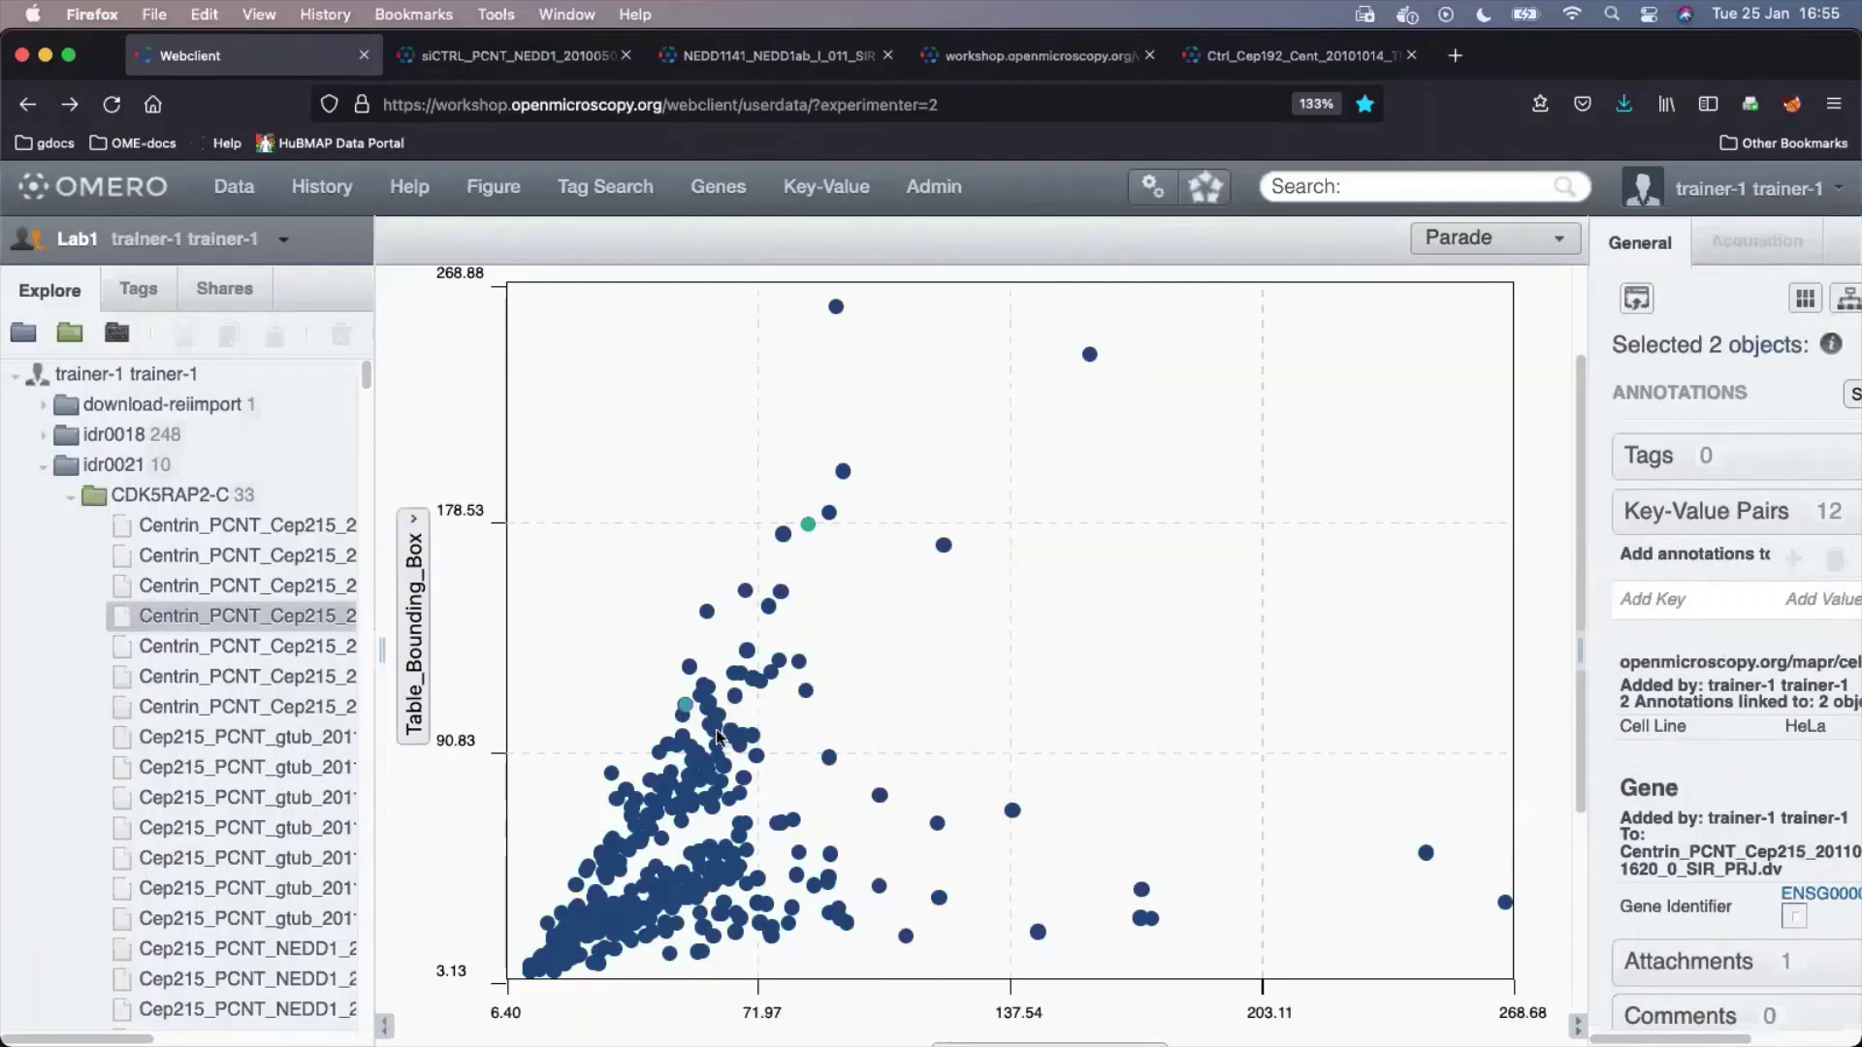
Add a third data point on the Parade scatter plot to the selection and open the three selected images in OMERO.figure
left_click(659, 752, "shift")
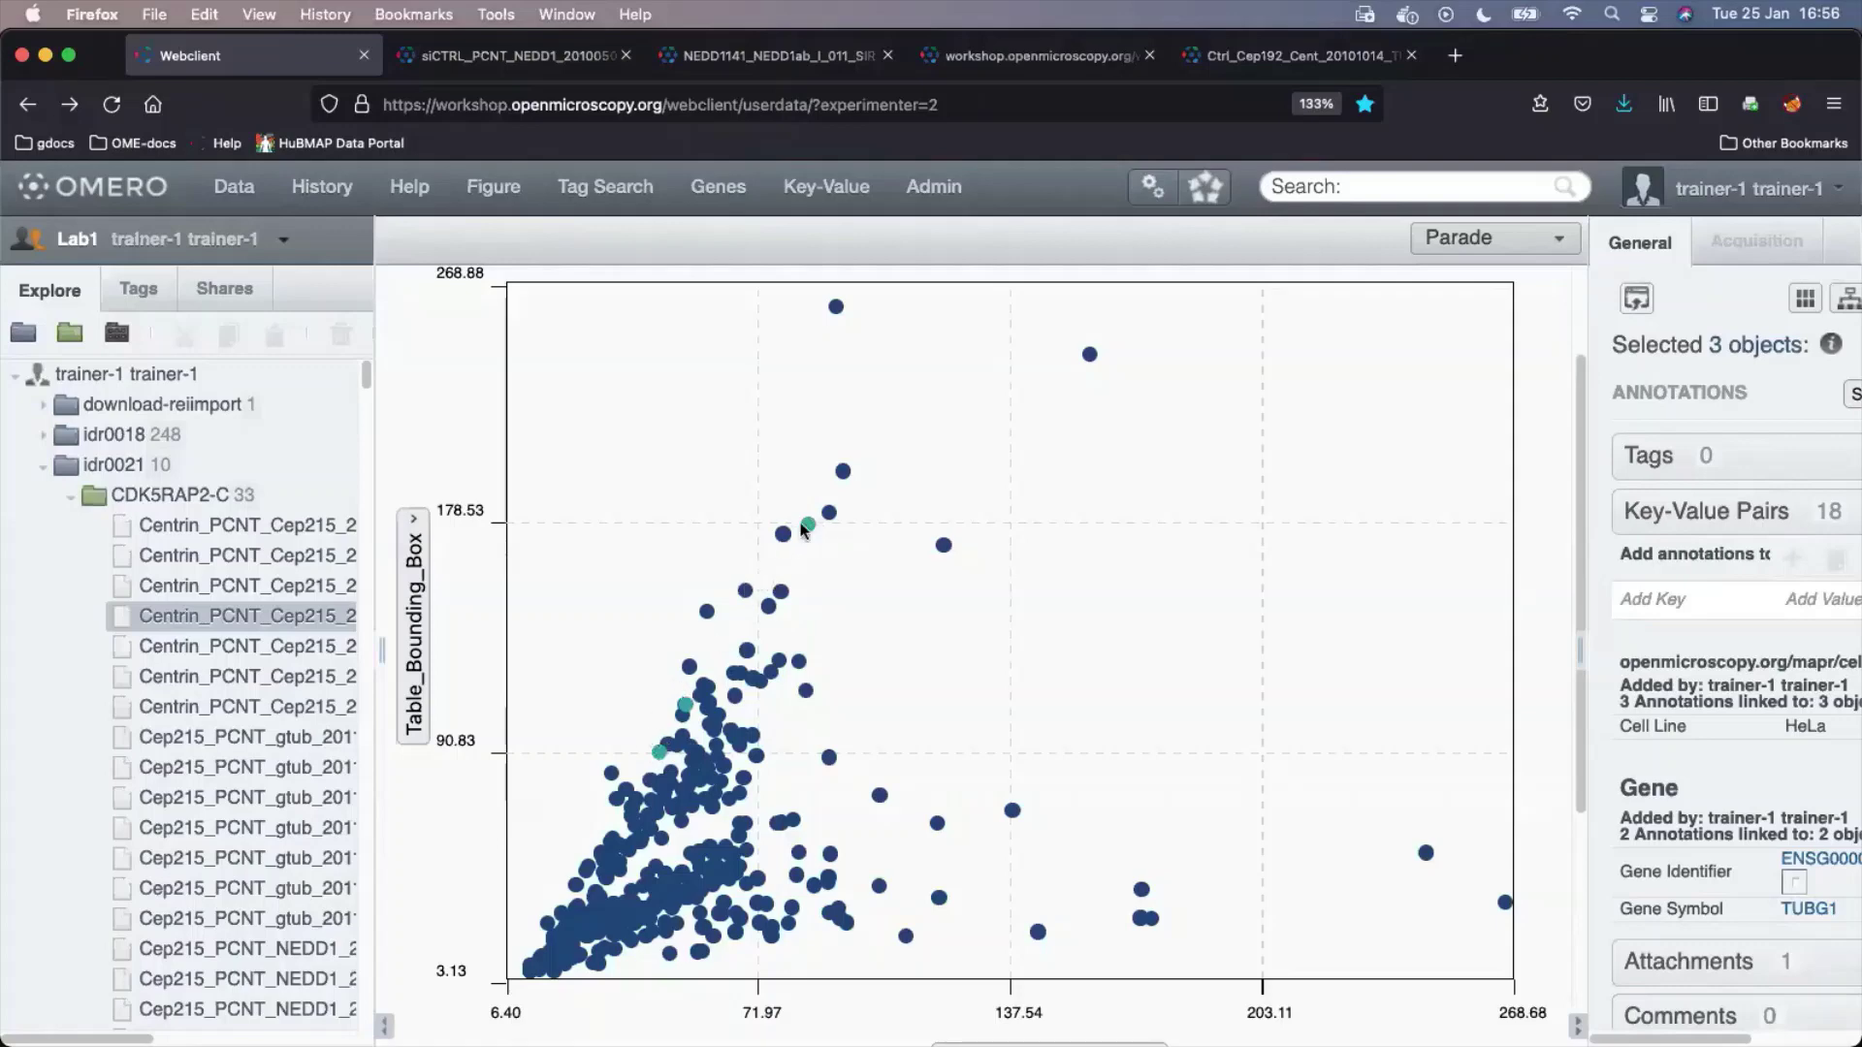
mouse_move(804, 529)
left_click(1638, 303)
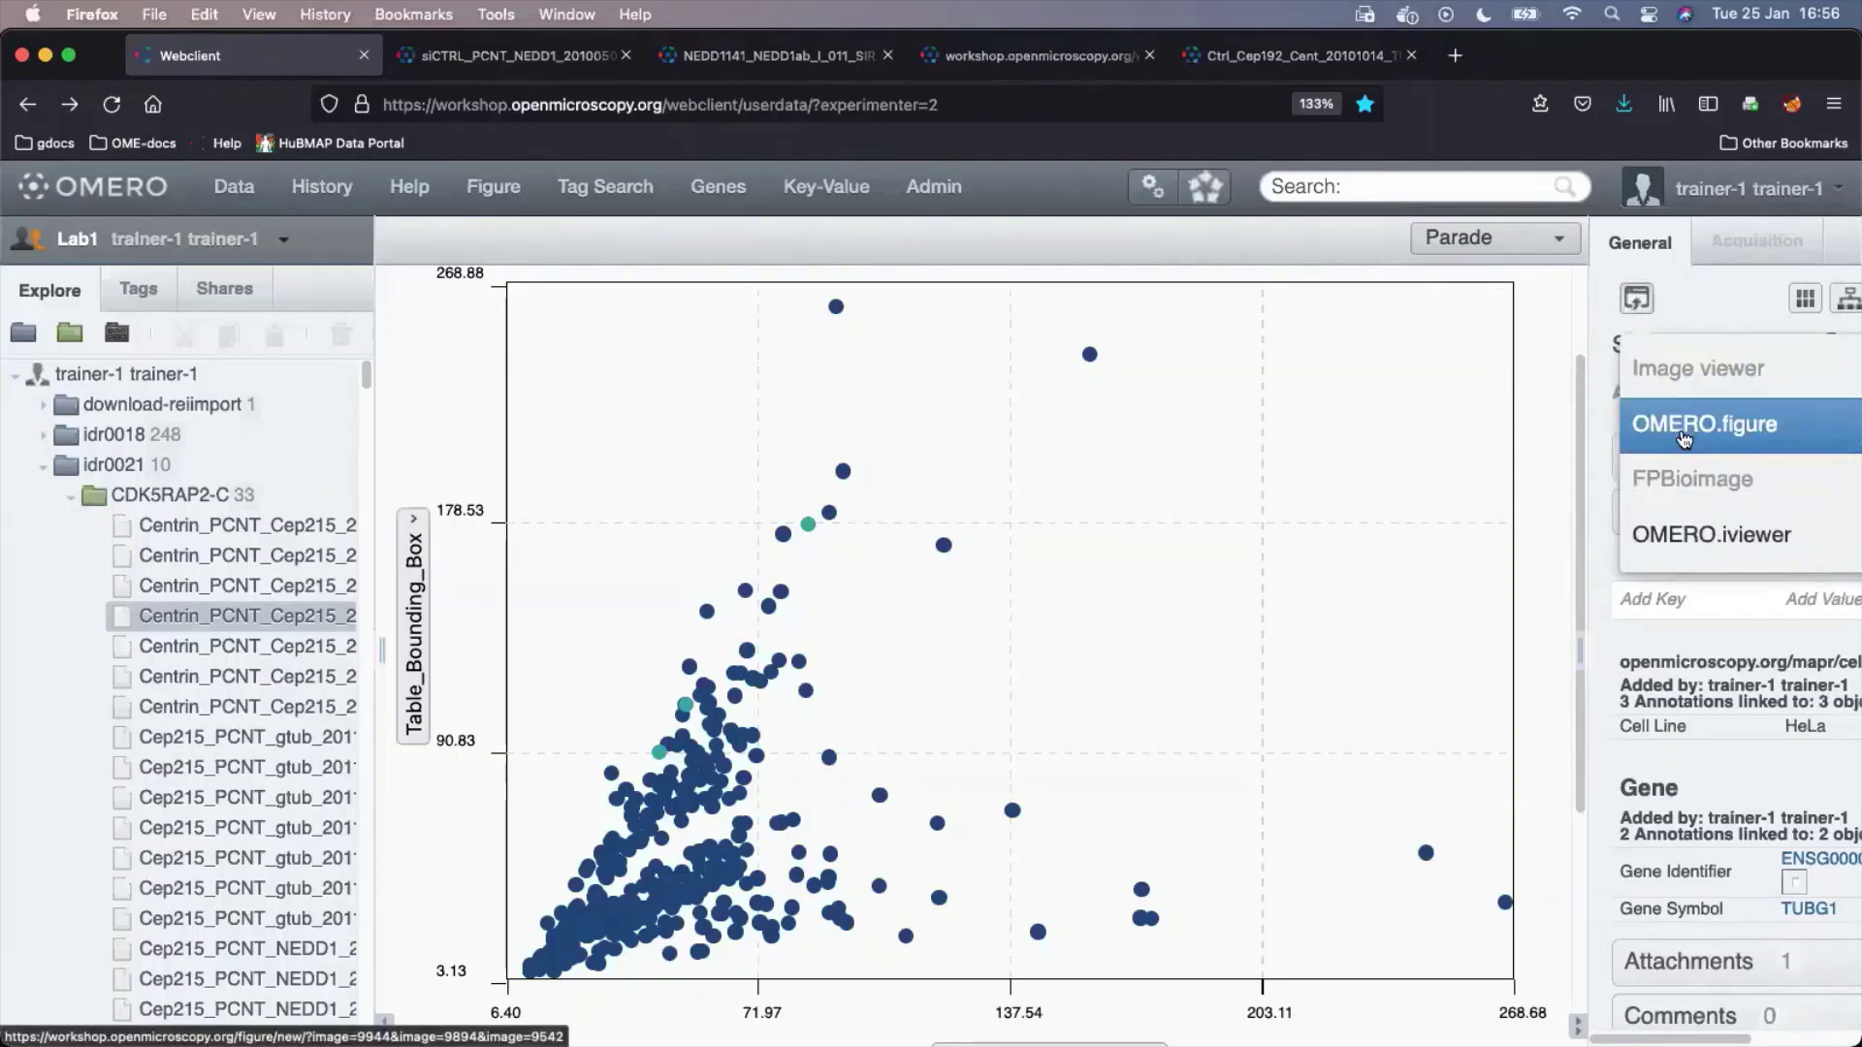
right_click(260, 617)
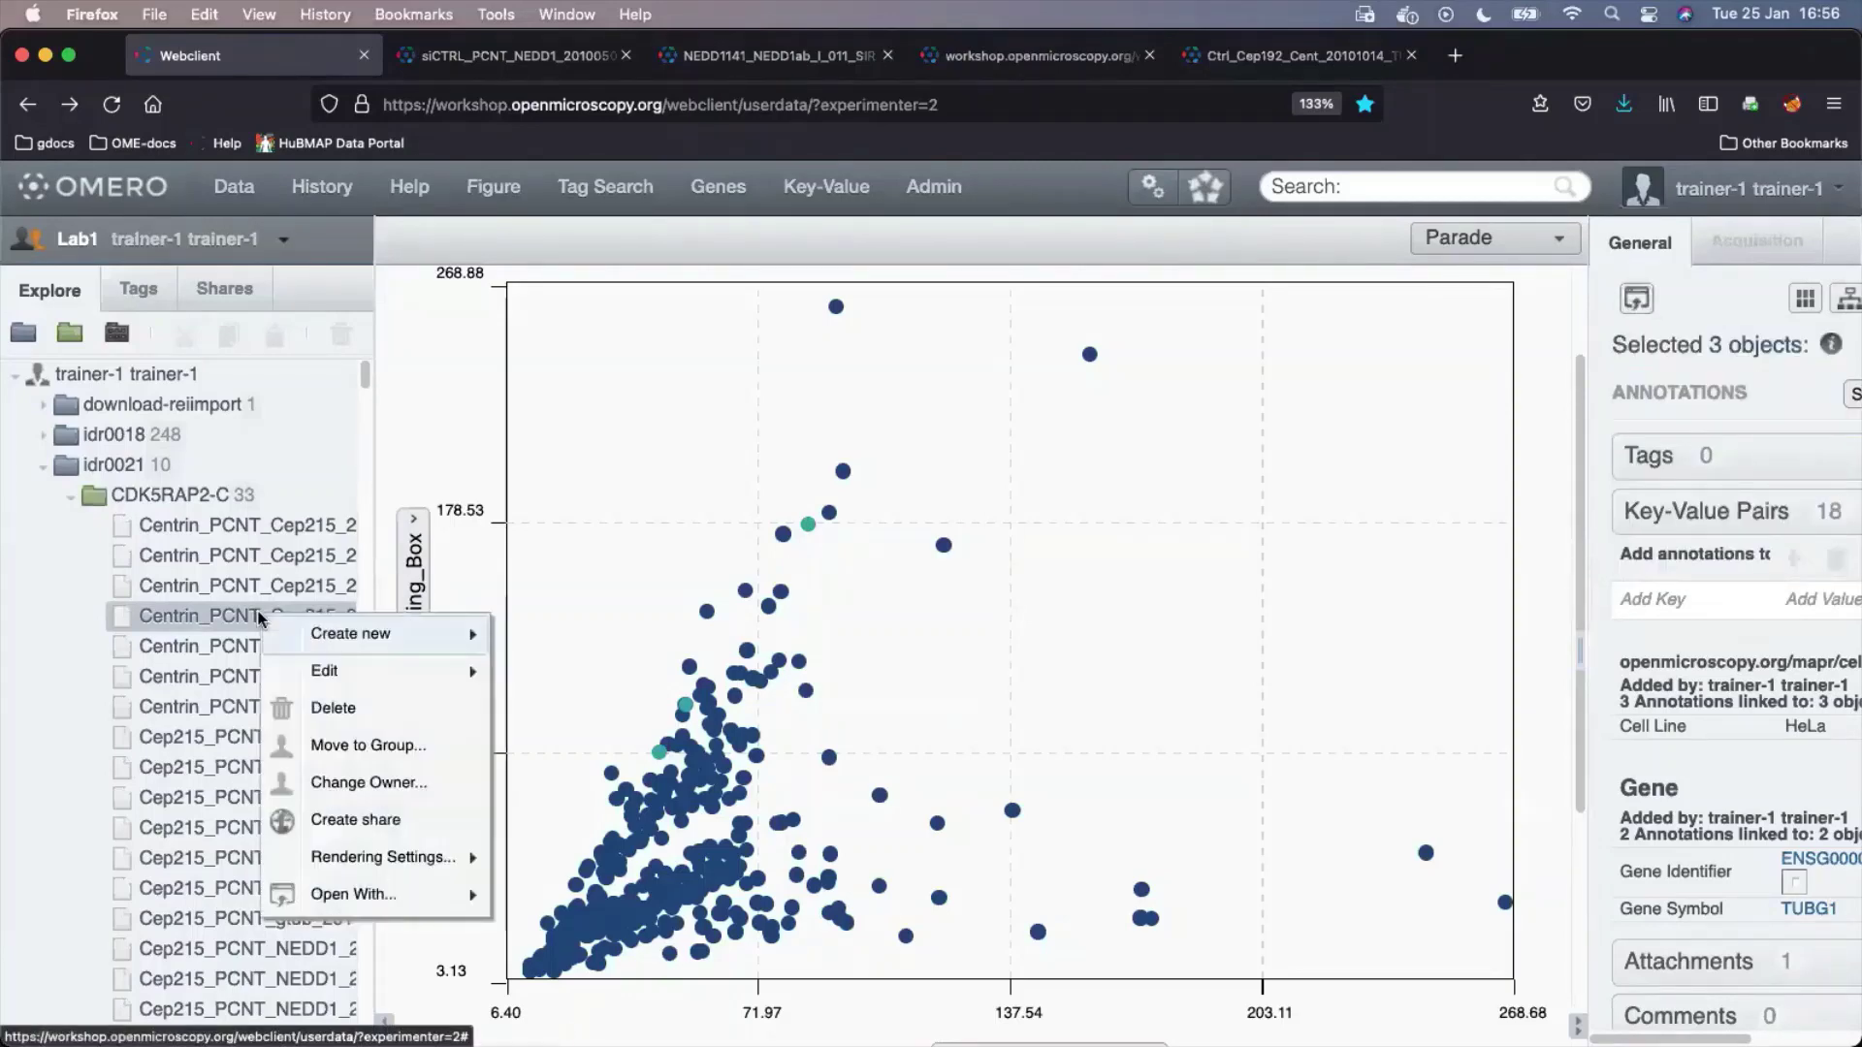
mouse_move(367, 907)
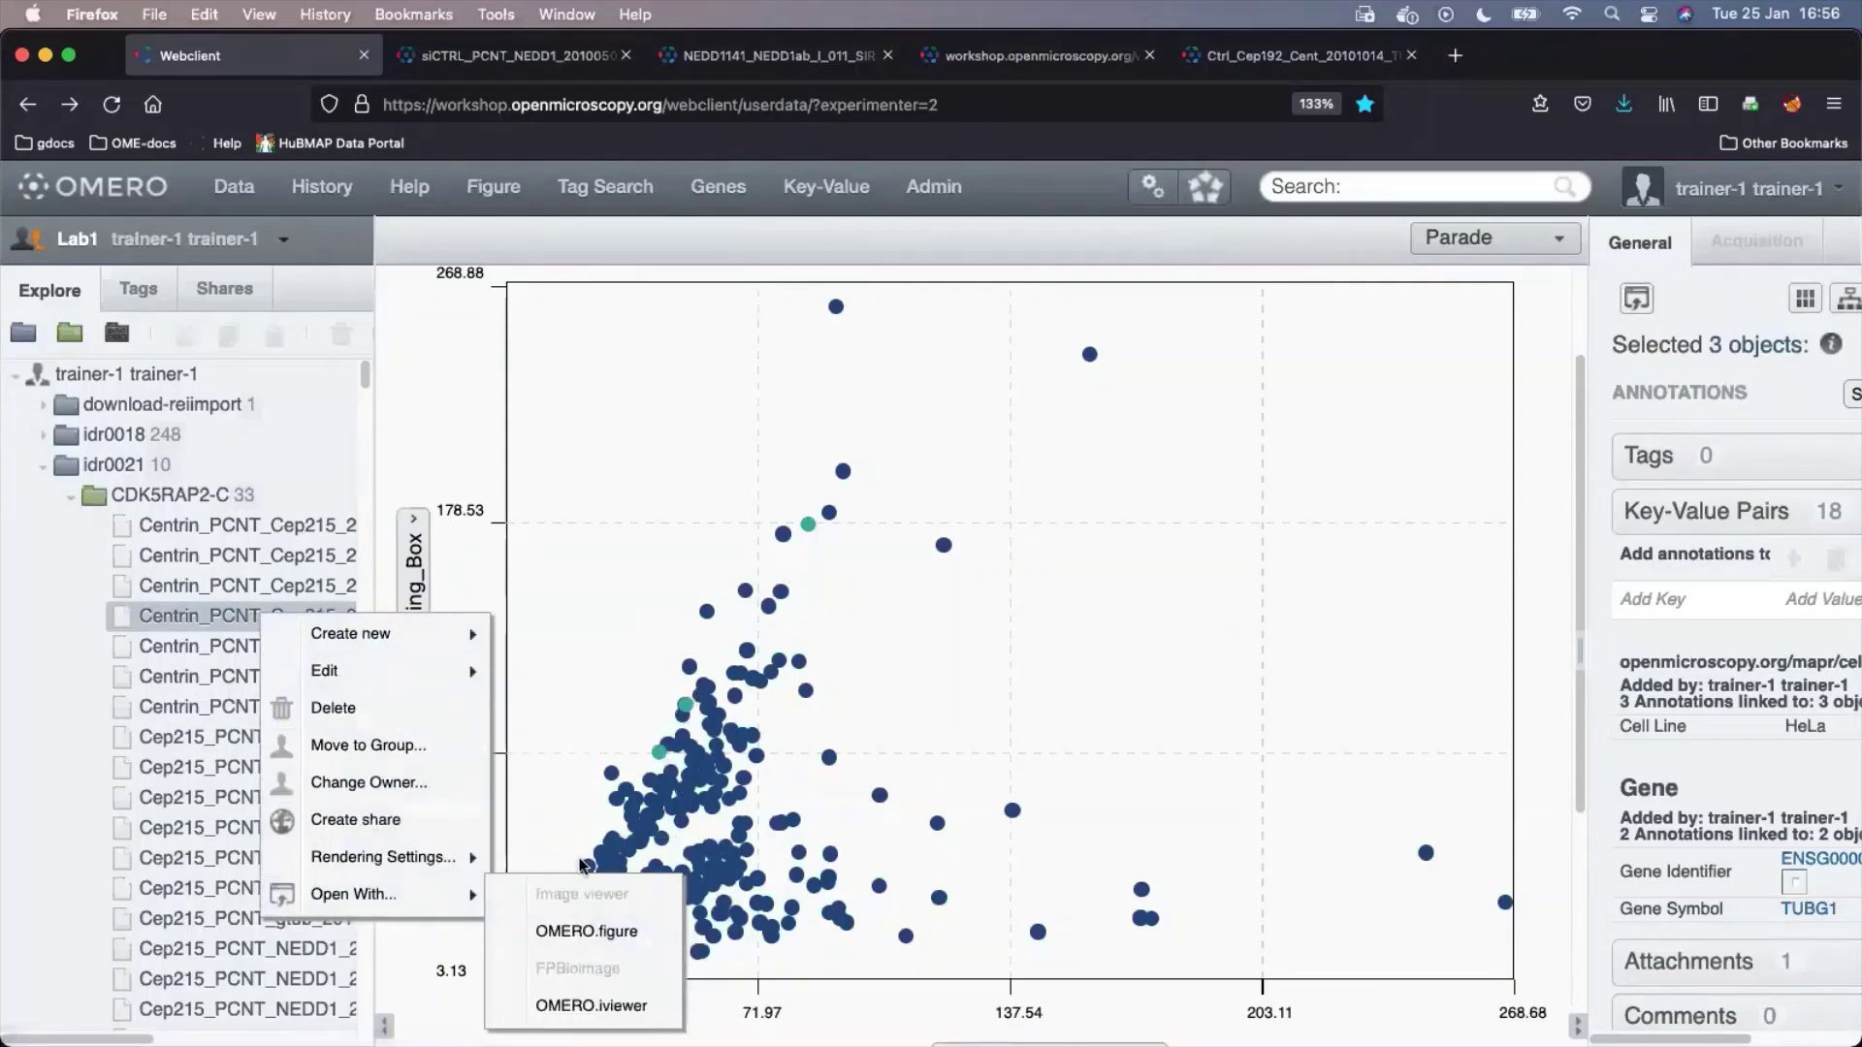
left_click(582, 937)
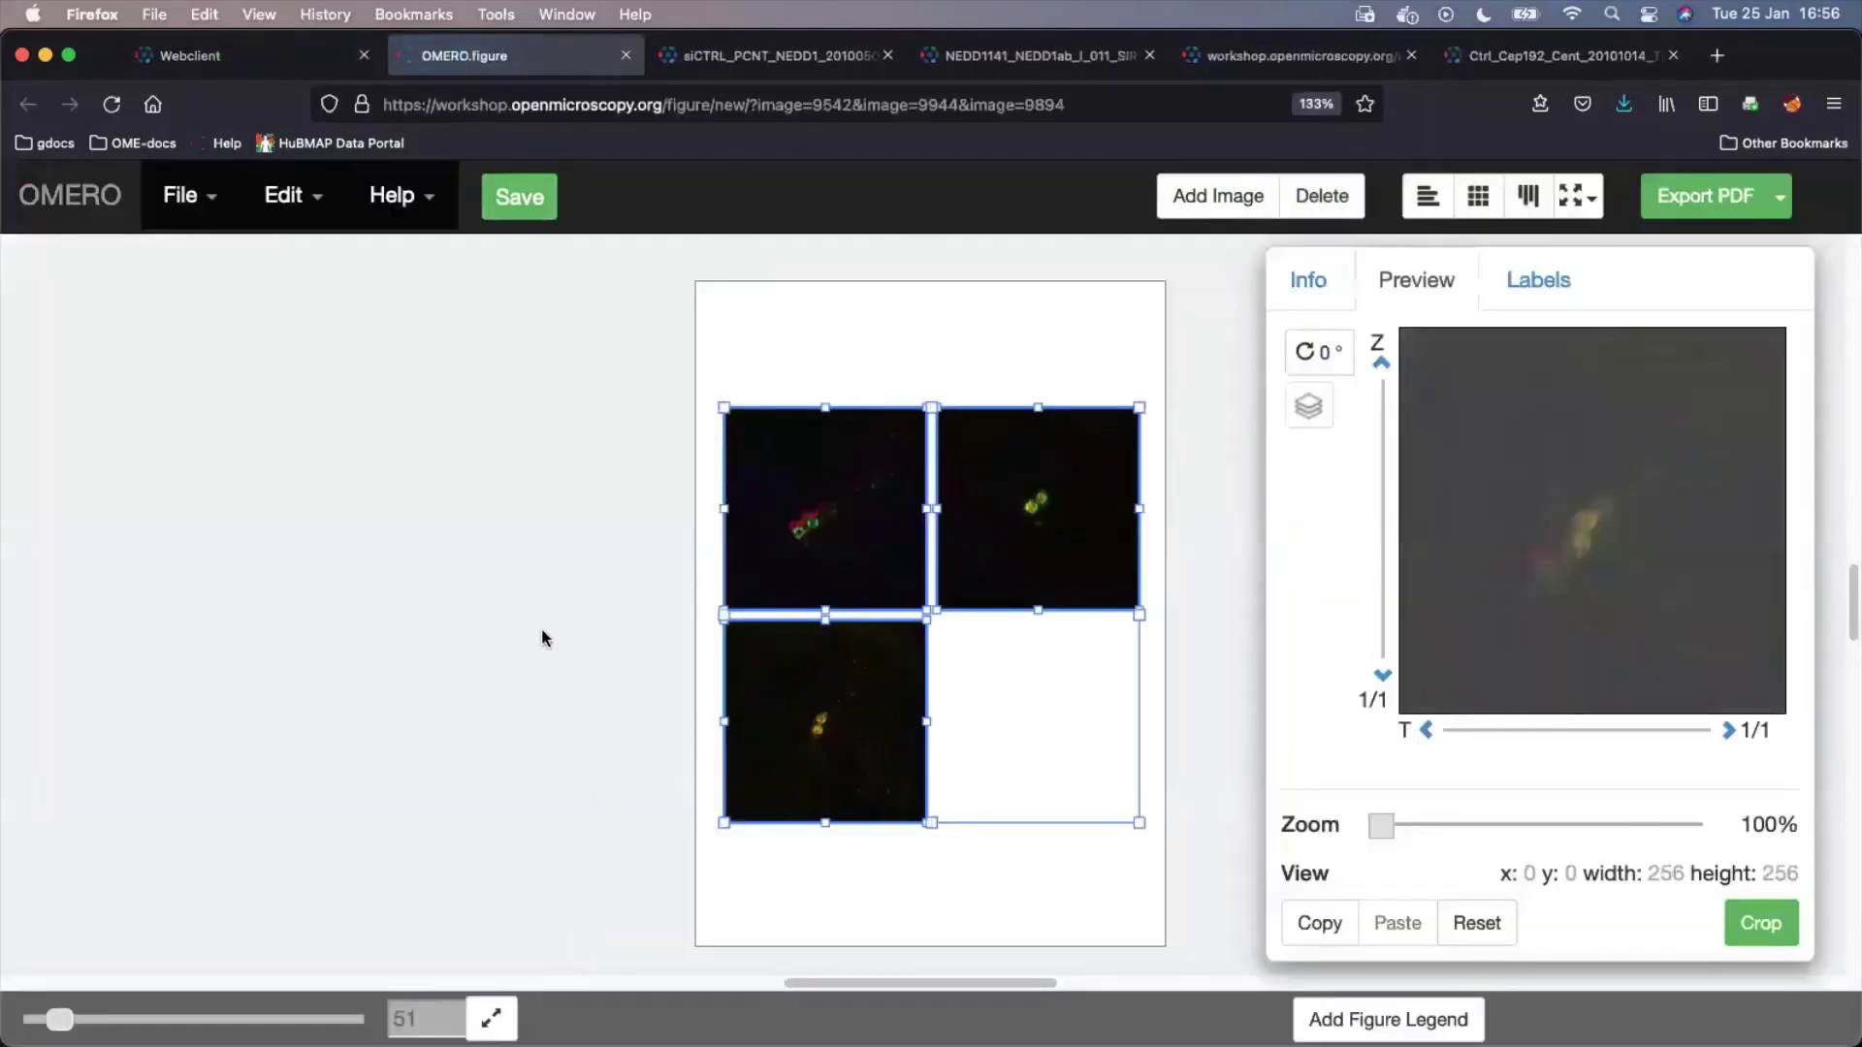
Delete the three-channel panel with CENT2, PCNT and CDK5R from the figure page
left_click(898, 358)
left_click(864, 486)
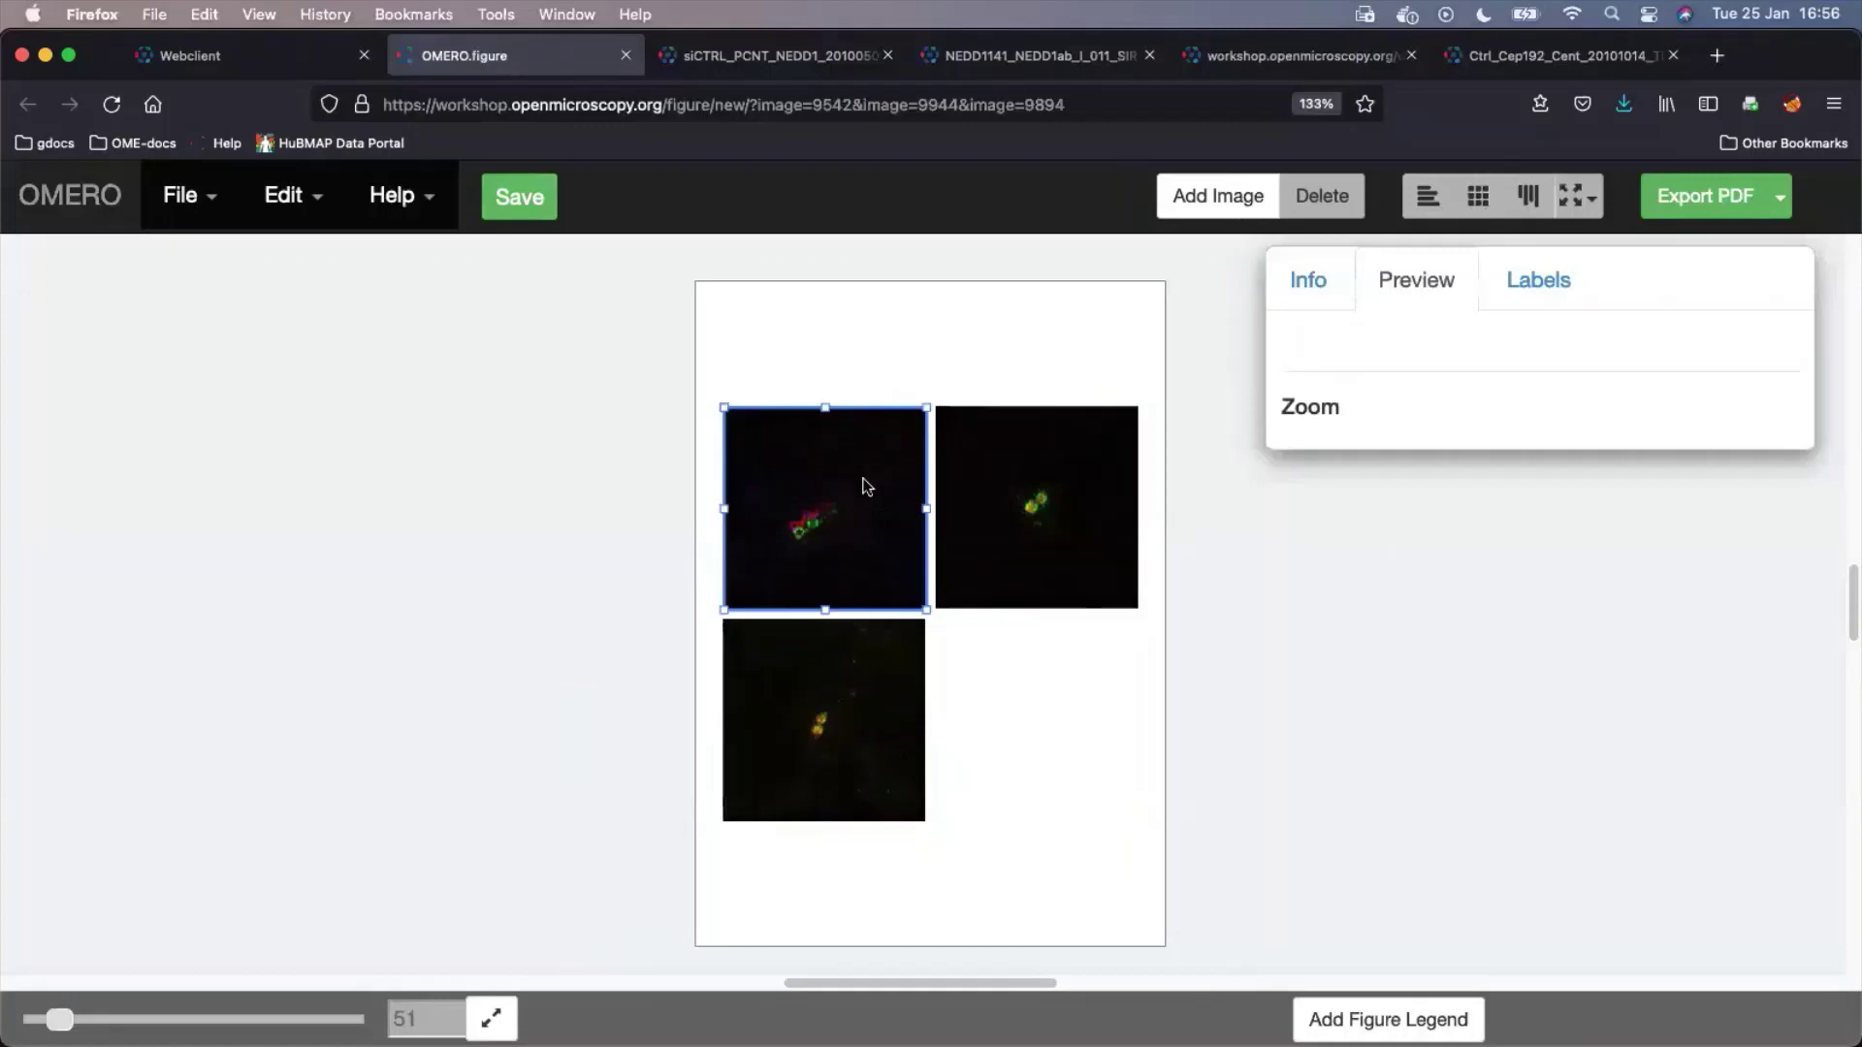
left_click(1051, 493)
left_click(862, 651)
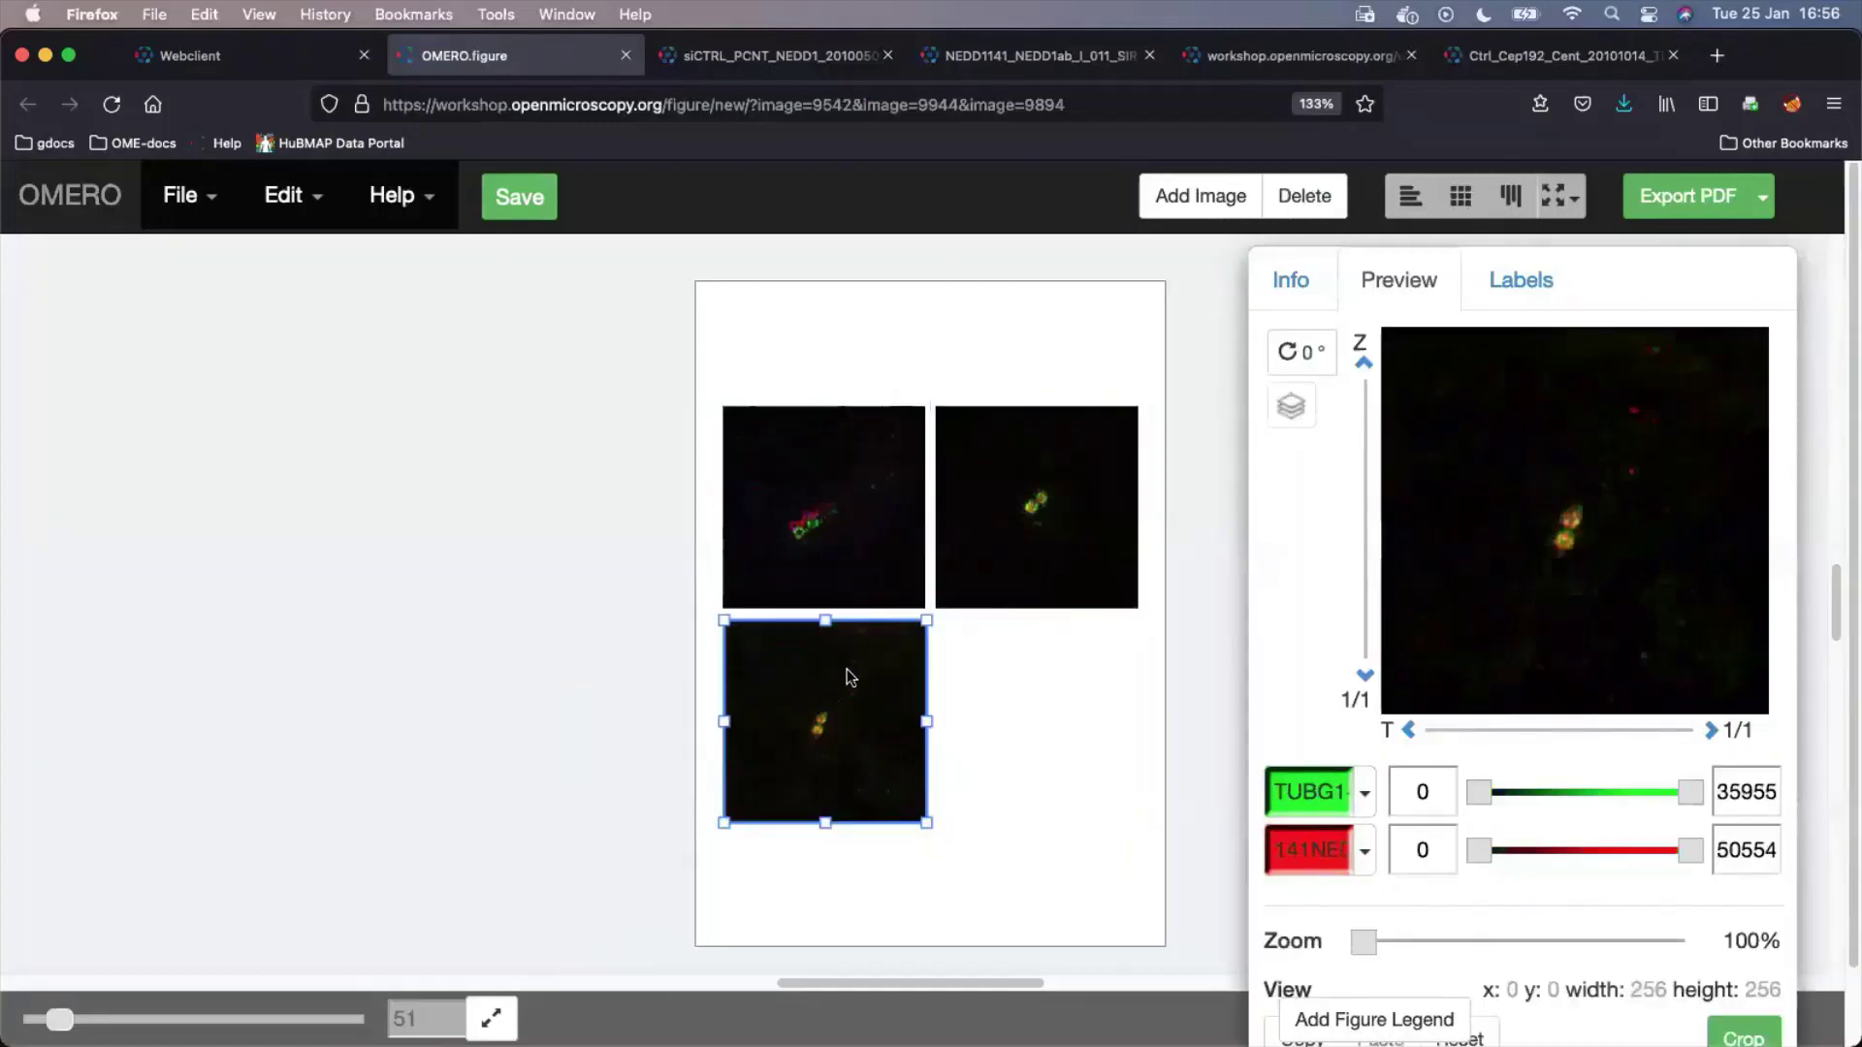
left_click(991, 542)
left_click(823, 649)
left_click(855, 549)
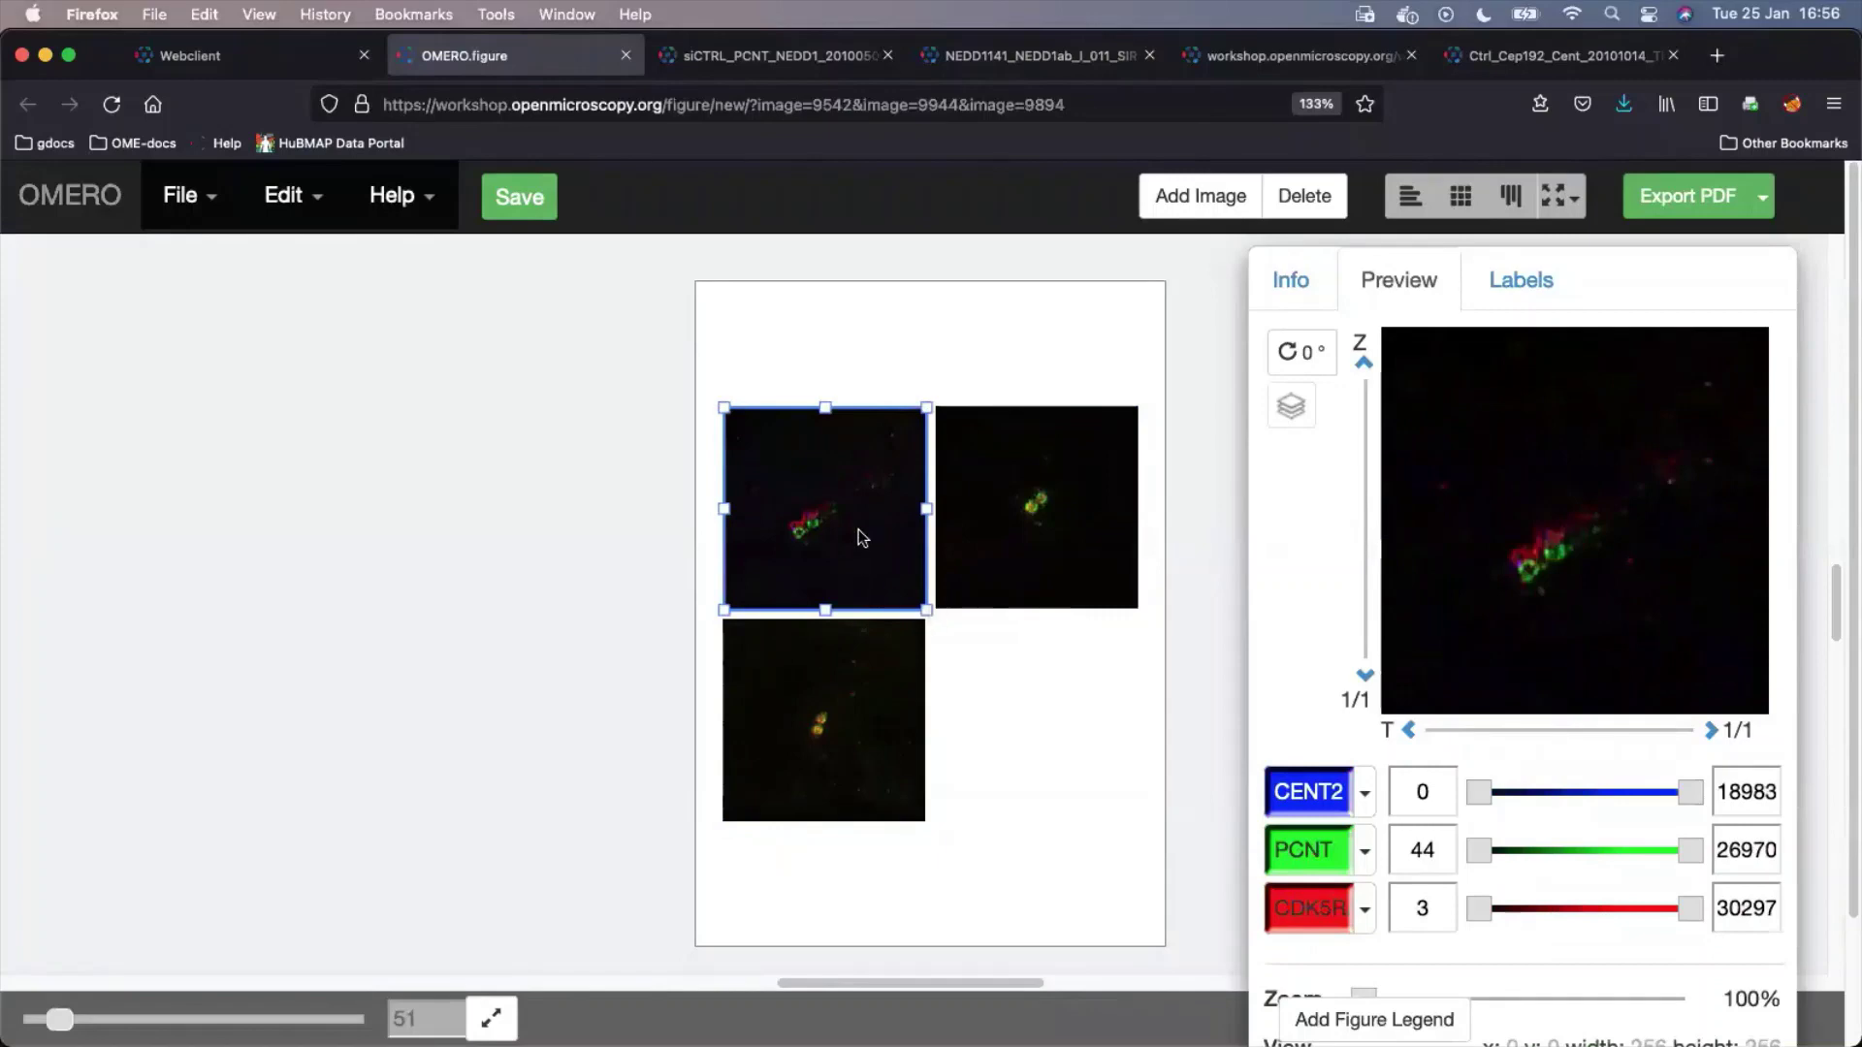
key("BackSpace")
Arrange the two remaining panels as a small grid-aligned column in the page's upper-left corner
left_click_drag(1023, 509, 877, 414)
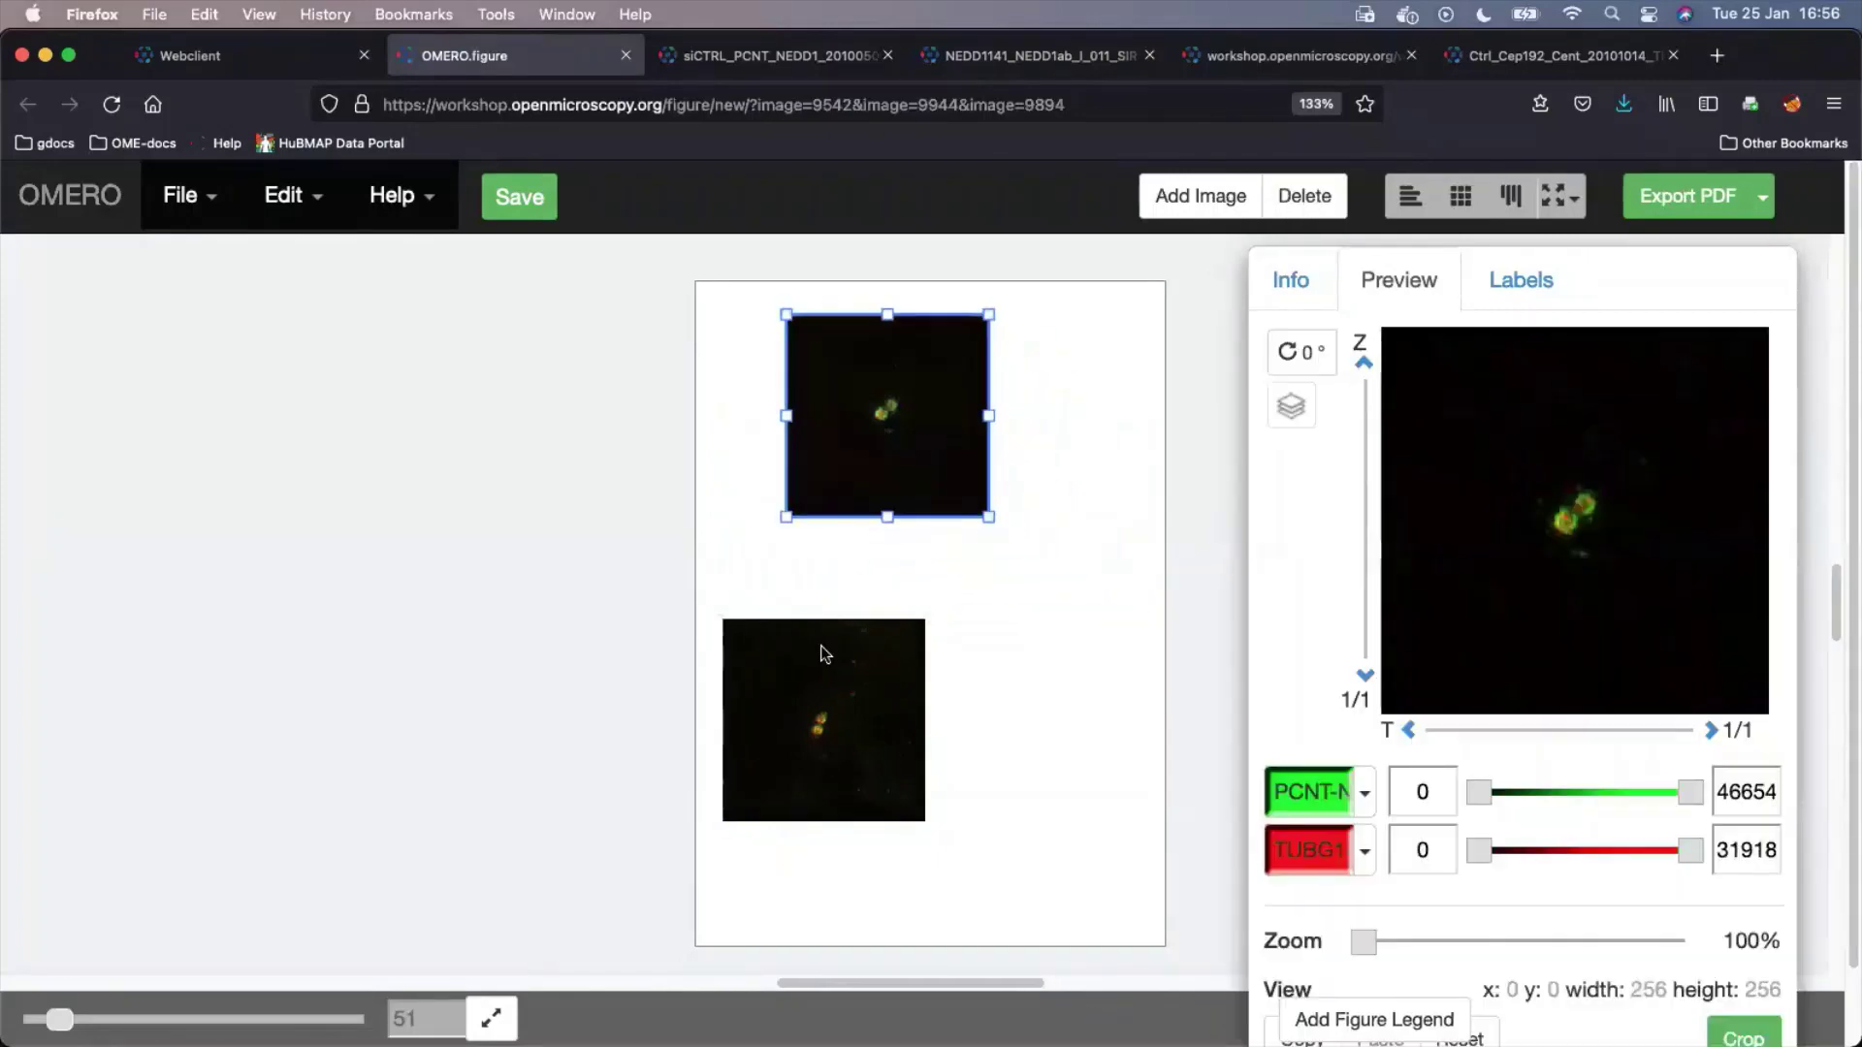
left_click_drag(823, 653, 913, 618)
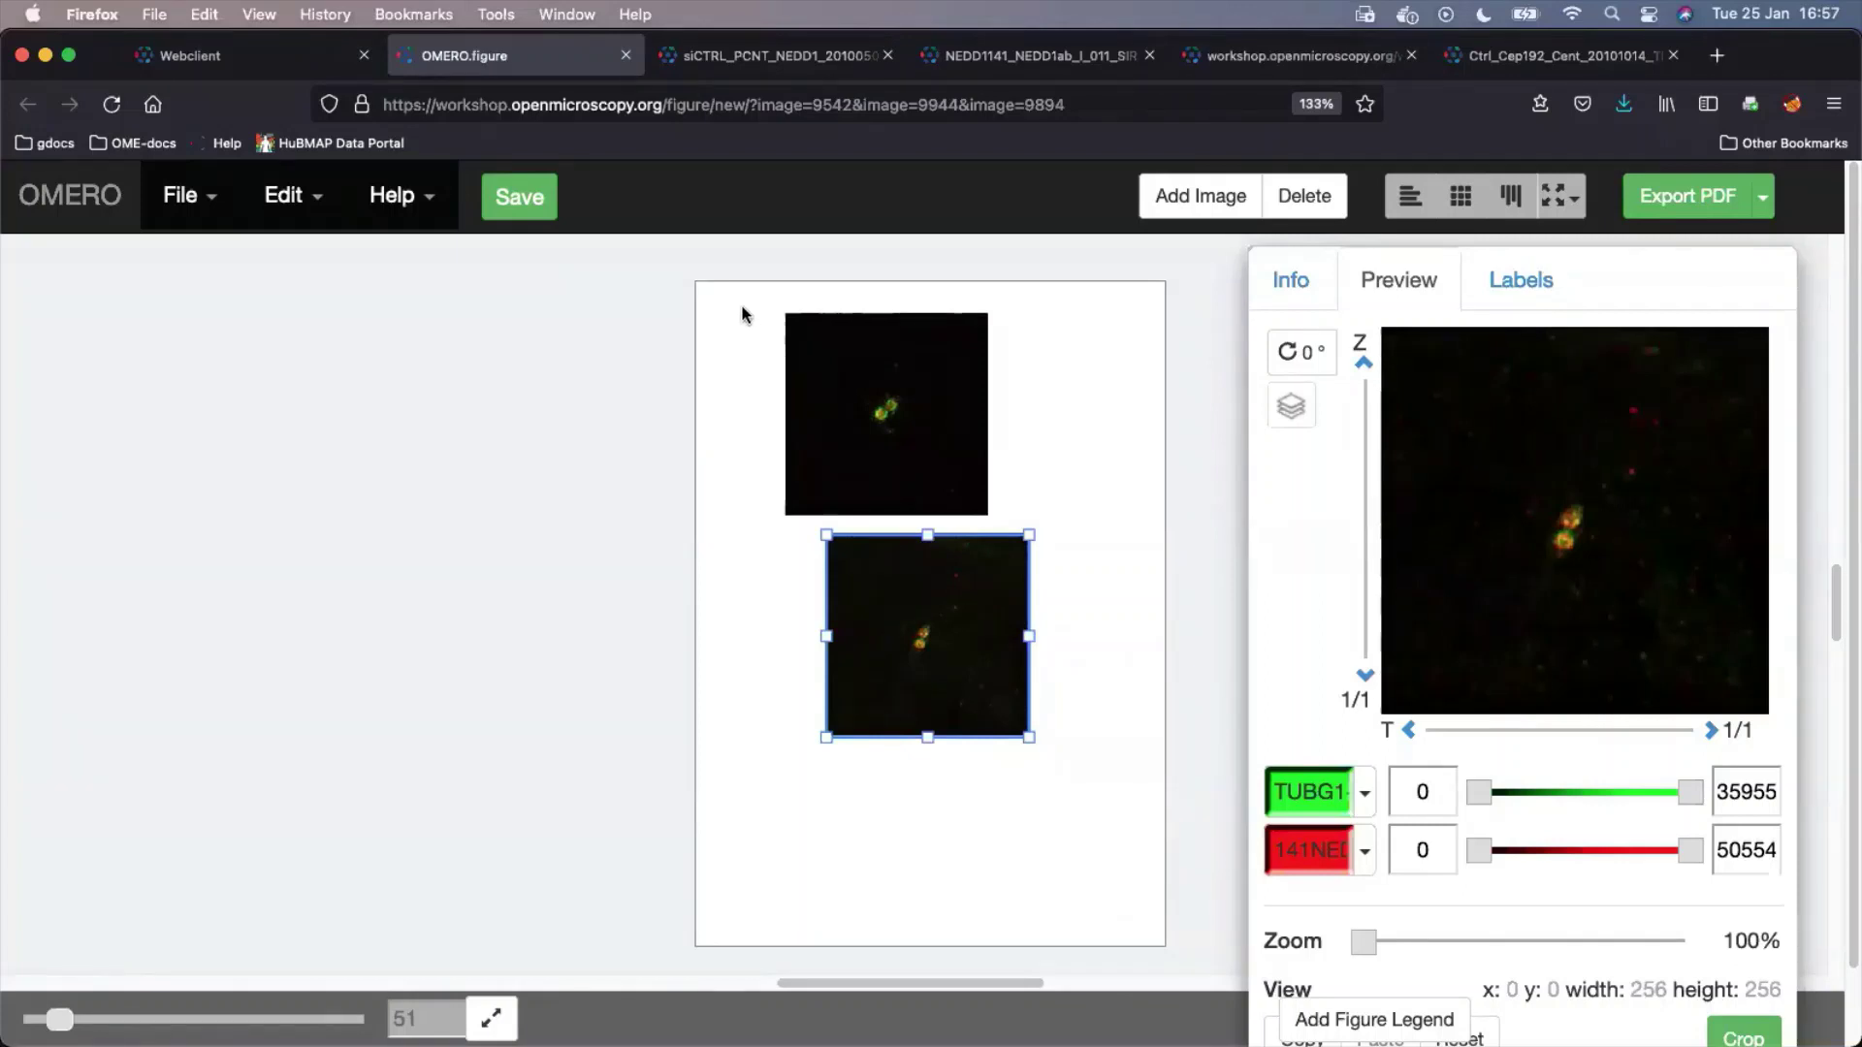
left_click_drag(740, 306, 1024, 764)
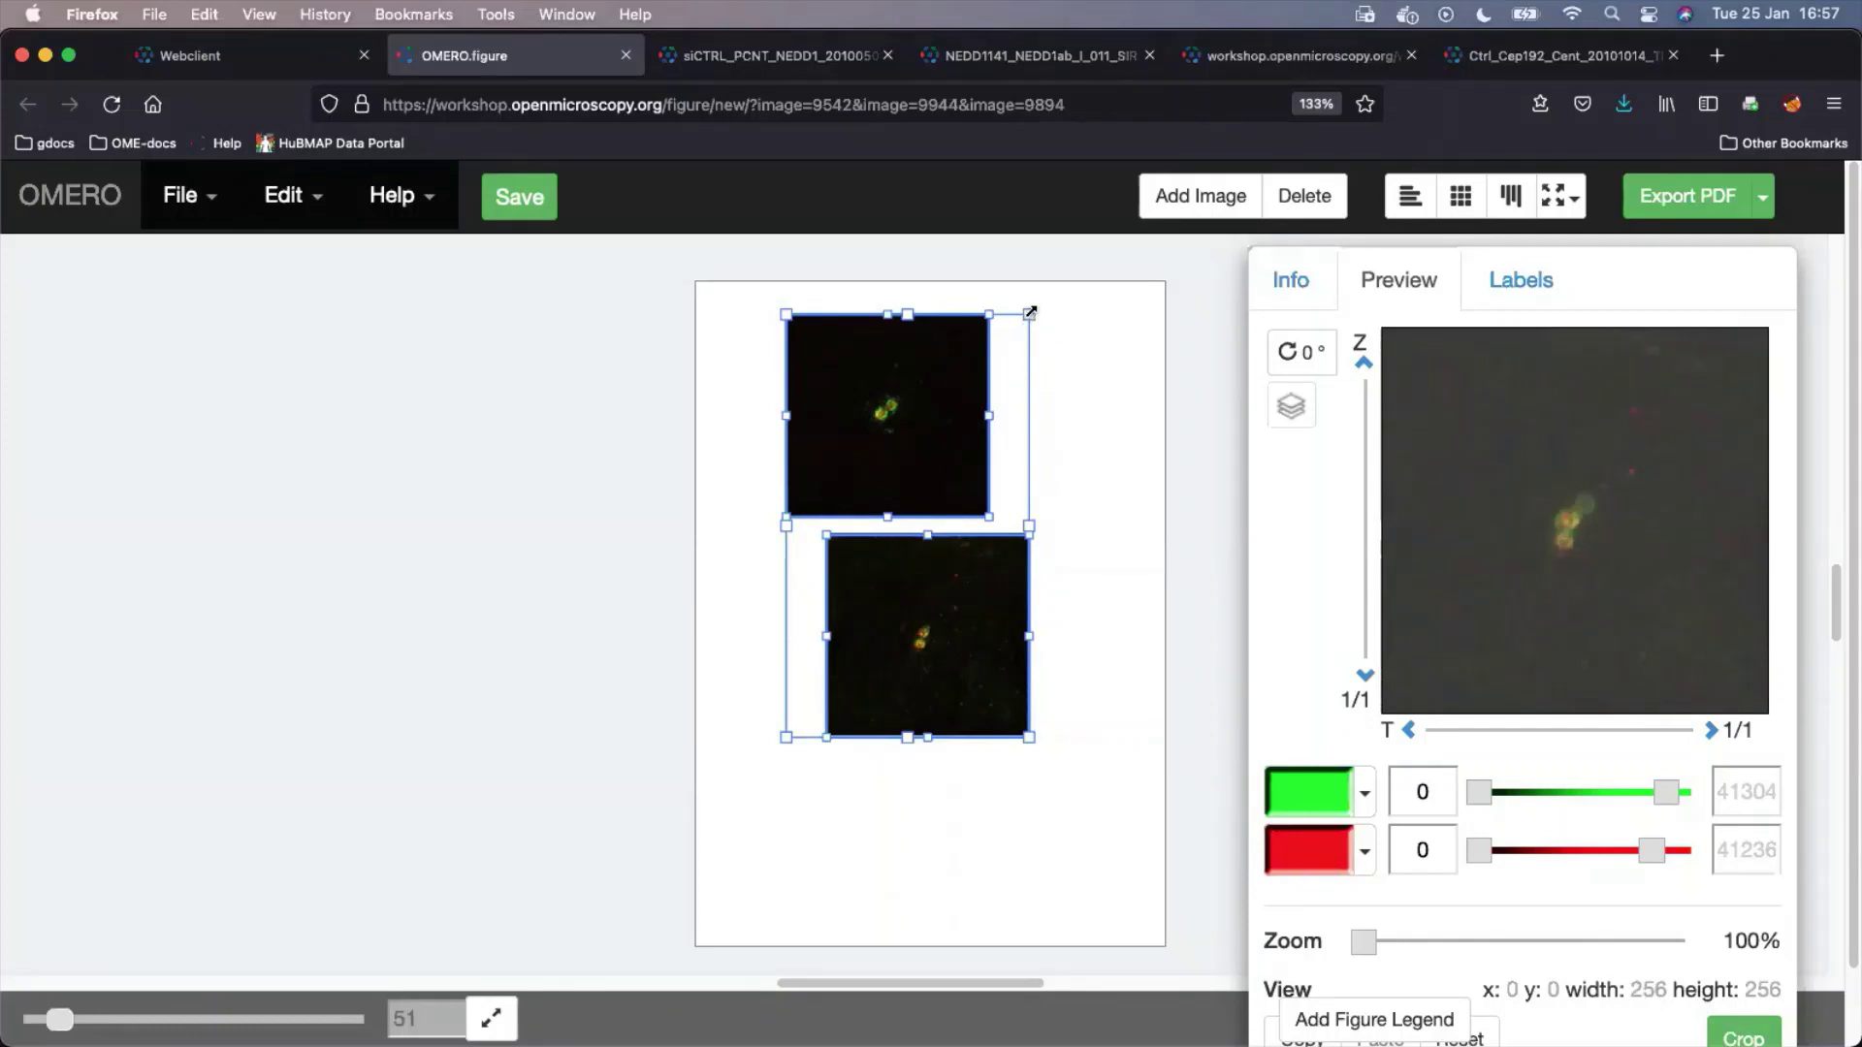
left_click(1461, 198)
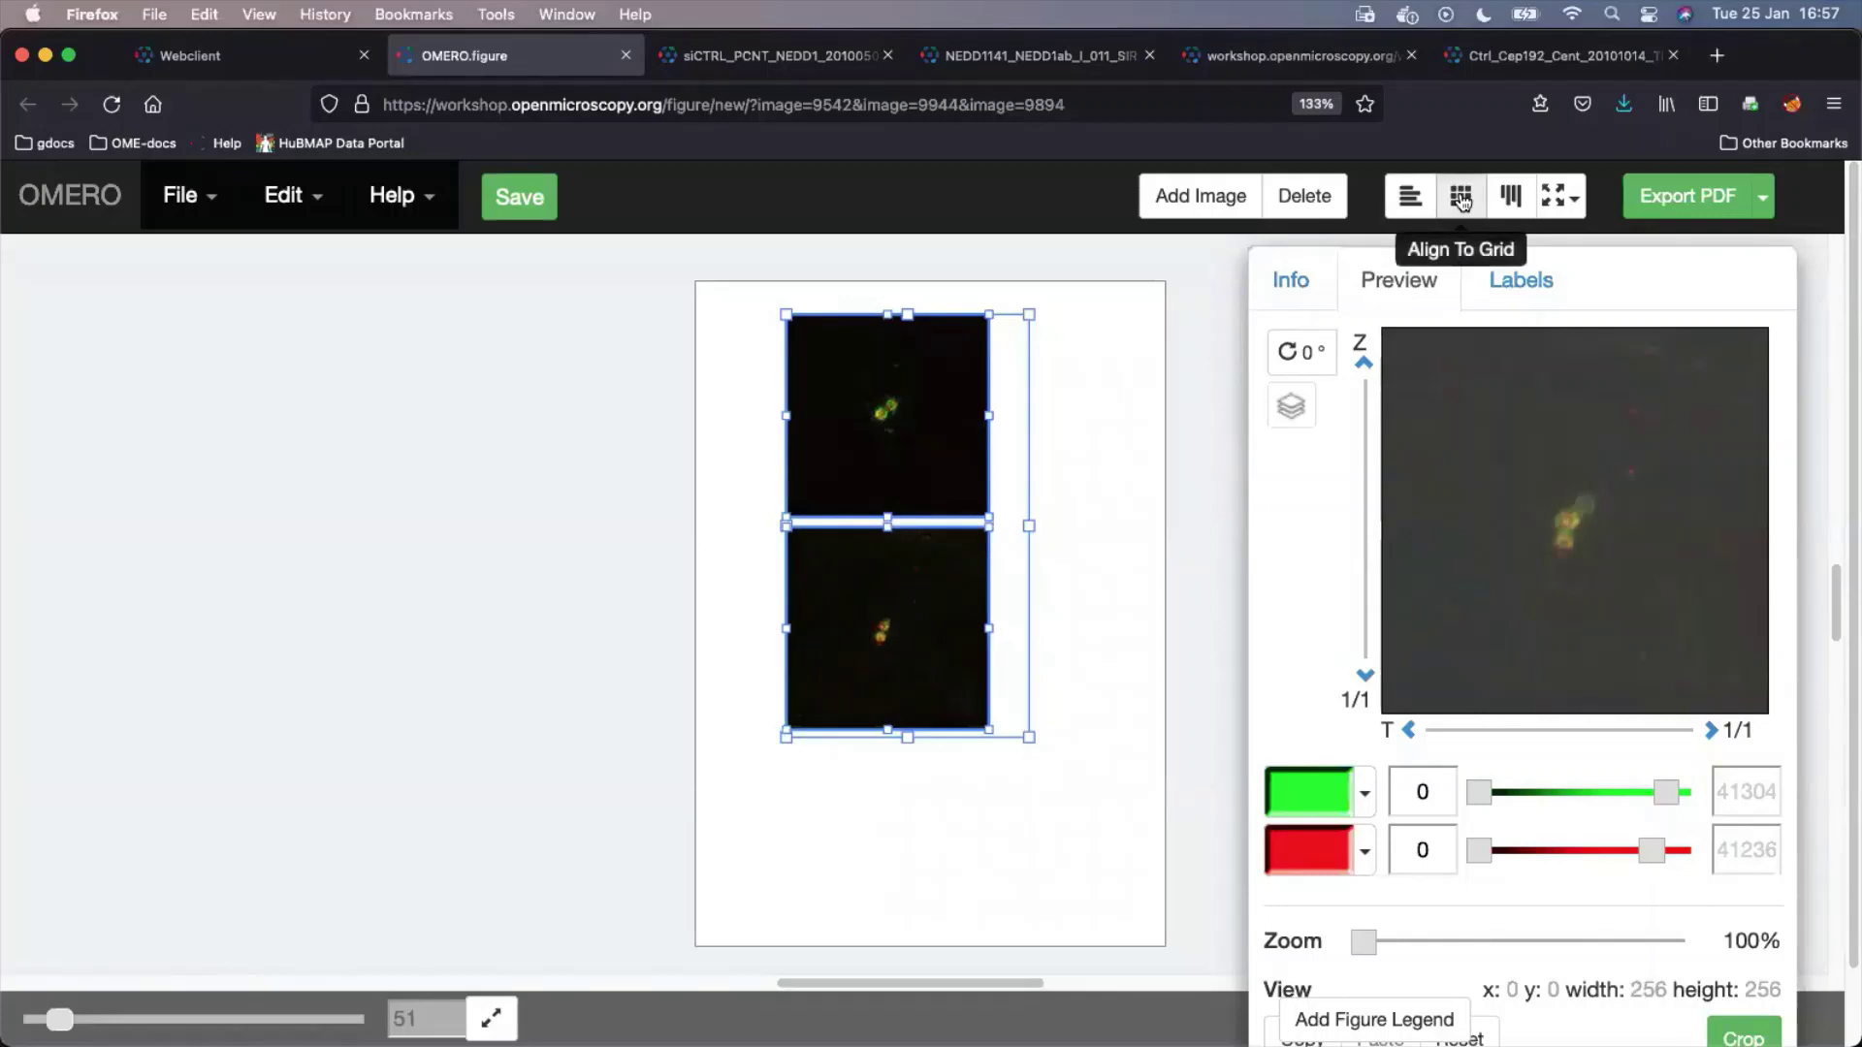
left_click_drag(1031, 737, 900, 601)
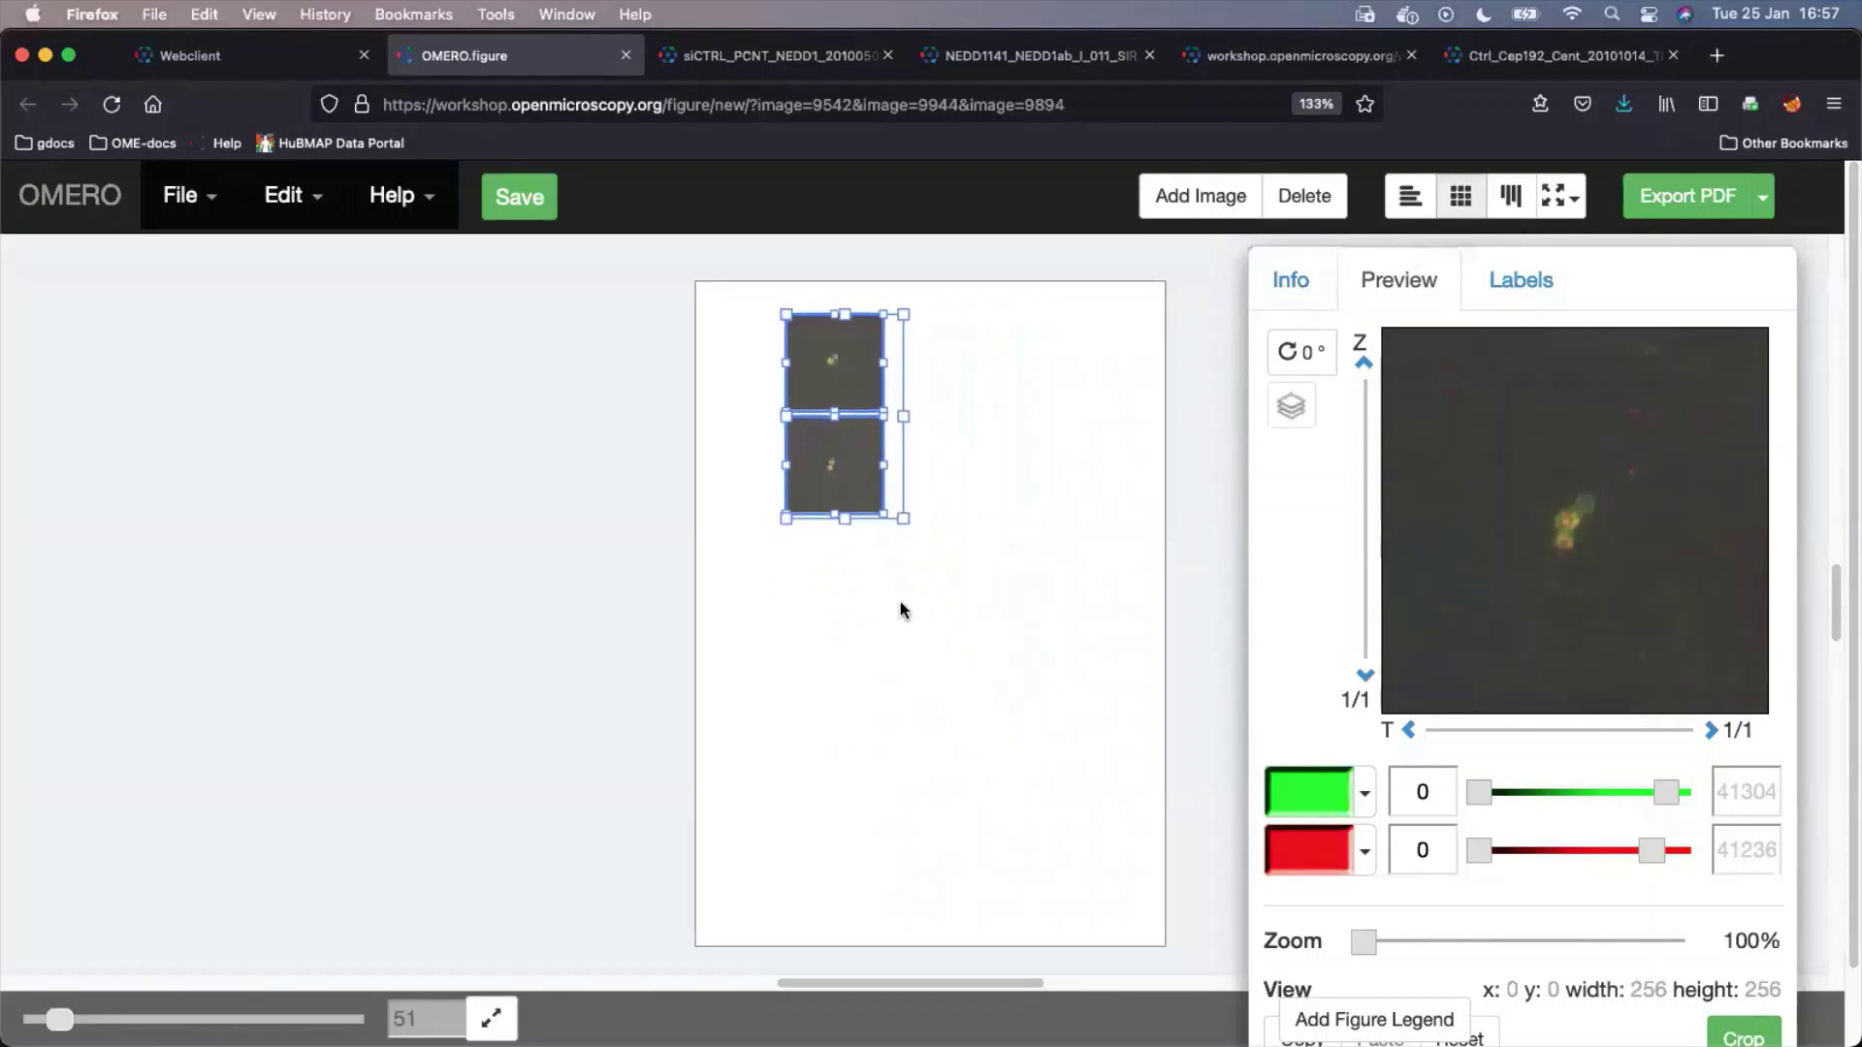
left_click_drag(847, 439, 786, 434)
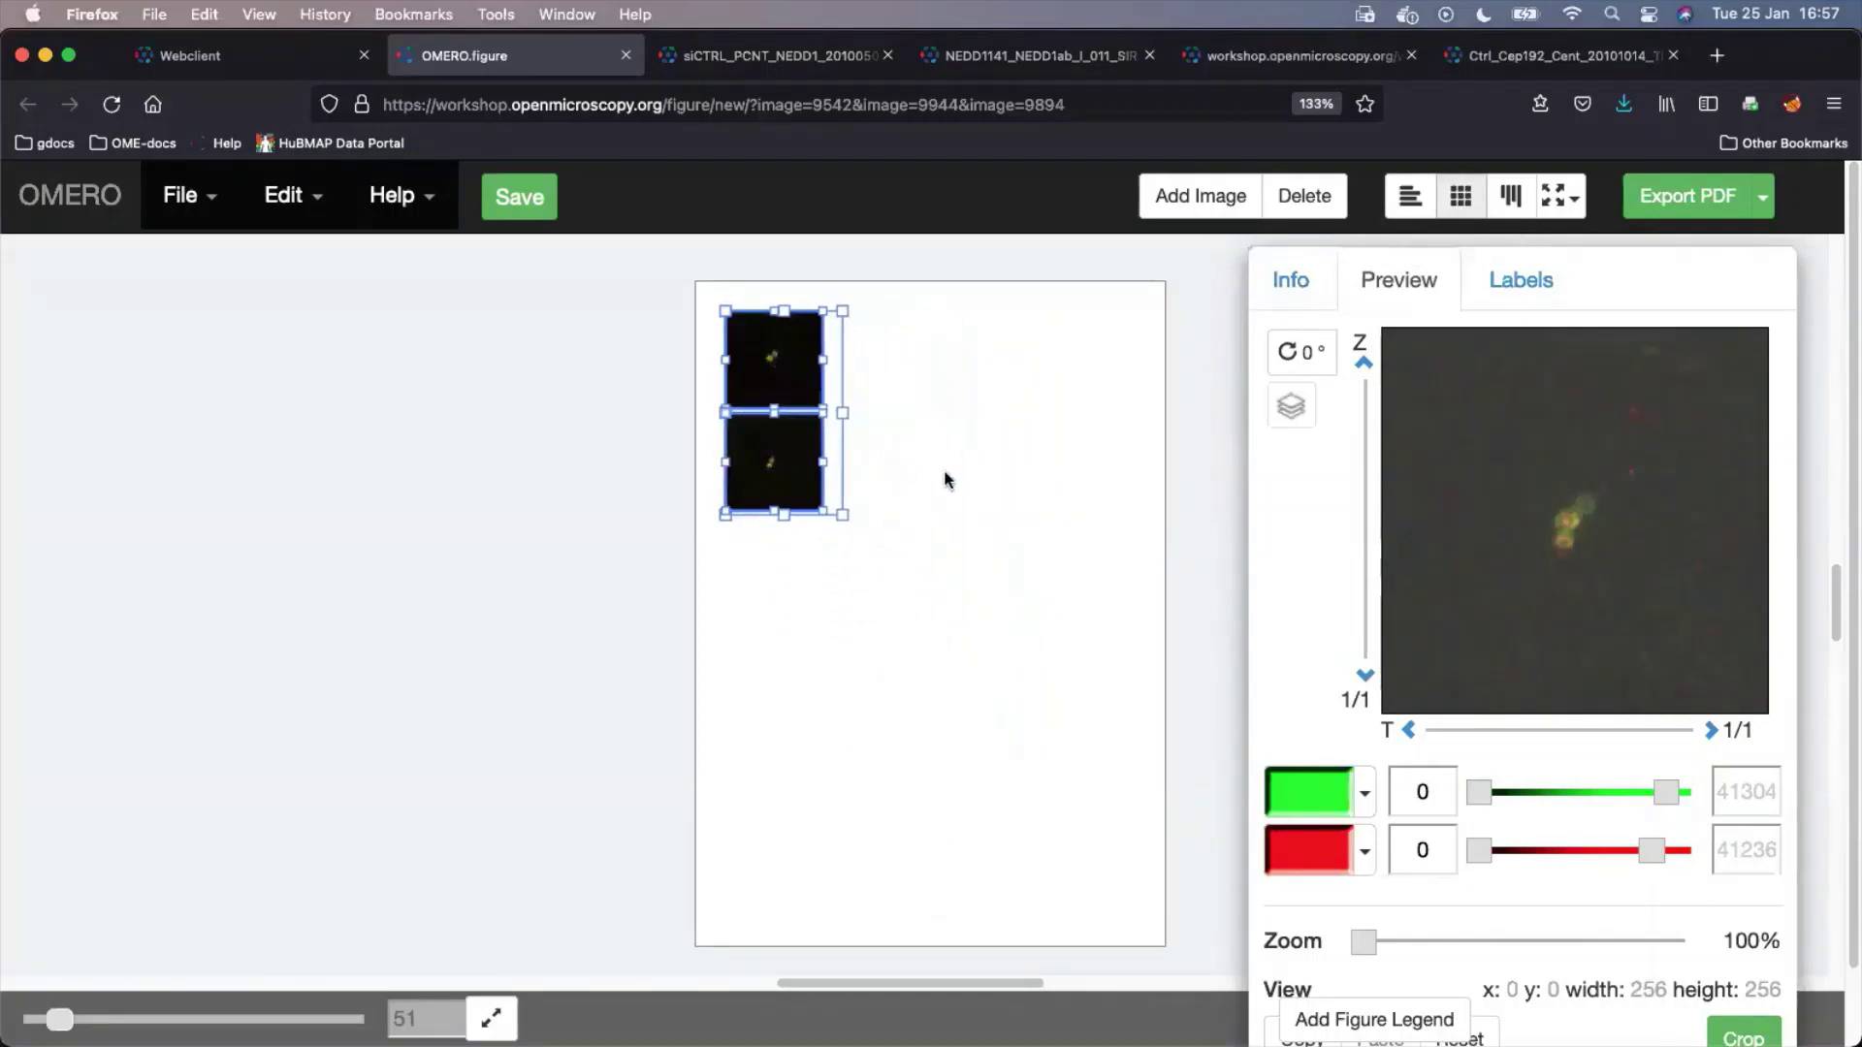
Paste two copies of the panel column to form a two-row, three-column layout and slightly enlarge all six panels near the page's upper edge
key("super+v")
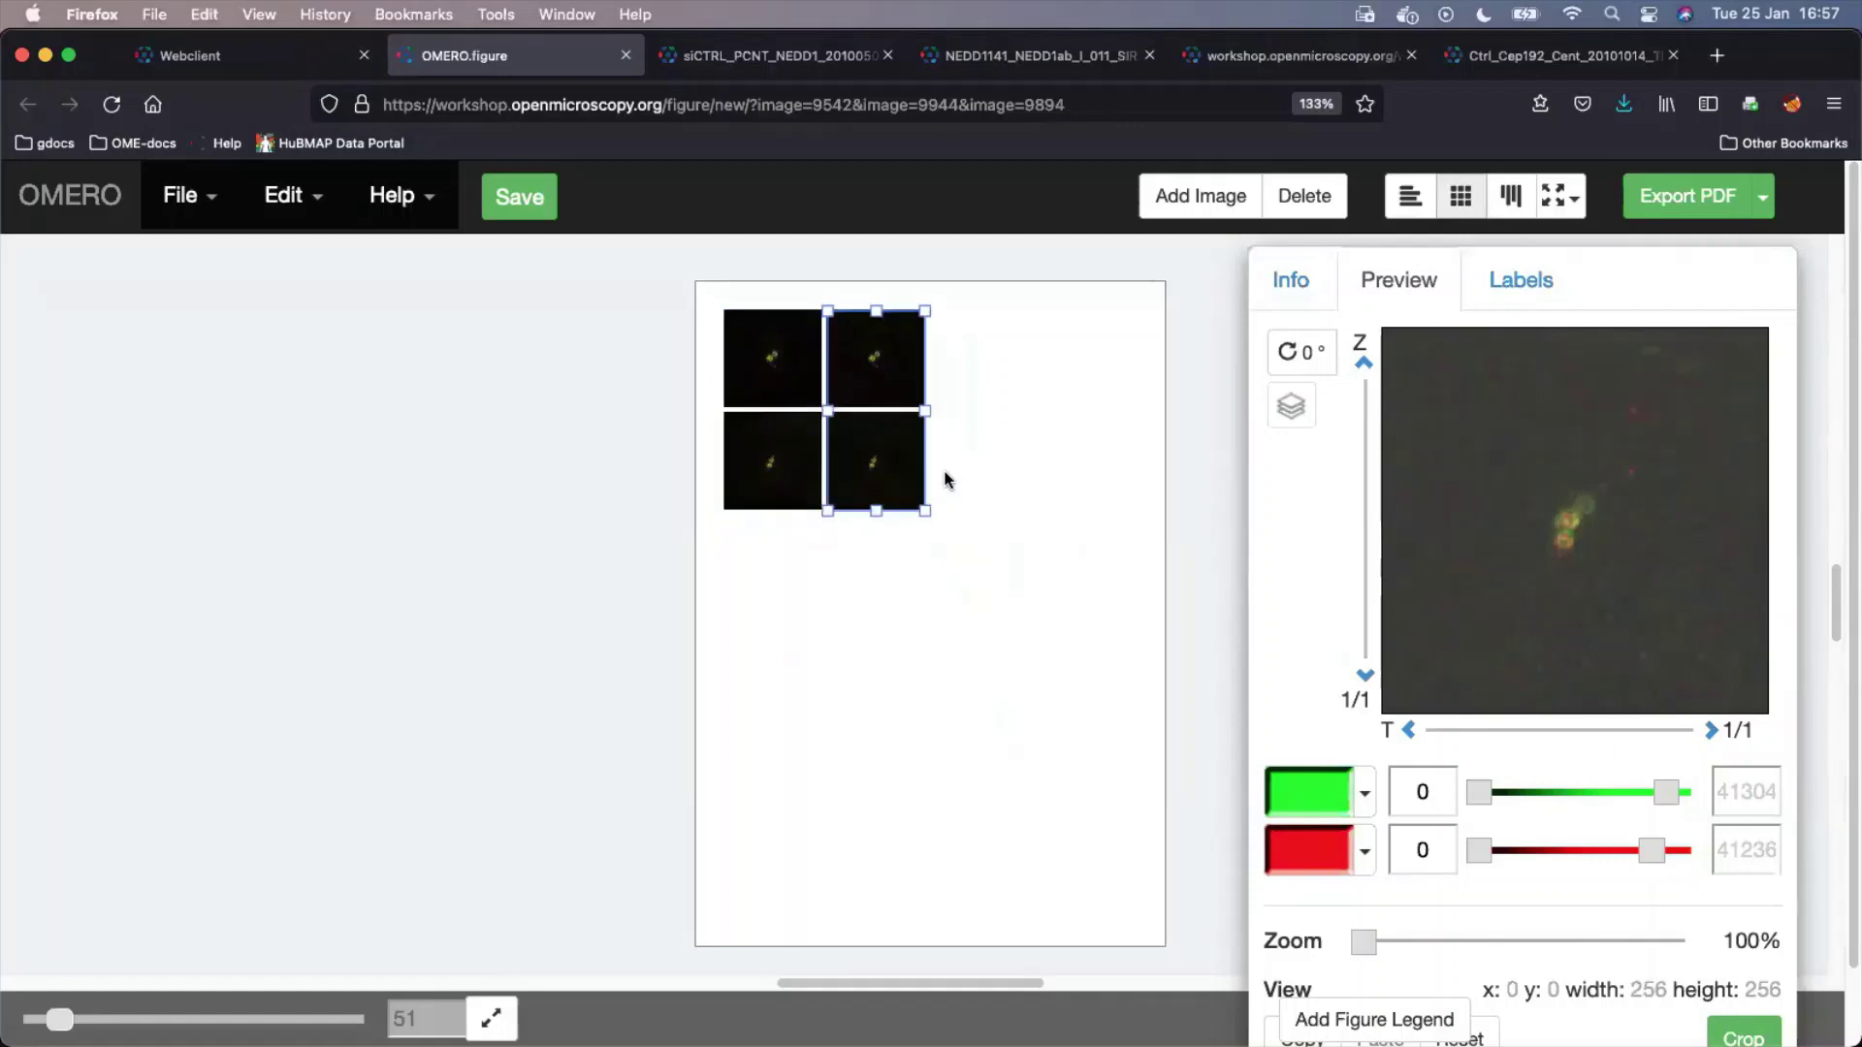
key("super+v")
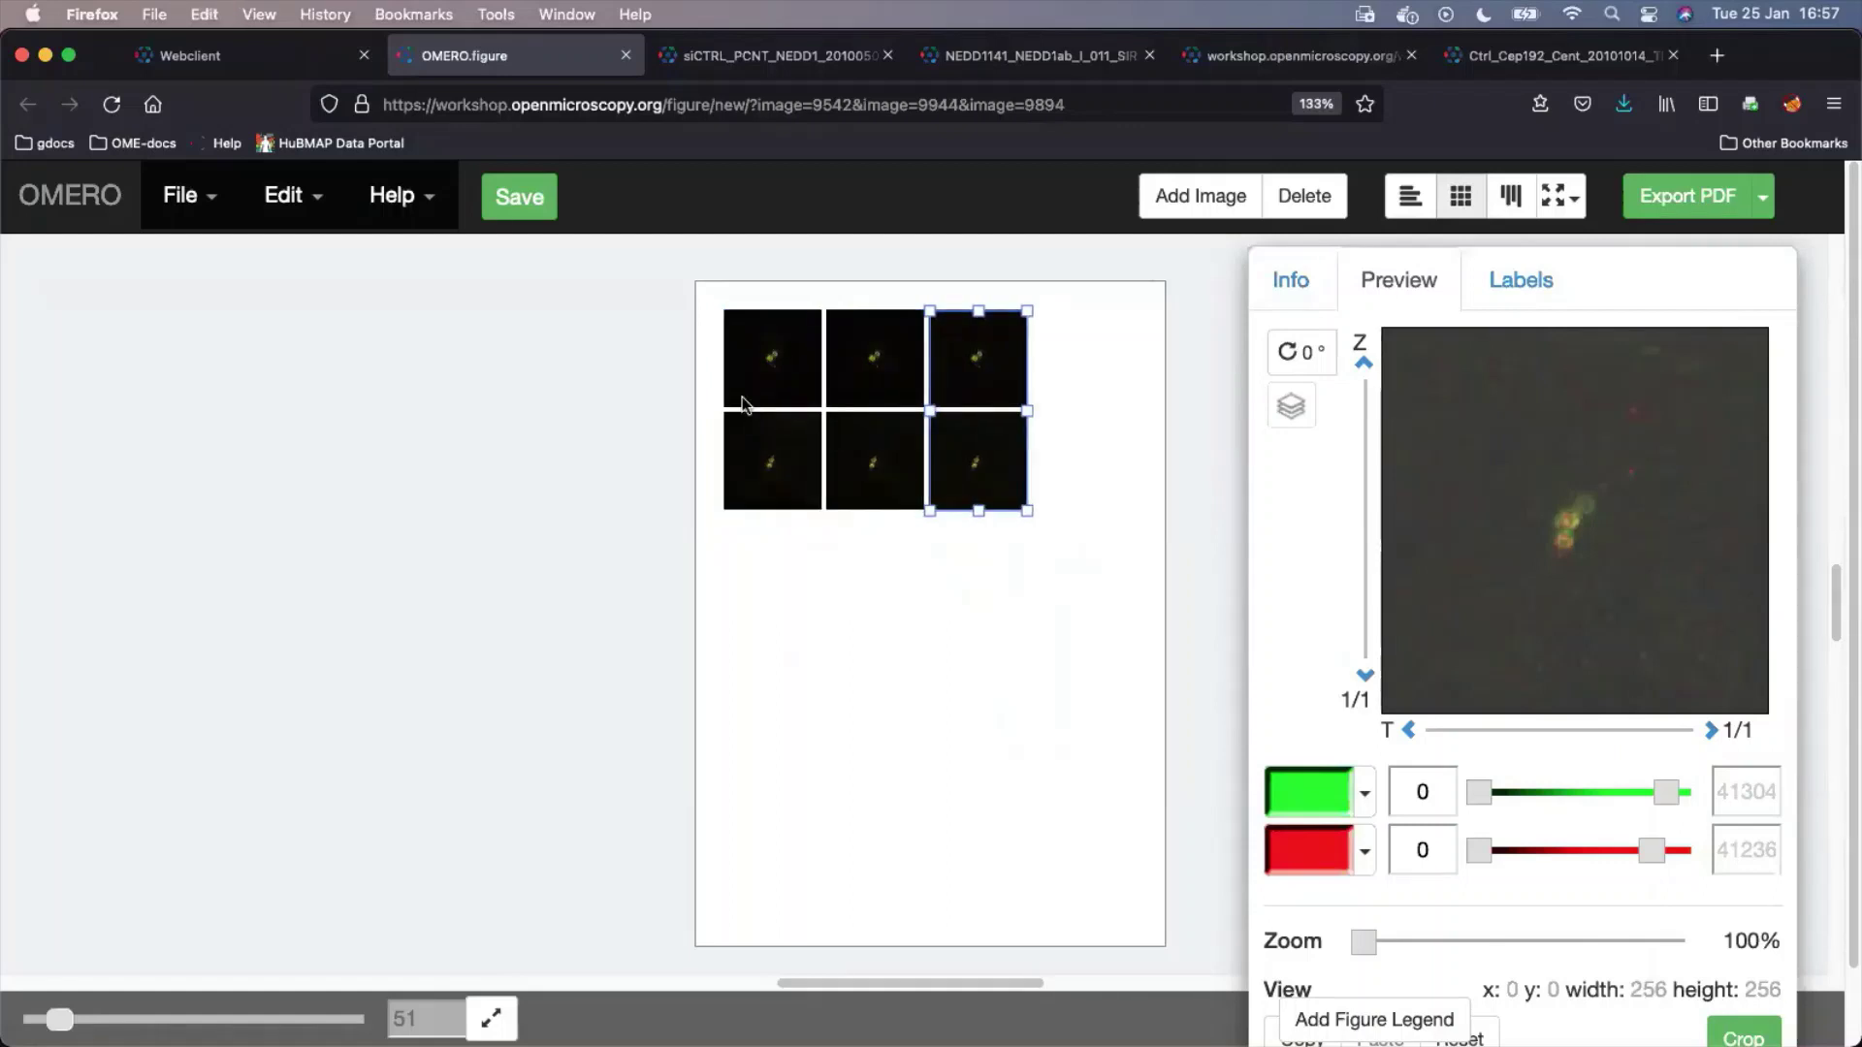
left_click_drag(714, 350, 1078, 527)
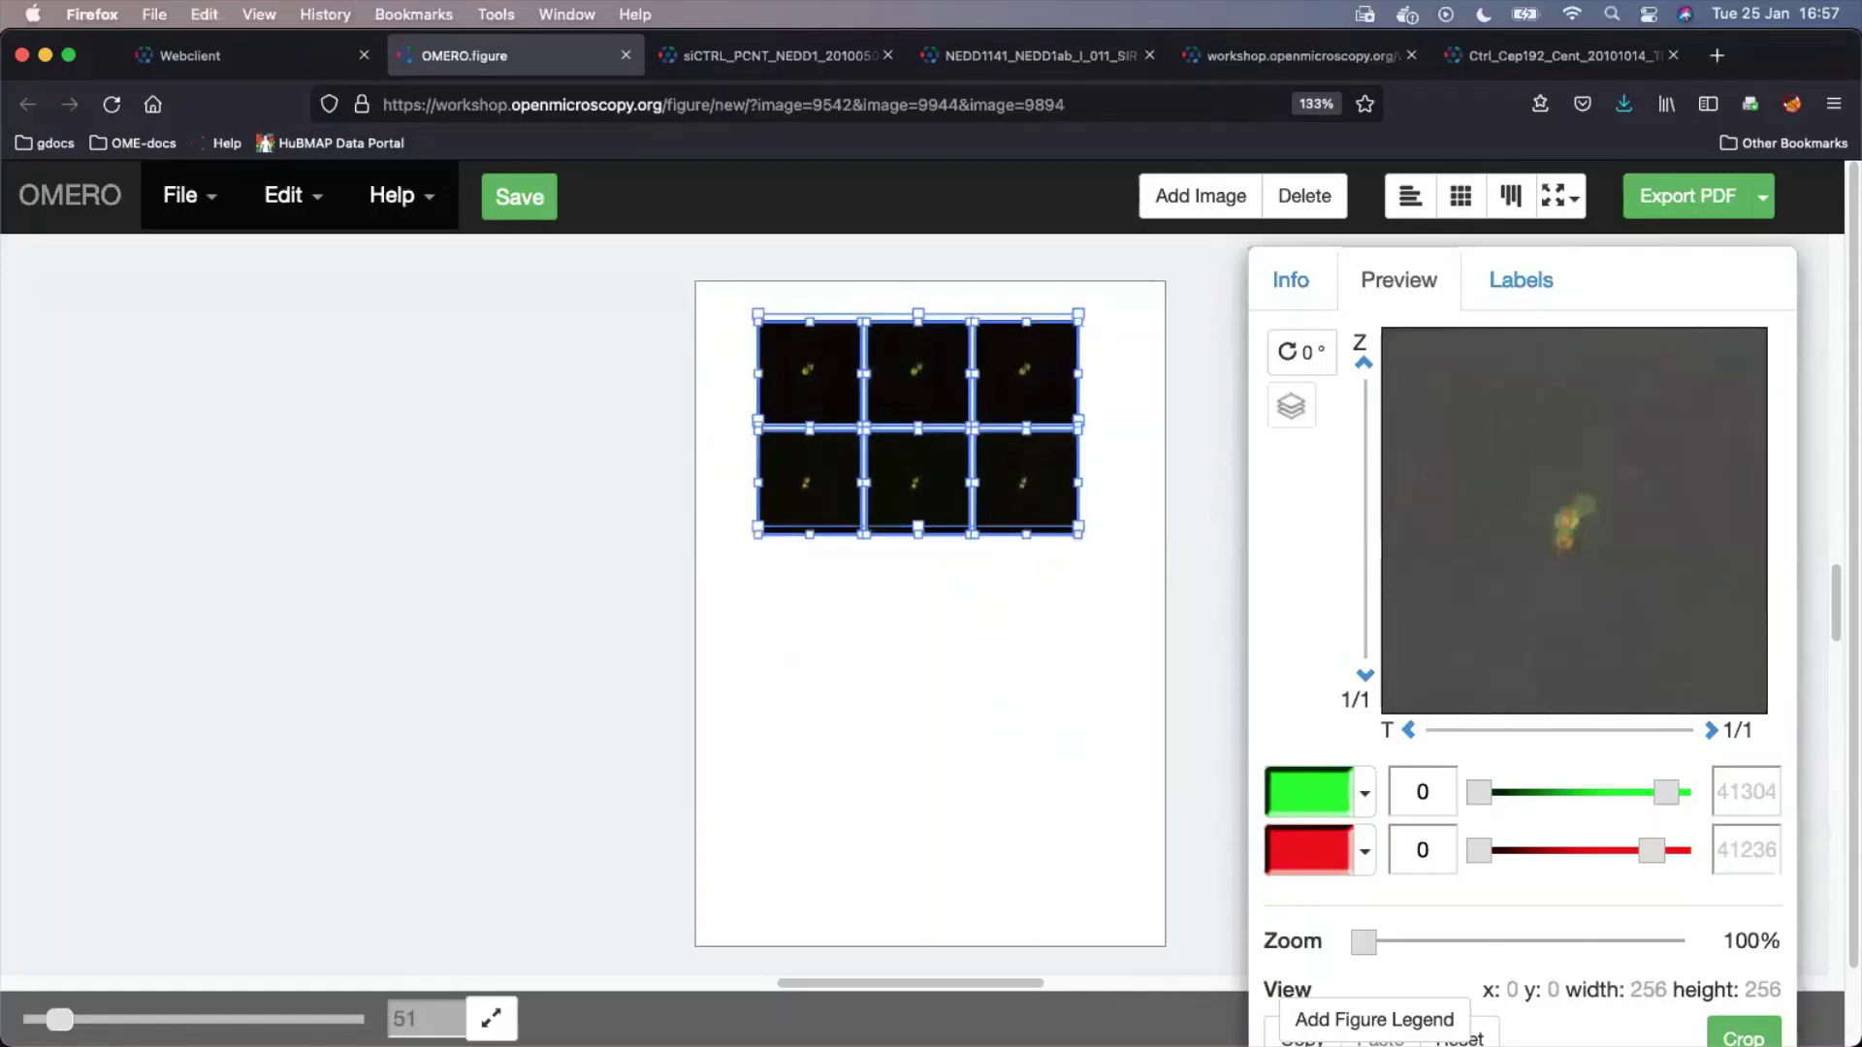
left_click(979, 537)
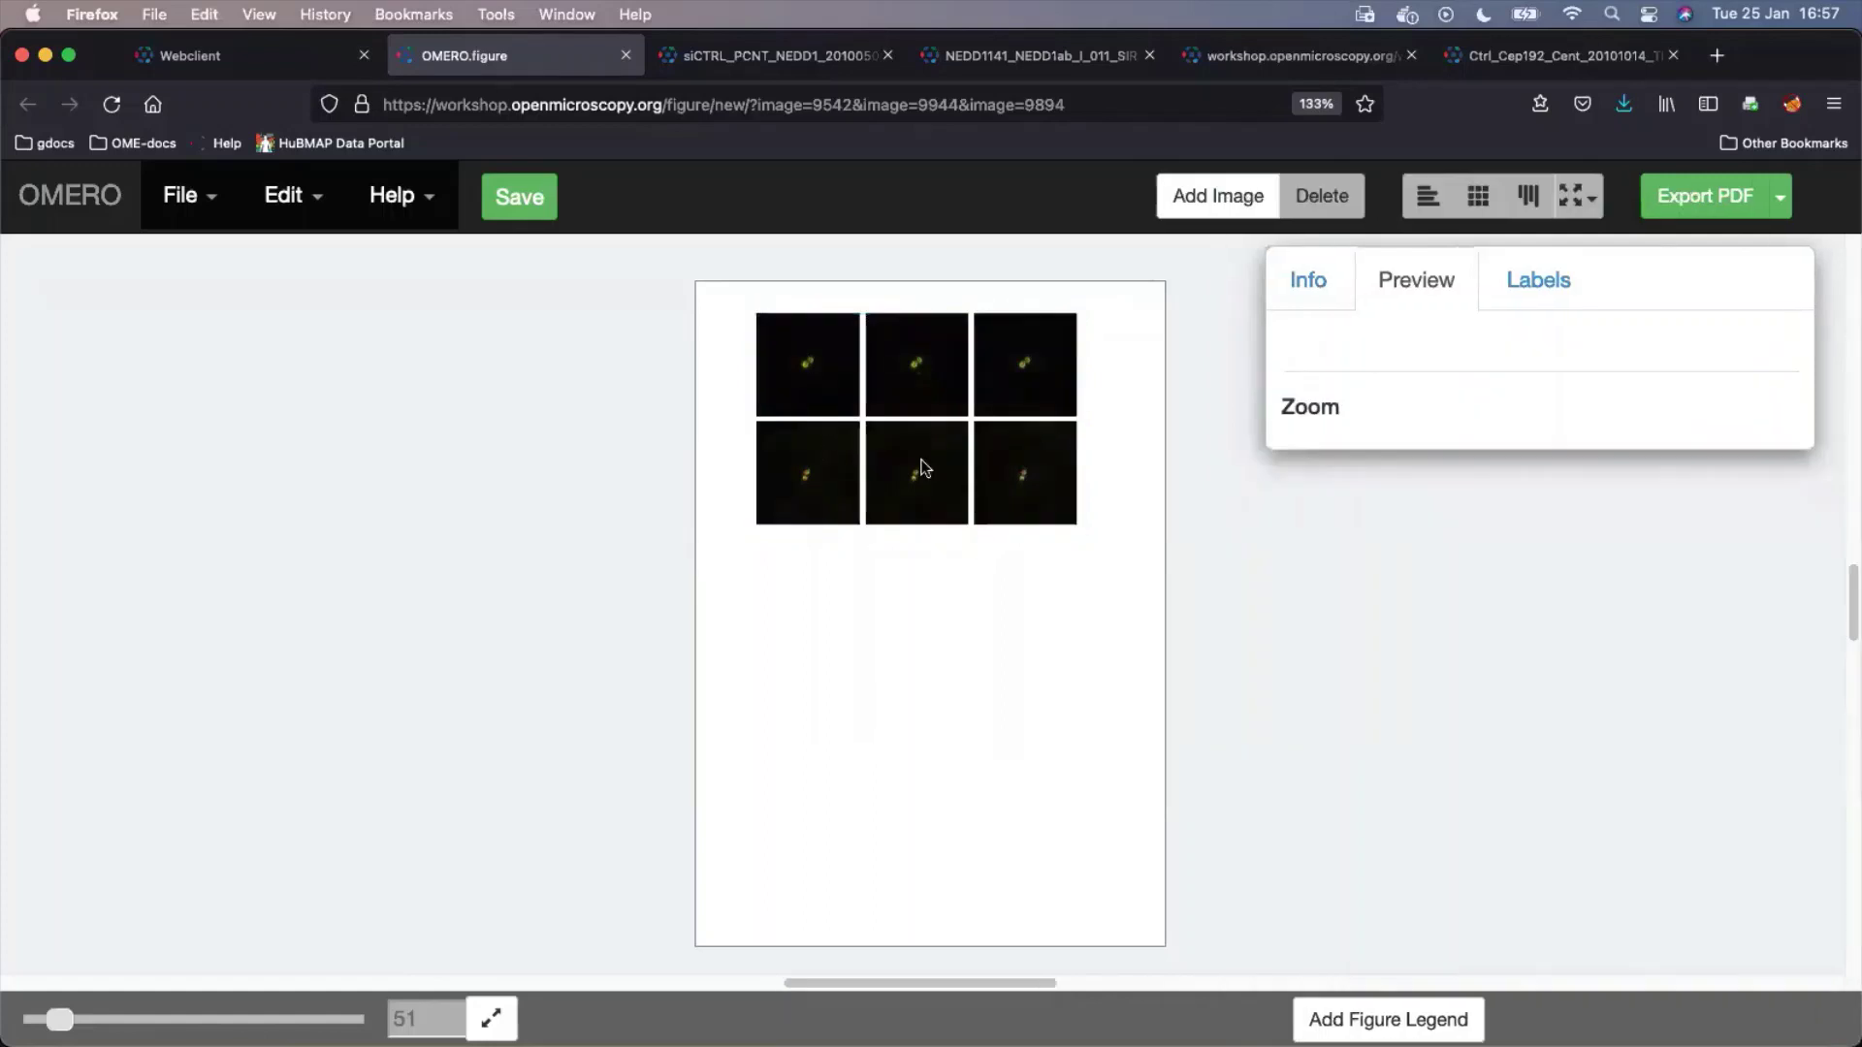
Turn off the red channel in the first column of panels and the green channel in the second column
left_click_drag(818, 329, 837, 543)
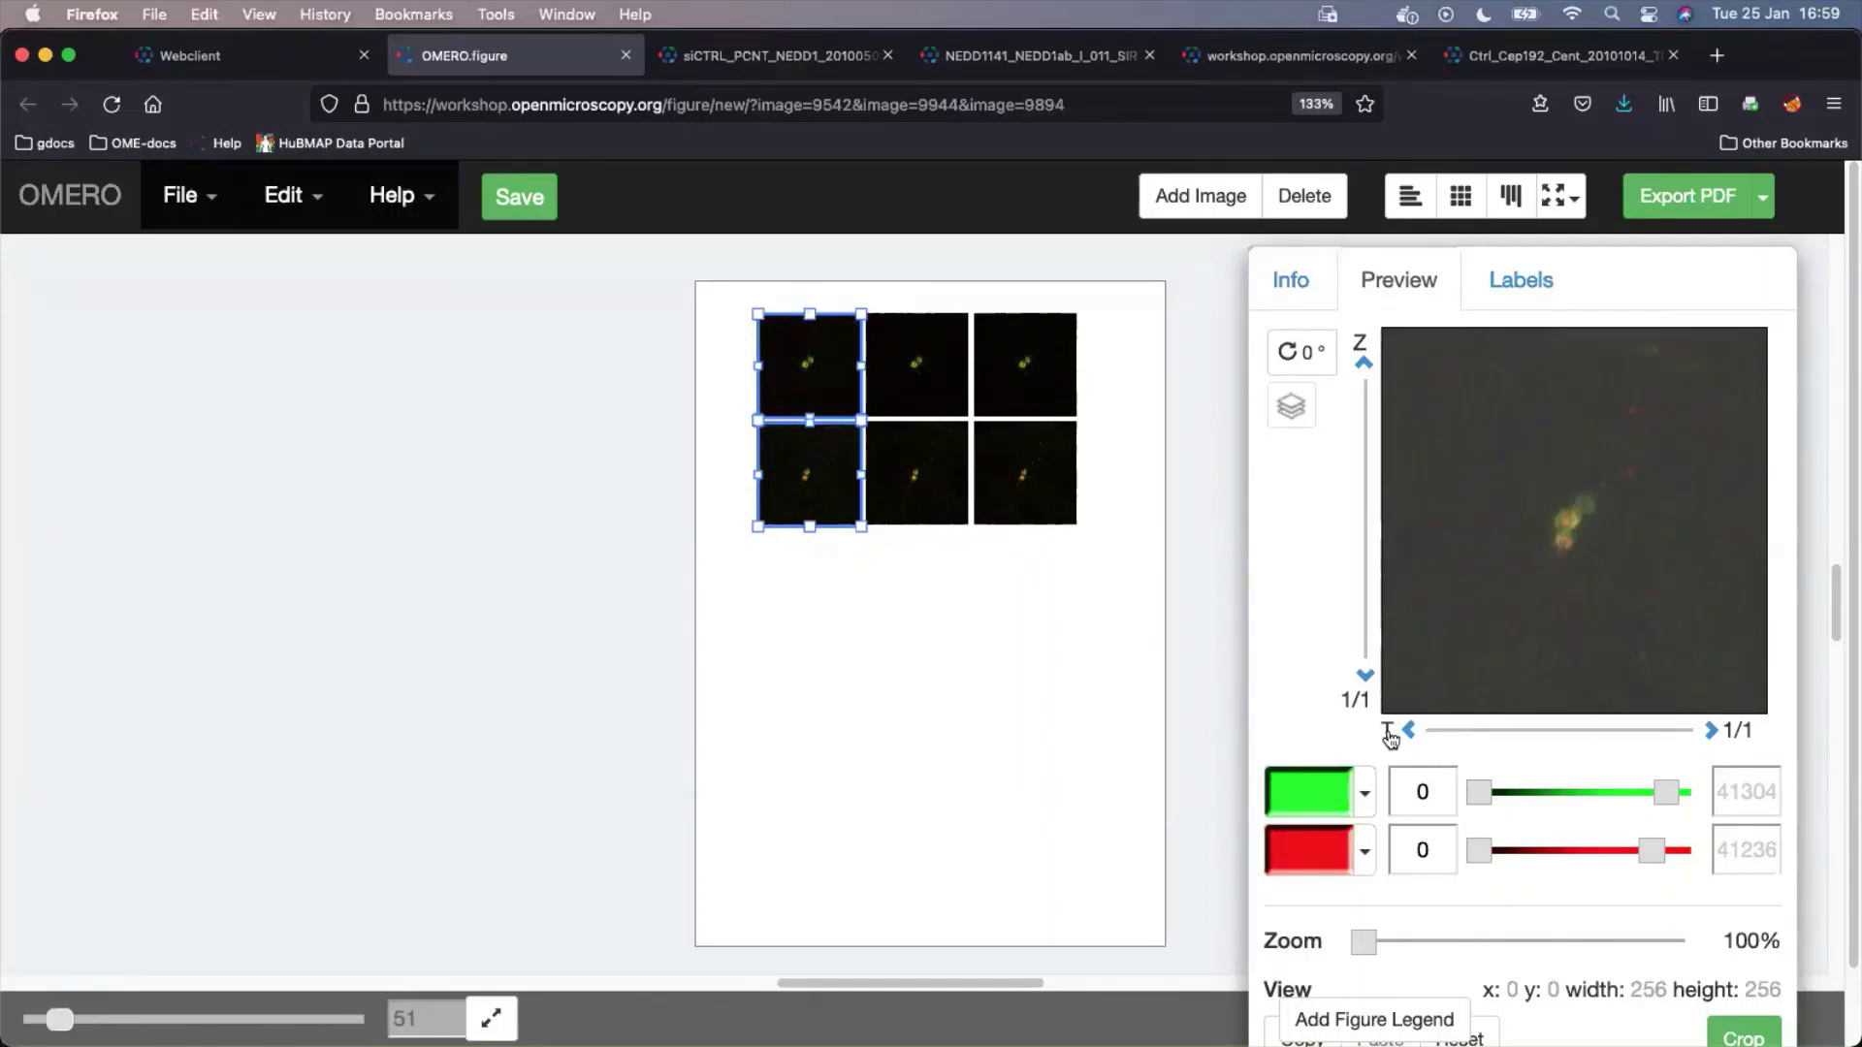
left_click(1325, 860)
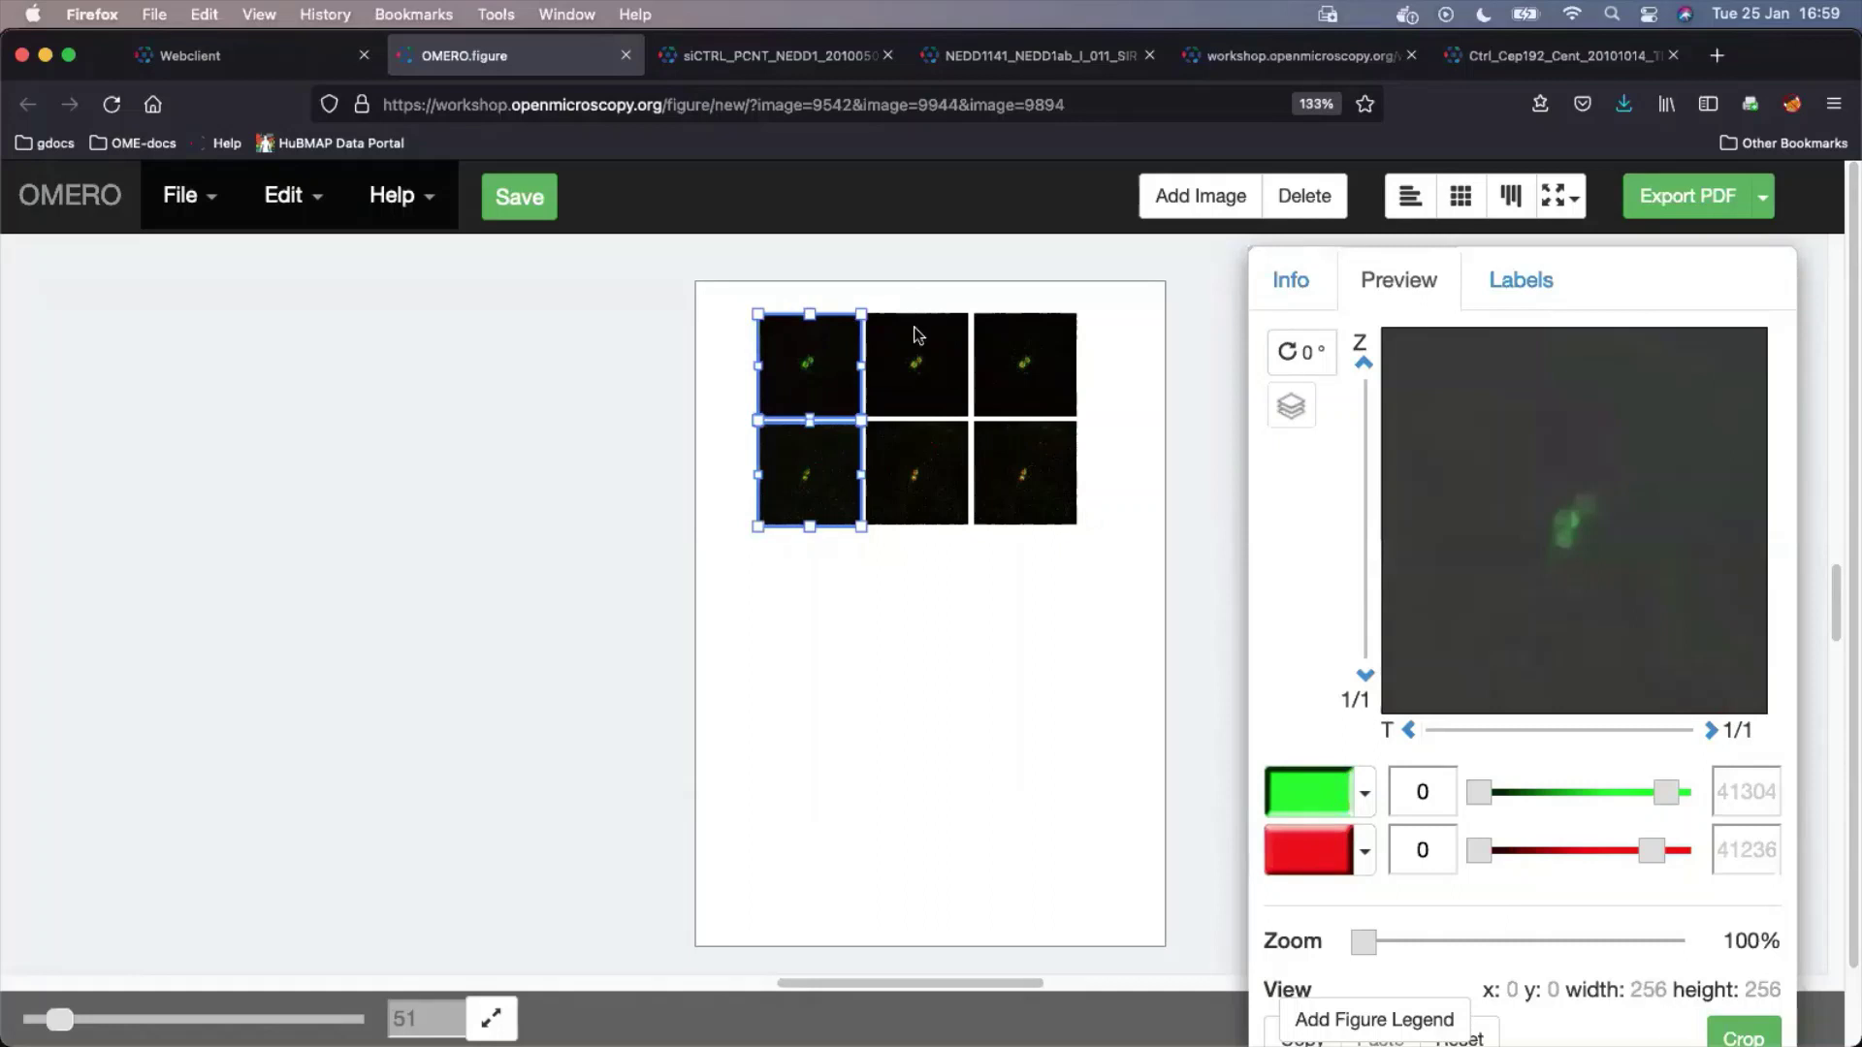
left_click_drag(946, 541, 946, 540)
left_click(1309, 792)
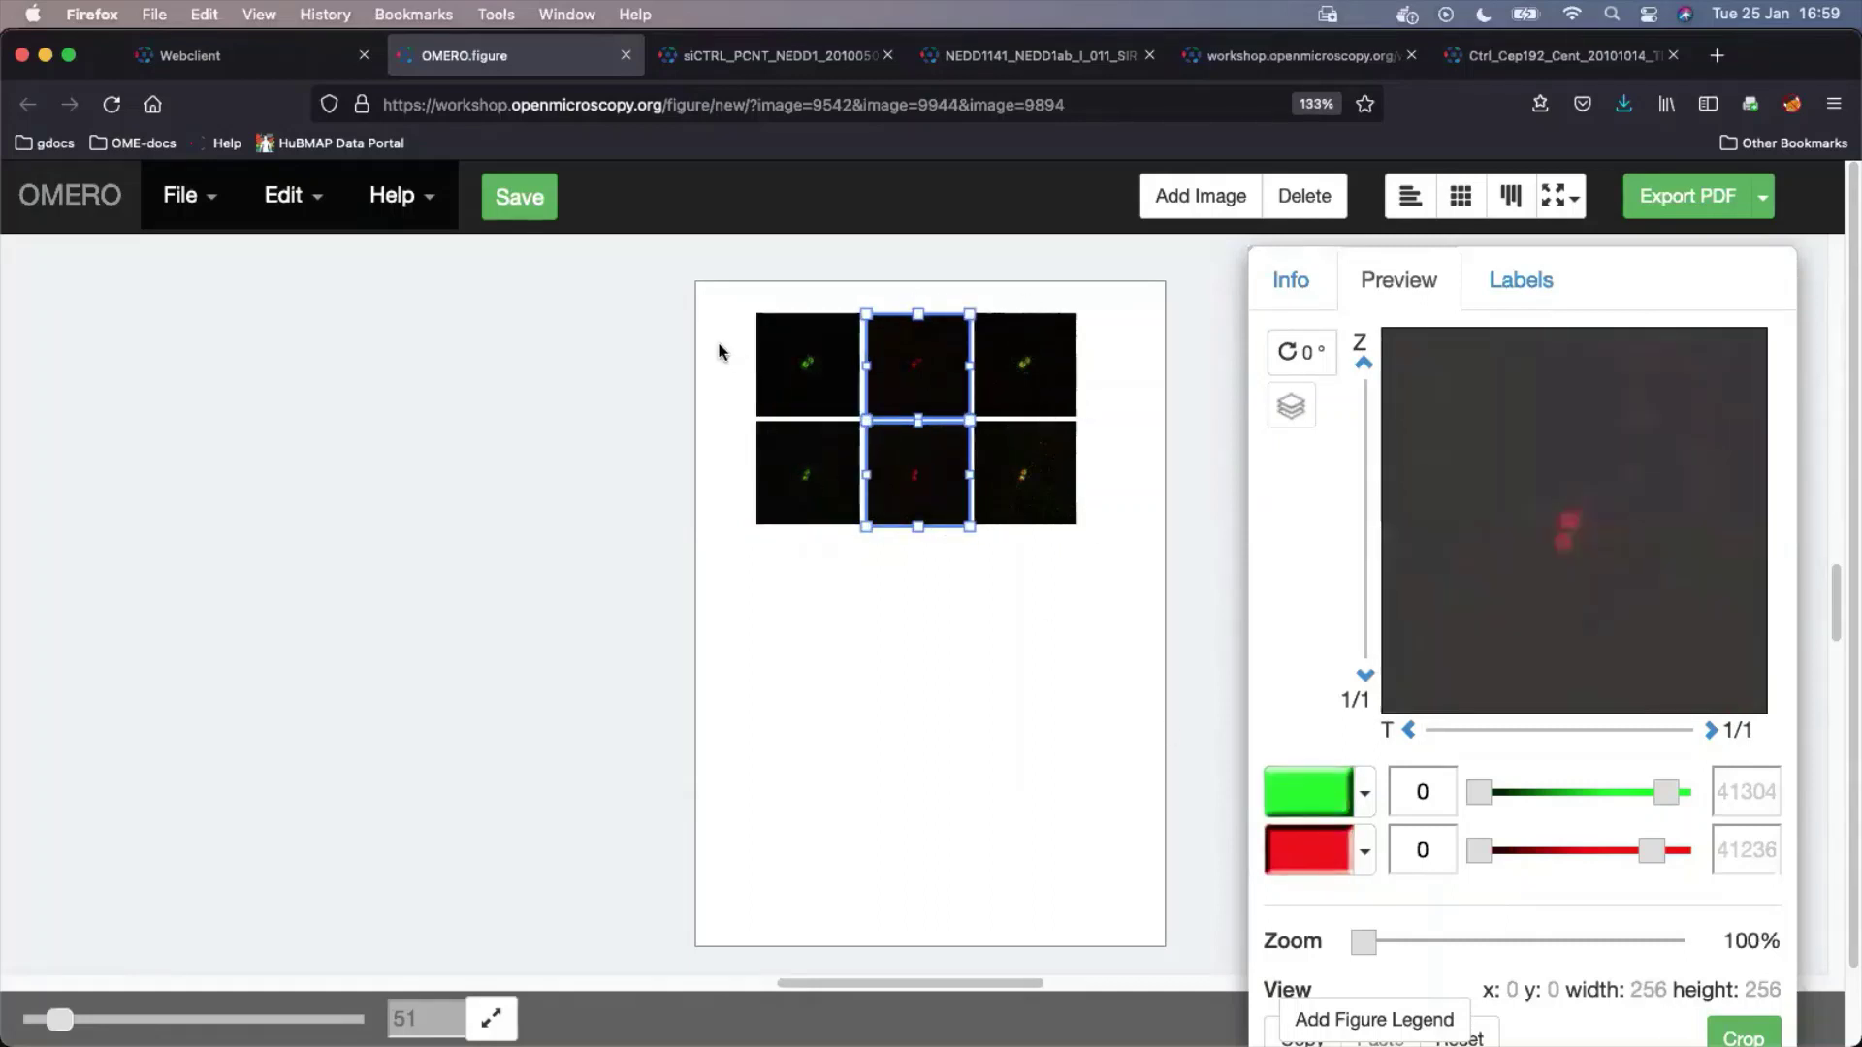
Slightly enlarge all six panels and zoom their images to 373%, shifting the view to centre the bright structures
left_click_drag(737, 333, 1106, 507)
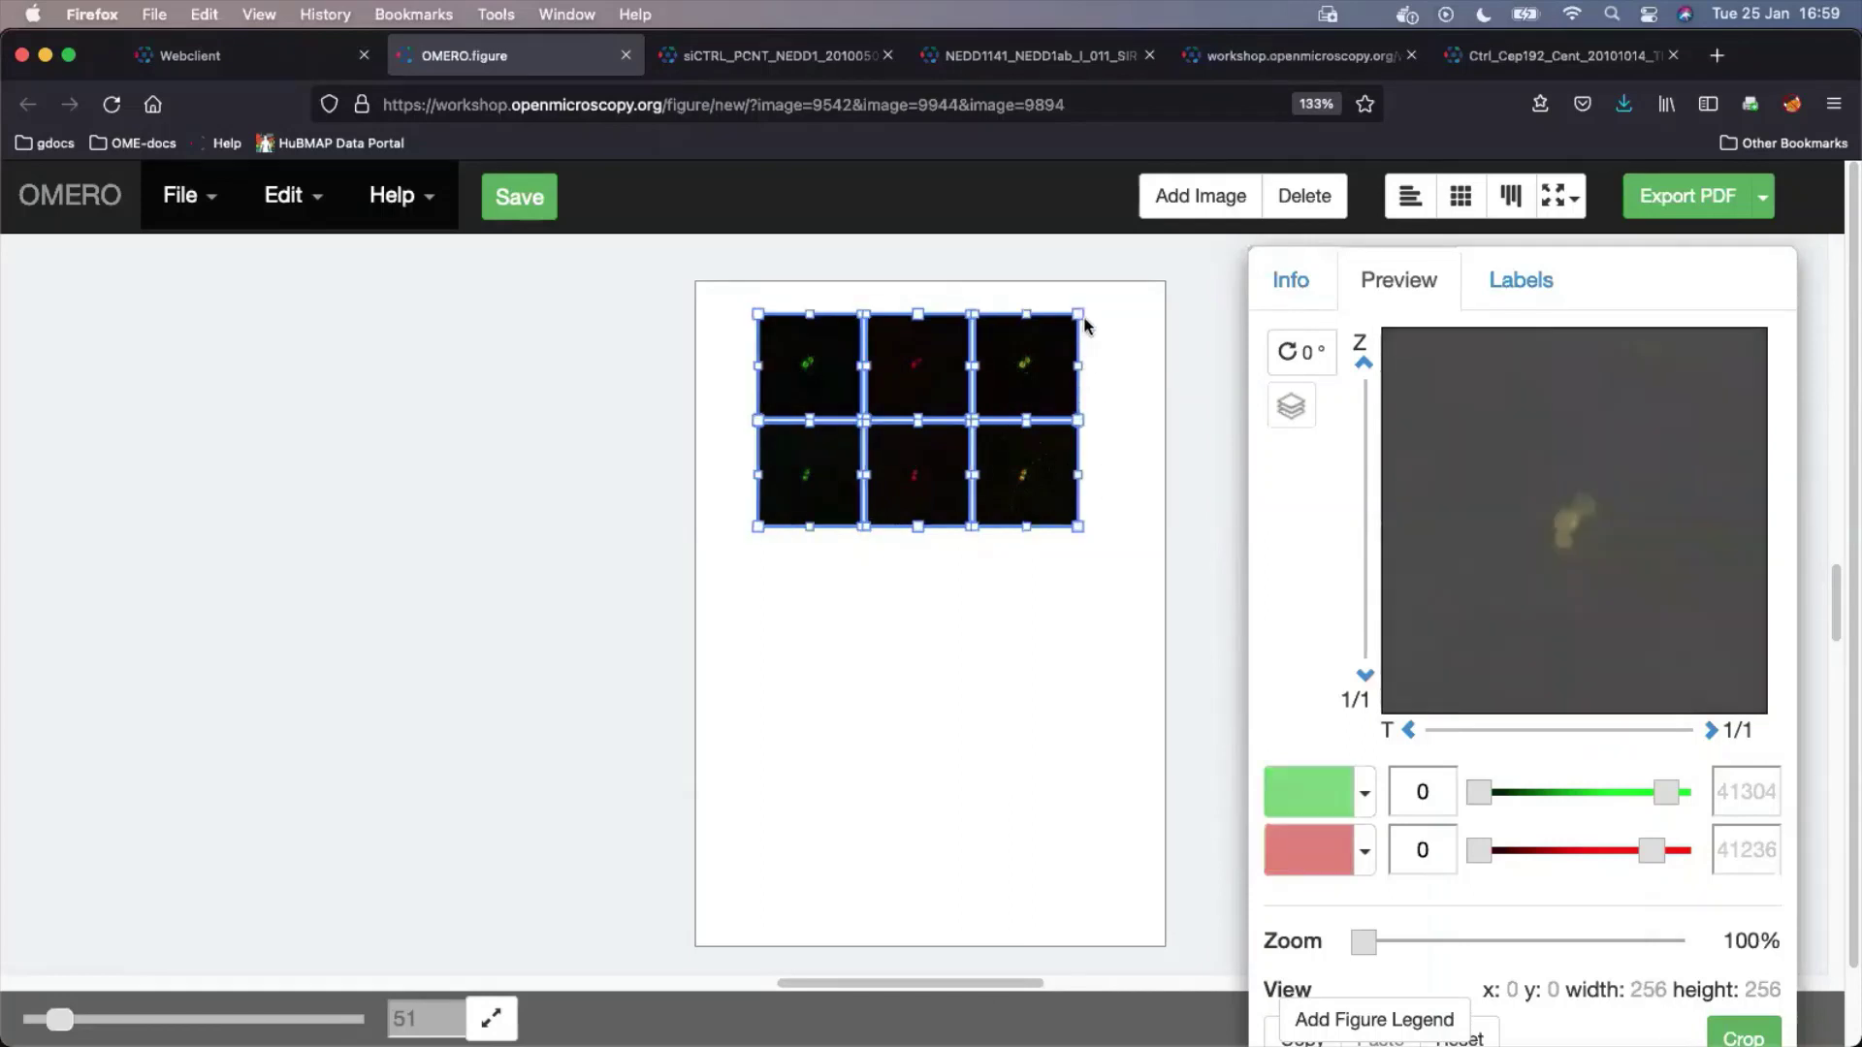
left_click_drag(1077, 310, 1092, 305)
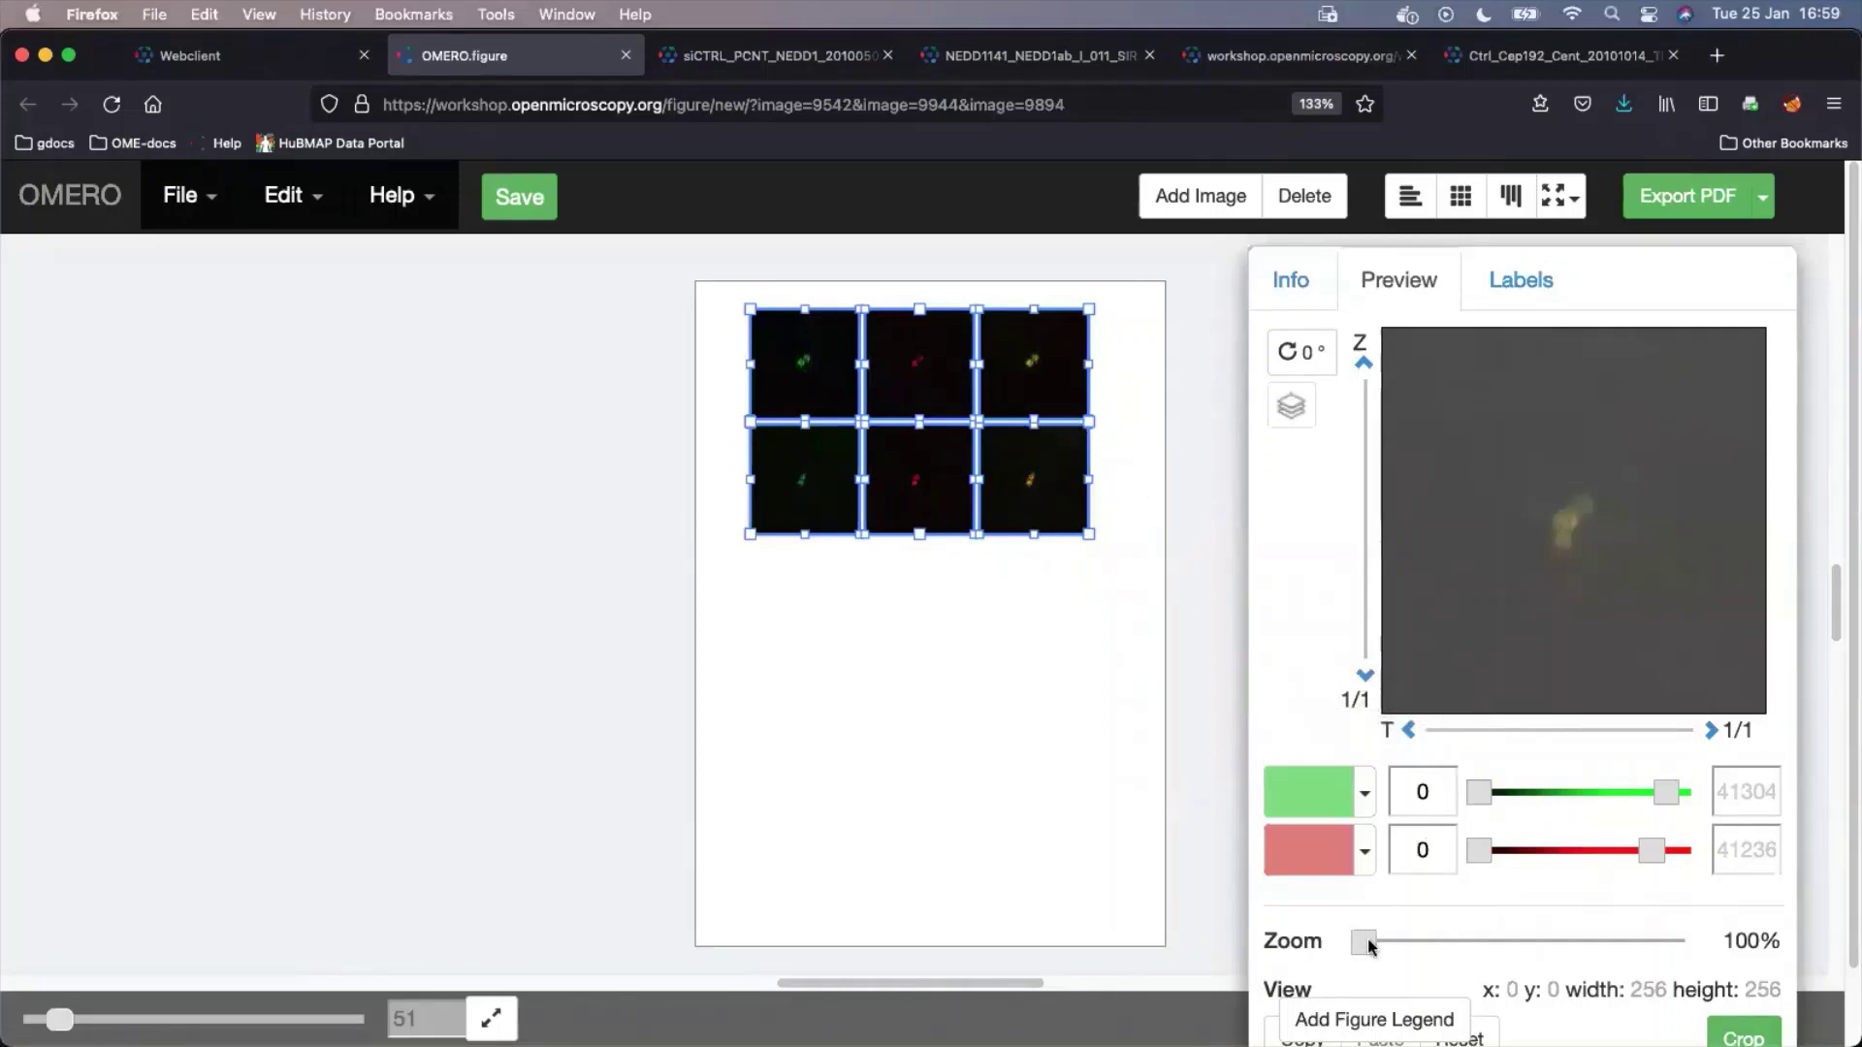
left_click_drag(1364, 943, 1462, 953)
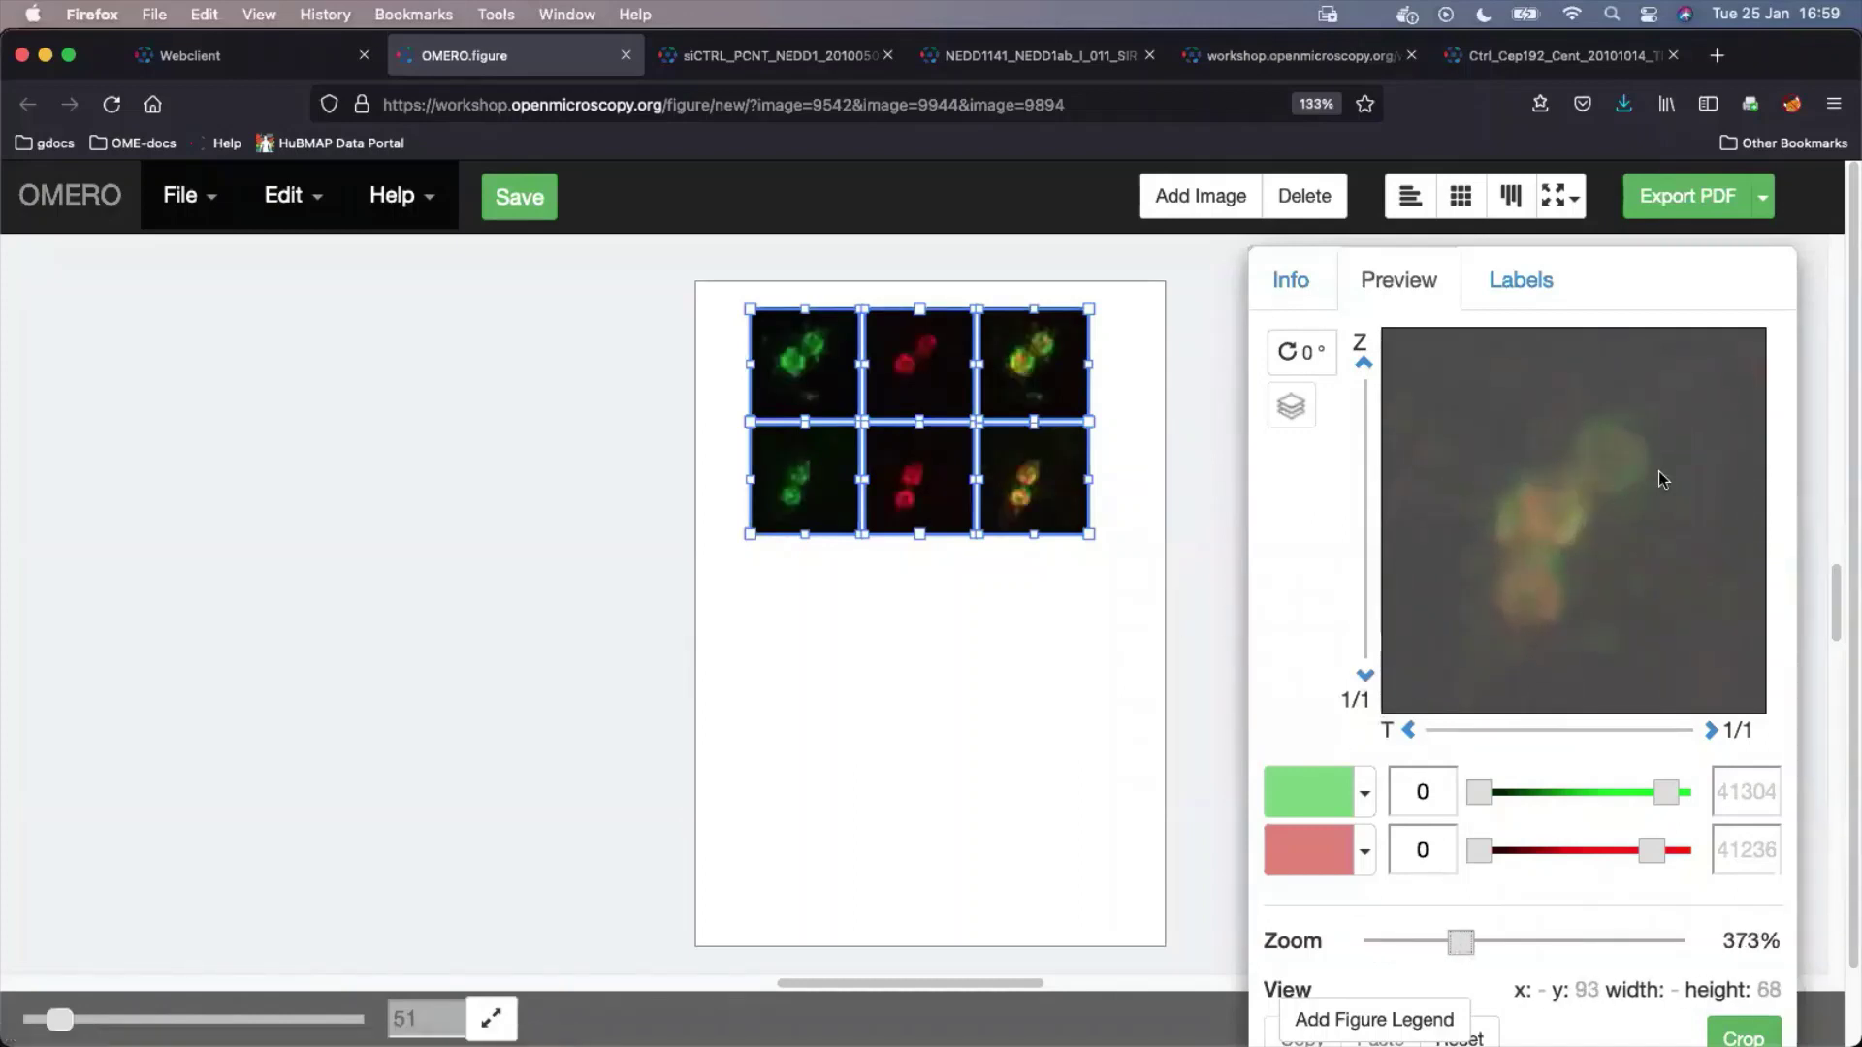
left_click_drag(1618, 519, 1625, 524)
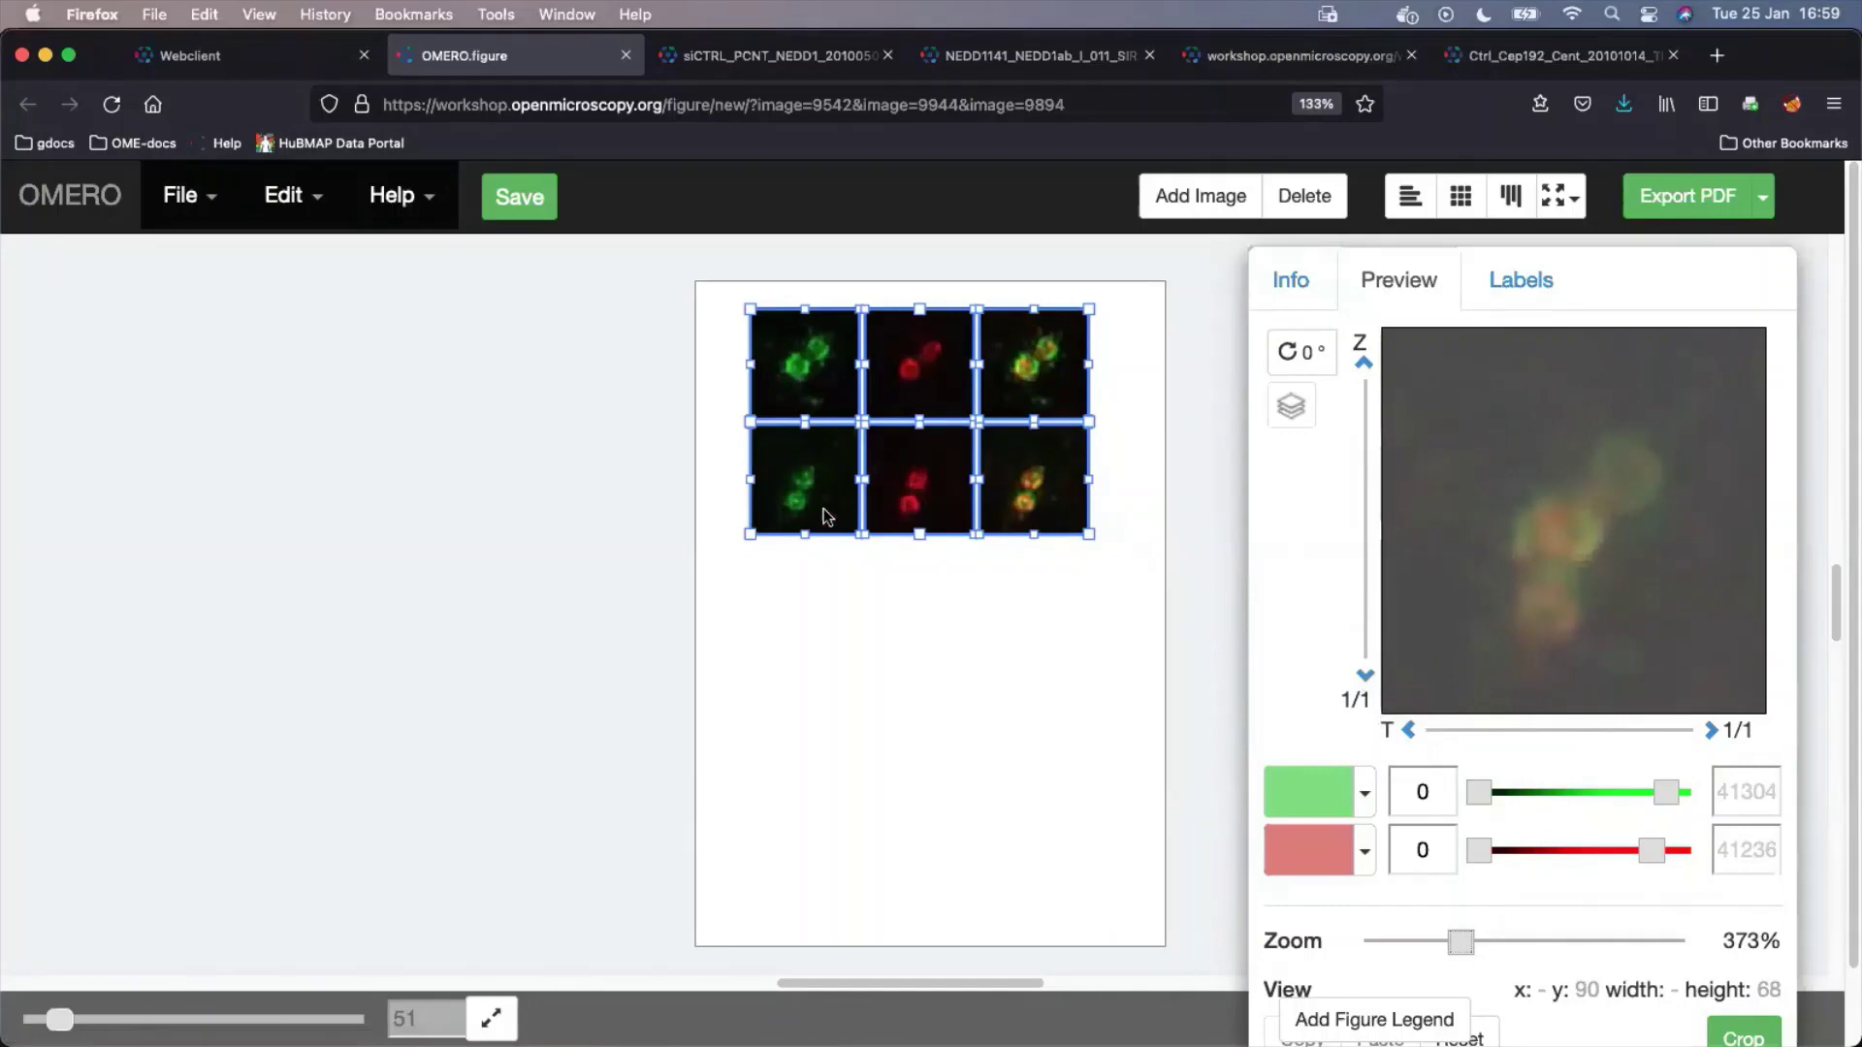
Shift the image view in the three bottom-row panels so that the bright structures sit centred
left_click(773, 598)
left_click_drag(1075, 492, 1125, 499)
left_click_drag(1620, 541, 1589, 545)
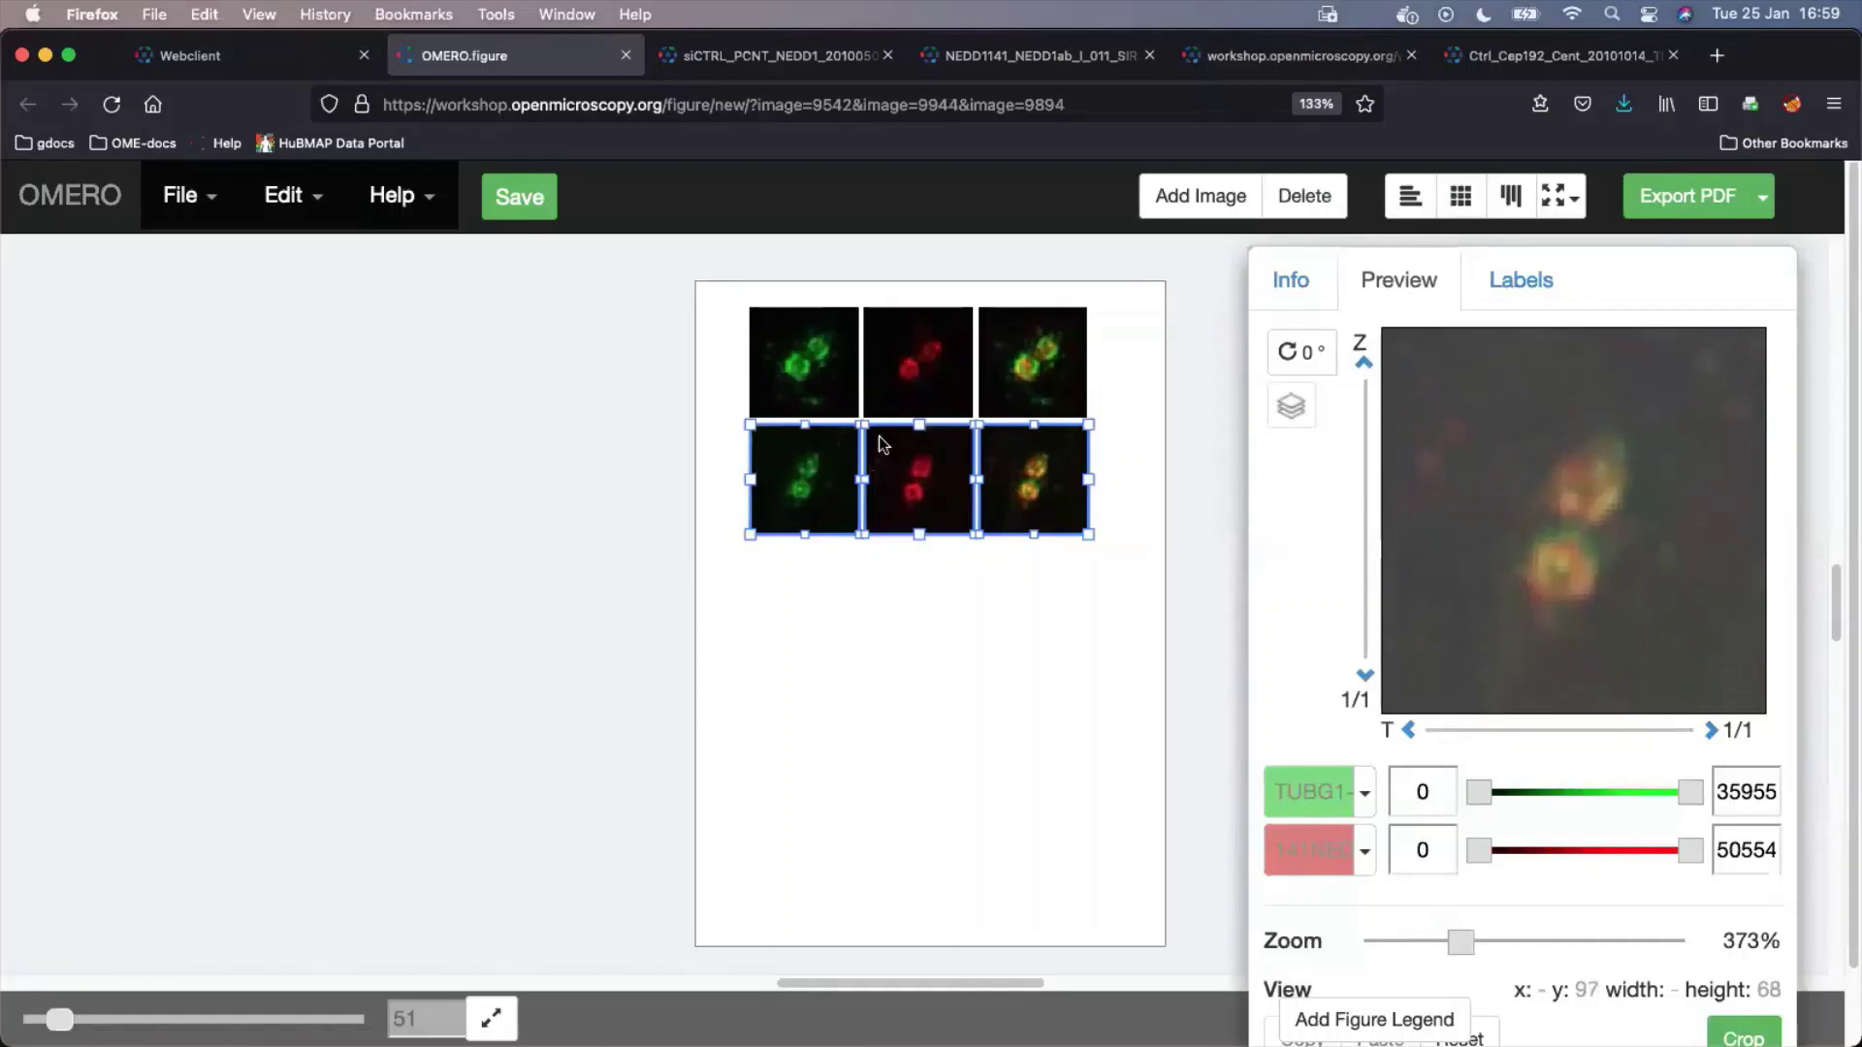
left_click(1135, 369)
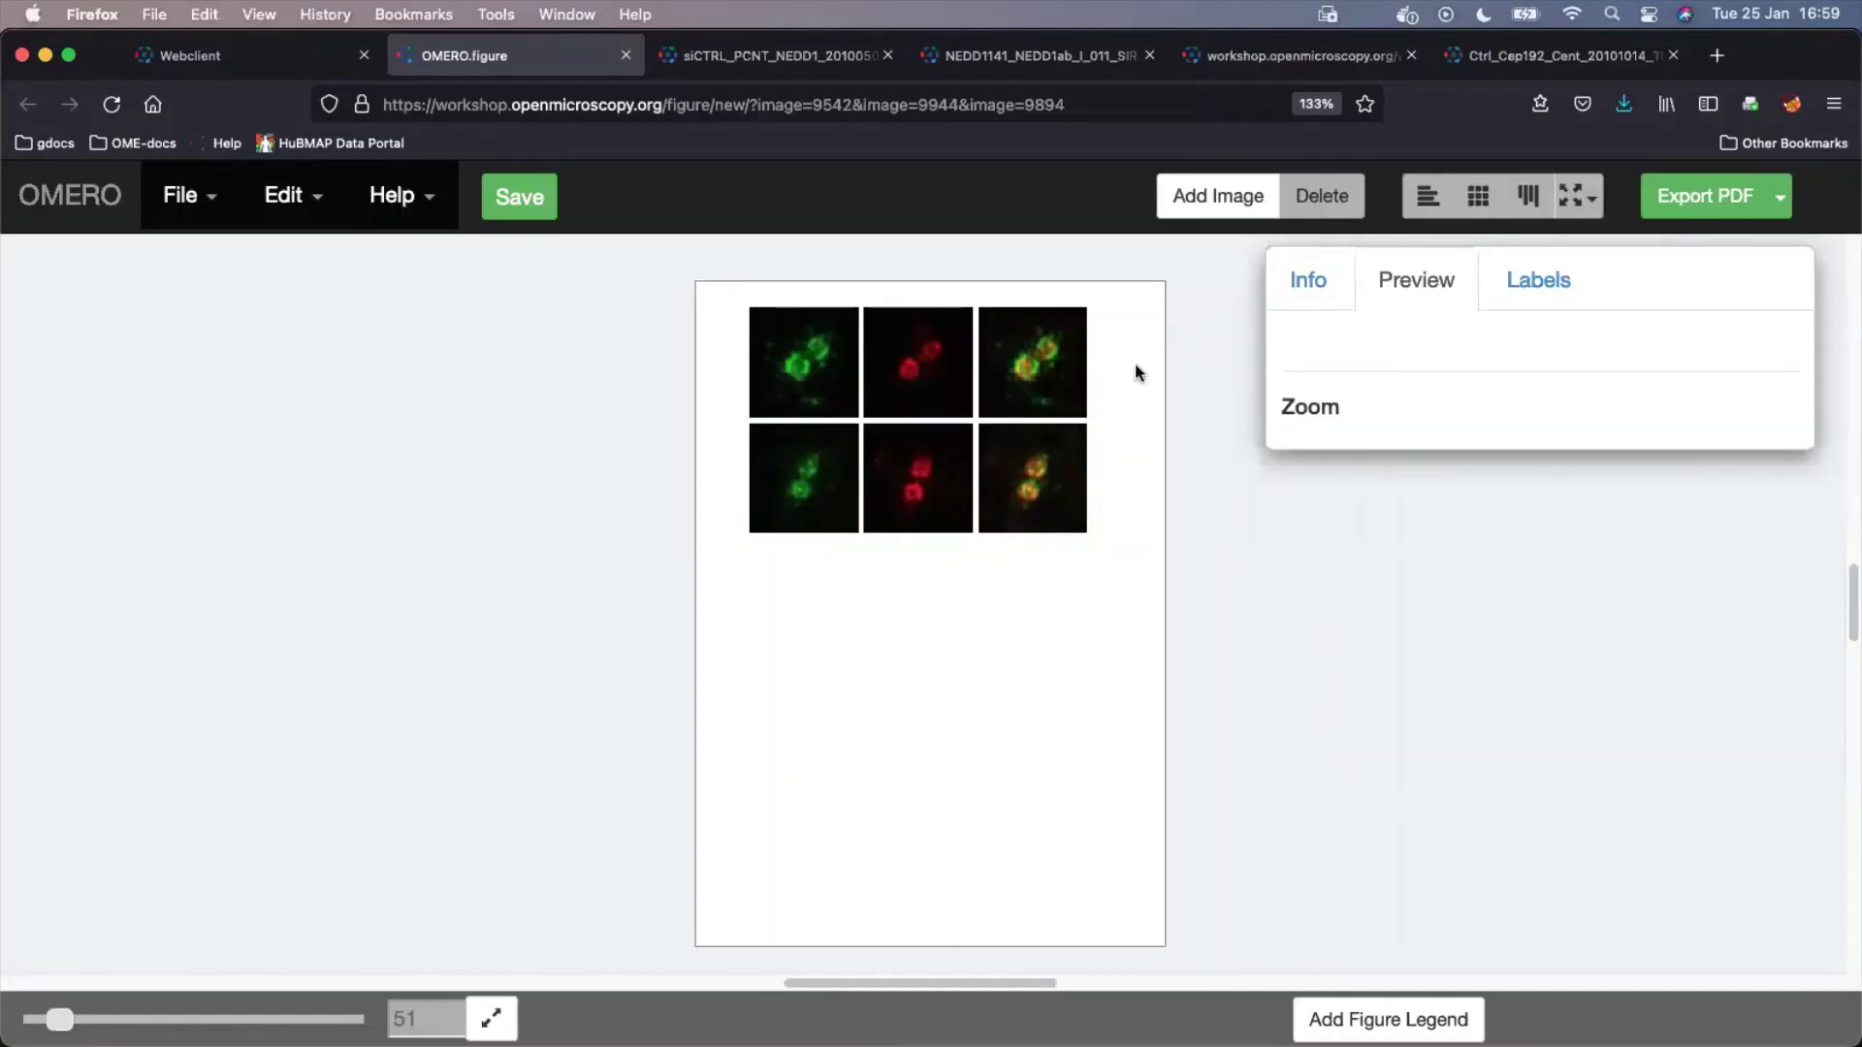
Add a labelled 500 nm scalebar to the bottom-row merged panel in the third column
left_click(1056, 399)
left_click(1060, 499)
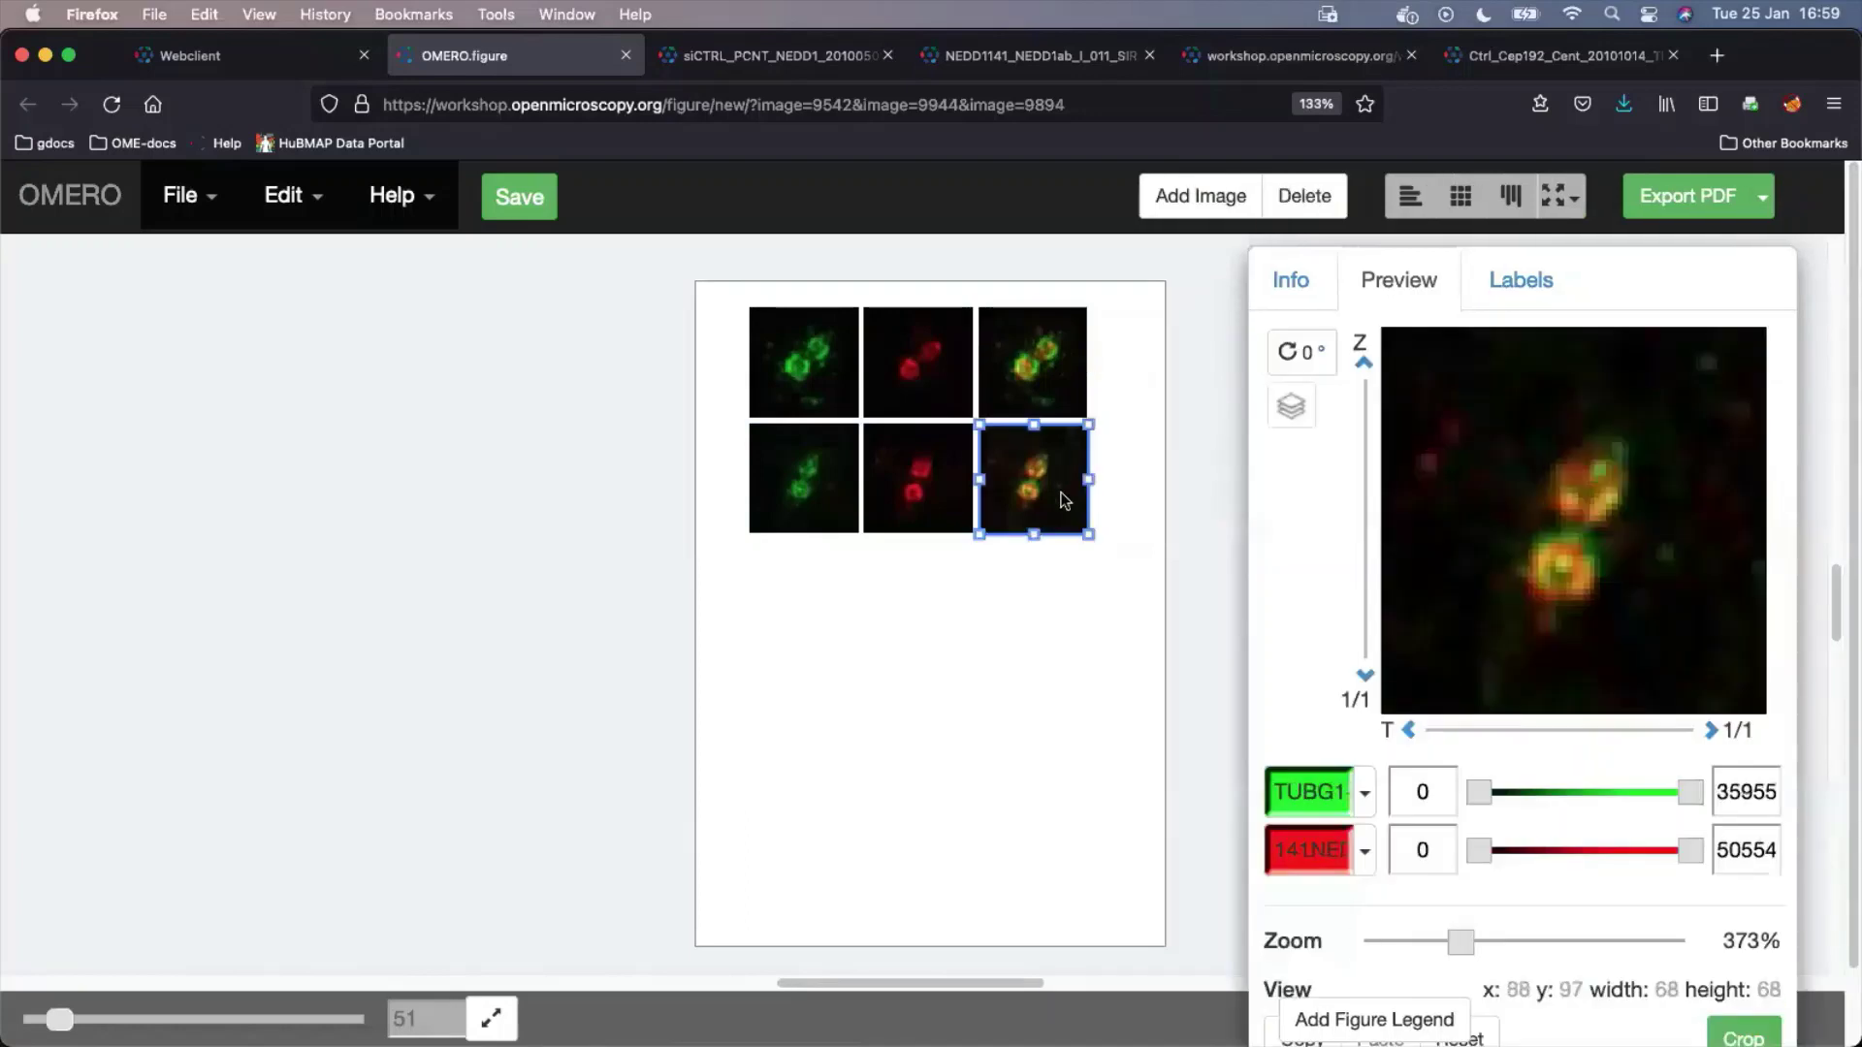
left_click(1523, 281)
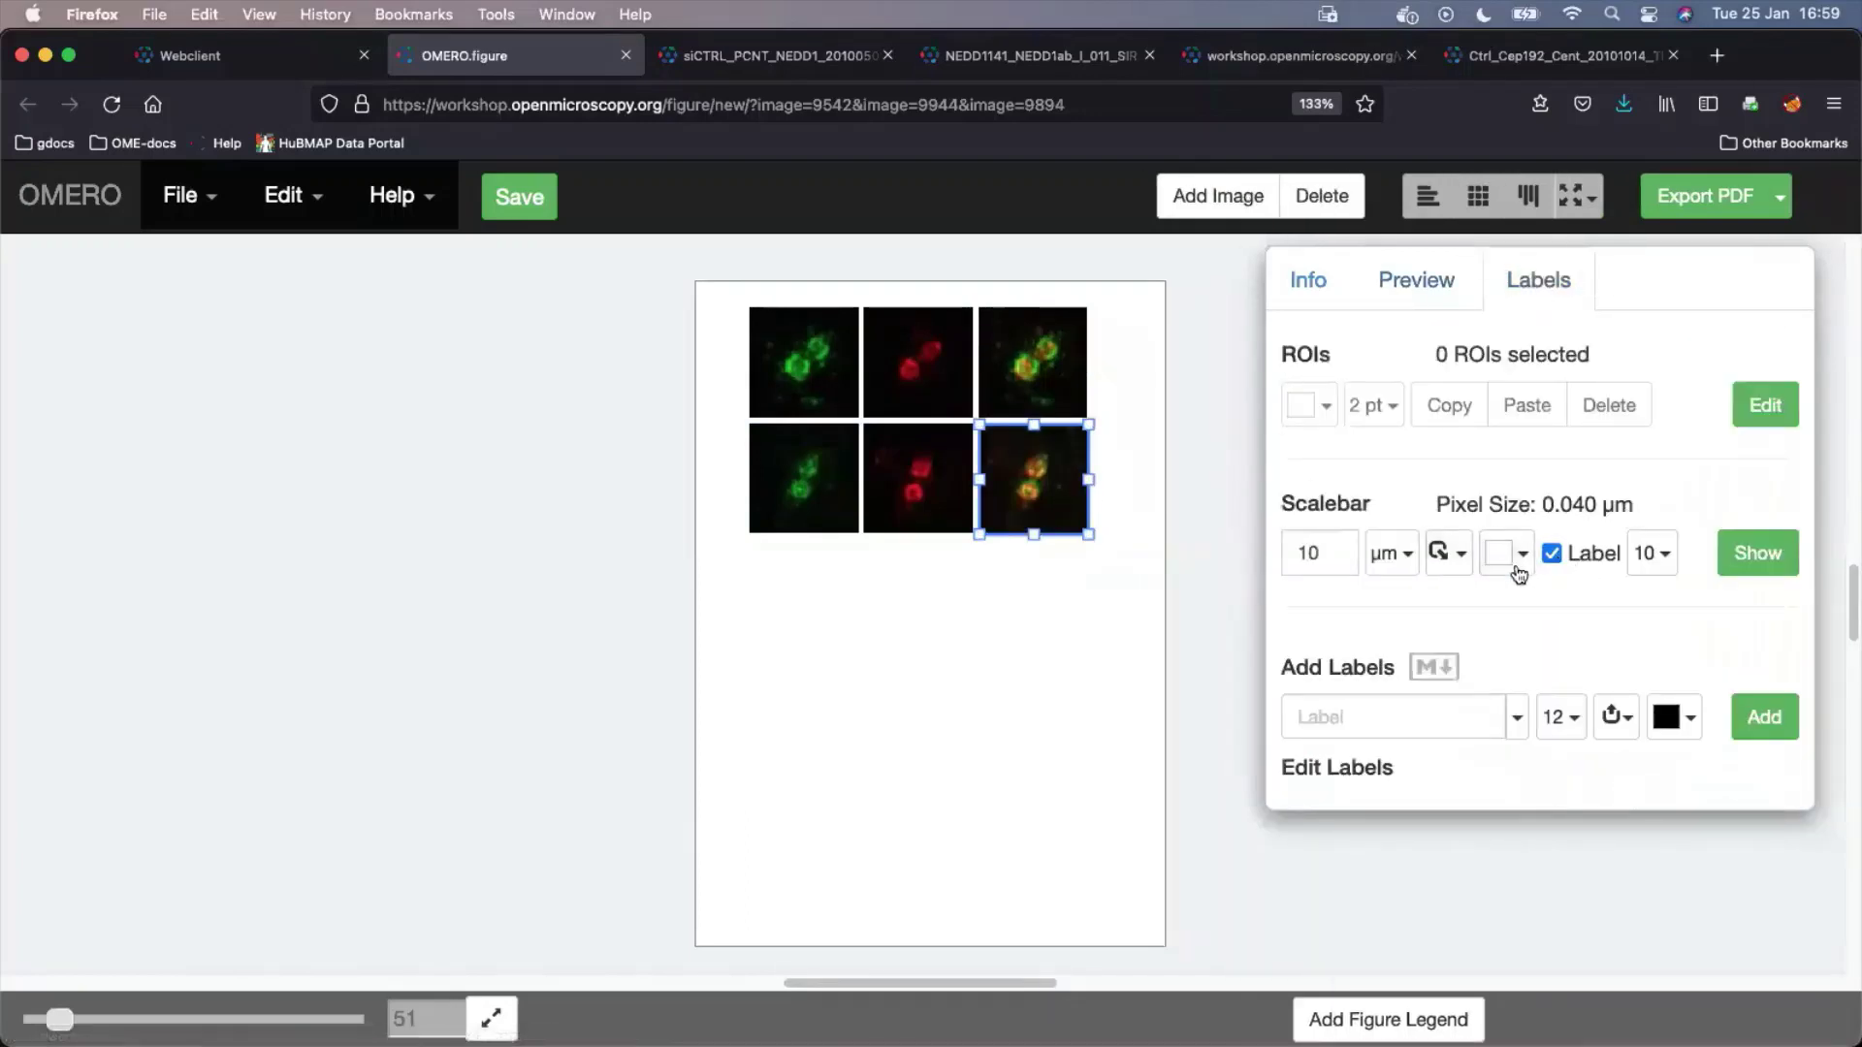
left_click(1411, 567)
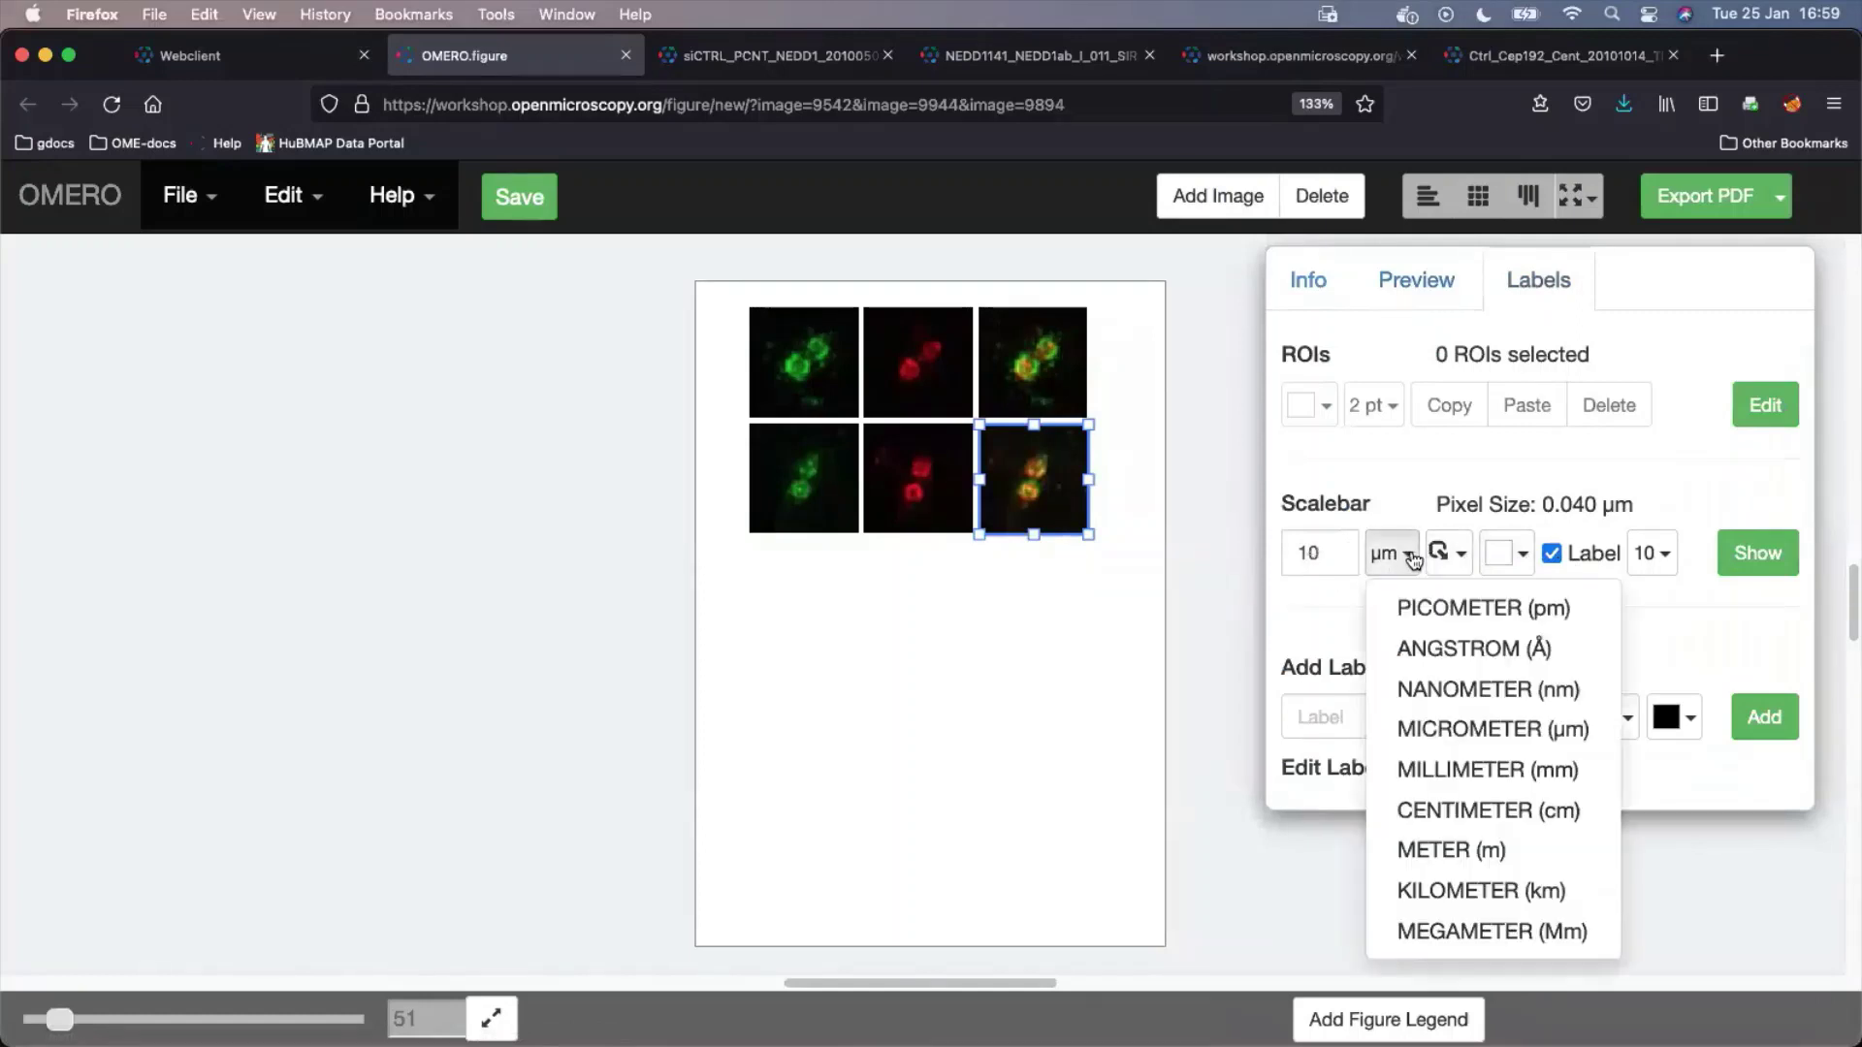
left_click(1490, 690)
left_click(1327, 555)
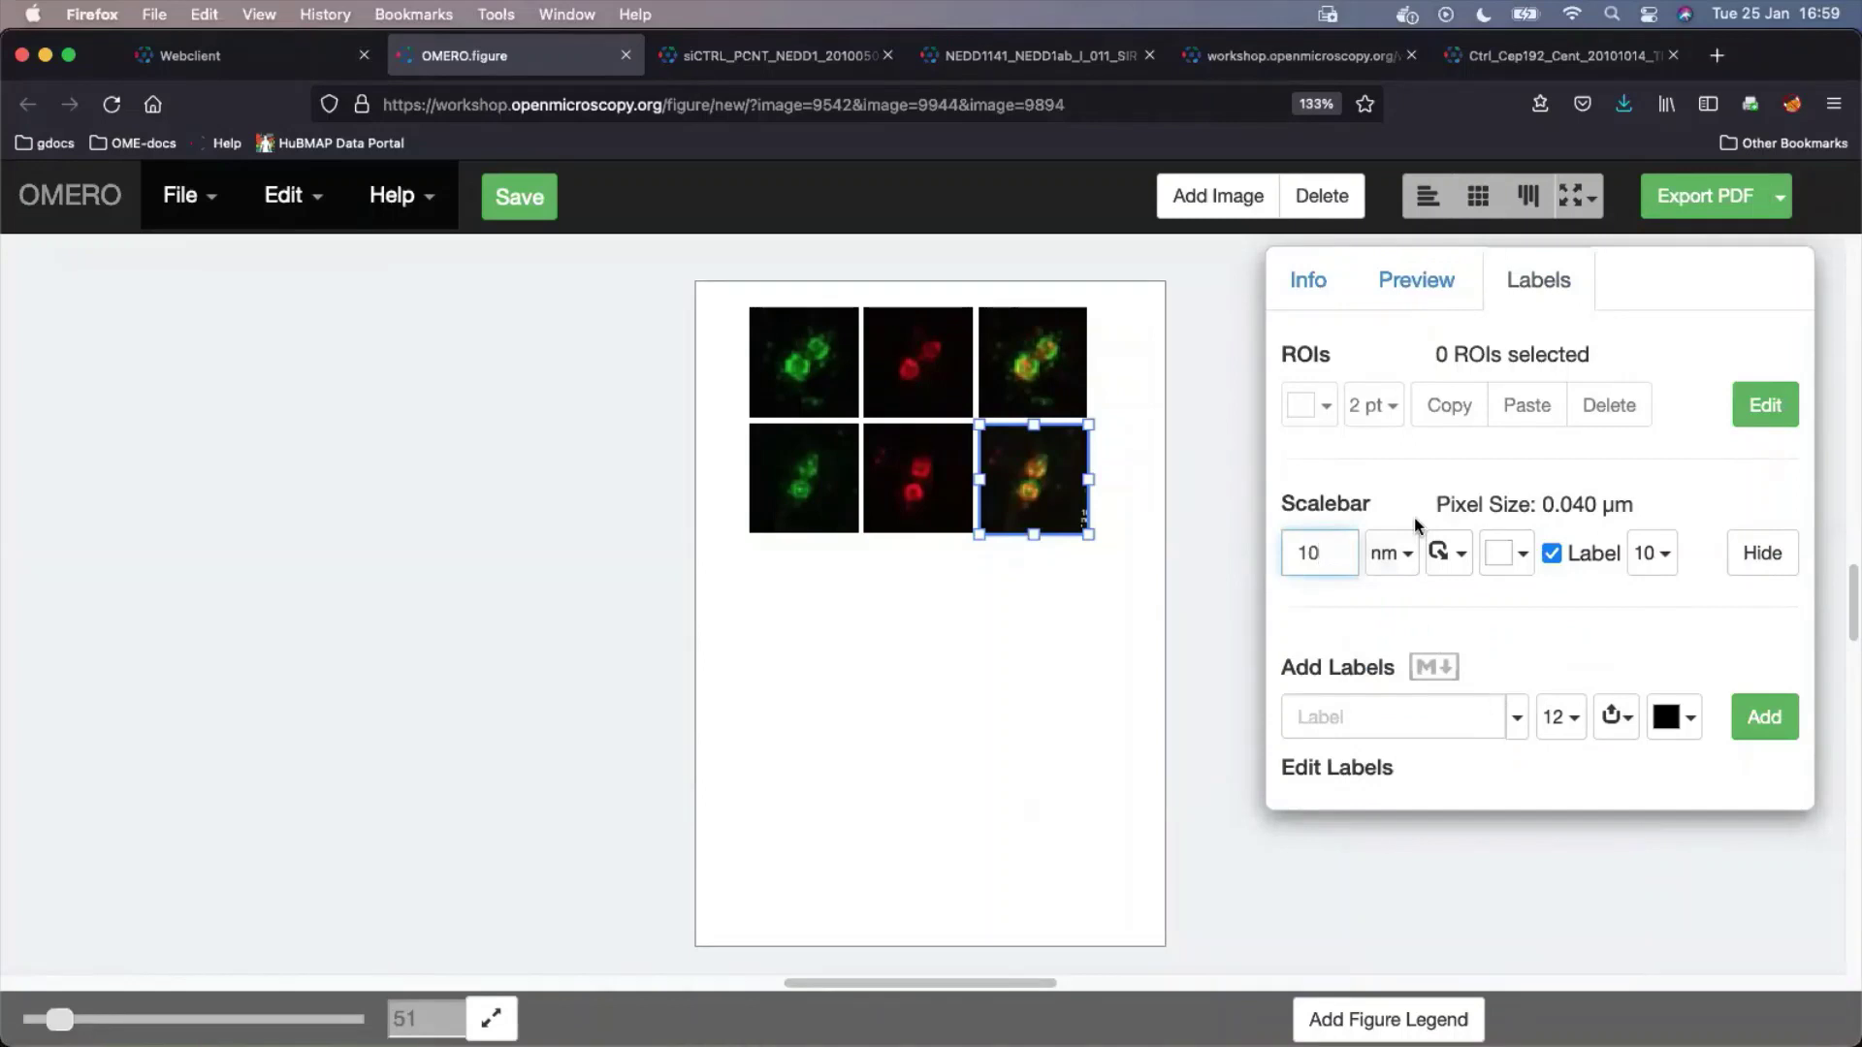
key("BackSpace")
key("BackSpace")
type("5")
key("Return")
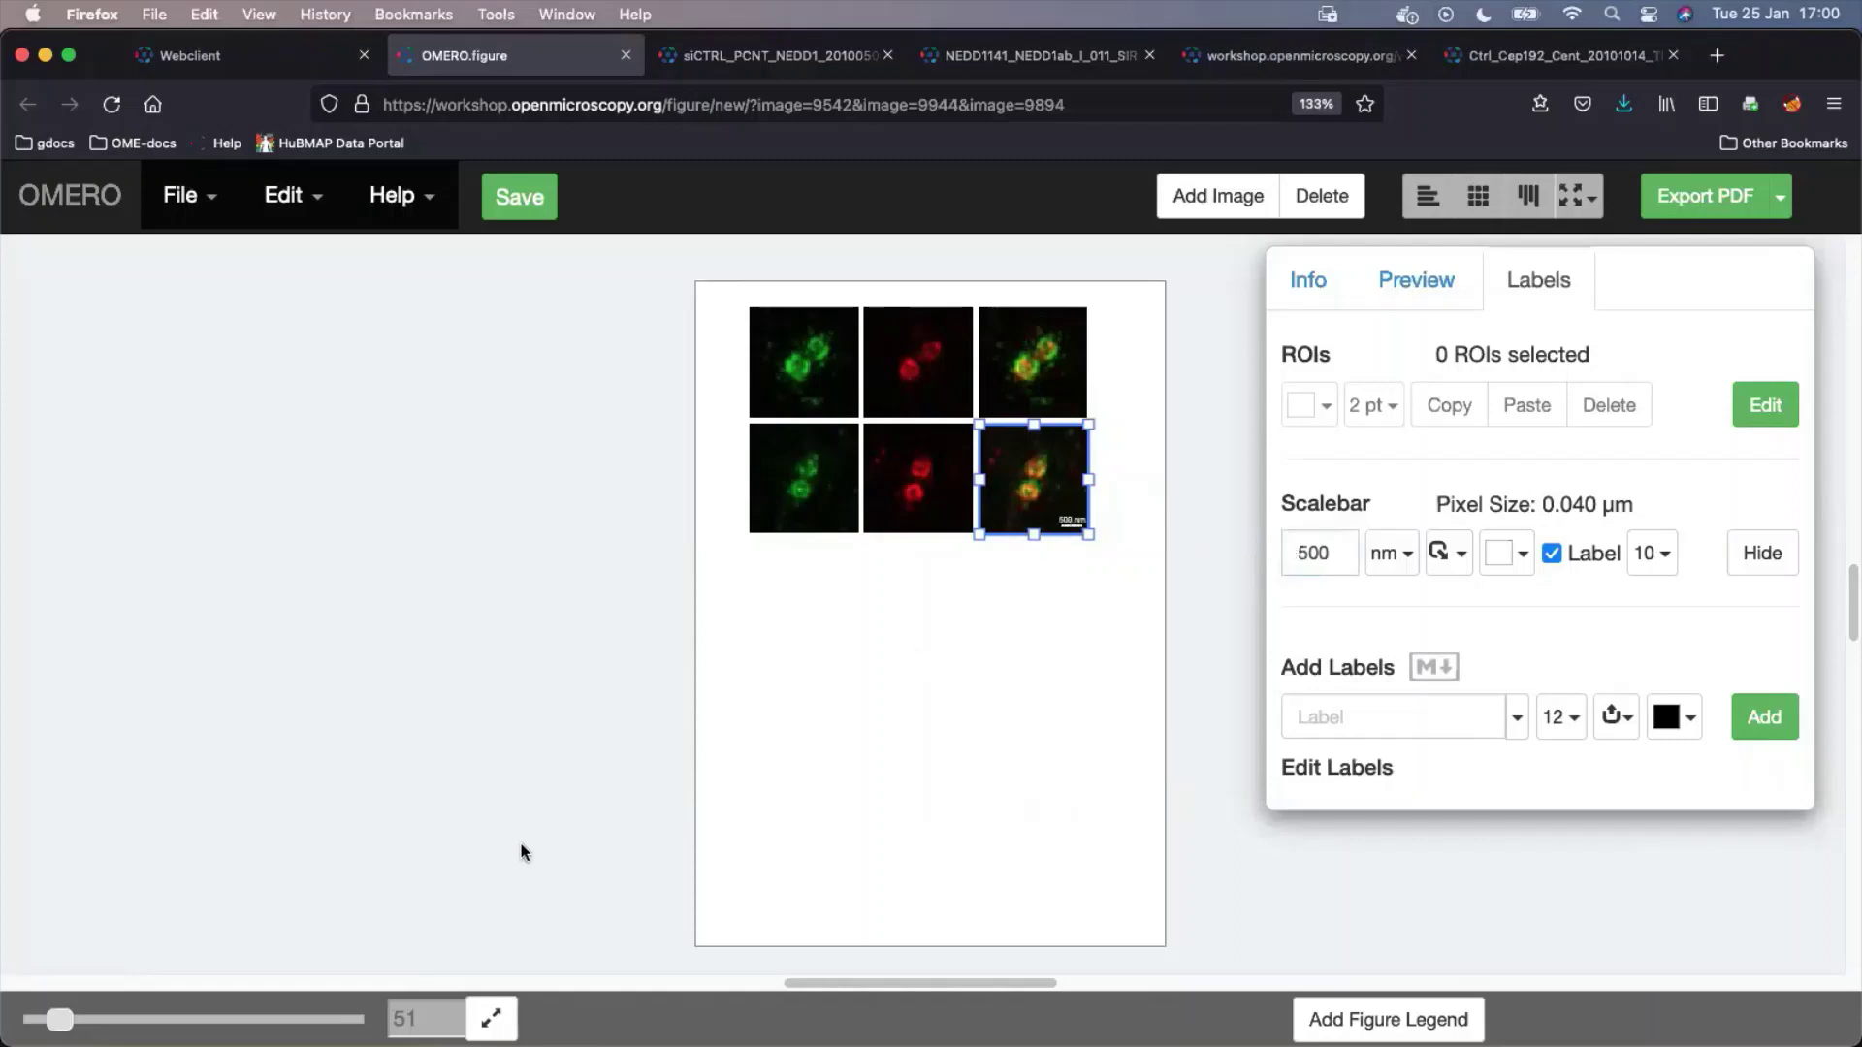
Examine the scalebar on the bottom-row merged panel and open its pixel size for editing
left_click(72, 1019)
left_click_drag(72, 1019, 96, 1019)
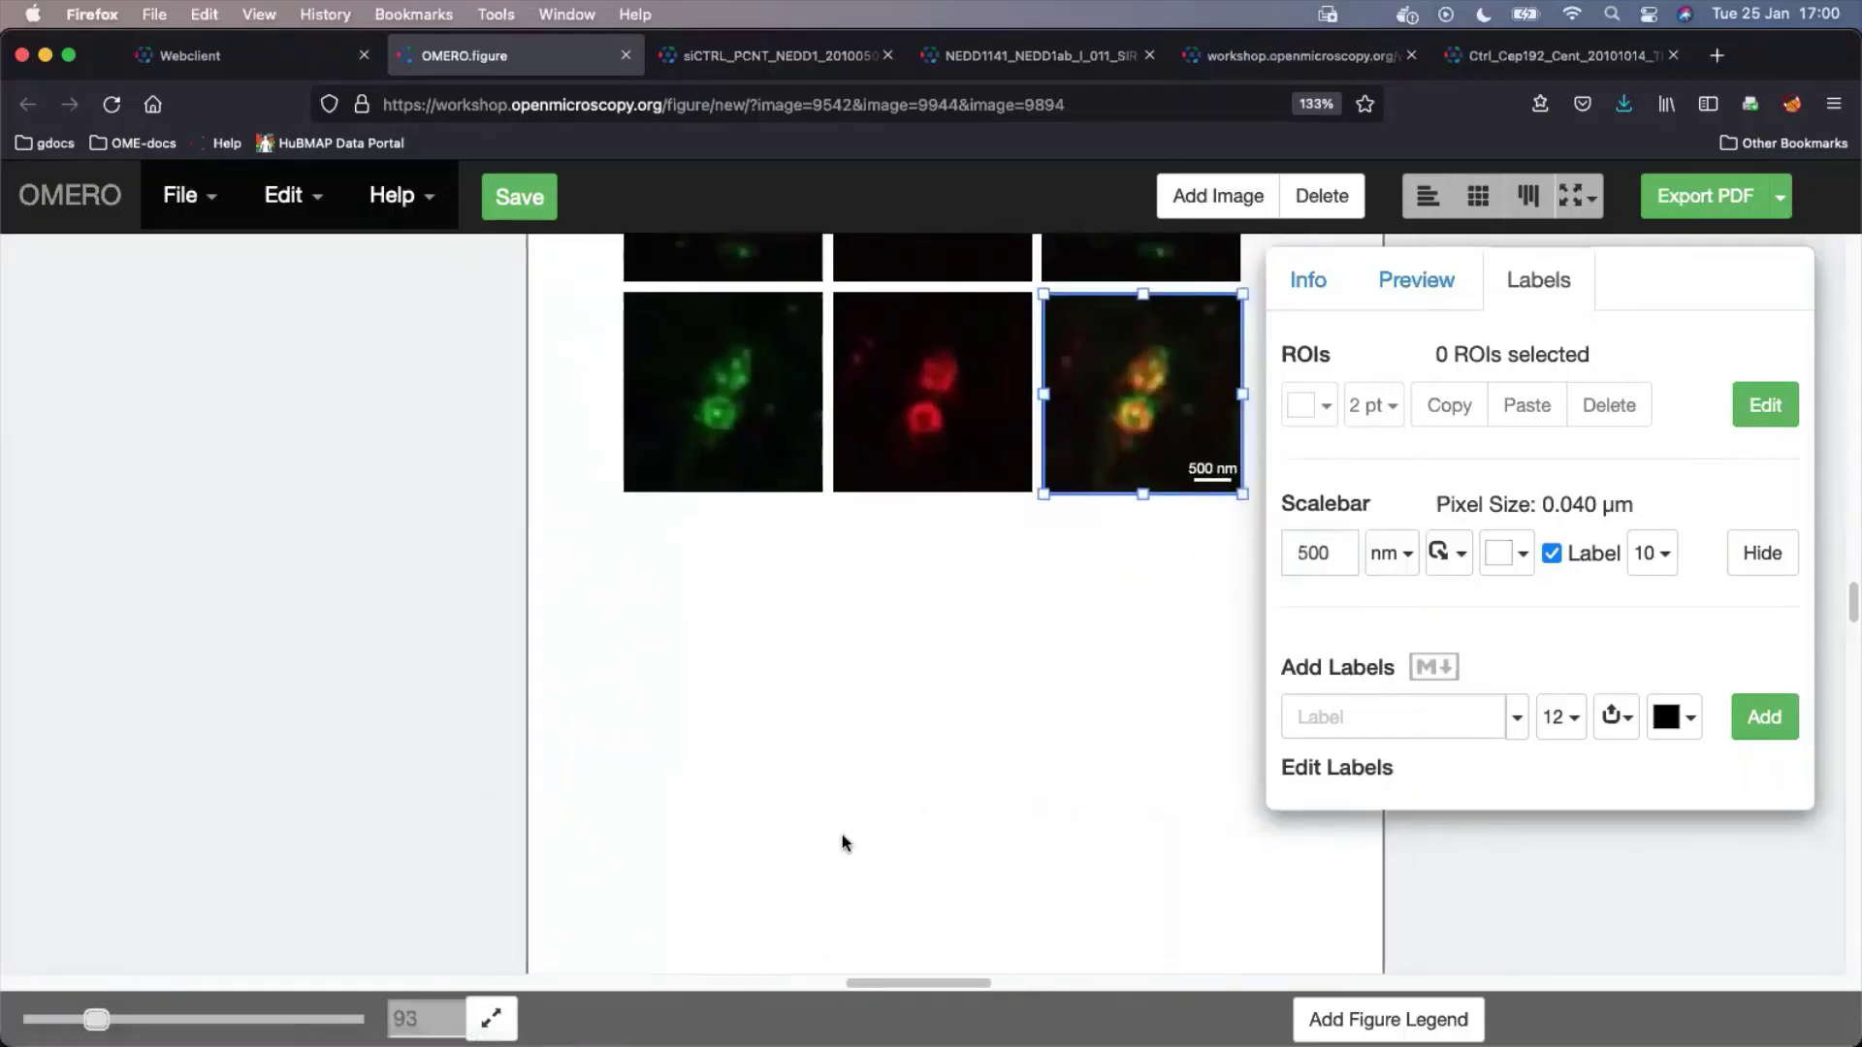
scroll(999, 737, "up", 3)
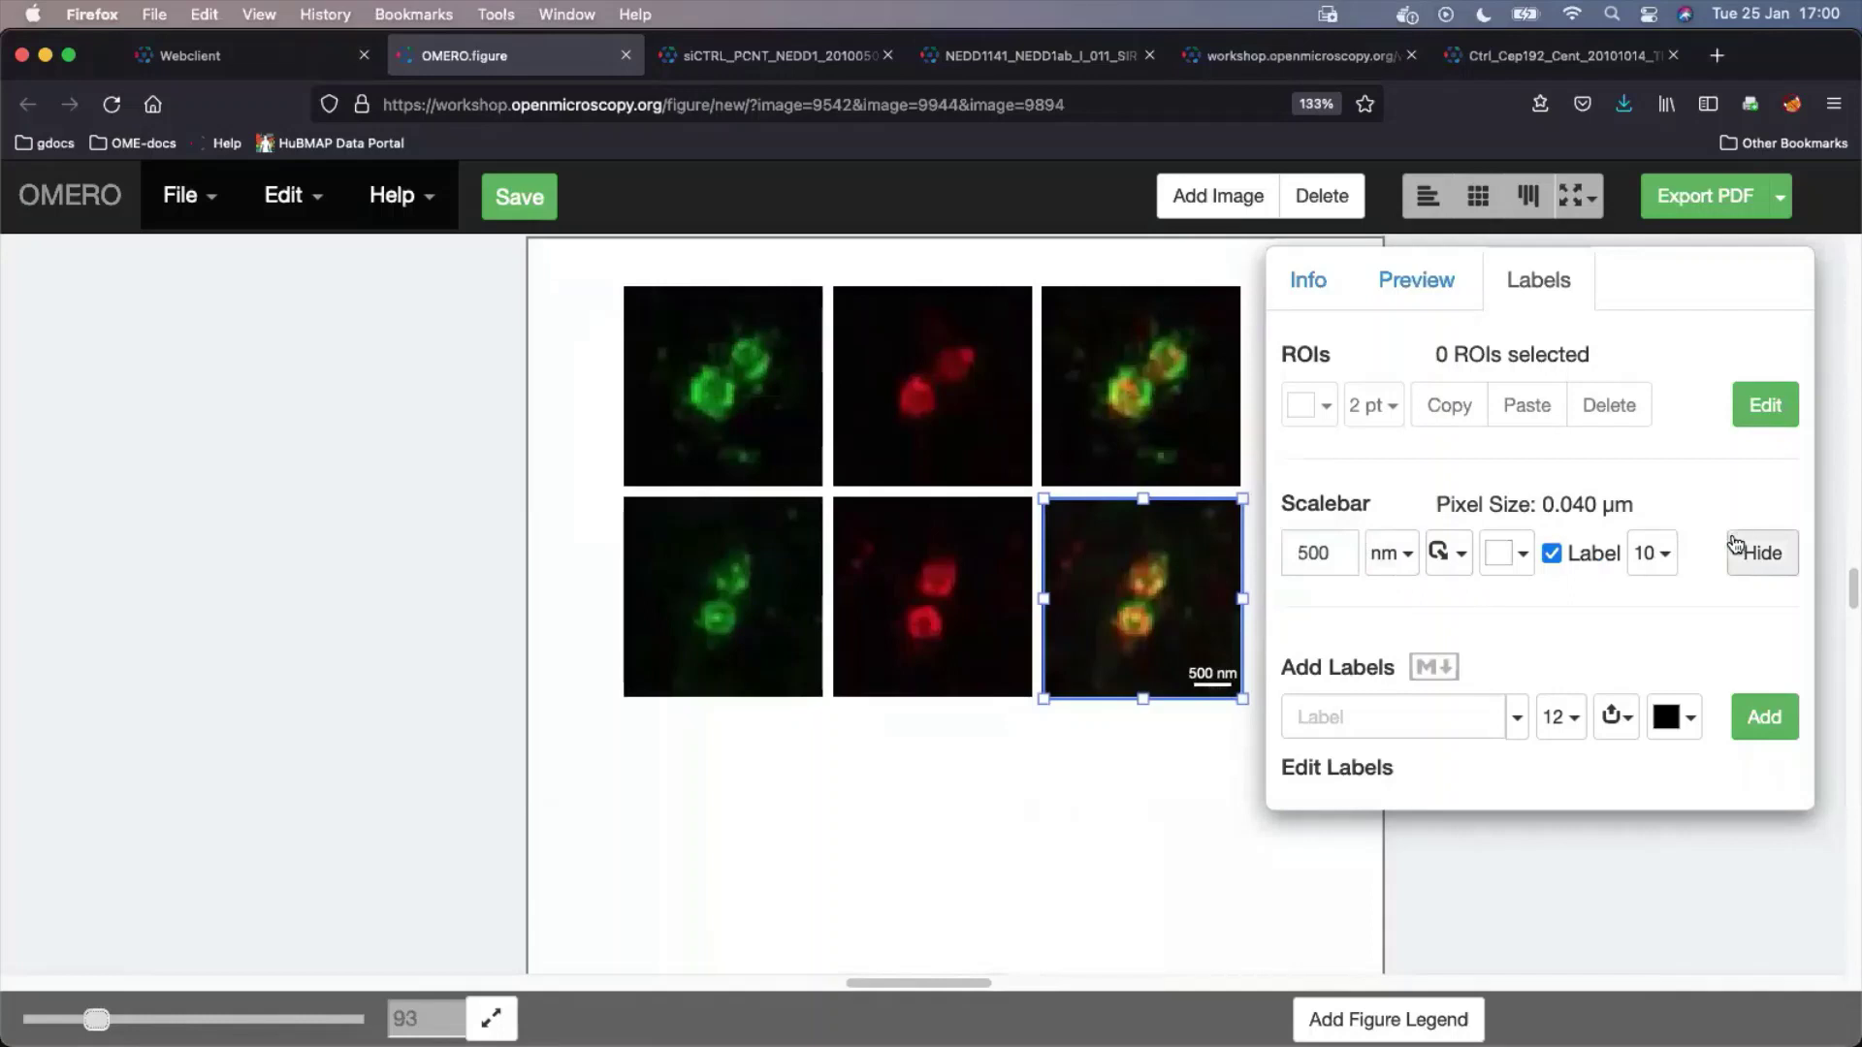
left_click(1585, 503)
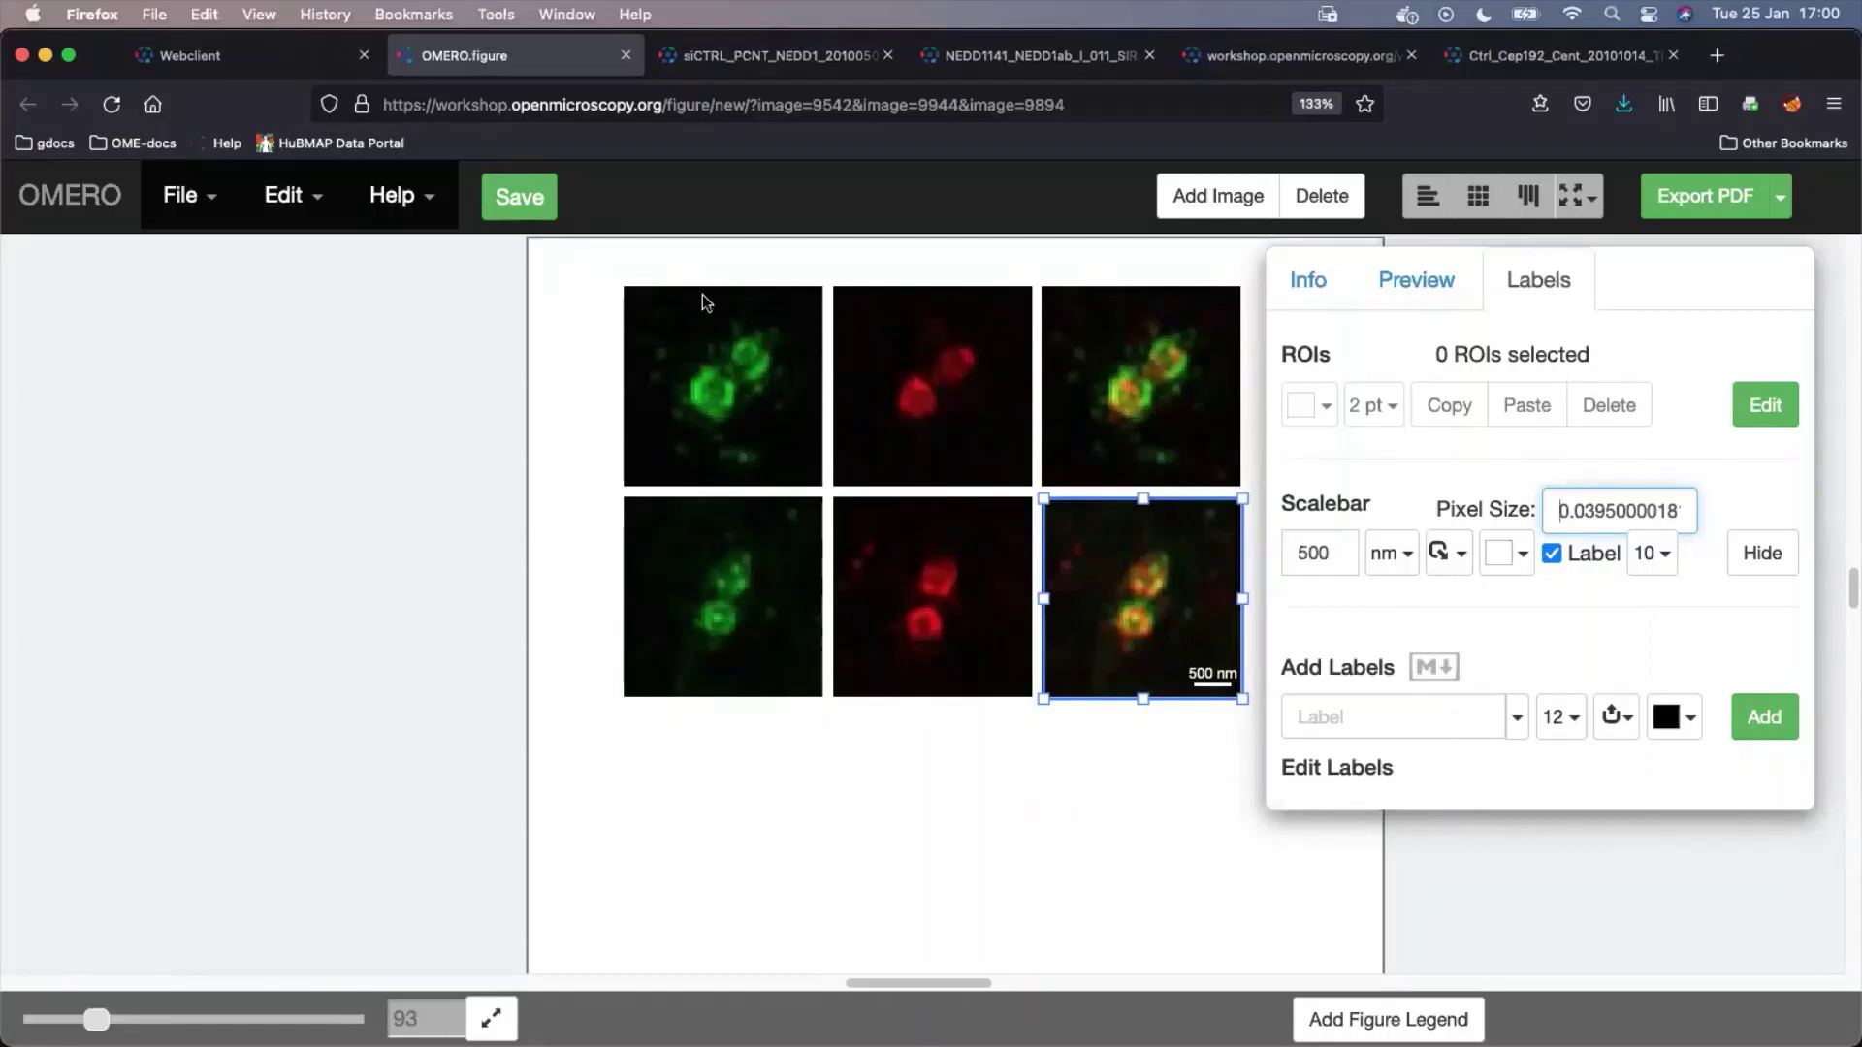
Label the three top-row panels with their channel names above the top edge at 14 pt, and shift all six panels slightly down
left_click_drag(603, 283, 1169, 376)
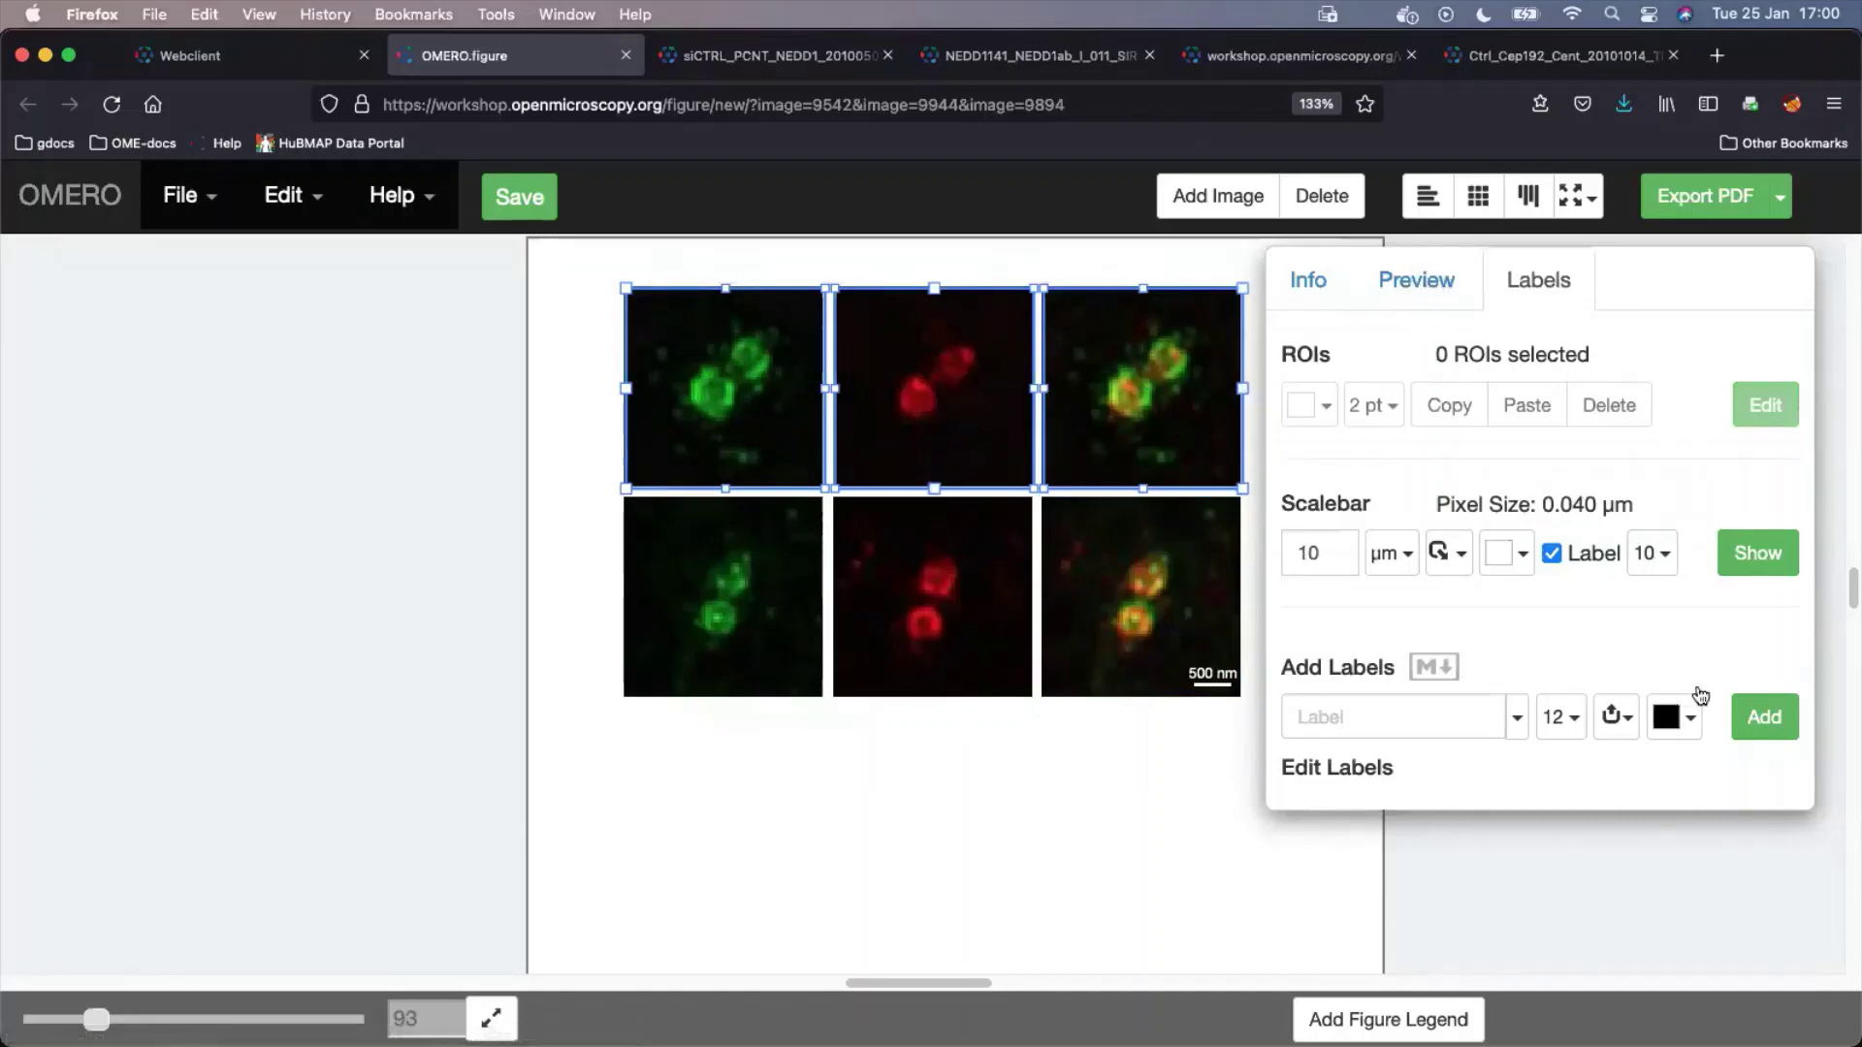
left_click(1520, 723)
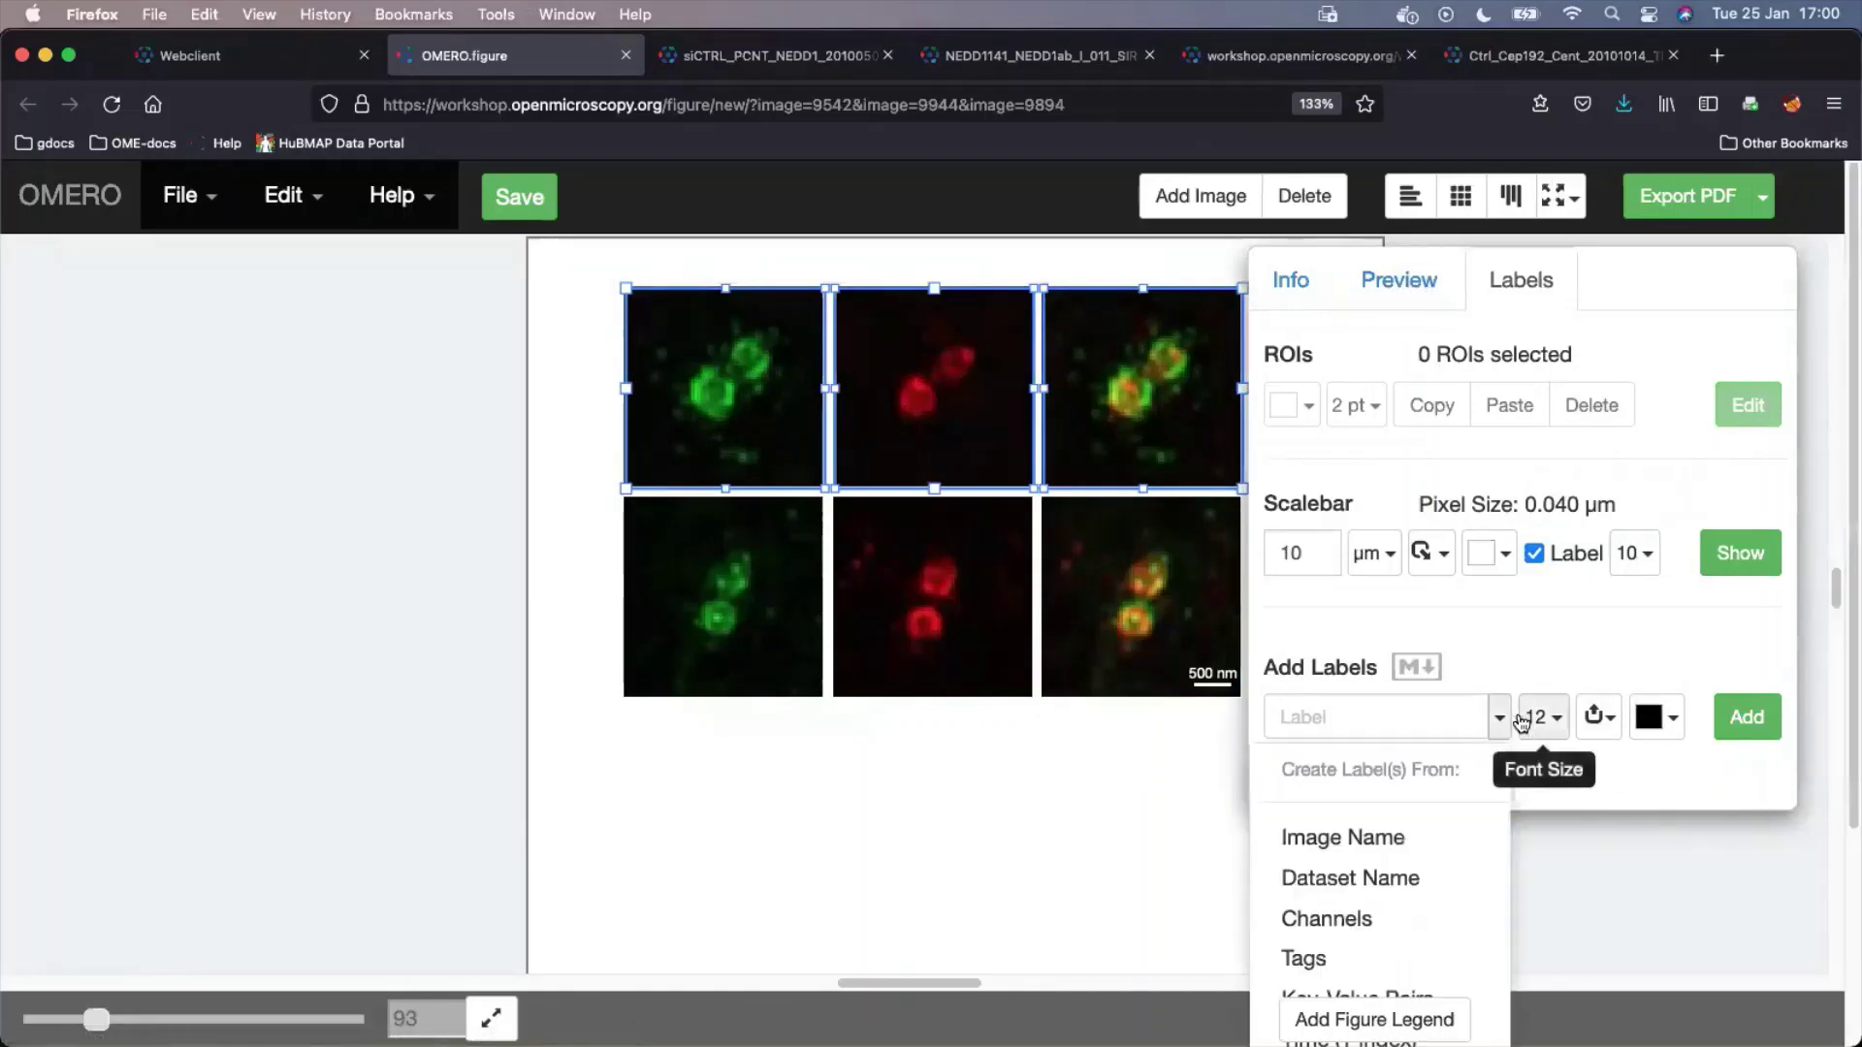
scroll(1656, 594, "down", 3)
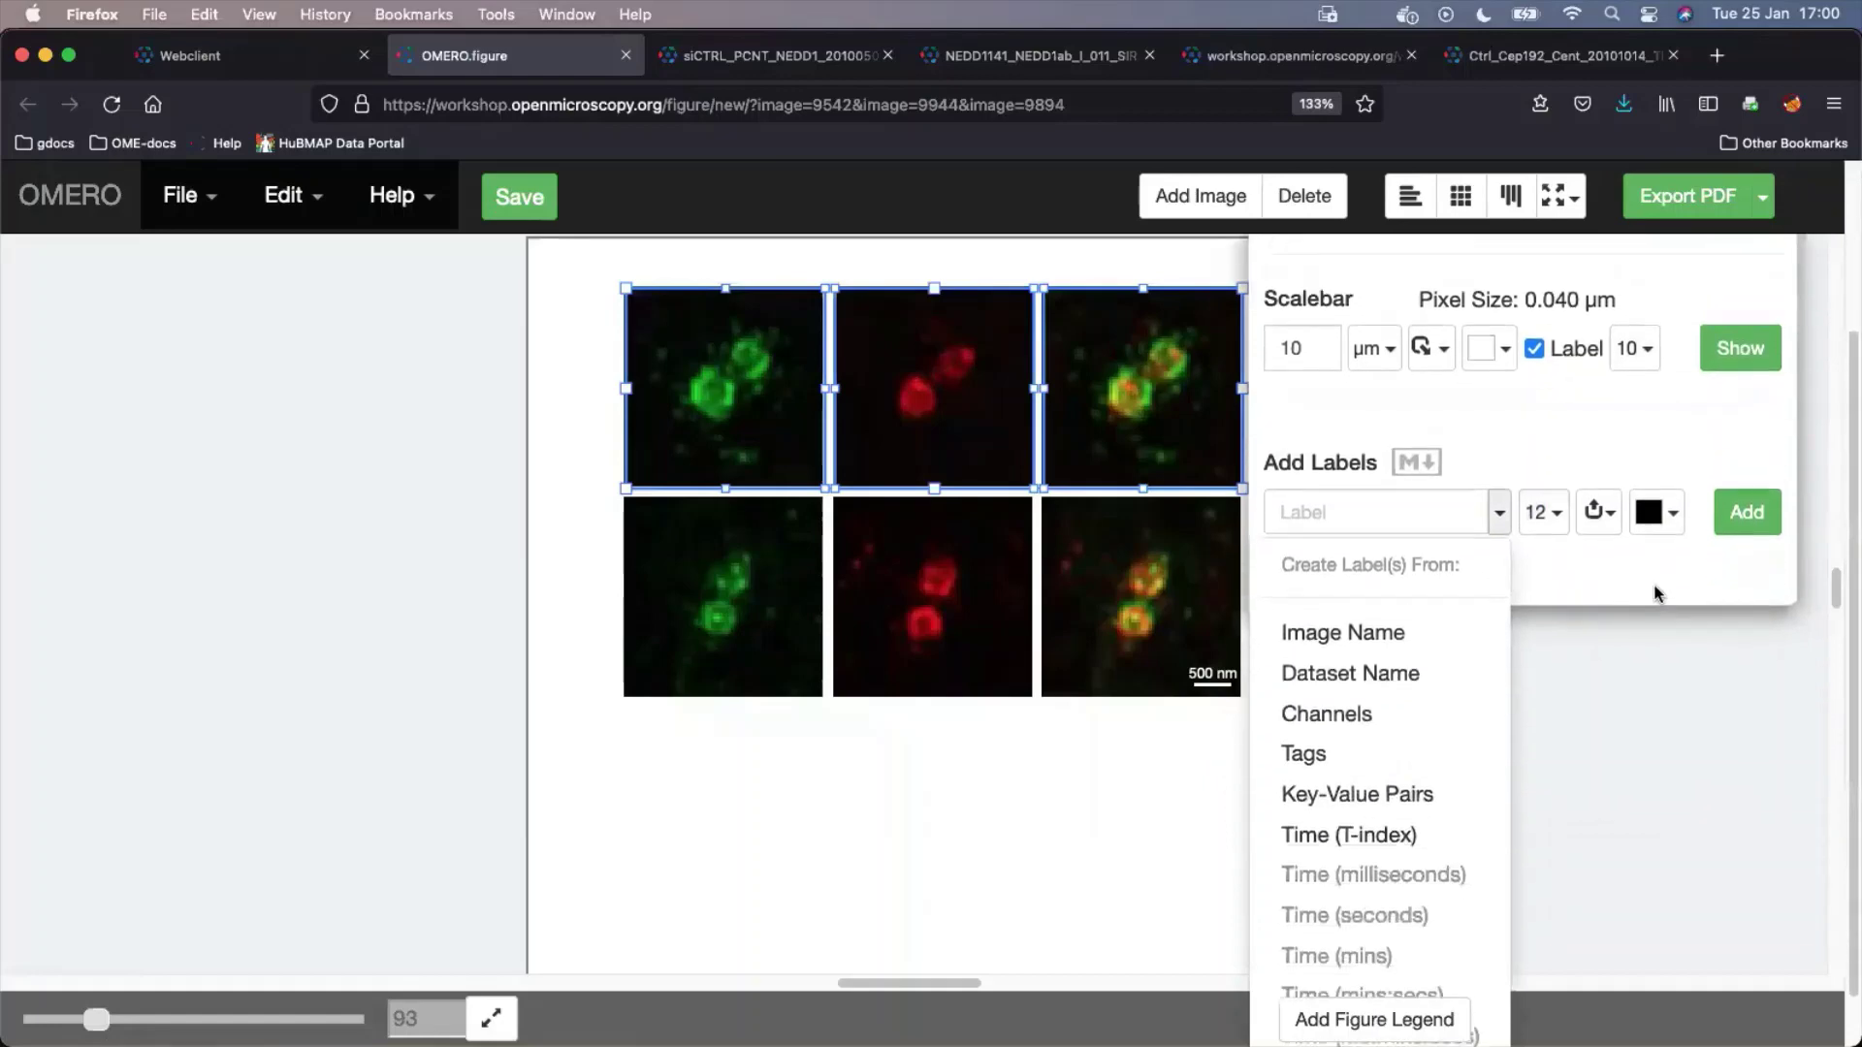
left_click(1380, 716)
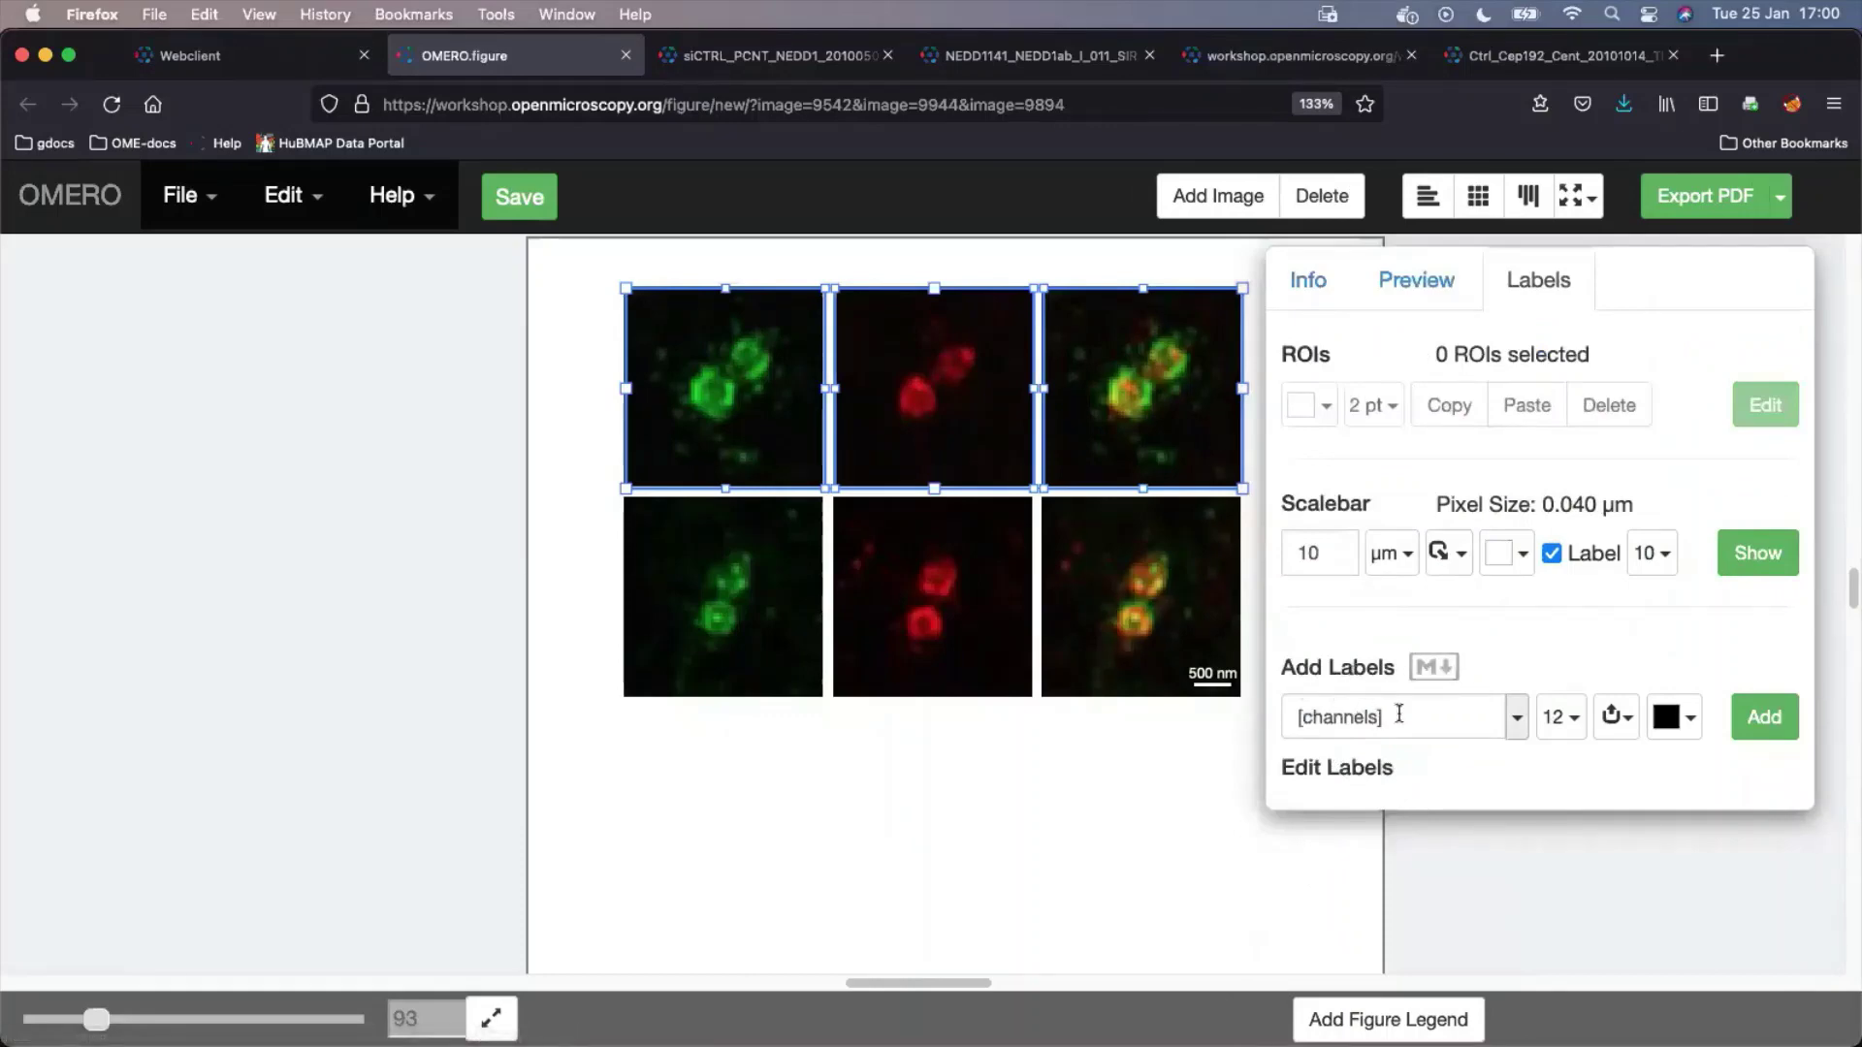
left_click(1632, 725)
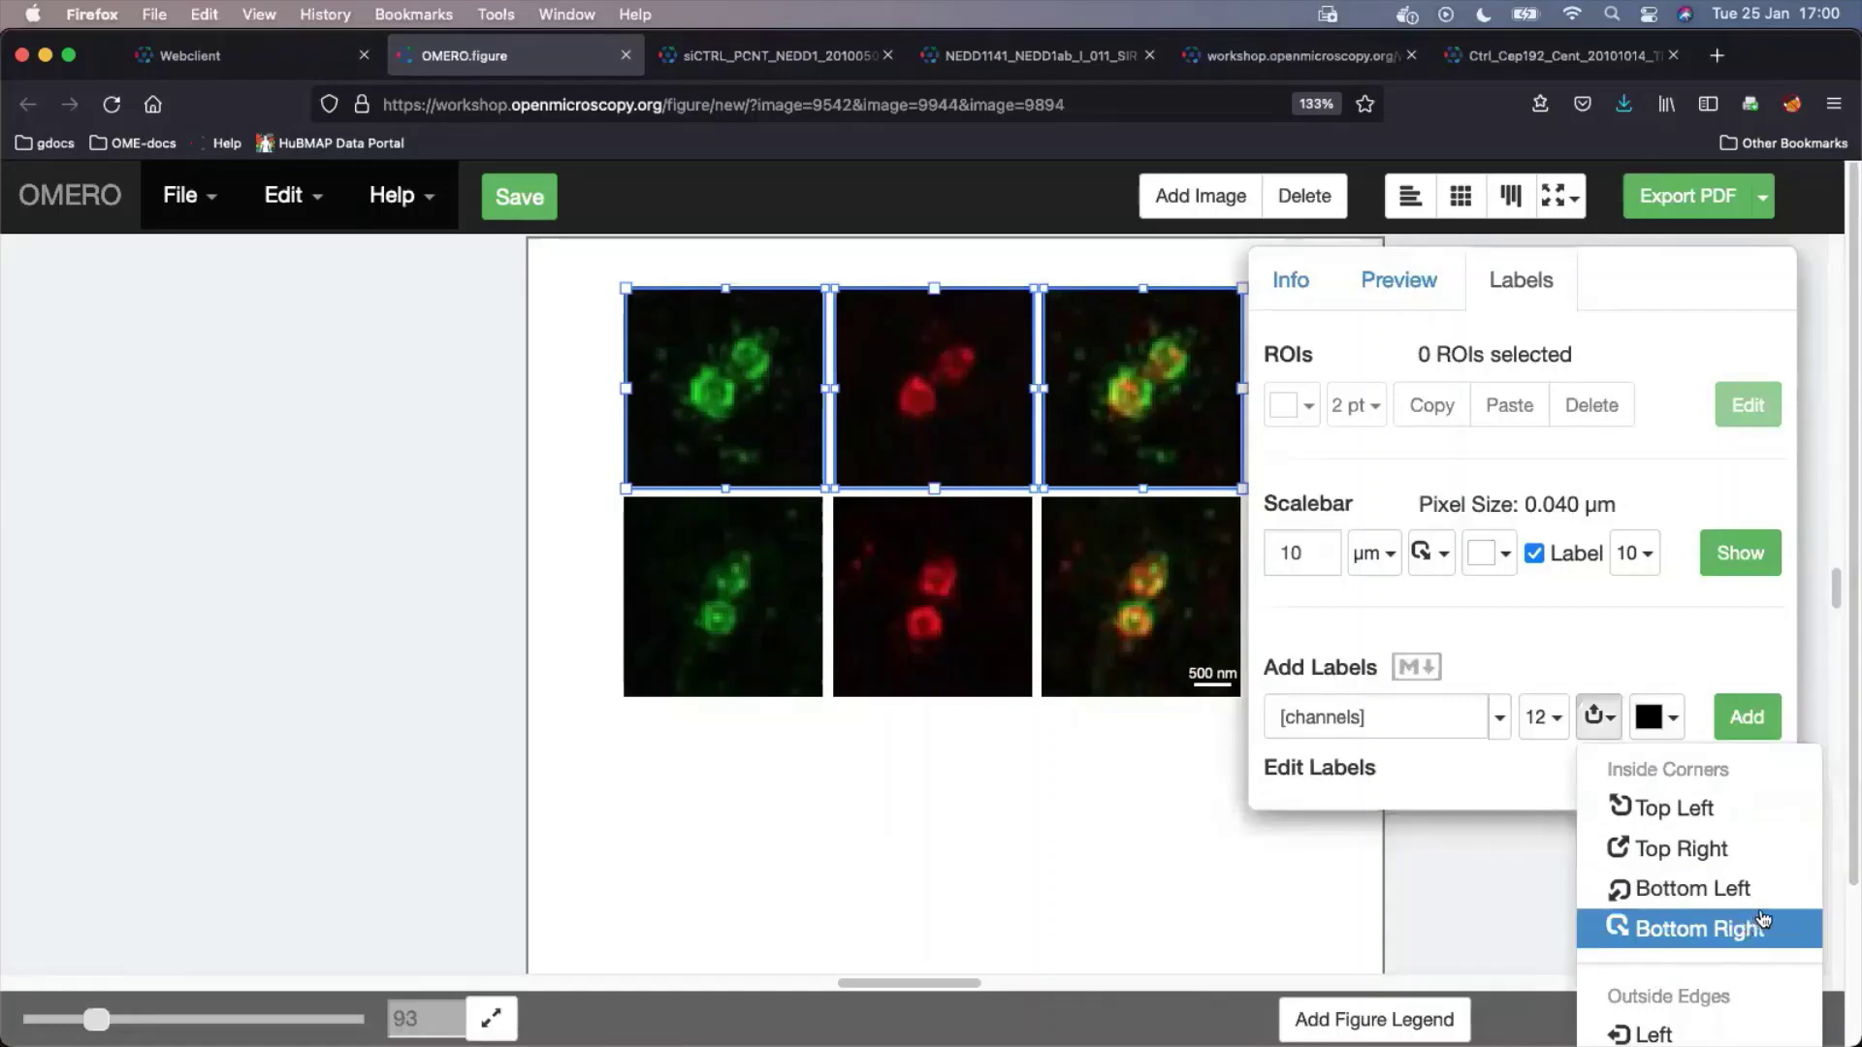
scroll(1763, 916, "down", 2)
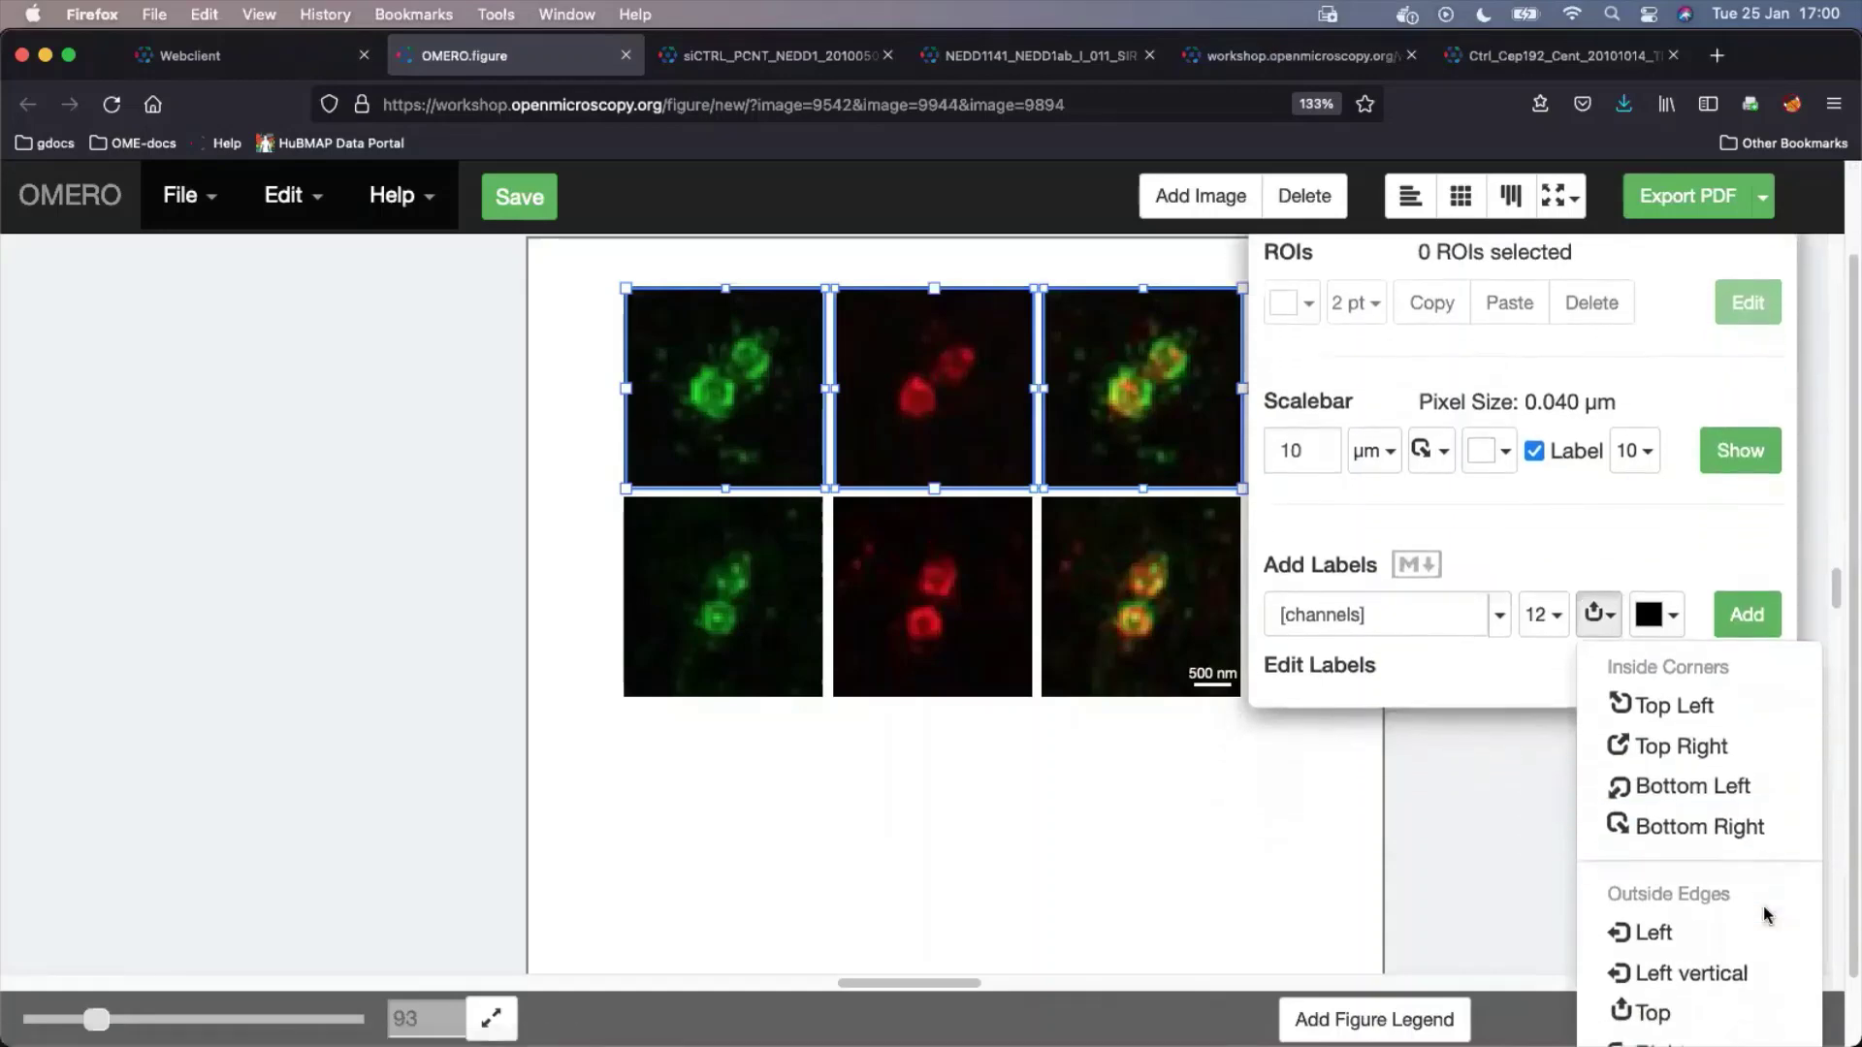
left_click(1712, 939)
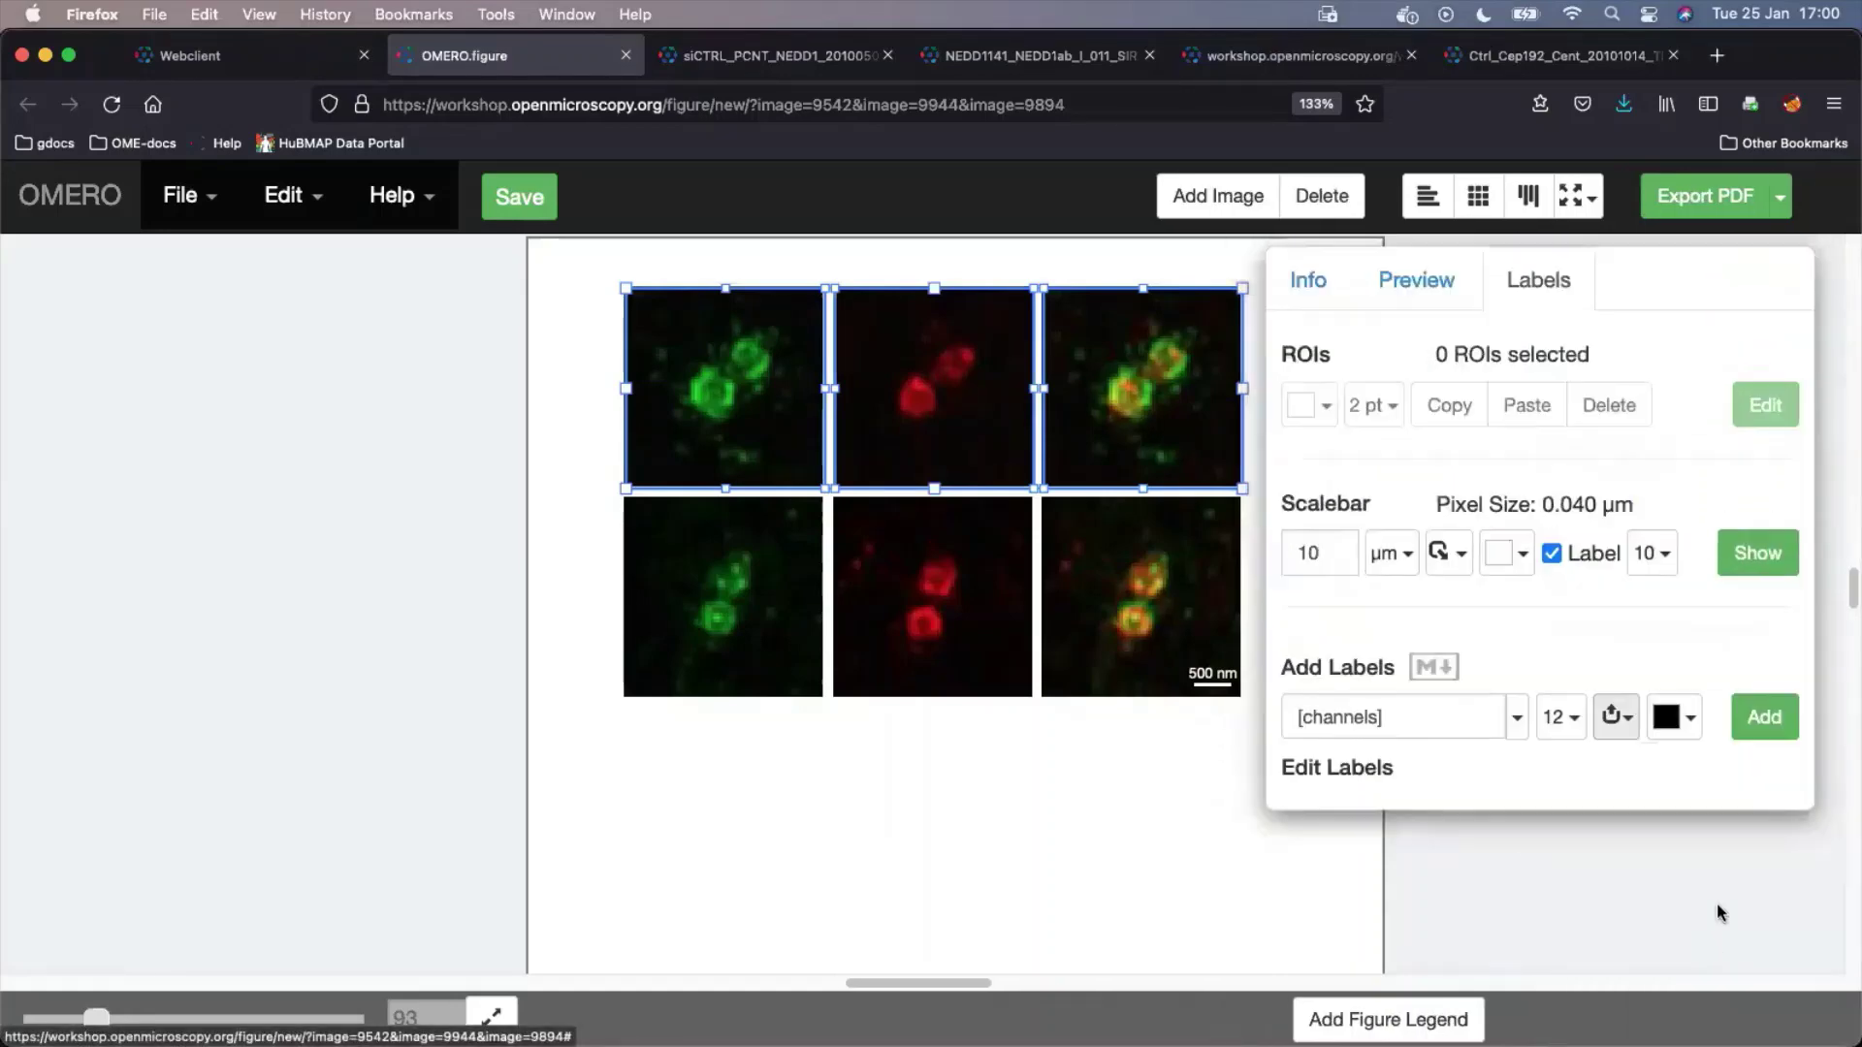
left_click(1561, 718)
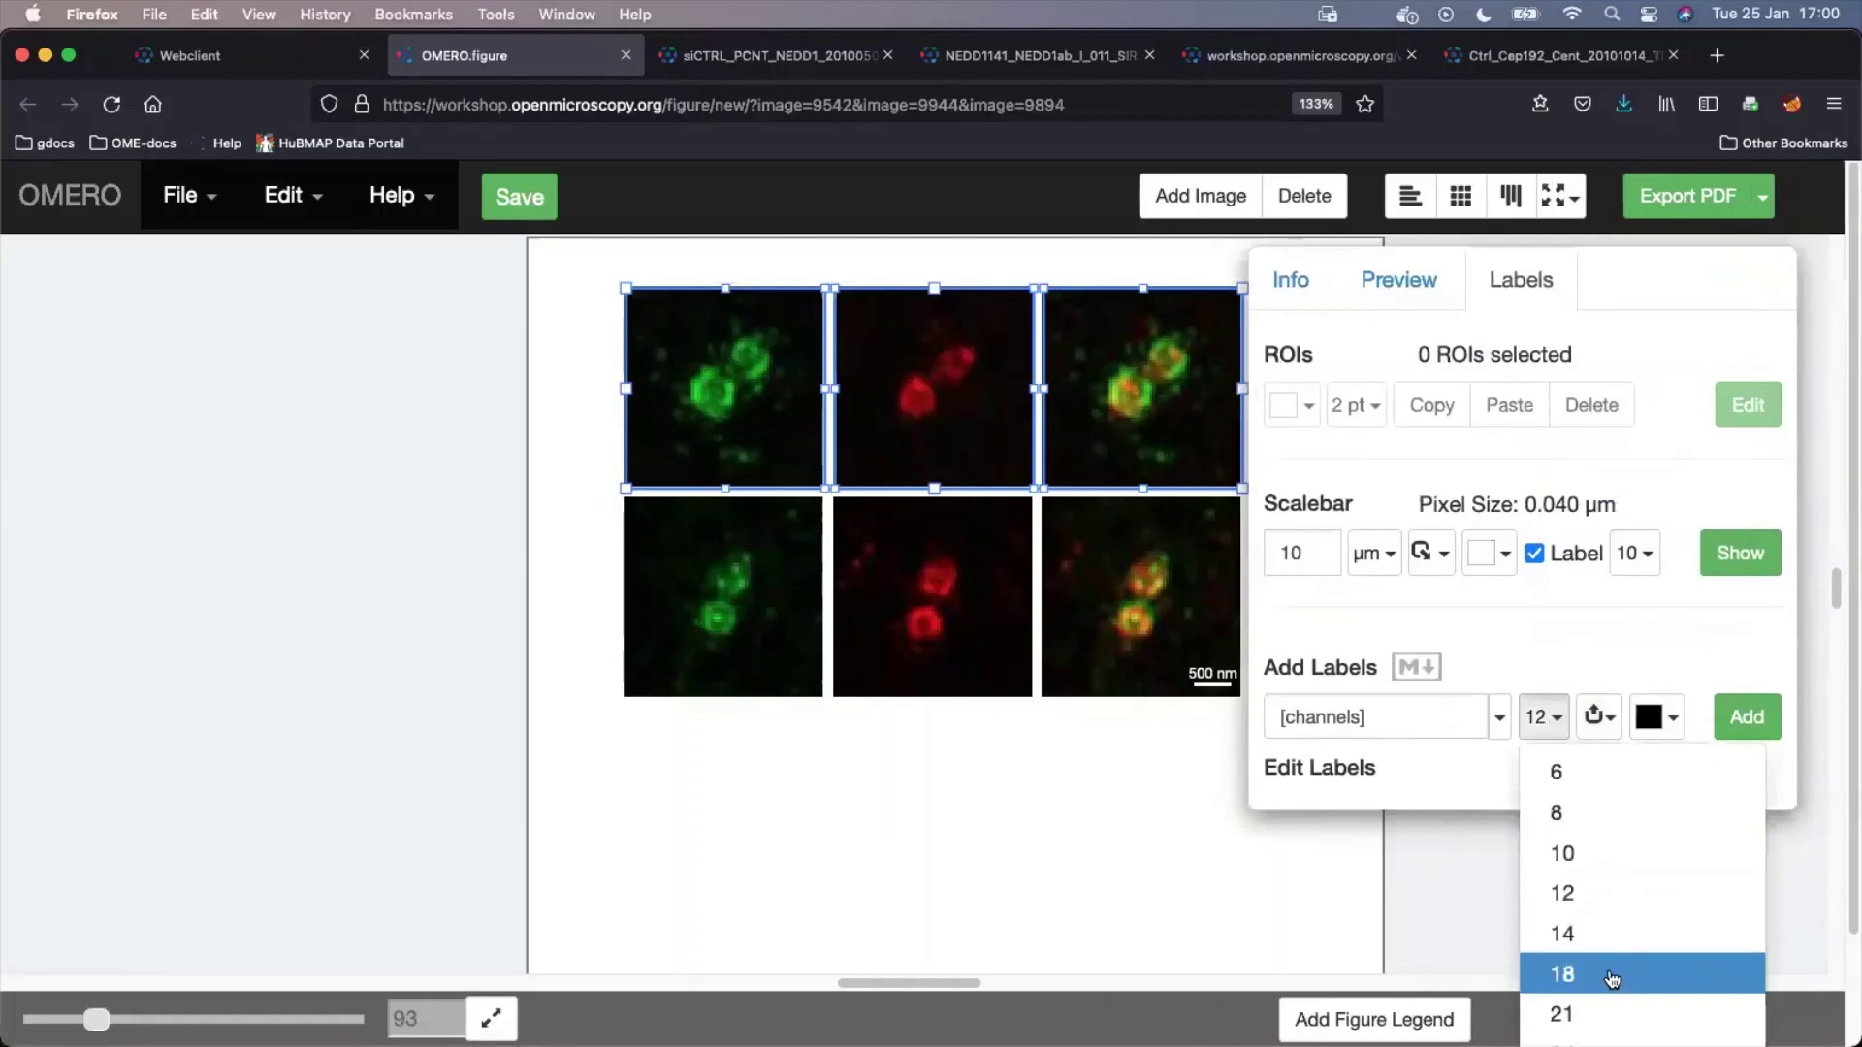
left_click(1615, 933)
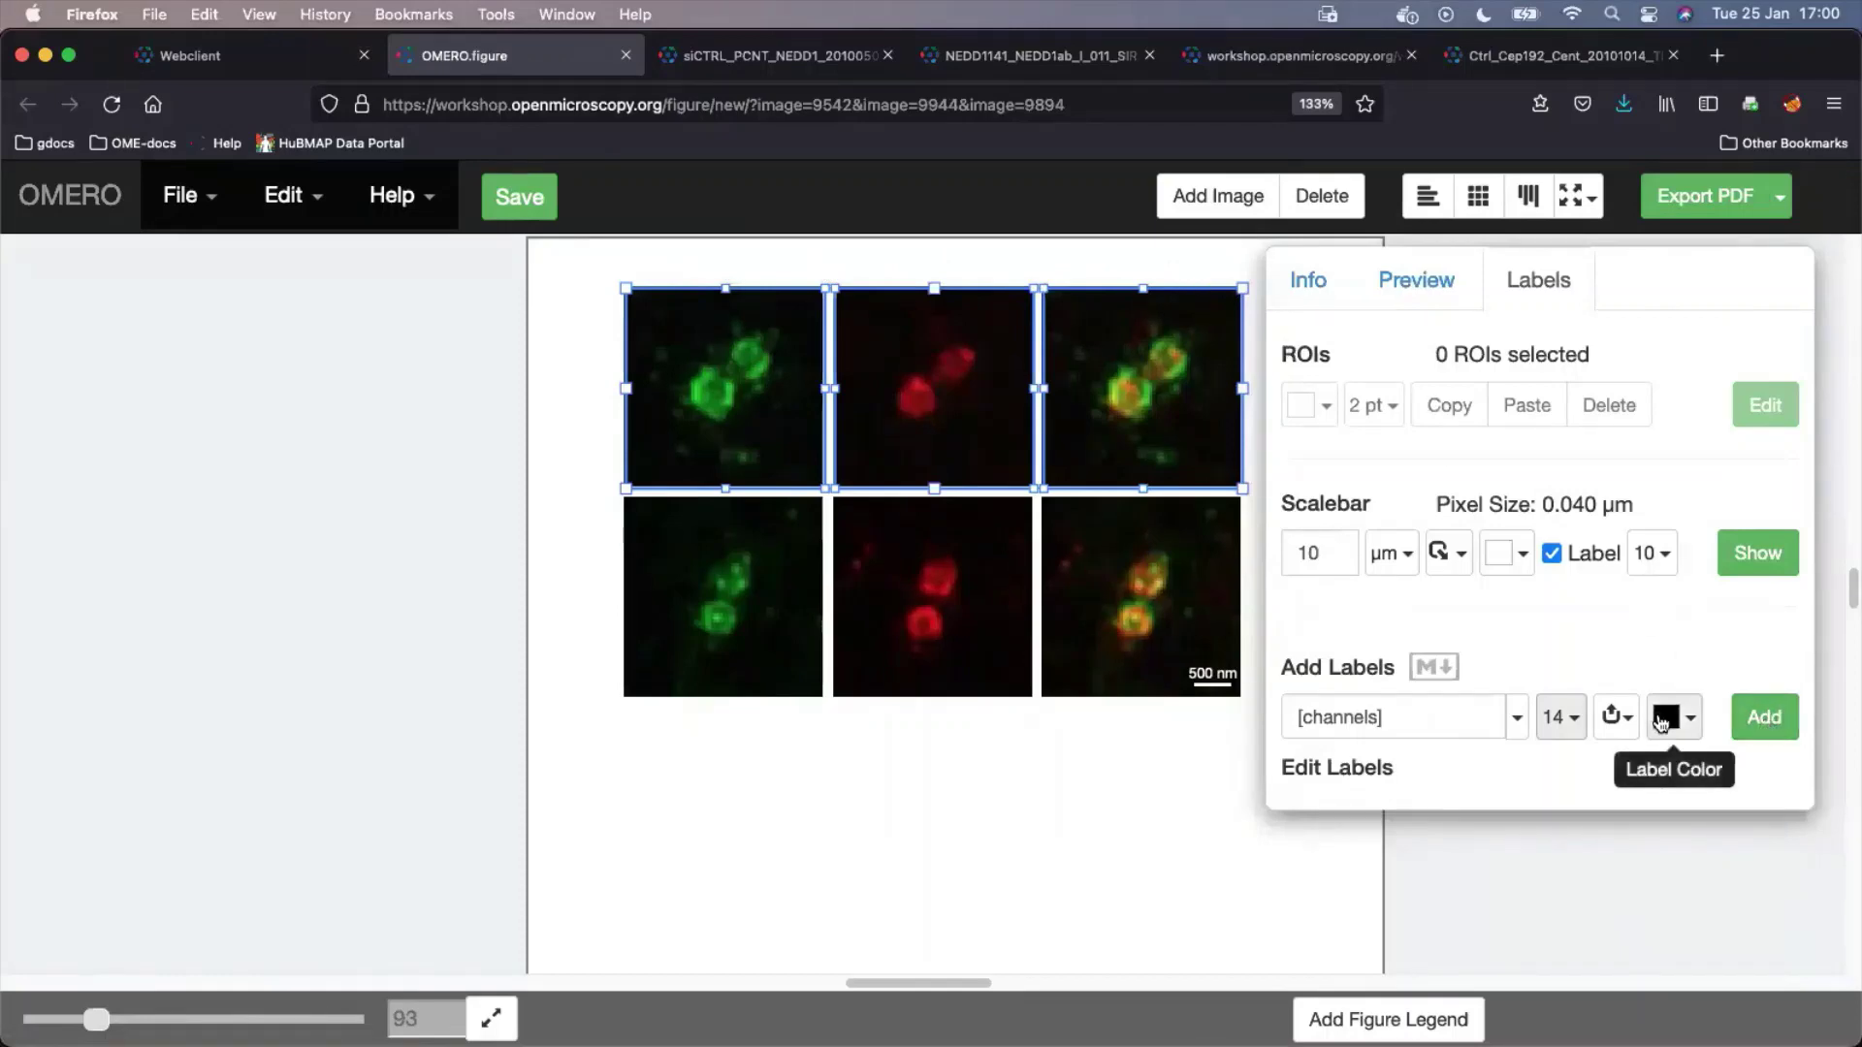
left_click(1766, 717)
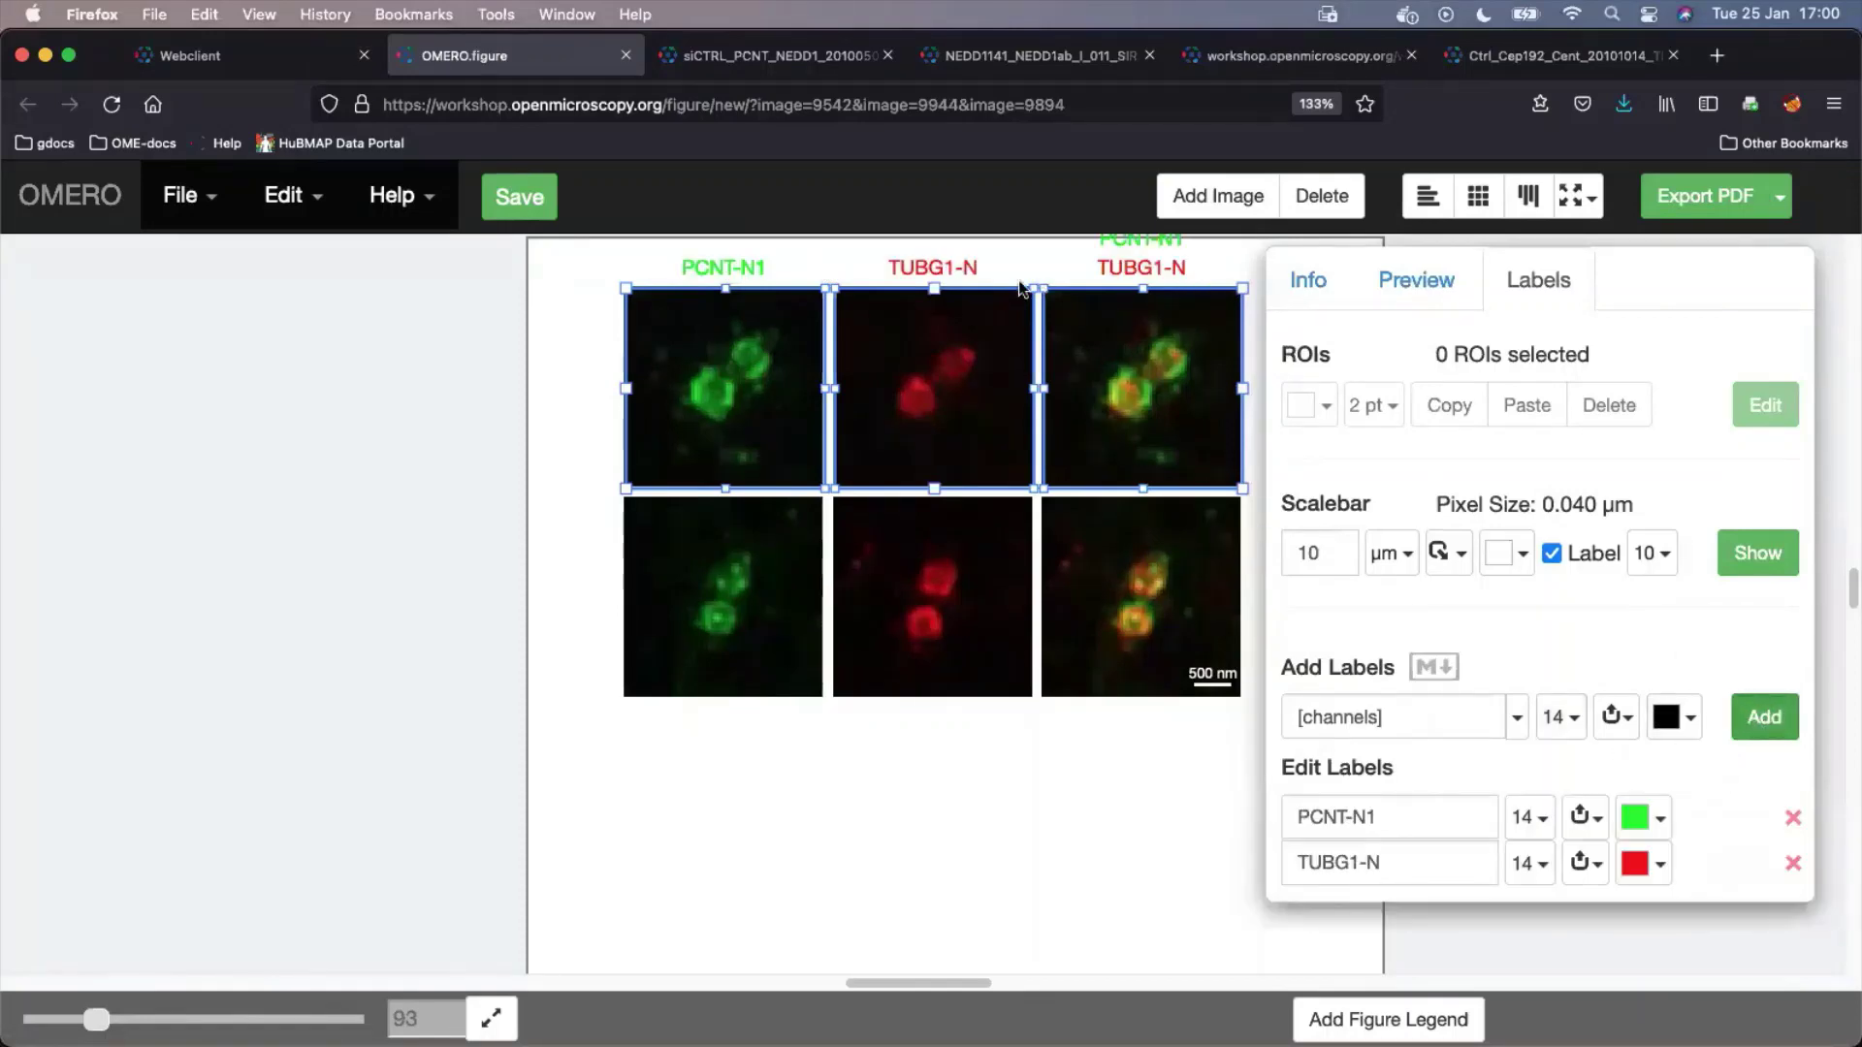
left_click_drag(585, 401, 1181, 645)
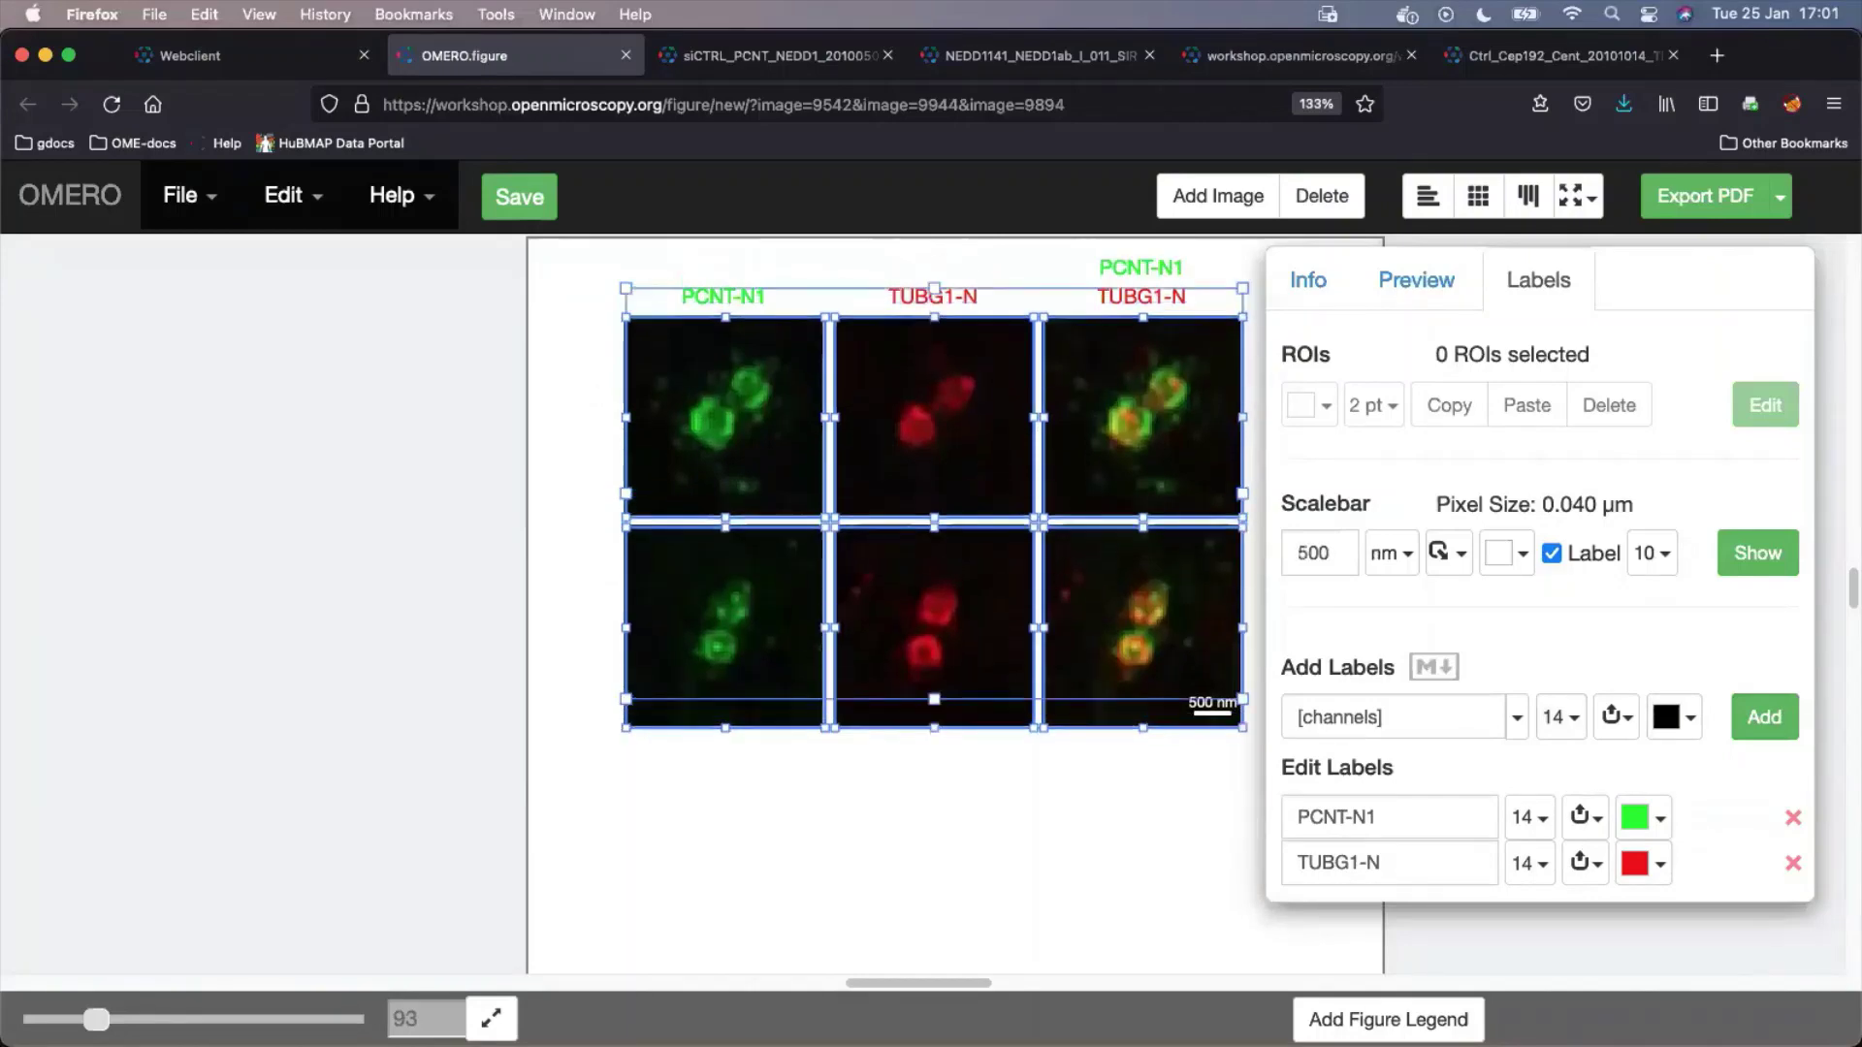
left_click(865, 761)
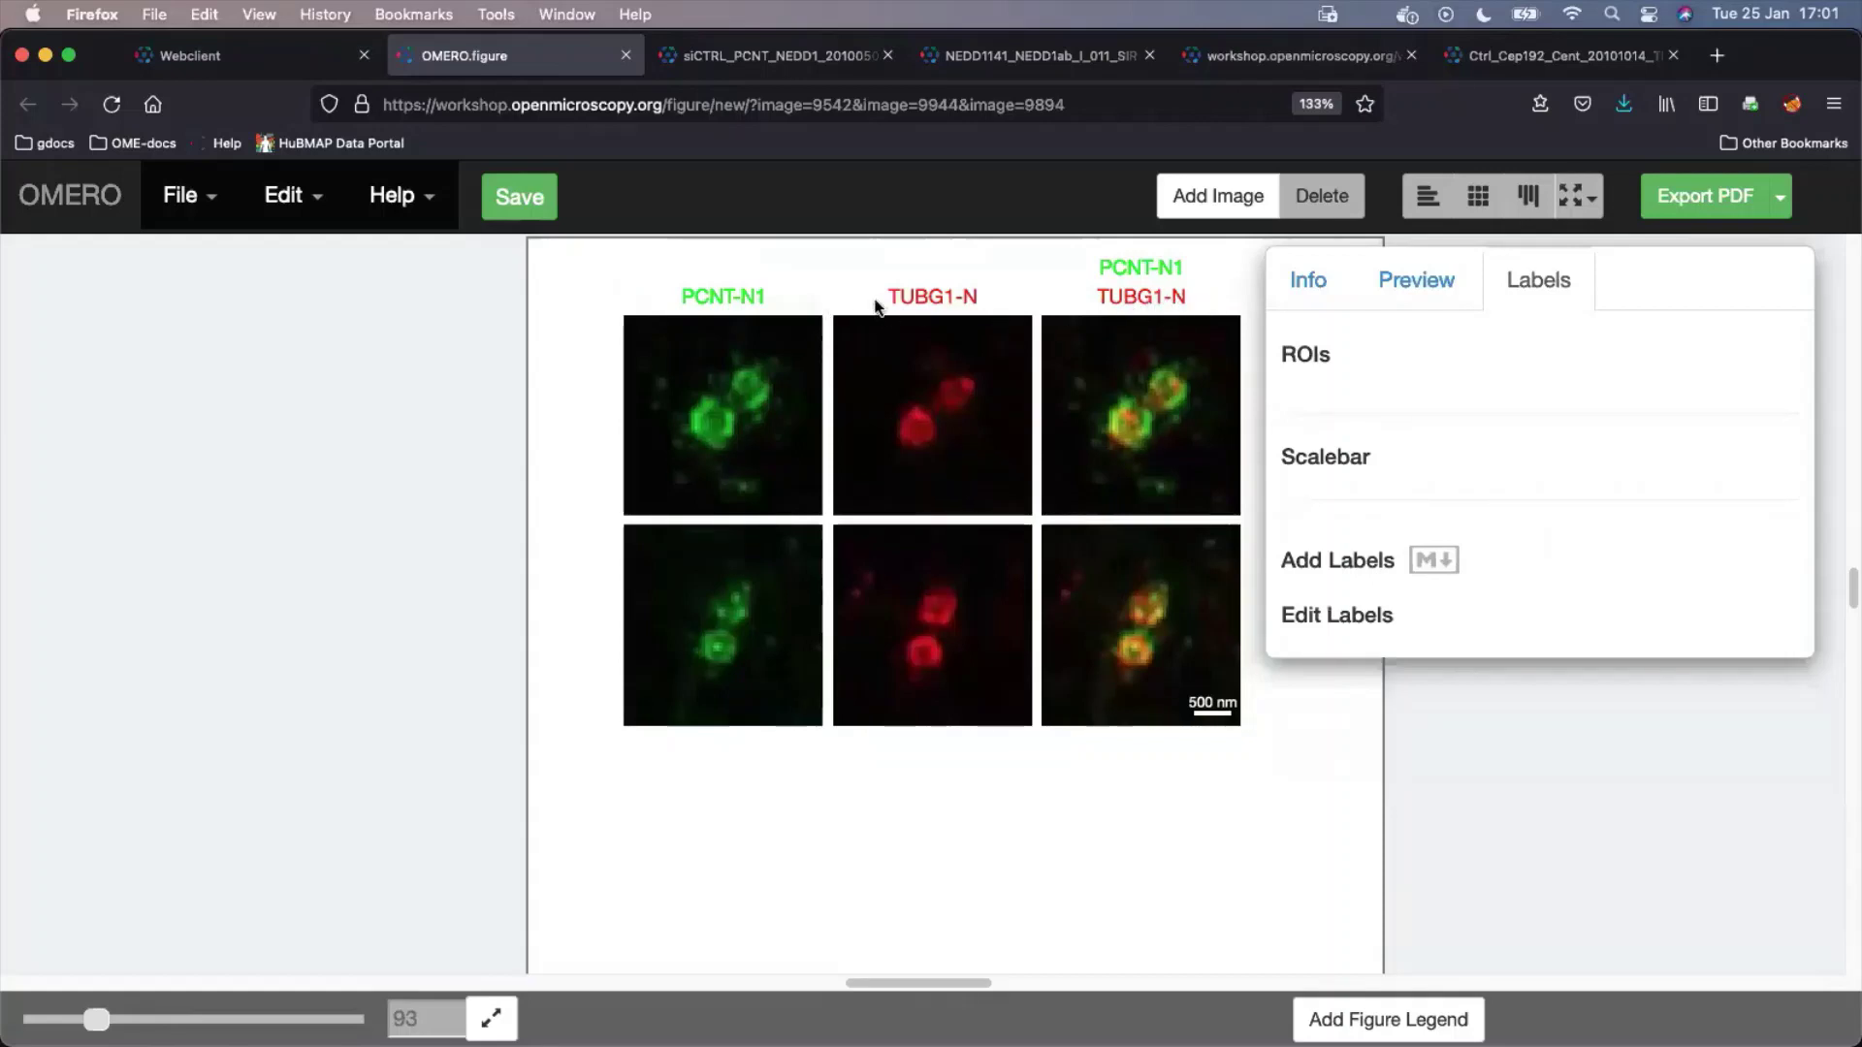
Label the two first-column panels with their dataset name at 14 pt, placed vertically along the outside left edge
left_click_drag(617, 272, 654, 727)
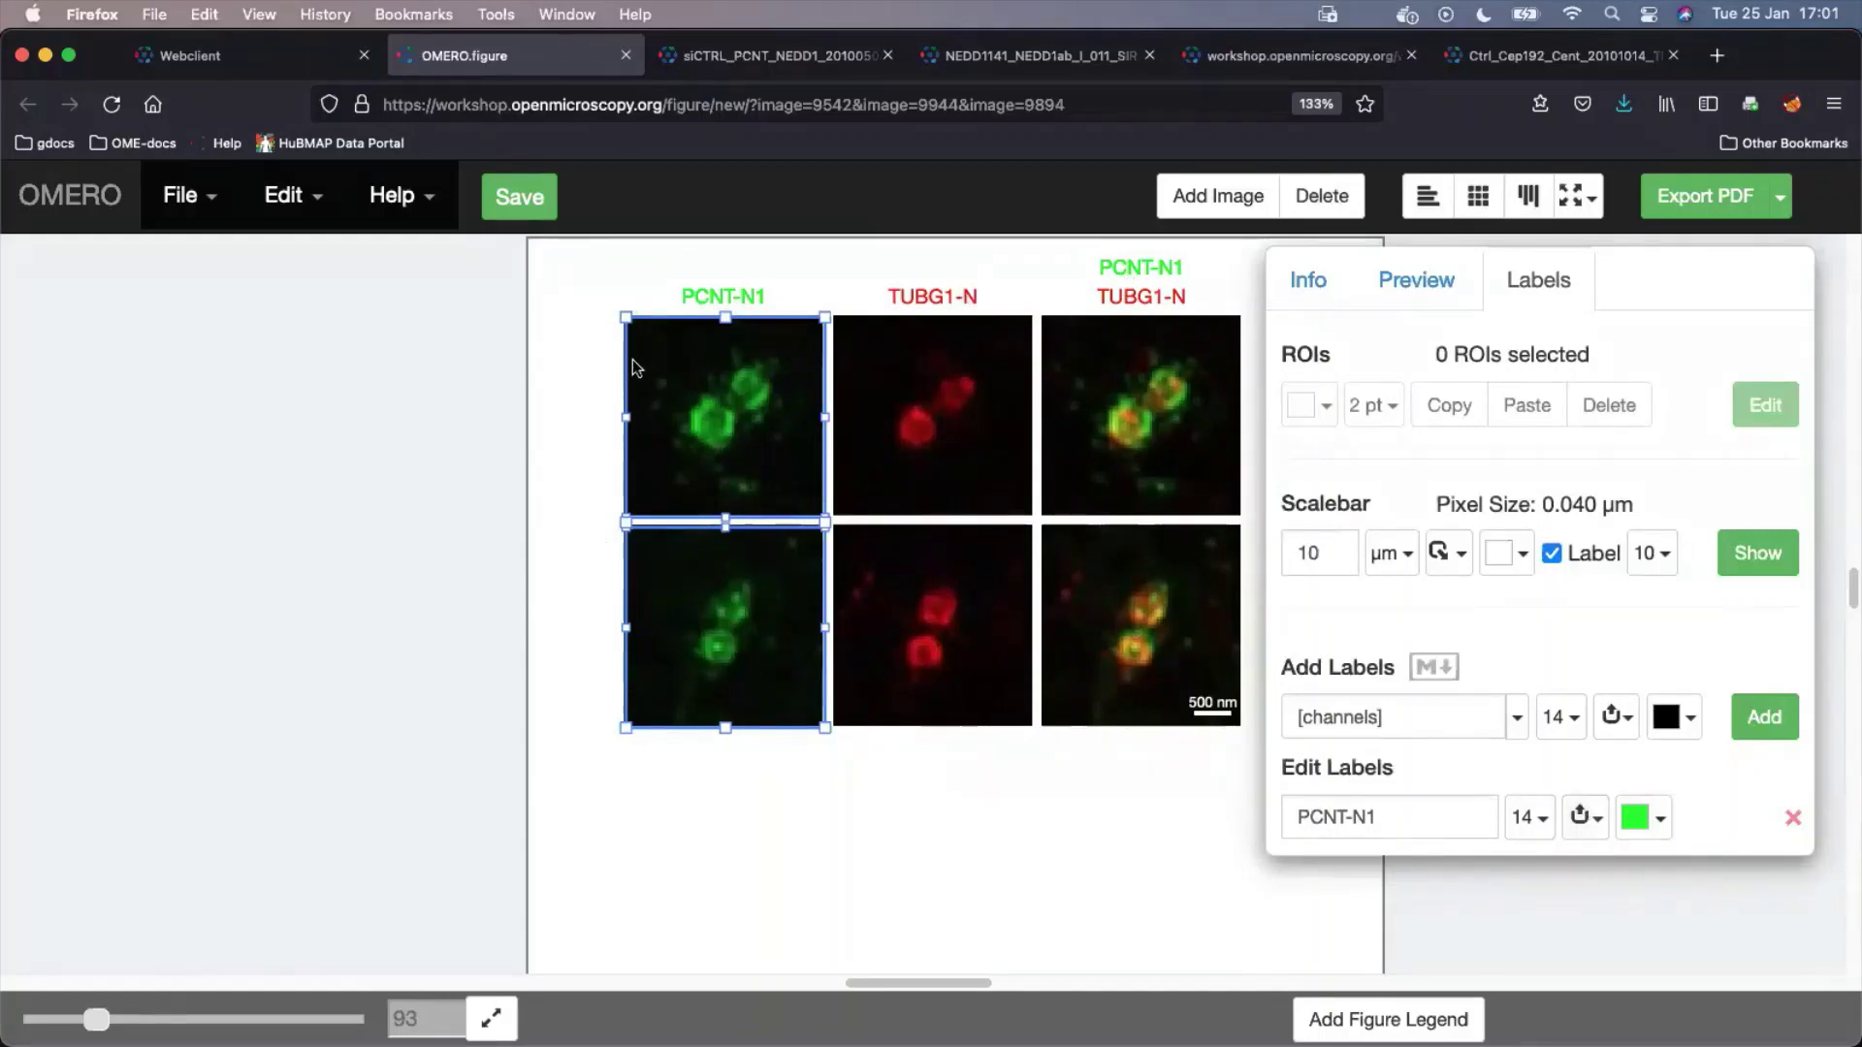
left_click(1516, 717)
left_click(1413, 879)
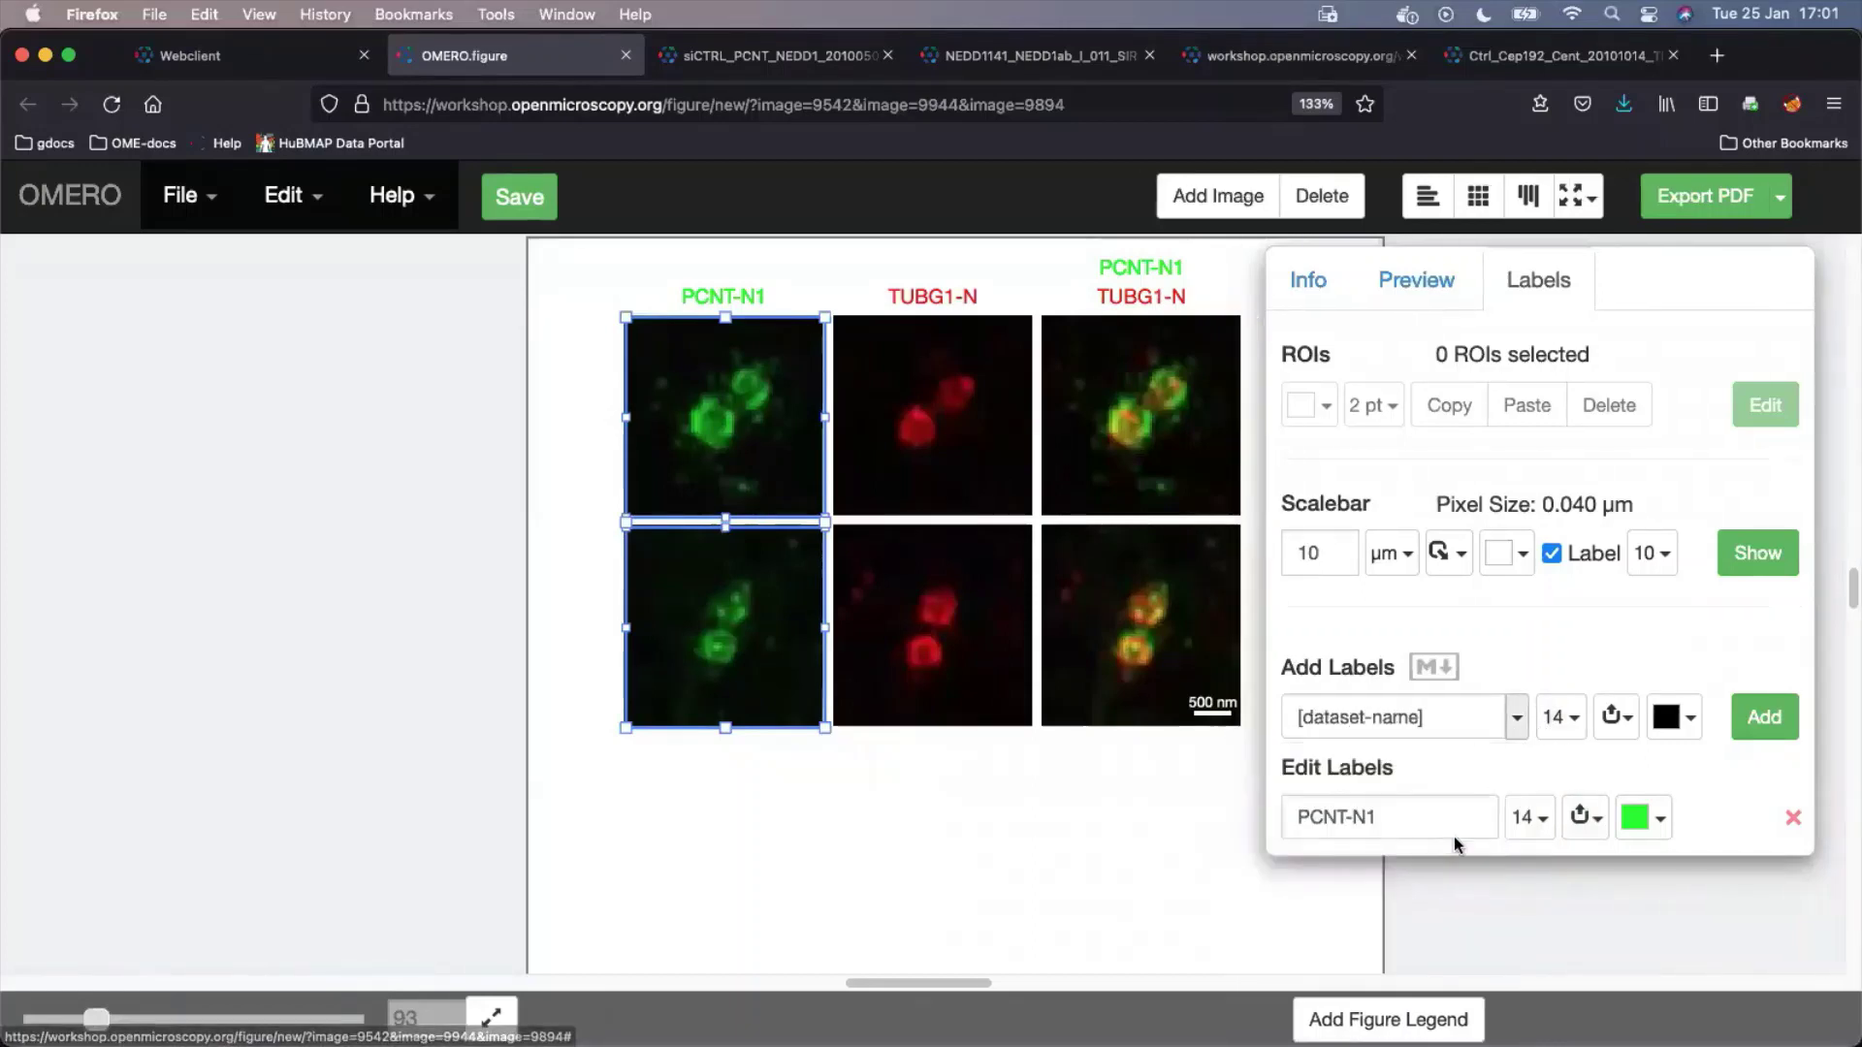
left_click(1626, 714)
scroll(1649, 855, "down", 3)
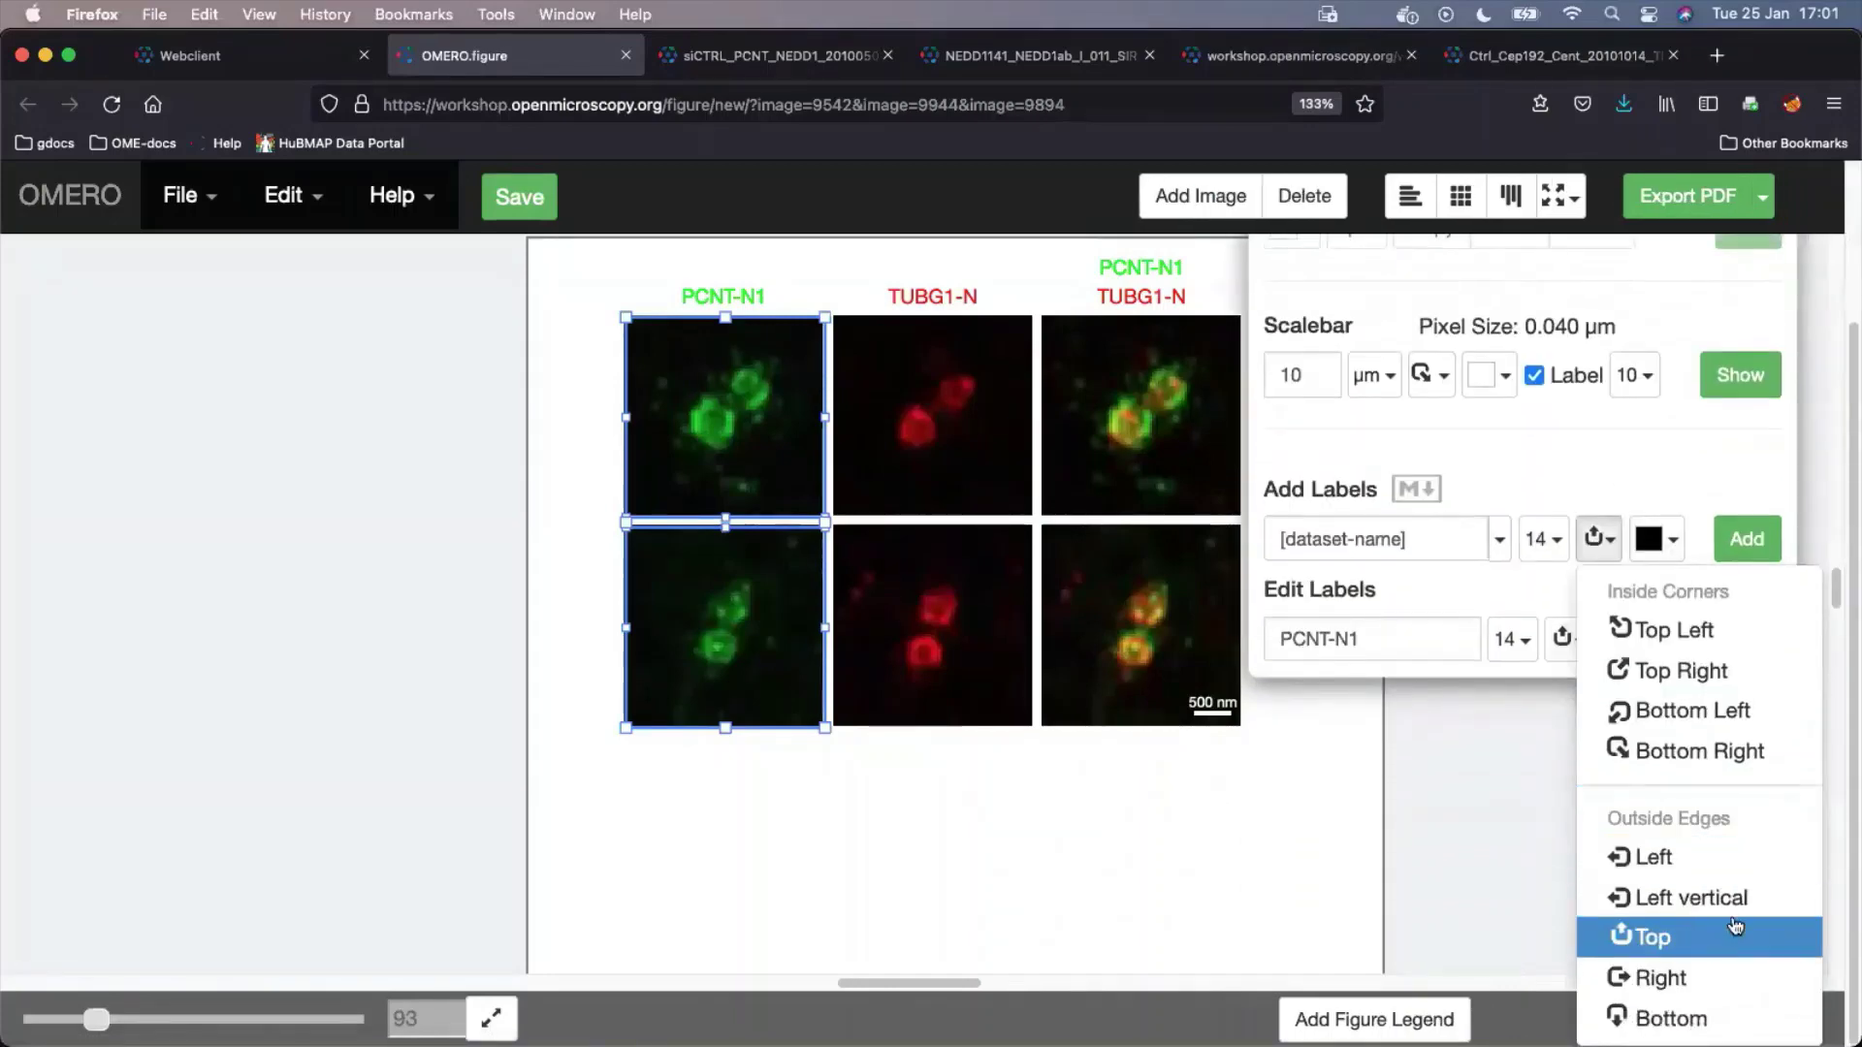
left_click(1707, 897)
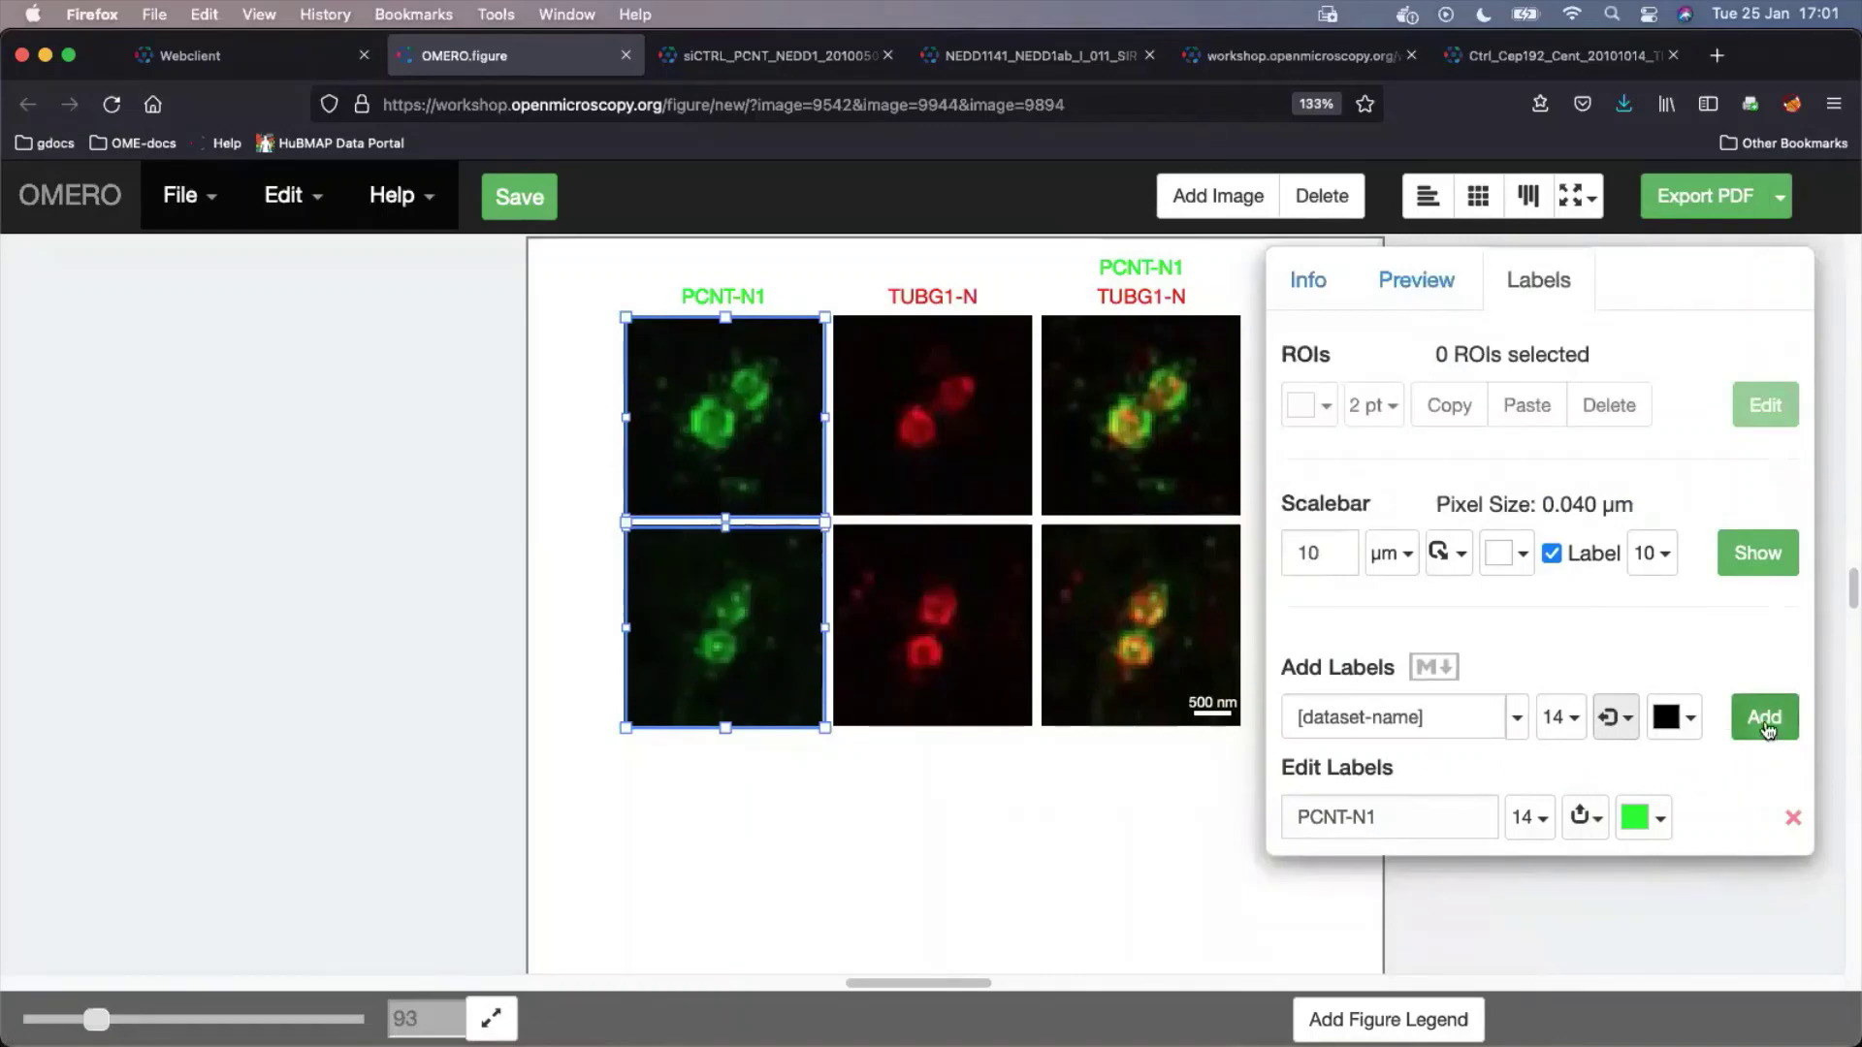
left_click(1765, 722)
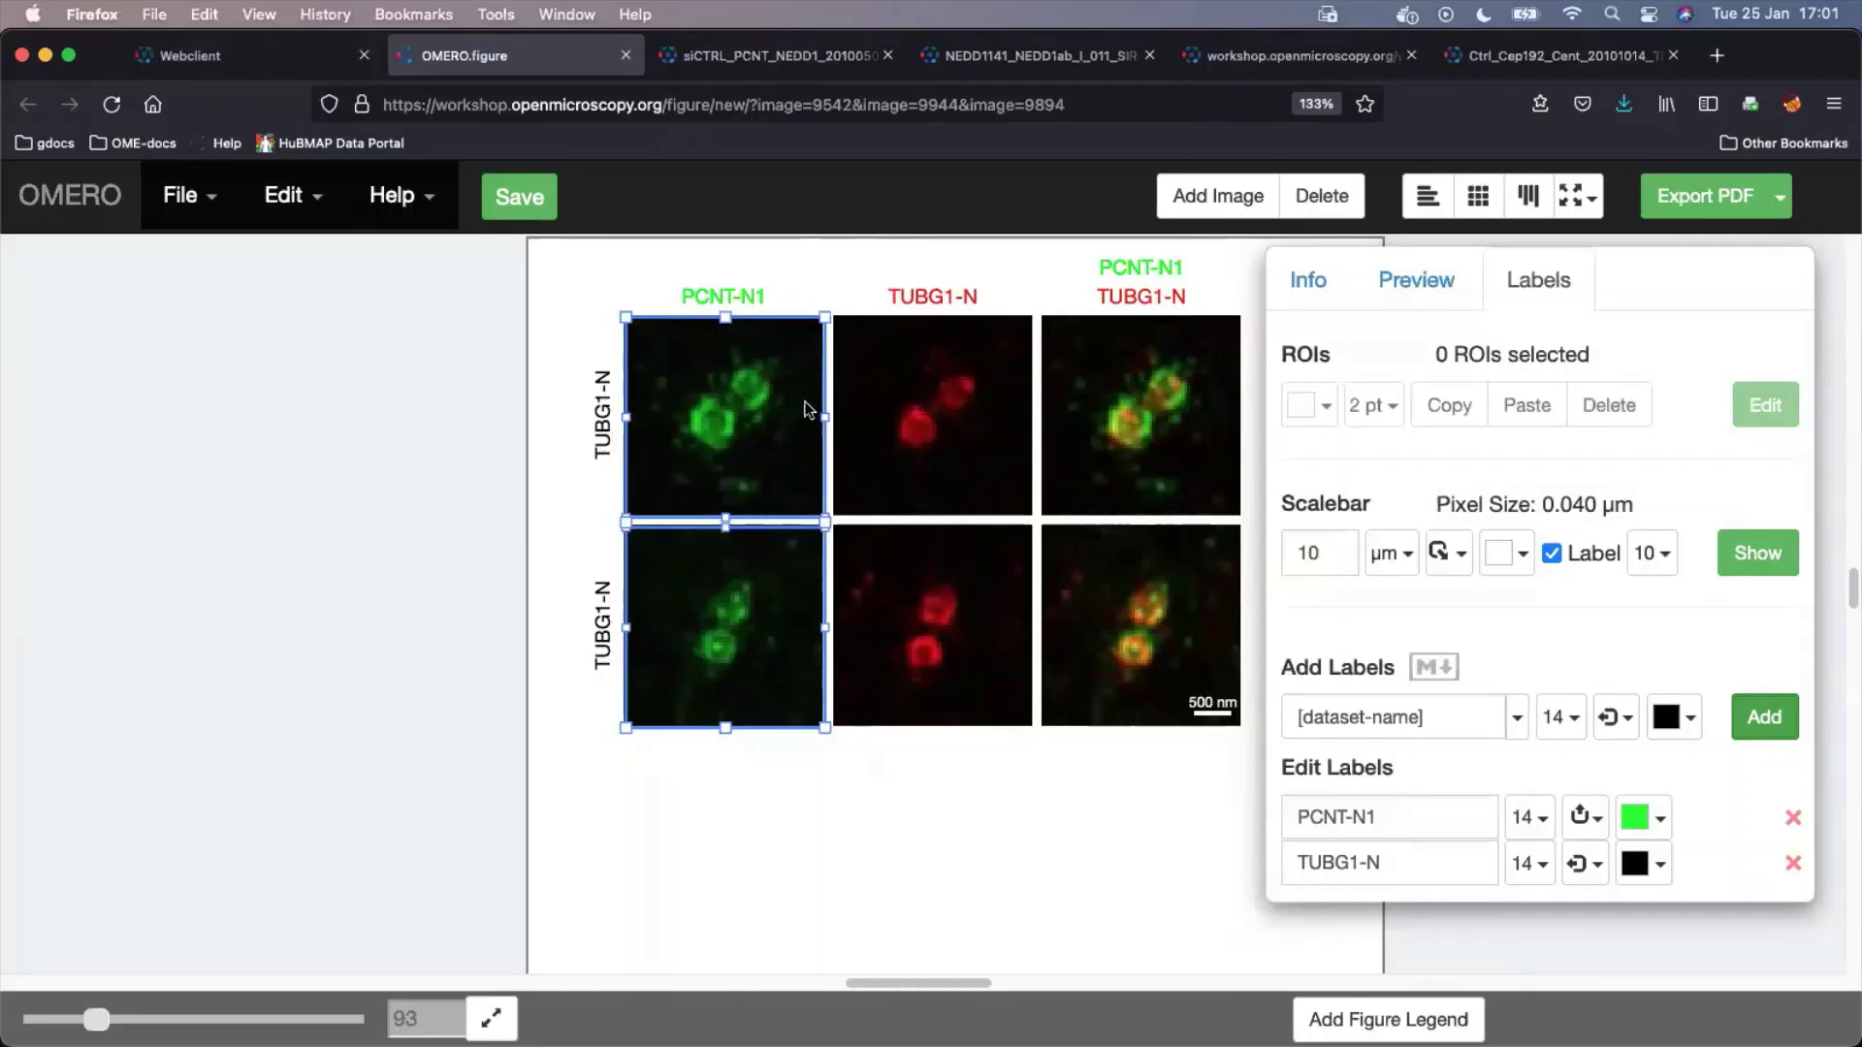
Shift all six panels towards the page's left edge to free space for a fourth column
scroll(934, 986, "left", 5)
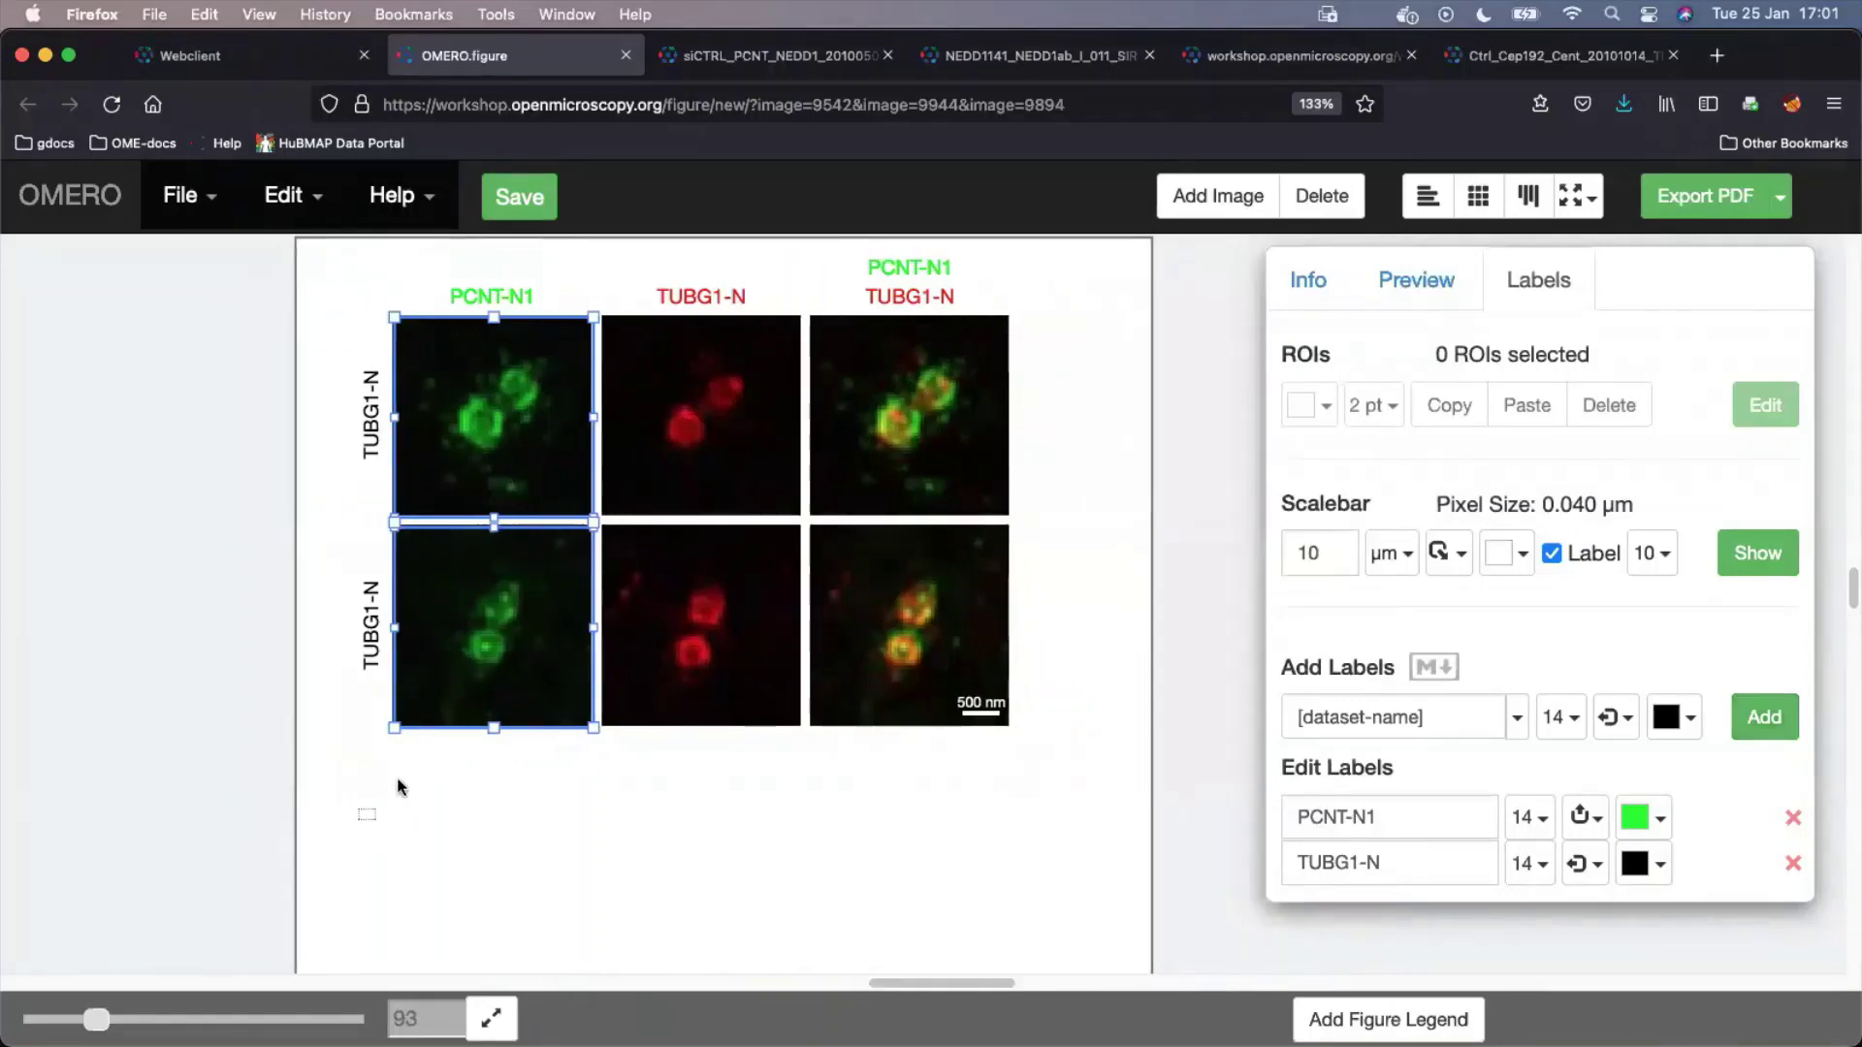
left_click_drag(360, 818, 1080, 404)
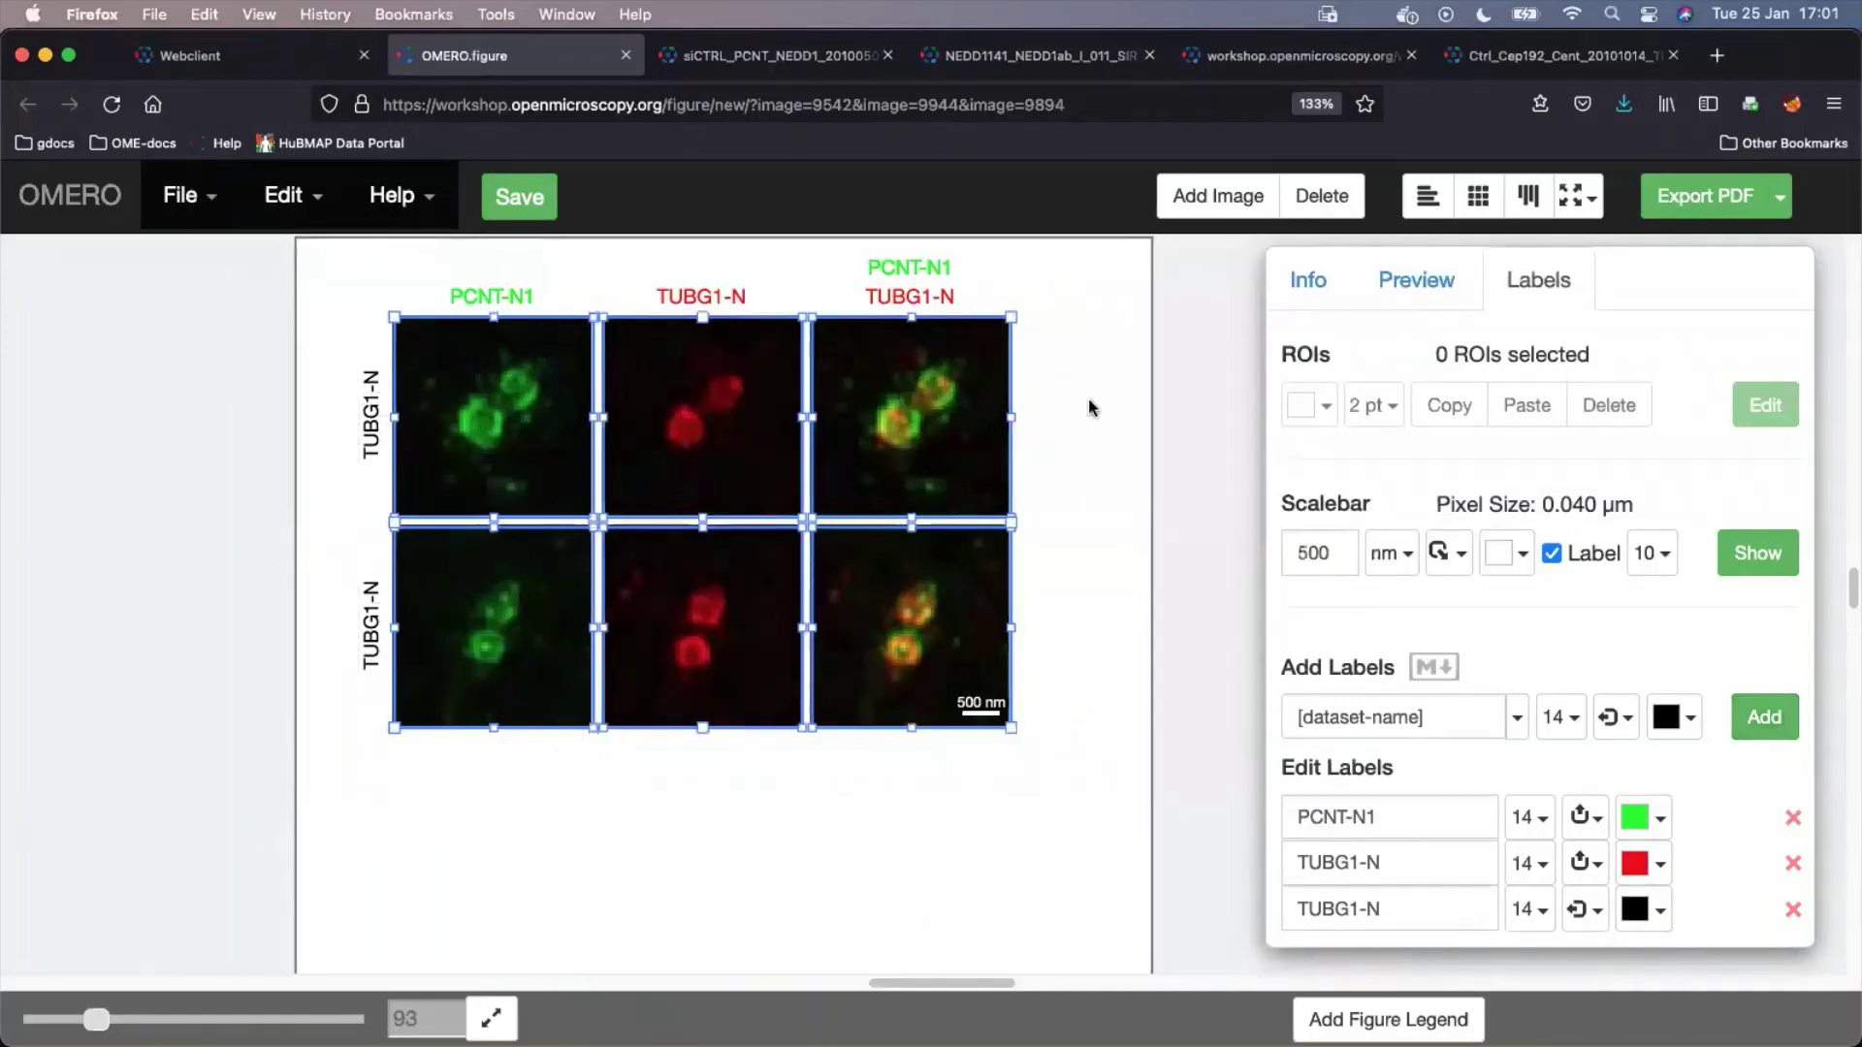
key("Left")
key("Left")
key("Left")
key("Left")
key("Left")
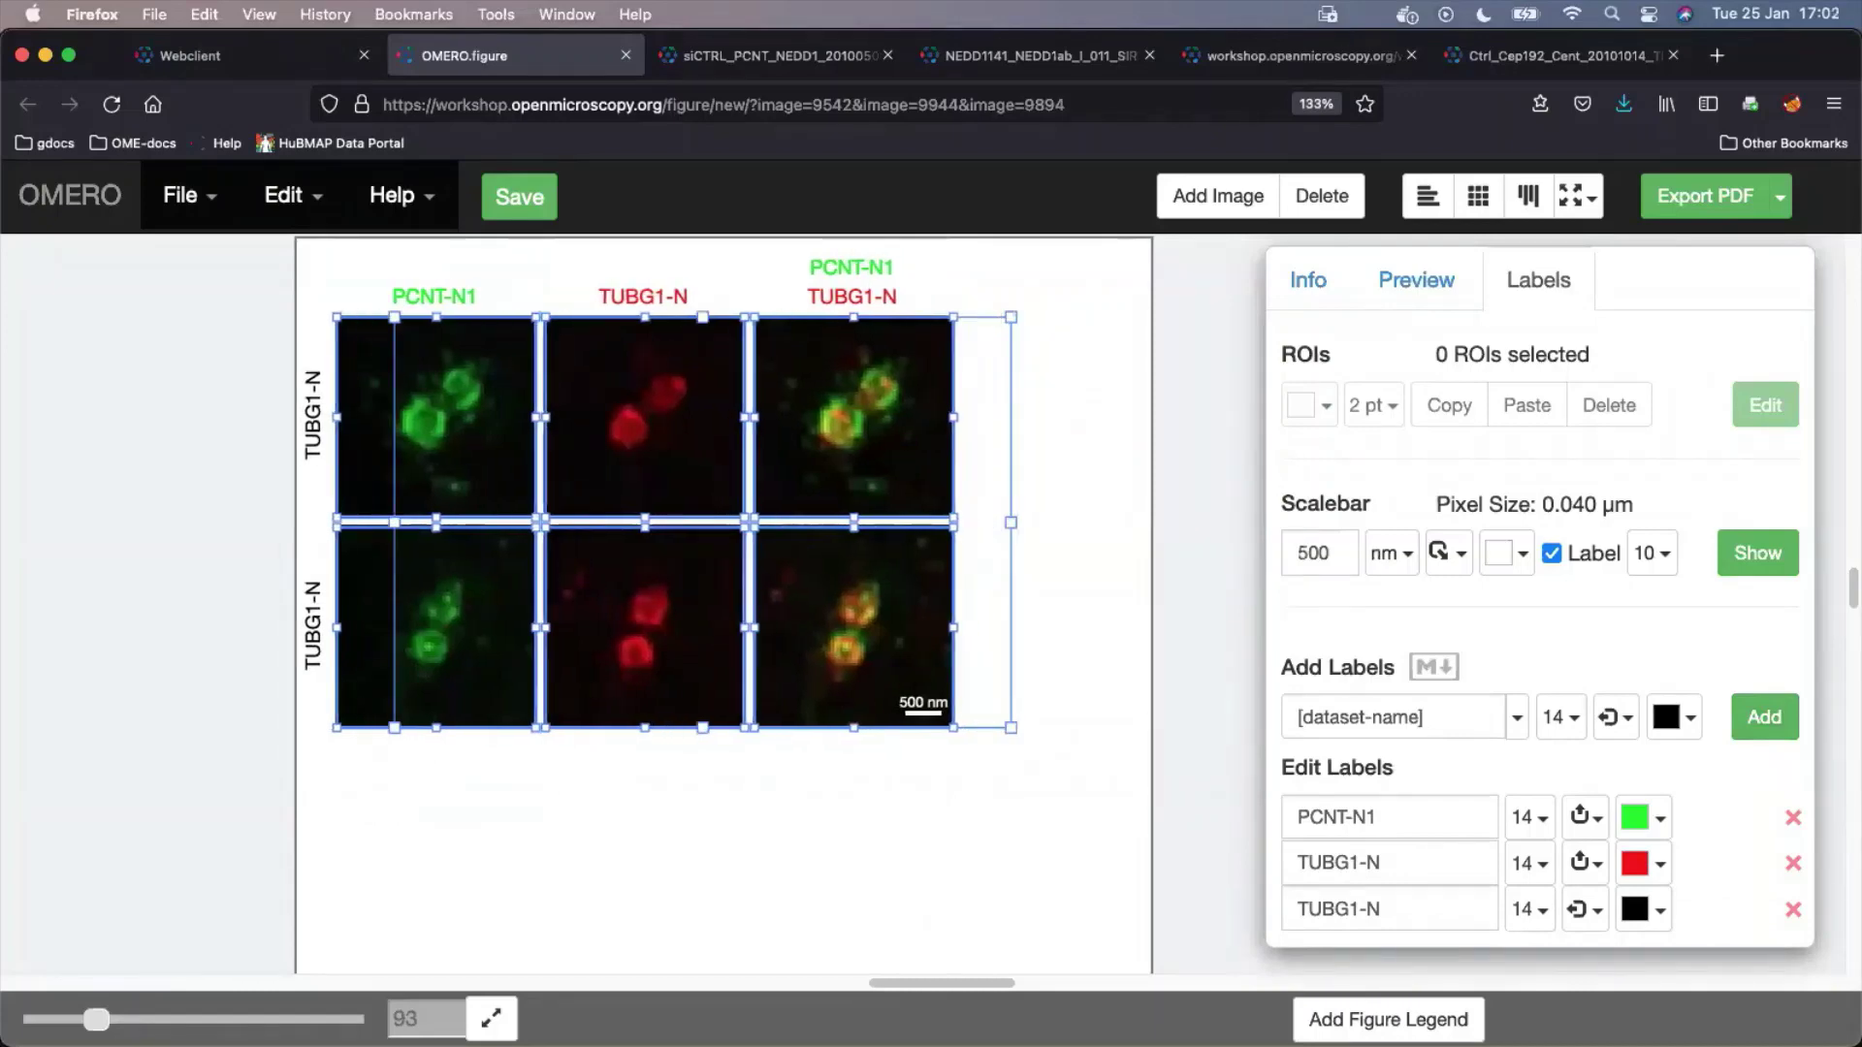
left_click(944, 795)
Duplicate the top-row merged panel into a fourth column and align all seven panels to a grid
left_click(877, 477)
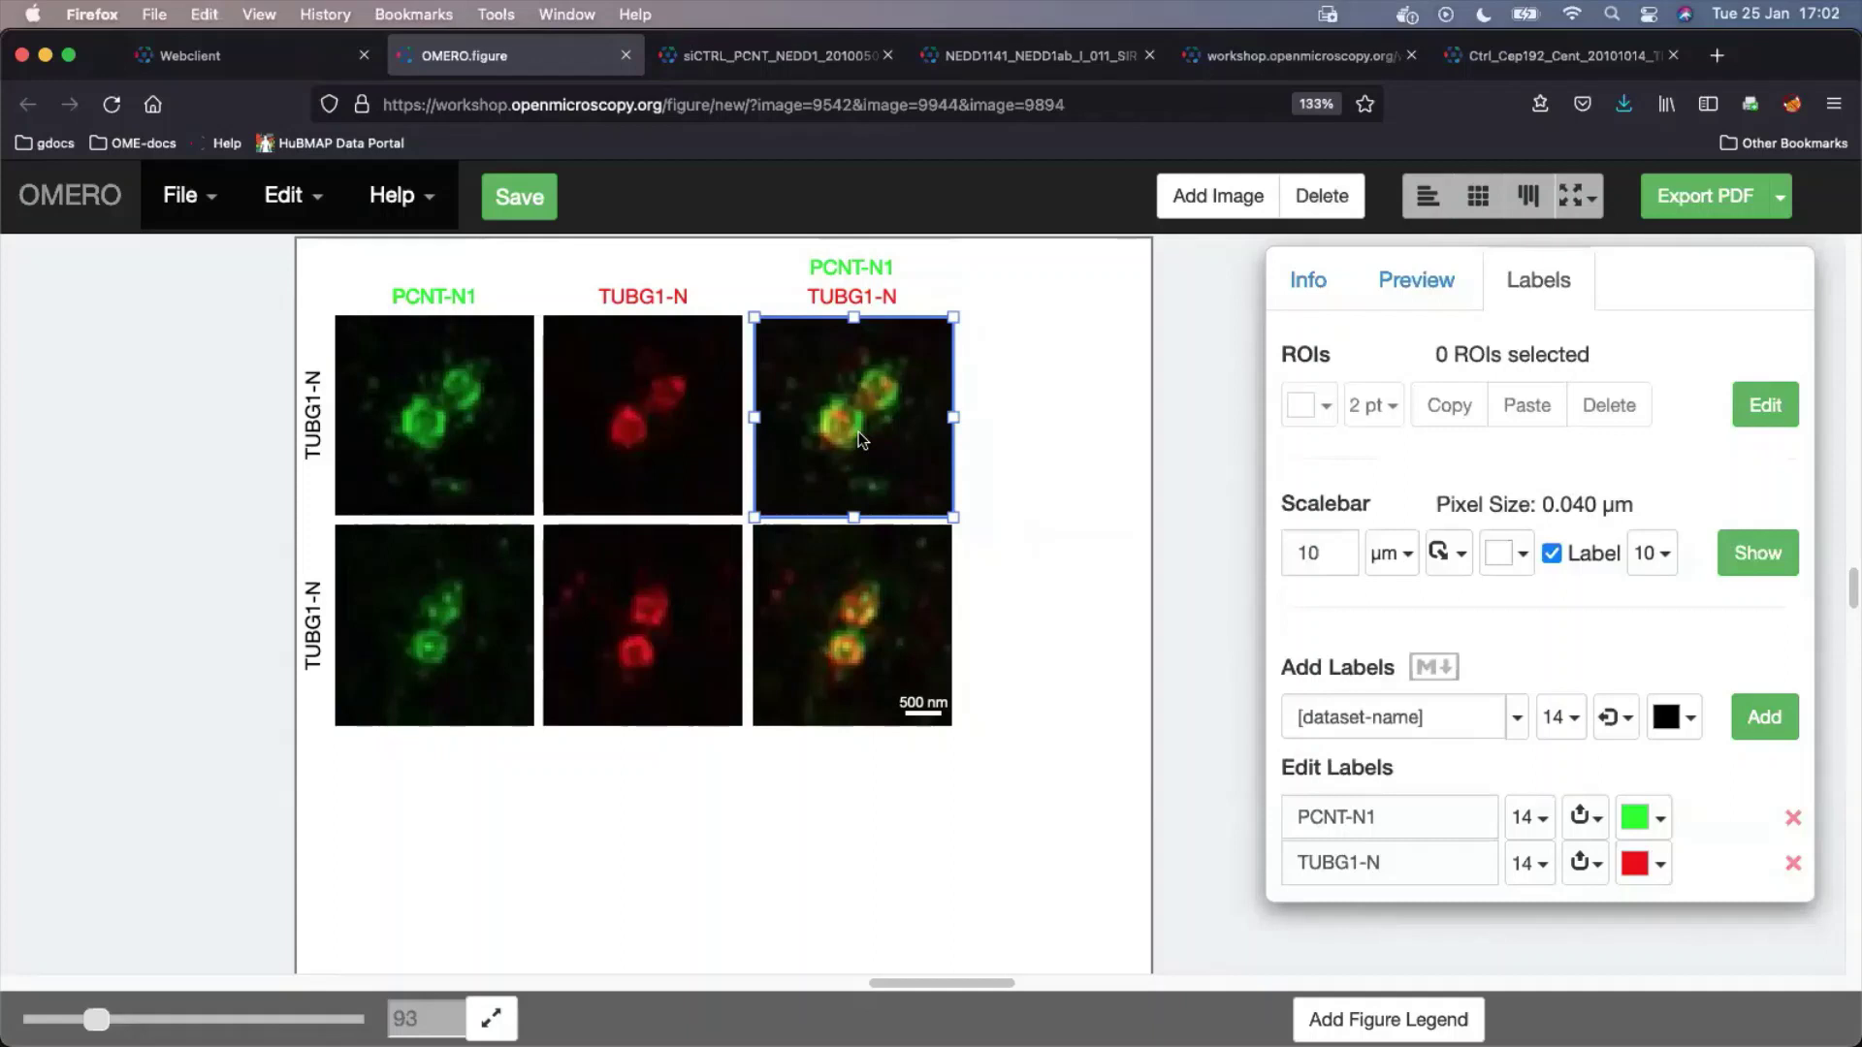
key("super+v")
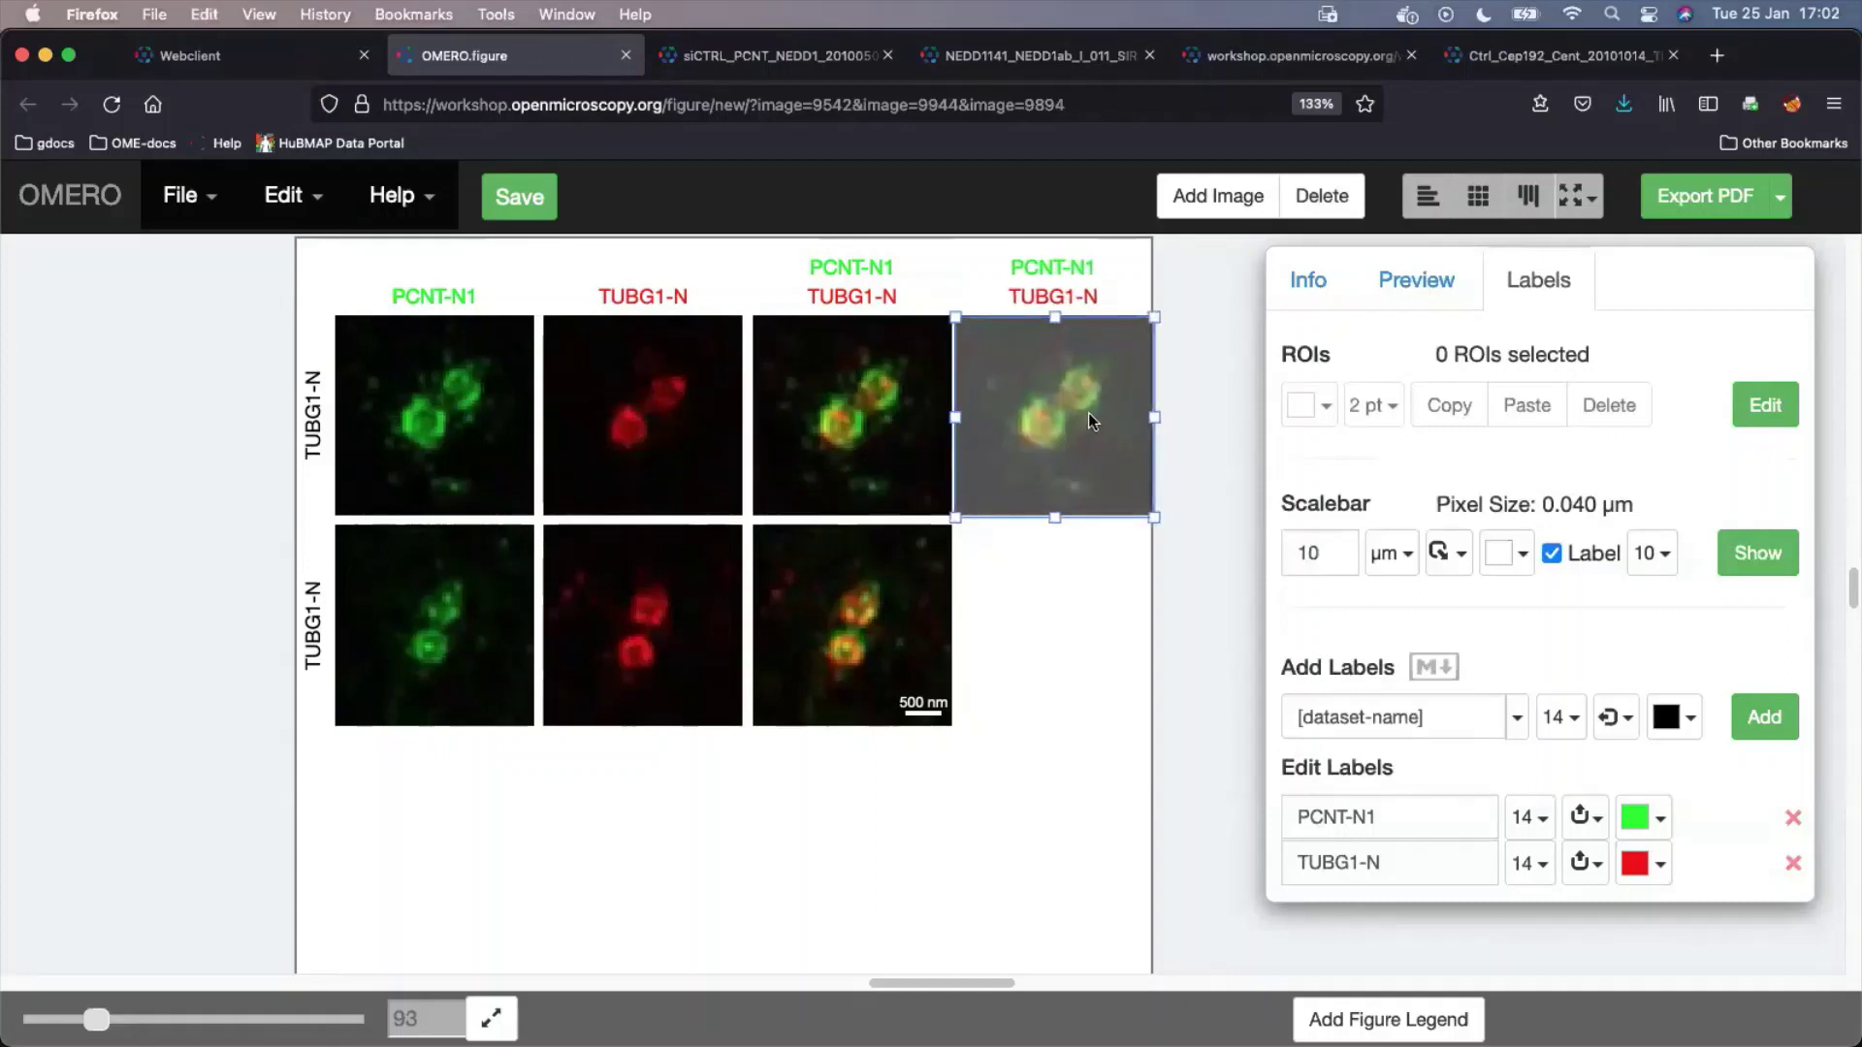
left_click_drag(327, 263, 1086, 706)
left_click(1481, 197)
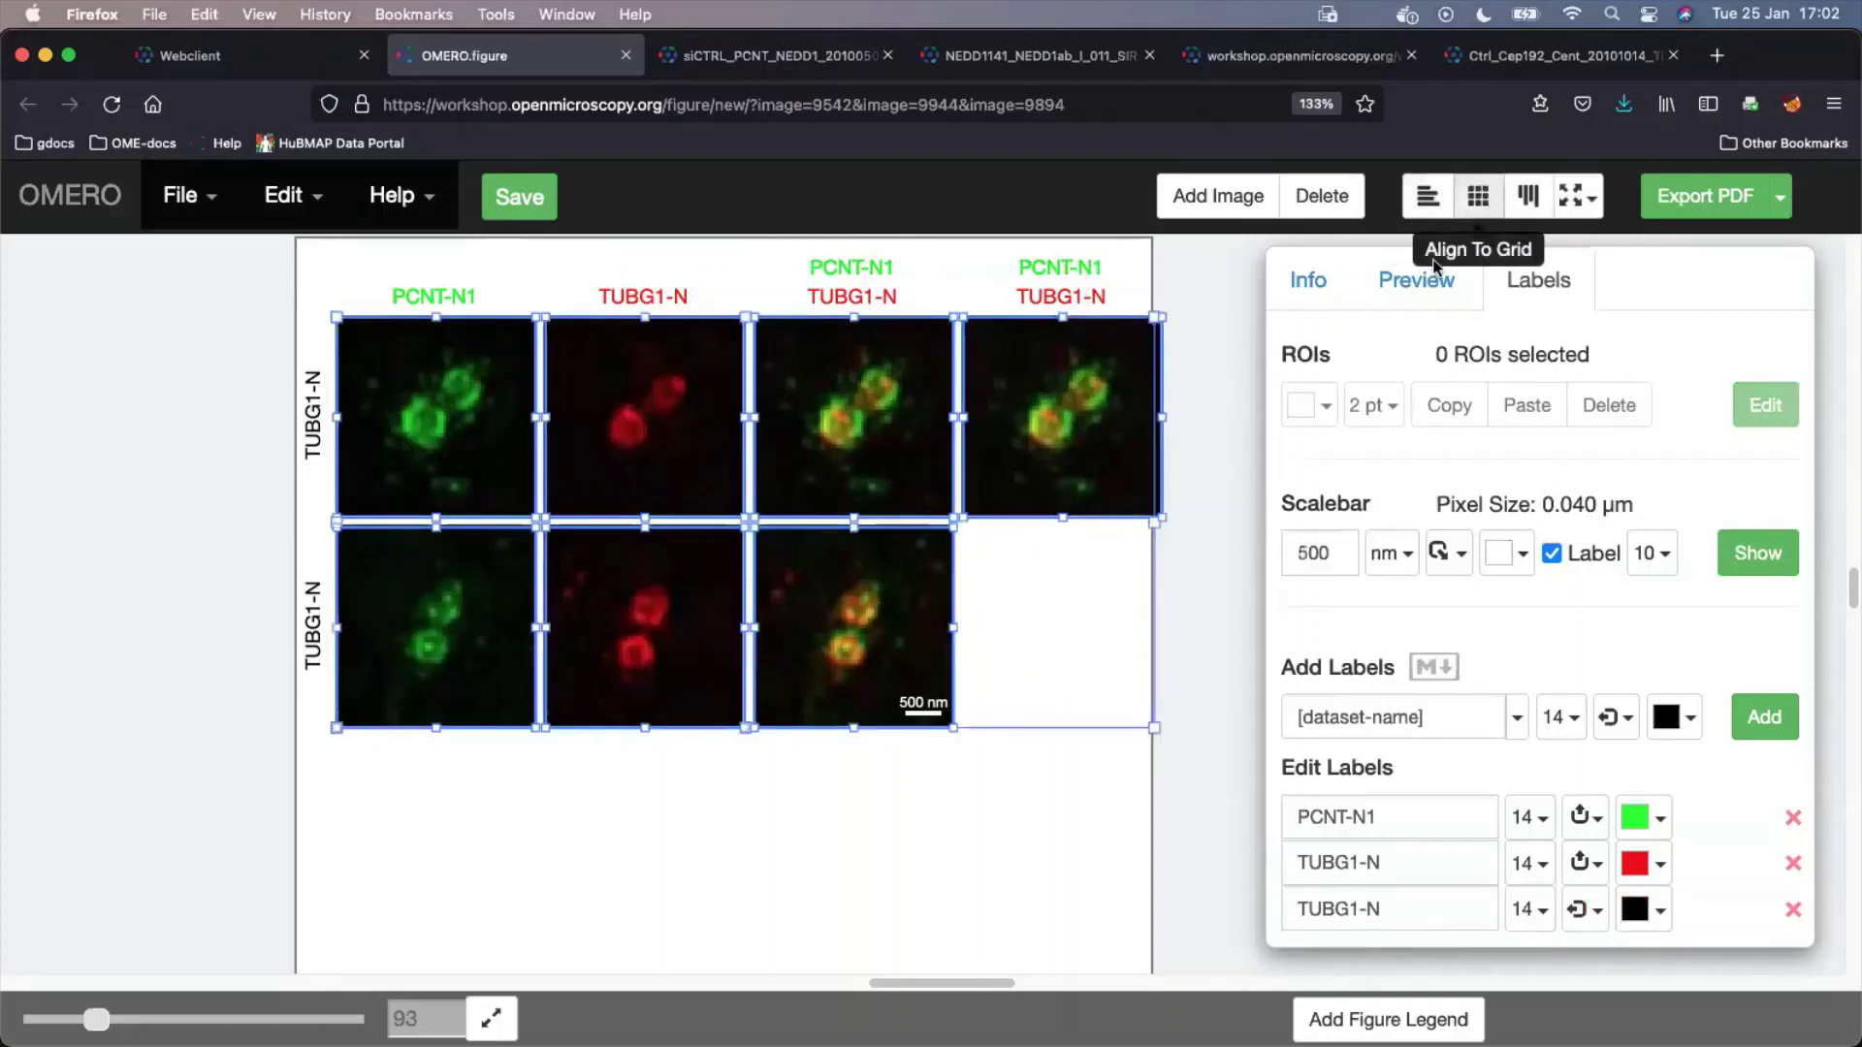
Shrink all seven panels together slightly so that the fourth column fits within the page width
key("Left")
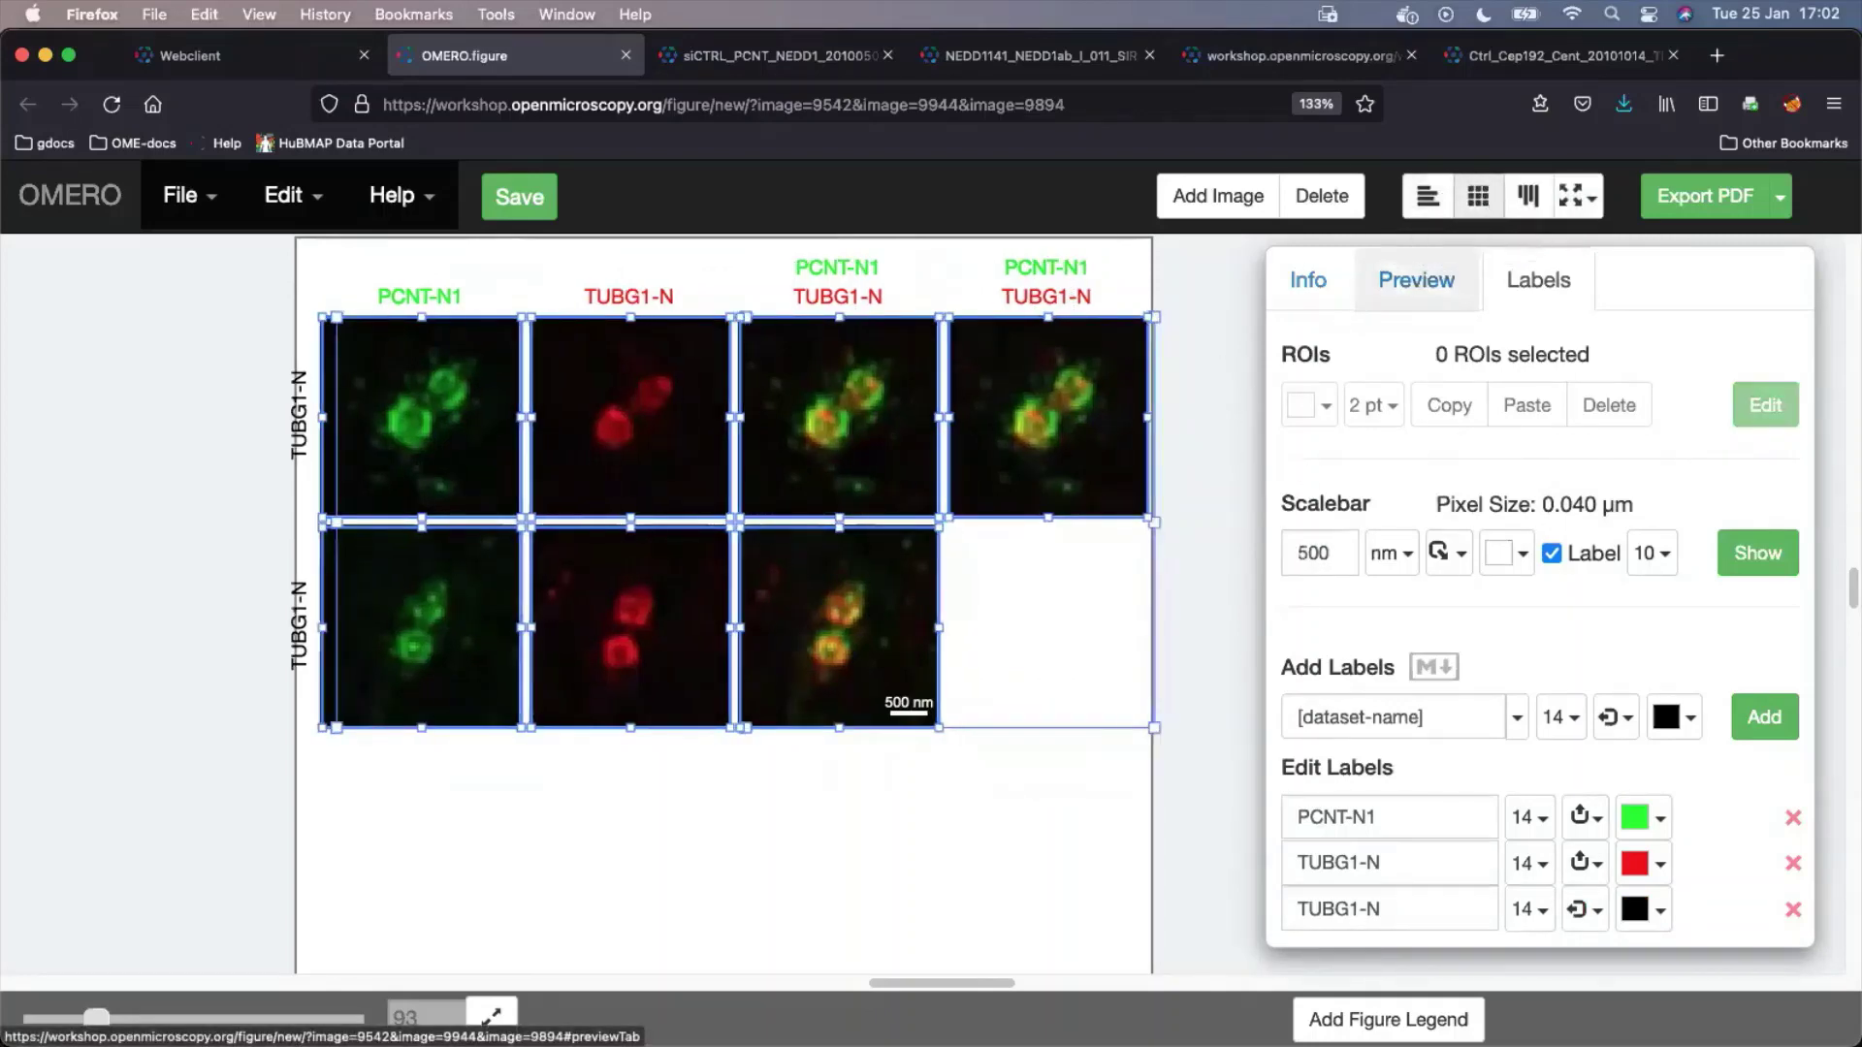
key("Right")
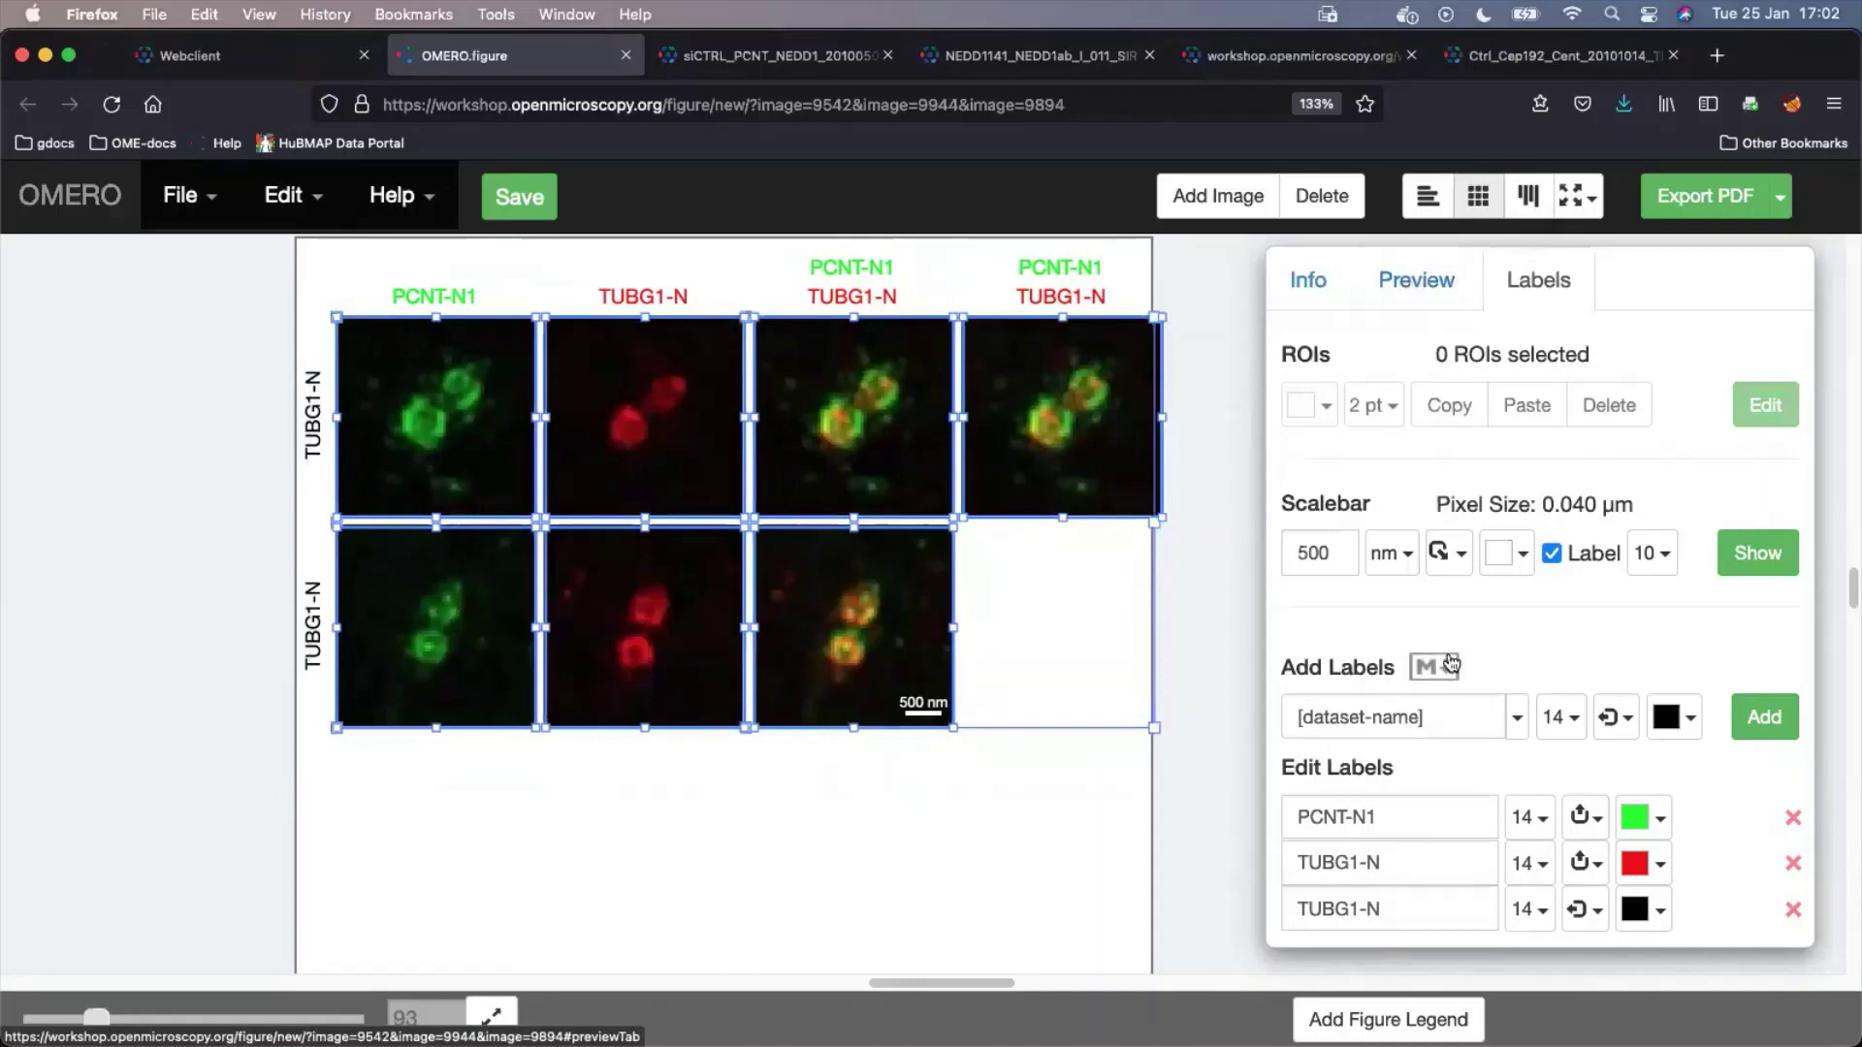
left_click_drag(1157, 727, 1112, 707)
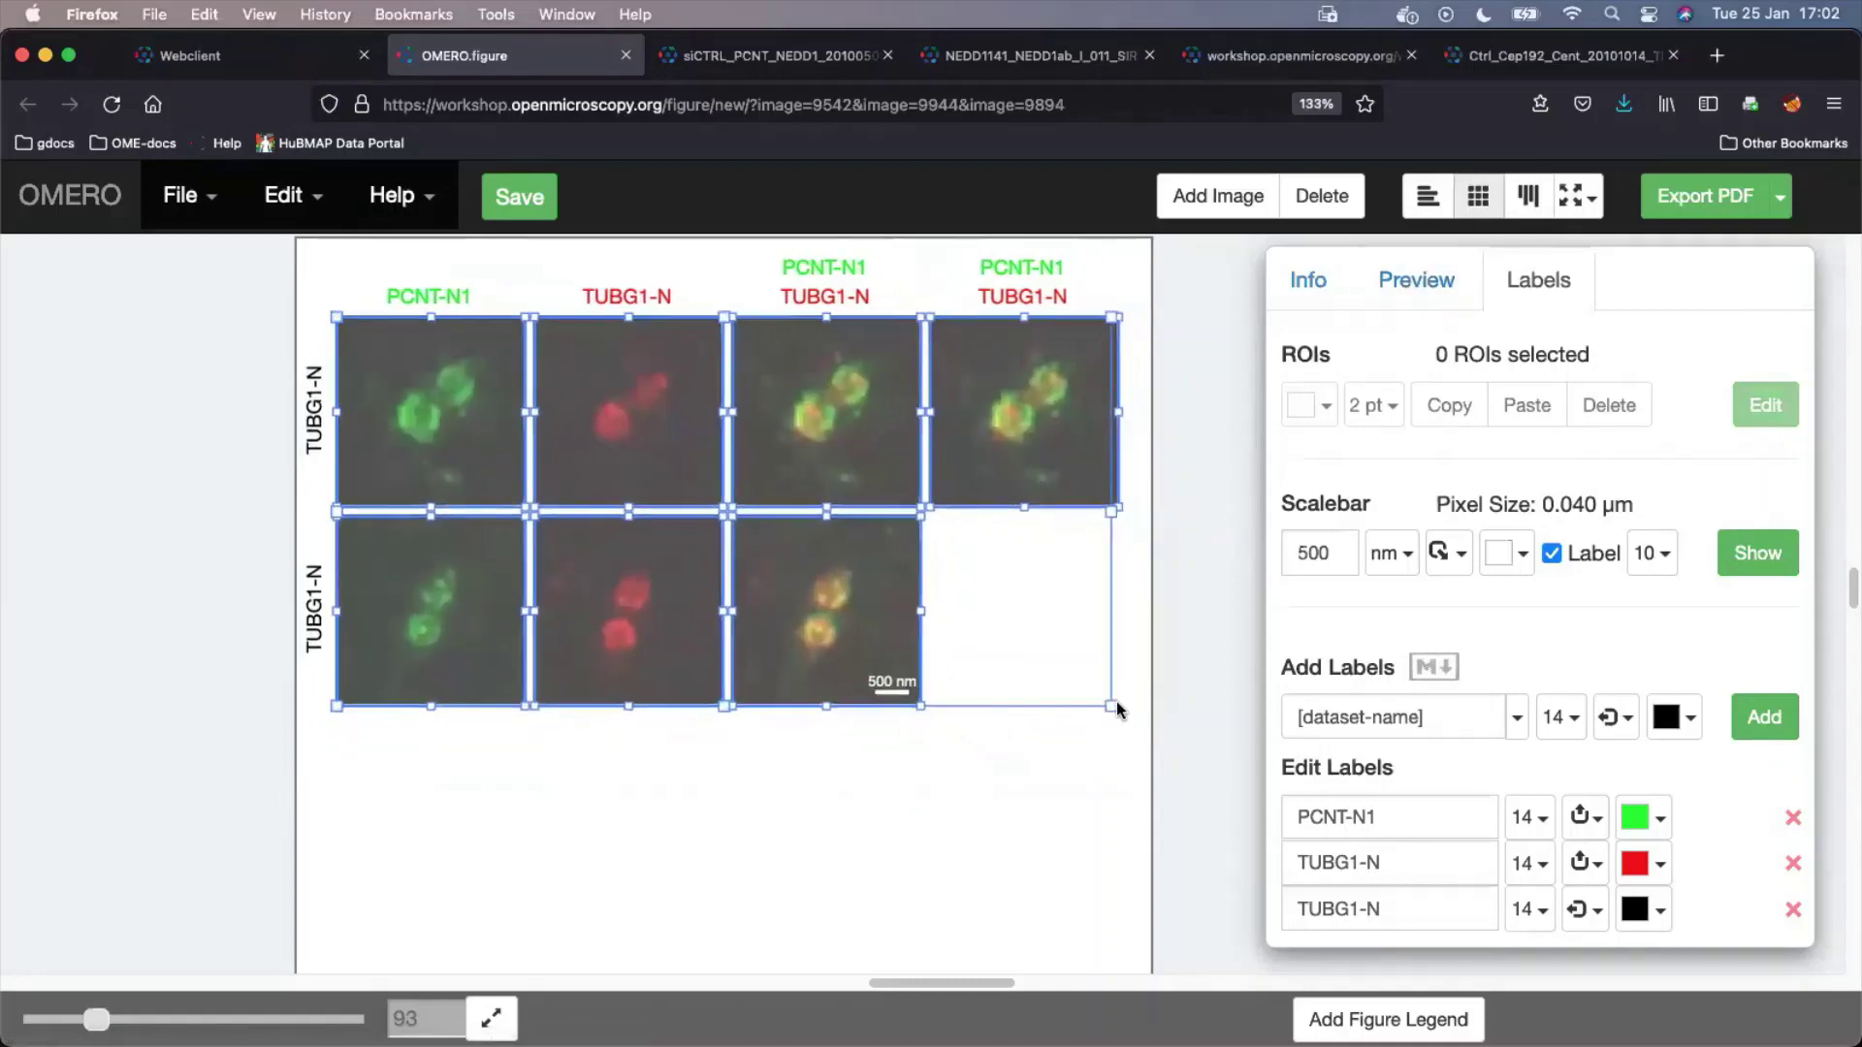
left_click(963, 788)
Zoom the fourth-column panel to 991% and shift its view to centre the lower ring-shaped structure
left_click(1058, 452)
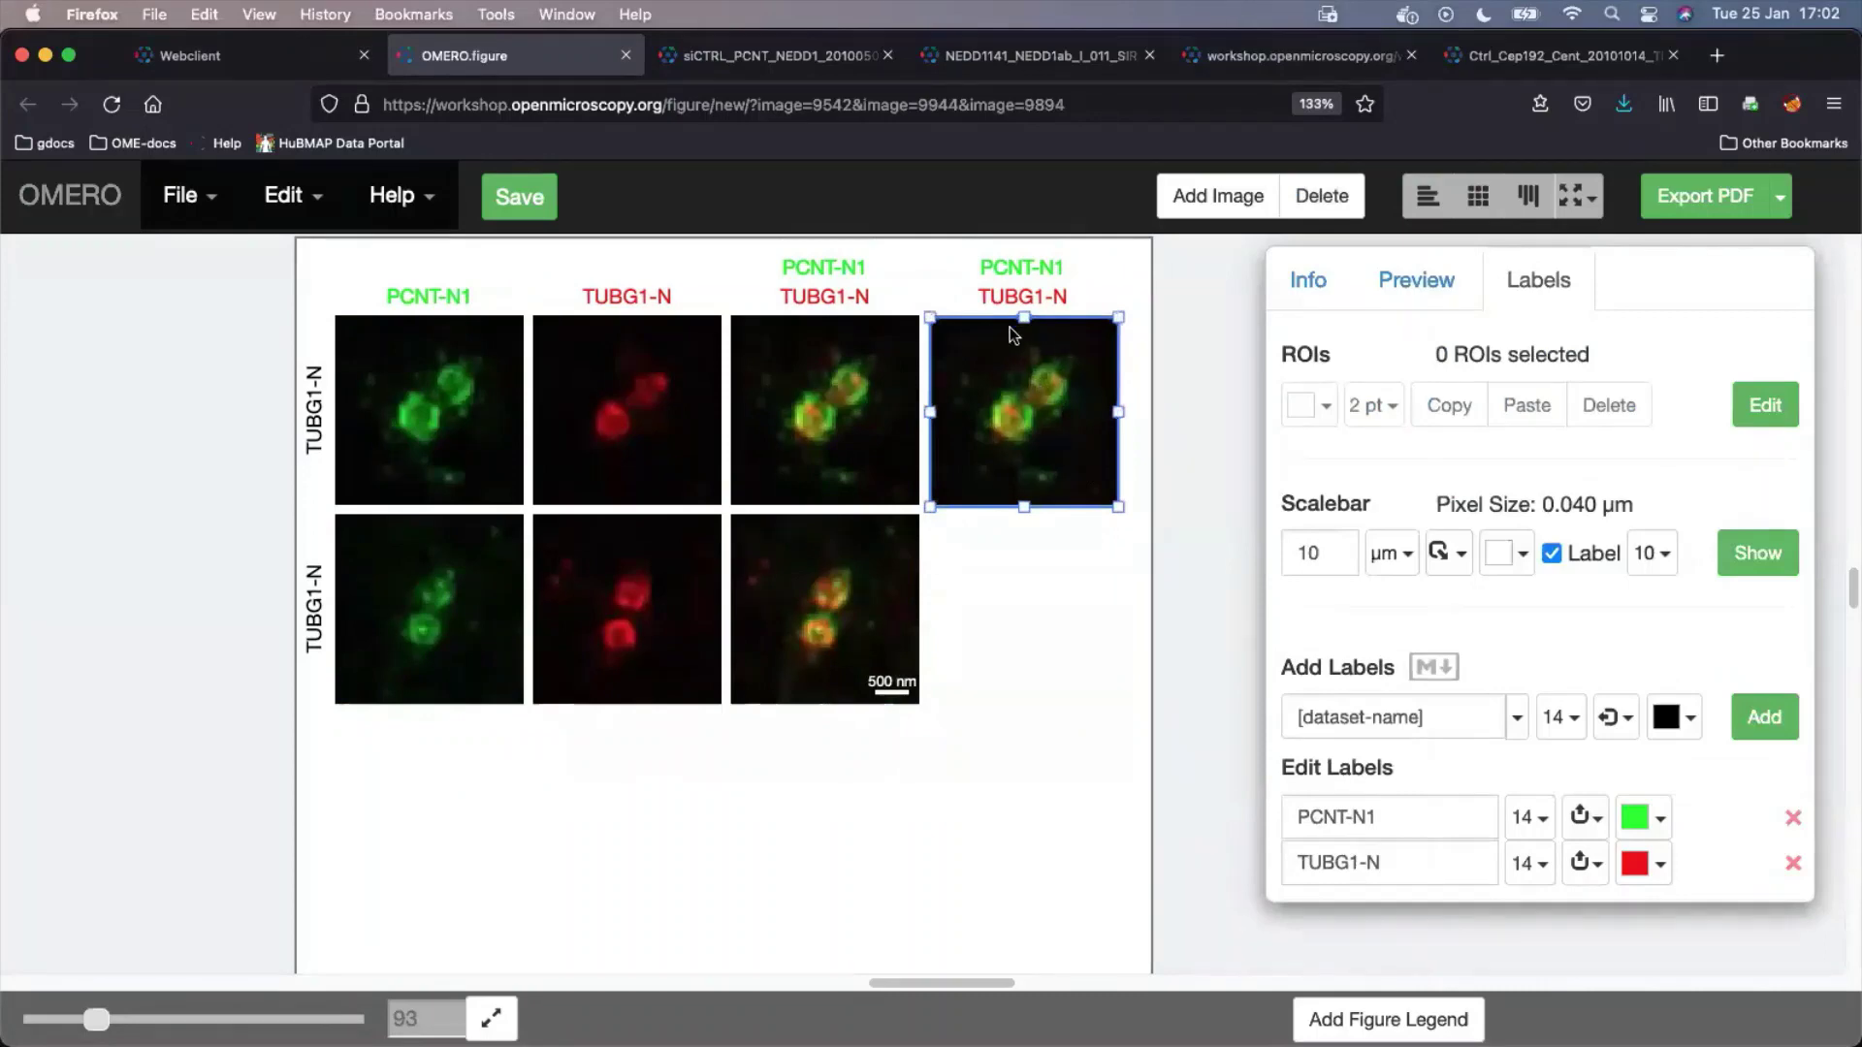
left_click(1433, 306)
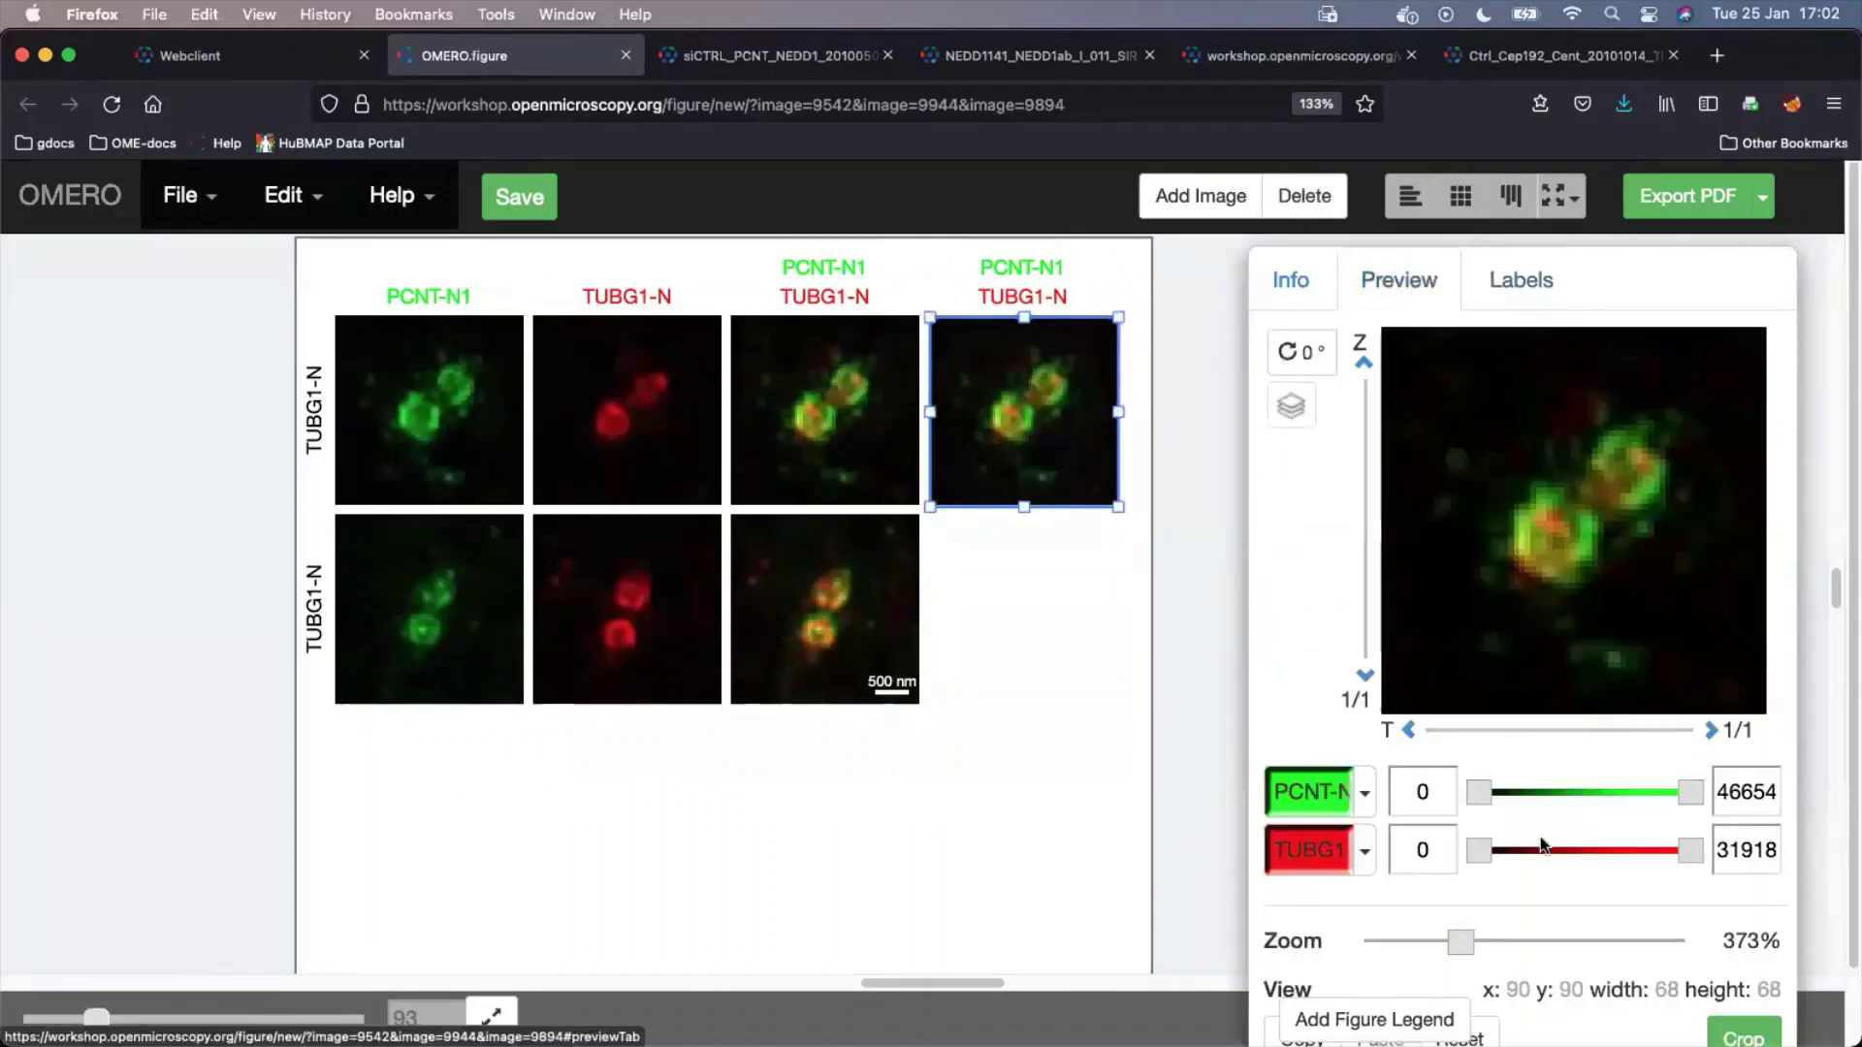
left_click_drag(1461, 943, 1586, 945)
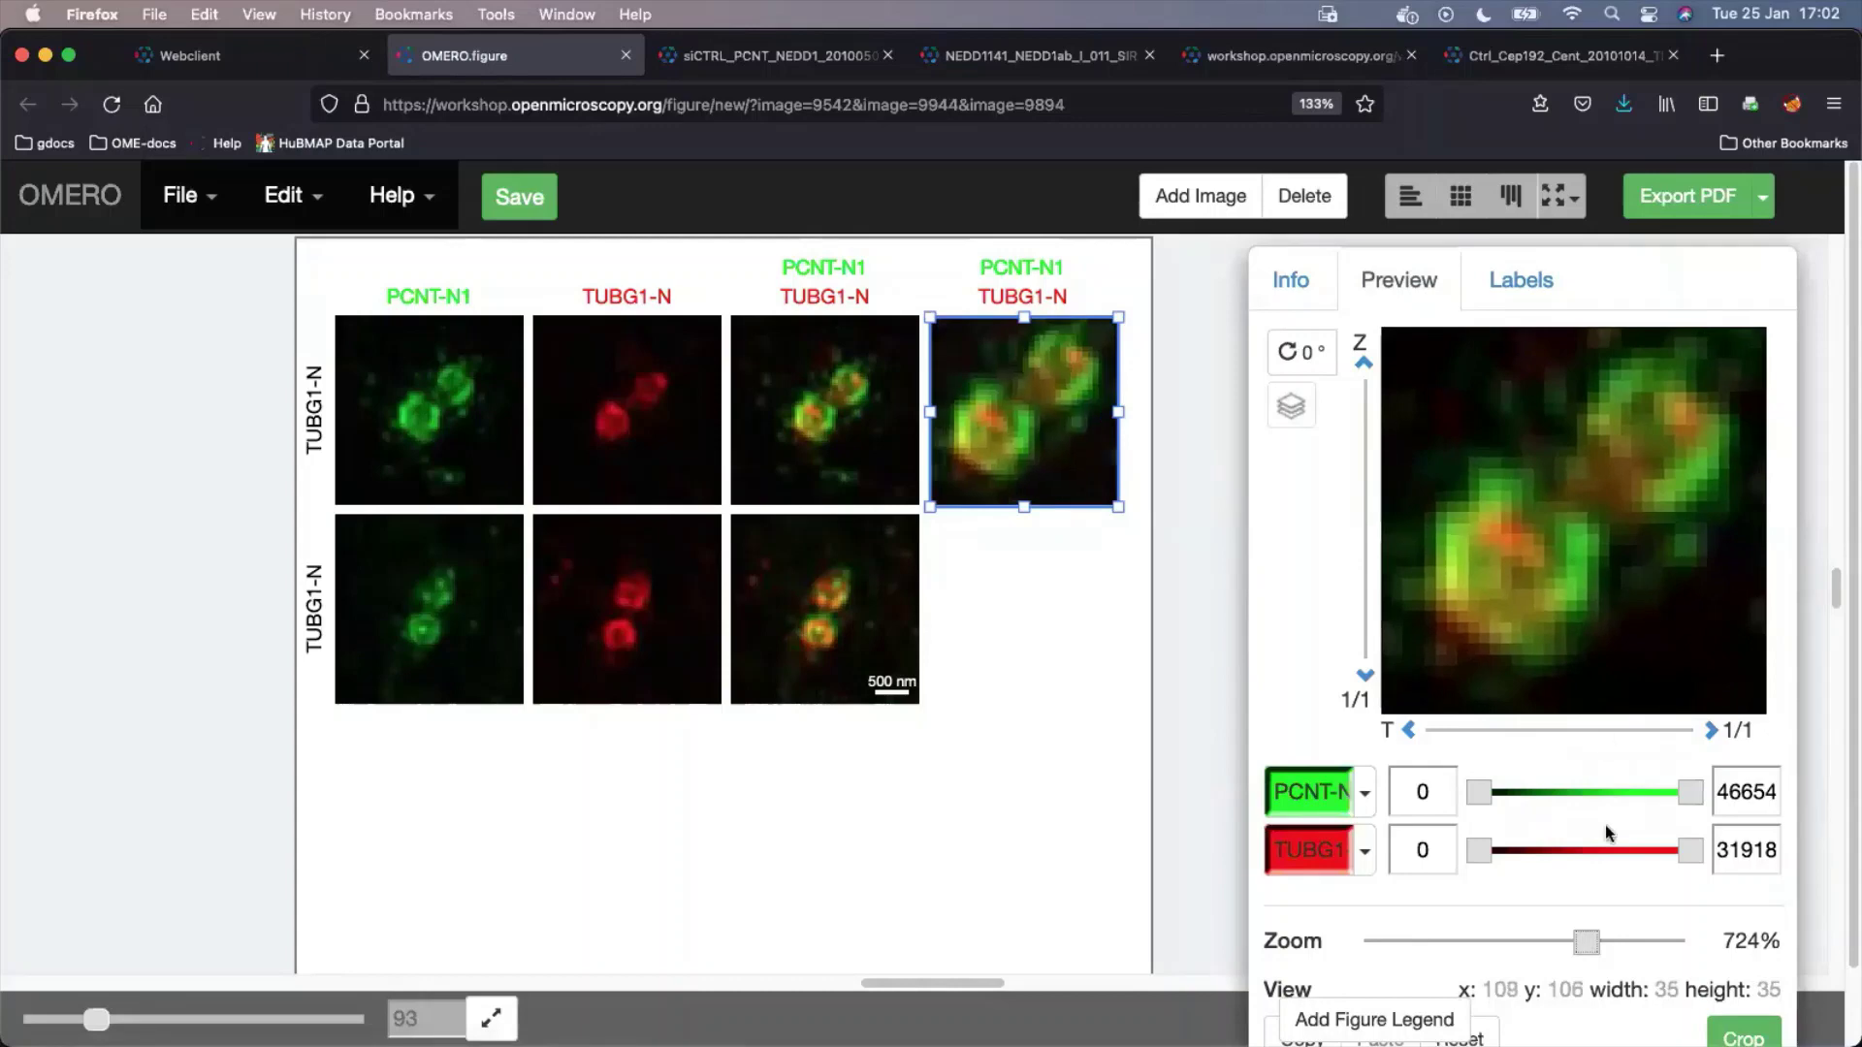
left_click_drag(1587, 941, 1689, 914)
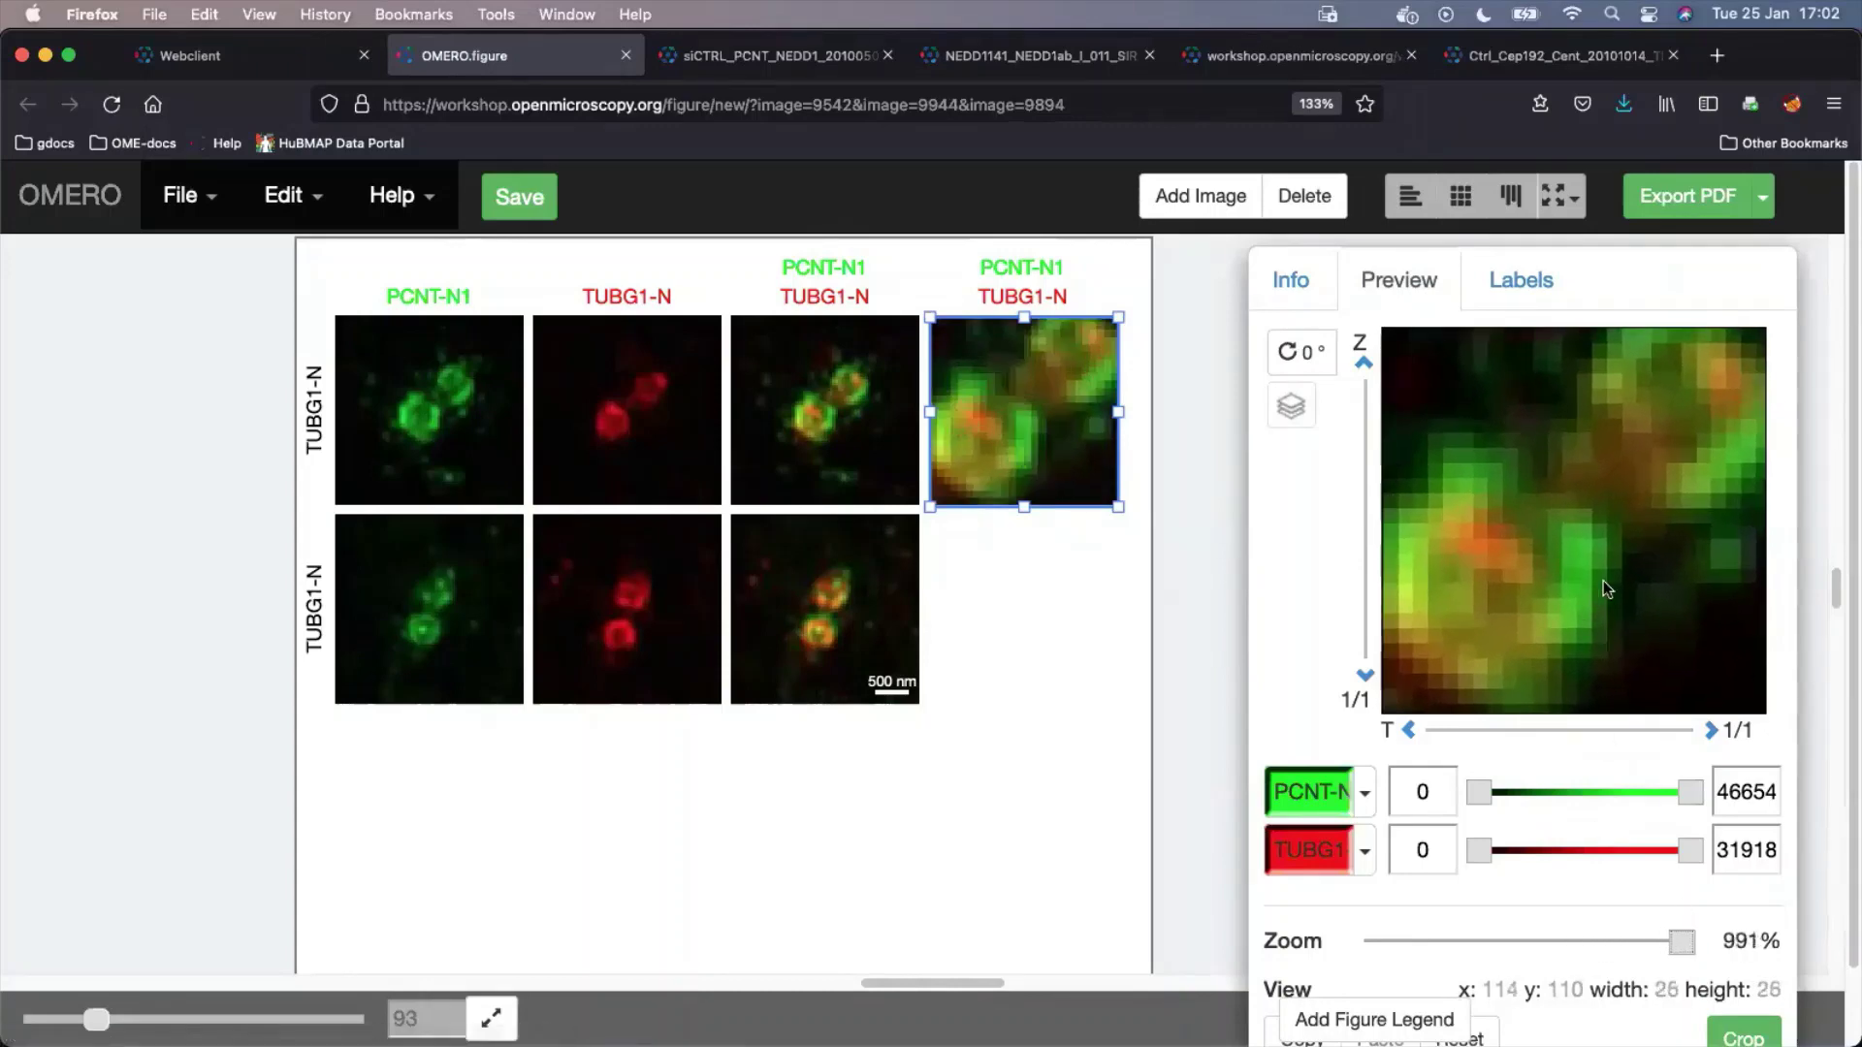
left_click_drag(1603, 580, 1659, 548)
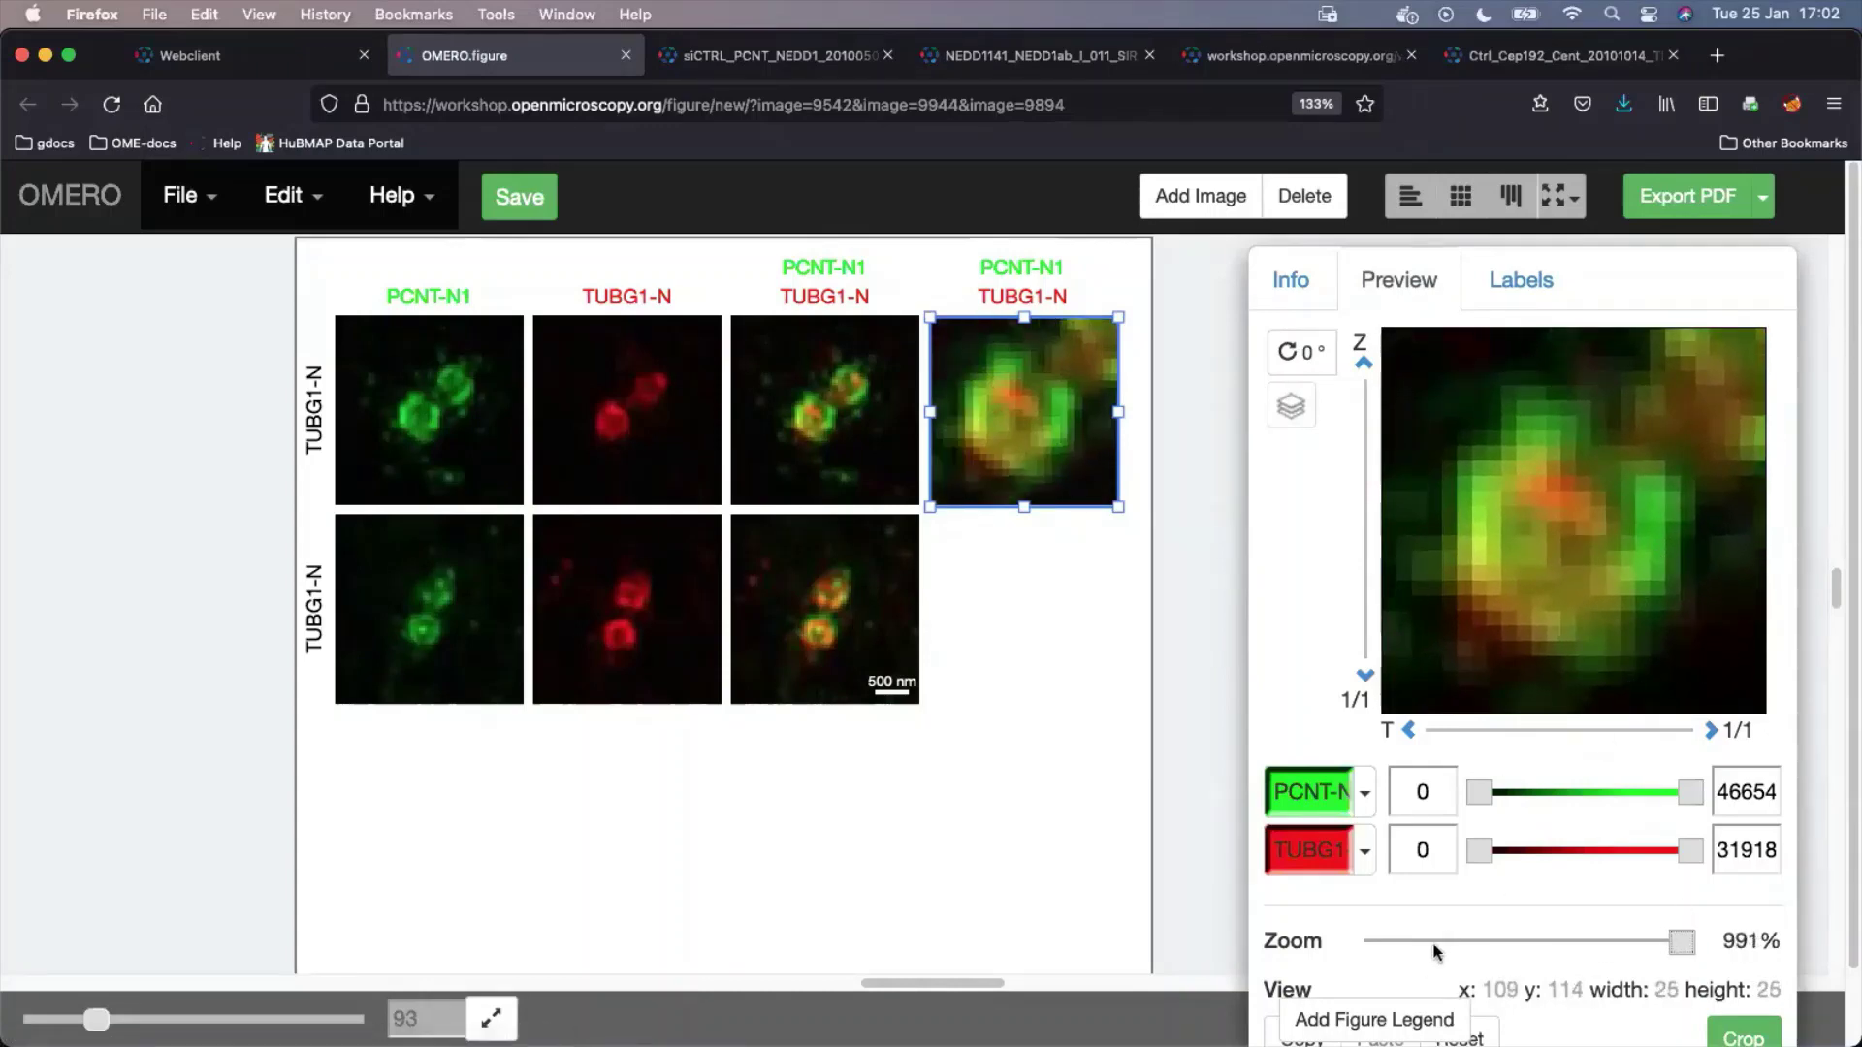
Copy the zoomed fourth-column panel's view region and open the panel's ROI and label options
scroll(1746, 834, "down", 2)
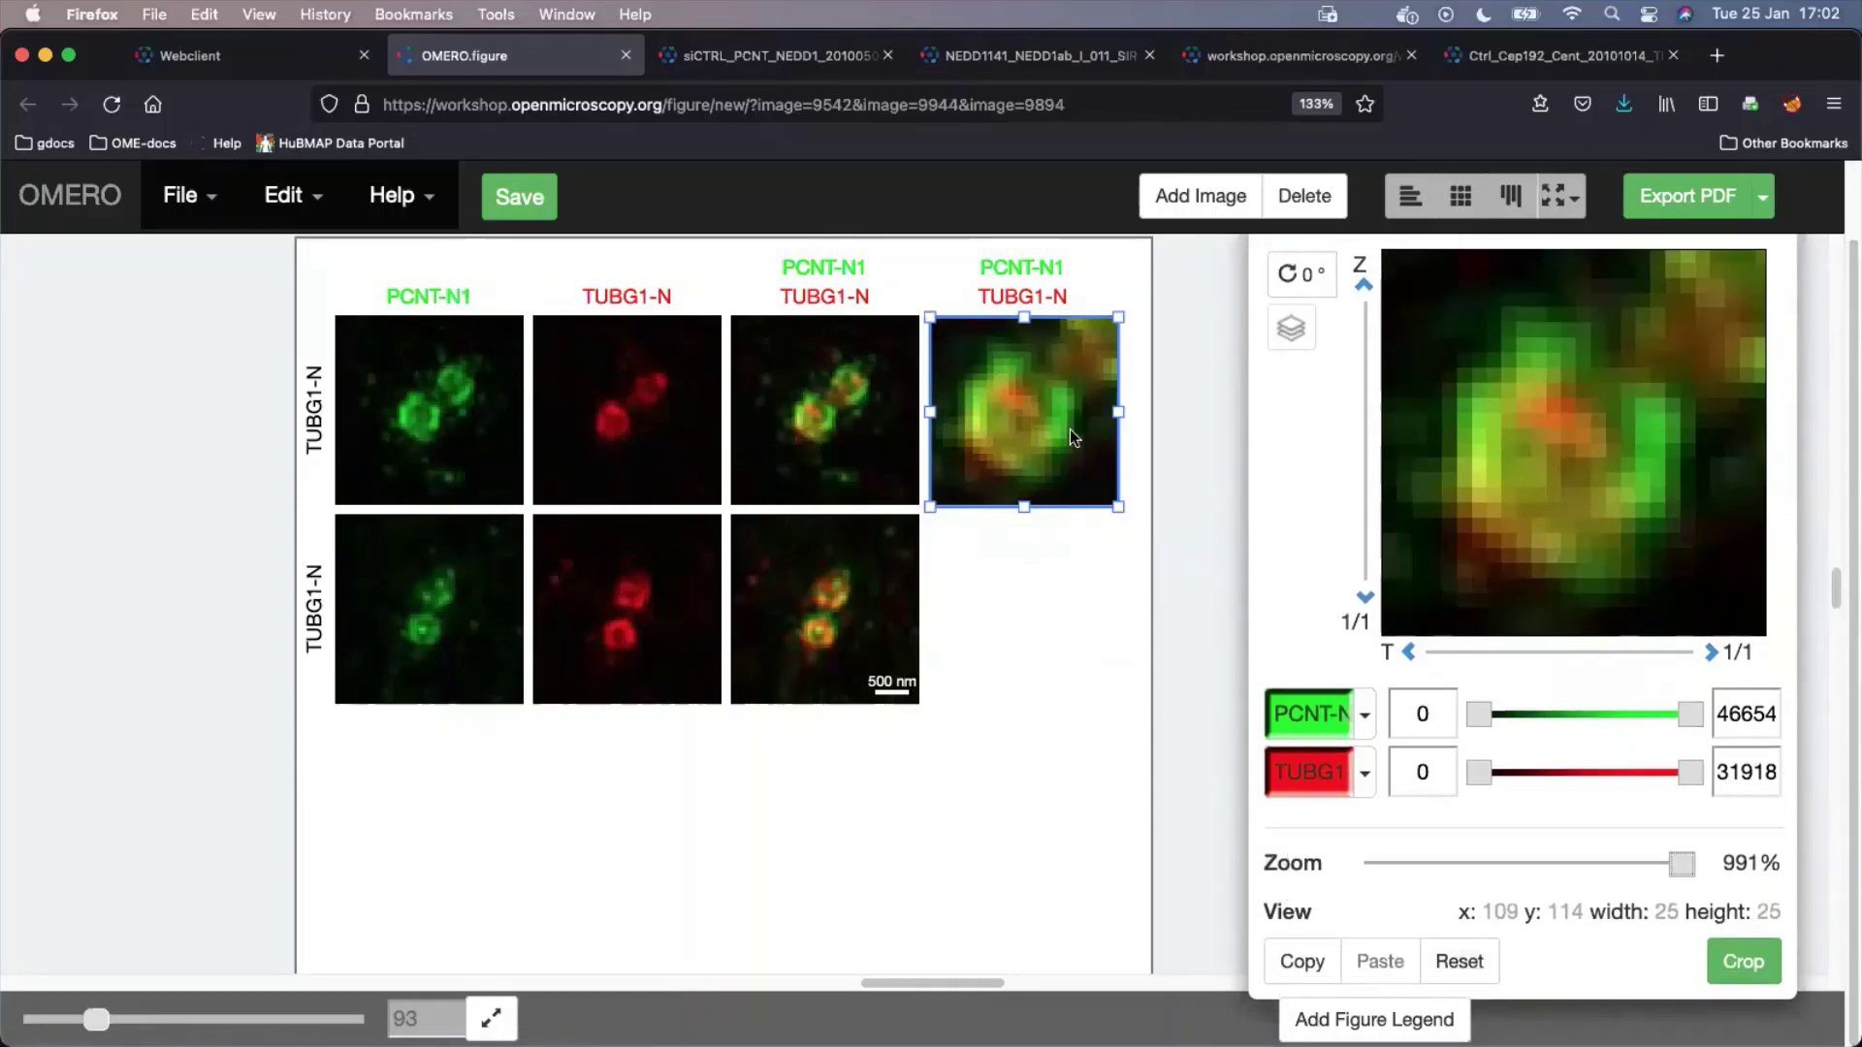
left_click(1310, 963)
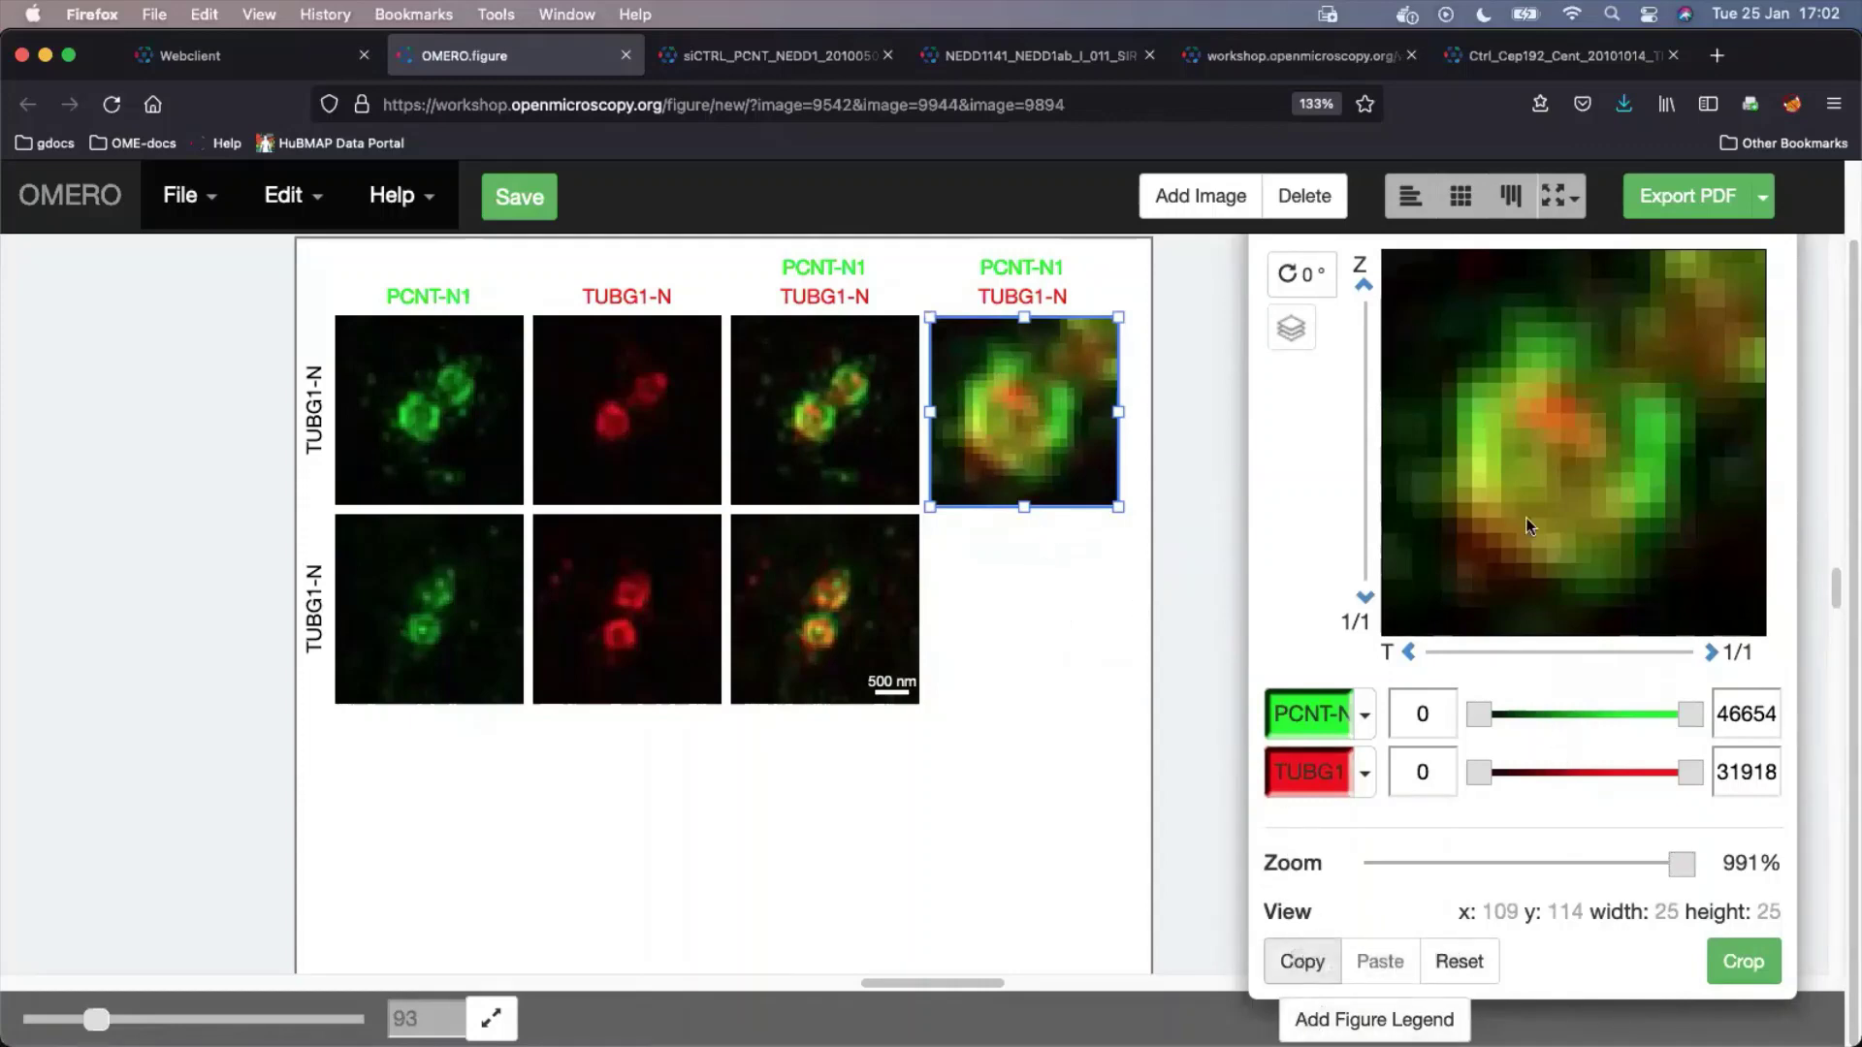
scroll(1620, 429, "up", 2)
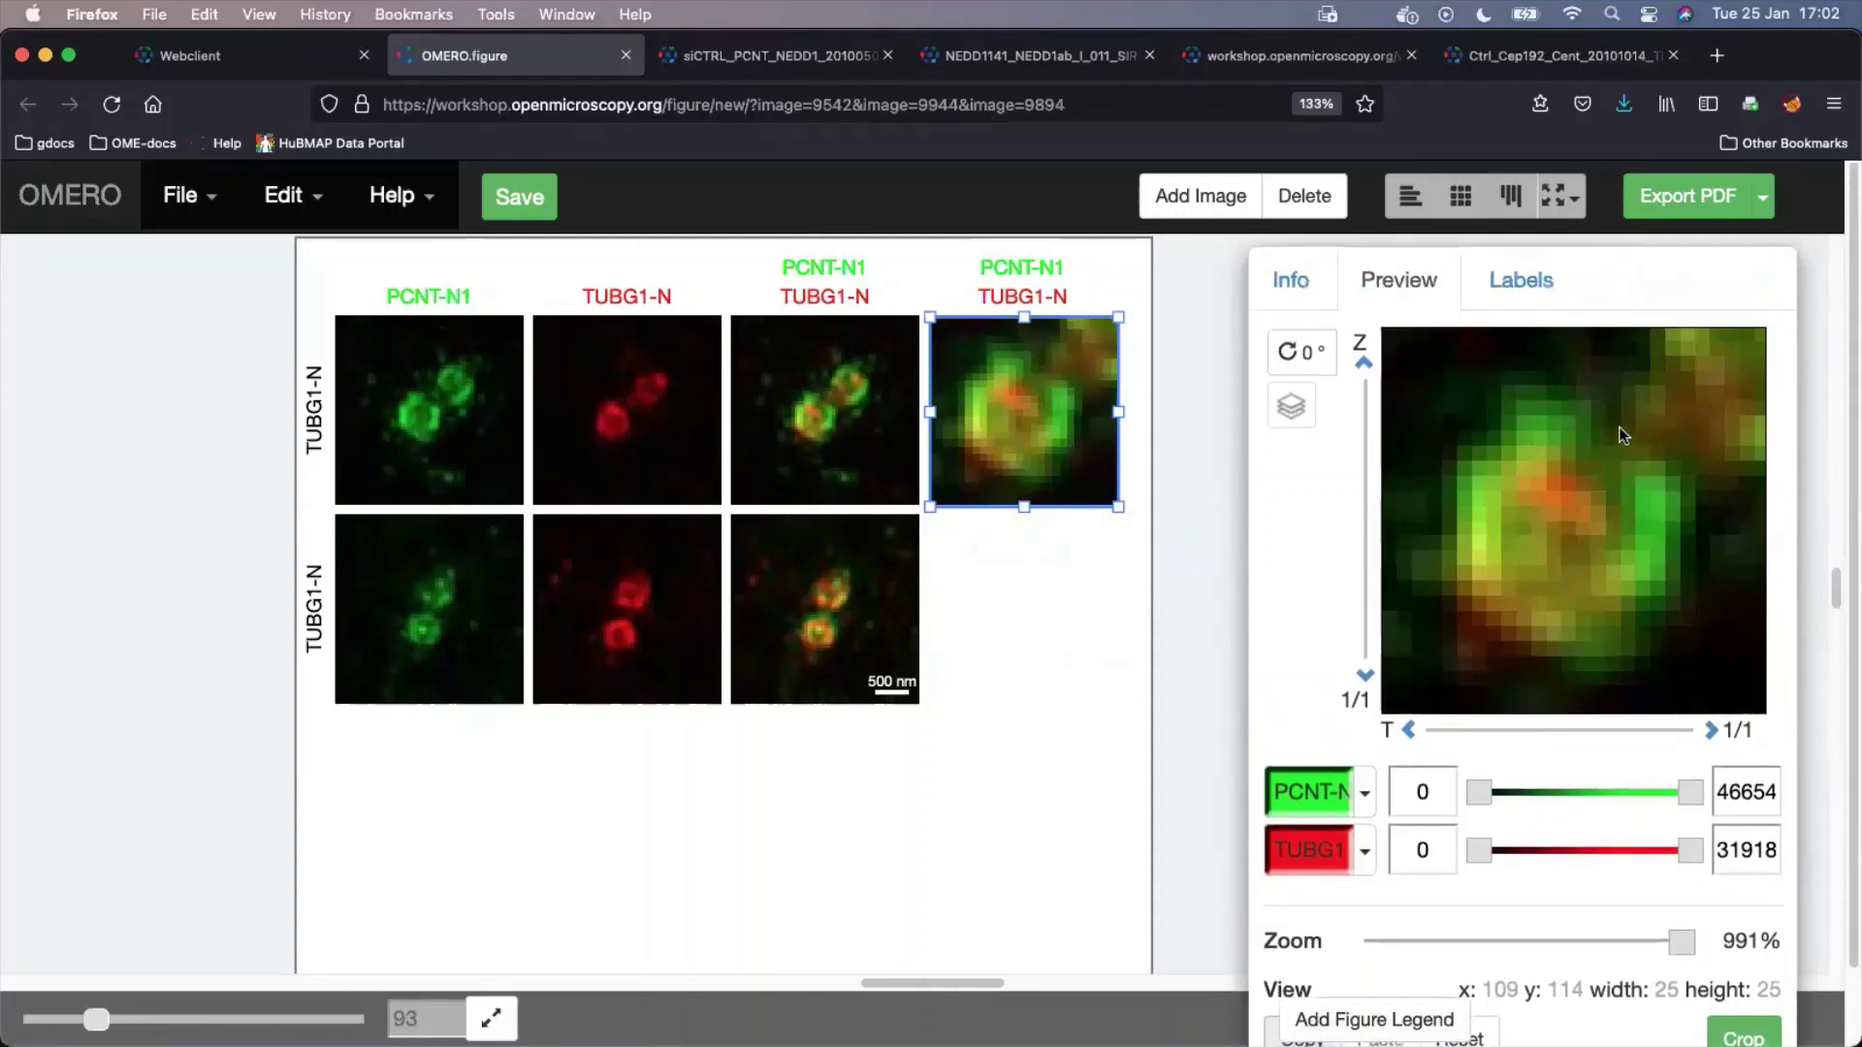
left_click(1532, 289)
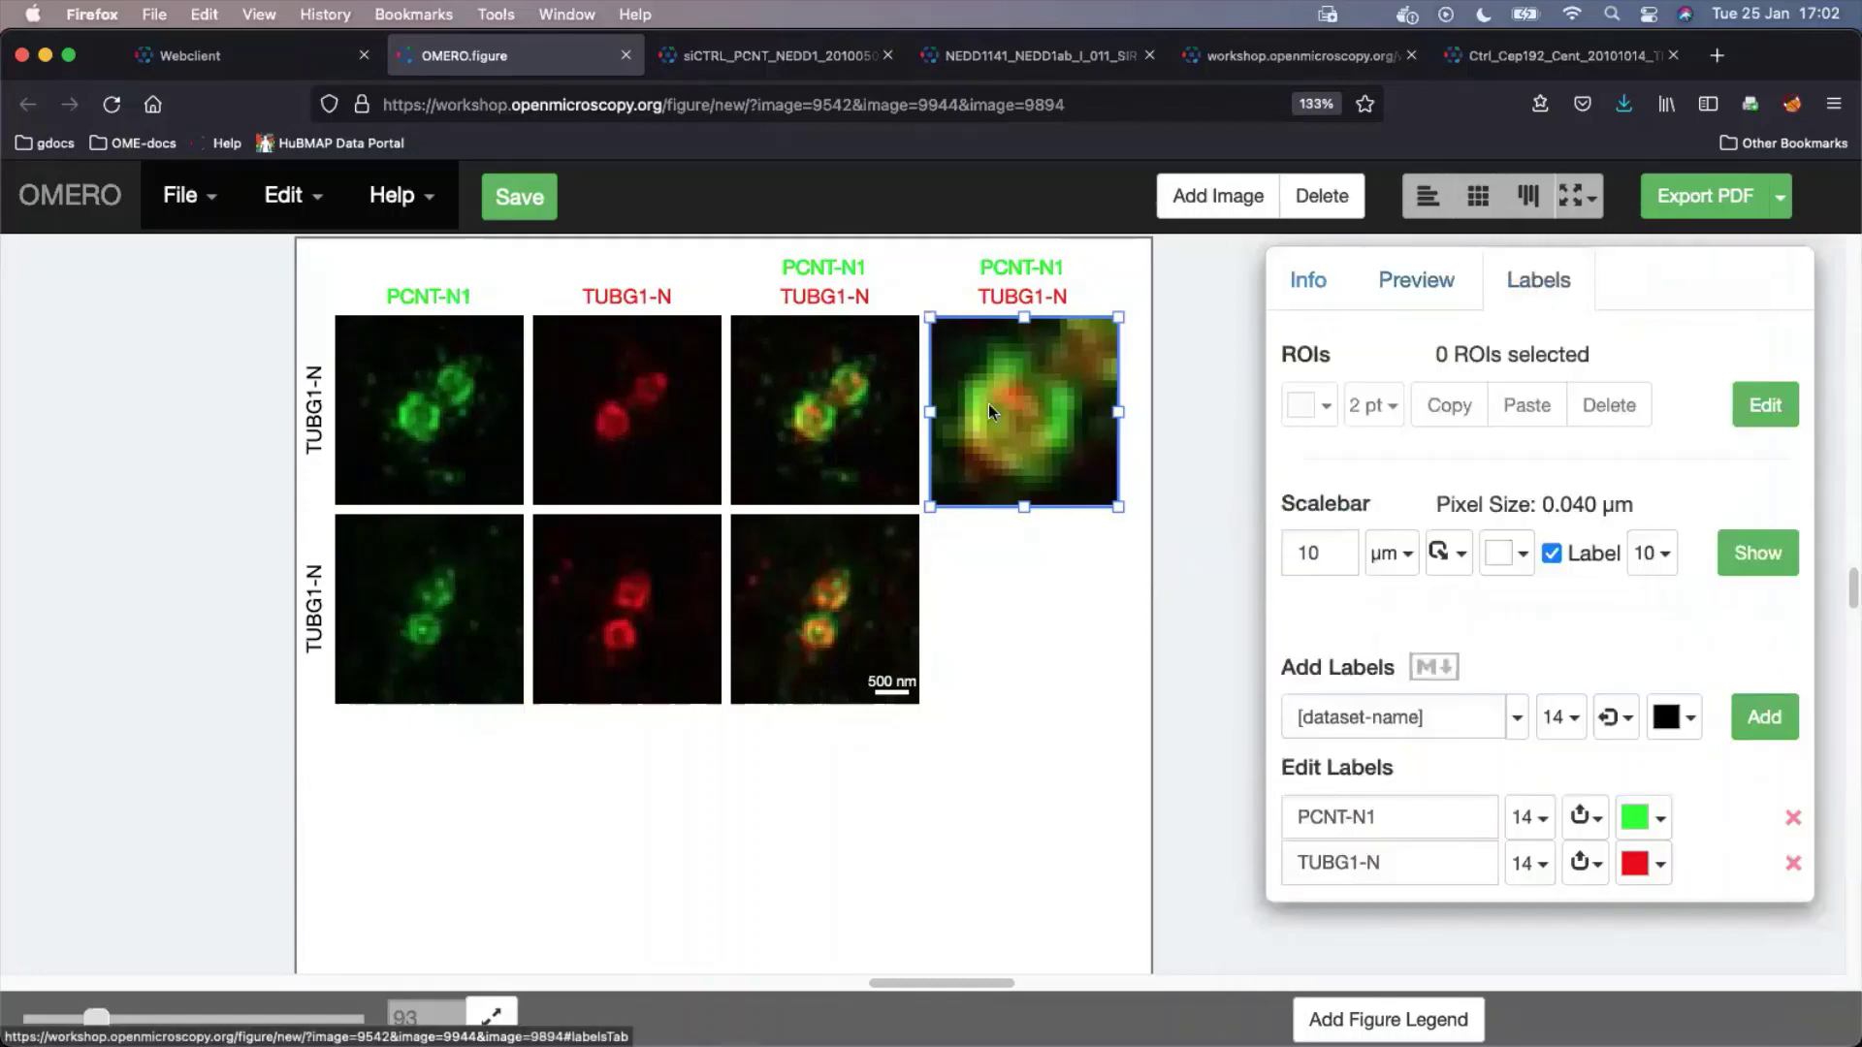
Paste the copied region as a rectangle ROI onto the top-row merged panel in the third column
left_click(888, 401)
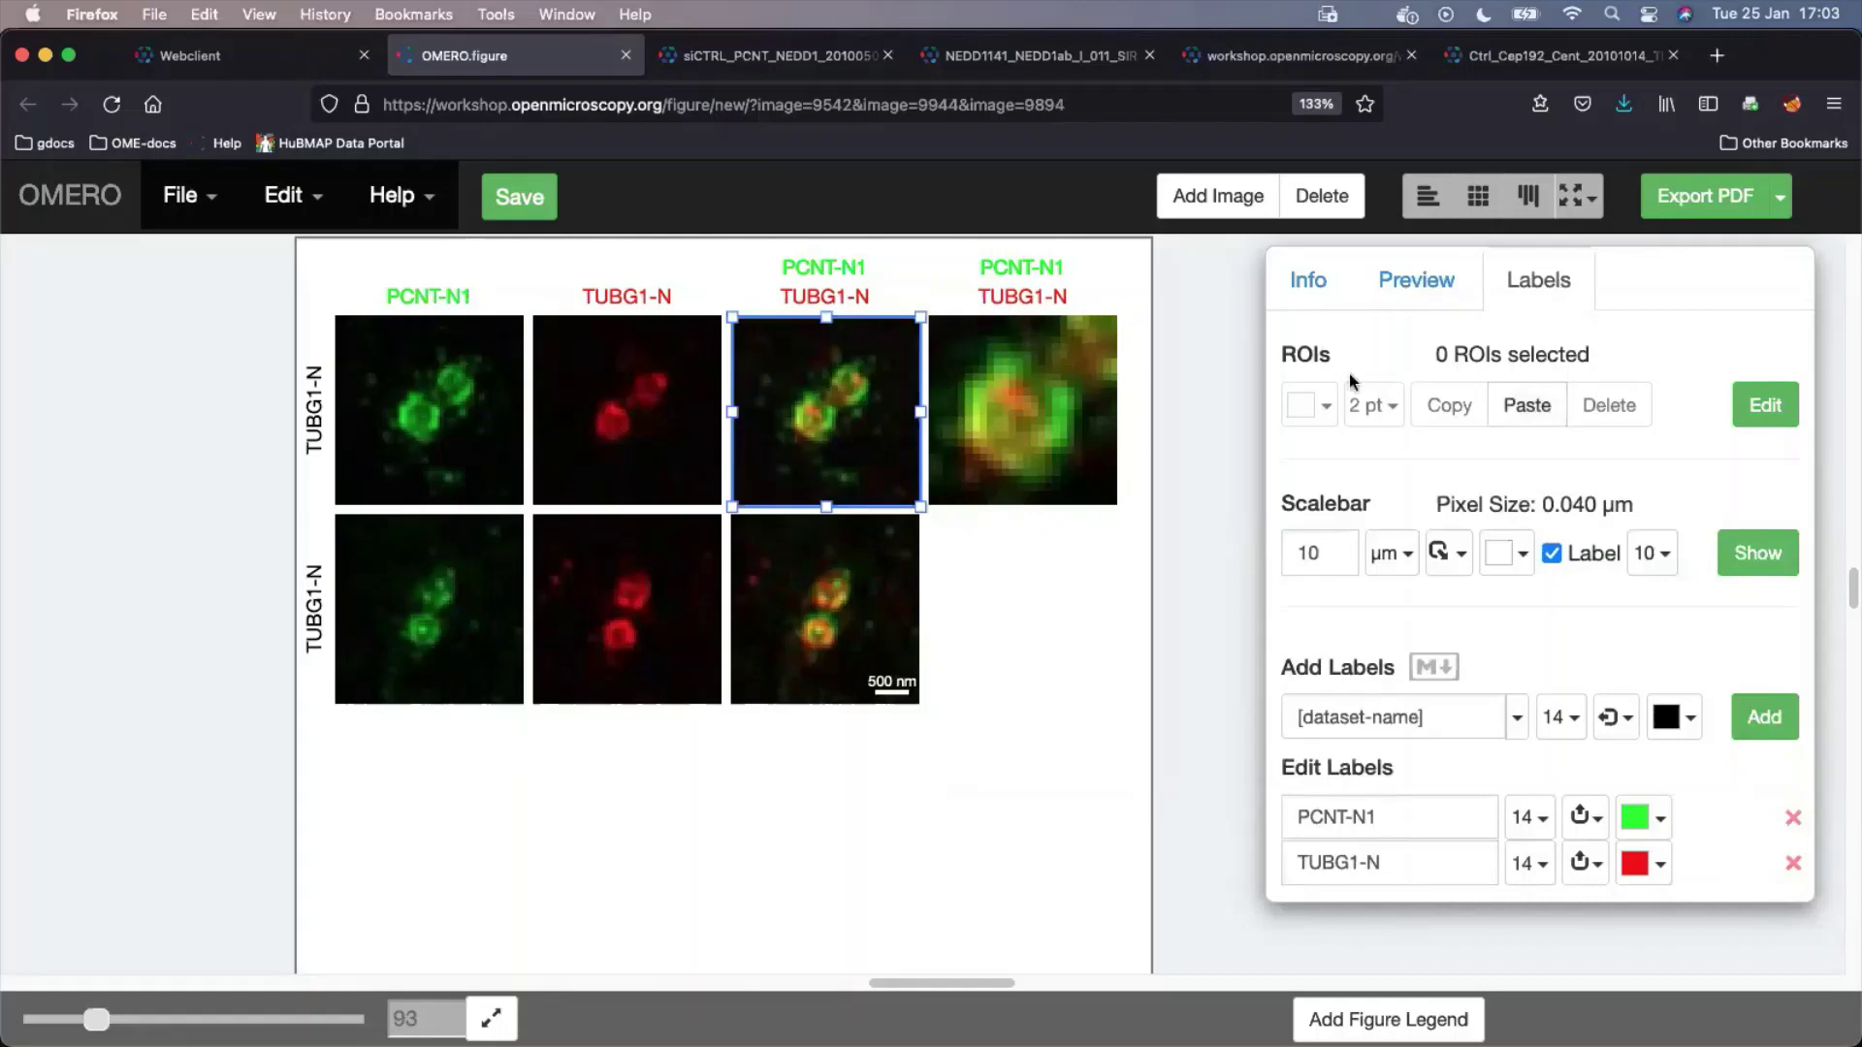
left_click(1526, 405)
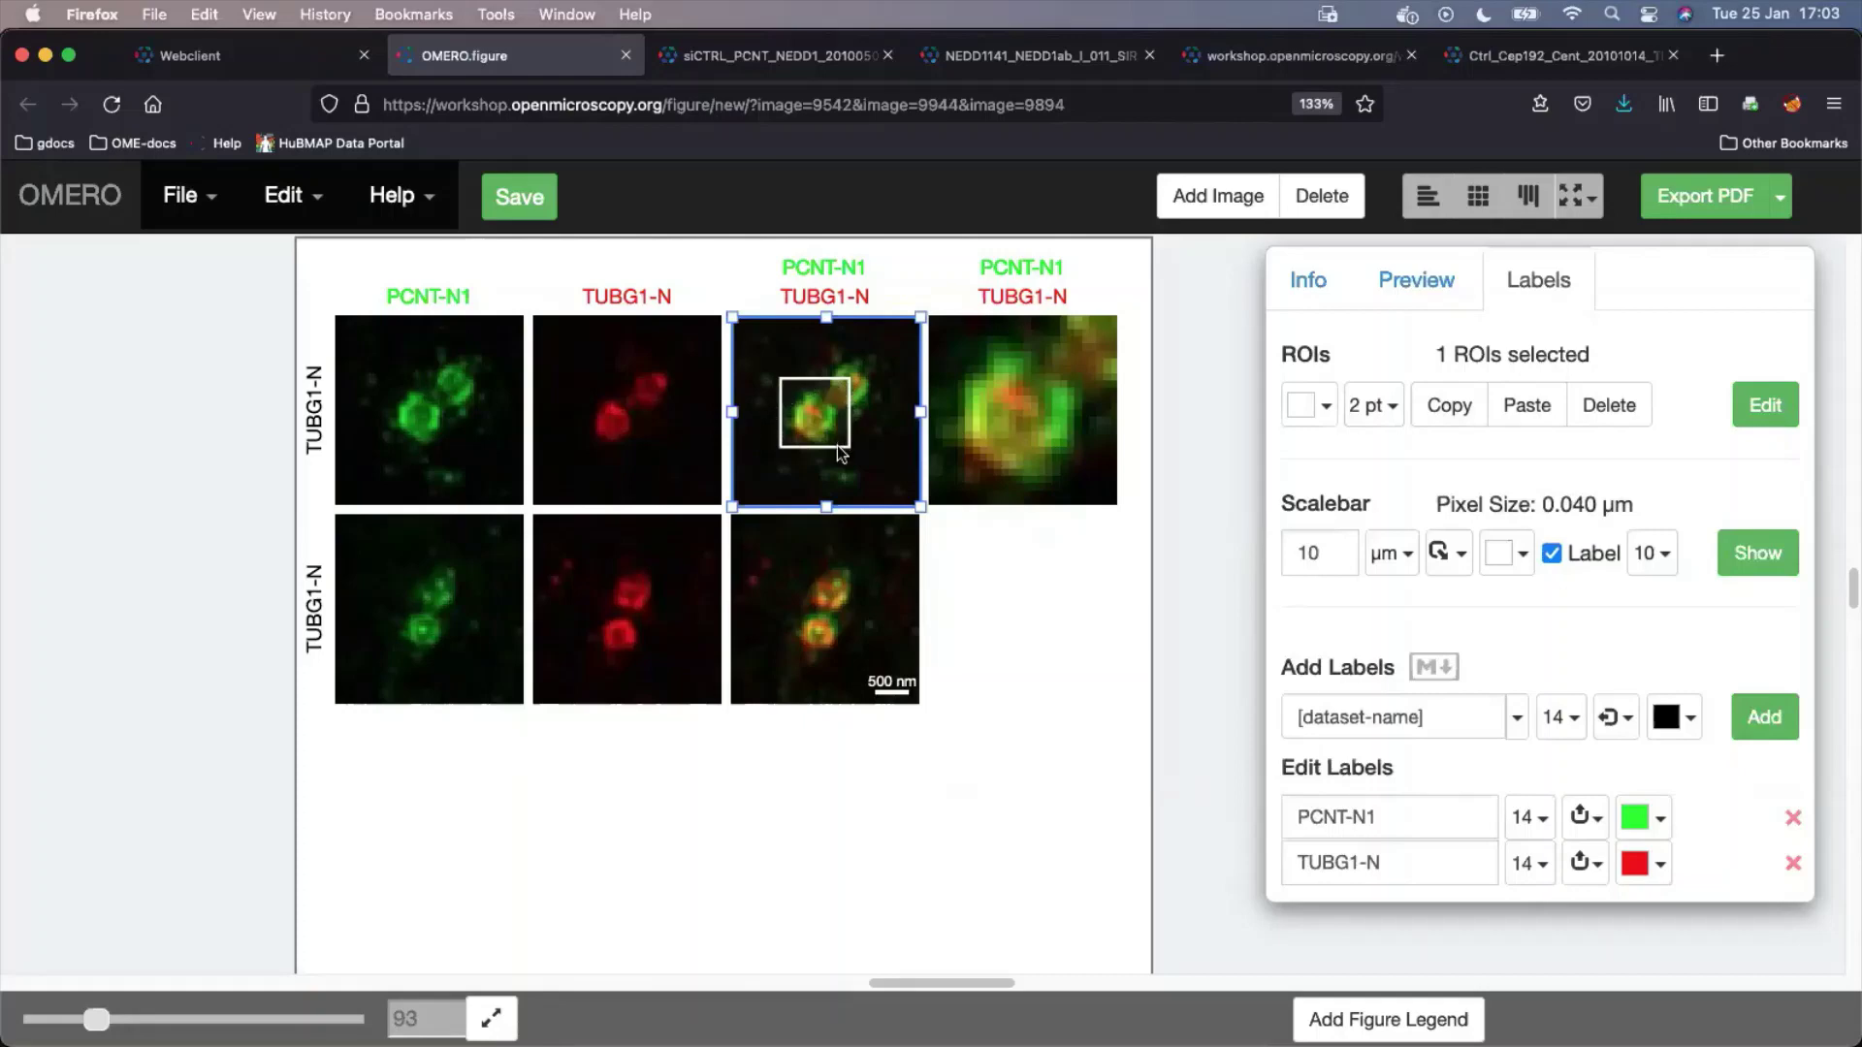
Add a 100 nm scalebar with its label to the zoomed fourth-column panel
left_click(1018, 469)
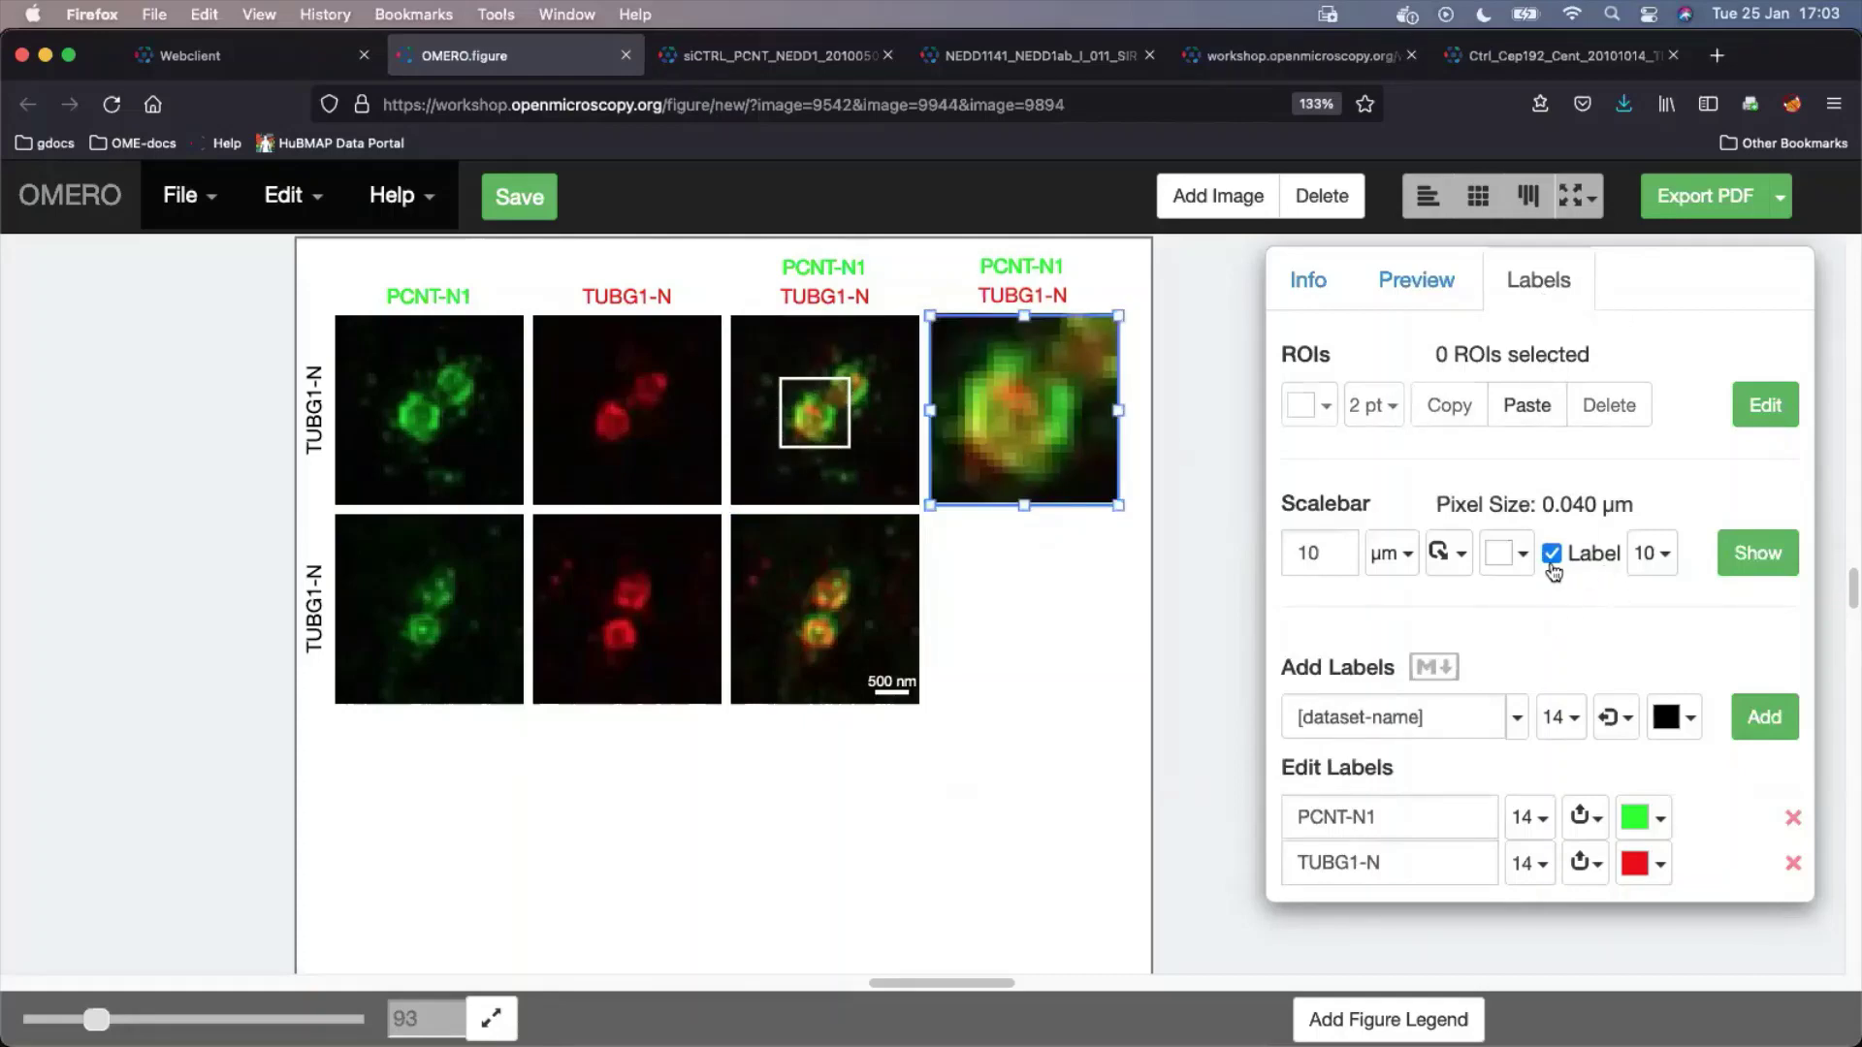
left_click(1322, 551)
key("BackSpace")
key("BackSpace")
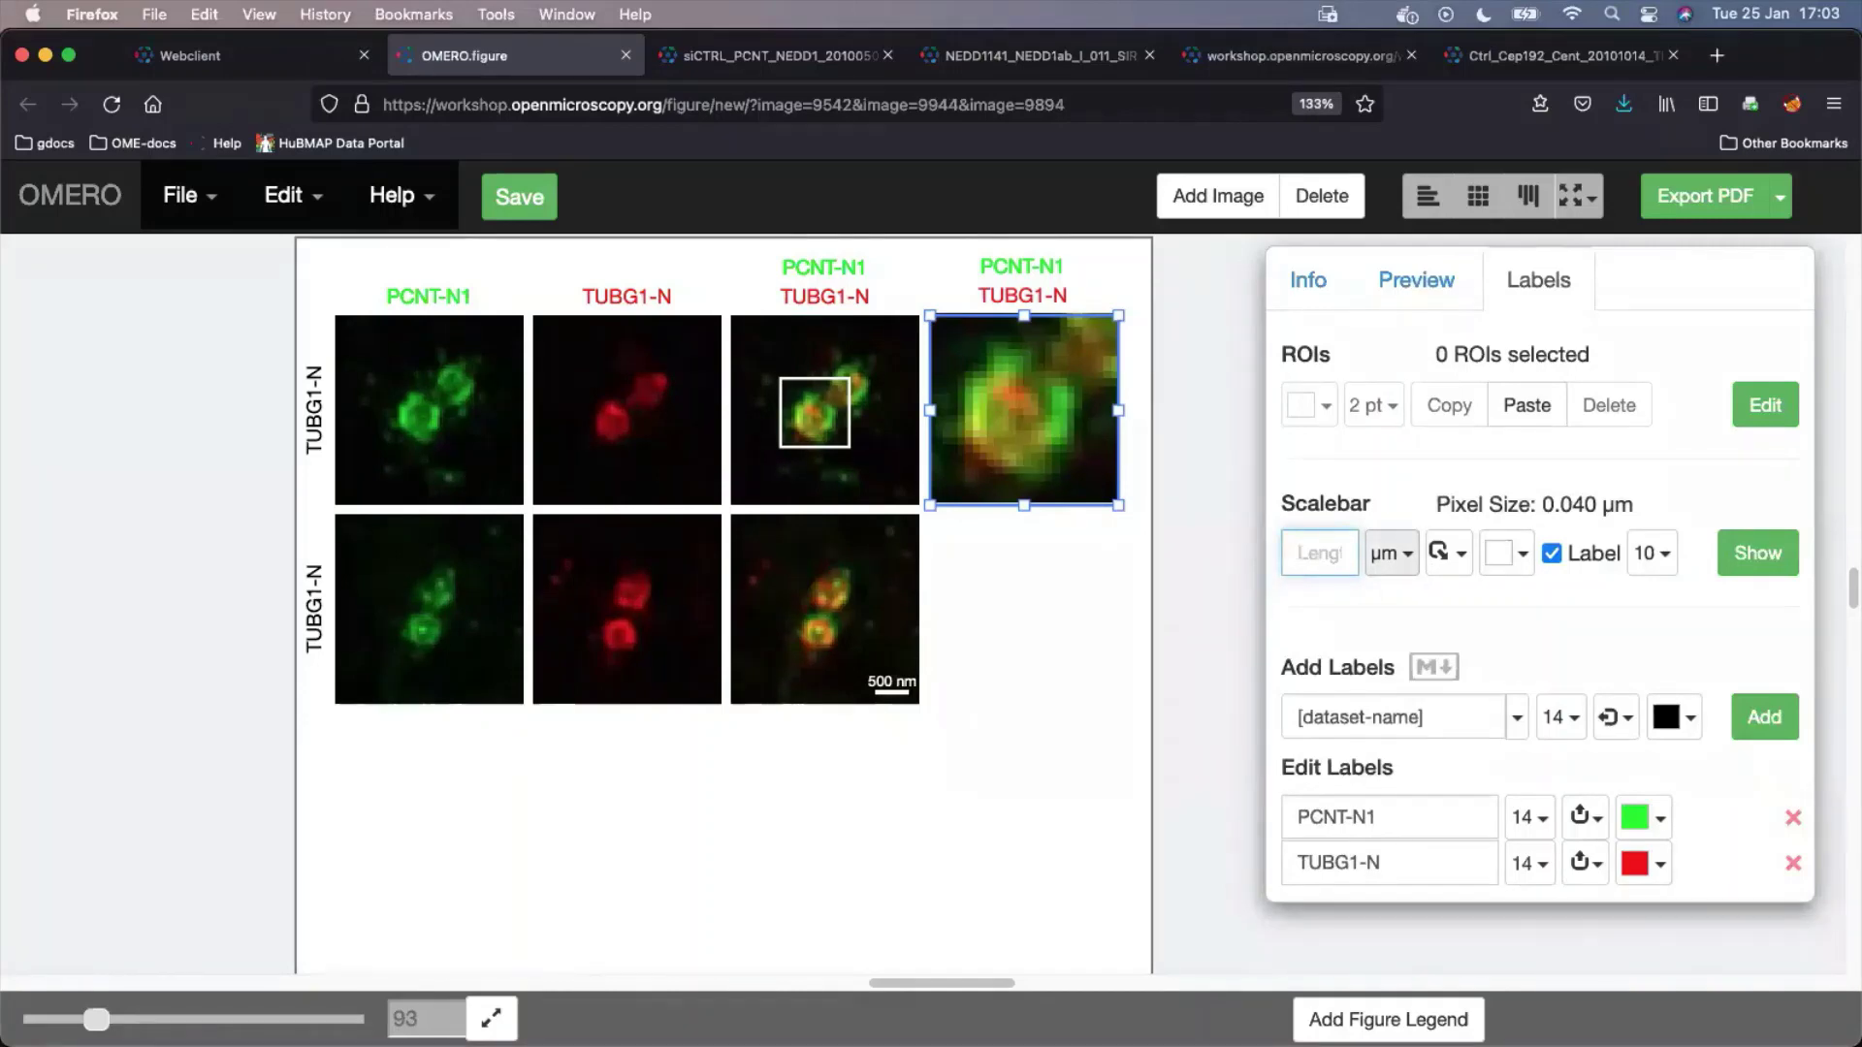
type("100")
left_click(1394, 555)
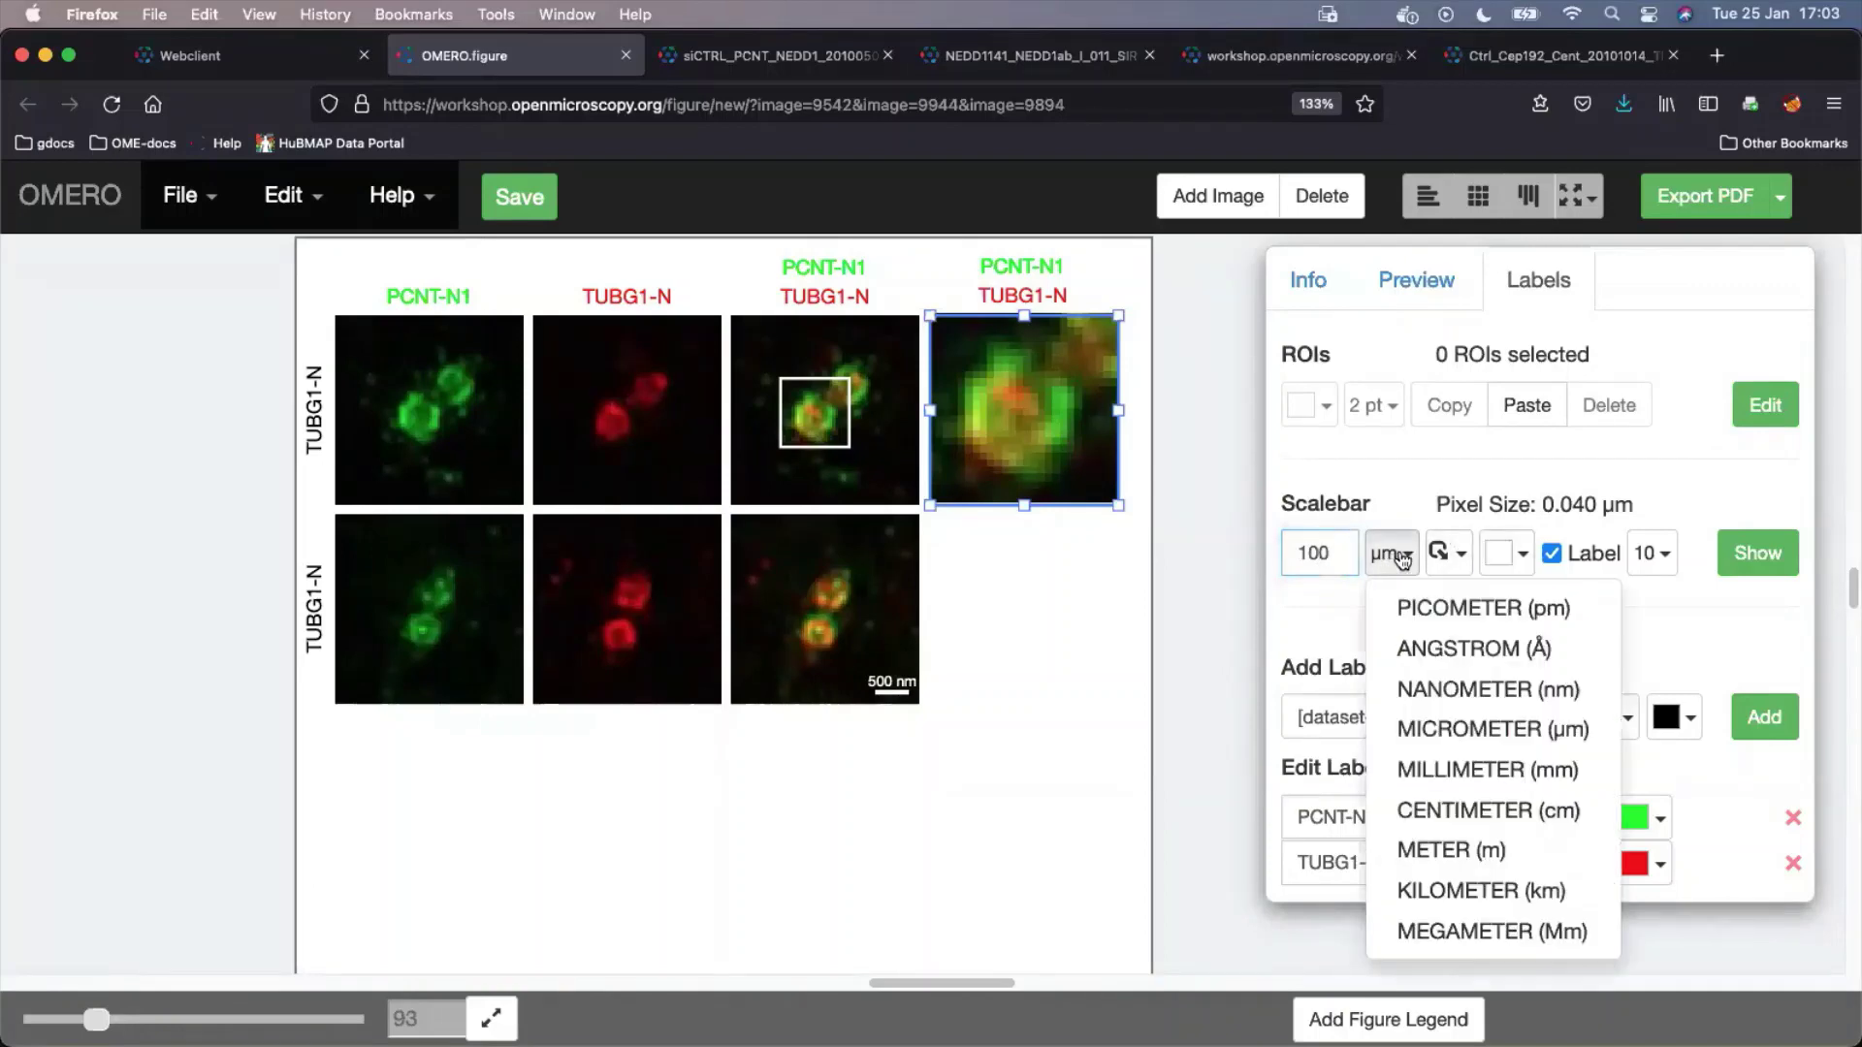
left_click(1483, 691)
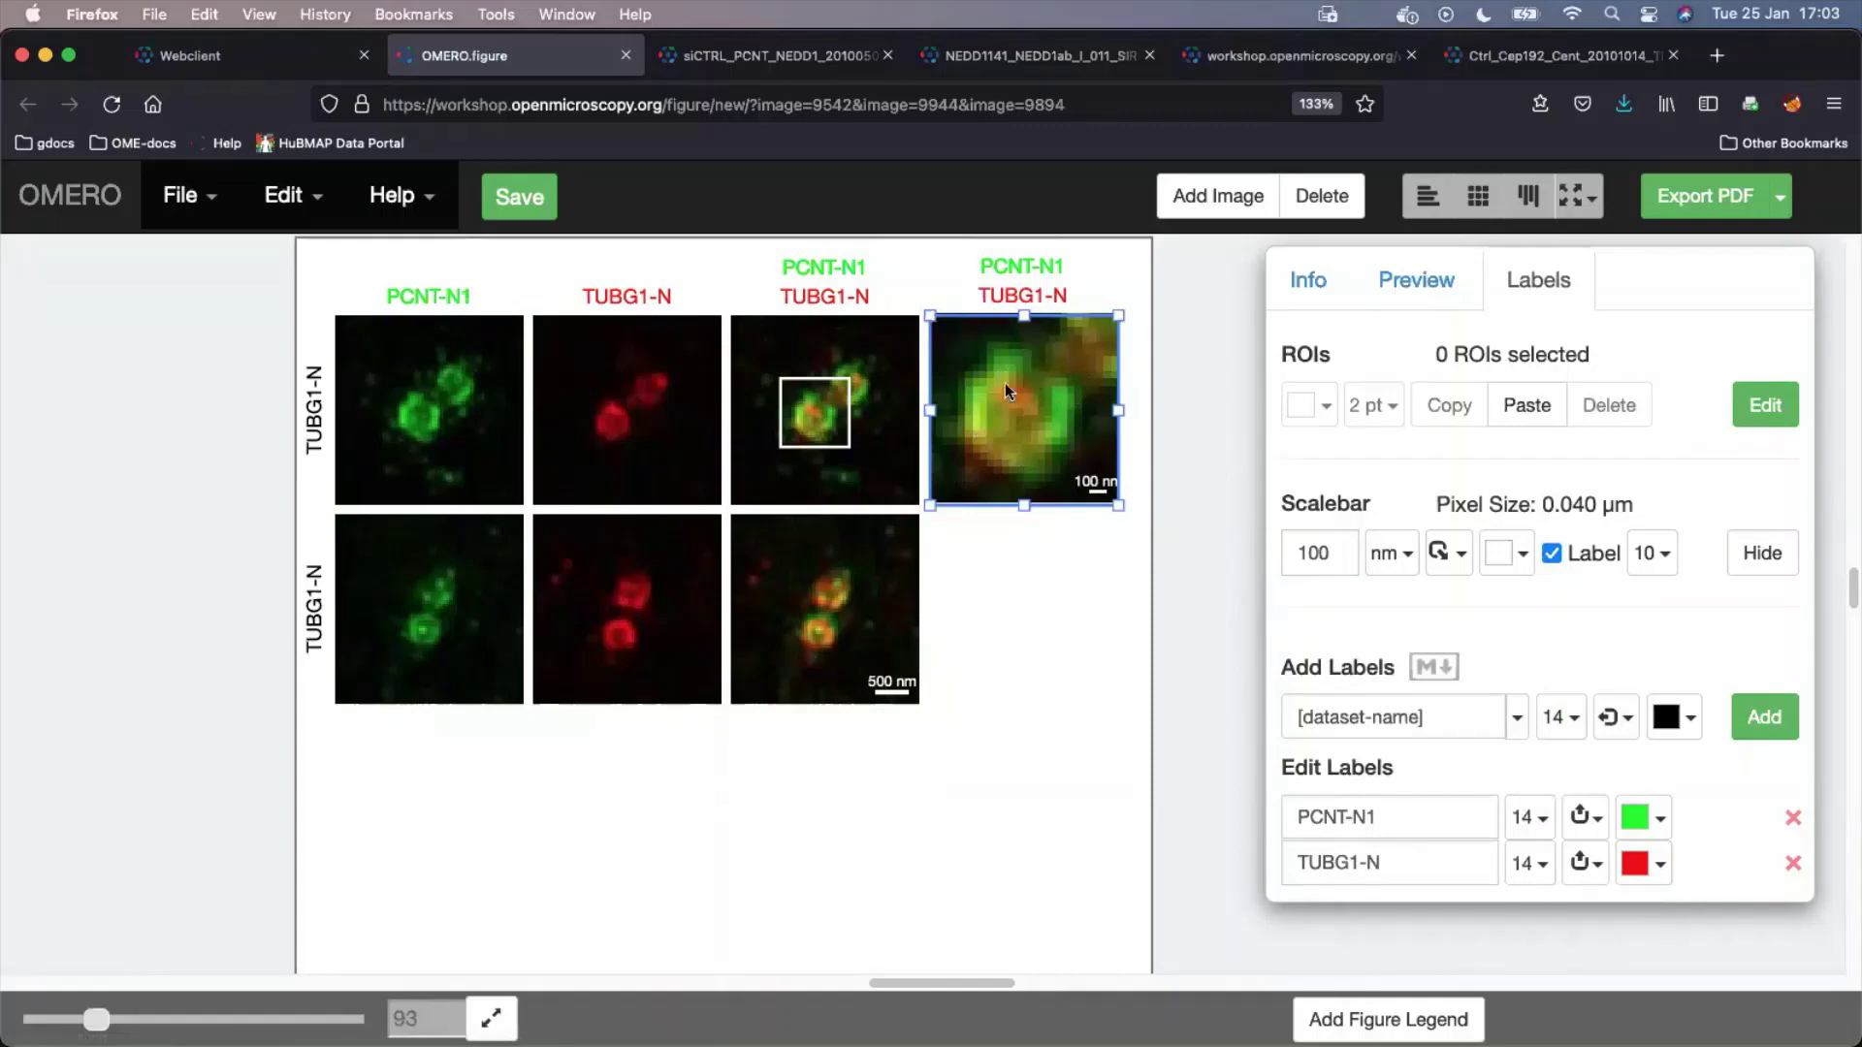
scroll(1036, 601, "down", 2)
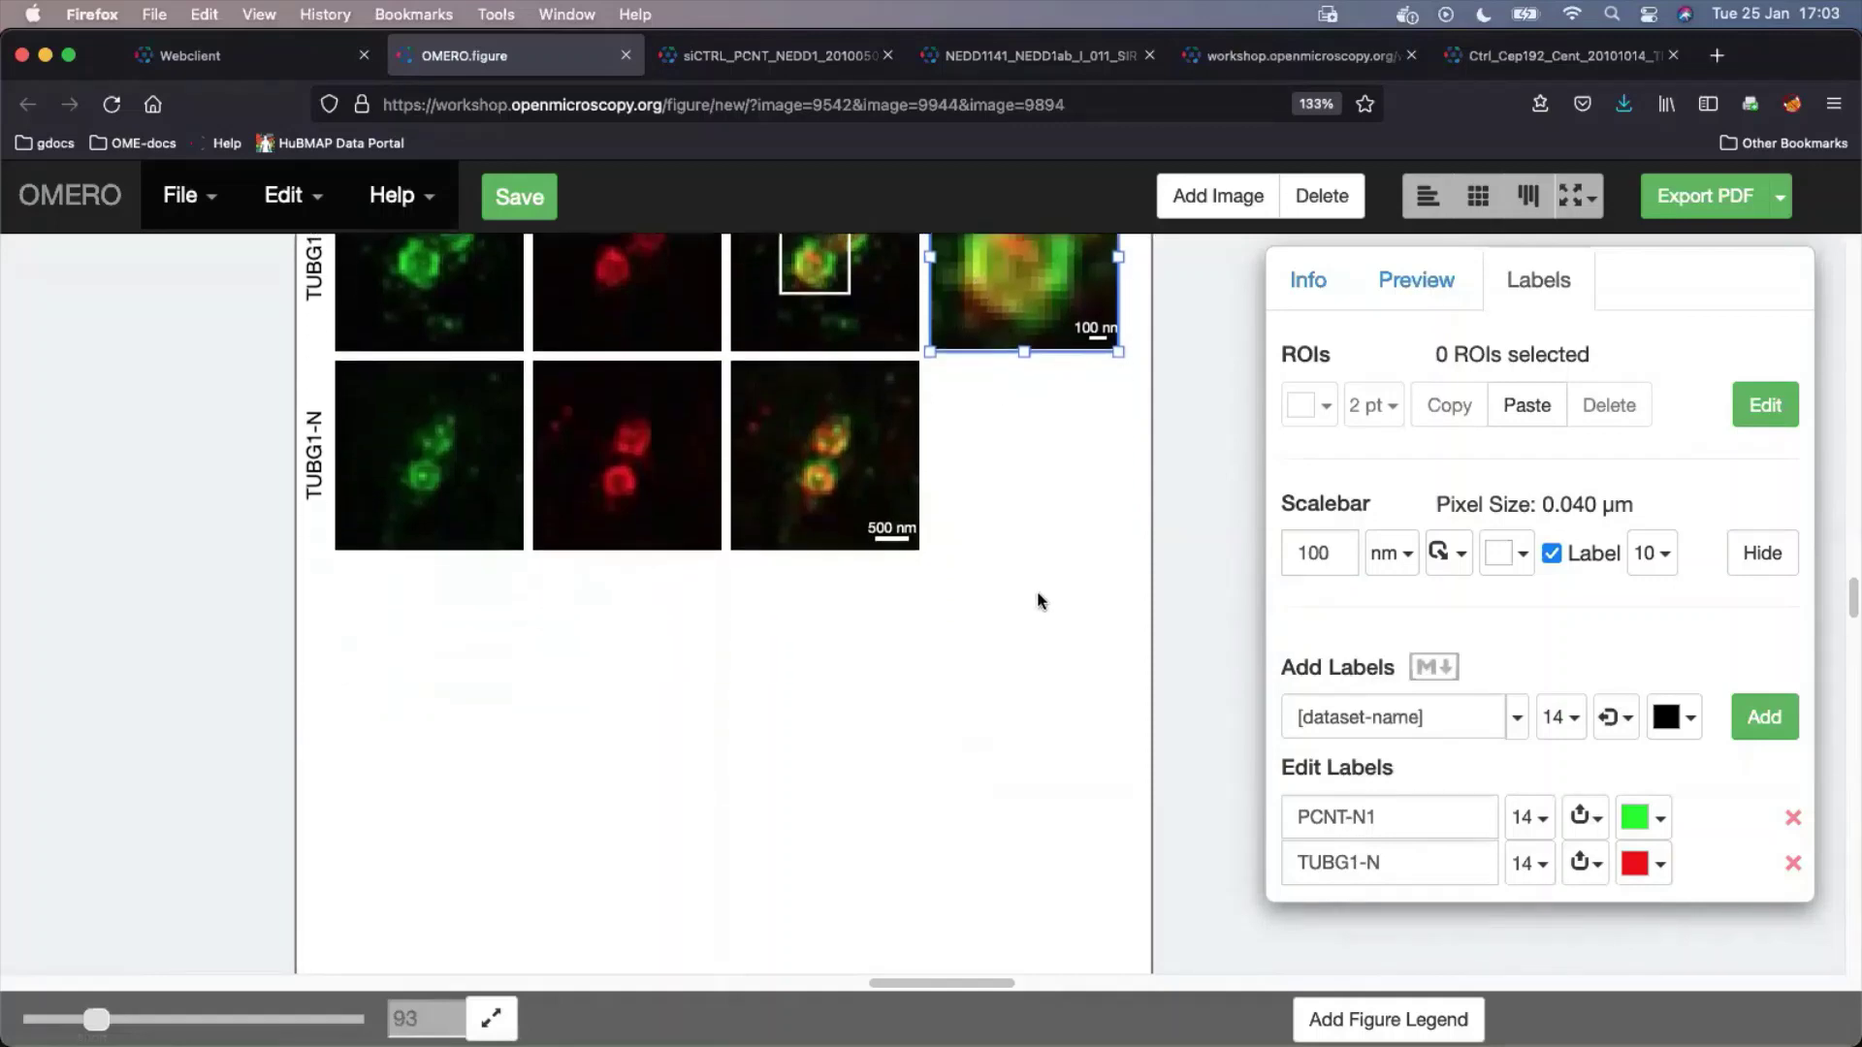
scroll(1036, 601, "up", 4)
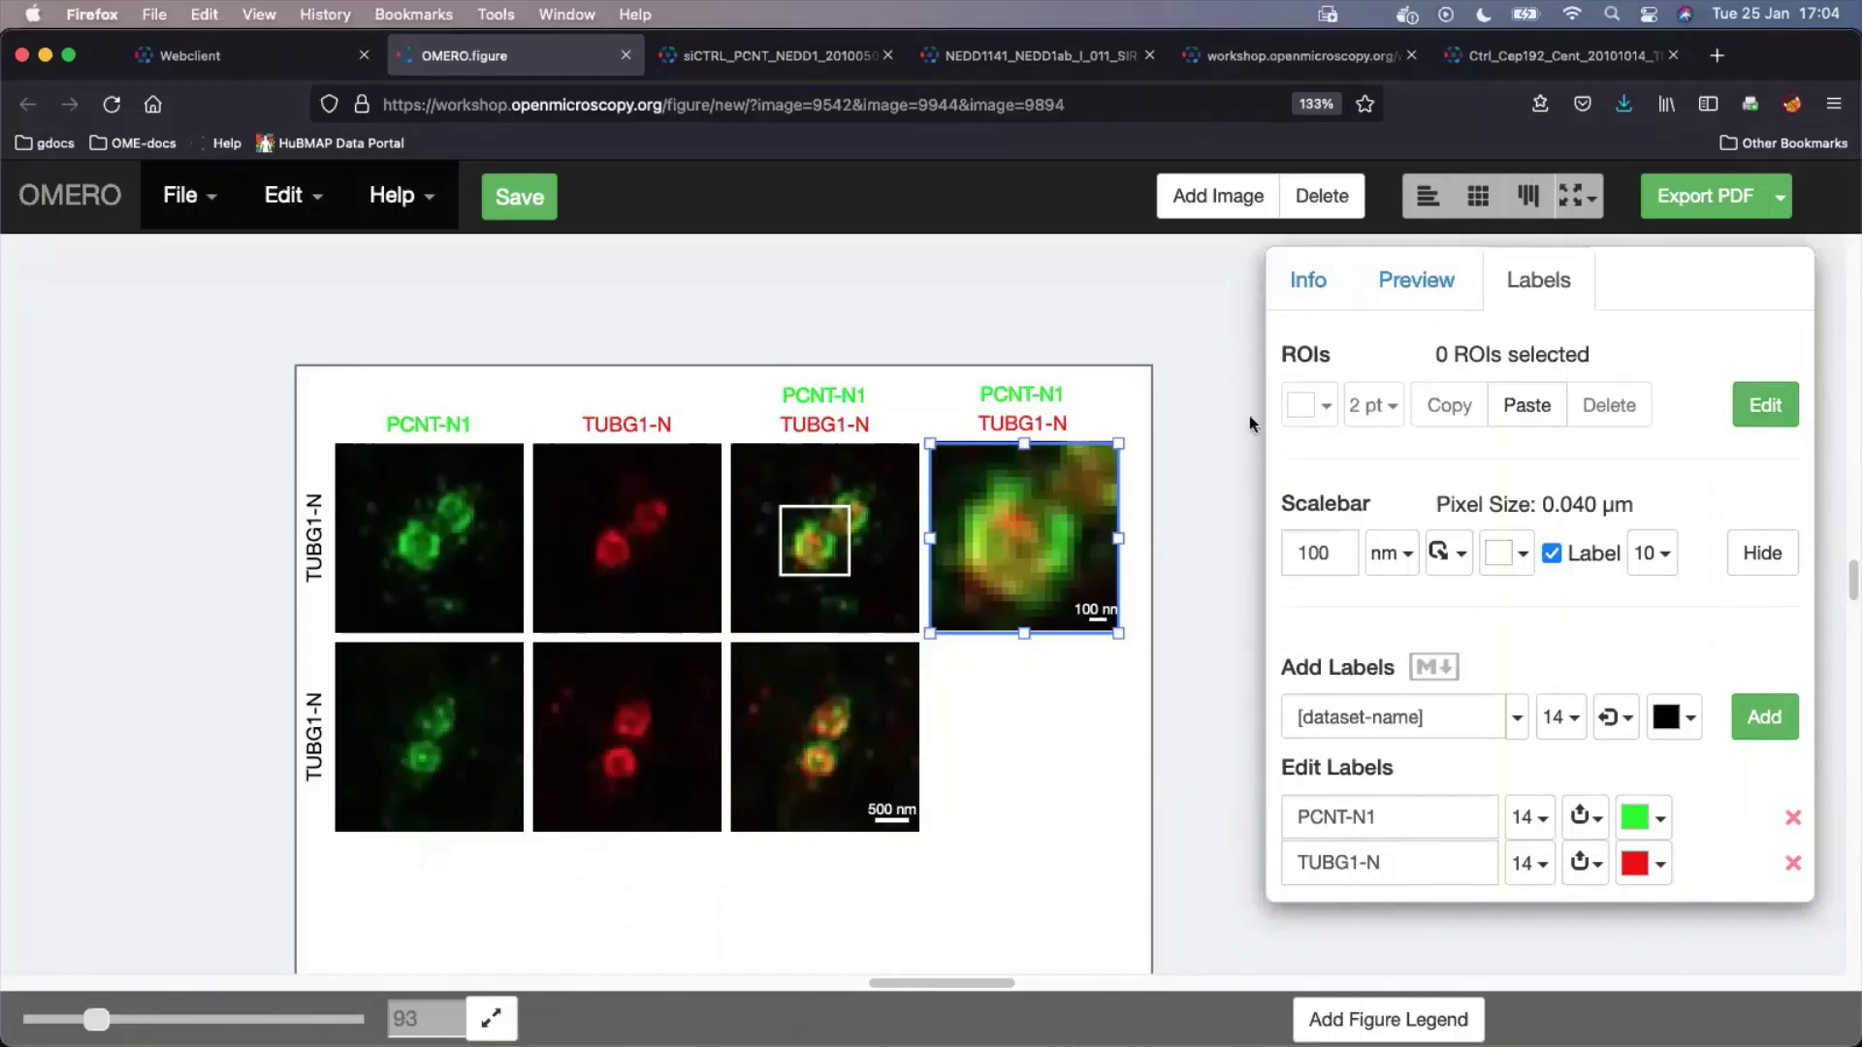
Load the OMERO ROIs for the zoomed fourth-column panel and add the third listed outline to it
left_click(1759, 406)
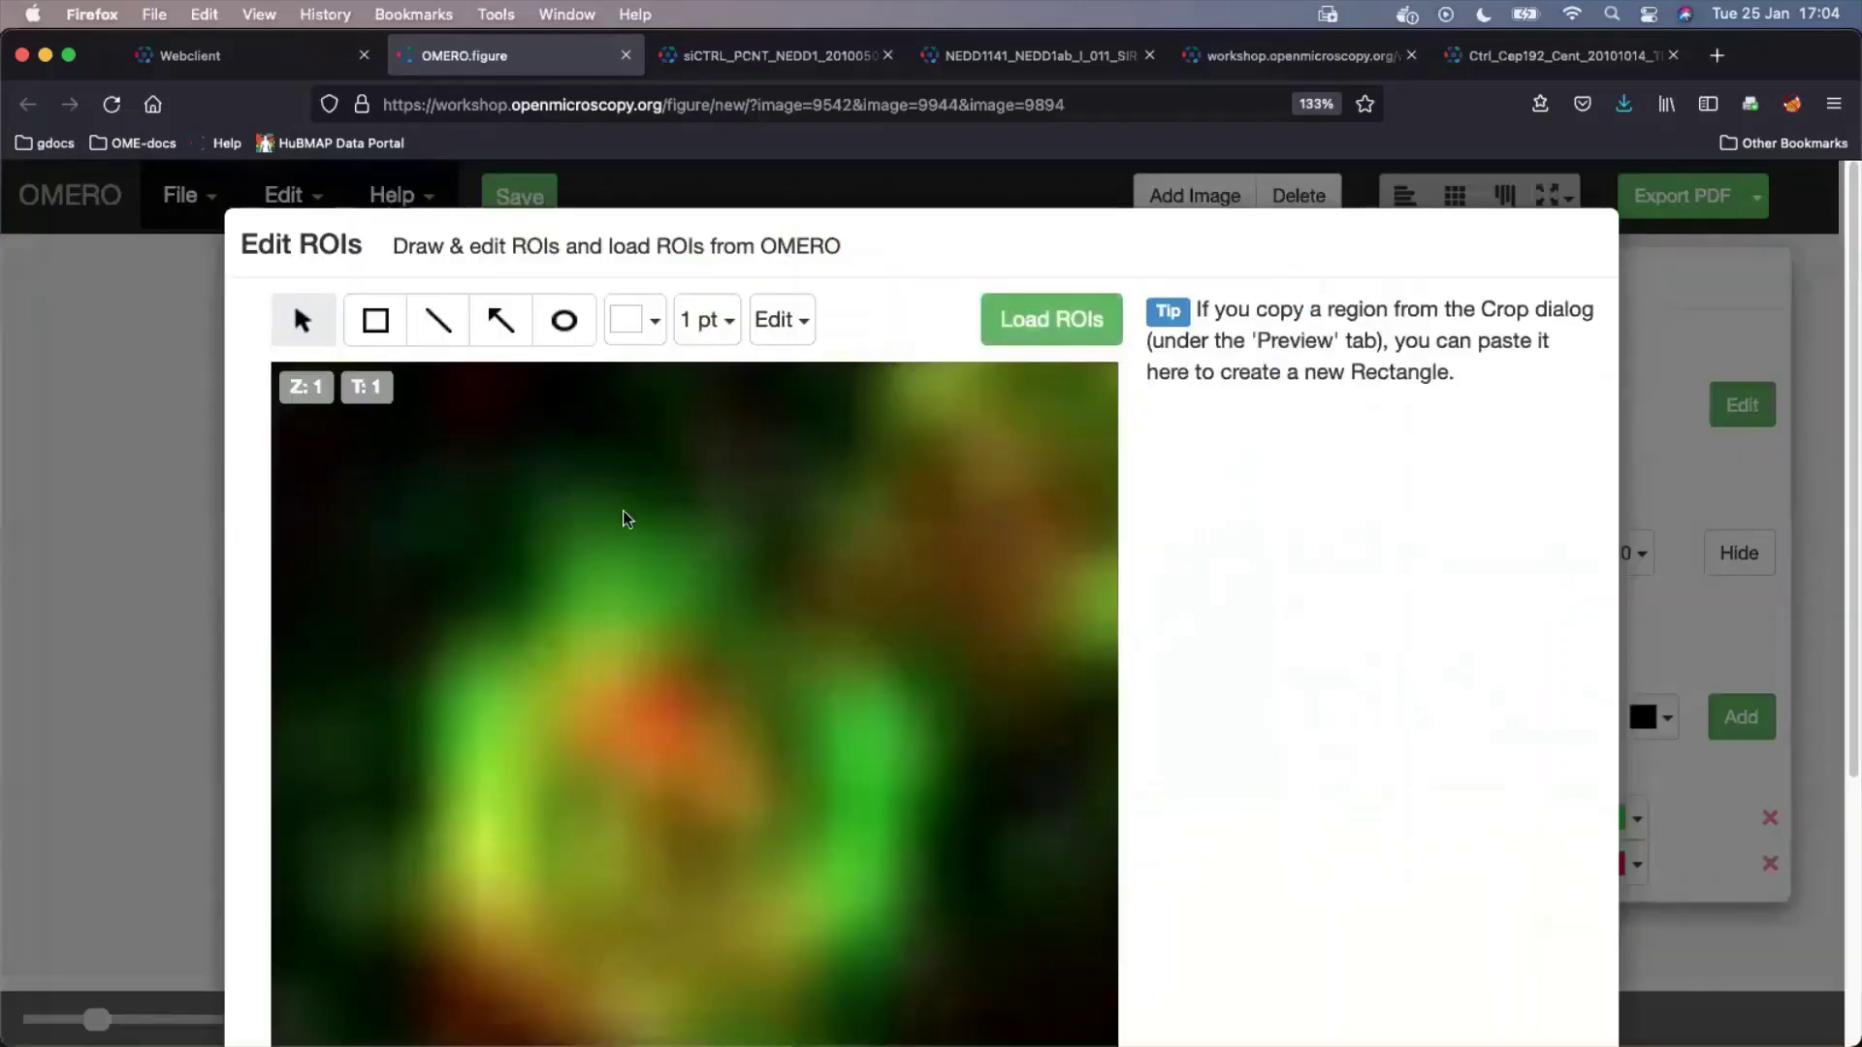
left_click(1036, 340)
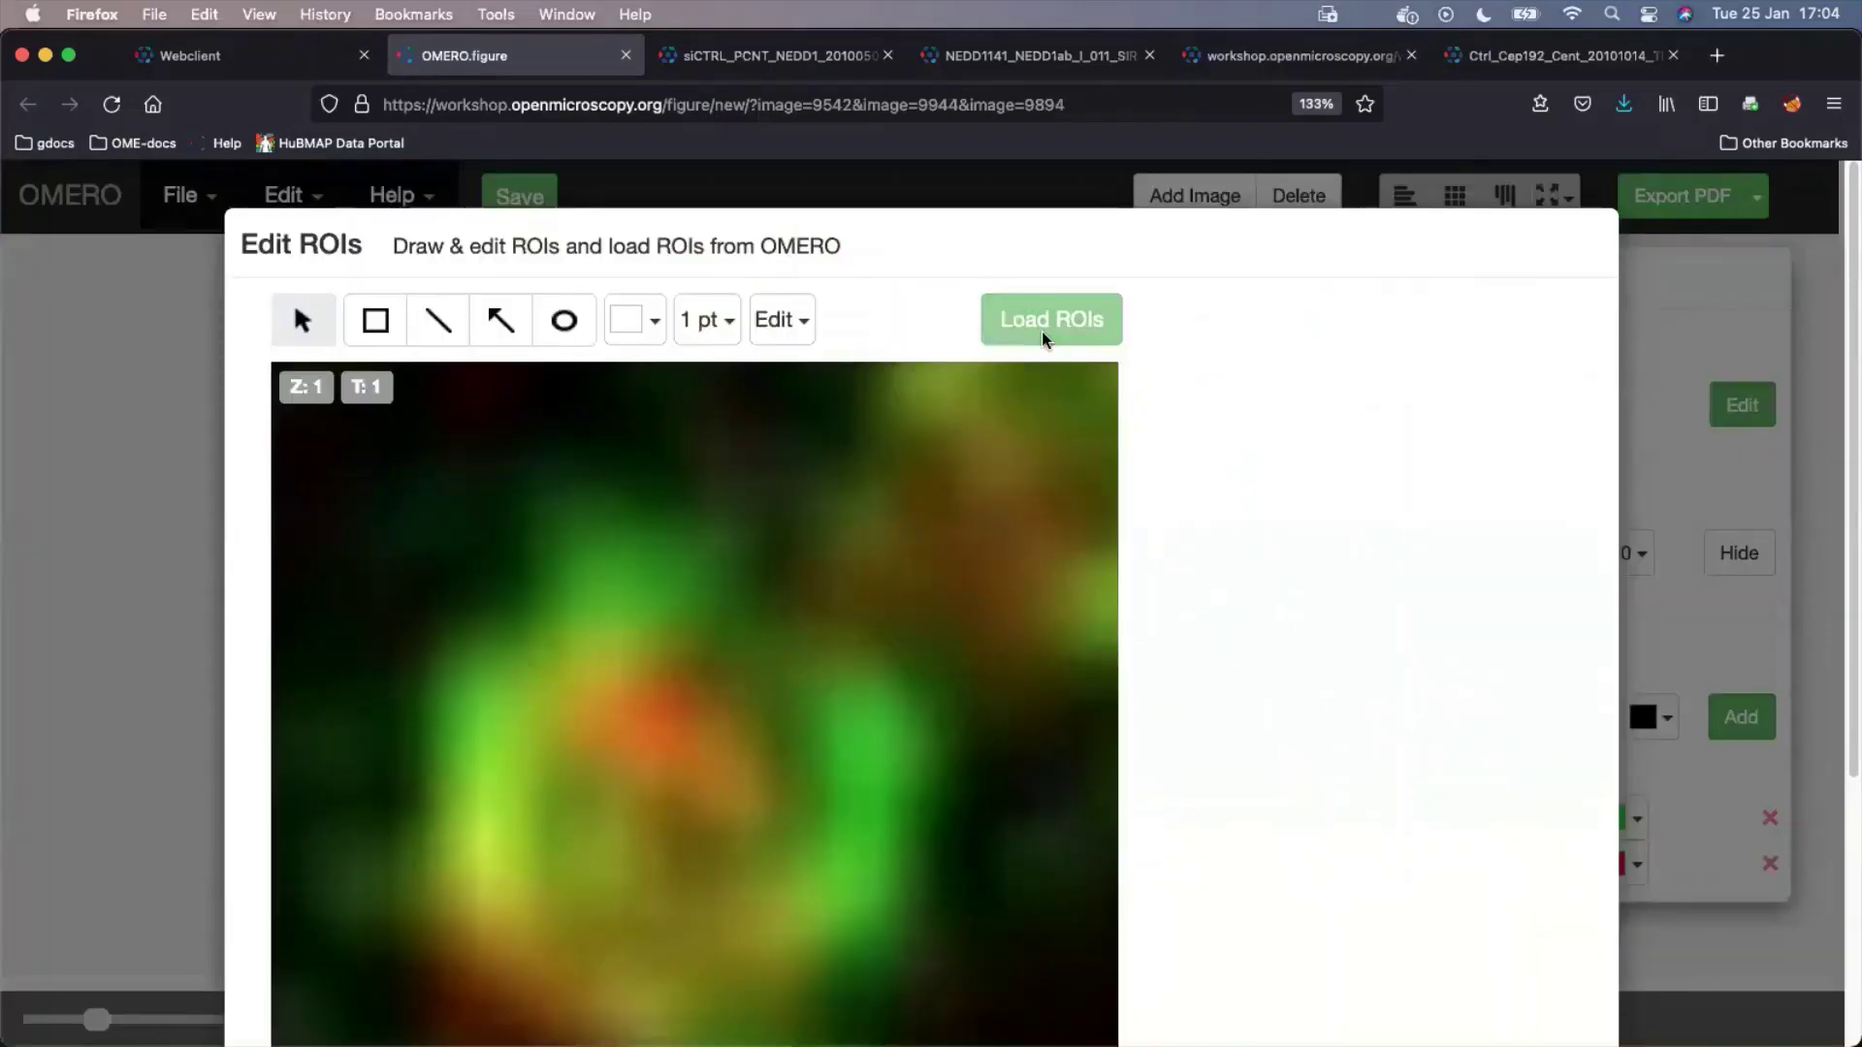
left_click(1457, 433)
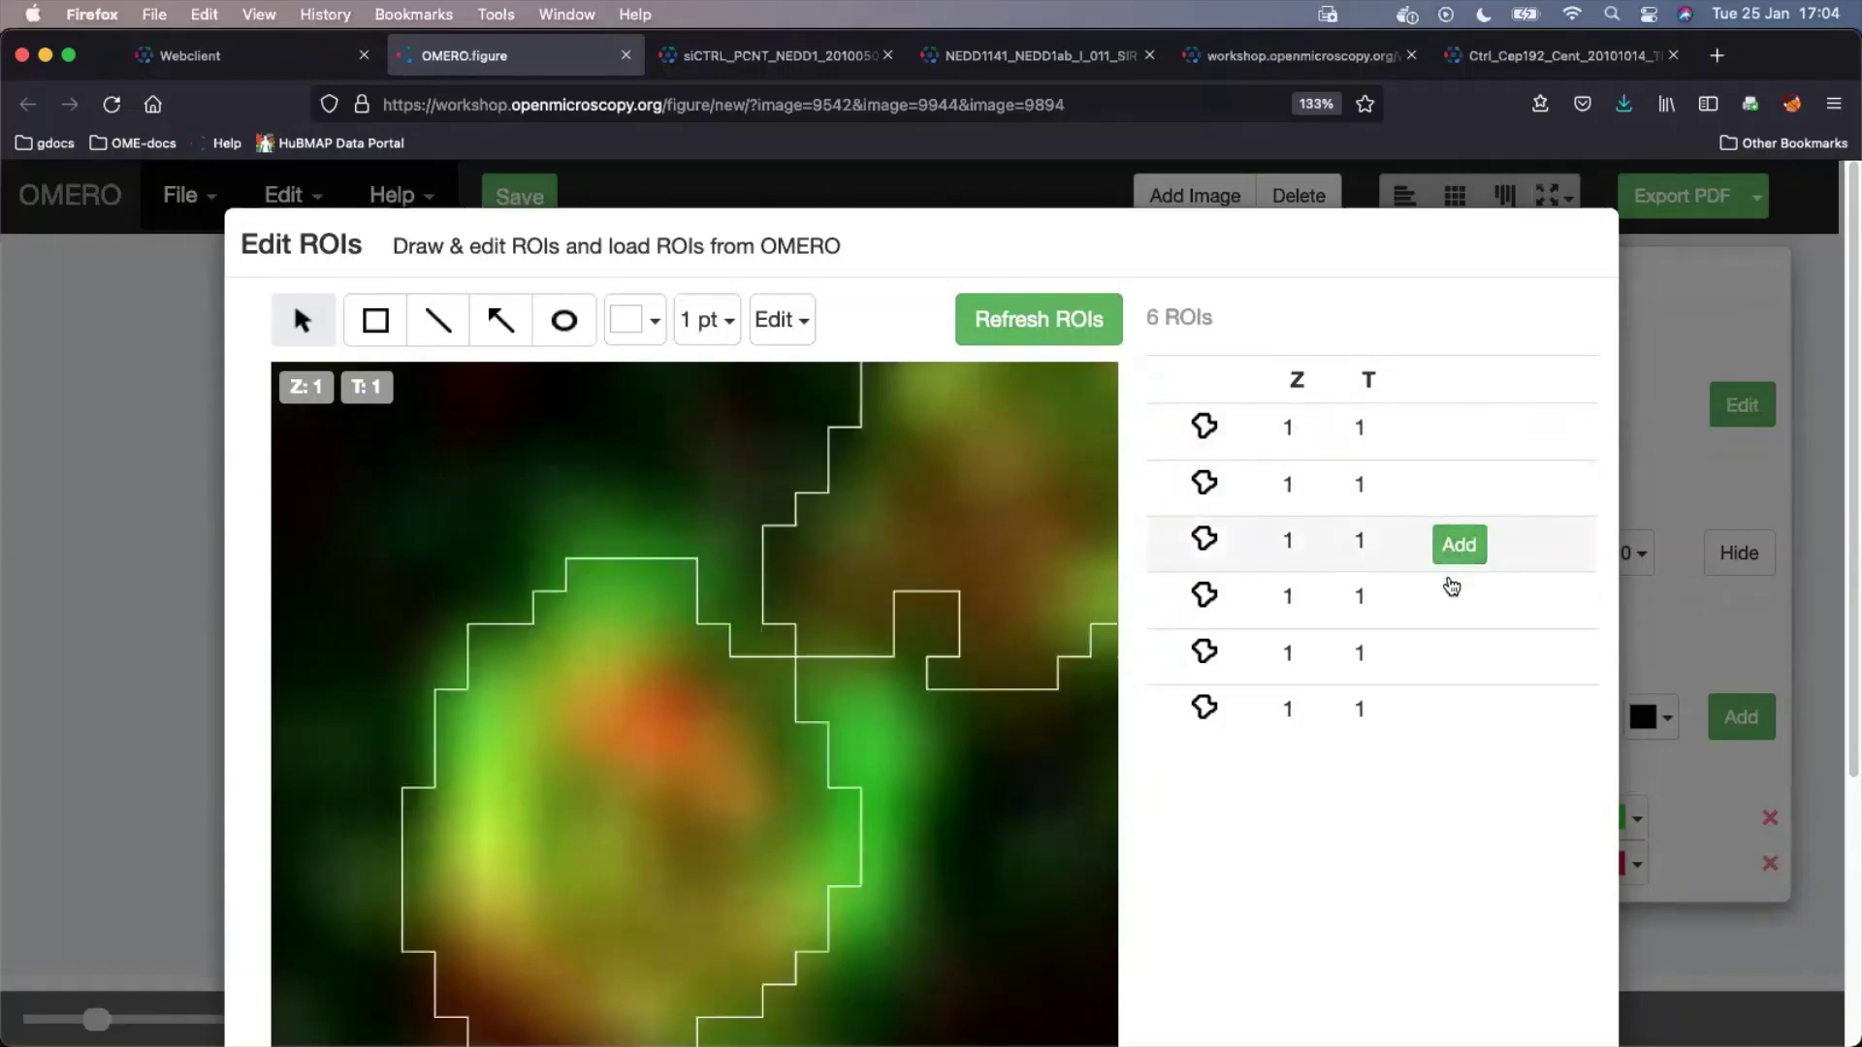
left_click(1454, 540)
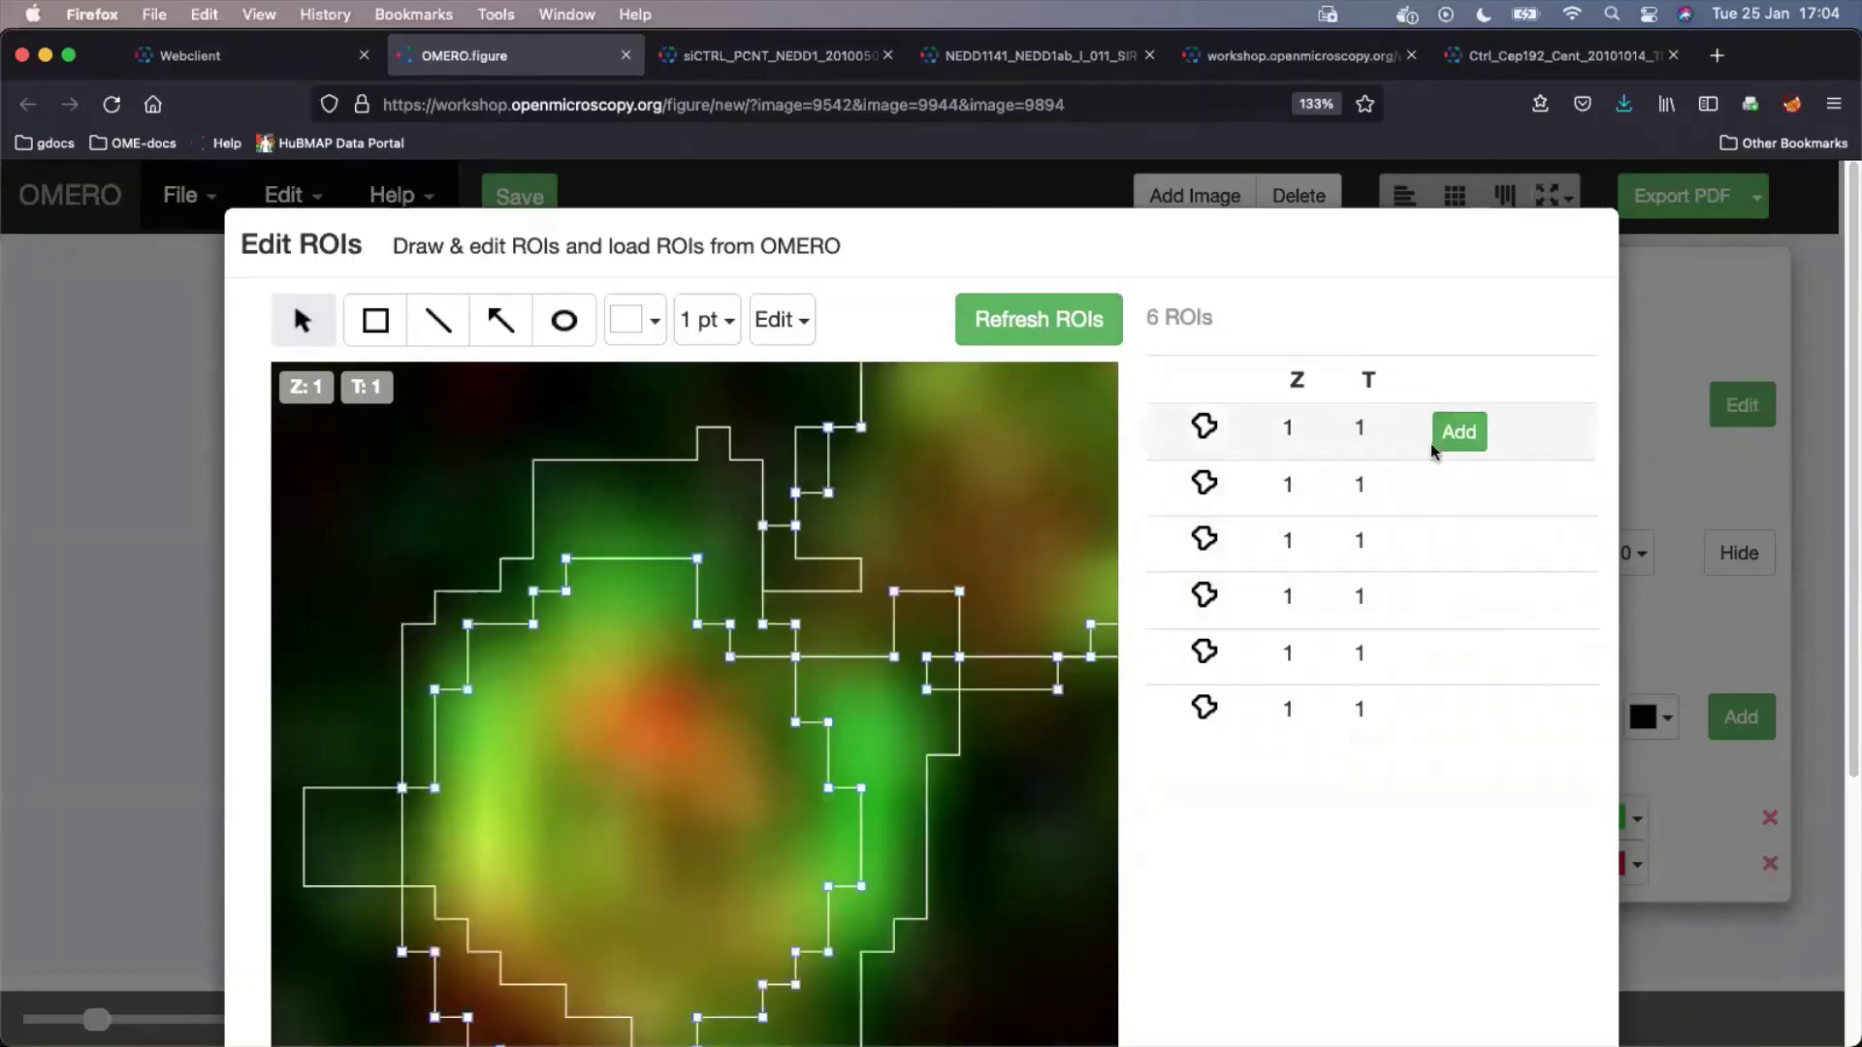
scroll(1687, 402, "down", 5)
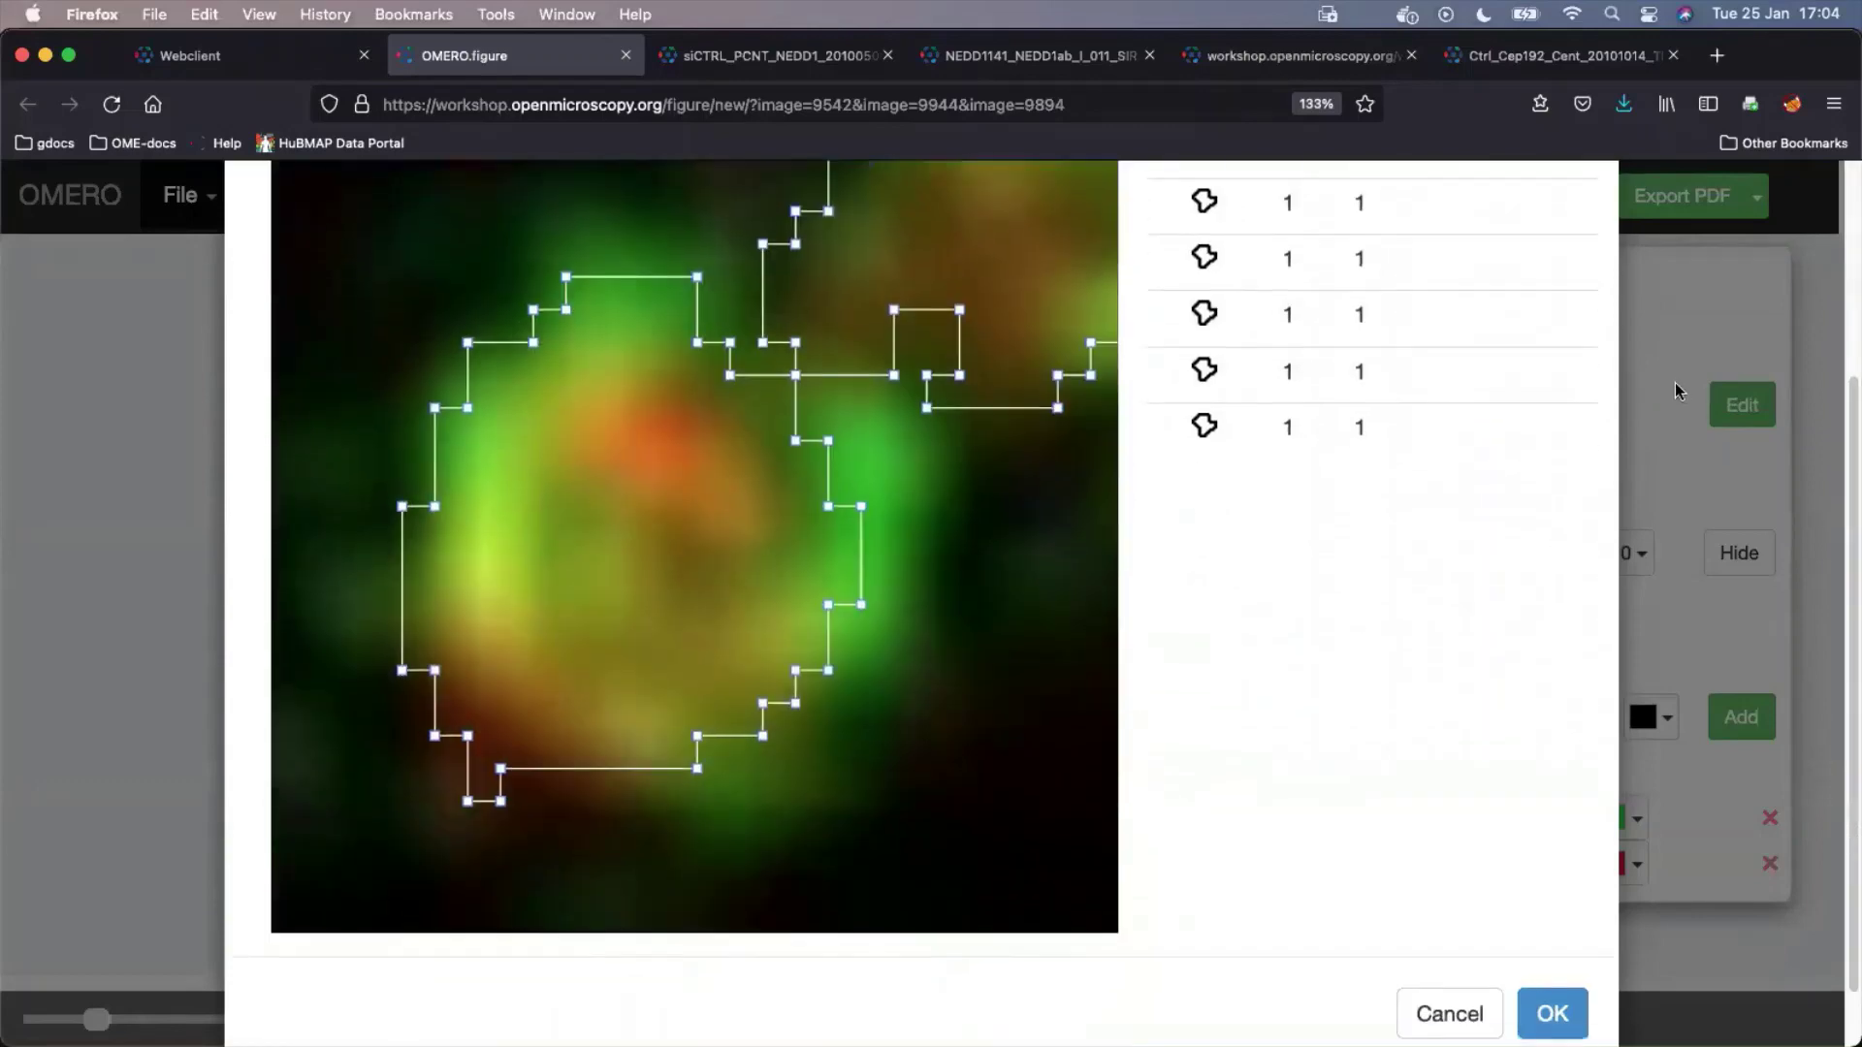
left_click(1551, 1013)
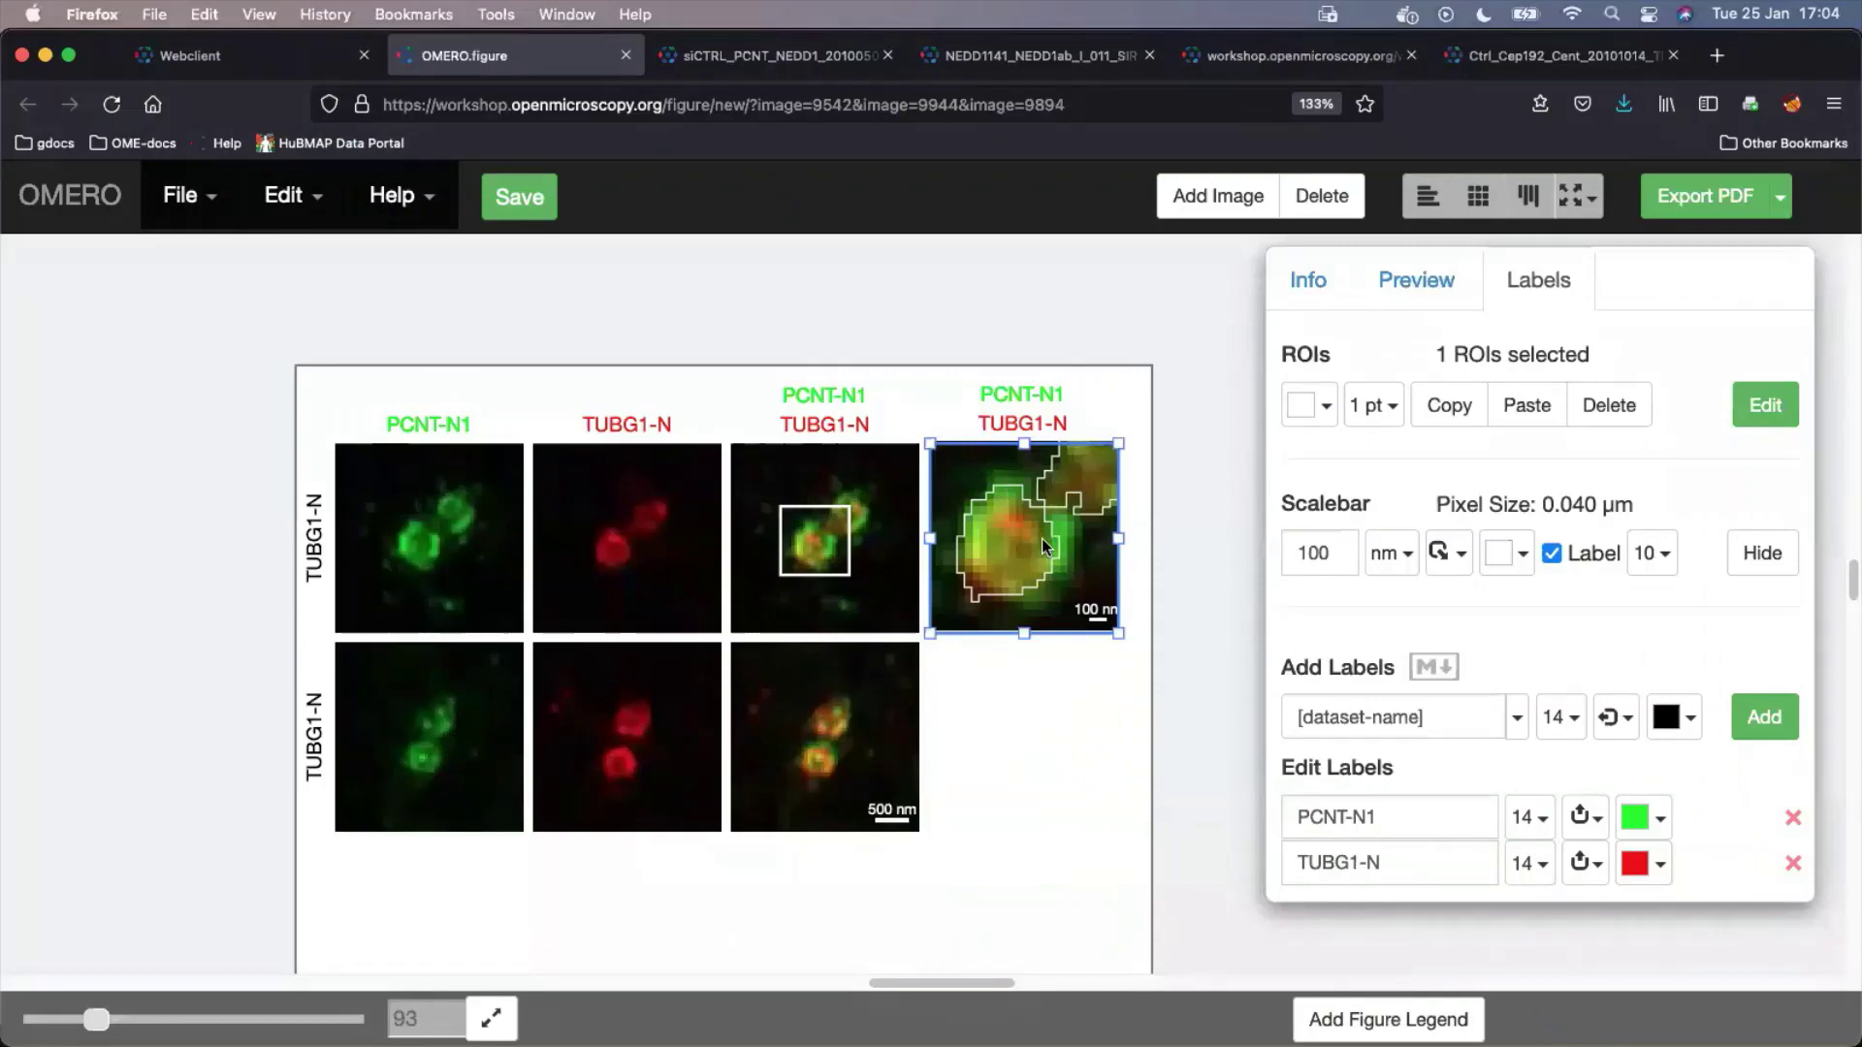
Load the OMERO ROIs for the bottom-row merged panel and add the fifth and sixth listed outlines around its two ring structures
left_click(890, 736)
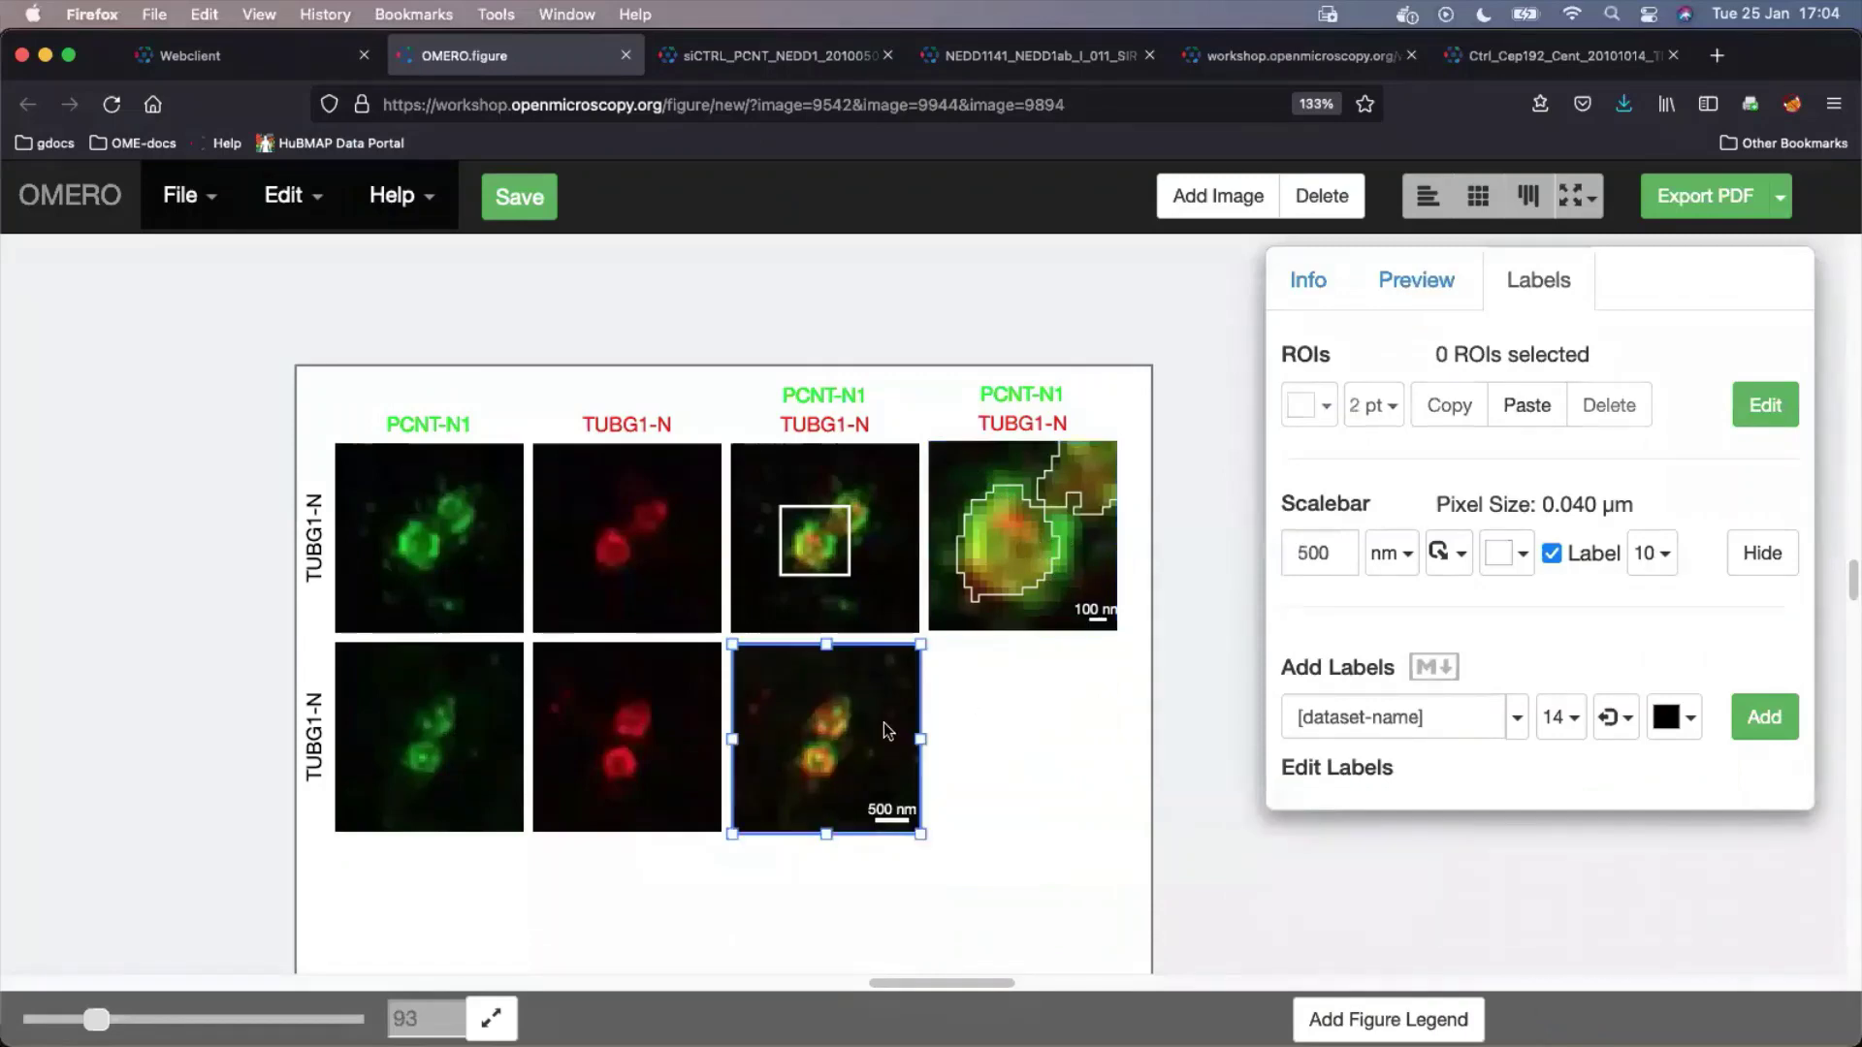
left_click(1779, 415)
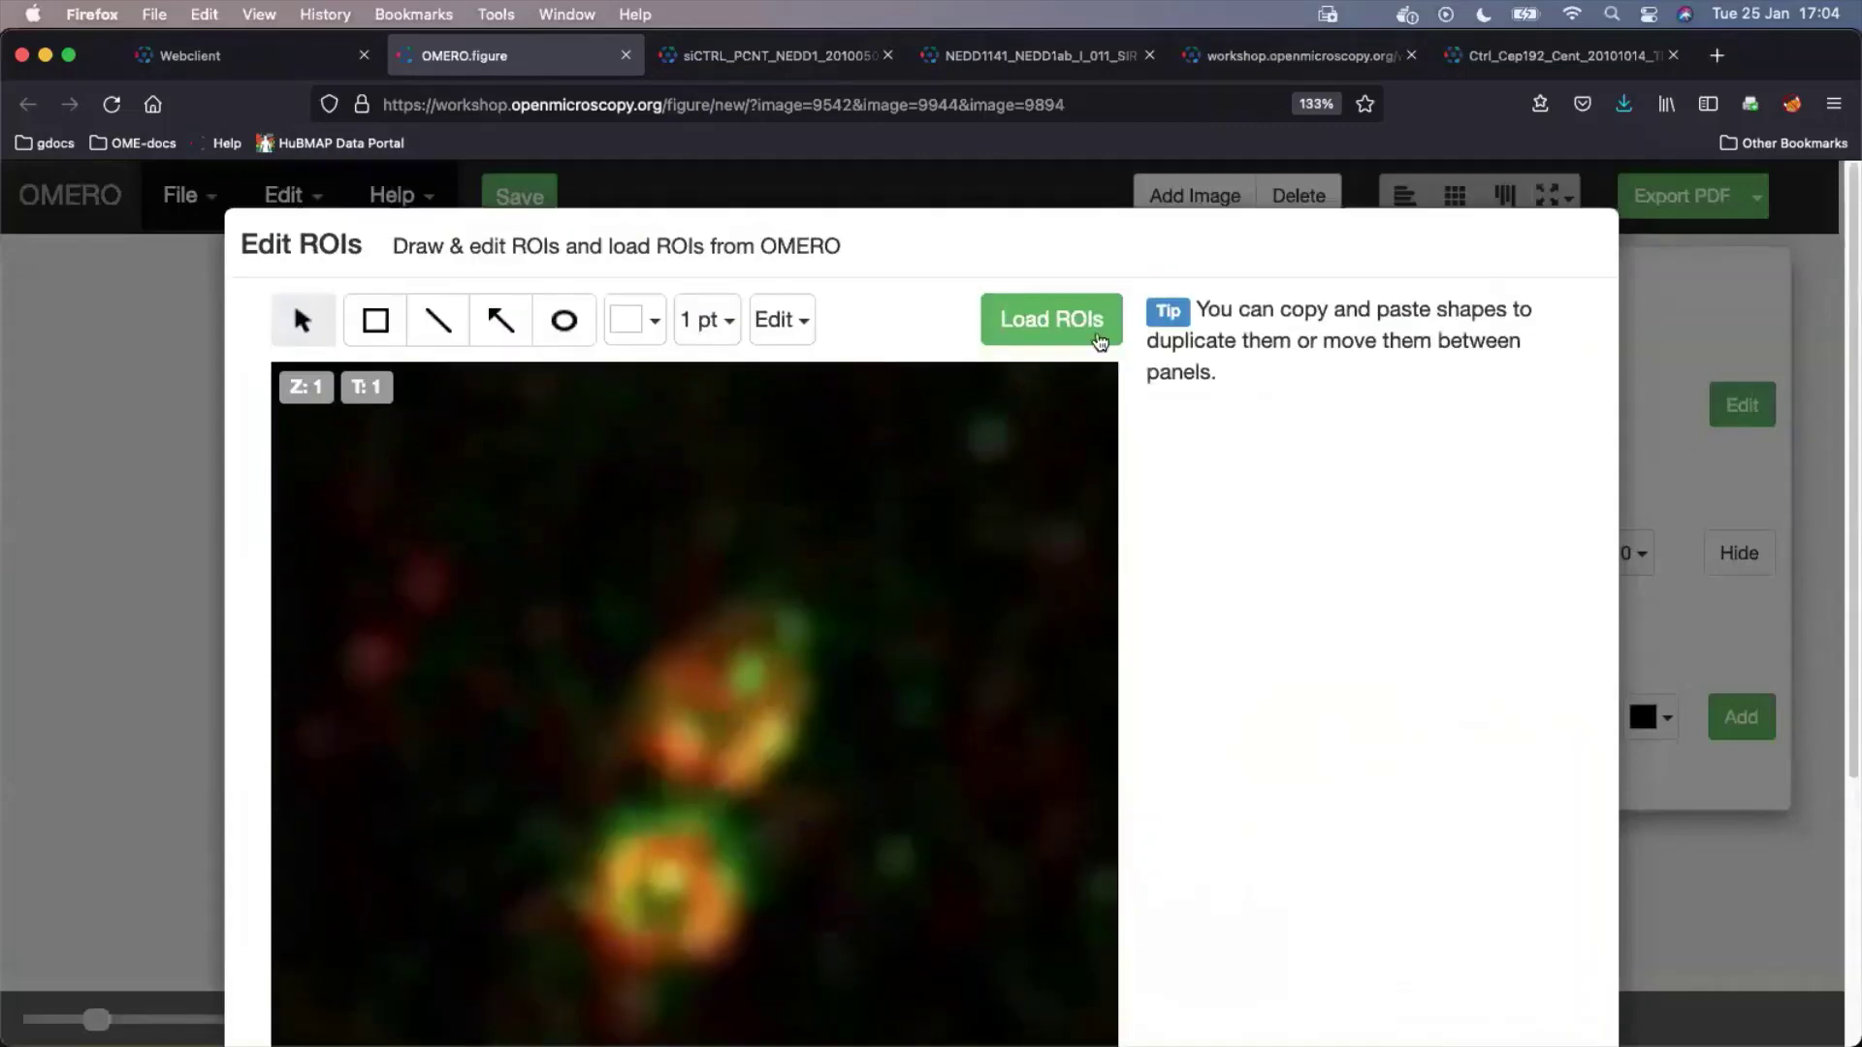
left_click(1053, 322)
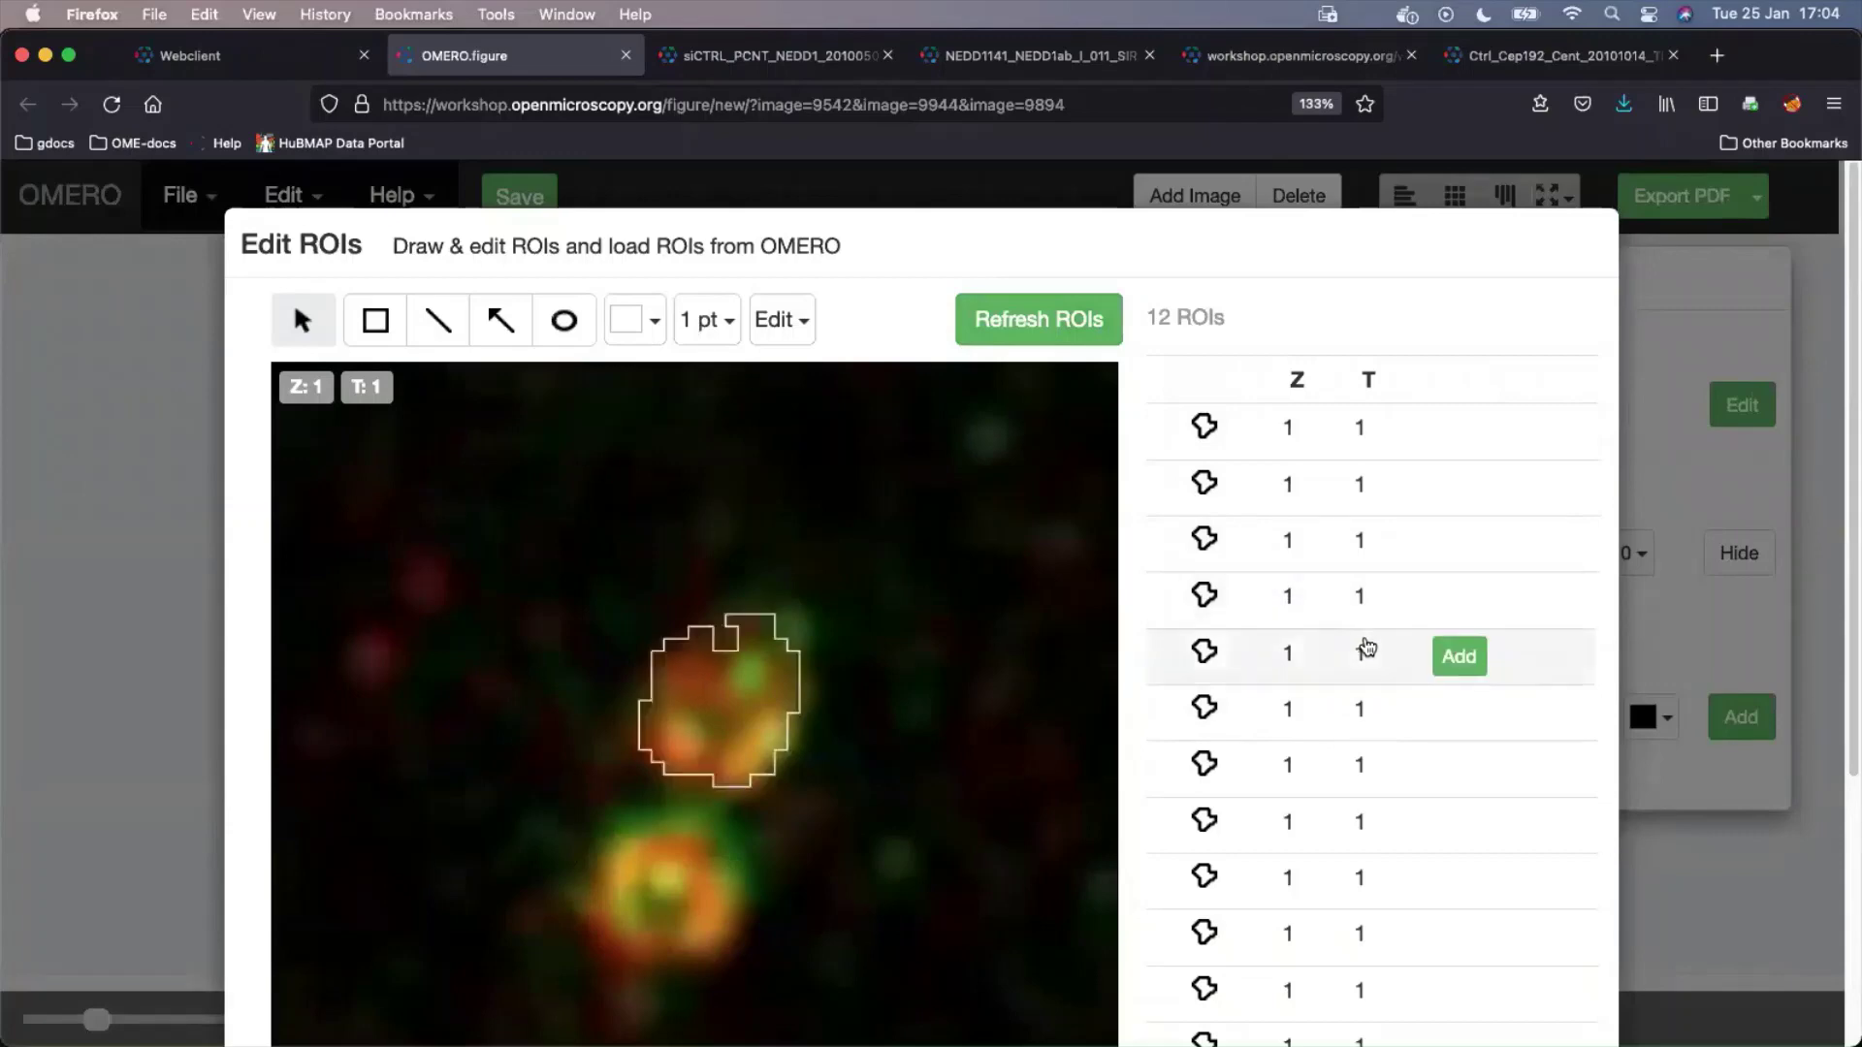
left_click(1458, 658)
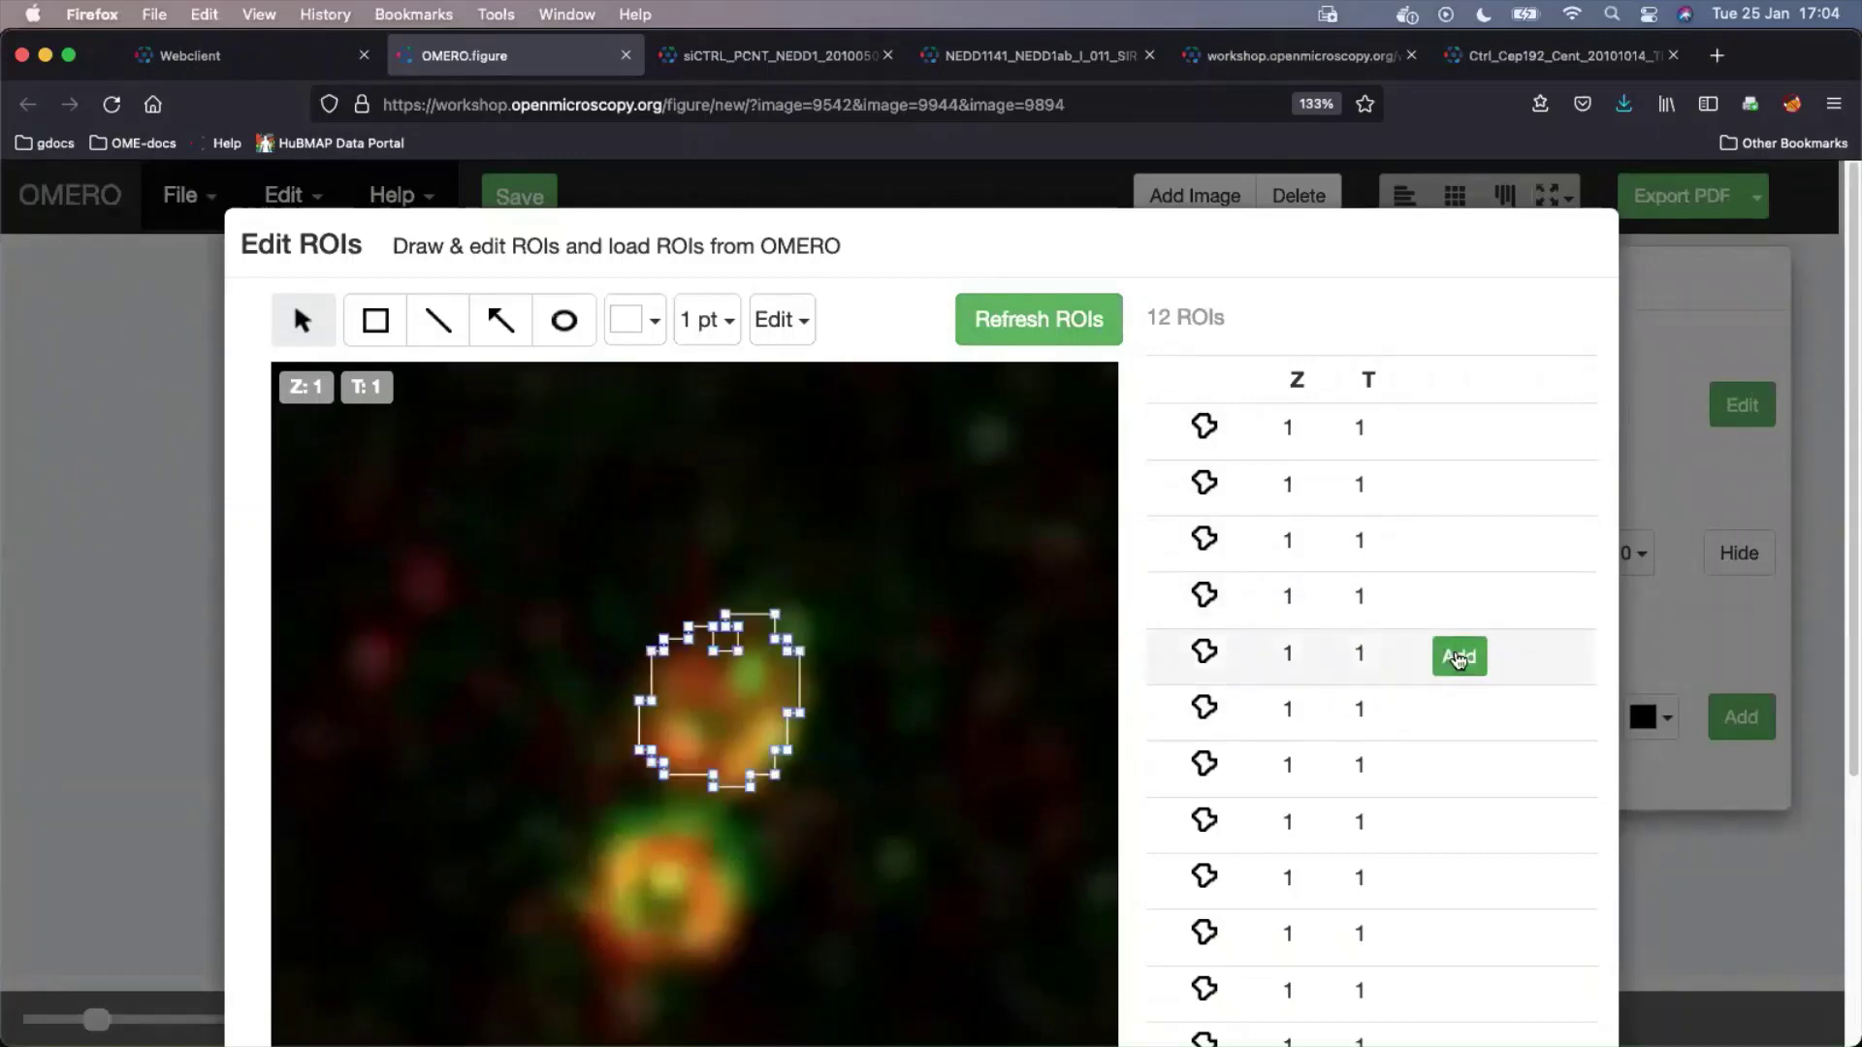
left_click(1458, 714)
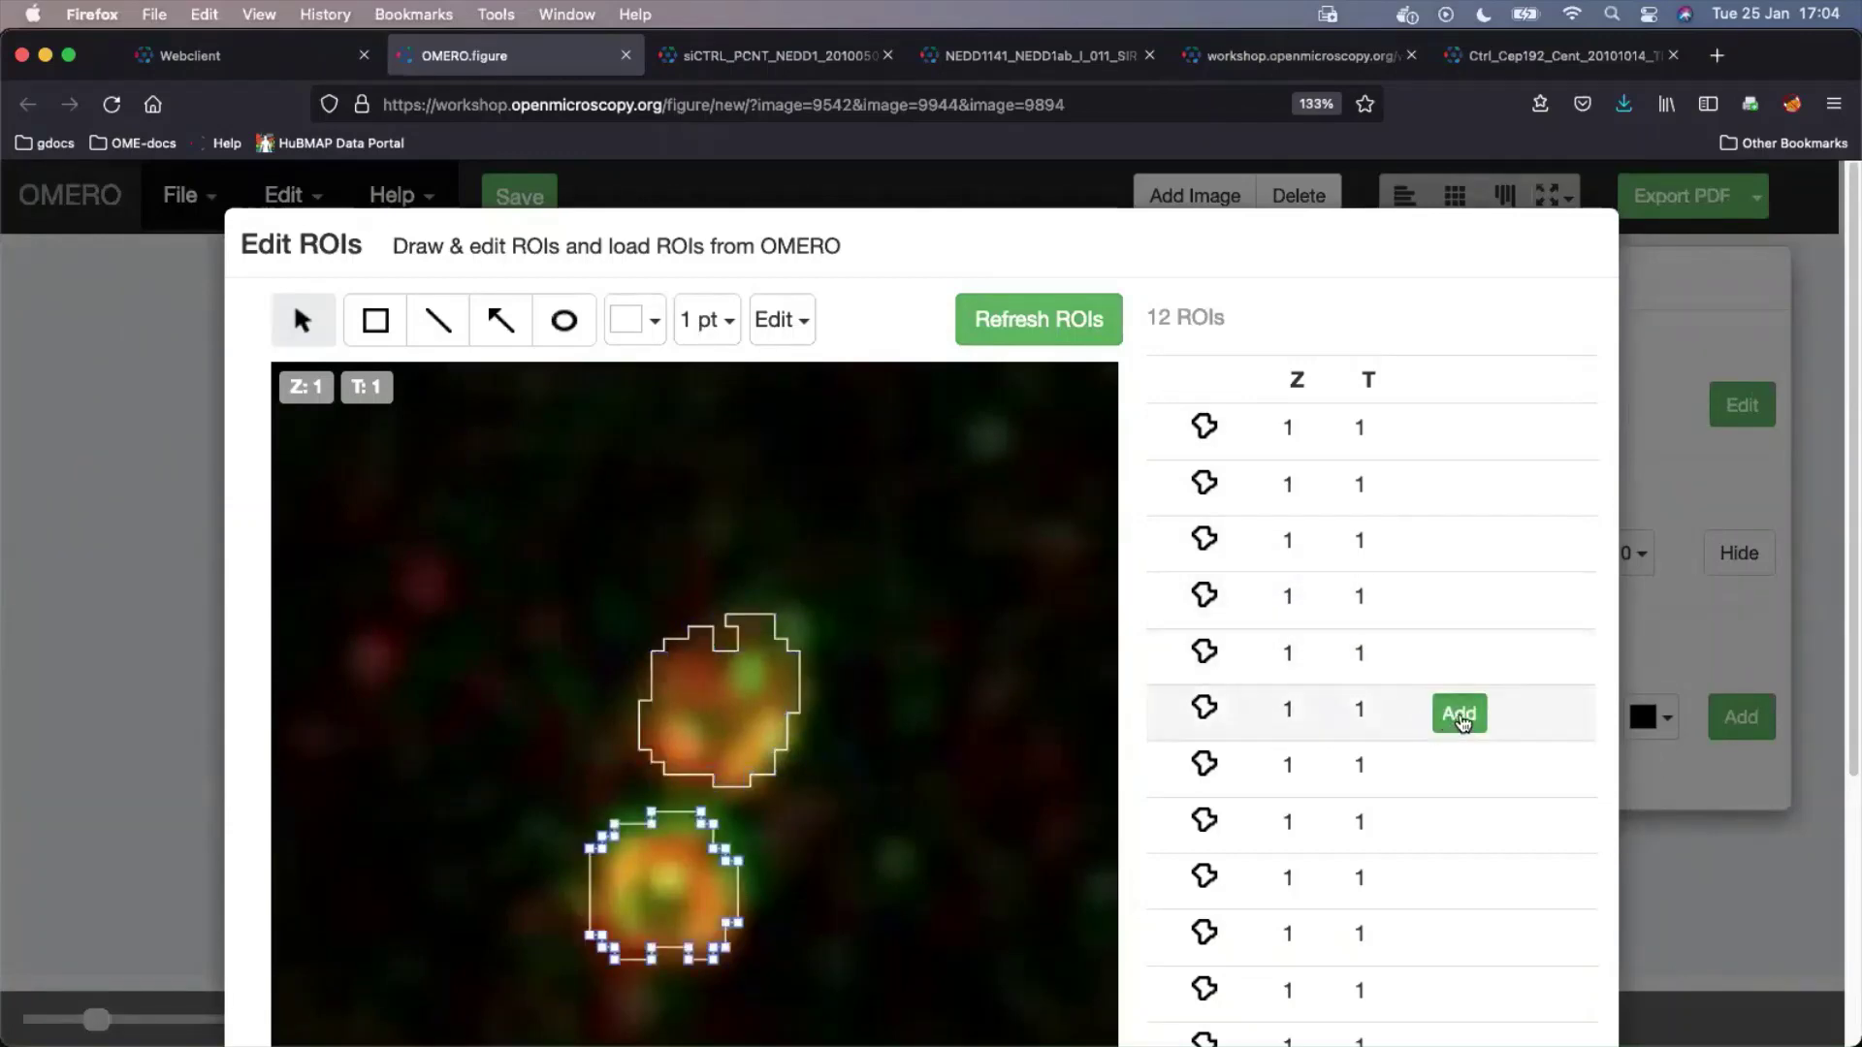
scroll(1685, 572, "down", 3)
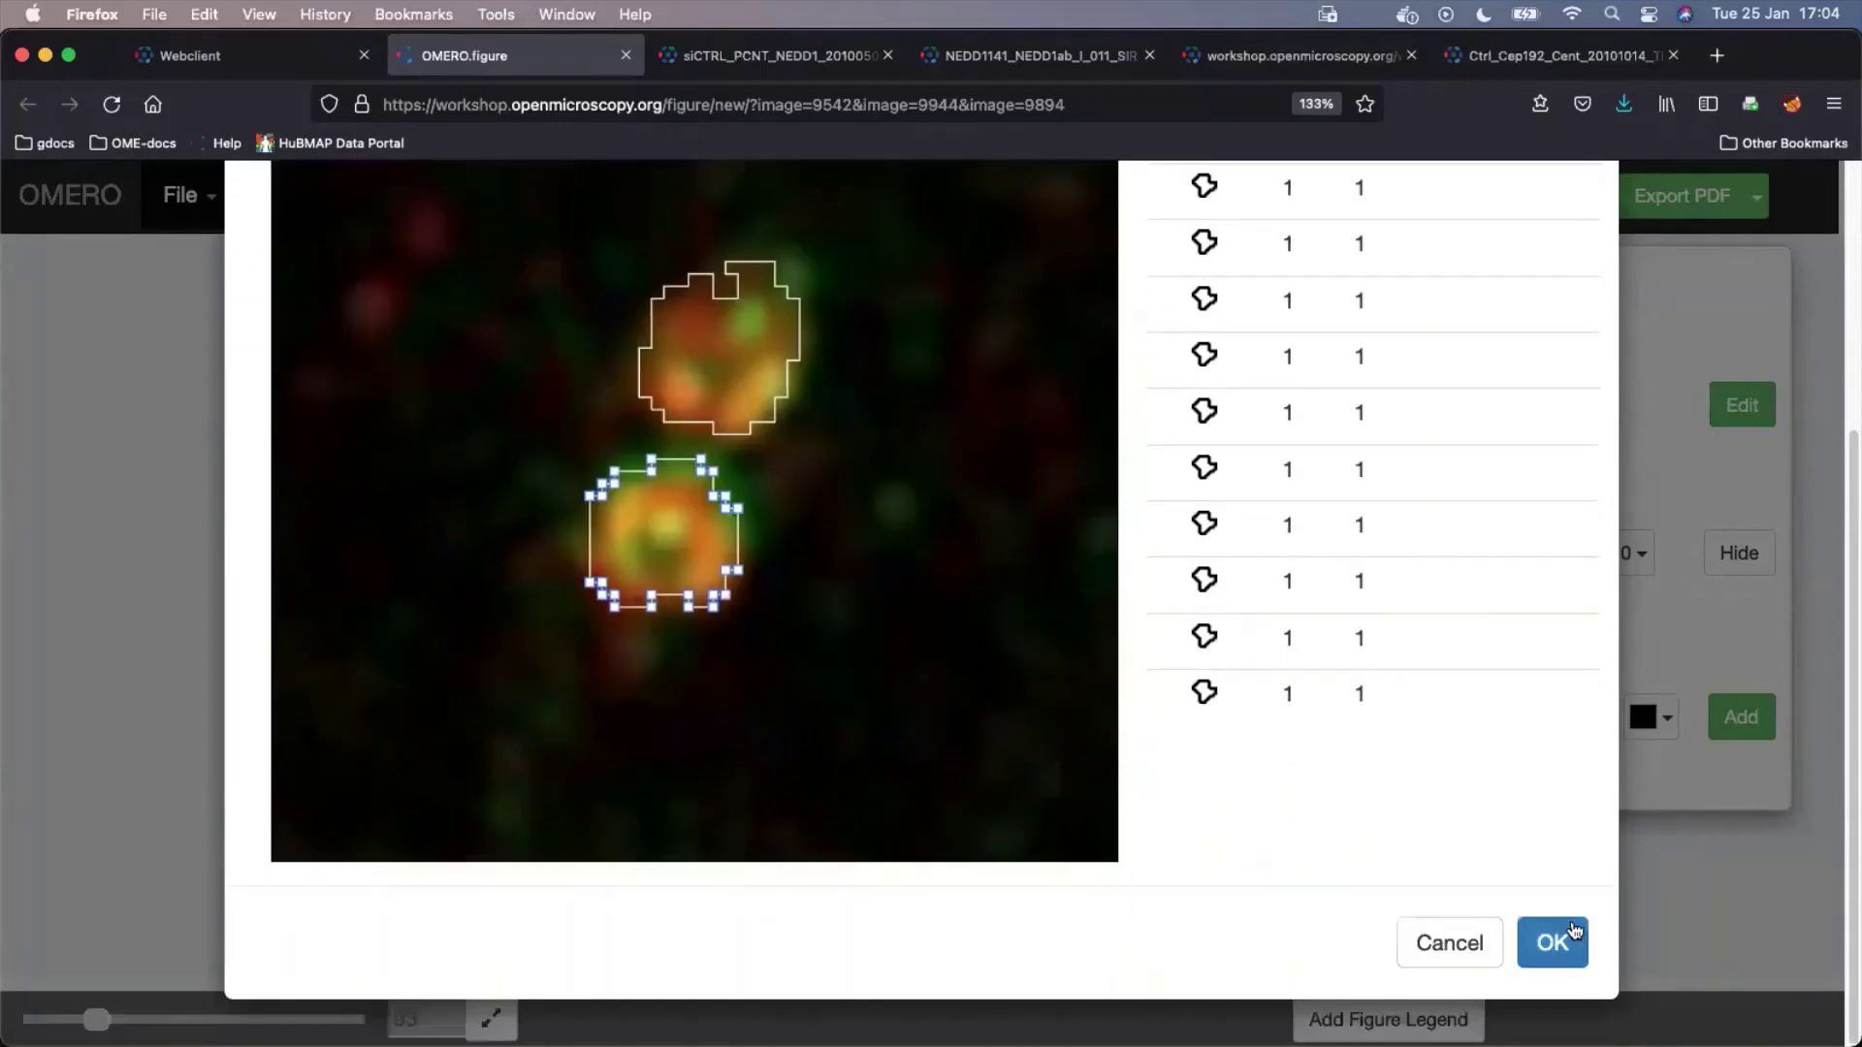
left_click(1552, 943)
Delete the ROI outline from the zoomed fourth-column panel
left_click(1084, 567)
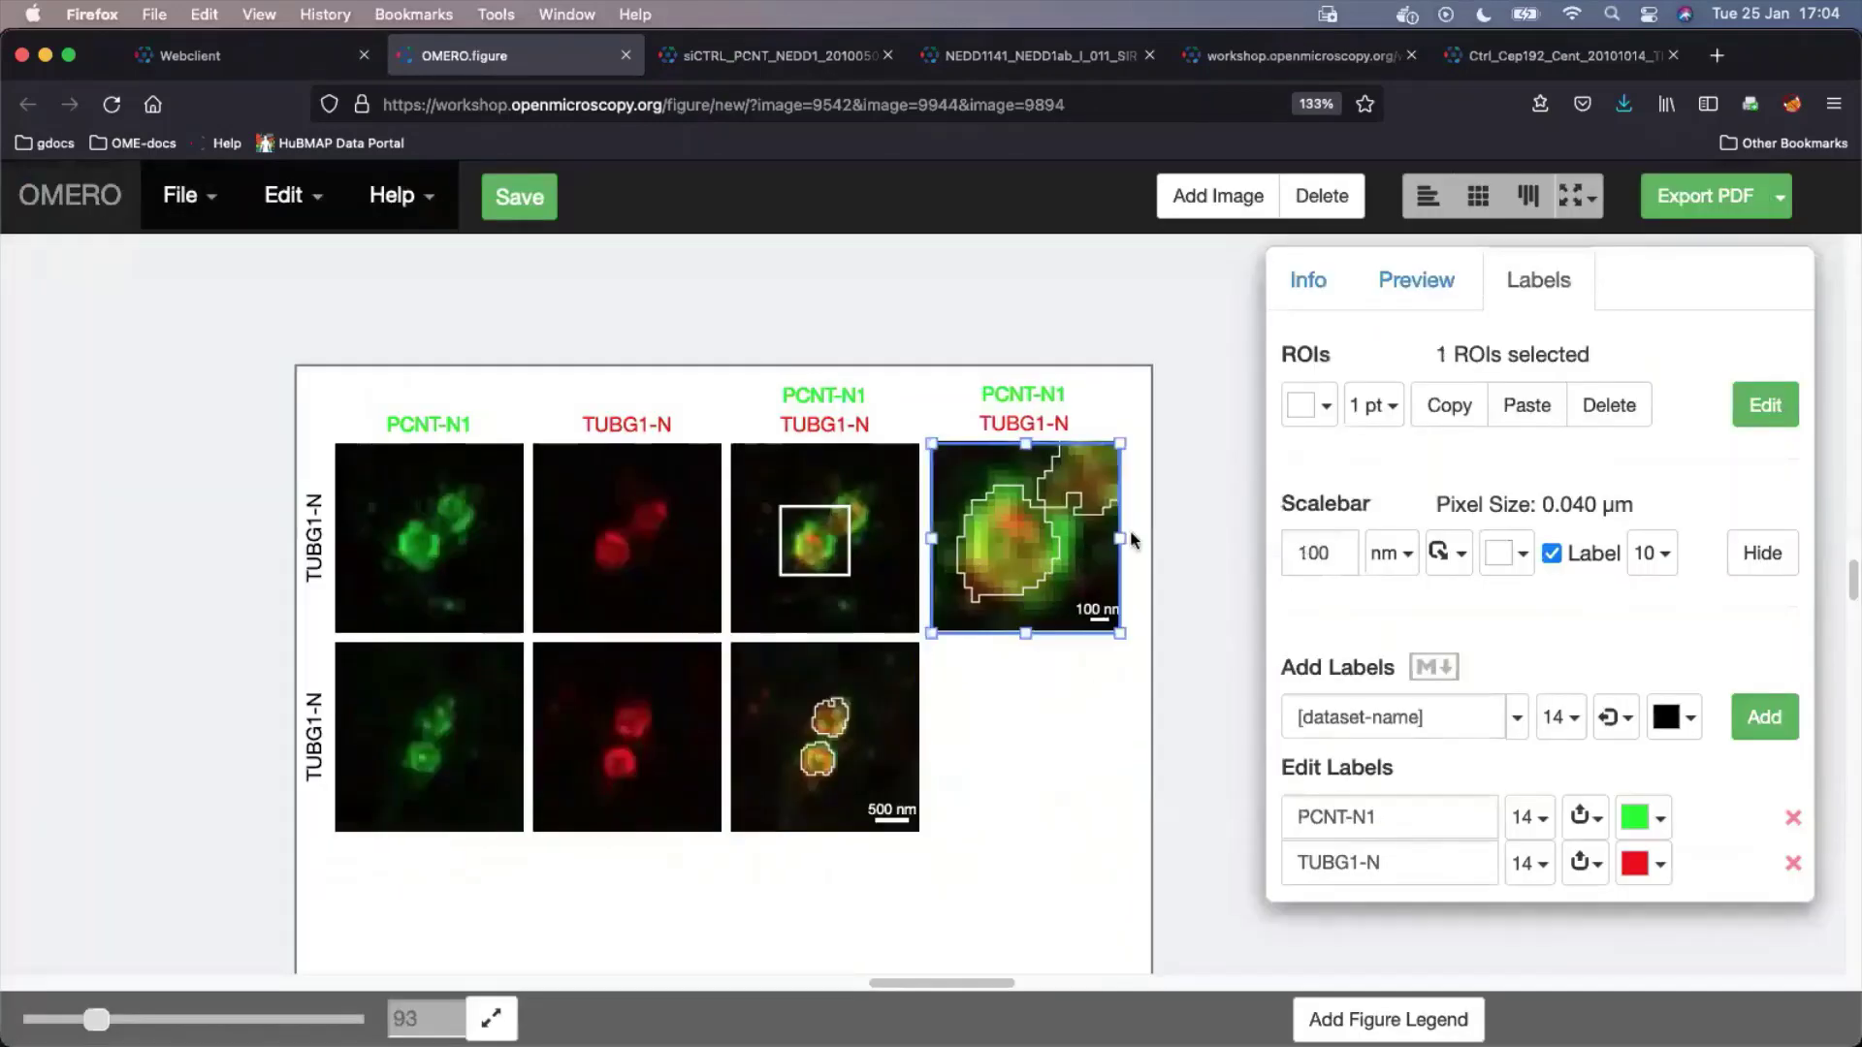
left_click(1603, 411)
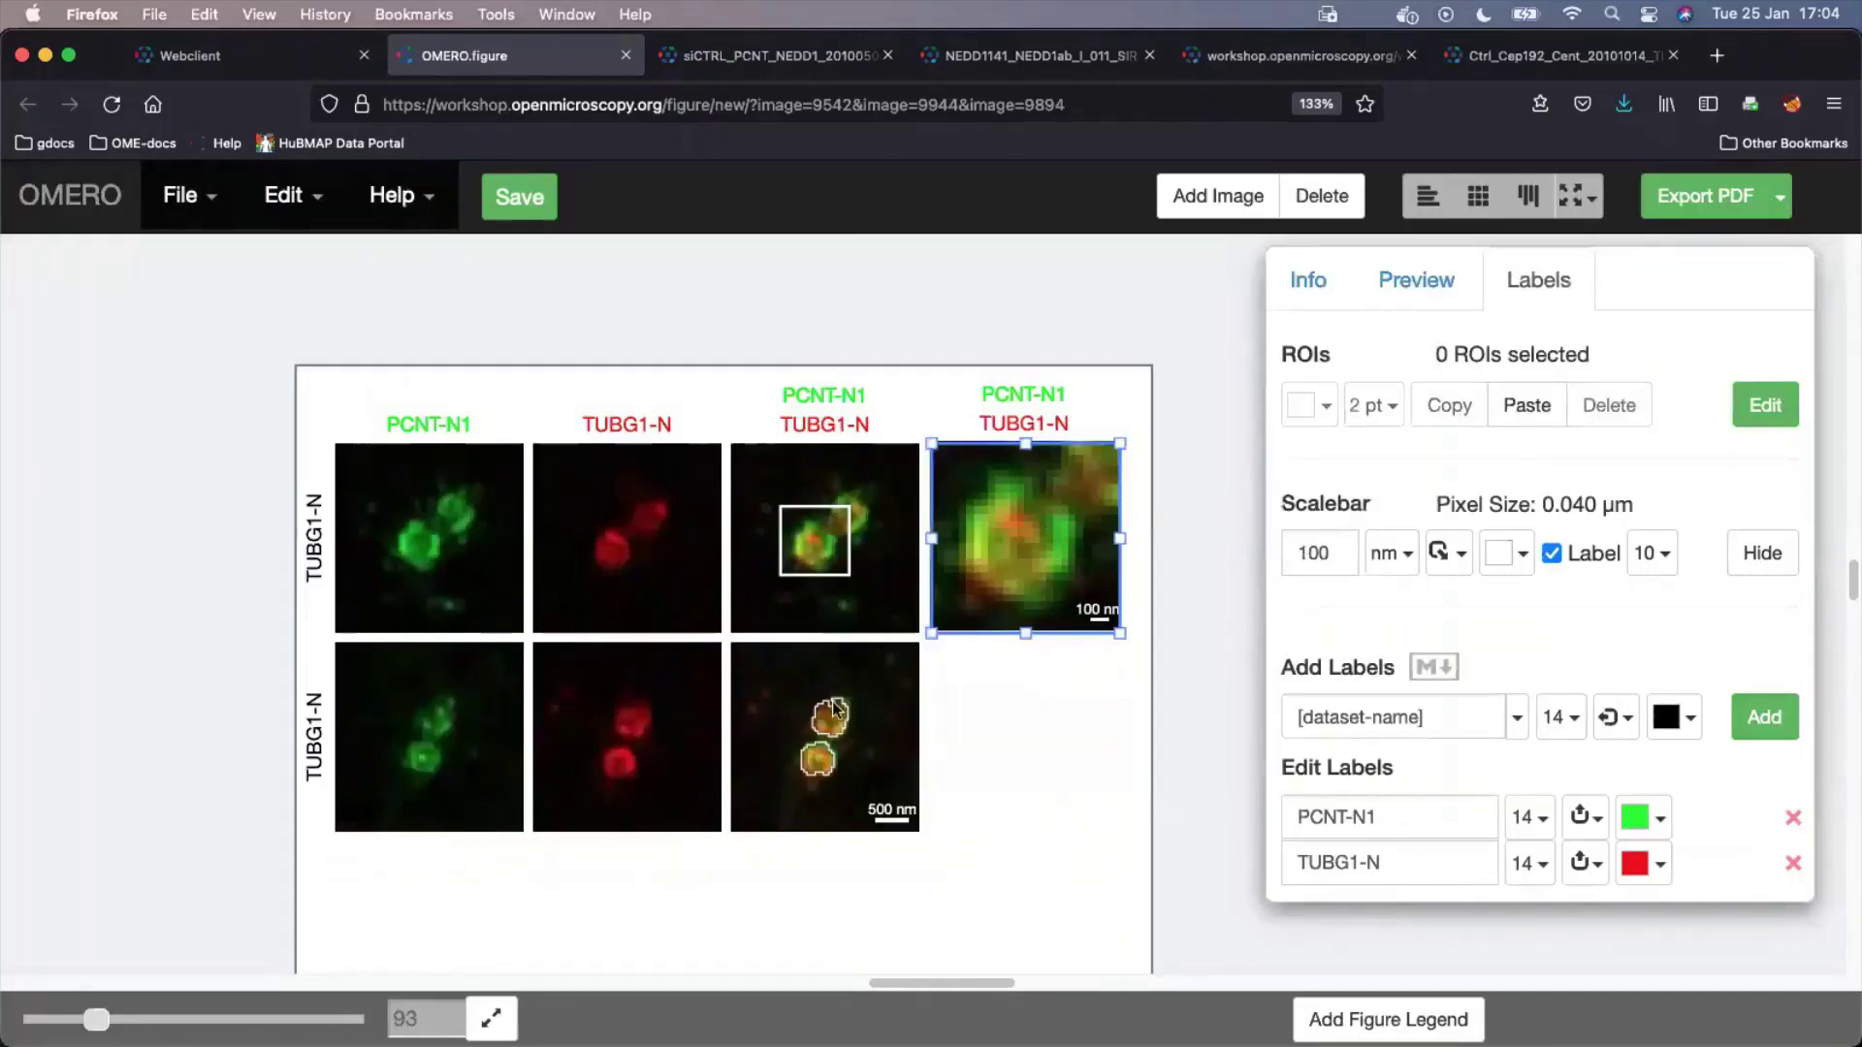
Colour the two ROI outlines on the bottom-row merged panel magenta with a 3 pt line width
left_click(894, 696)
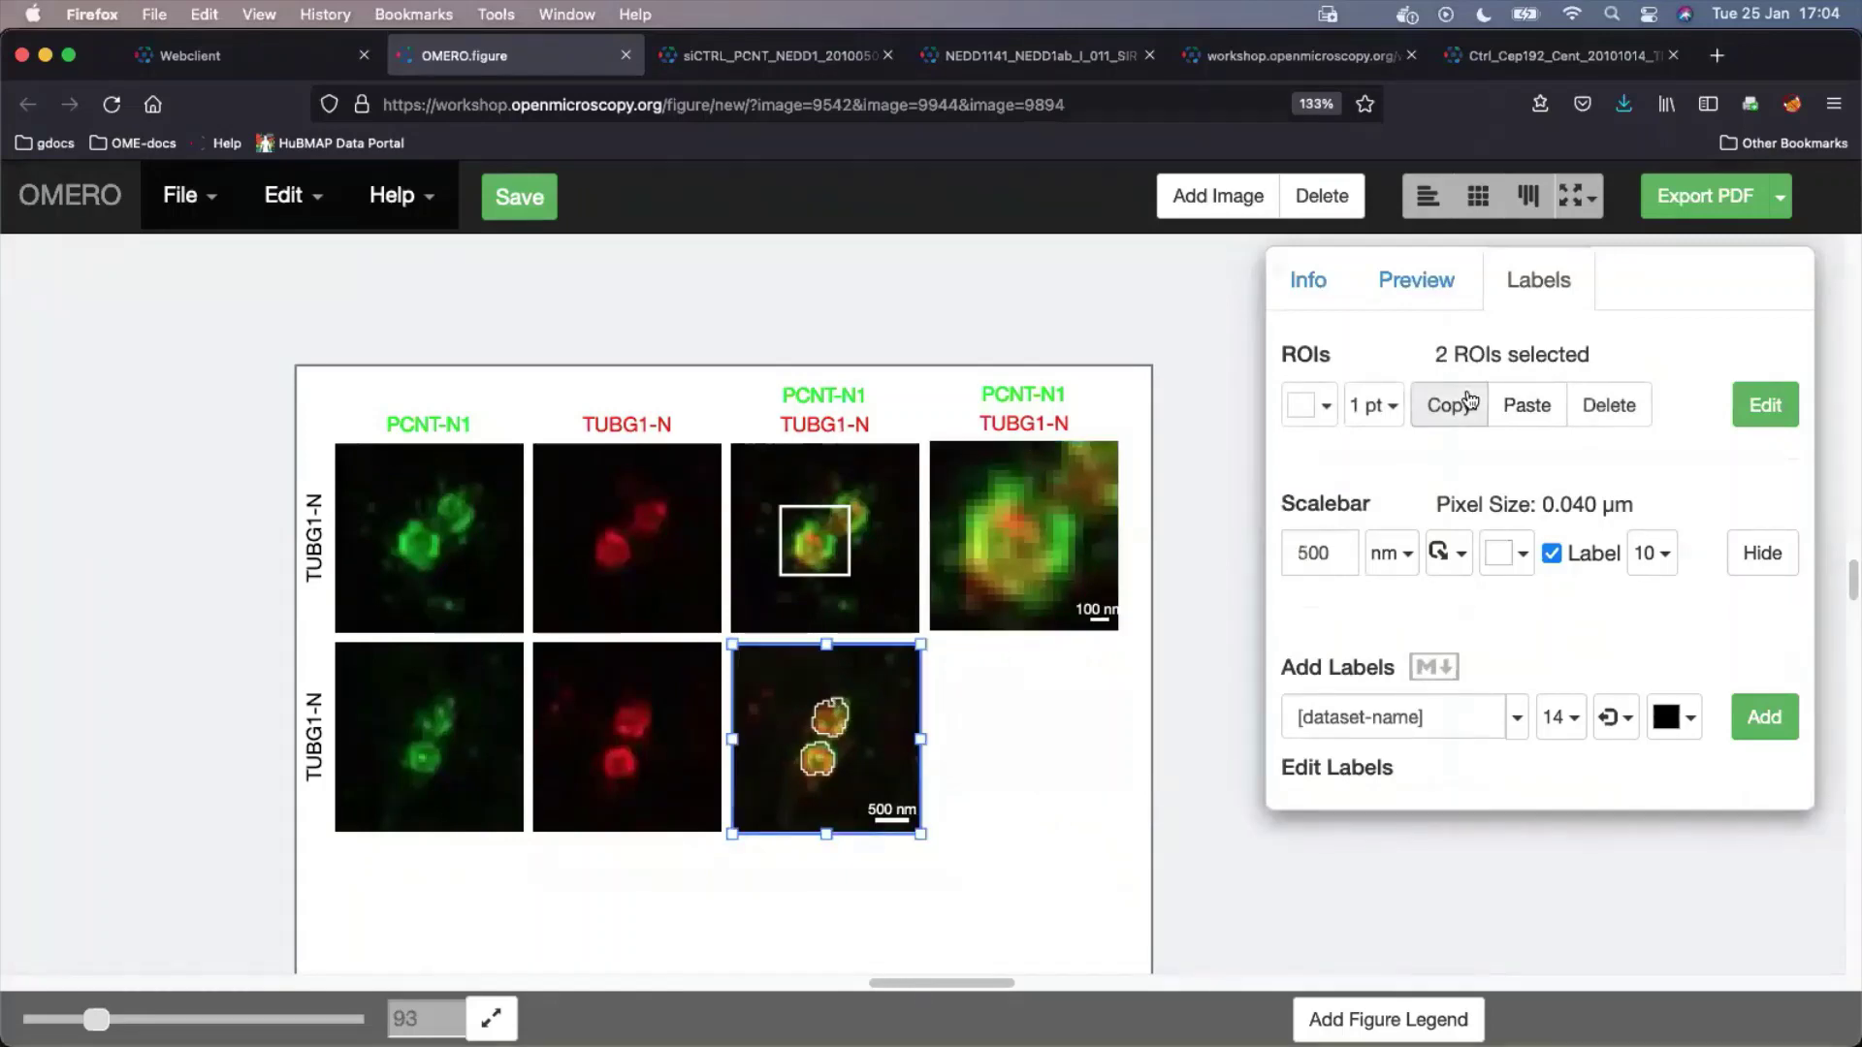
left_click(1319, 414)
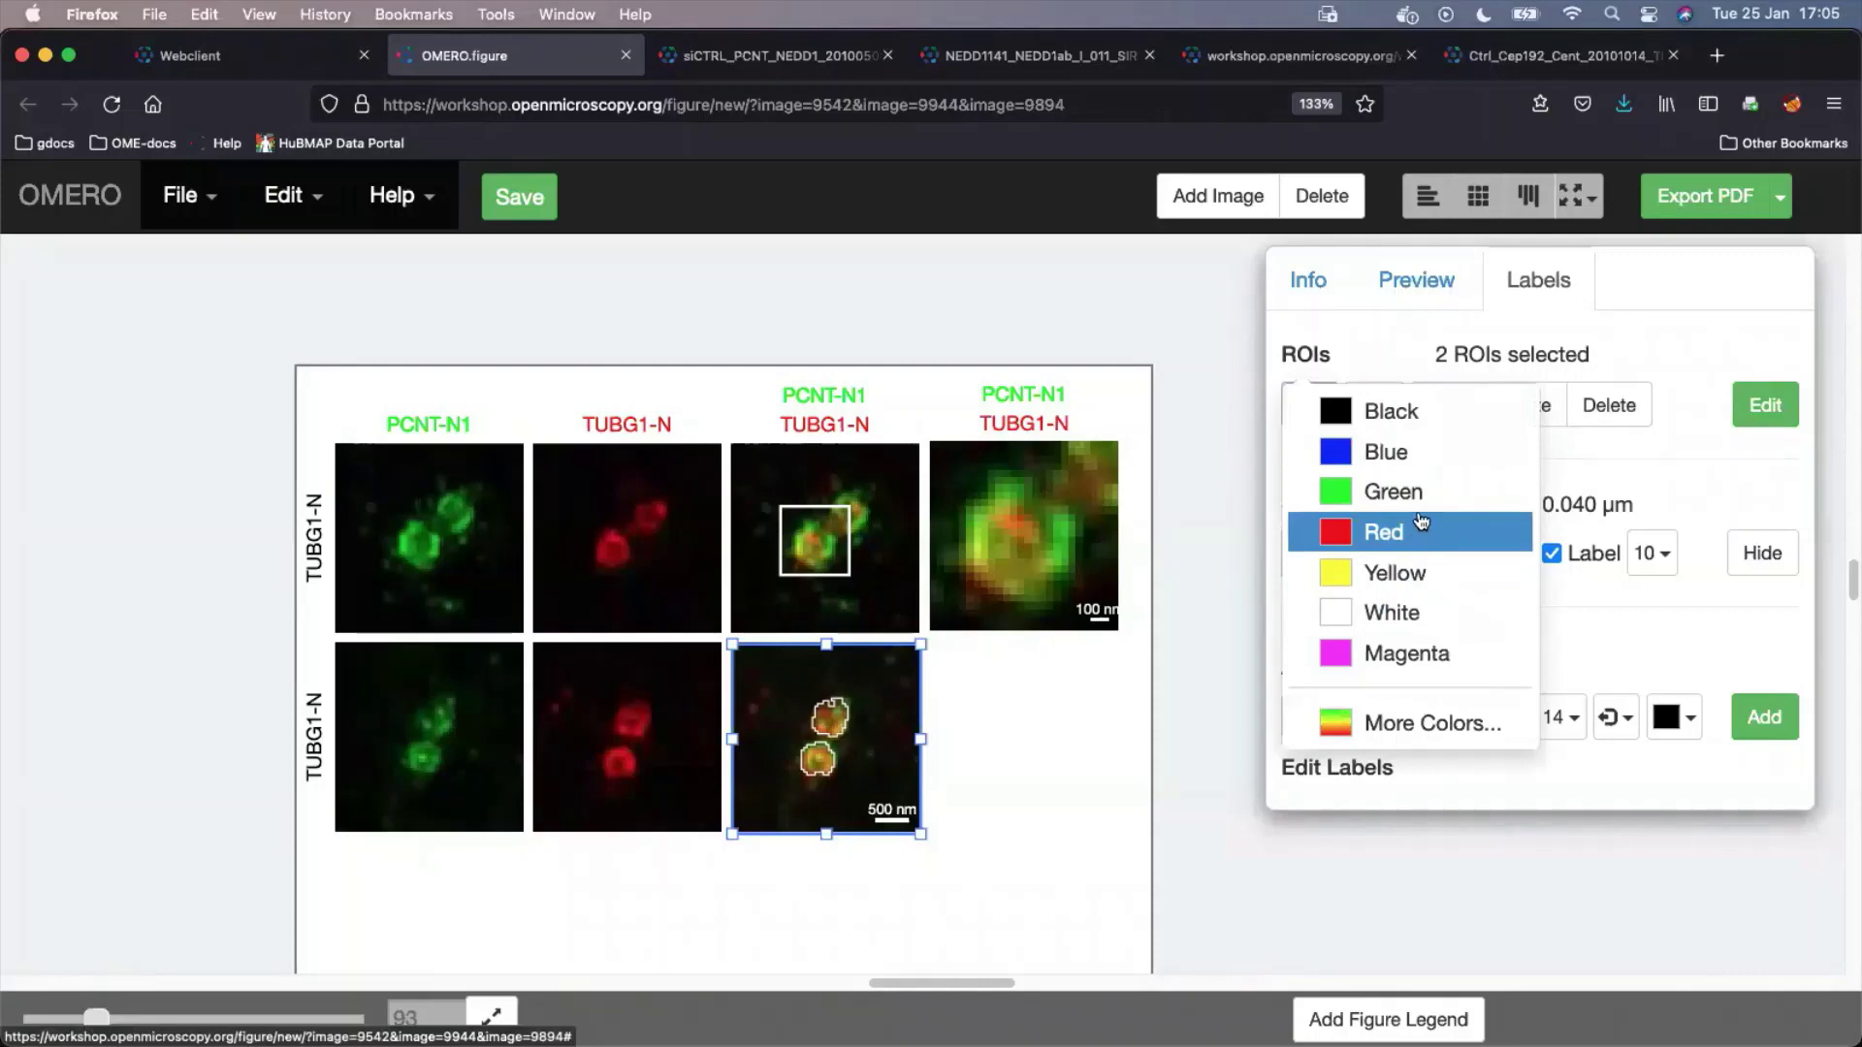
left_click(1414, 658)
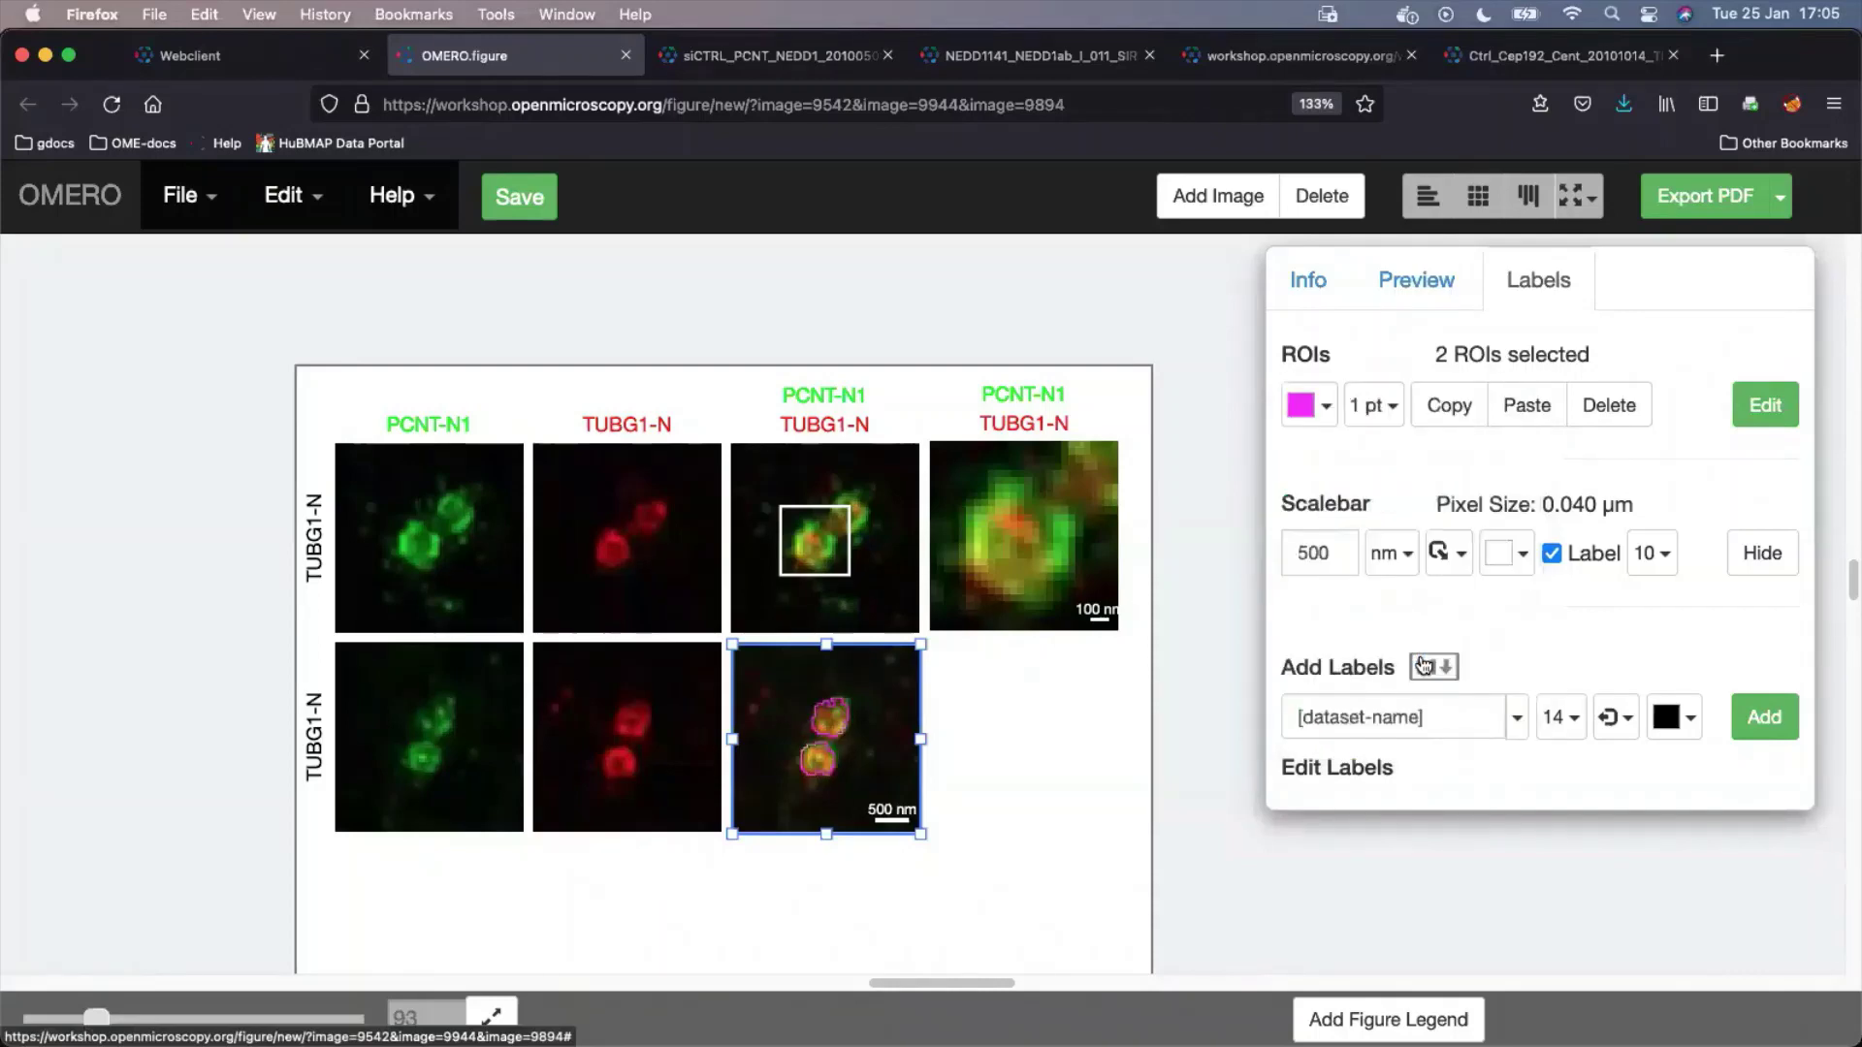
left_click(1377, 406)
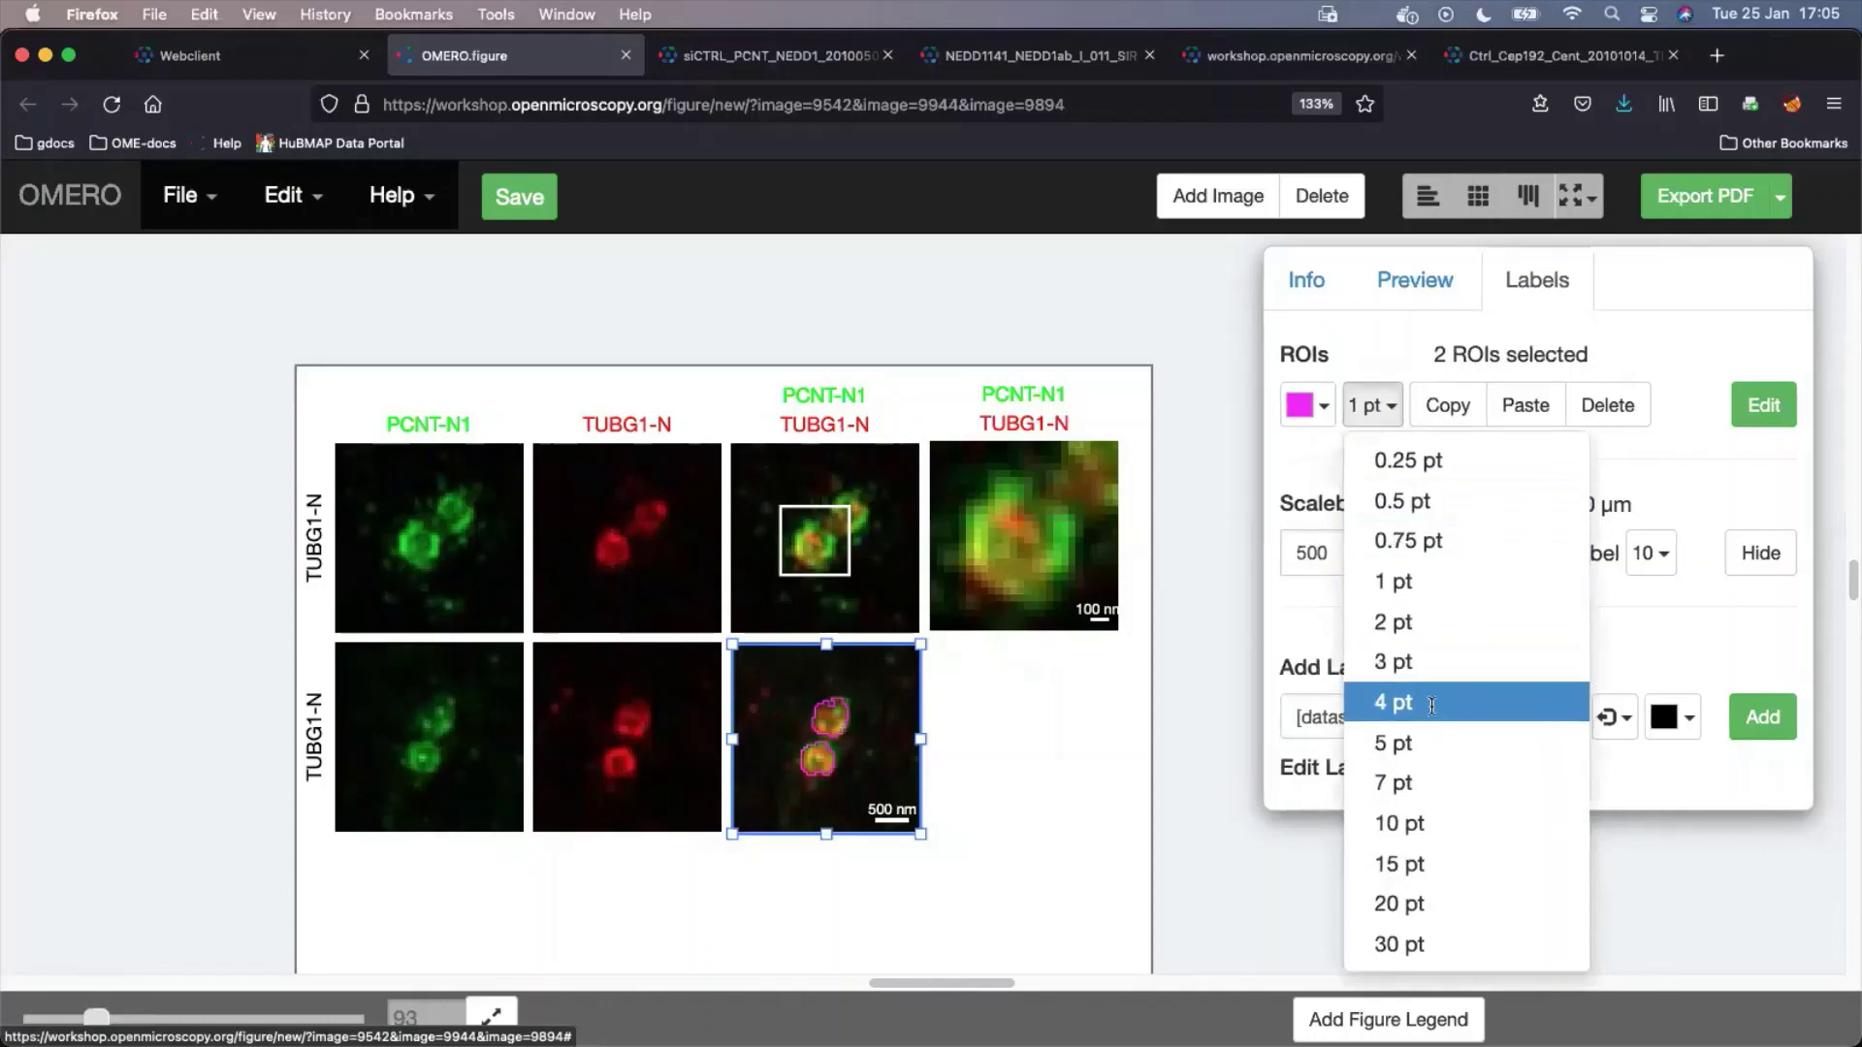
left_click(1431, 703)
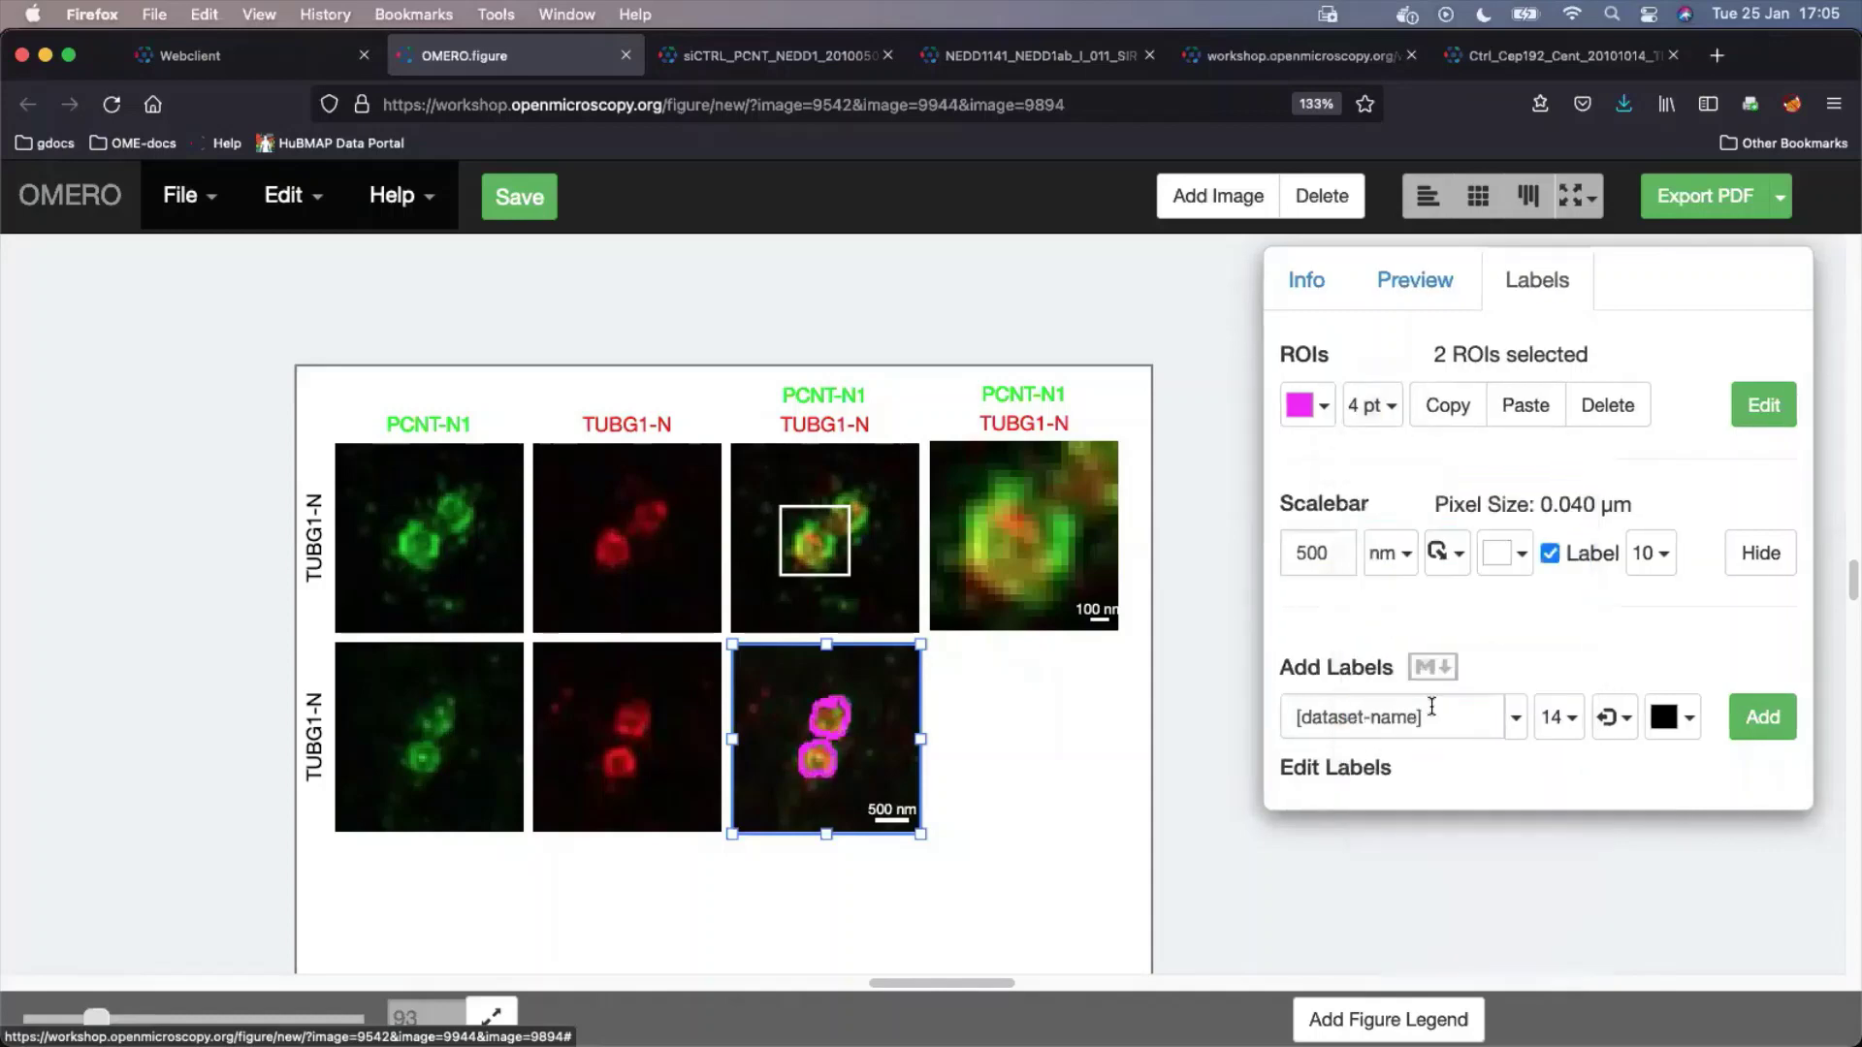
left_click(1390, 410)
left_click(1422, 664)
scroll(1051, 689, "down", 3)
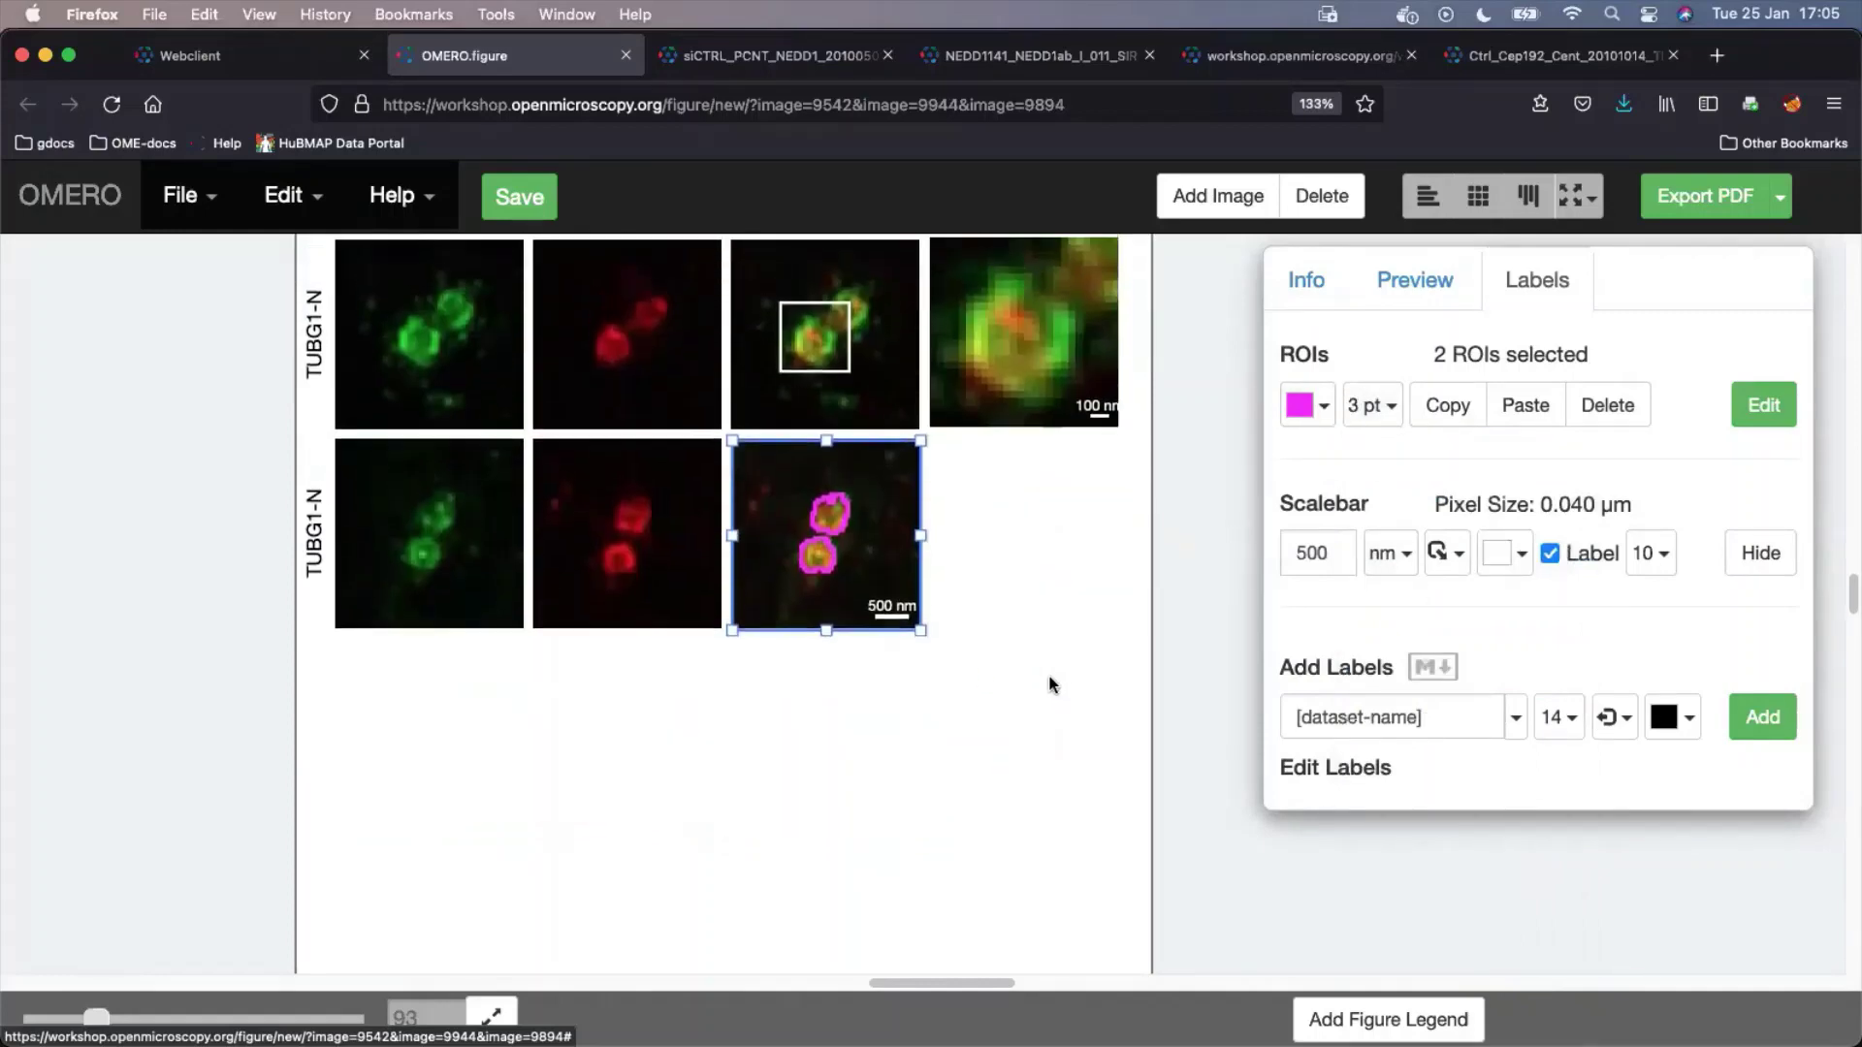
left_click(1019, 695)
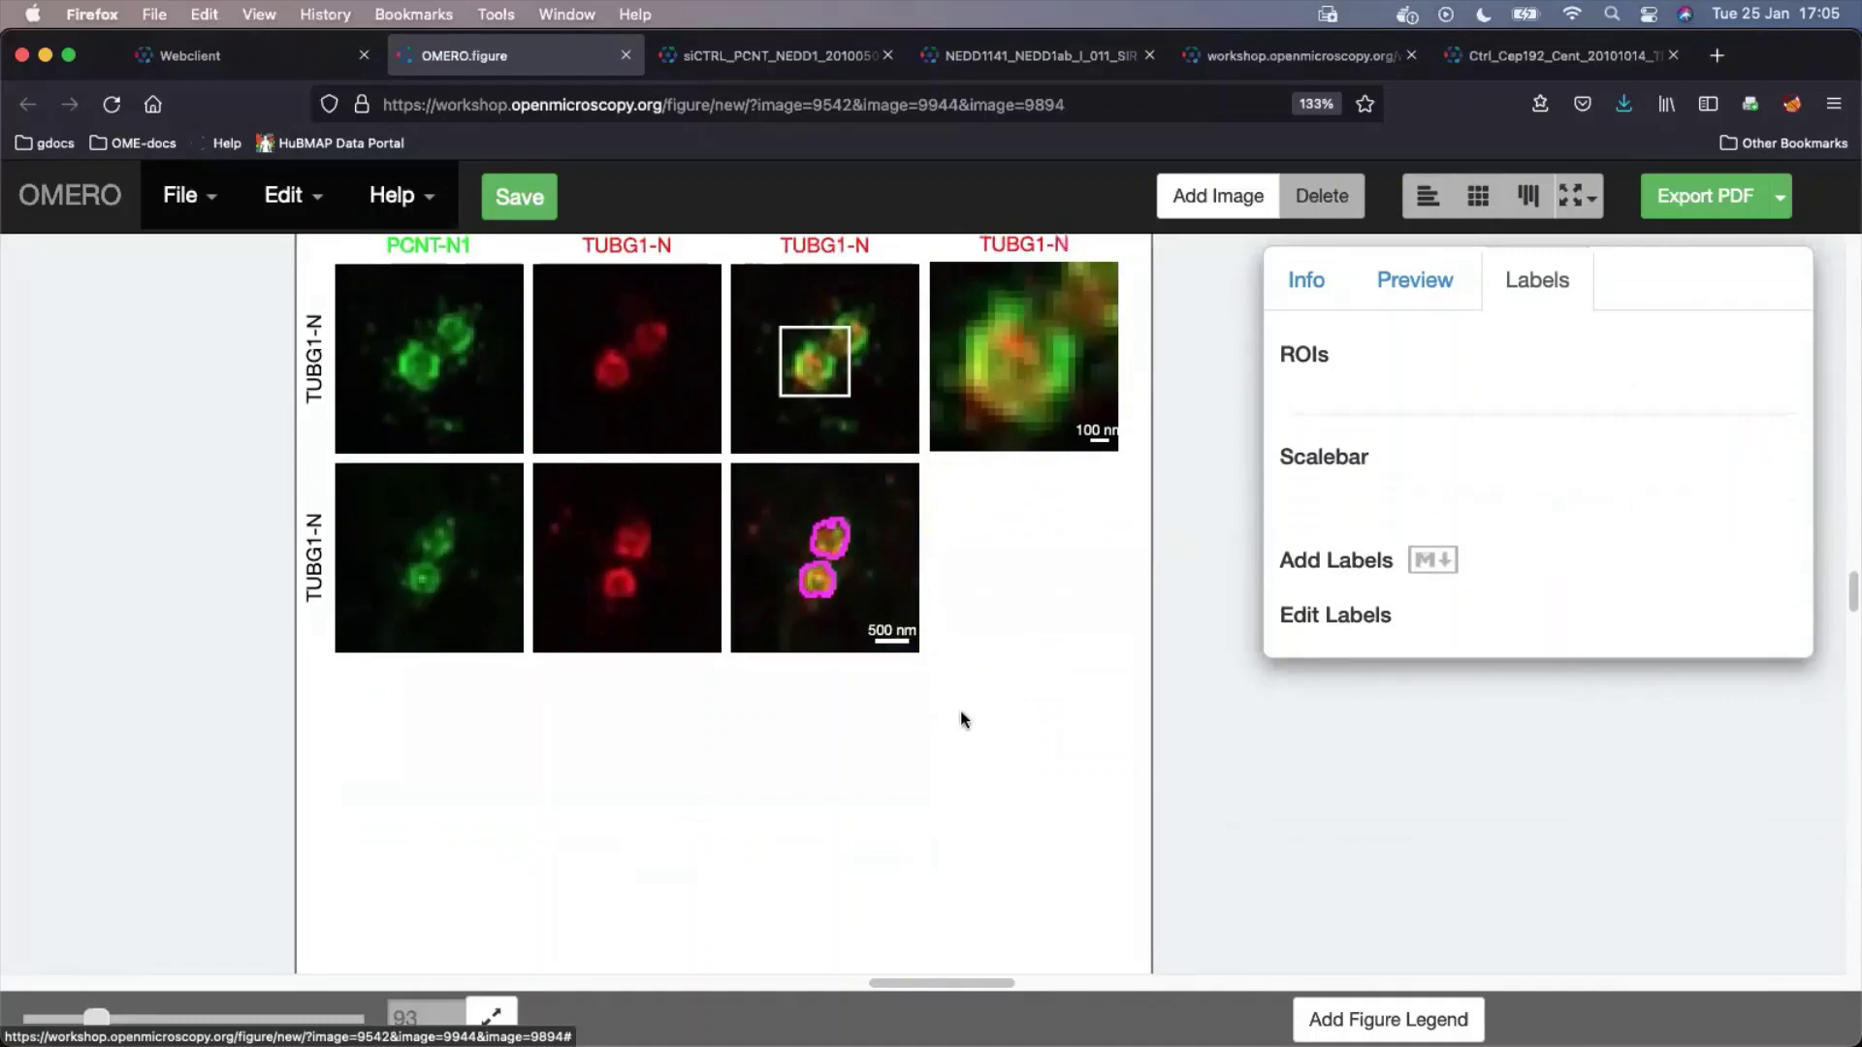
Align all seven panels to a grid again and clear the selection
scroll(1022, 633, "up", 2)
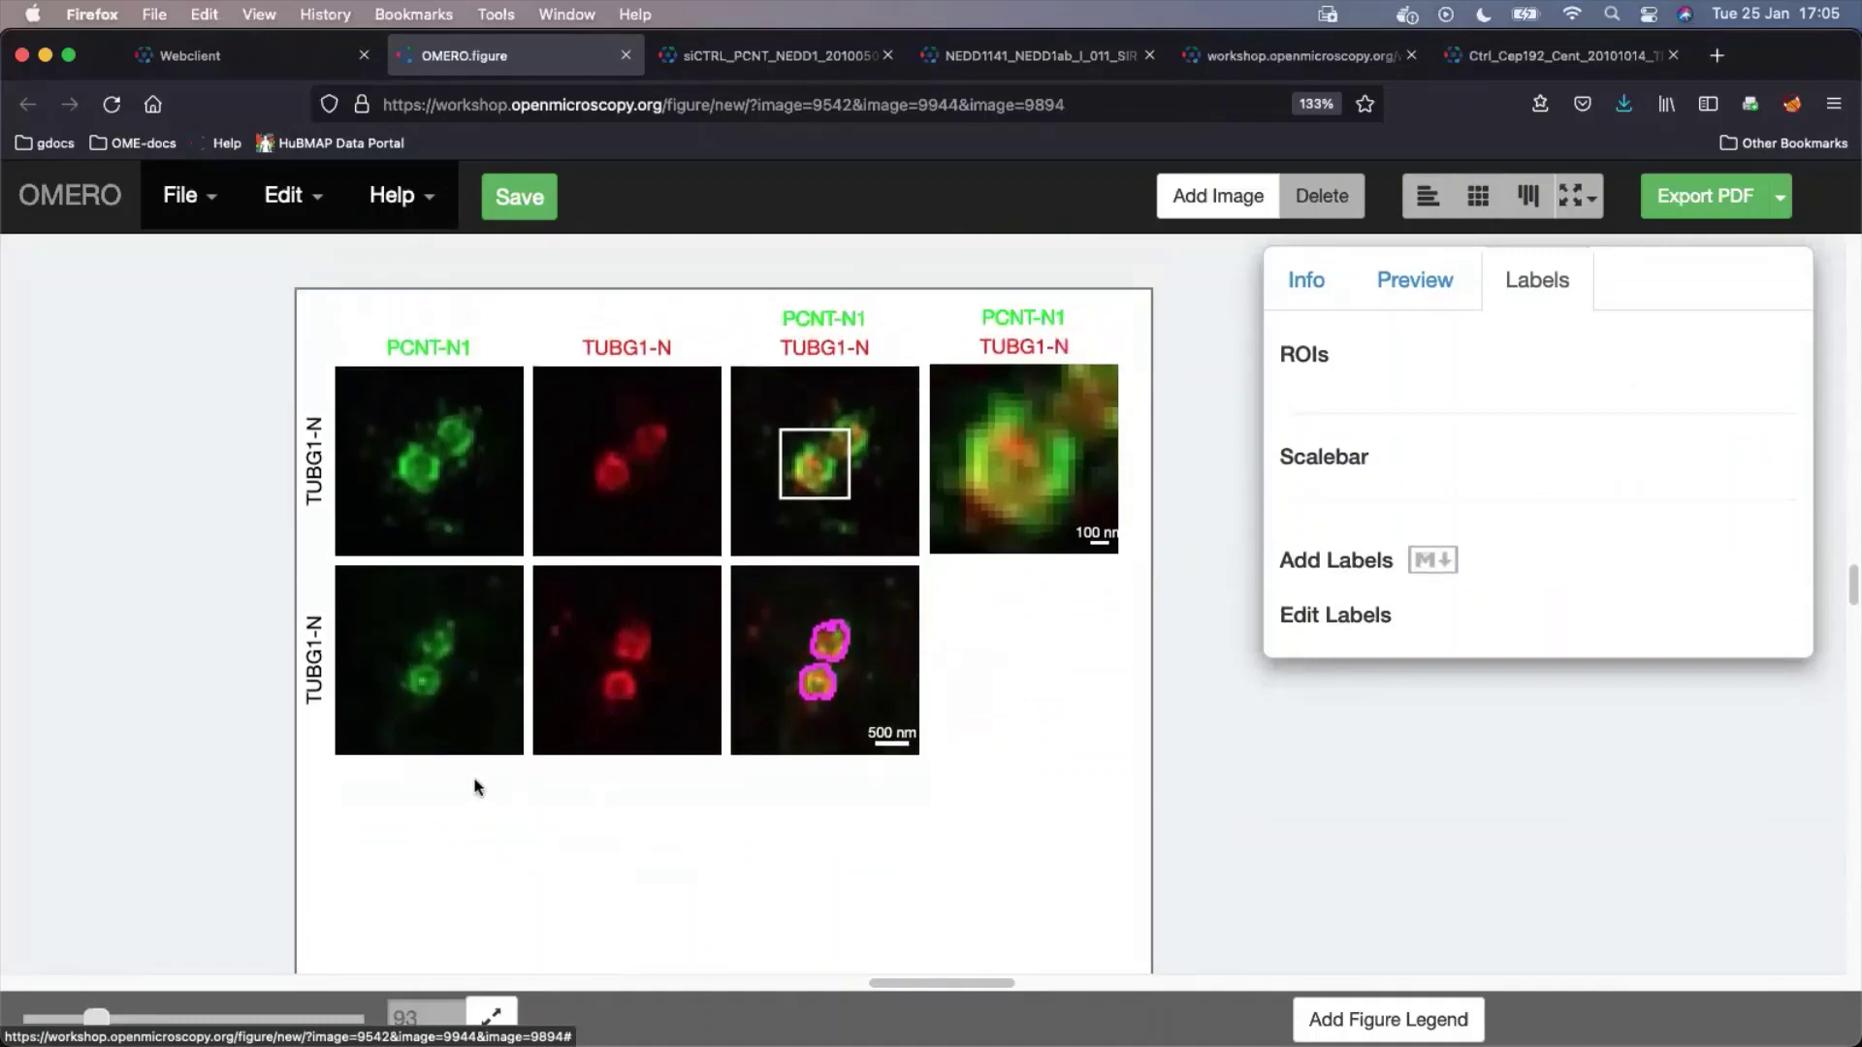
mouse_move(373, 803)
left_mouse_down()
mouse_move(495, 759)
mouse_move(1063, 448)
left_mouse_up()
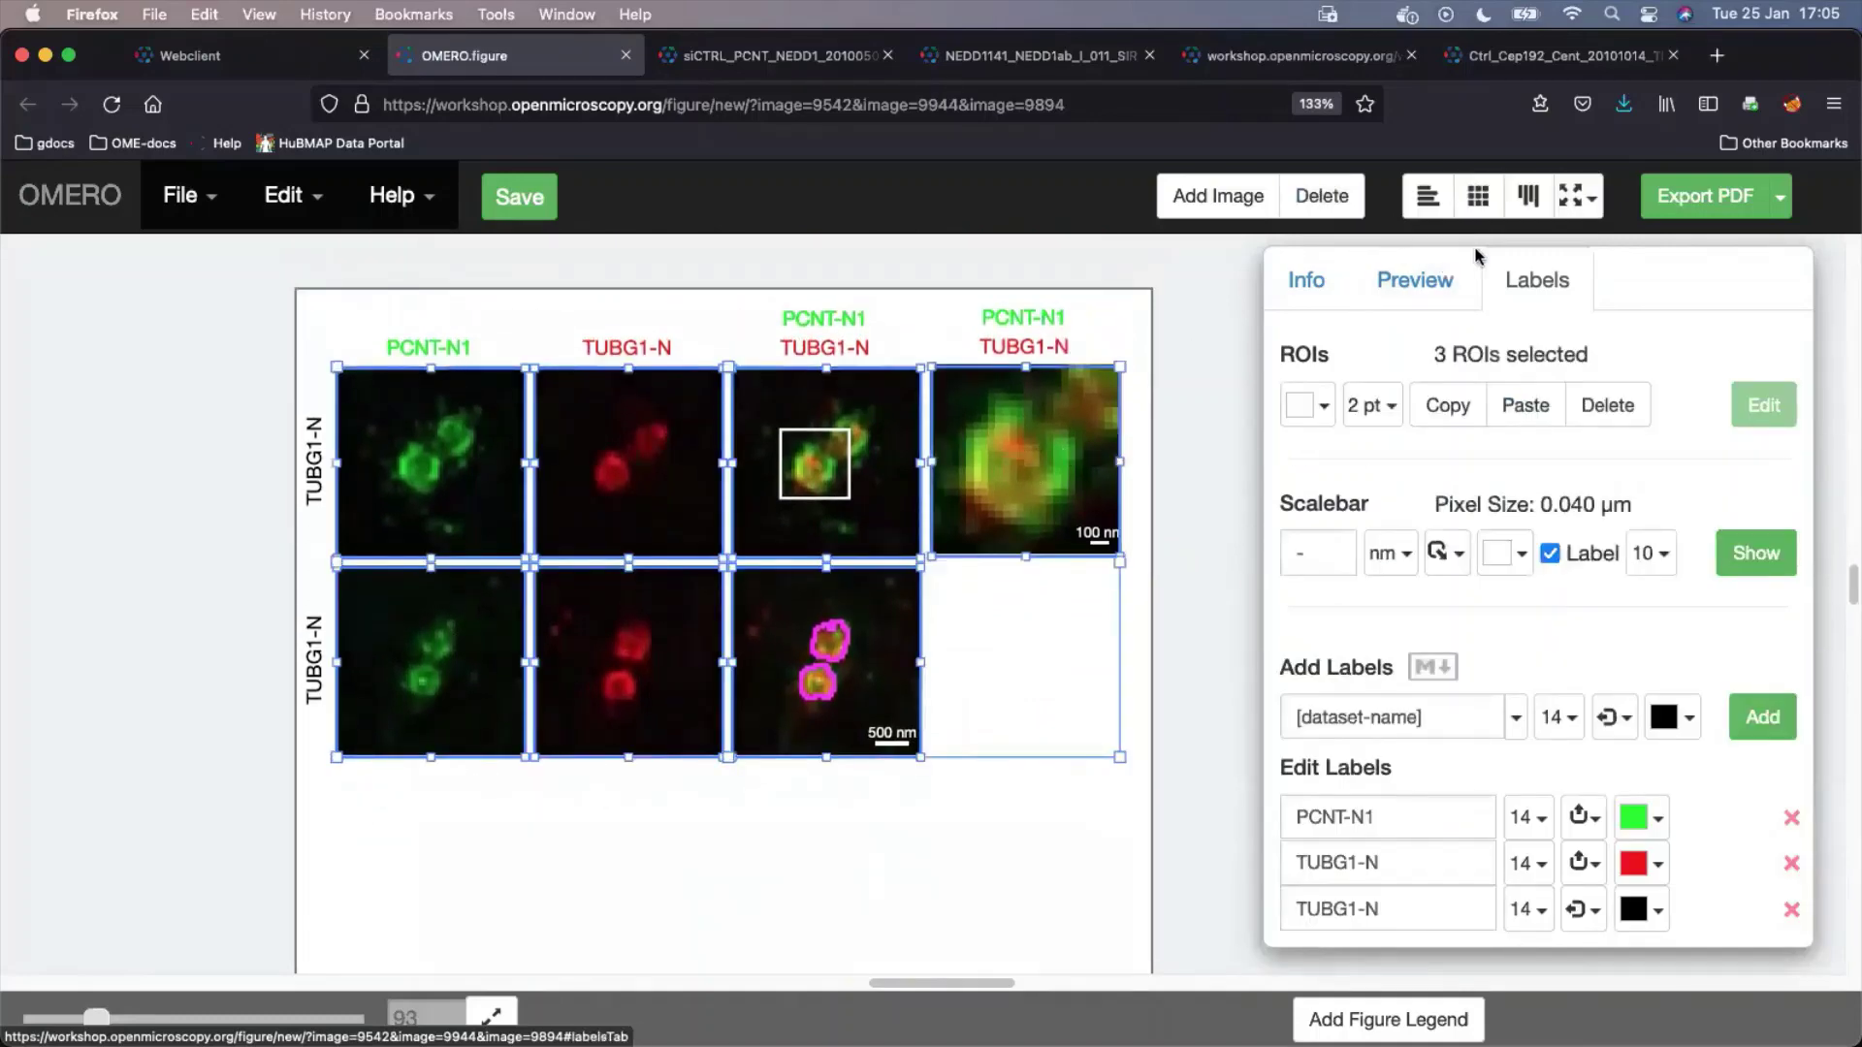
left_click(711, 844)
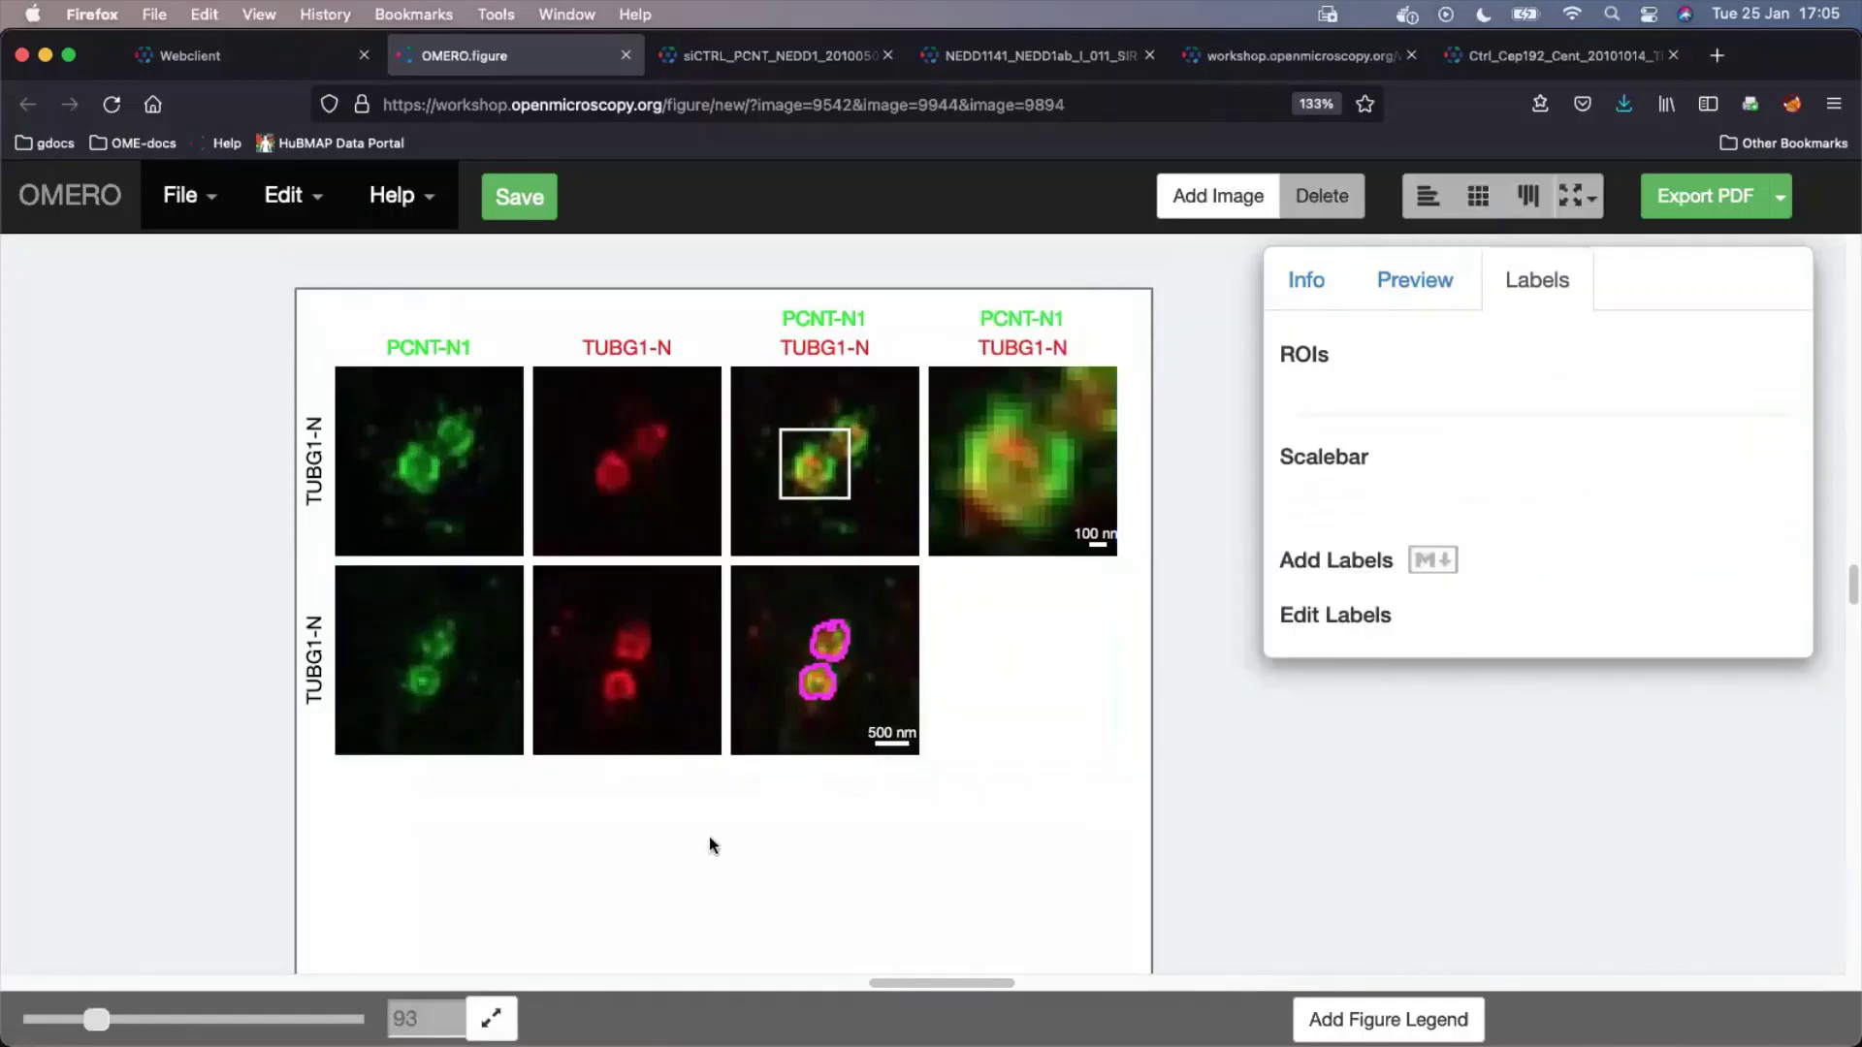
scroll(852, 759, "down", 6)
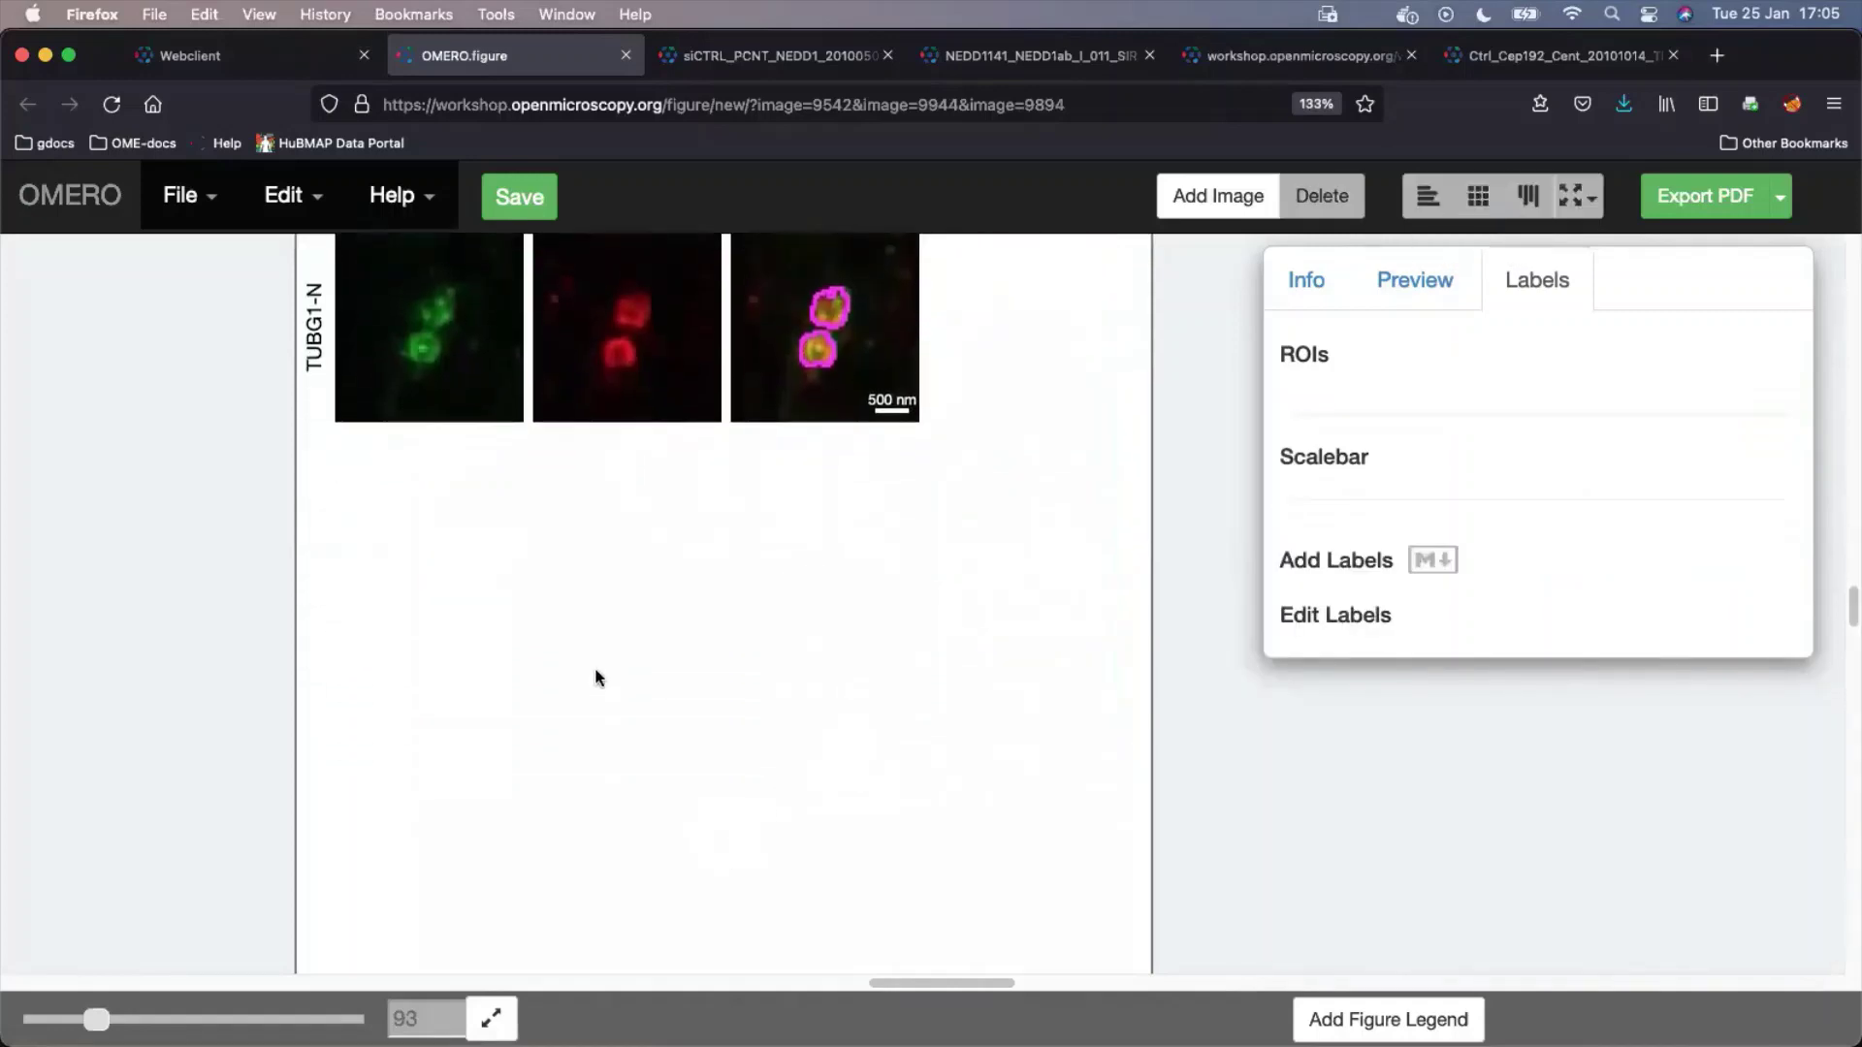
scroll(595, 631, "down", 3)
scroll(607, 624, "up", 12)
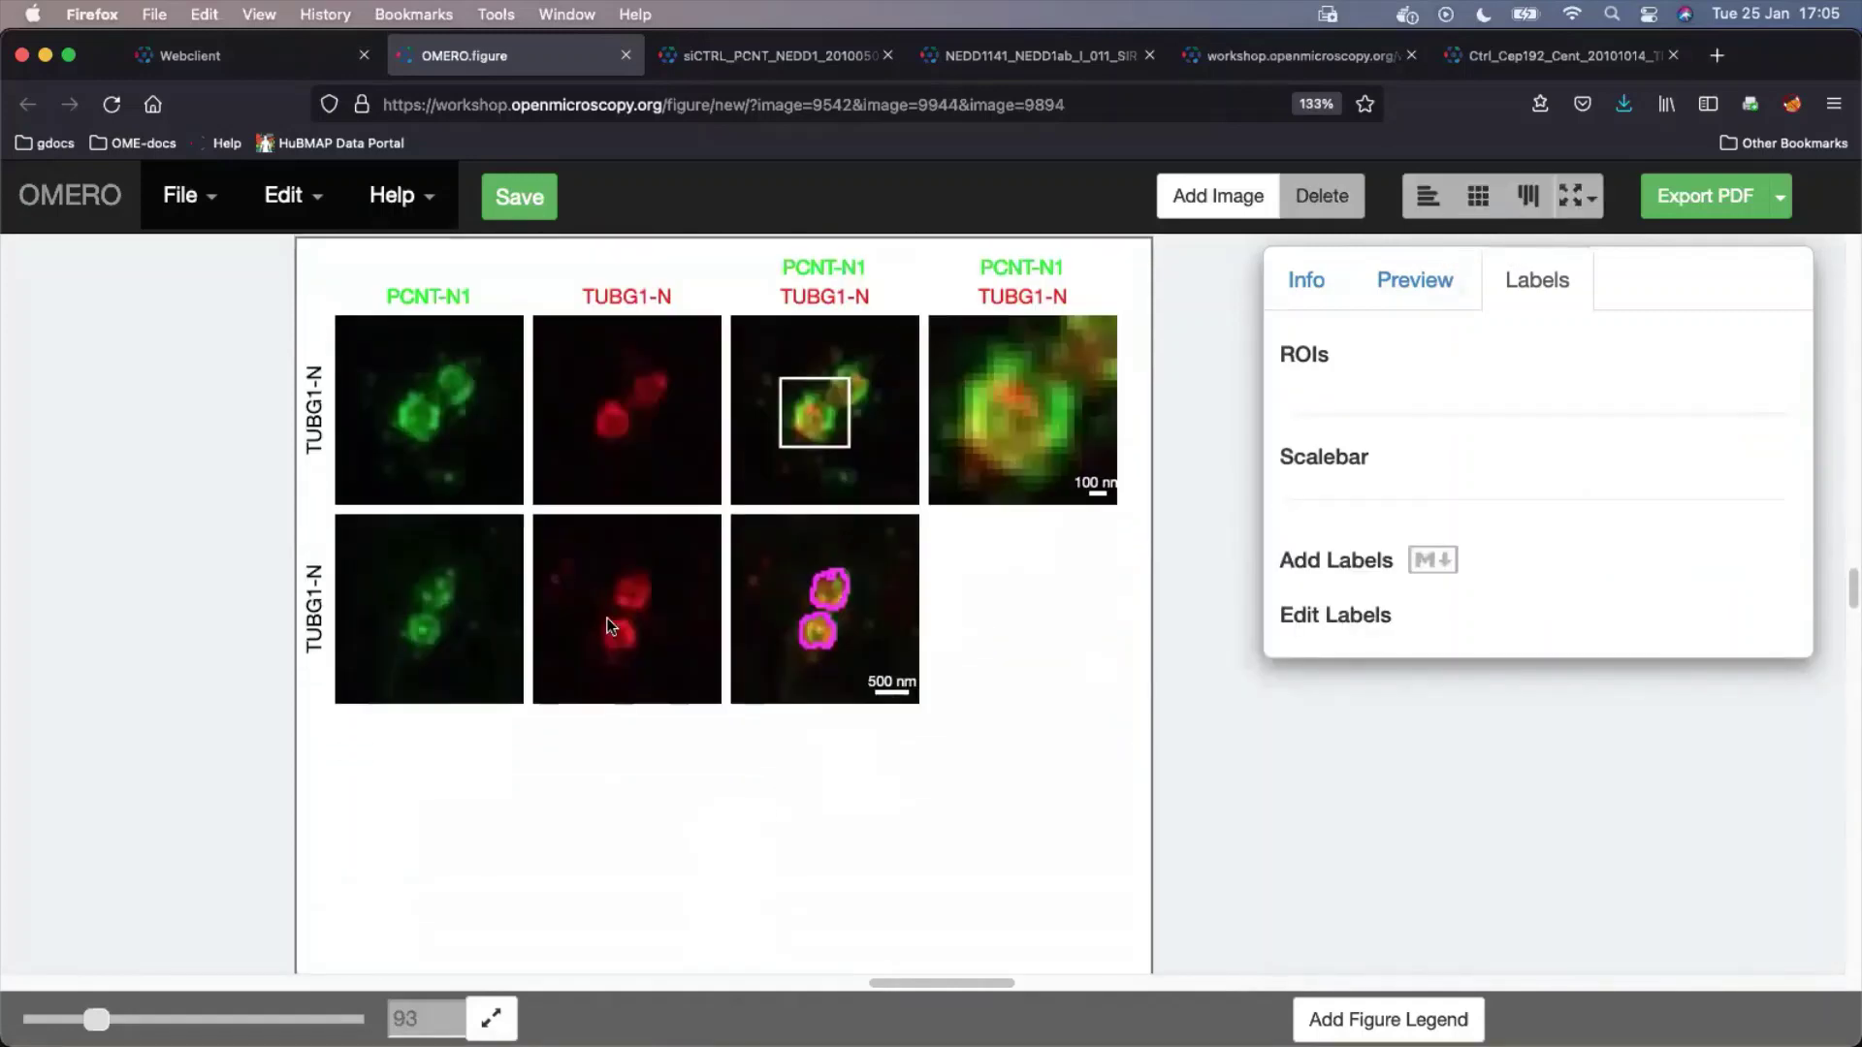
scroll(611, 626, "down", 6)
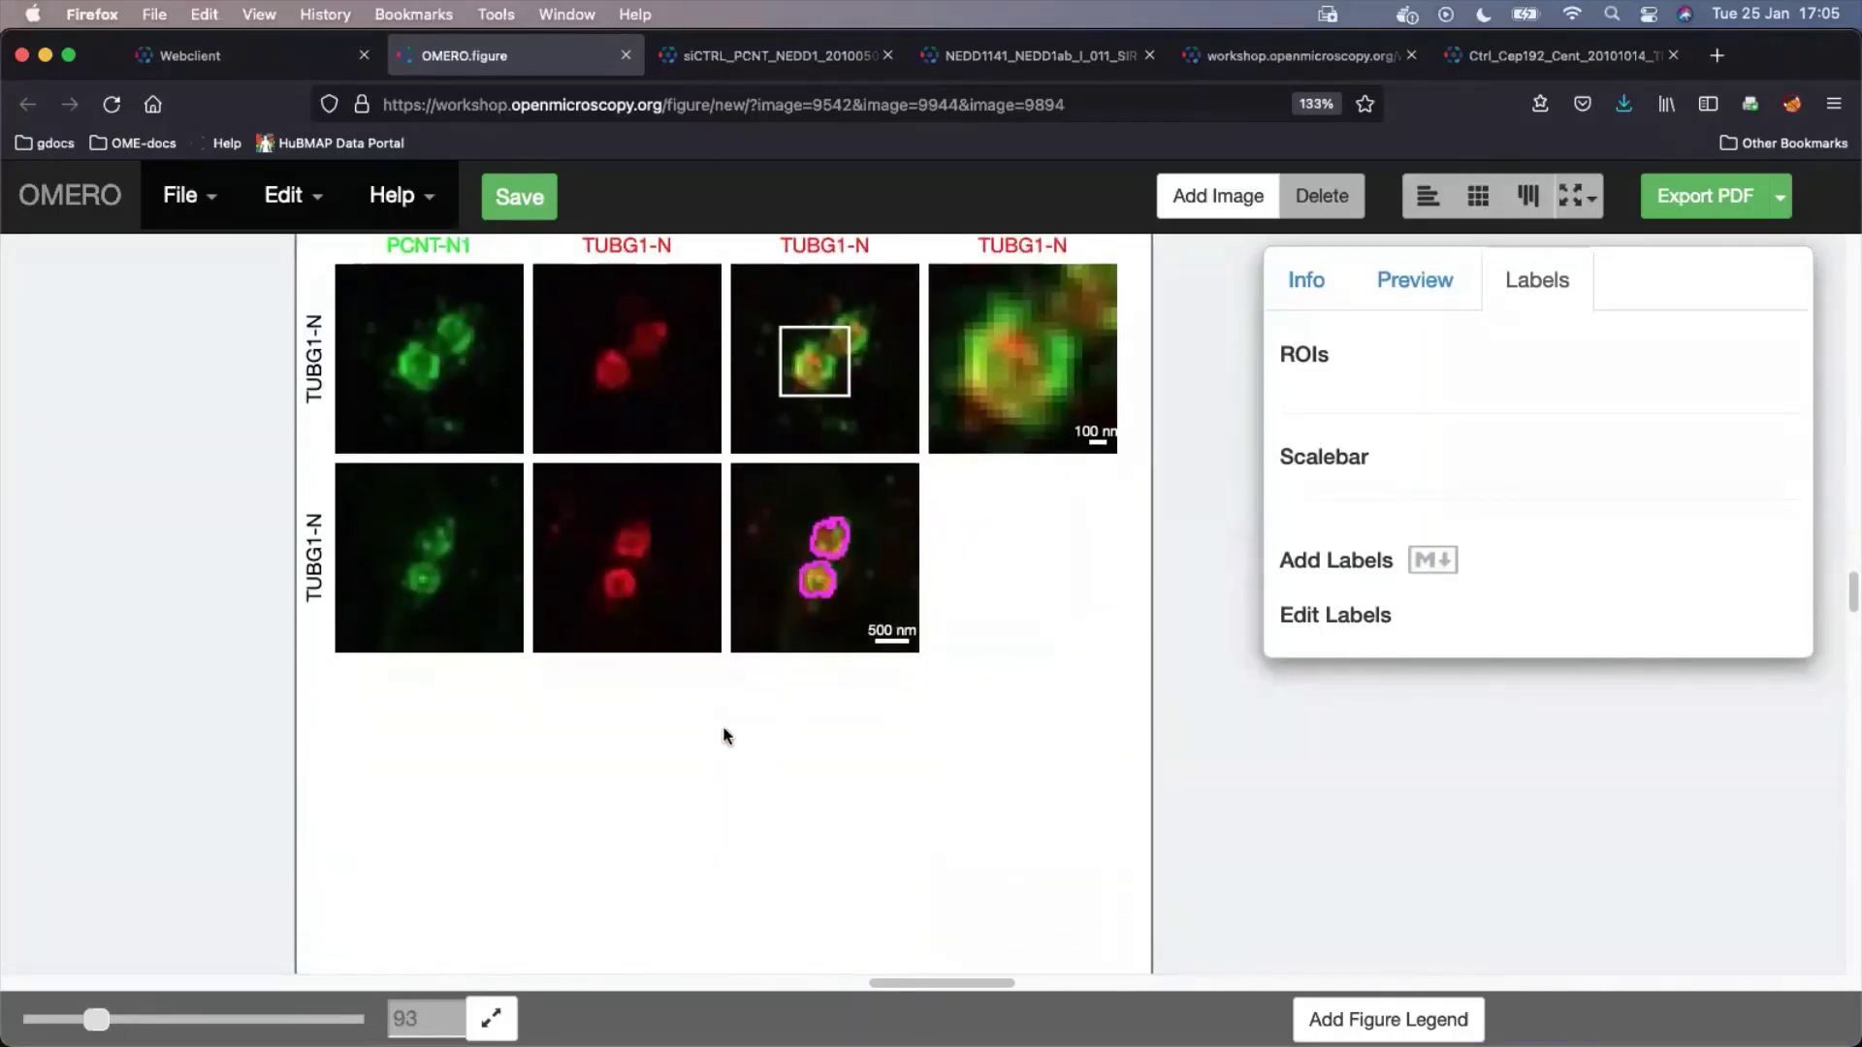
Switch to the OMERO webclient and change the centre view from the Parade plot to thumbnails
scroll(690, 744, "down", 2)
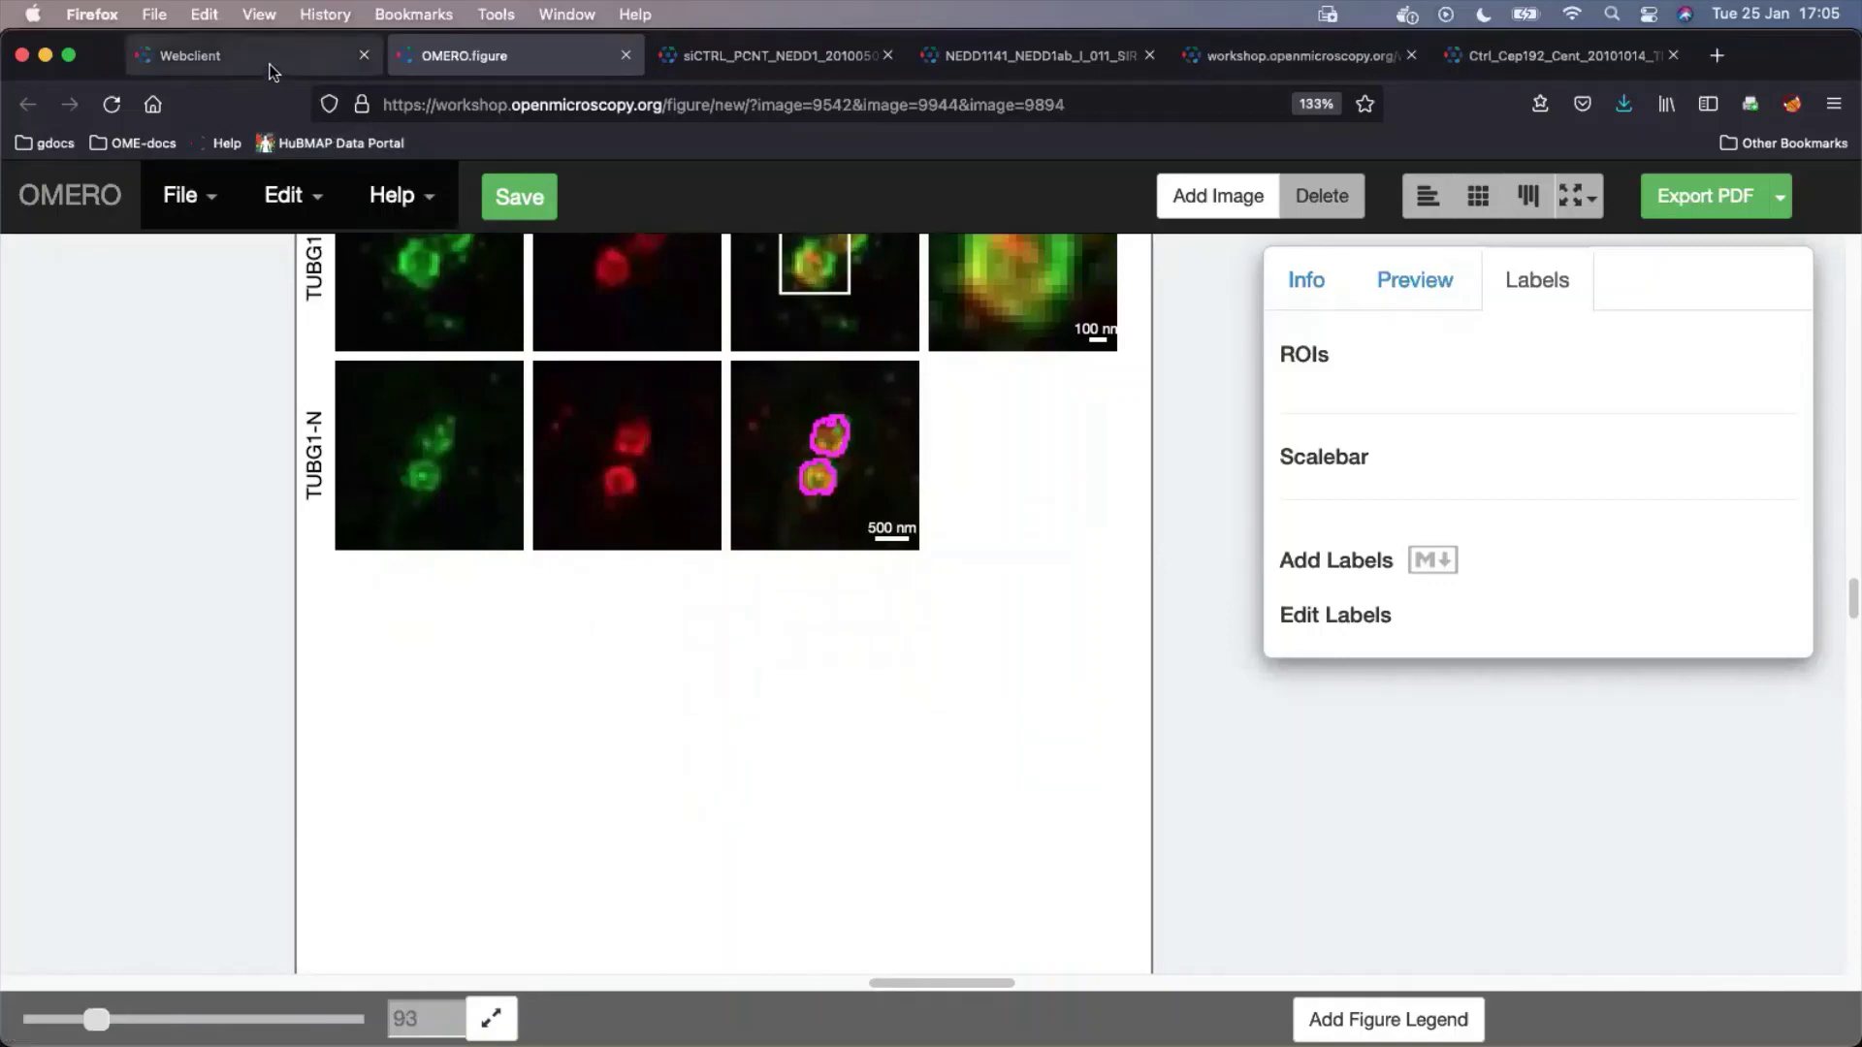
left_click(273, 68)
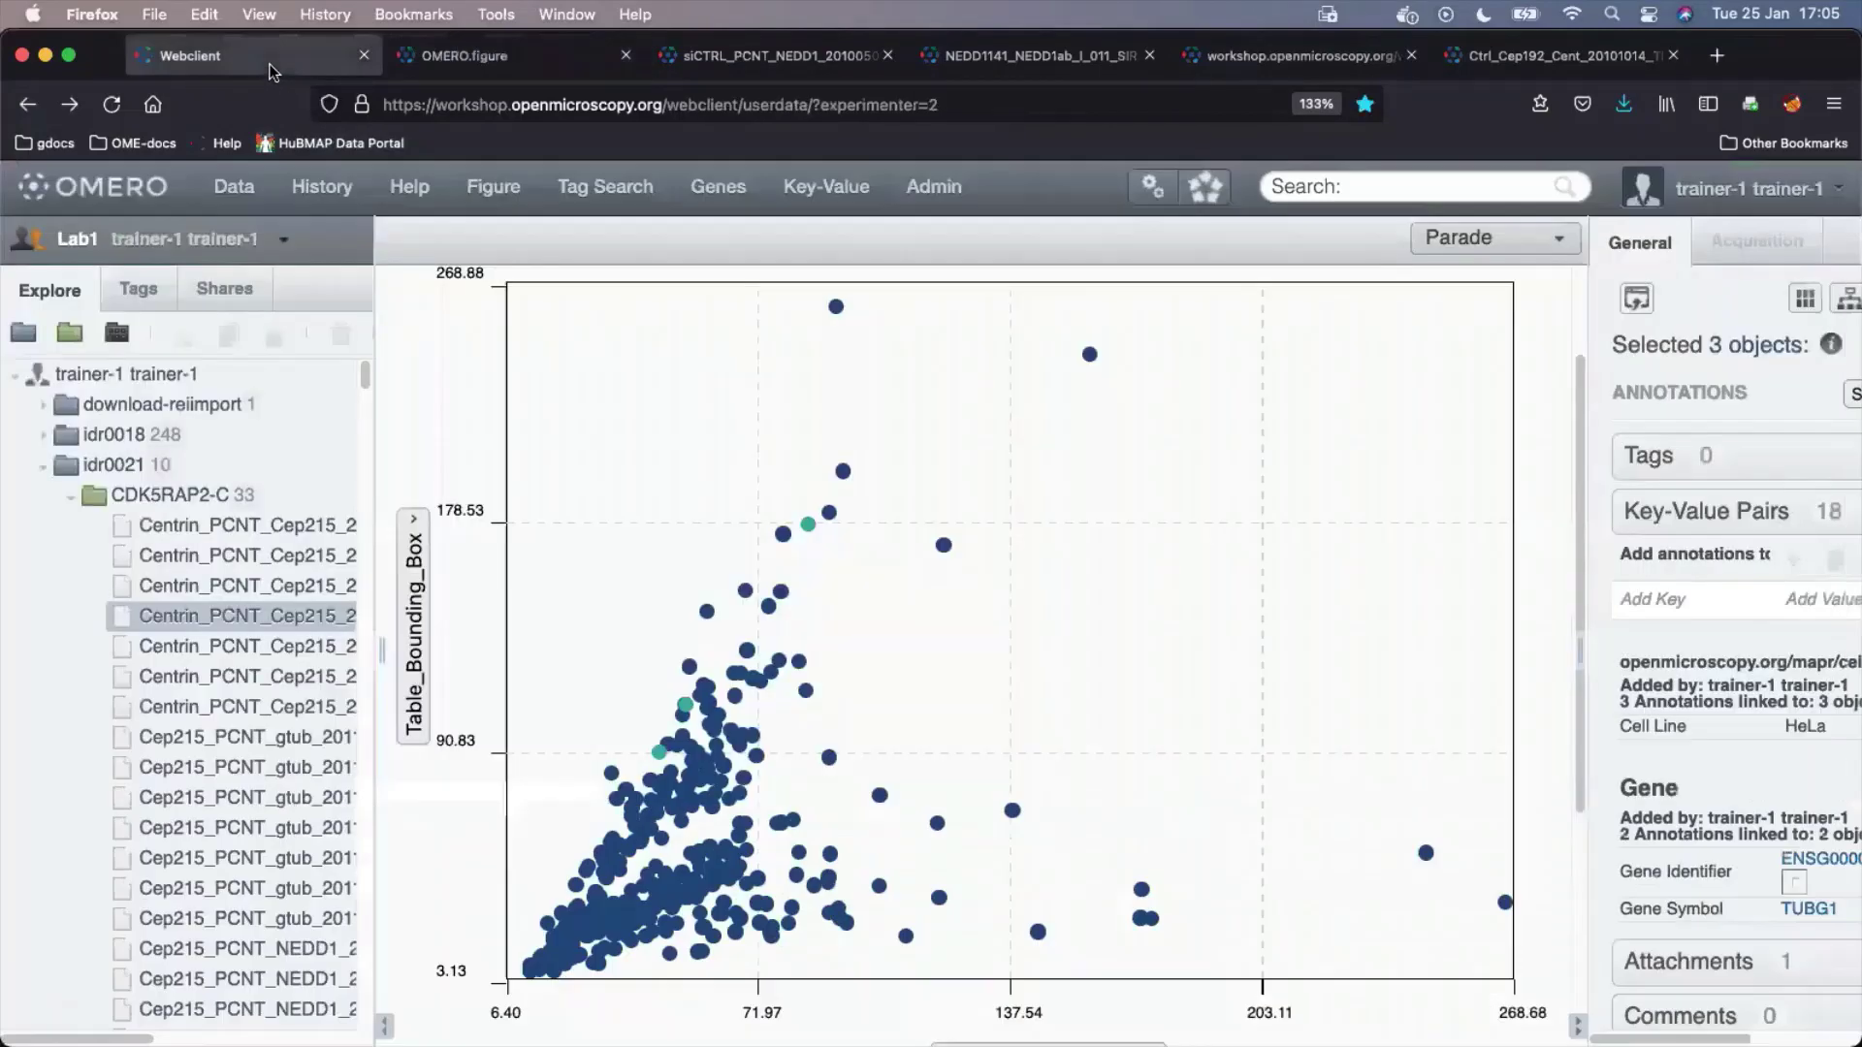
left_click(1564, 246)
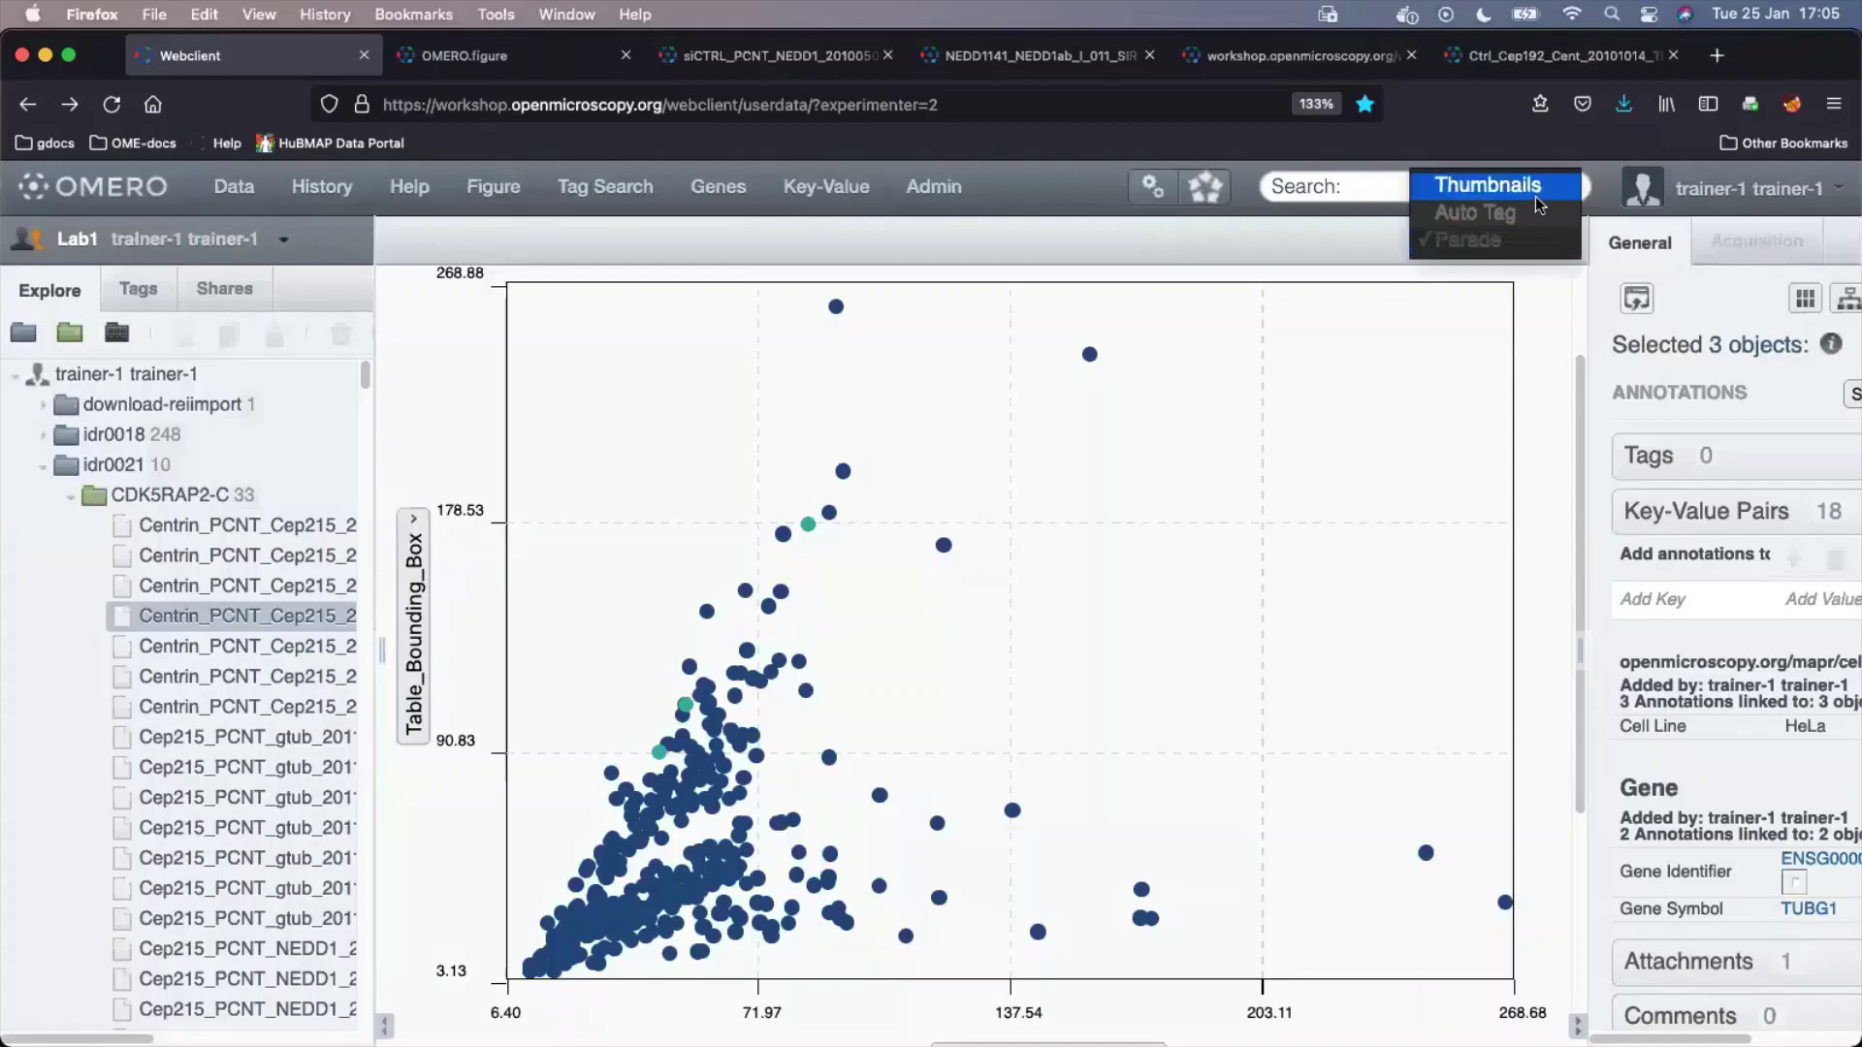
left_click(1534, 196)
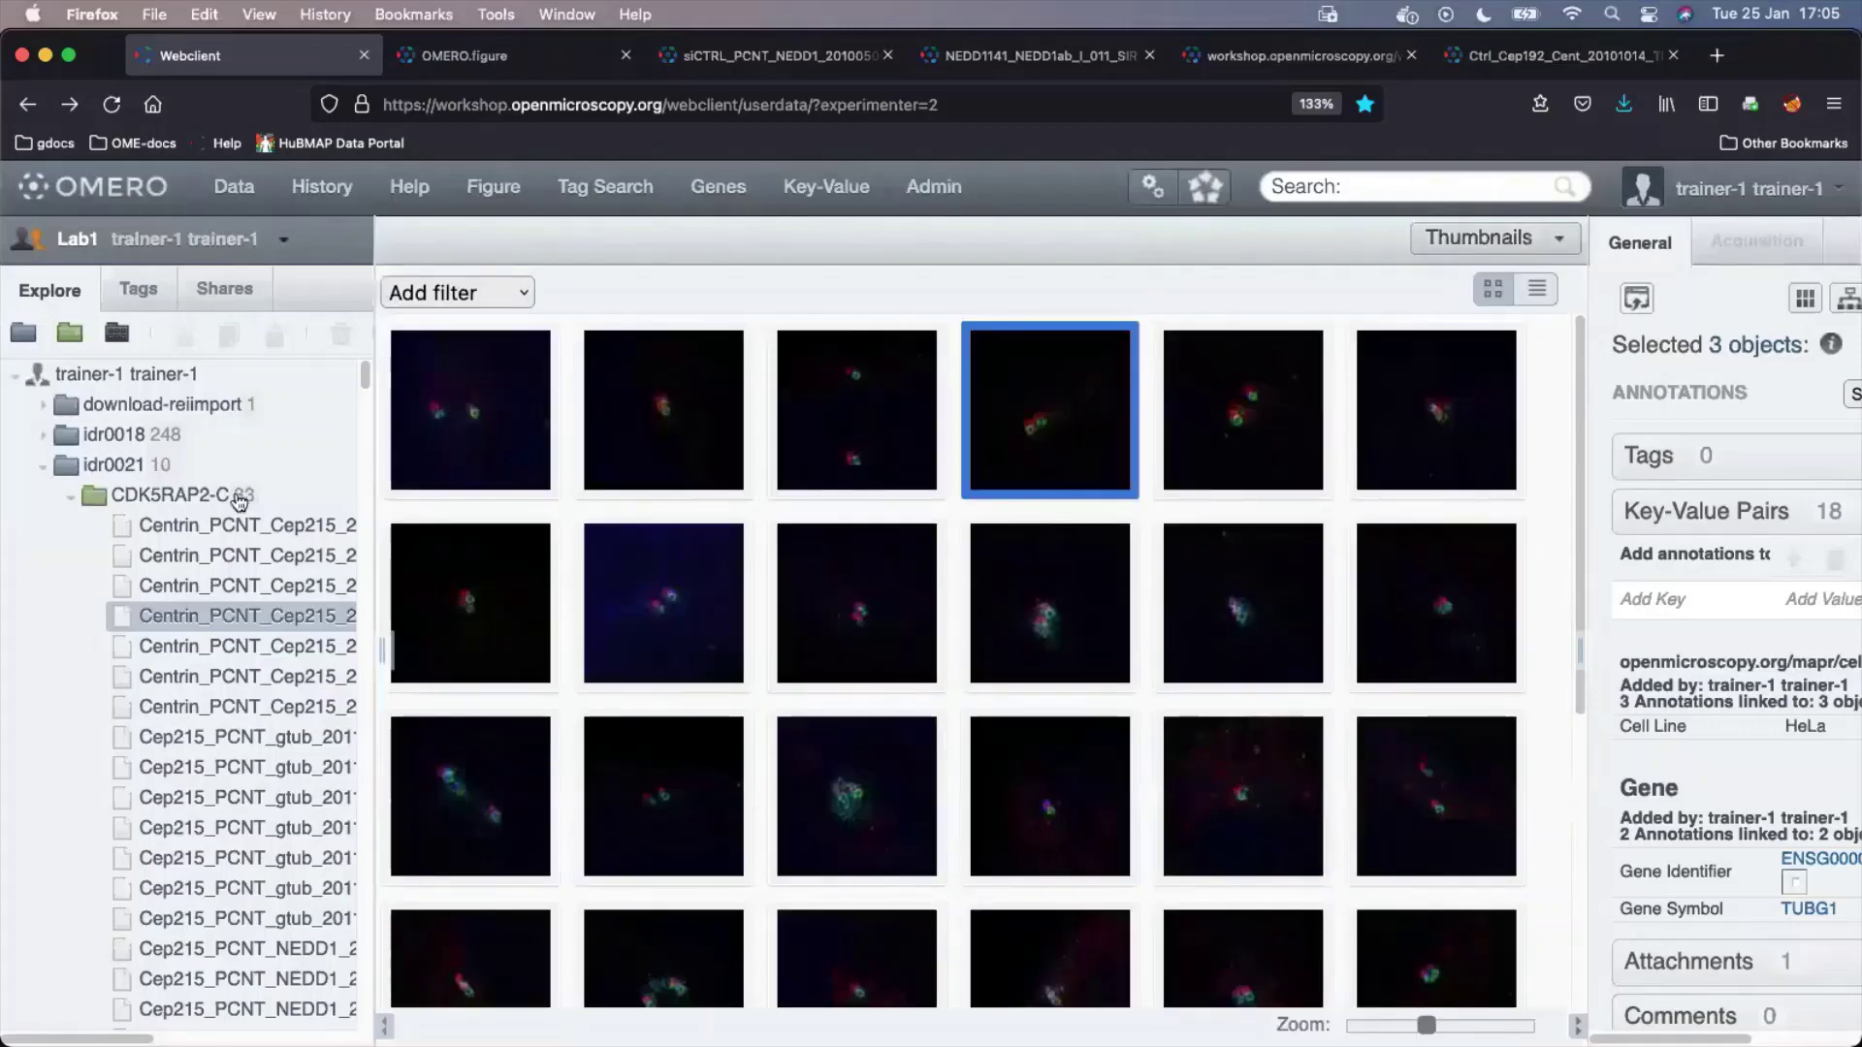
Collapse the idr0021 project and the dv-alexia-BoxIt dataset, and open the siRNAi-HeLa dataset
left_click(42, 465)
scroll(260, 452, "down", 3)
scroll(260, 452, "down", 3)
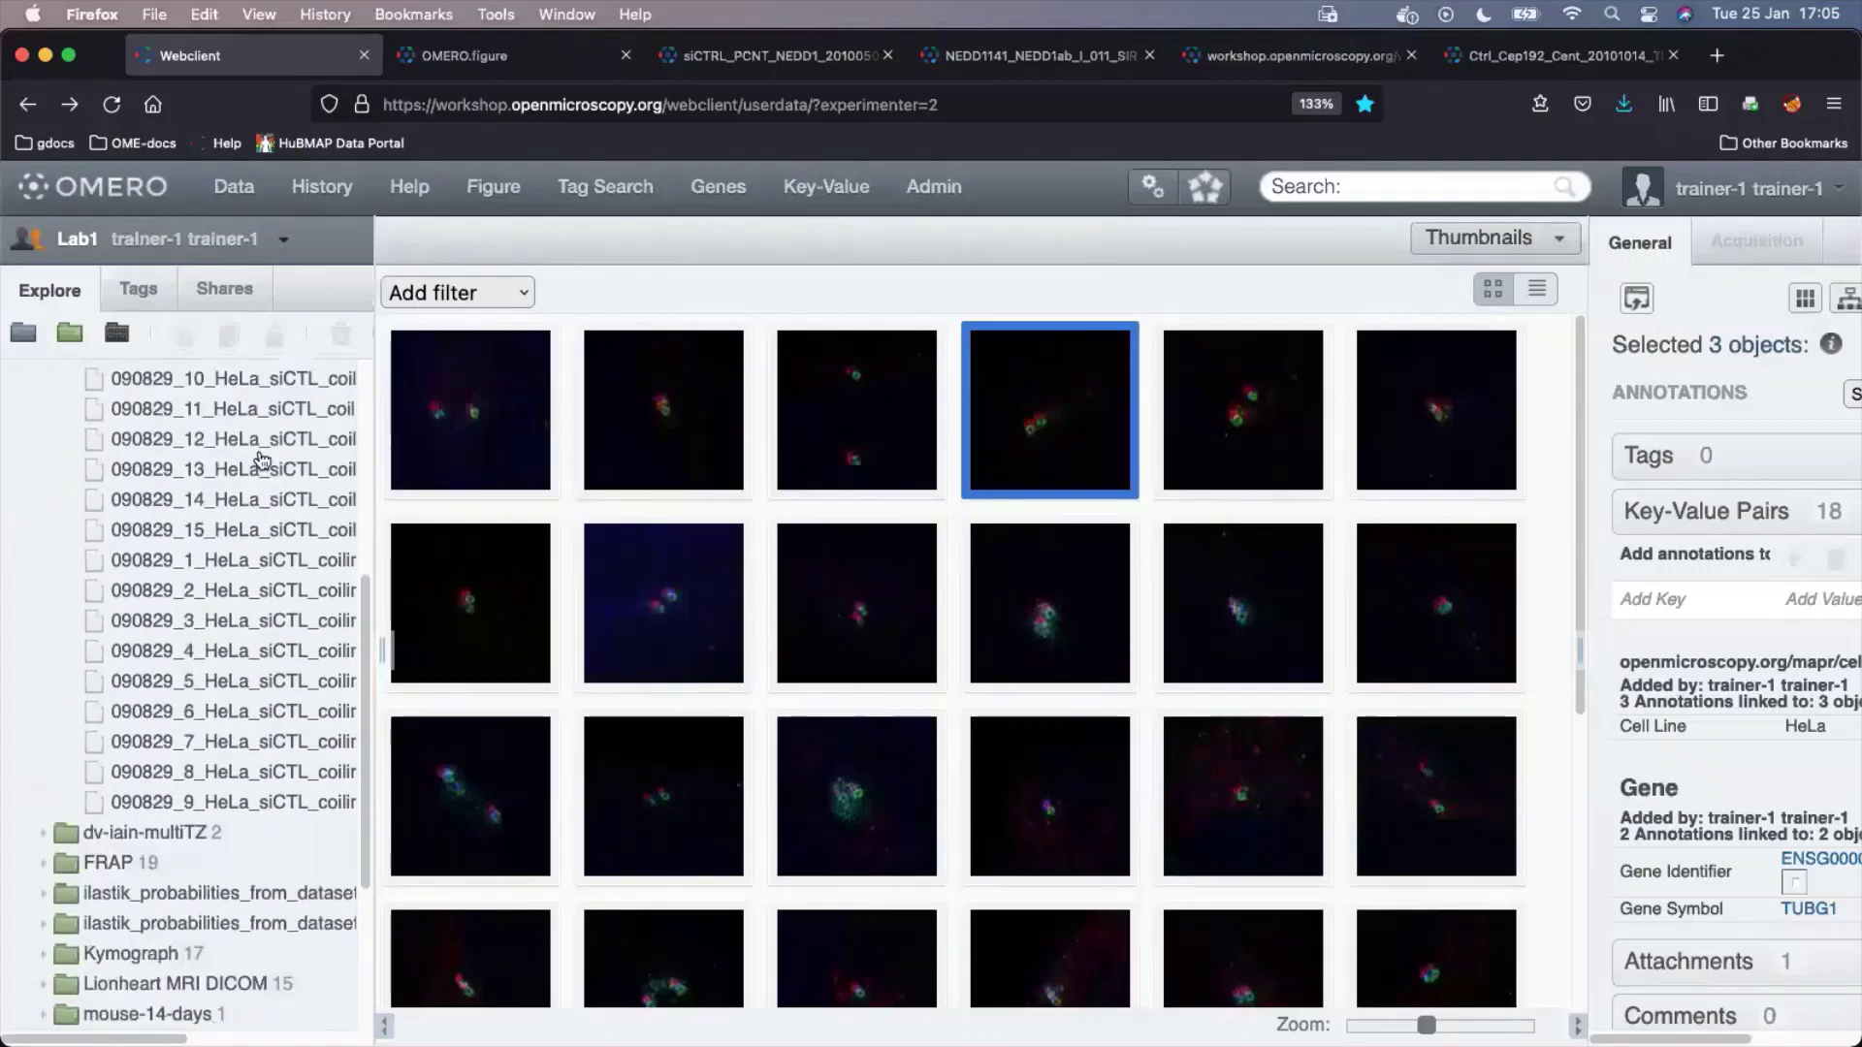
scroll(260, 452, "up", 4)
left_click(43, 578)
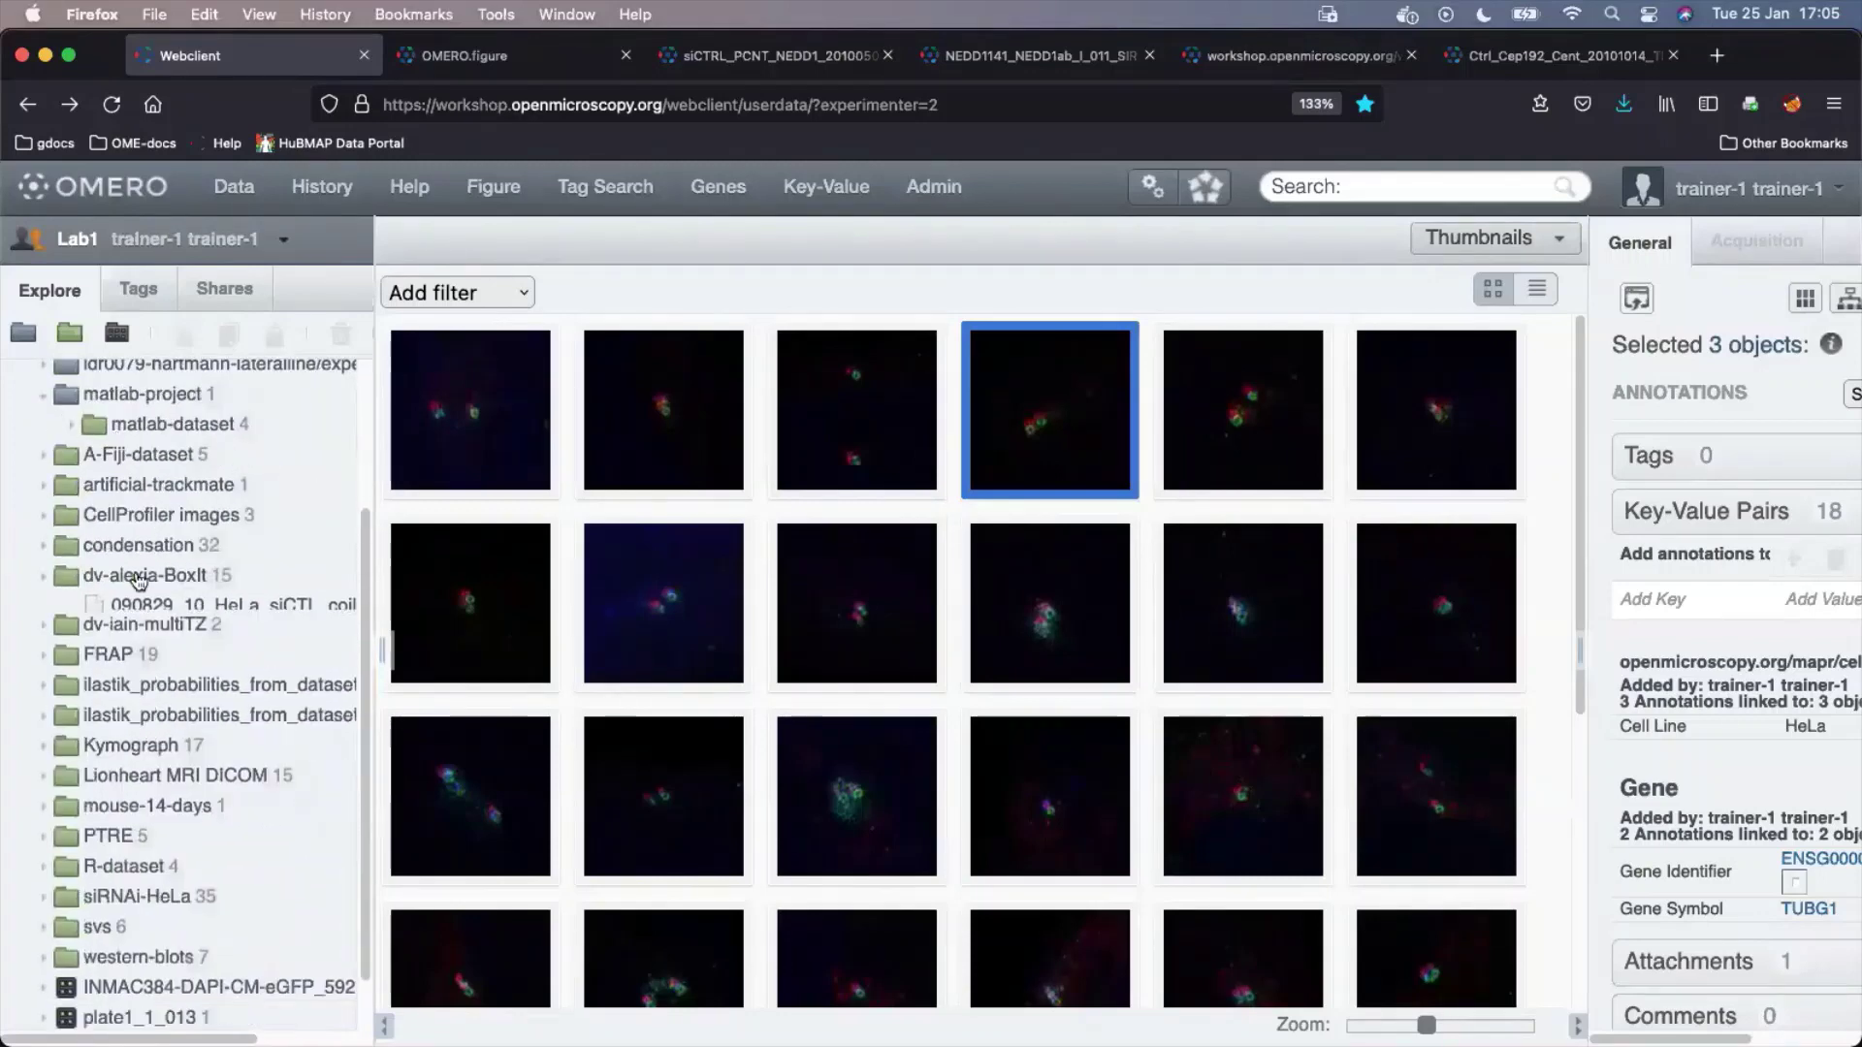
scroll(163, 613, "down", 1)
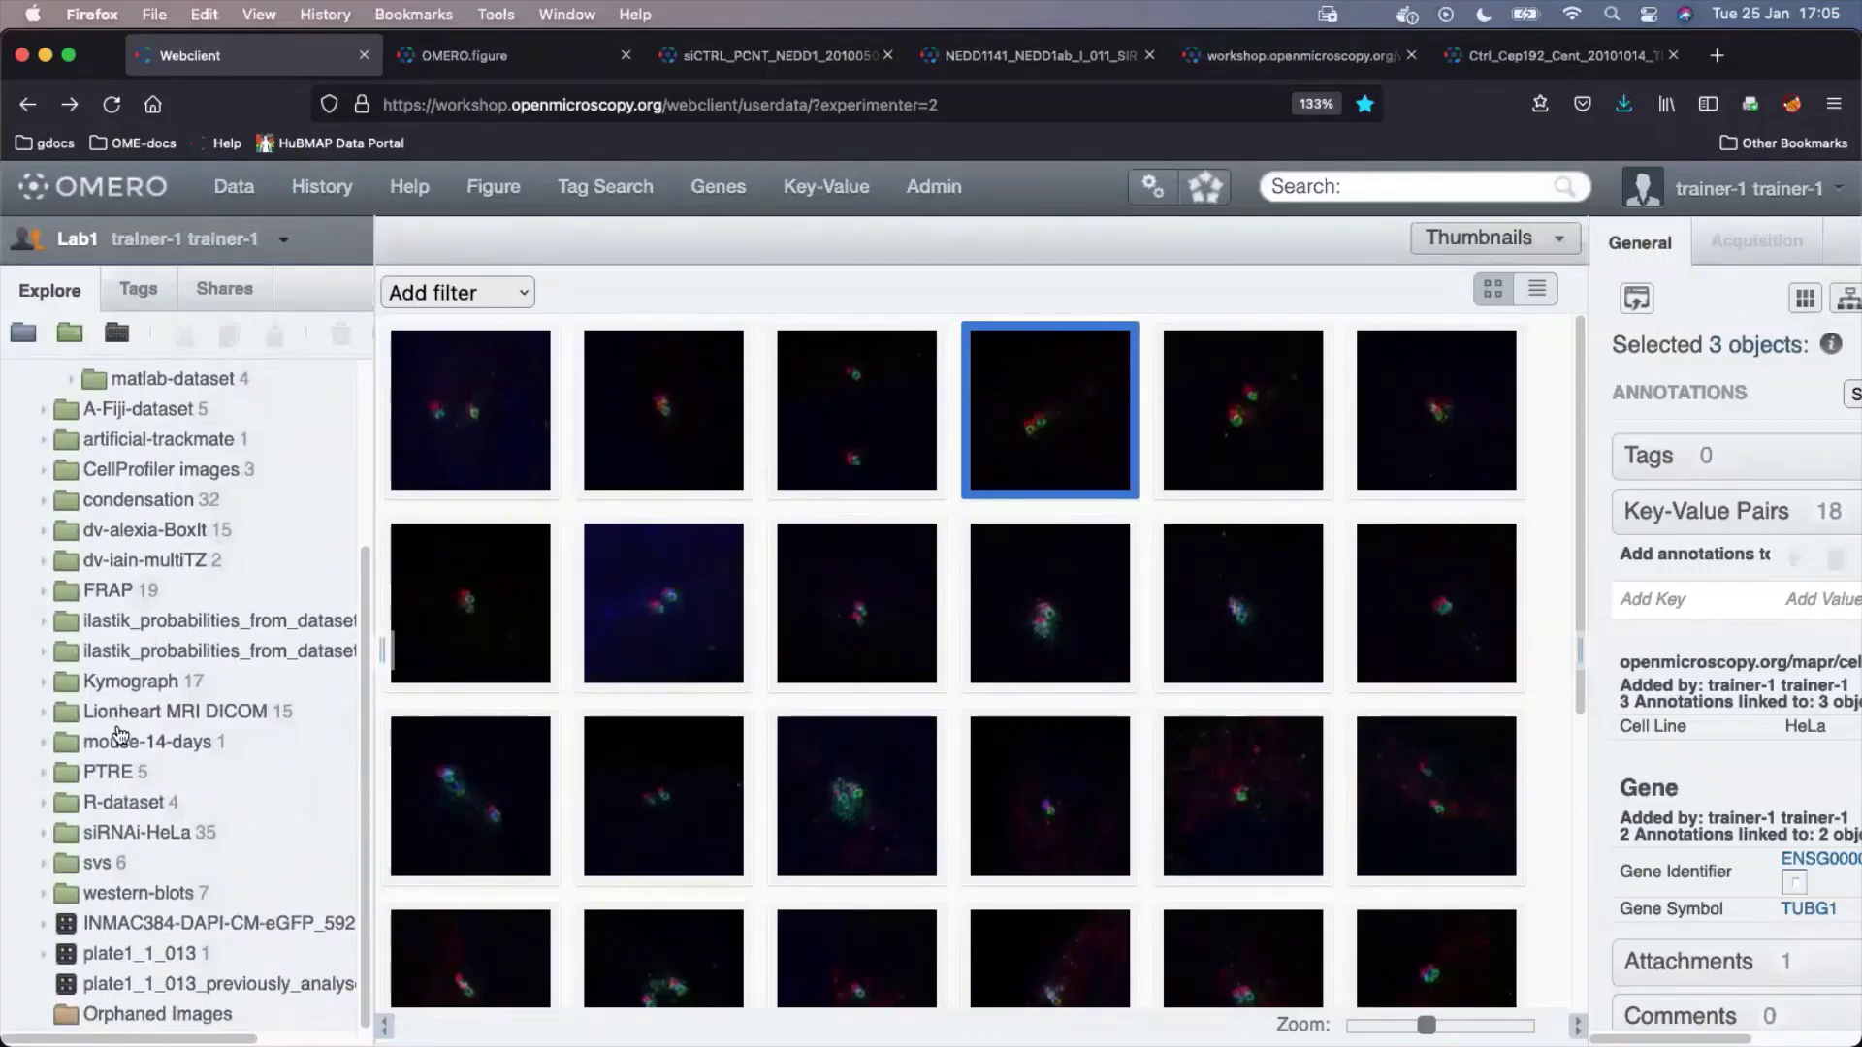
left_click(124, 834)
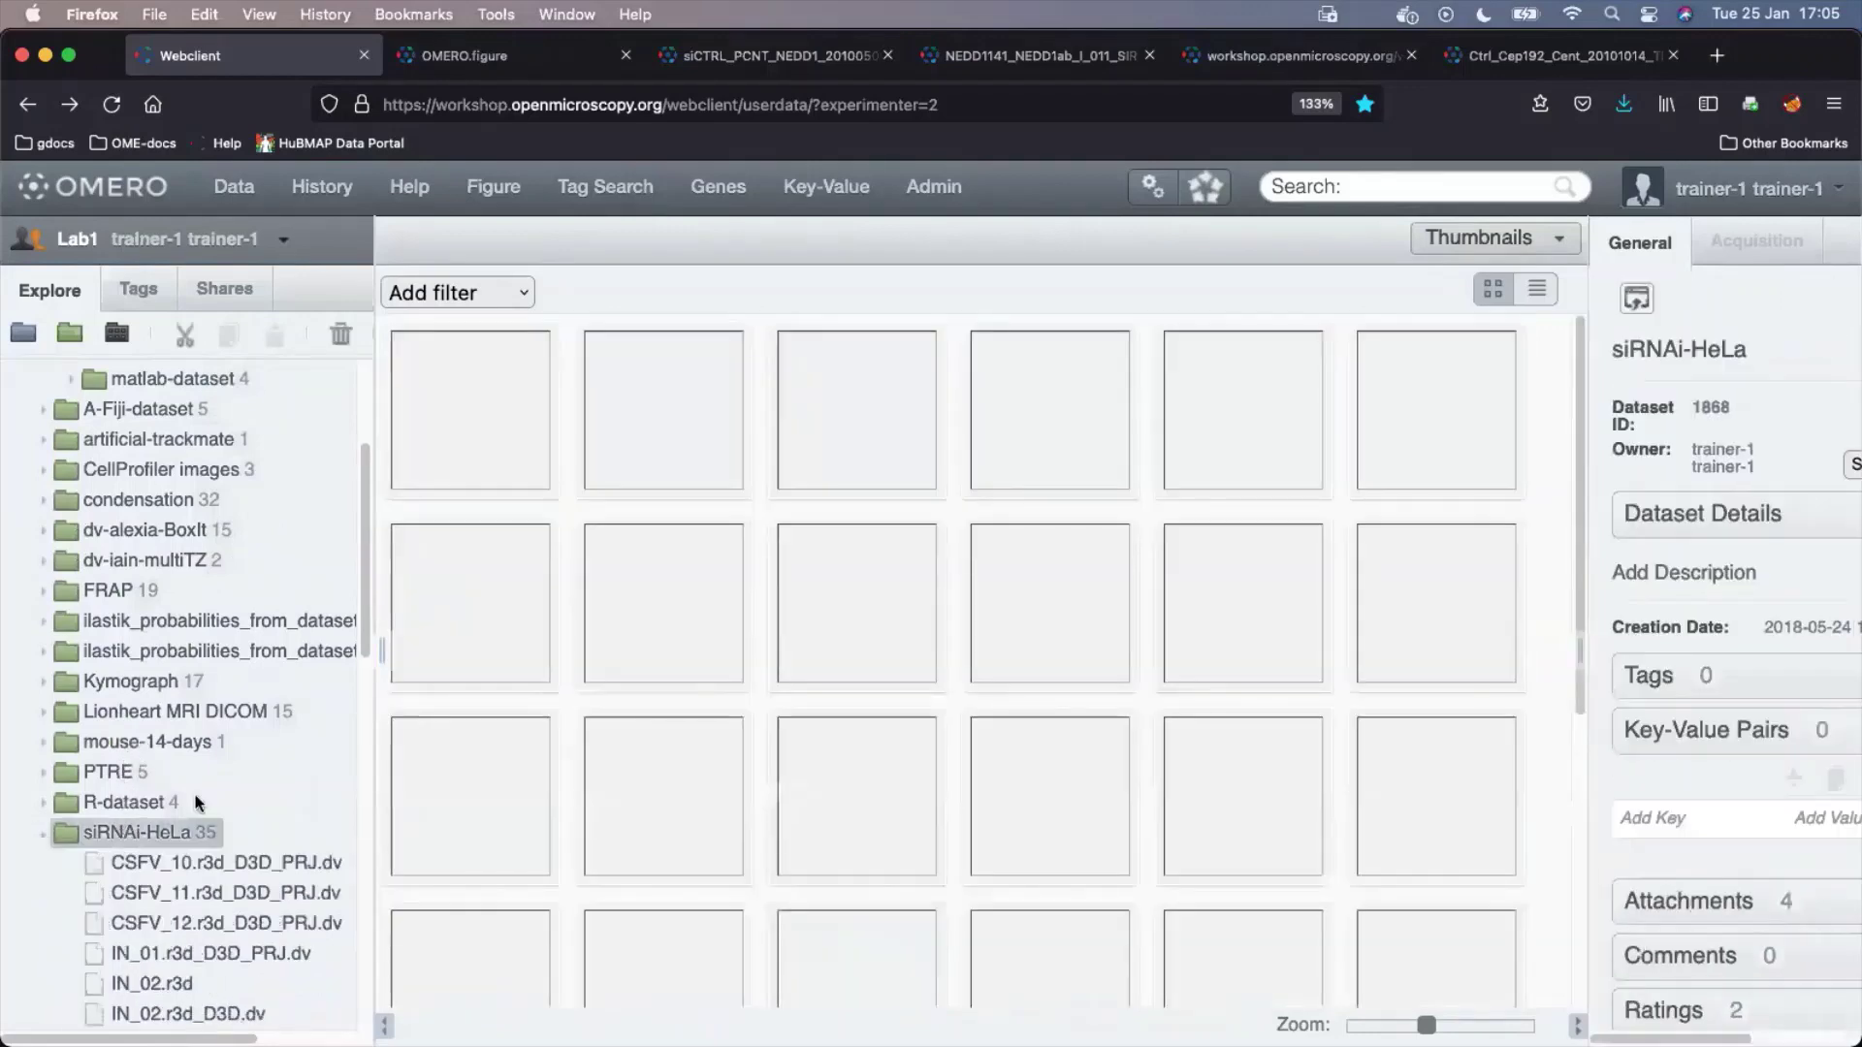
Filter the siRNAi-HeLa images by a five-star rating, select all the filtered thumbnails, and widen the details pane
left_click(530, 296)
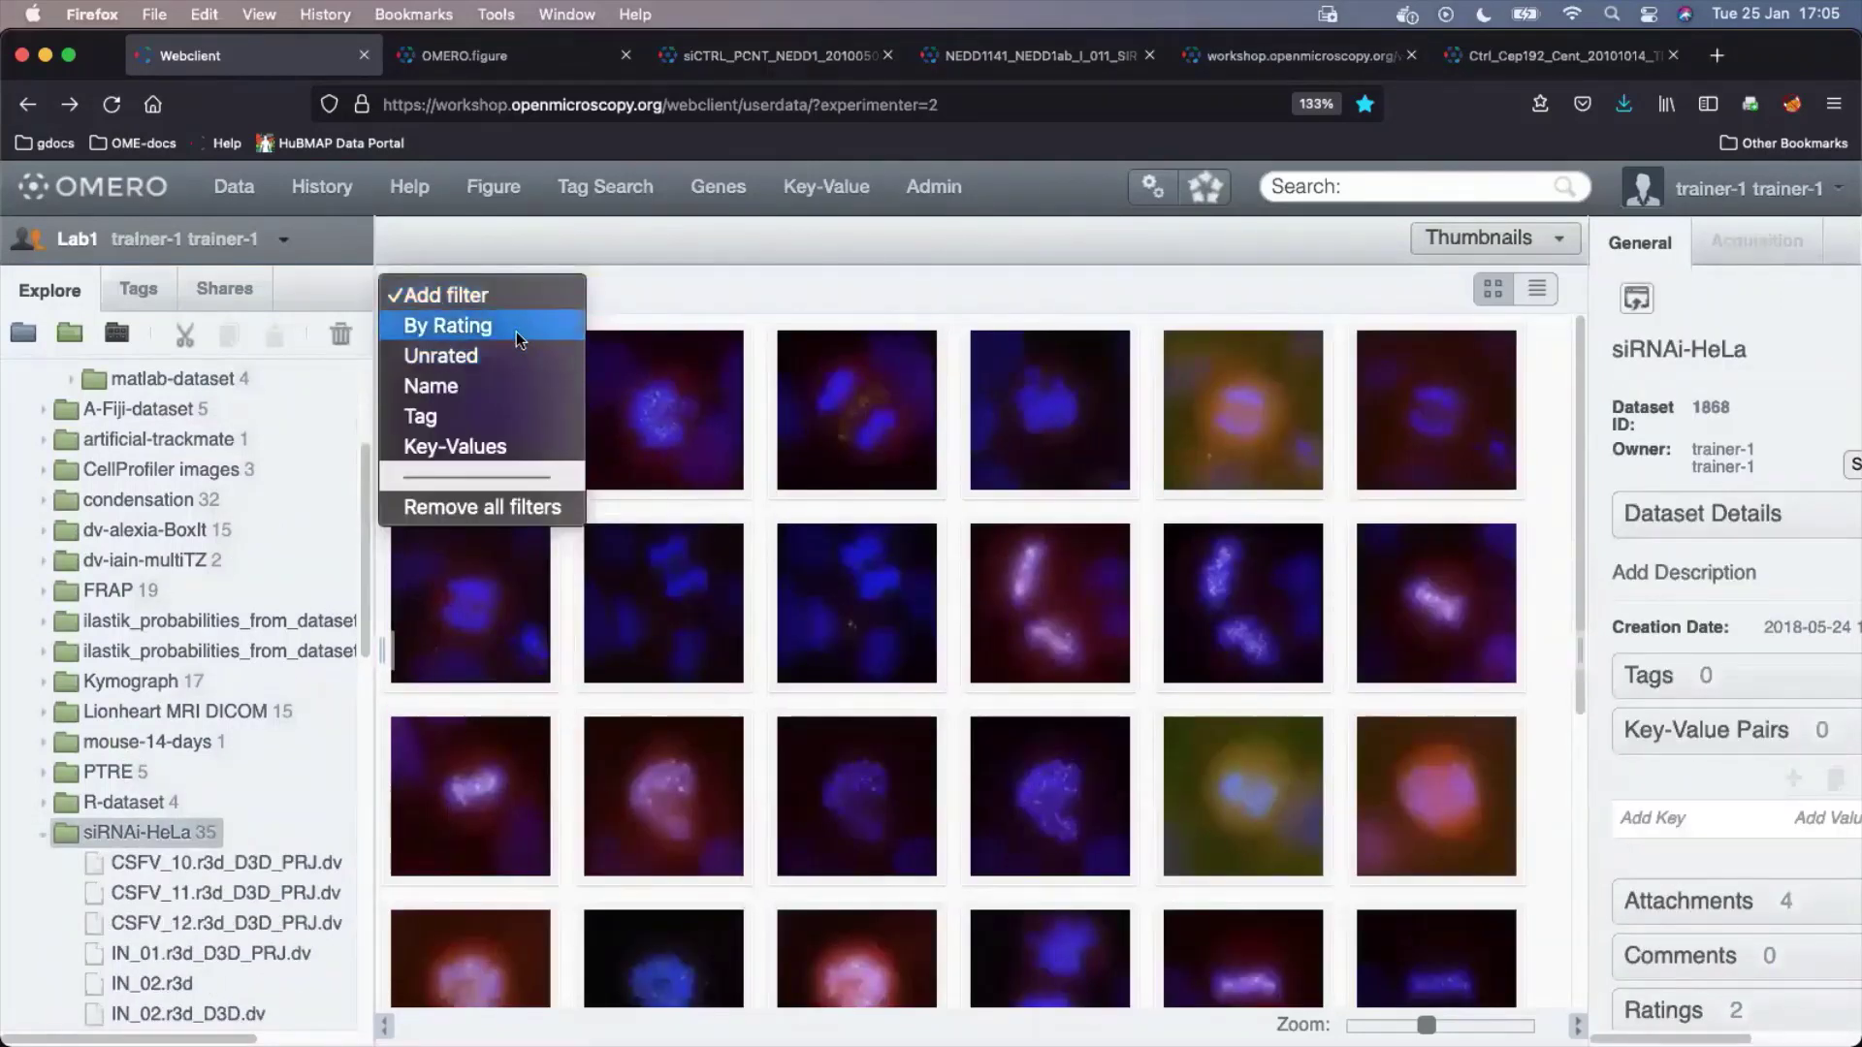
left_click(516, 330)
left_click(669, 289)
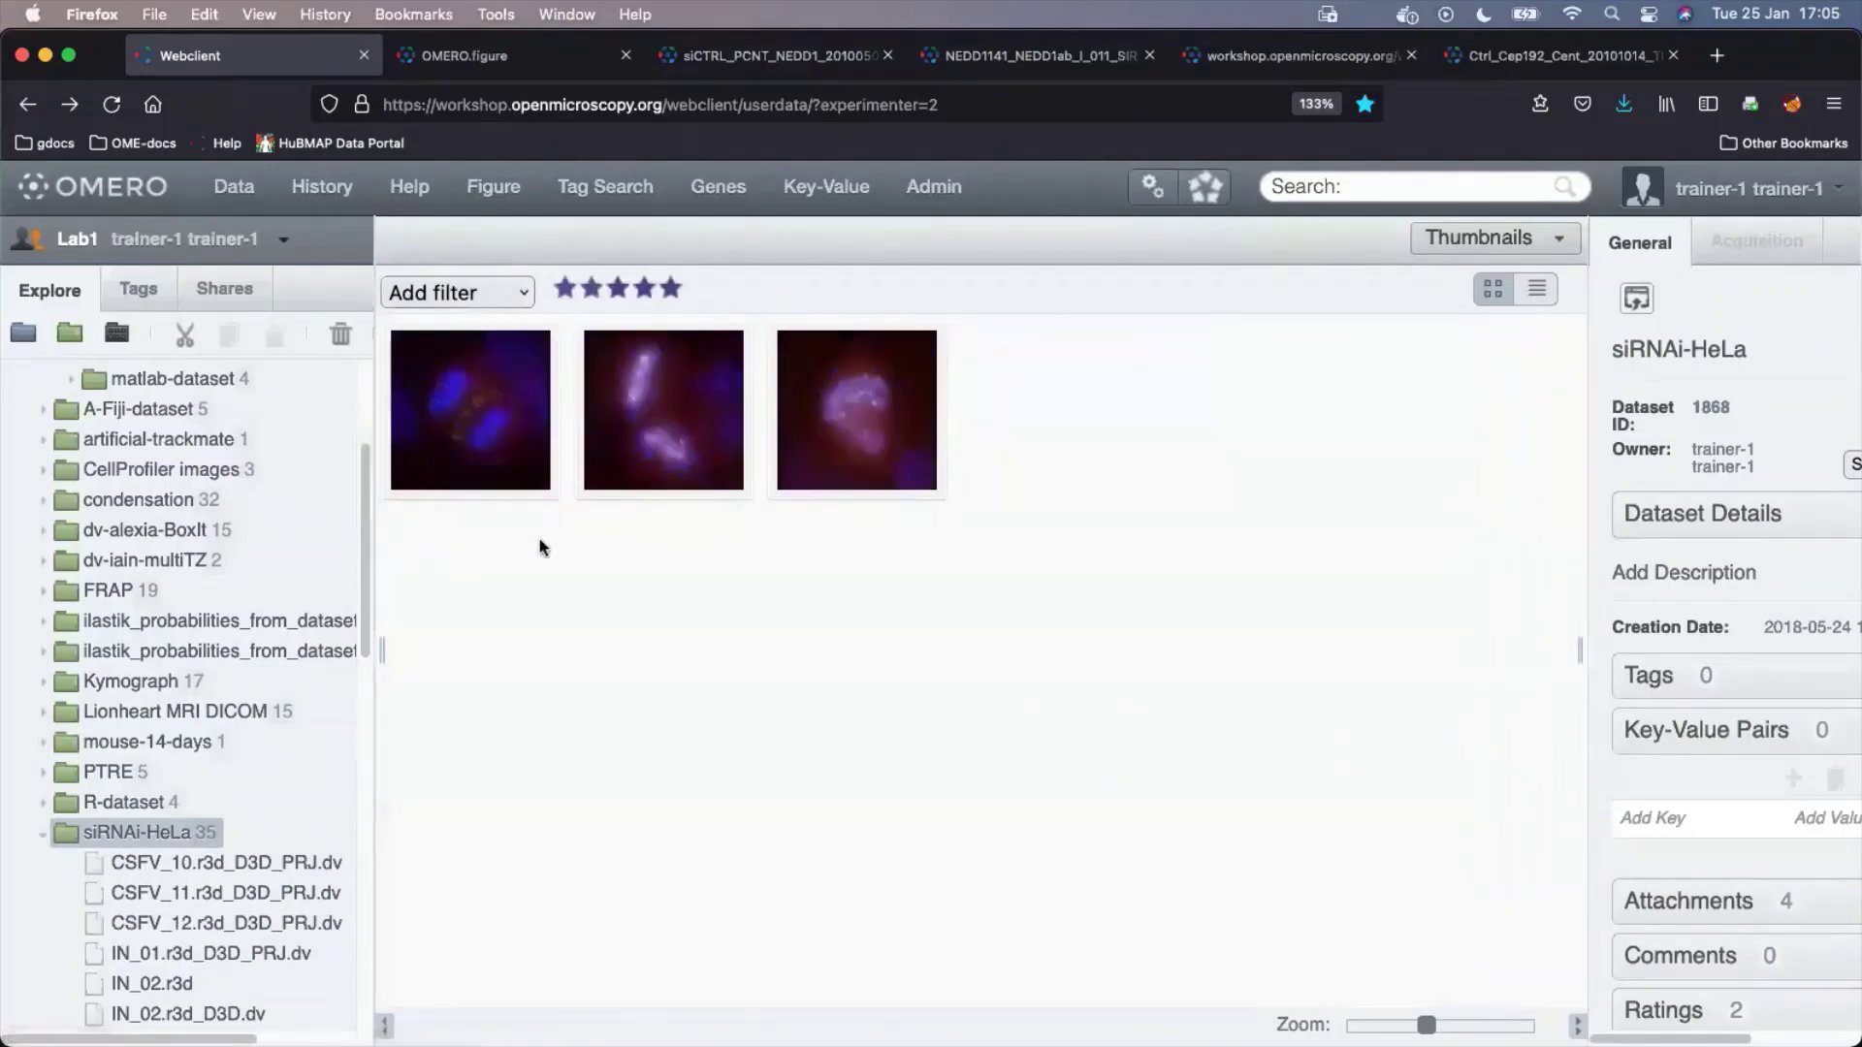
left_click_drag(490, 564, 853, 407)
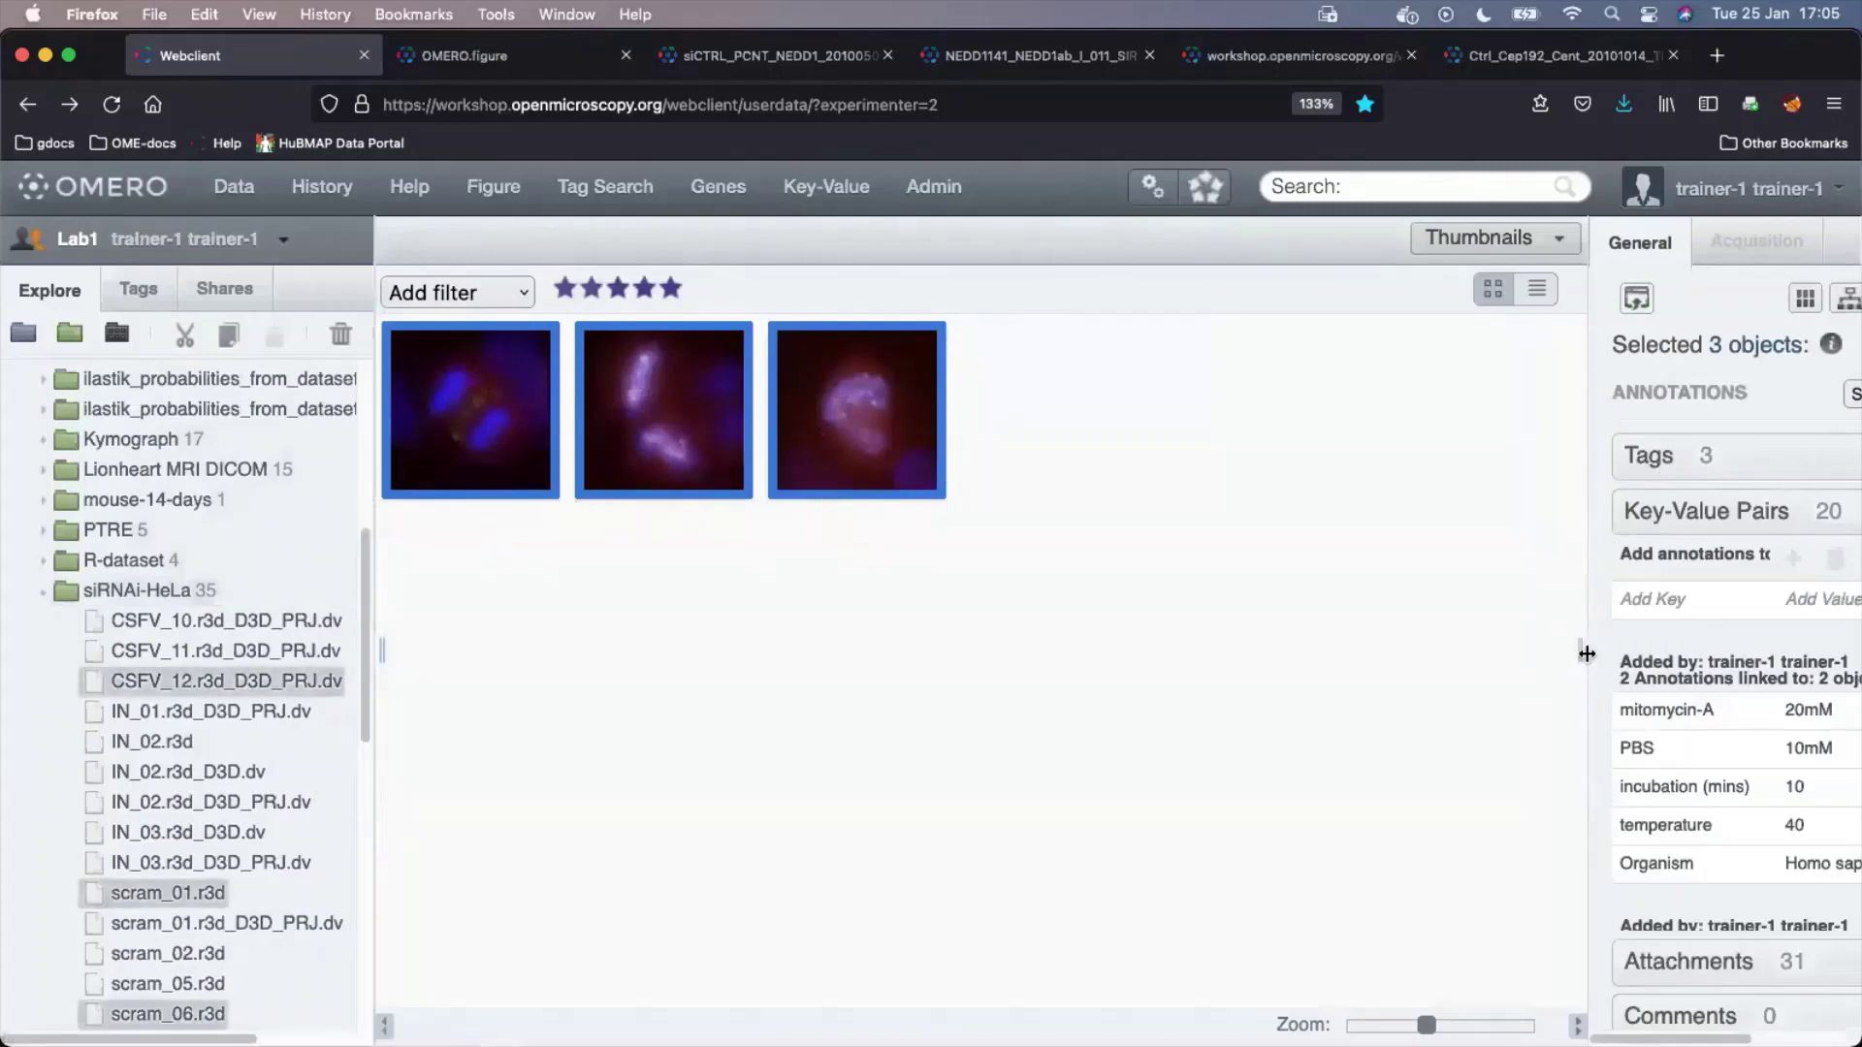
left_click_drag(1587, 655, 1366, 645)
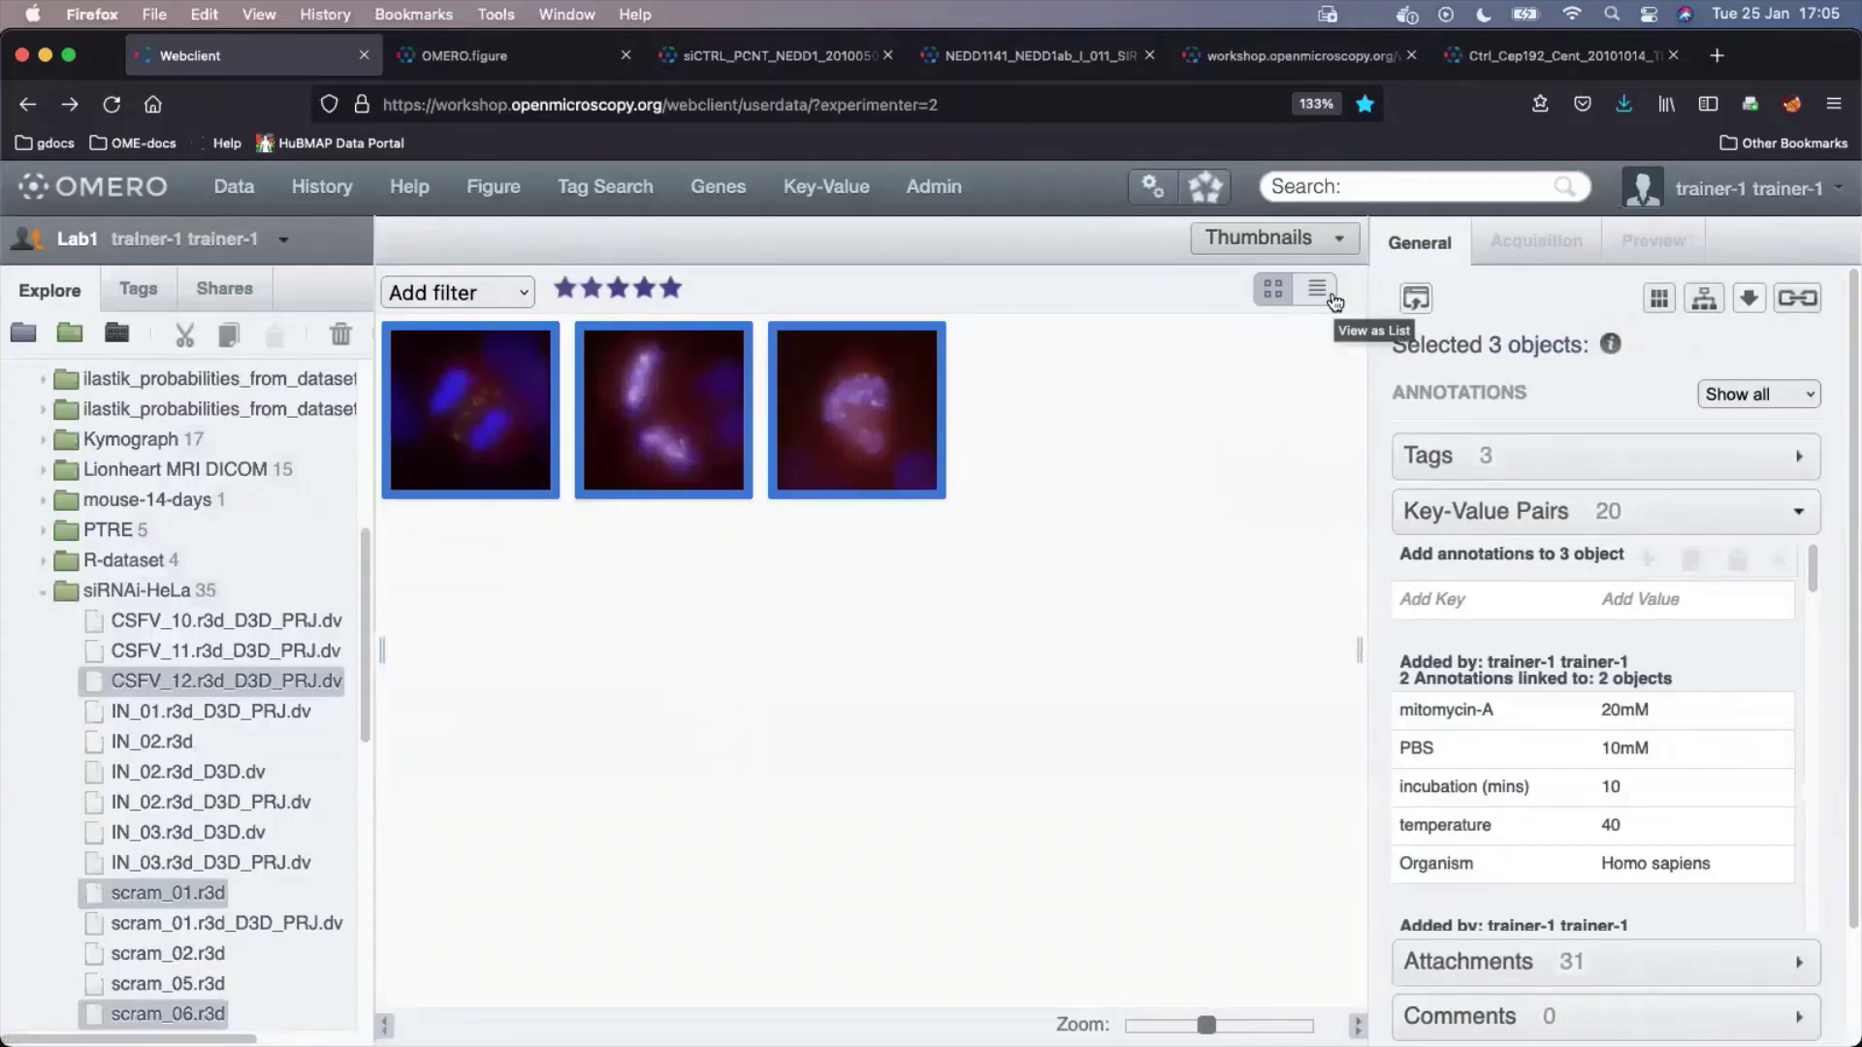
right_click(181, 688)
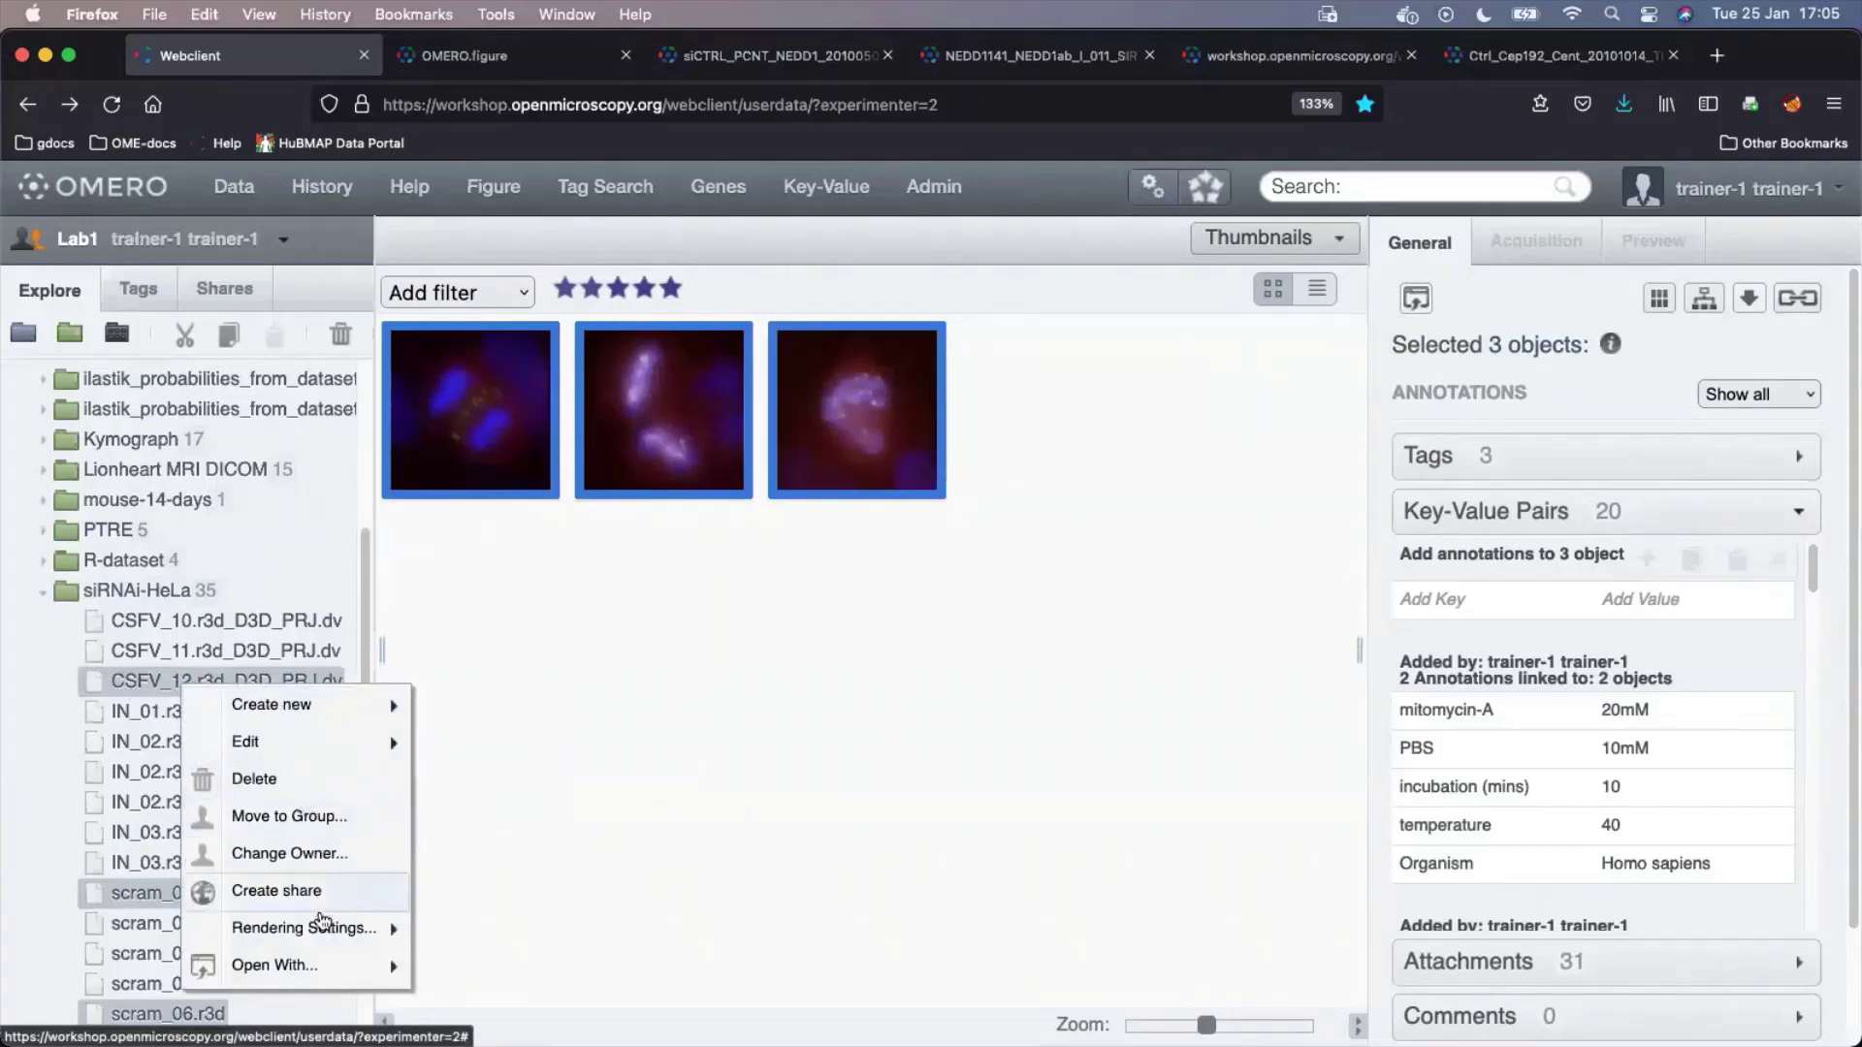
mouse_move(323, 930)
mouse_move(321, 969)
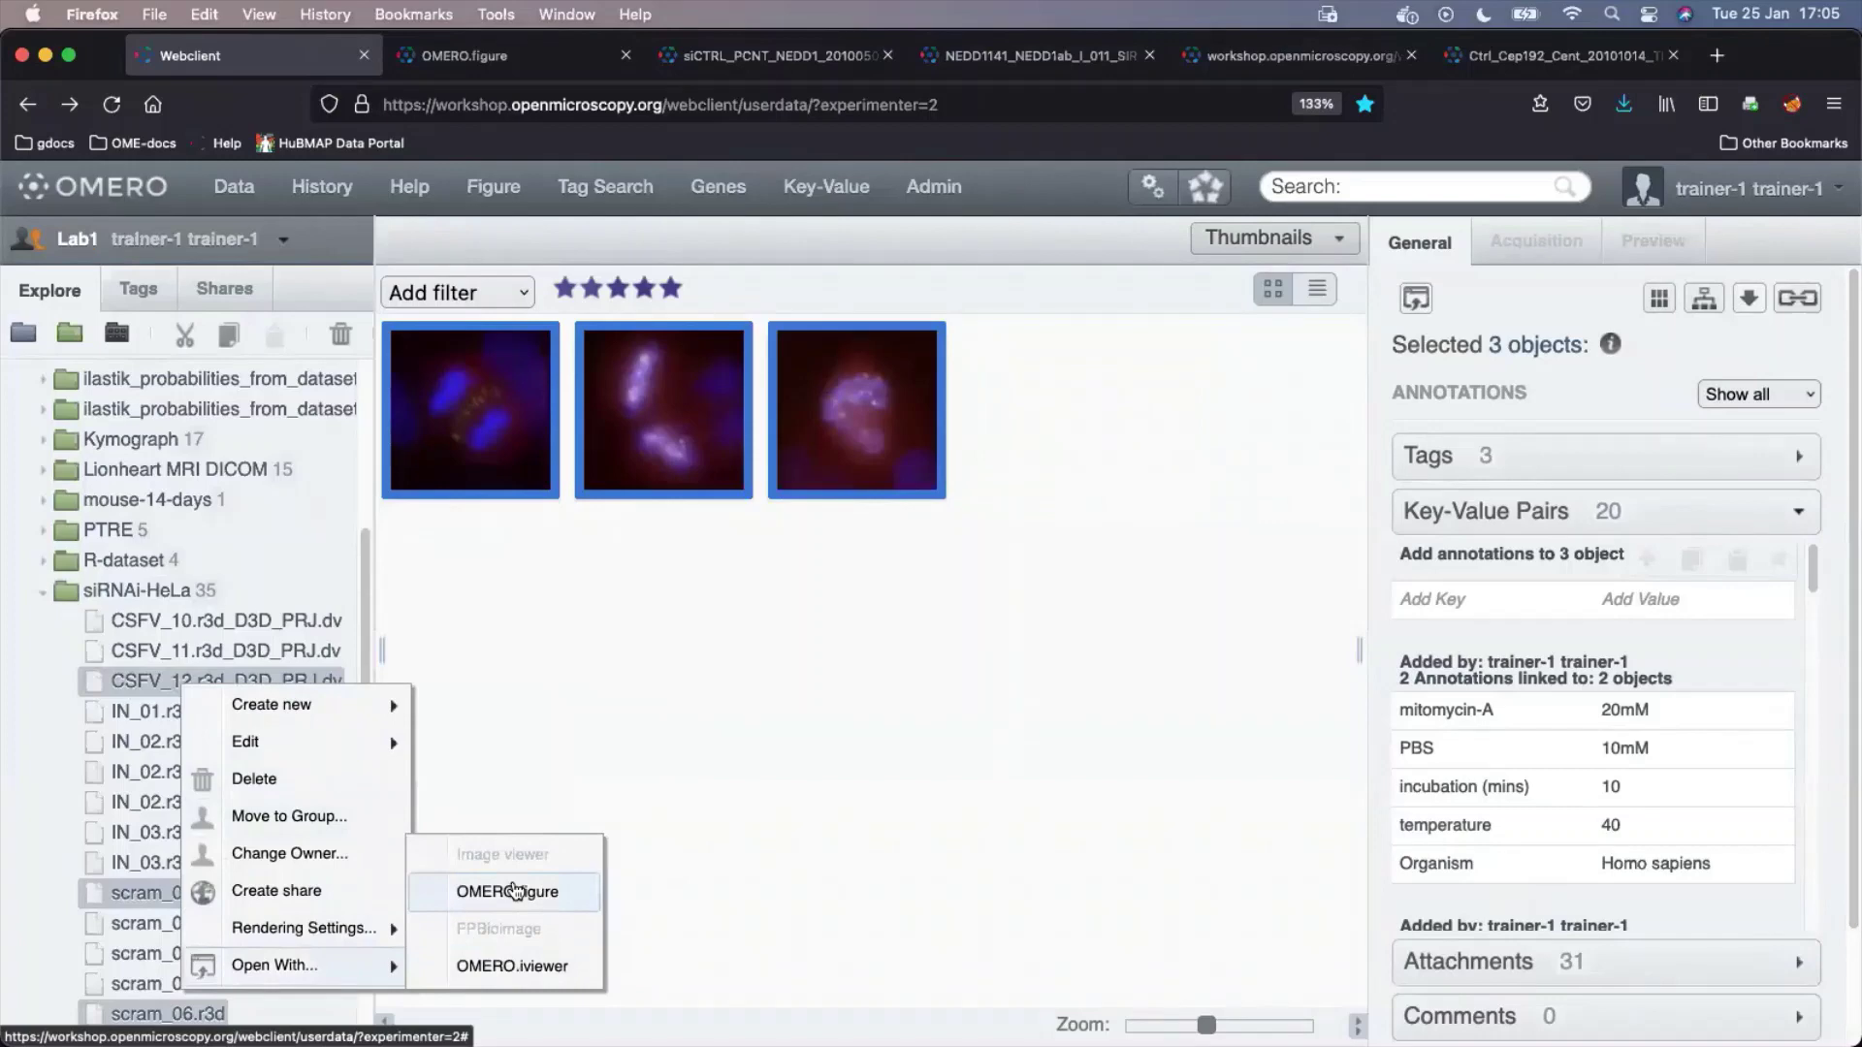
left_click(786, 713)
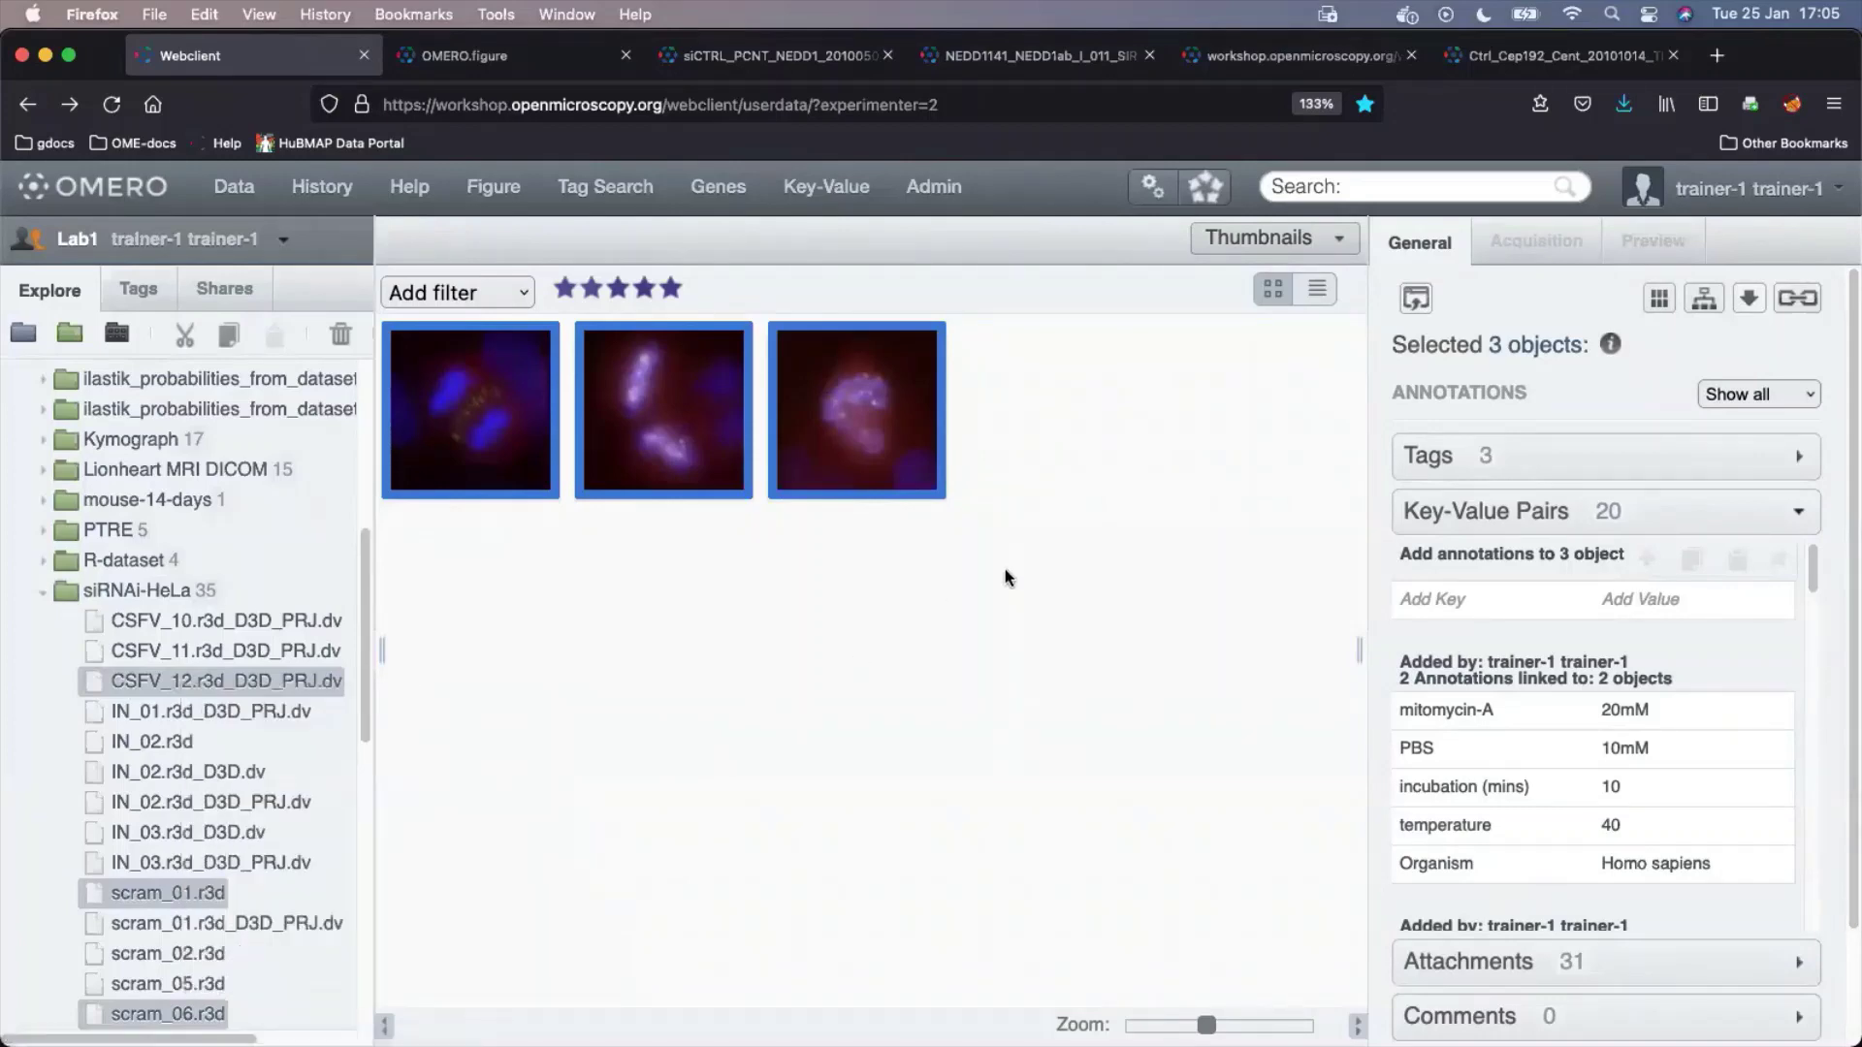
Copy the link to the selected images 11112, 11108 and 11084 and use it to add them to the open OMERO.figure
left_click(1800, 303)
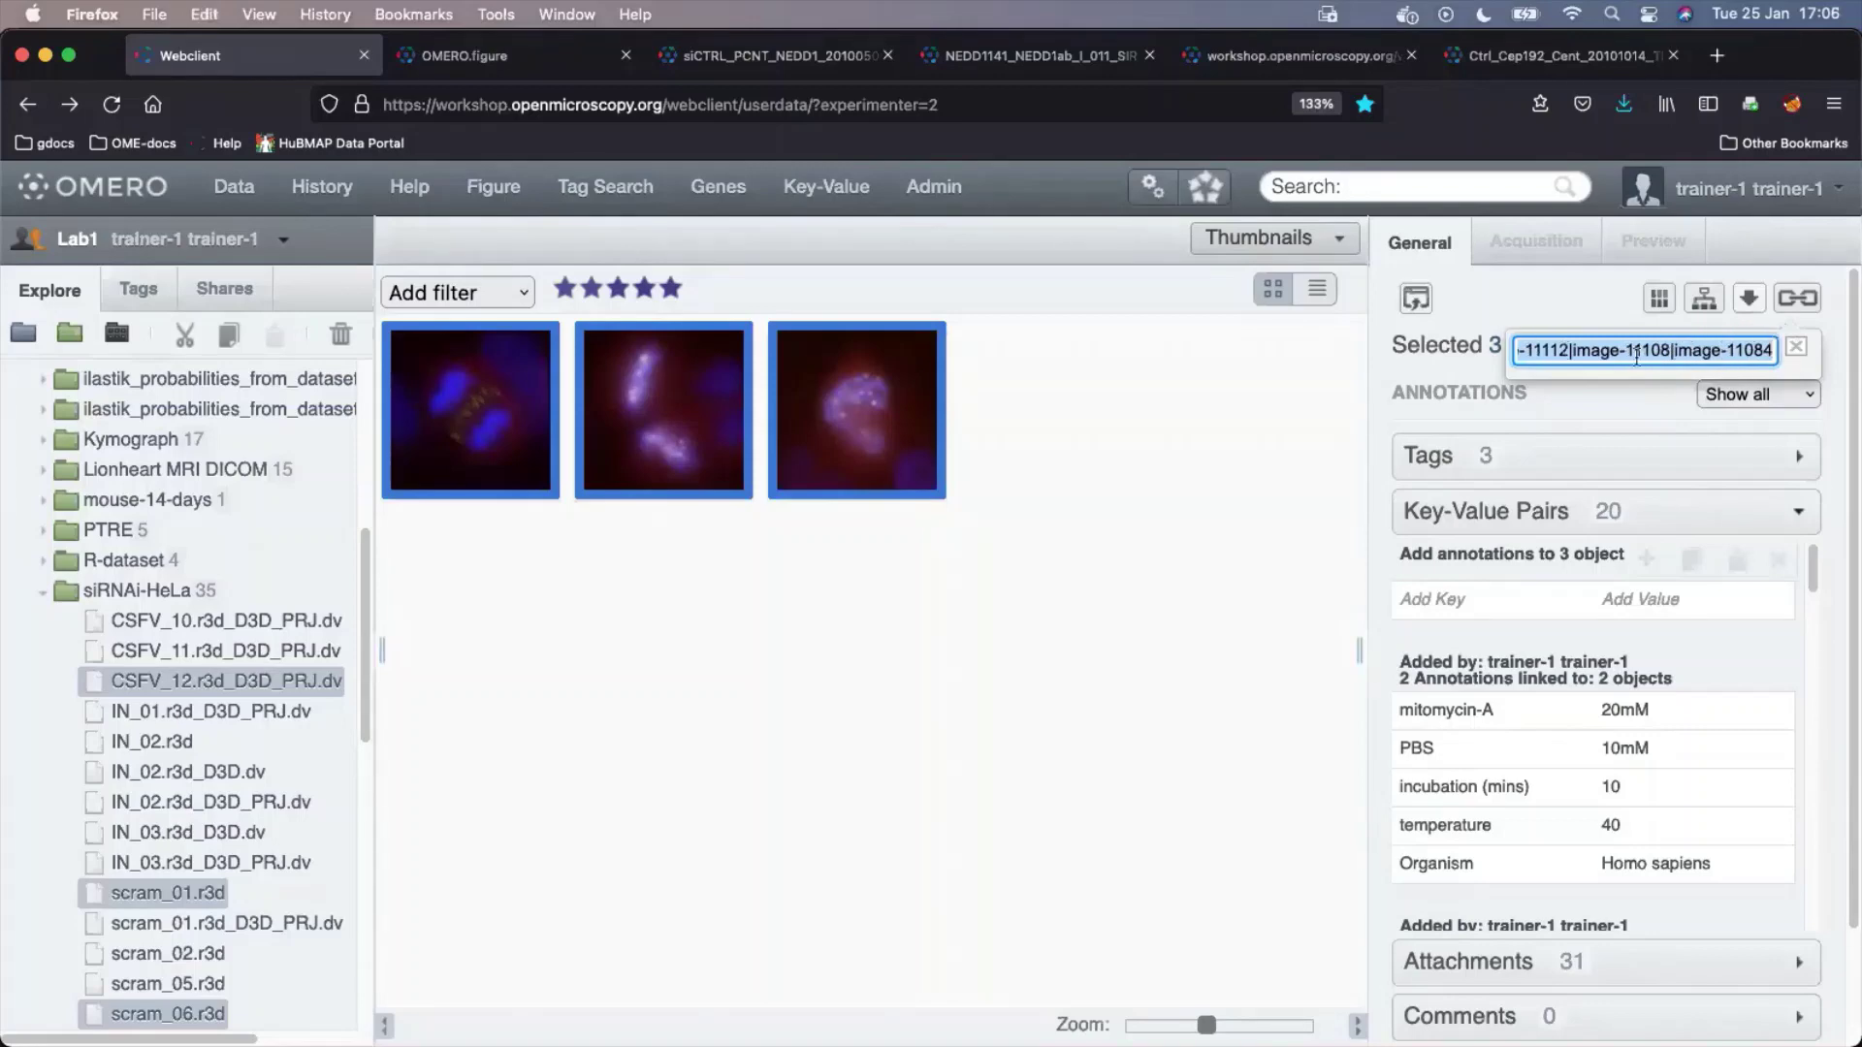
left_click(504, 55)
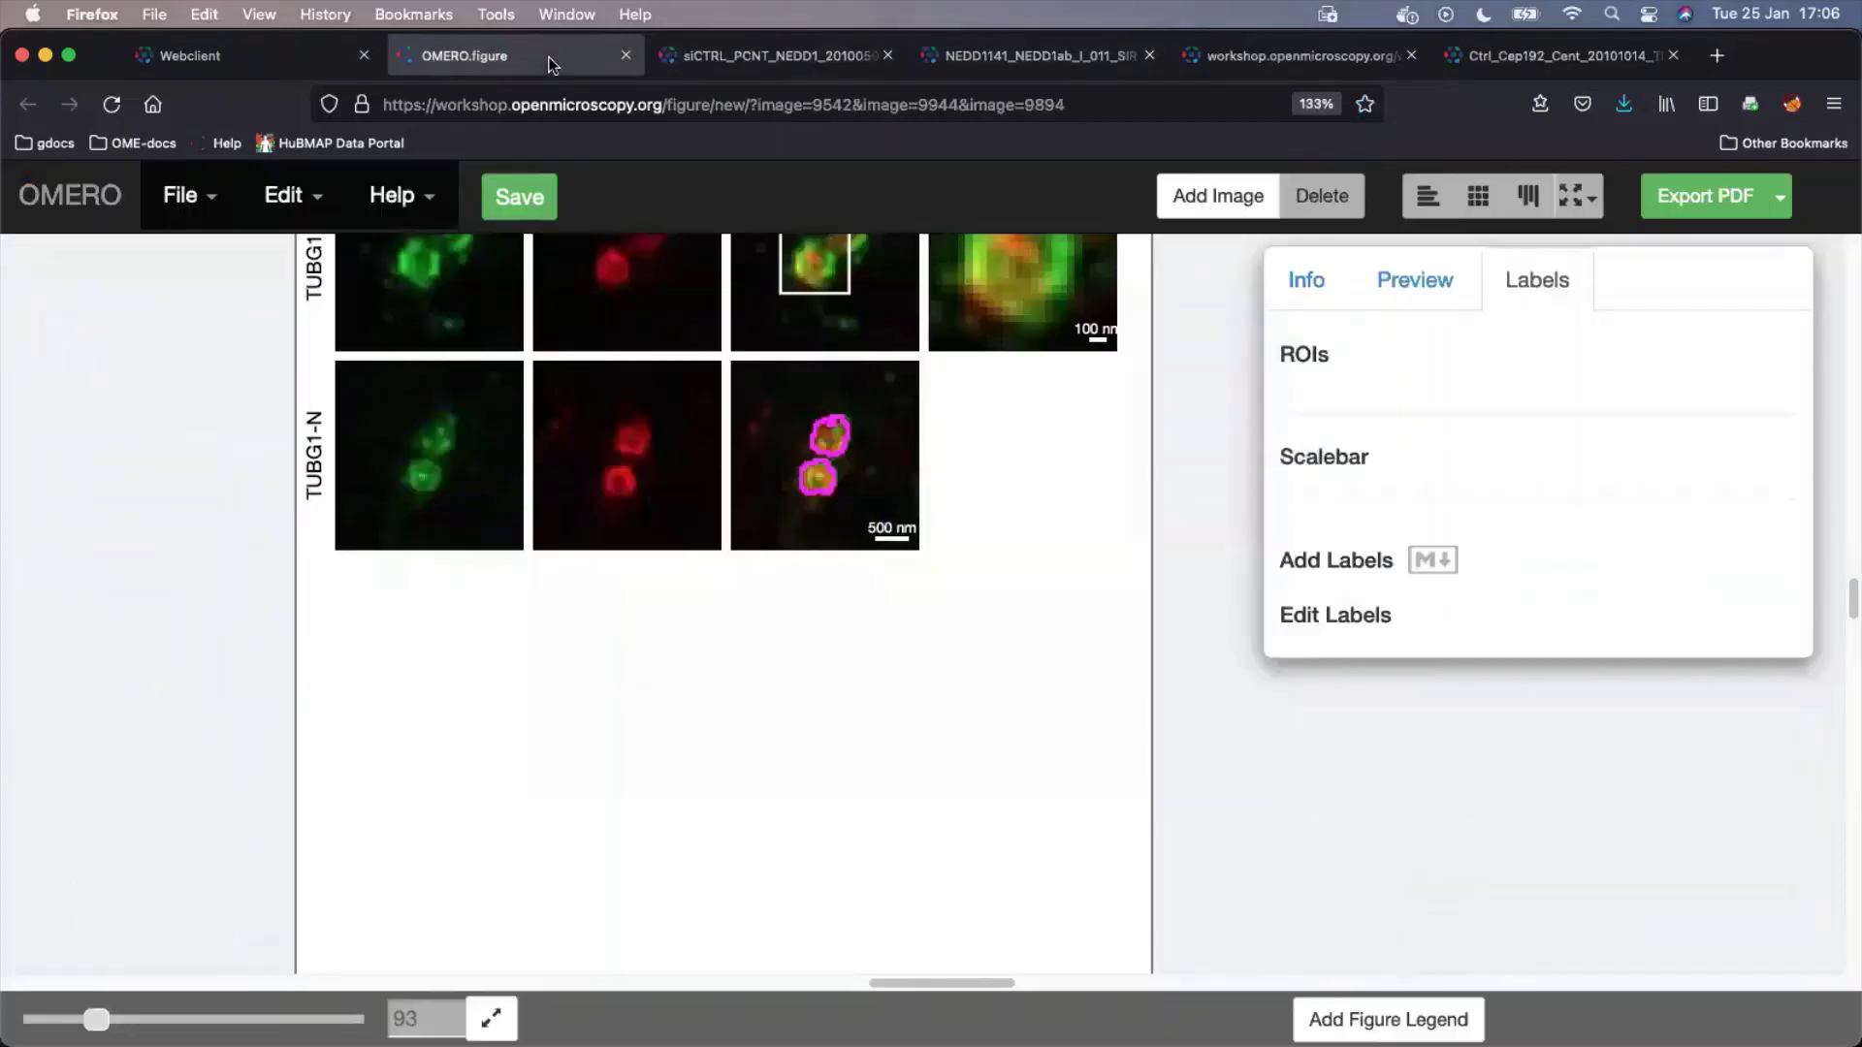
left_click(1220, 204)
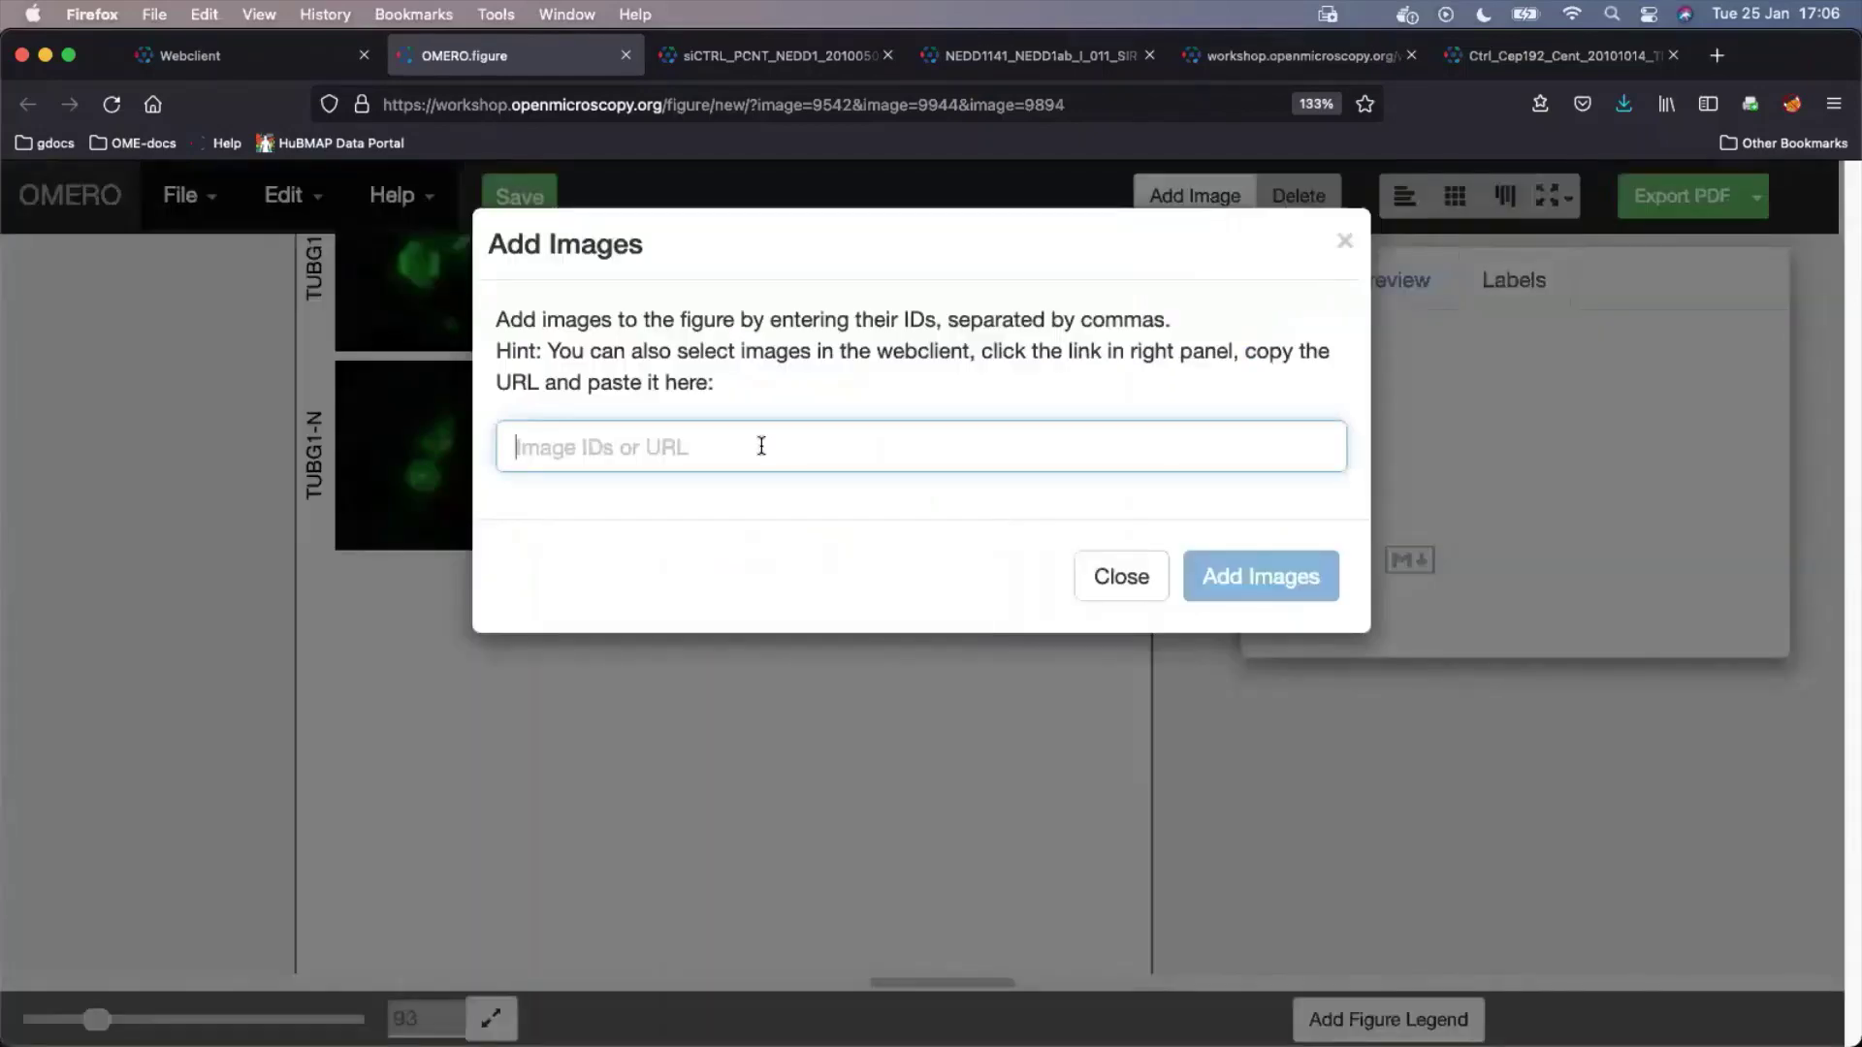
type("https://workshop.openmicroscopy.org/webclient/?show=image-11112|image-11108|image-11084")
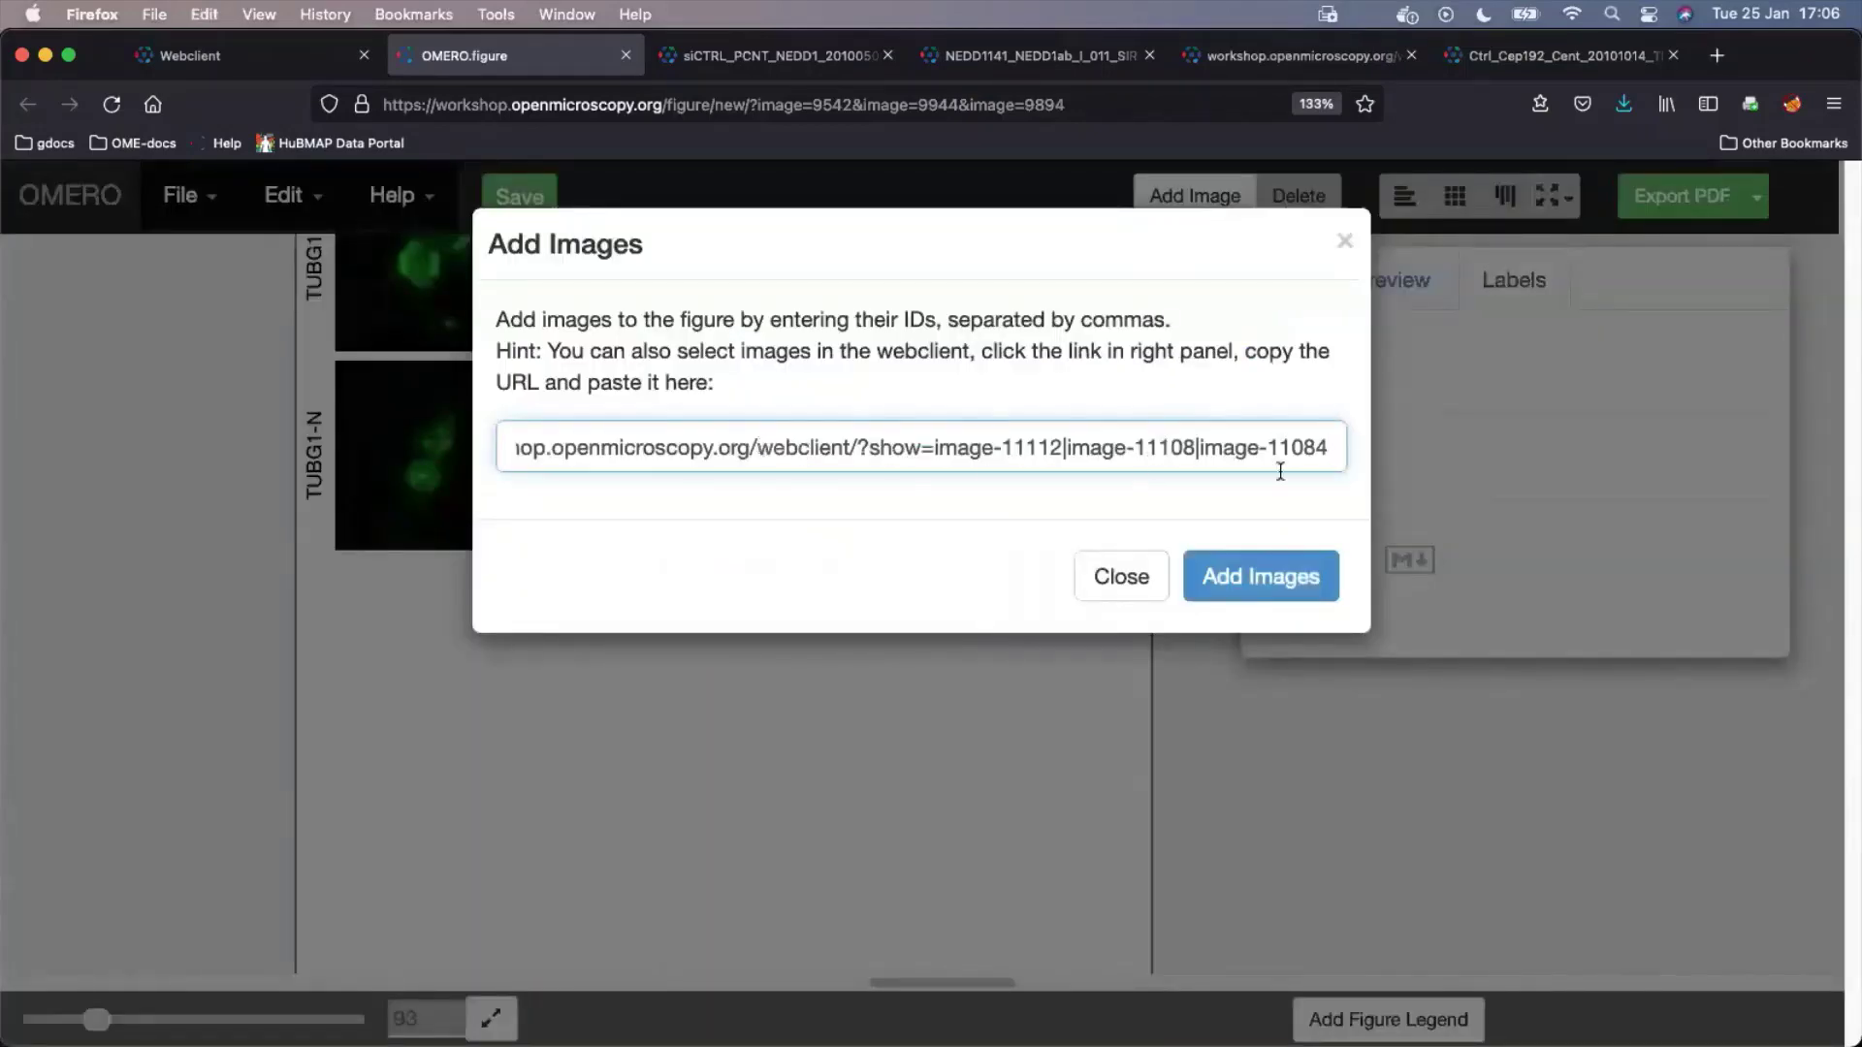
left_click(1244, 579)
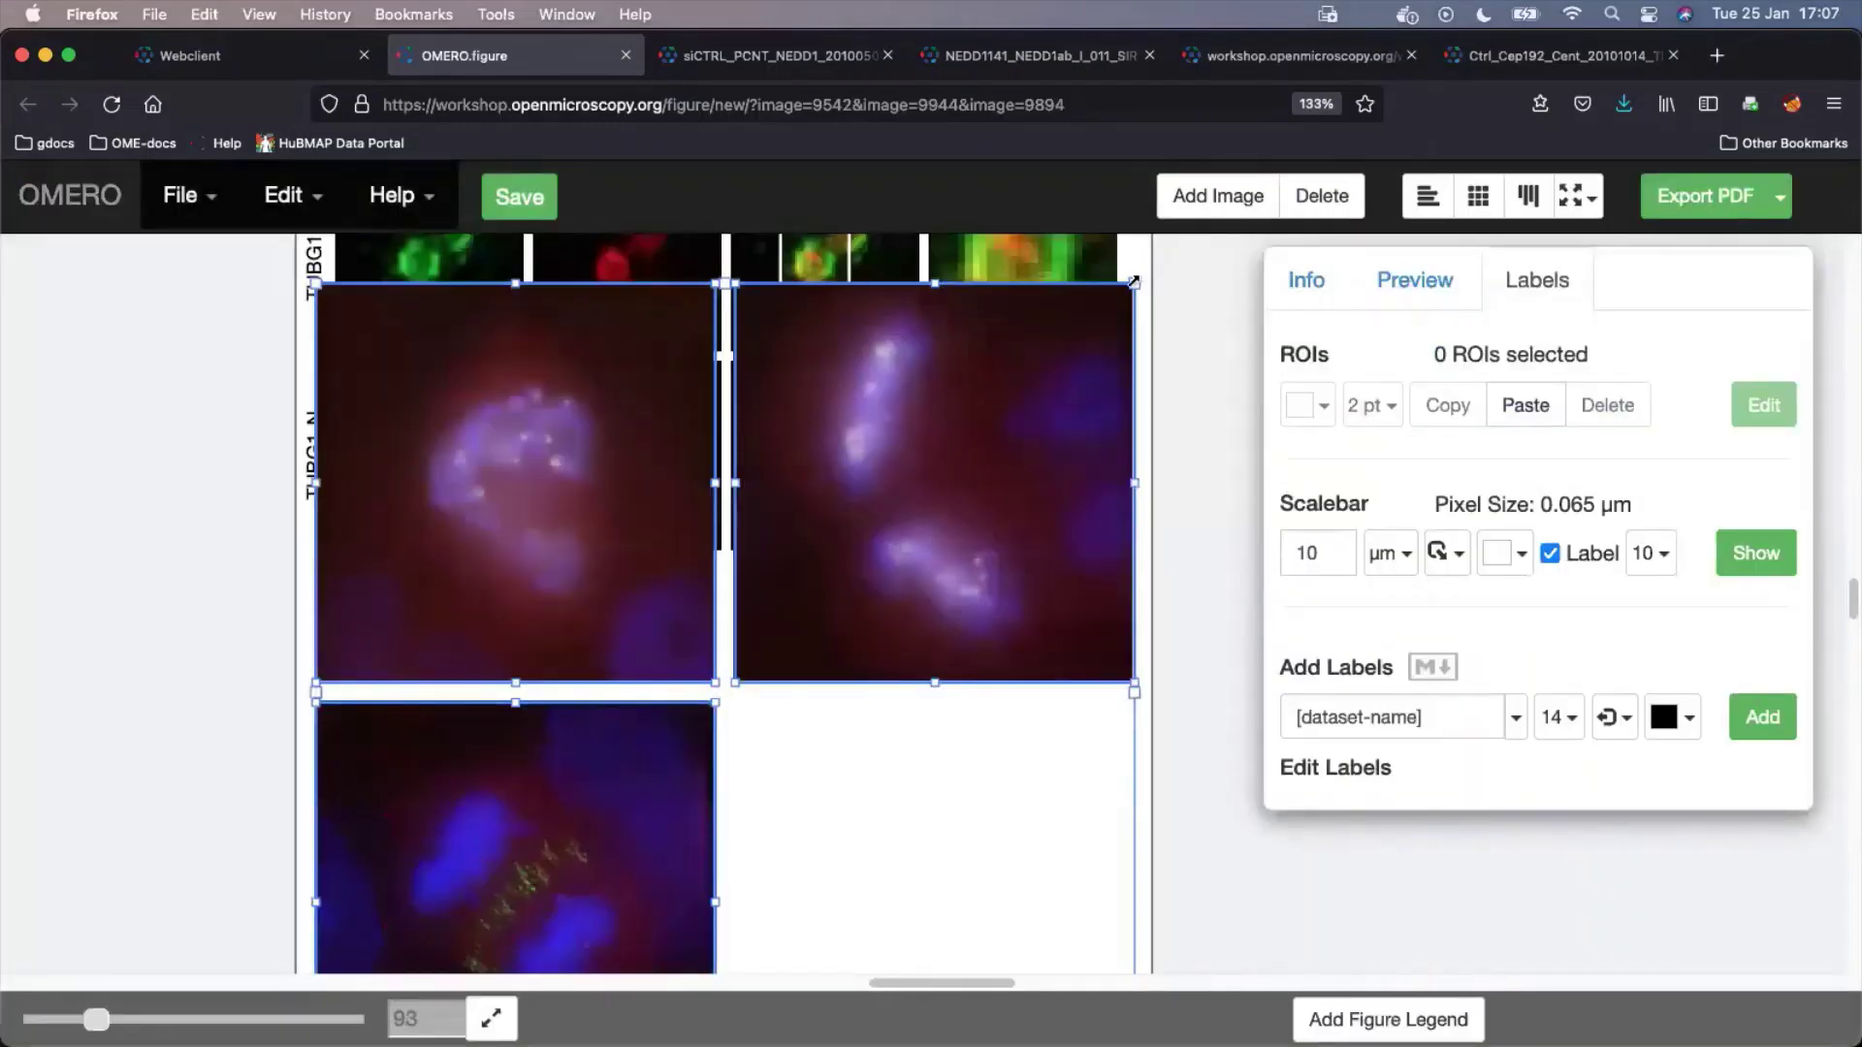
Shrink the three newly added panels to about half size and move them below the bottom TUBG1-N row
left_click_drag(1134, 281, 747, 666)
left_click_drag(657, 732, 800, 643)
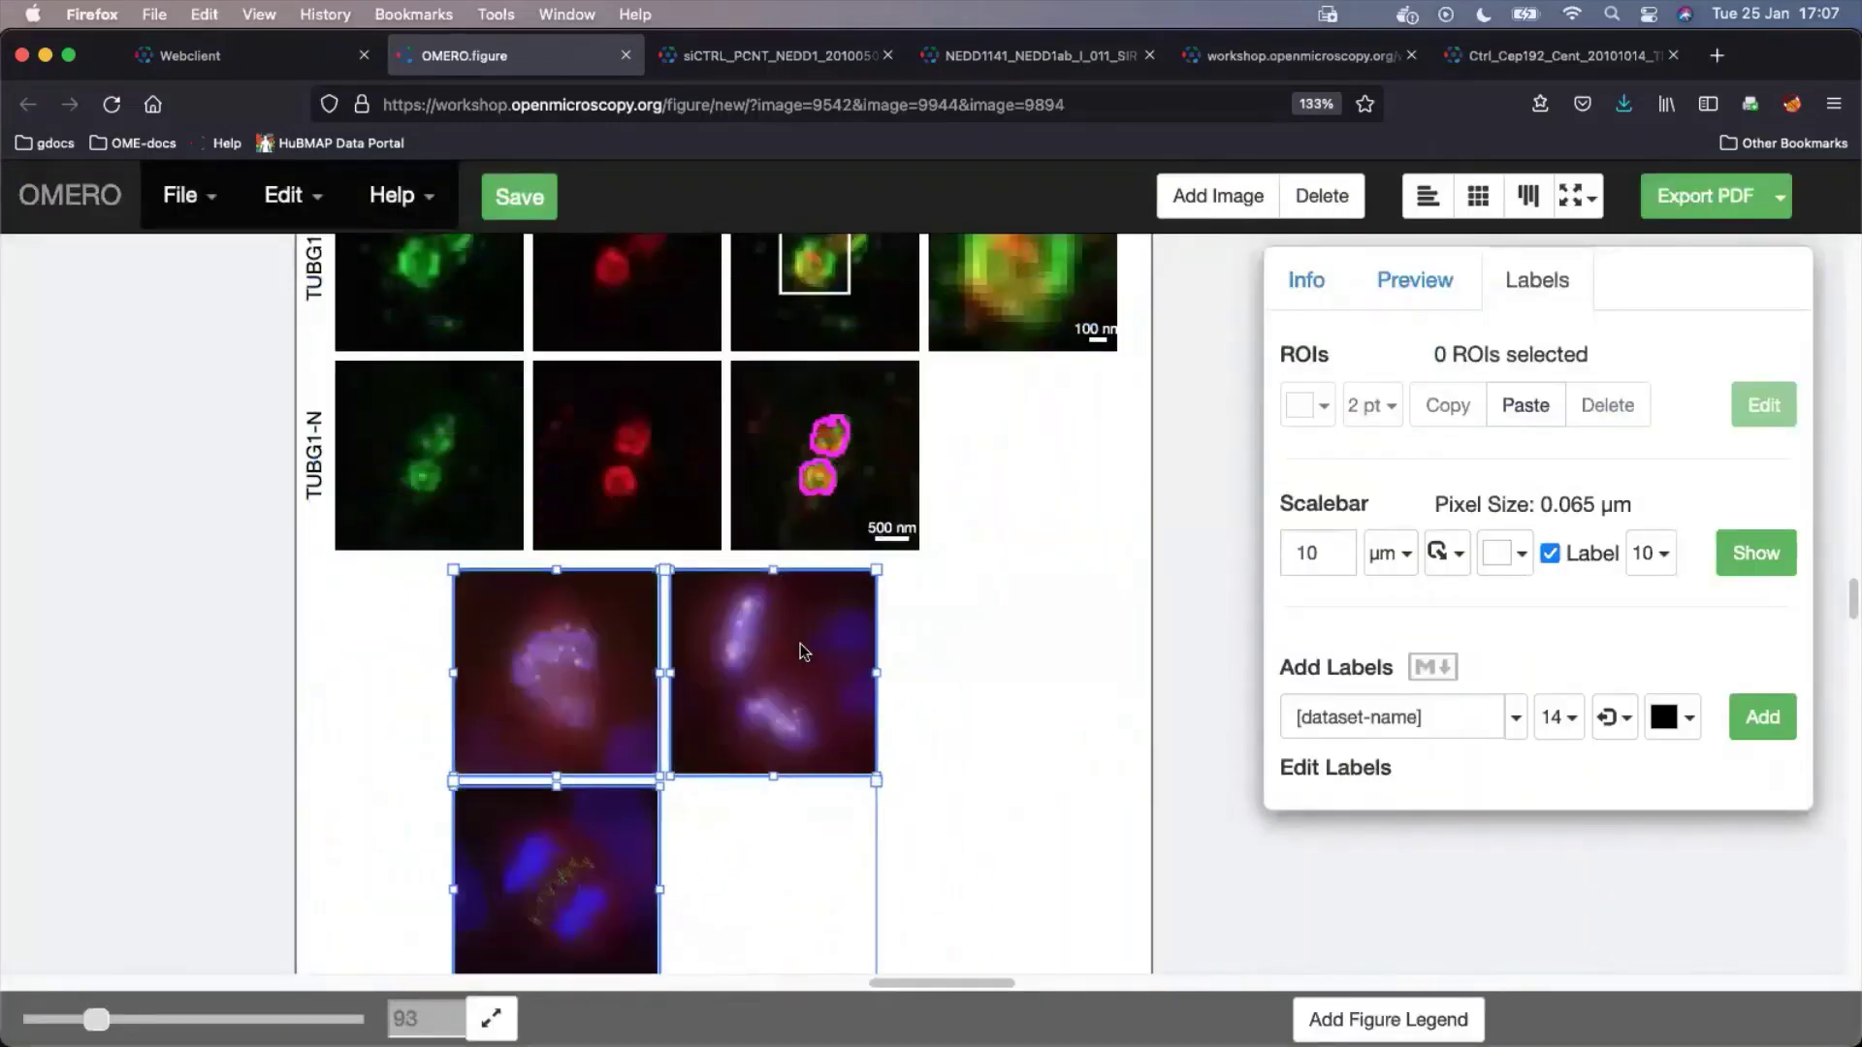
scroll(1106, 511, "down", 3)
left_click_drag(786, 521, 760, 557)
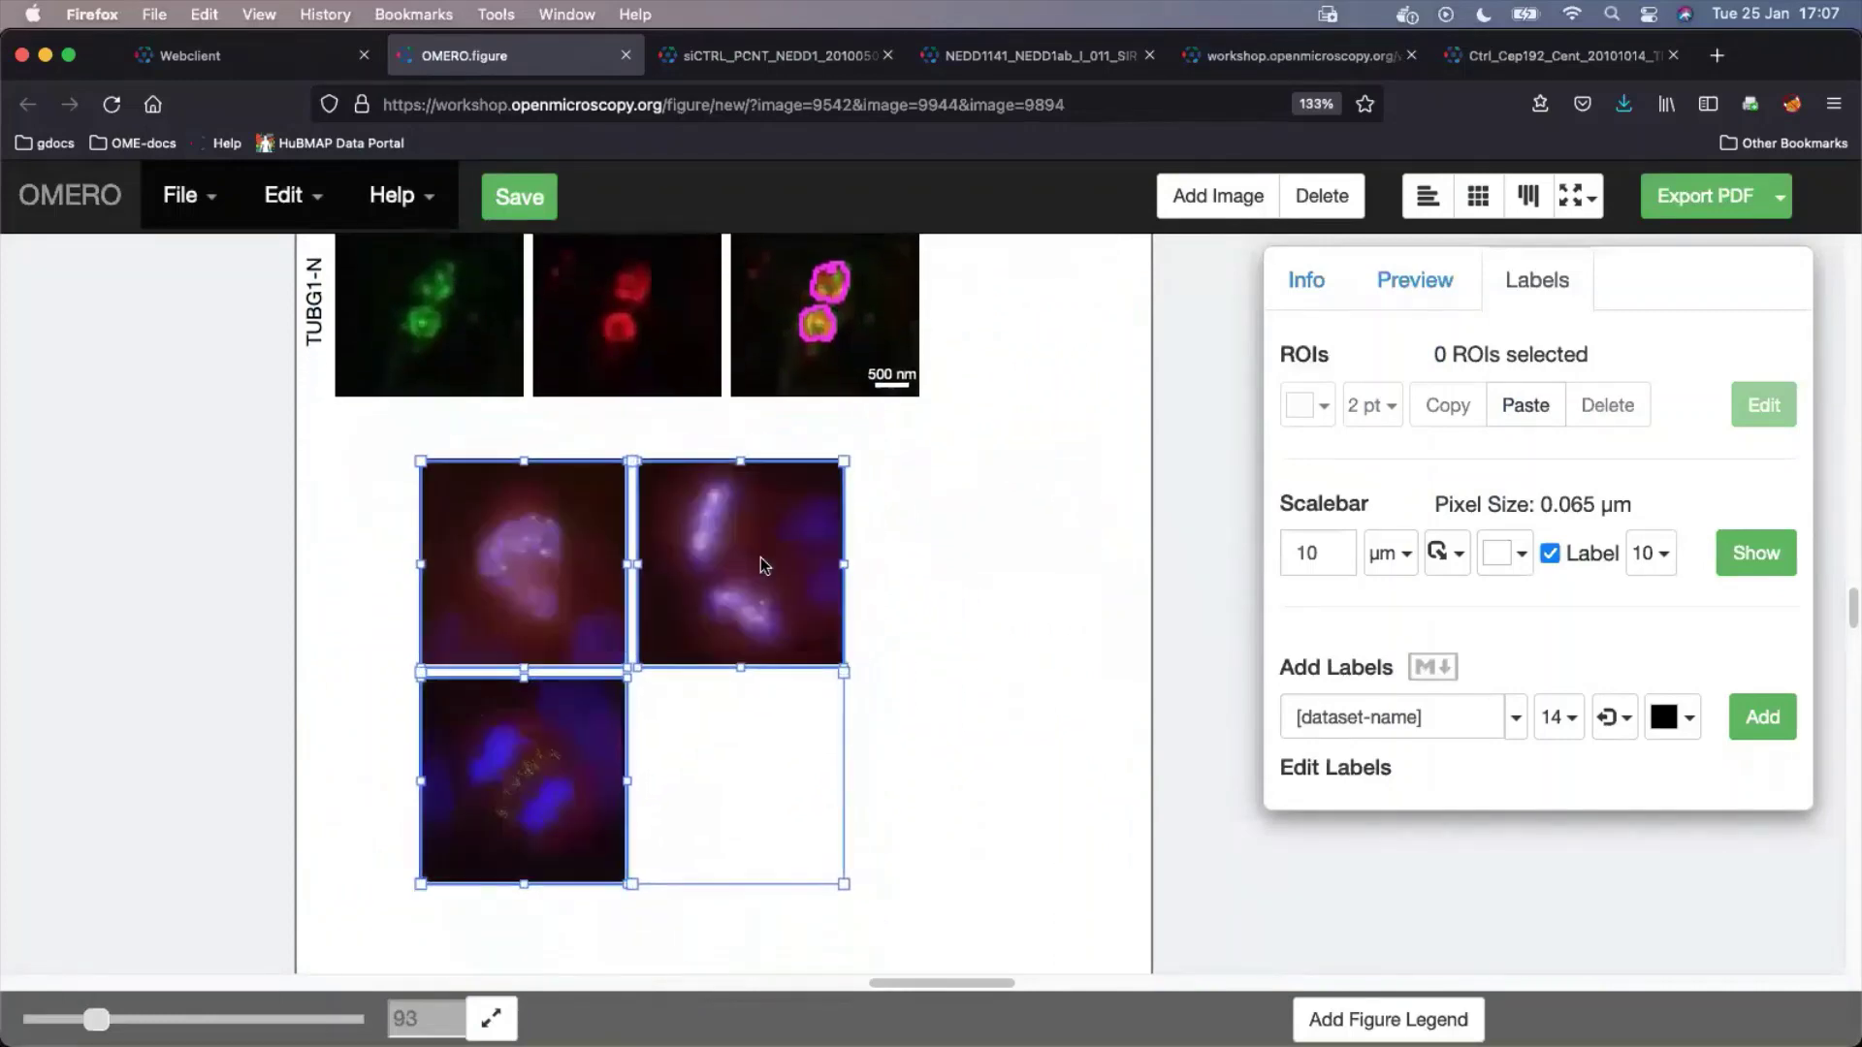
Arrange the three new panels in a single-column grid with the panel showing two separate chromosome masses on top
left_click(930, 564)
left_click_drag(778, 598, 584, 499)
left_click(574, 809, "shift")
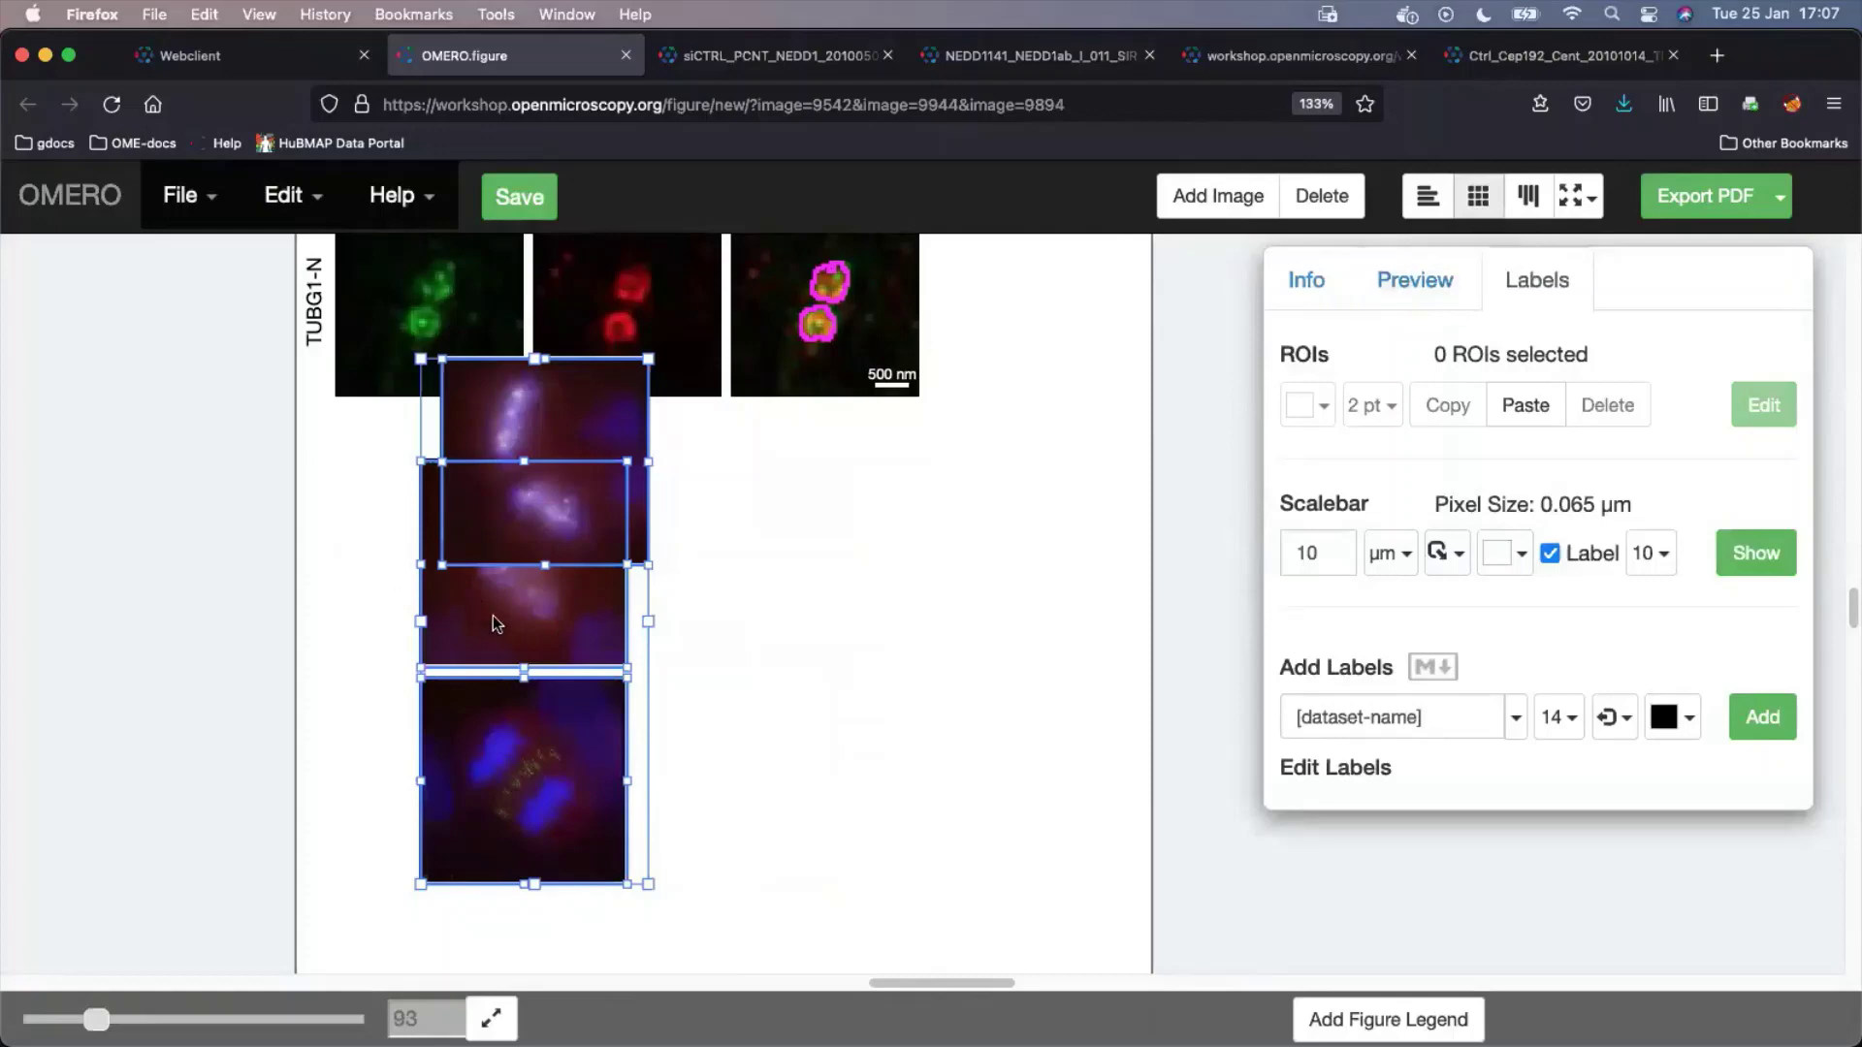
left_click_drag(493, 623, 646, 755)
left_click(852, 666)
mouse_move(707, 595)
left_mouse_down()
mouse_move(665, 544)
mouse_move(579, 563)
left_mouse_up()
mouse_move(407, 486)
left_mouse_down()
mouse_move(580, 712)
mouse_move(644, 855)
mouse_move(708, 855)
left_mouse_up()
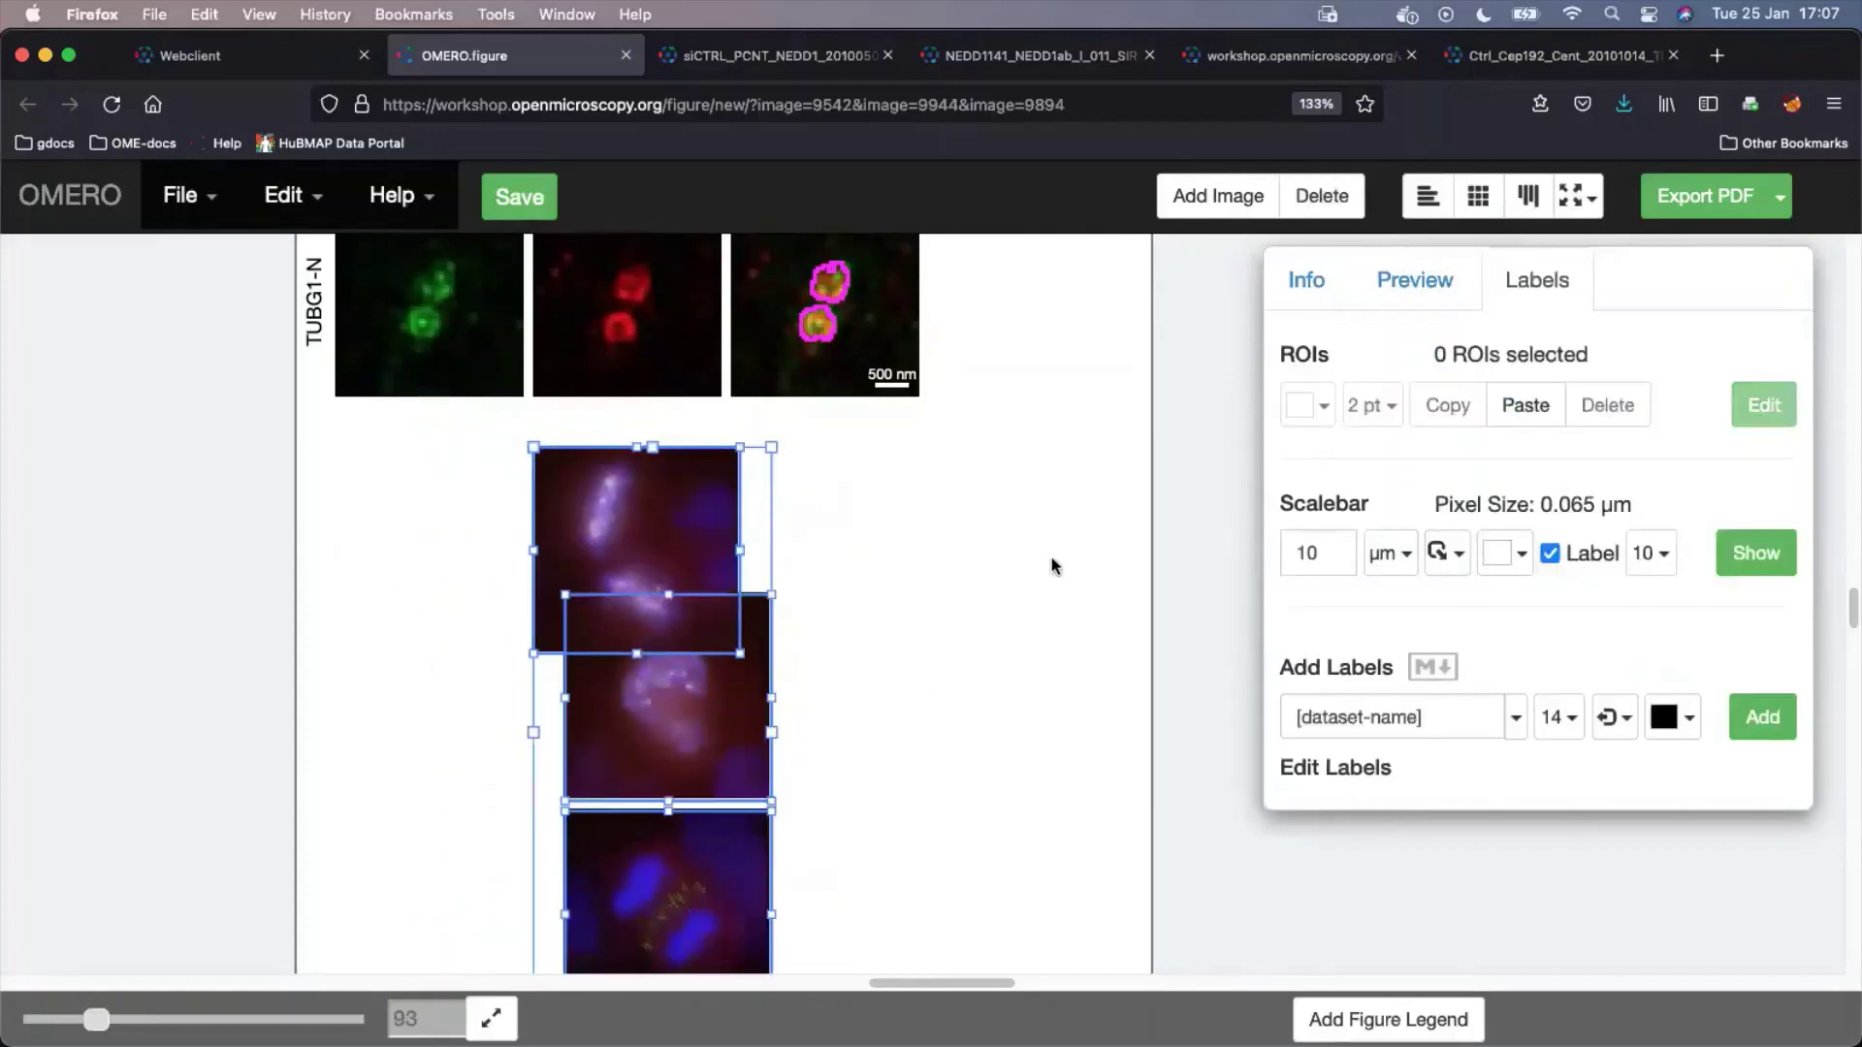
left_click(1478, 197)
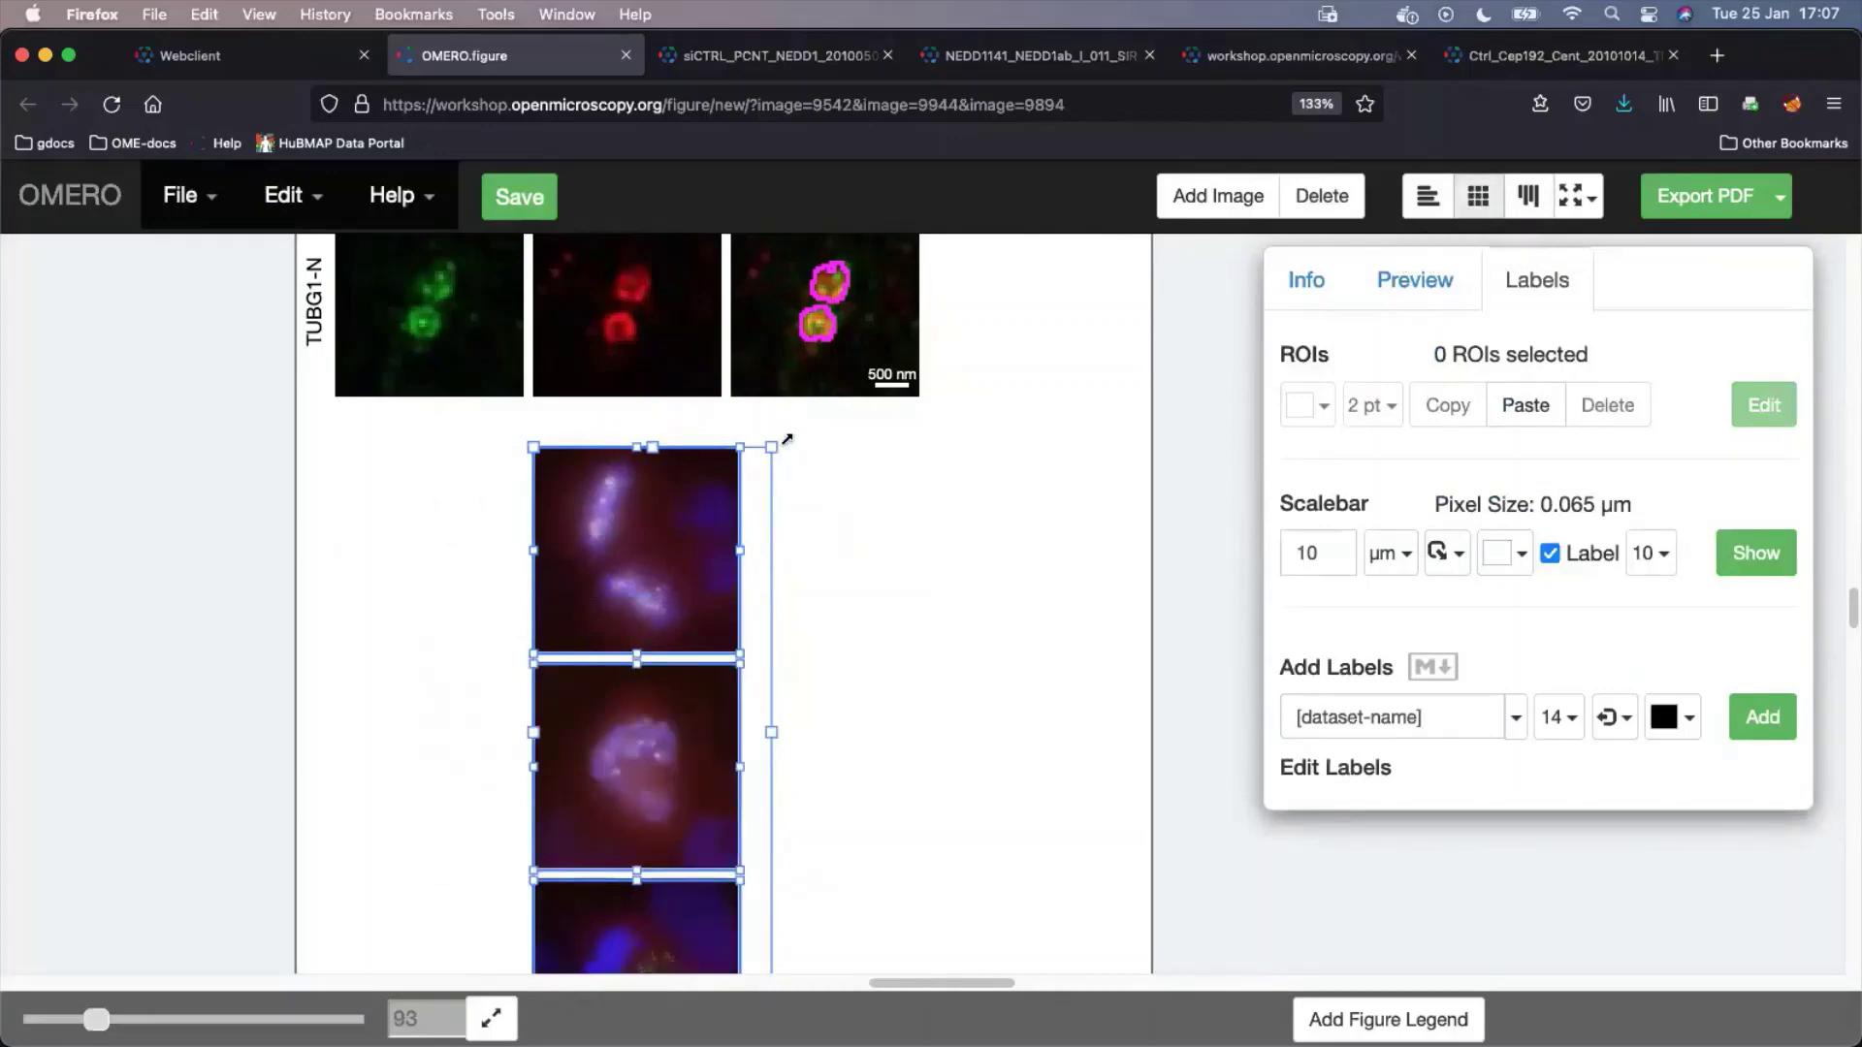
Scale the three-panel column down and place it below the first column of the existing figure
left_click_drag(774, 443, 665, 590)
left_click_drag(582, 773, 421, 679)
scroll(727, 603, "down", 5)
scroll(723, 595, "up", 4)
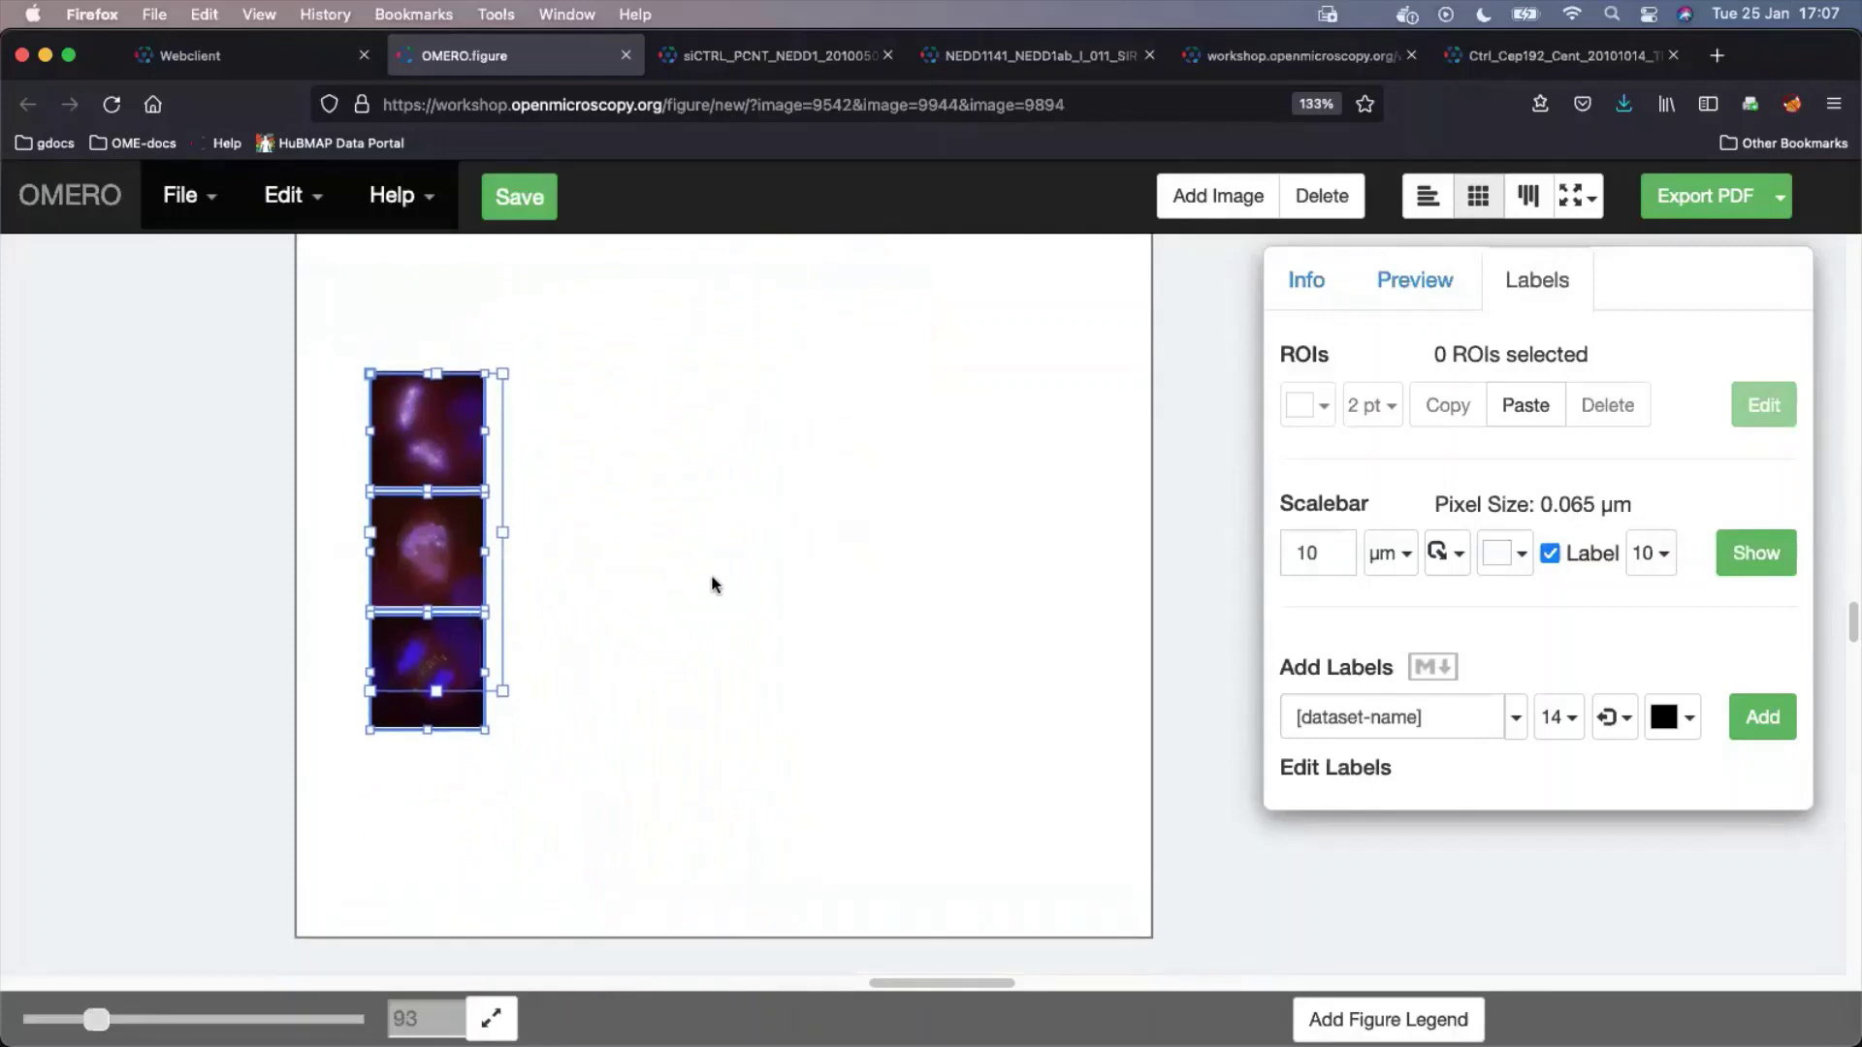
left_click_drag(503, 501, 462, 566)
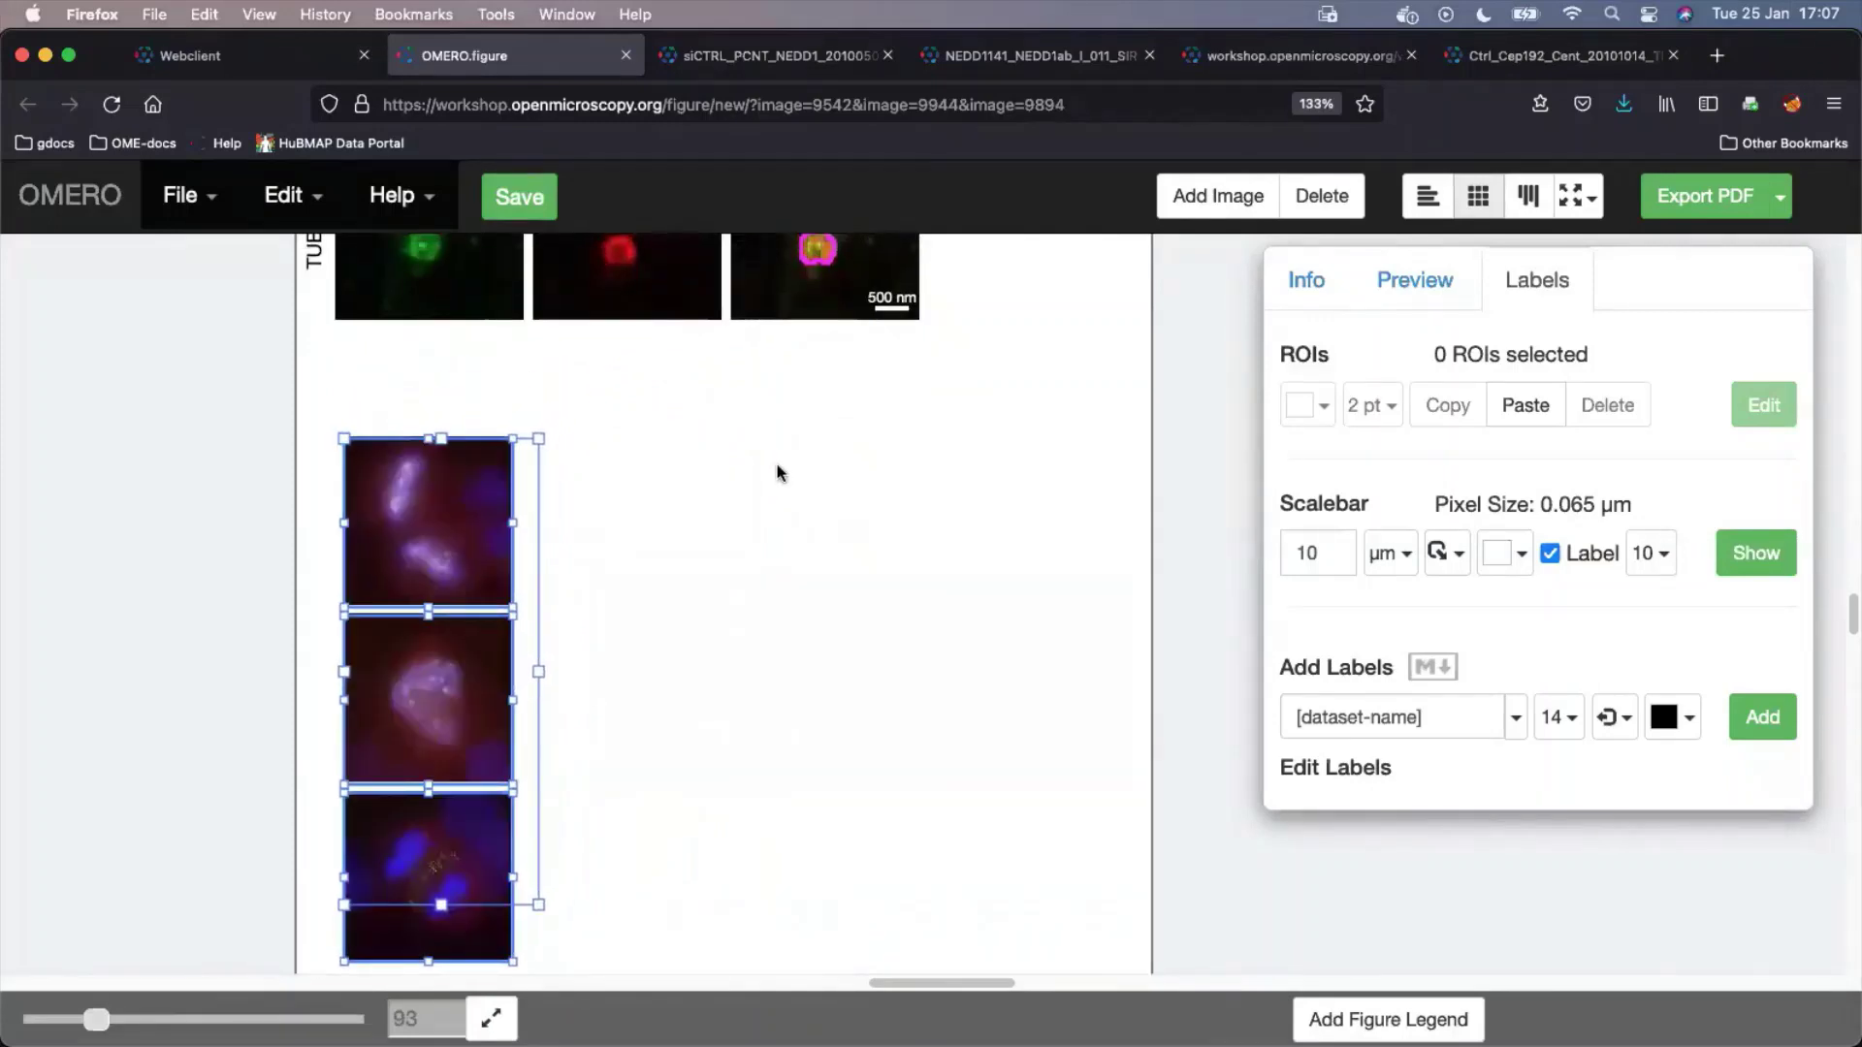
Duplicate the three-panel column three times to form a four-column grid
key("super+c")
key("super+v")
key("super+v")
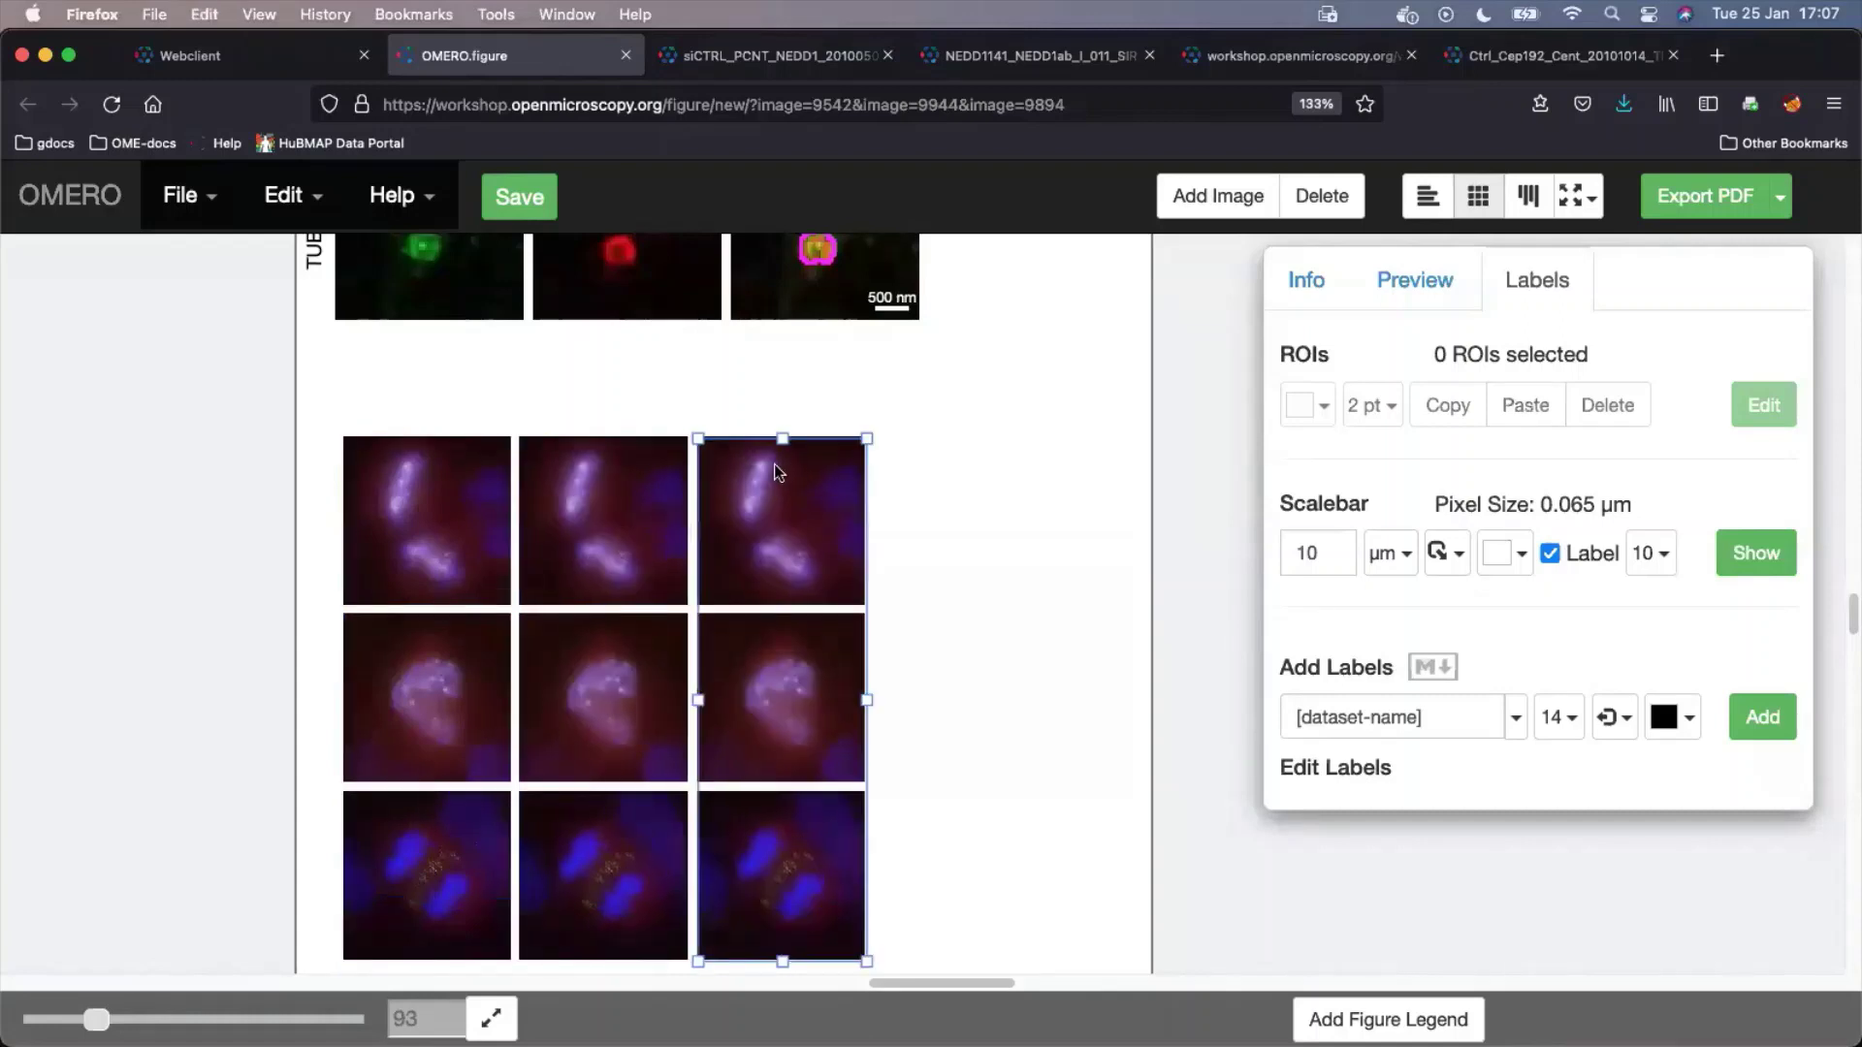
key("super+v")
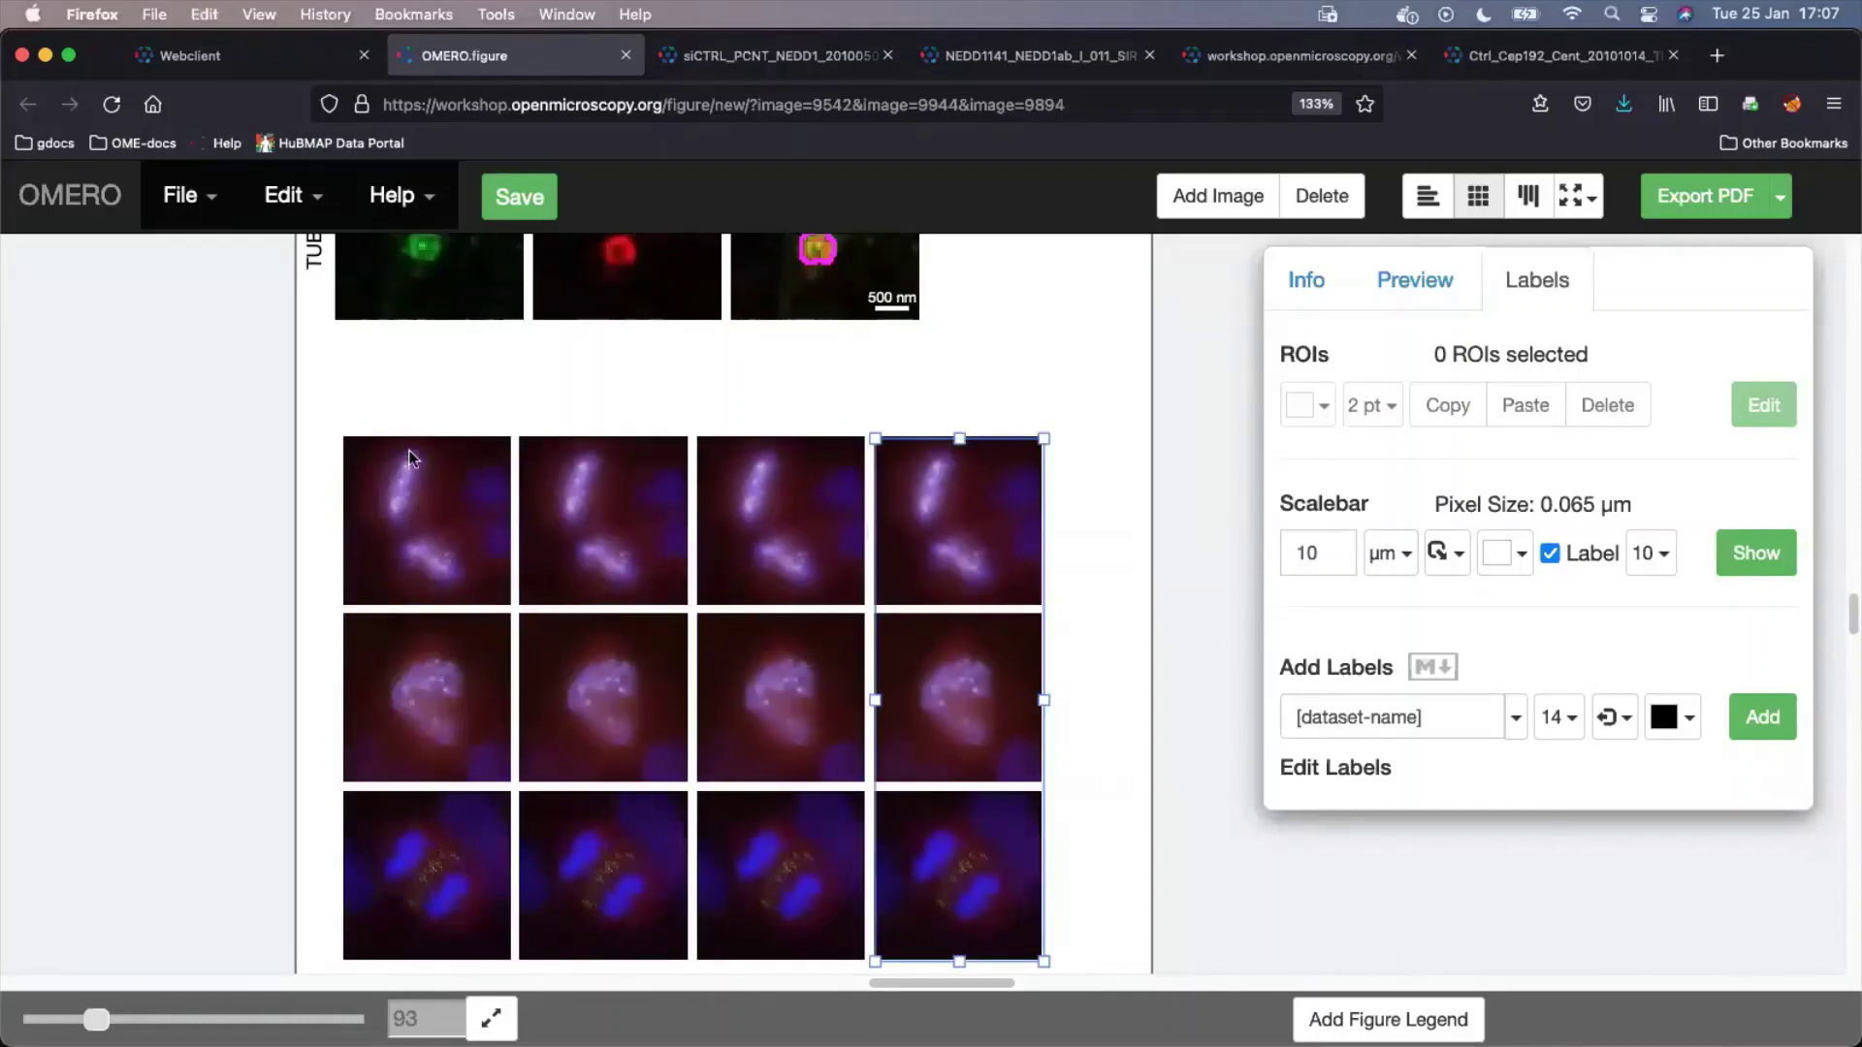
Show only the DAPI channel in the three first-column panels of the new grid
left_click_drag(423, 910, 427, 906)
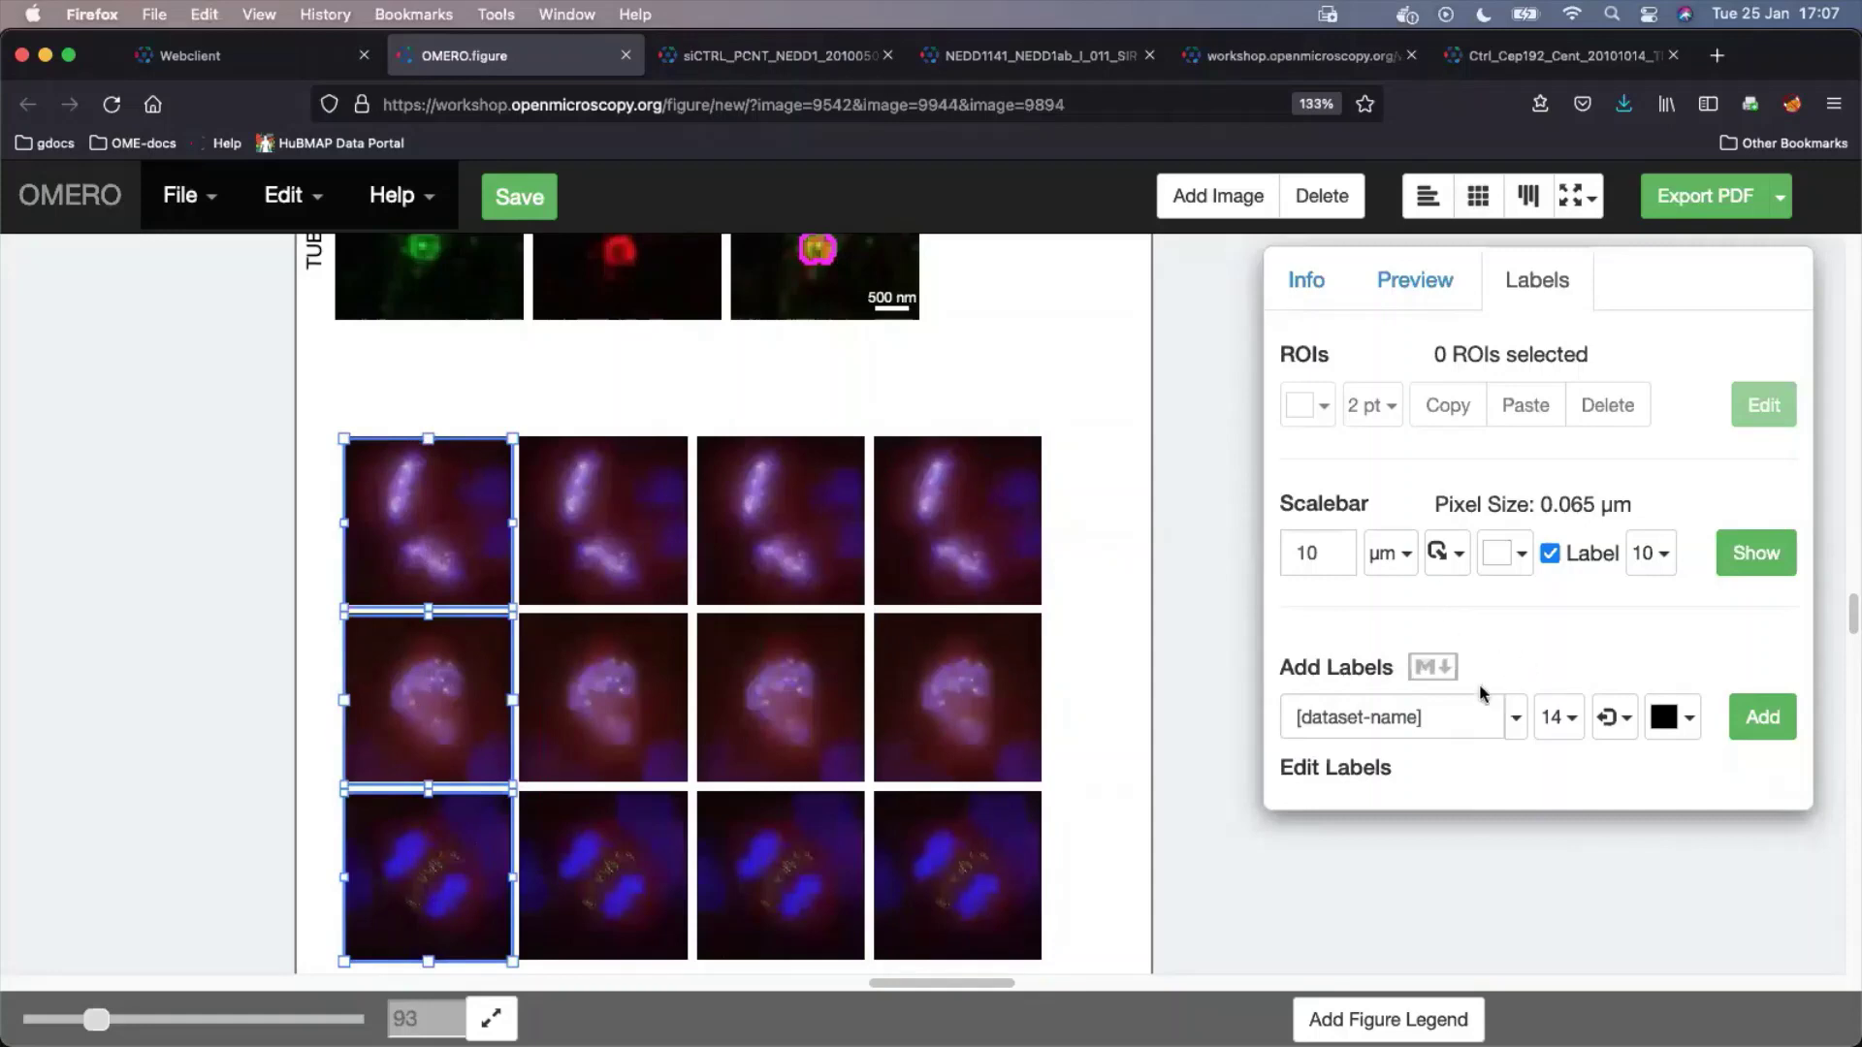
left_click(1440, 281)
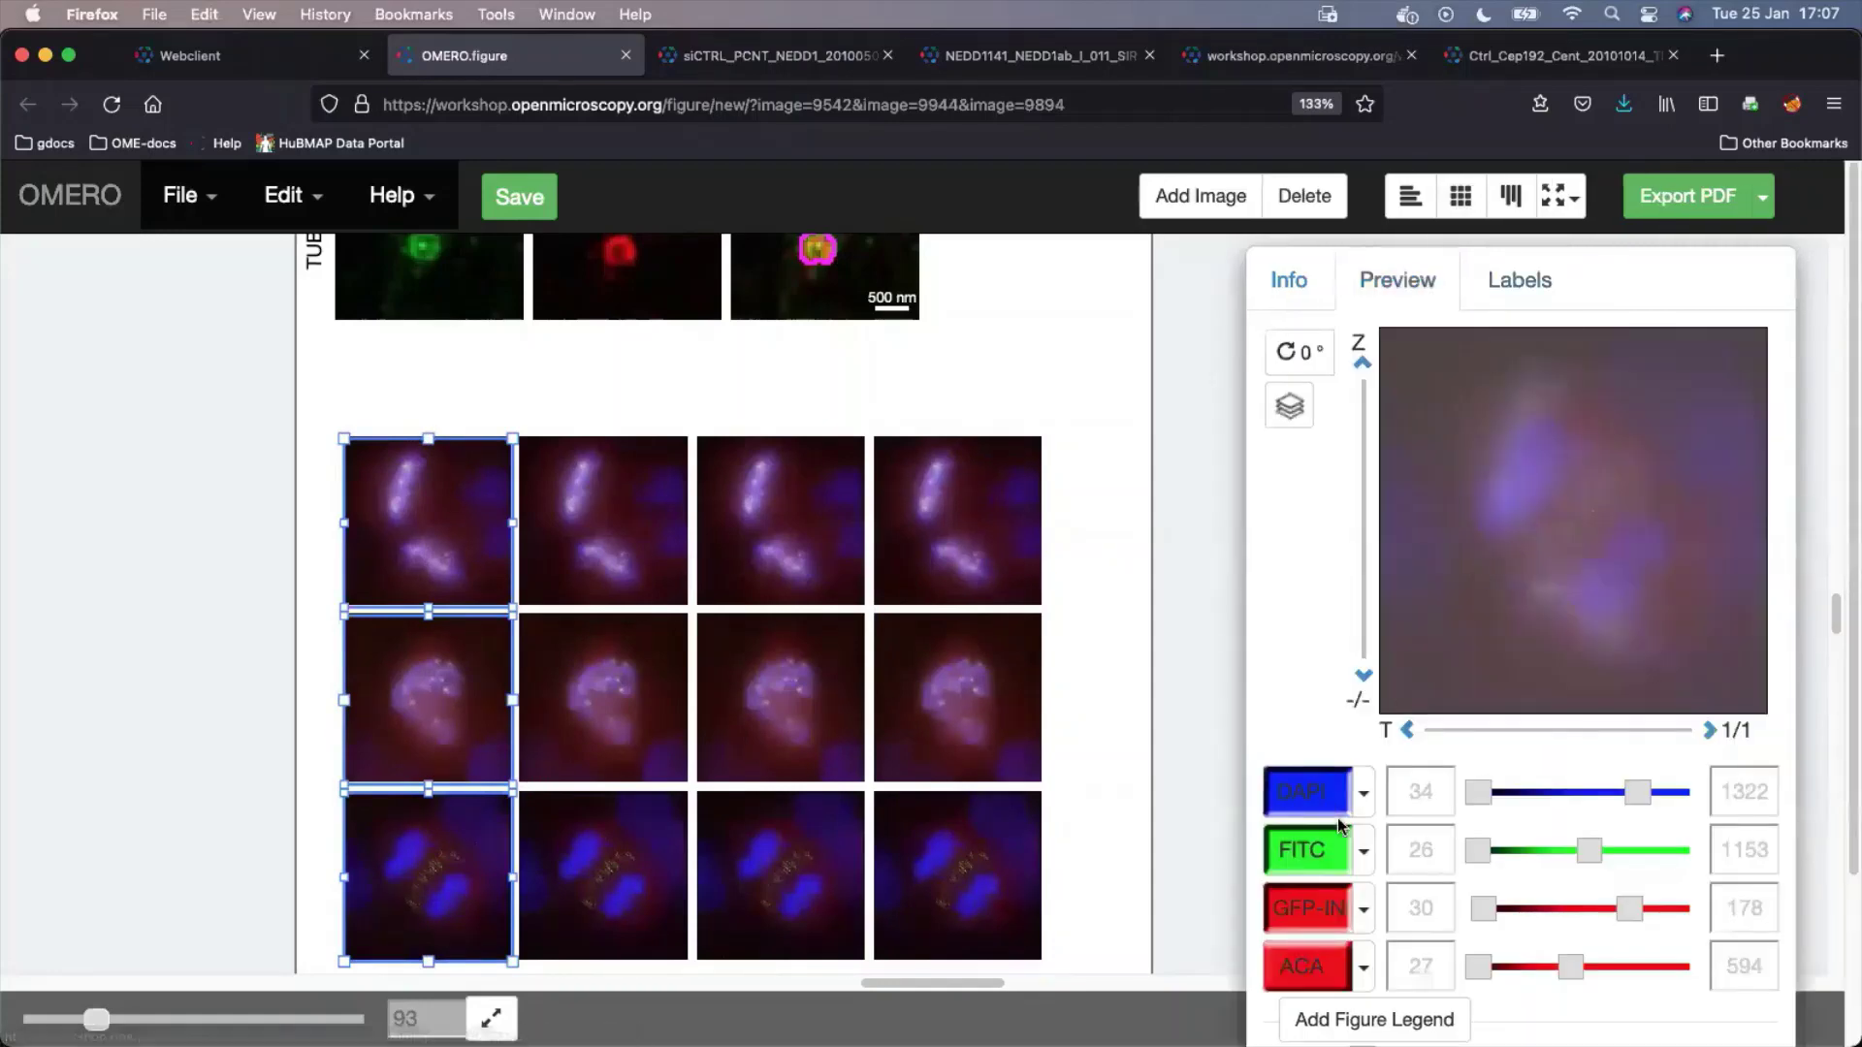
left_click(1305, 908)
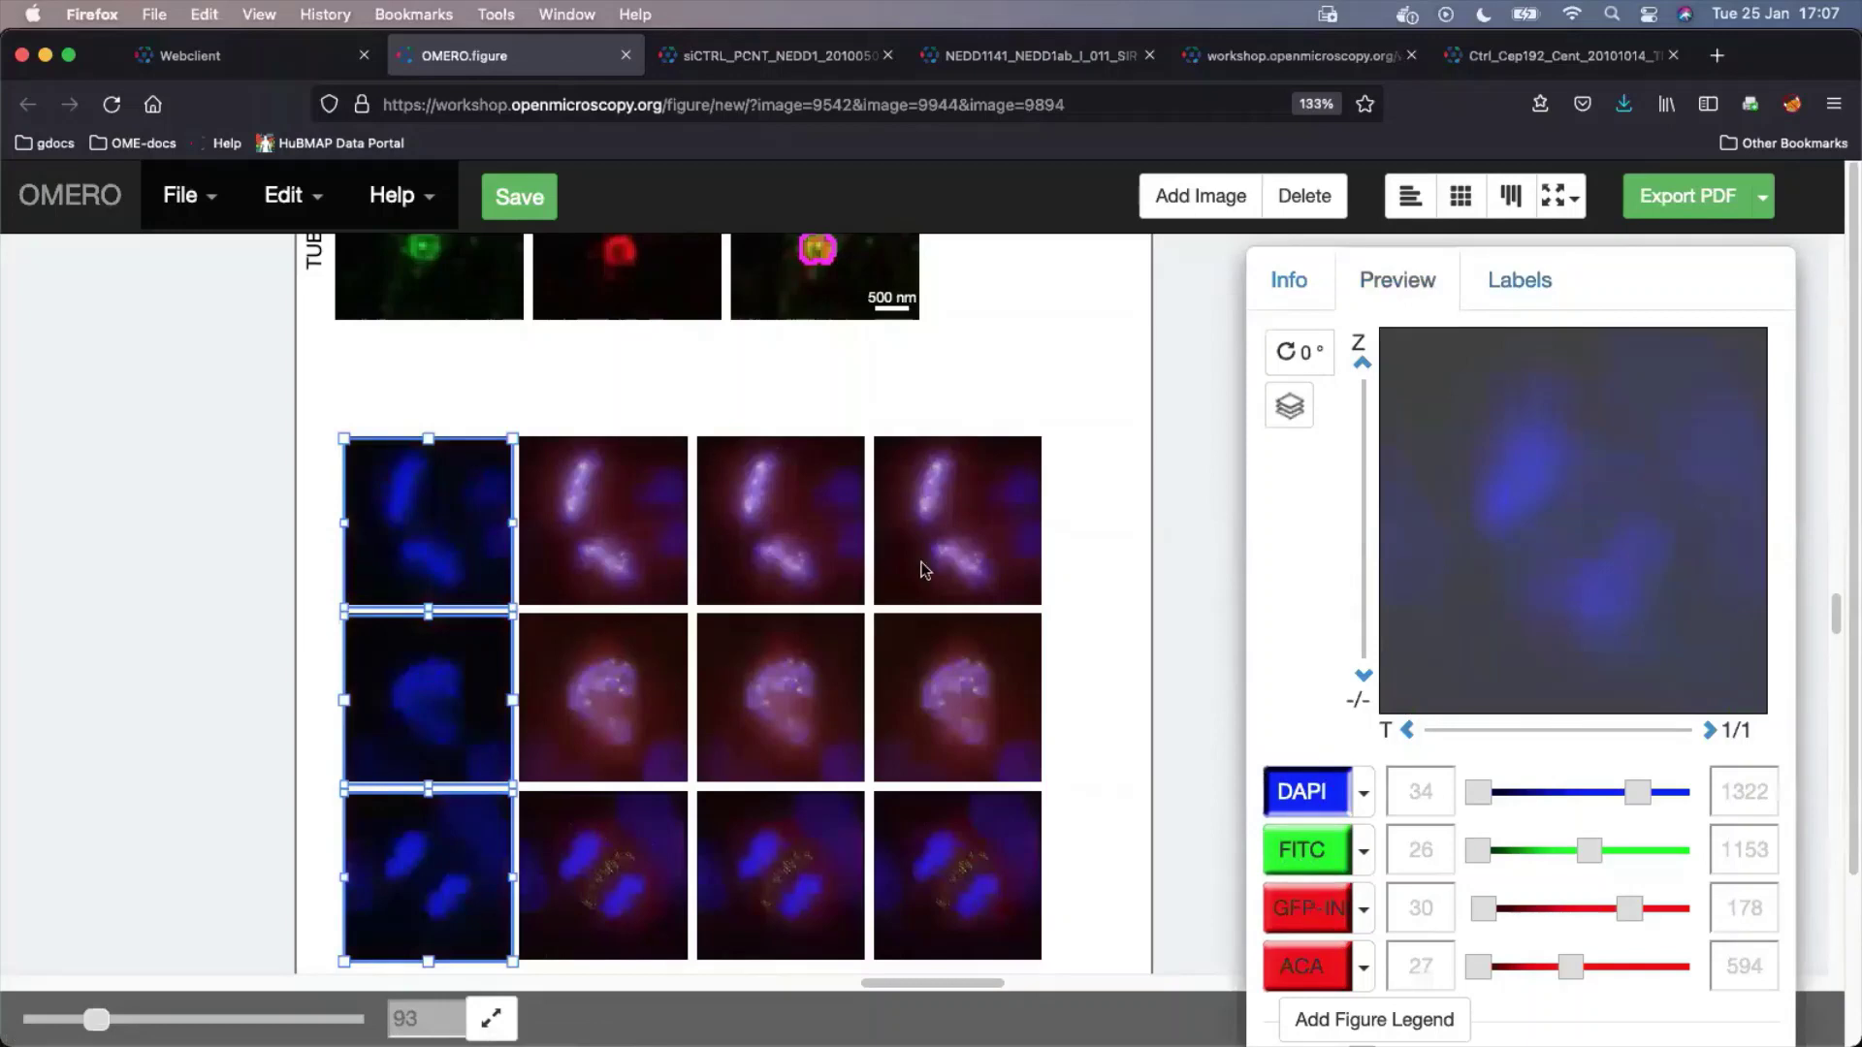
Show only the FITC channel in the three second-column panels of the new grid
left_click_drag(584, 393, 684, 960)
left_click(1302, 792)
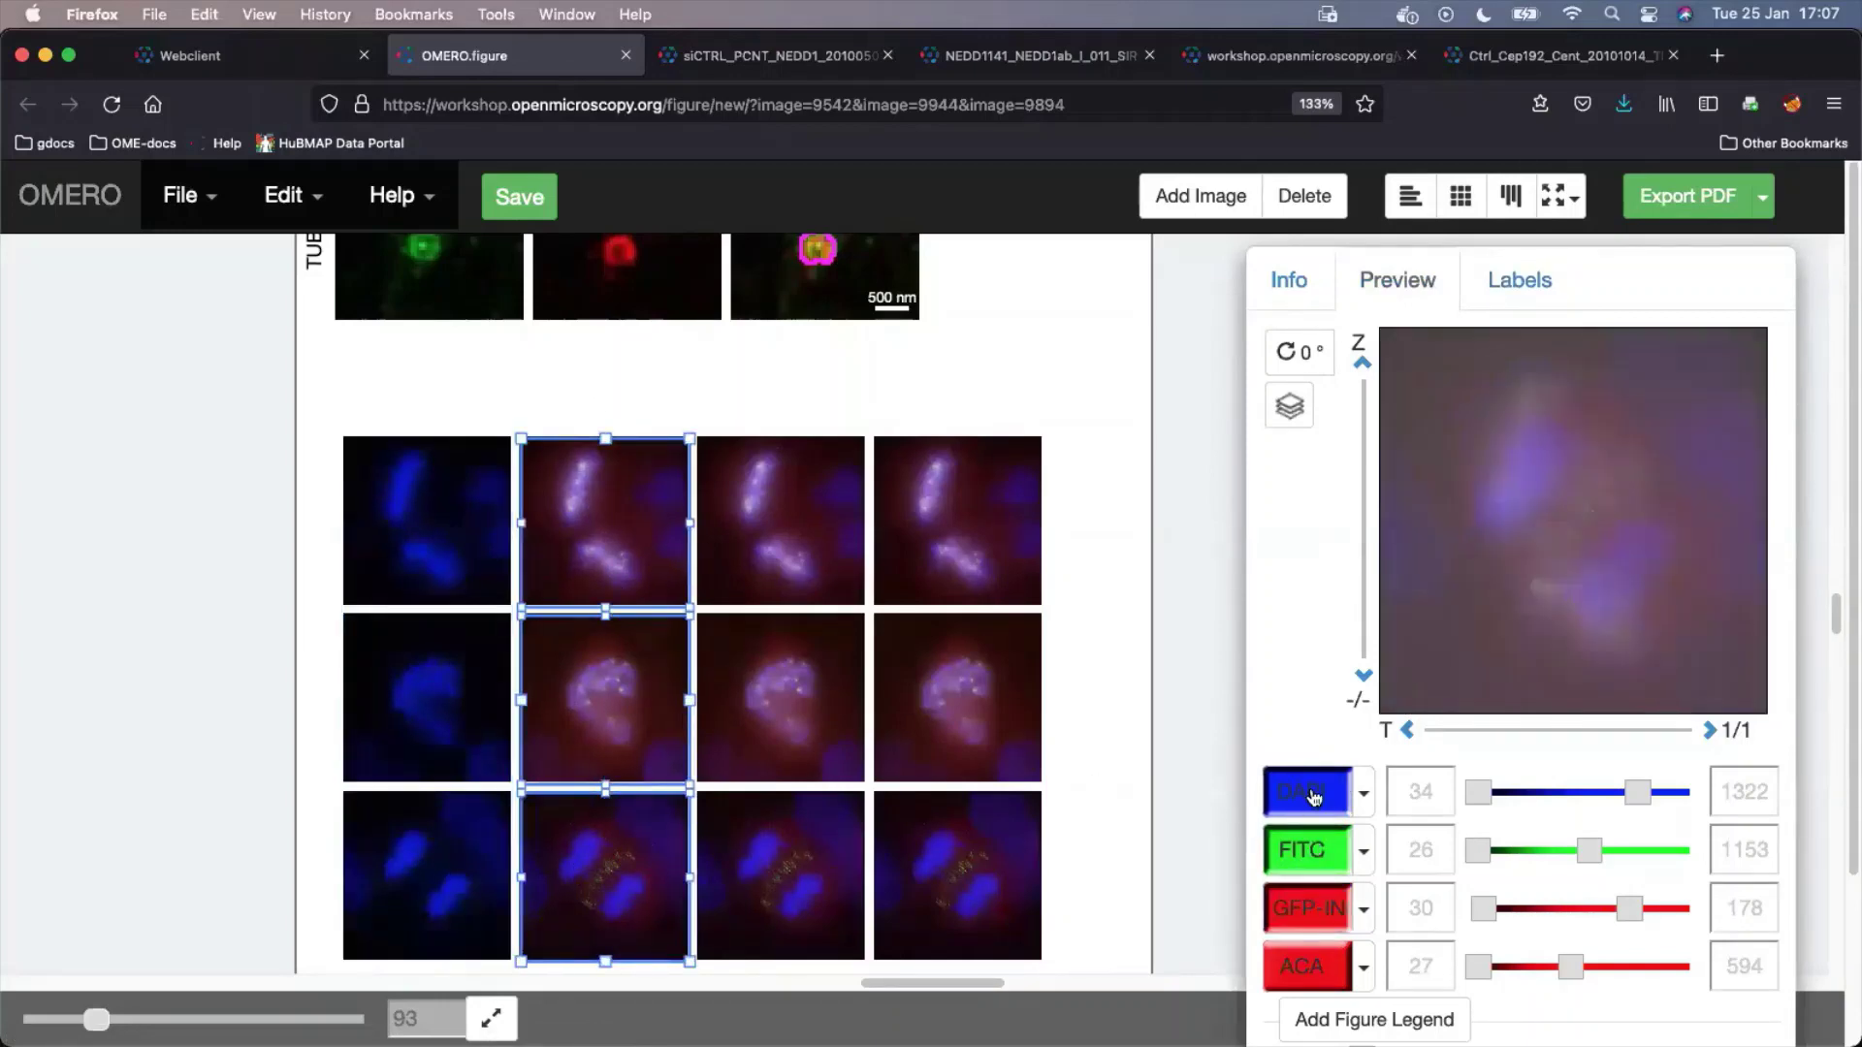
left_click(1304, 908)
Show only the red GFP-IN channel in the three third-column panels of the new grid
left_click_drag(794, 410, 815, 873)
left_click(1324, 783)
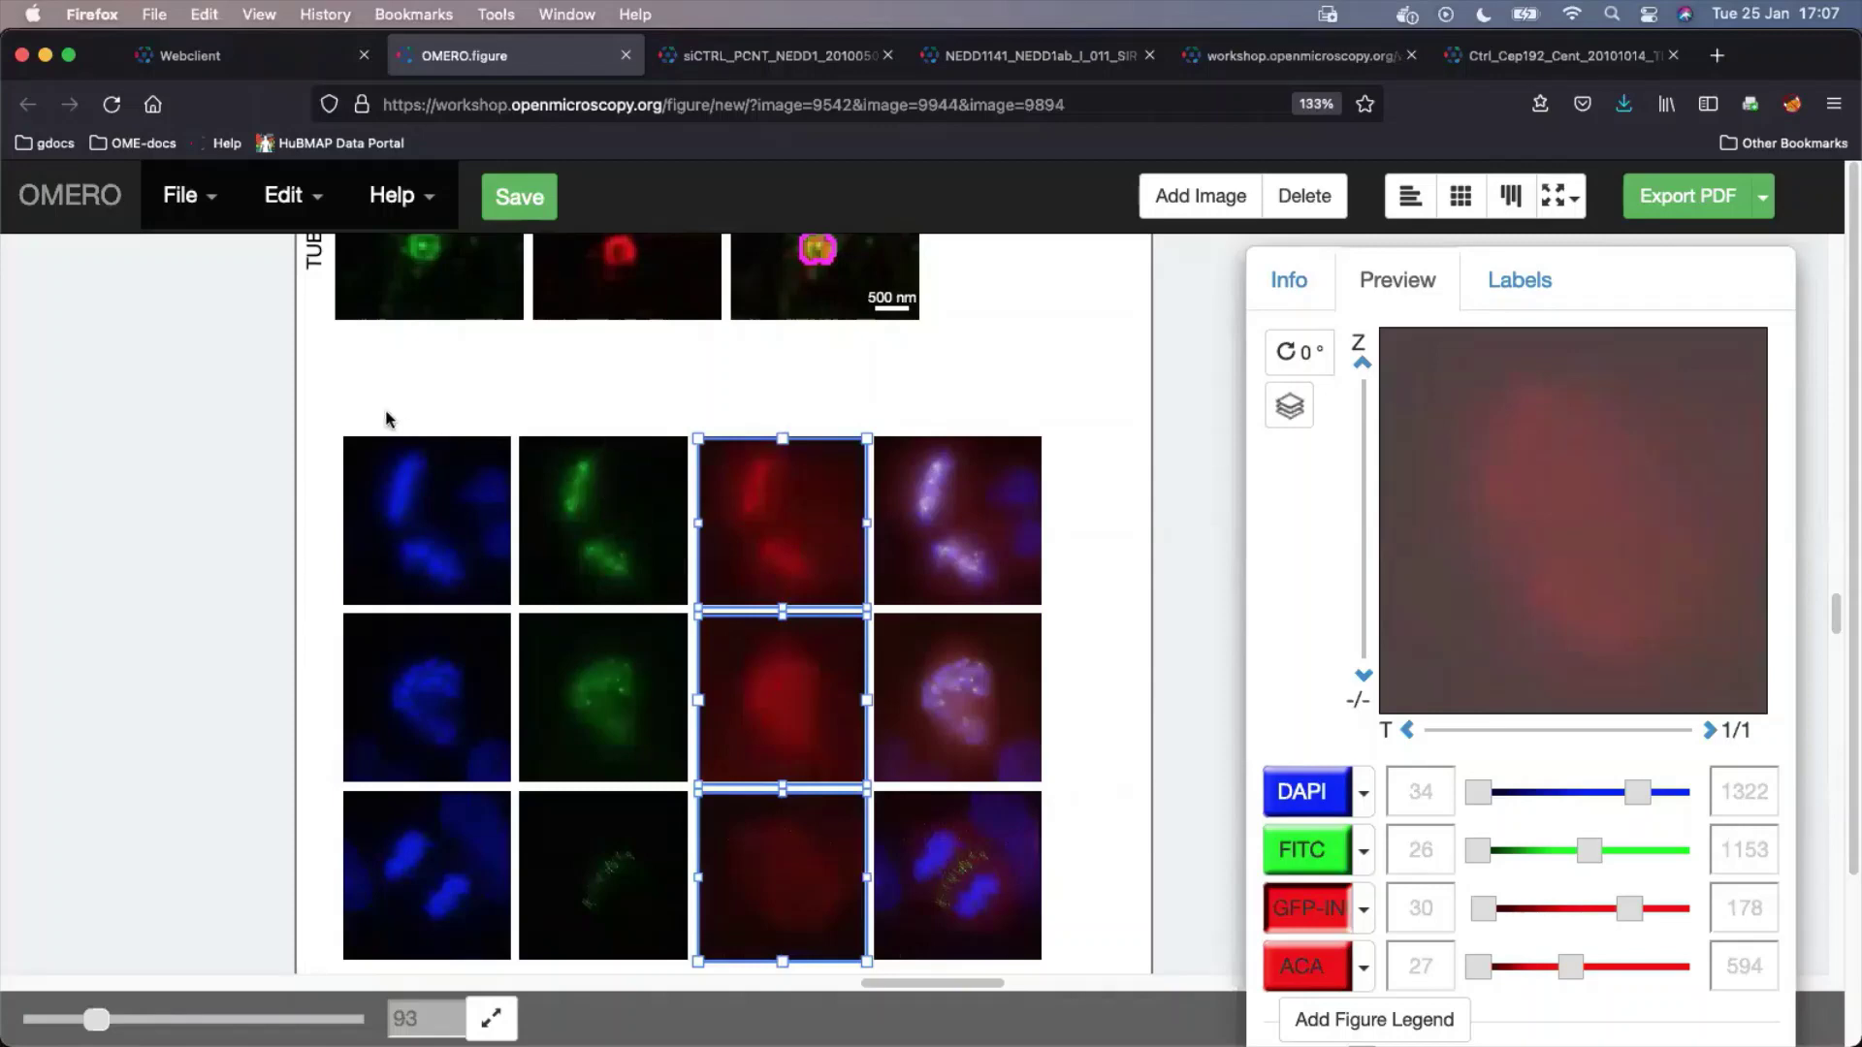
Lower the FITC maximum to 962 in the three second-column panels of the new grid
left_click_drag(386, 412, 991, 540)
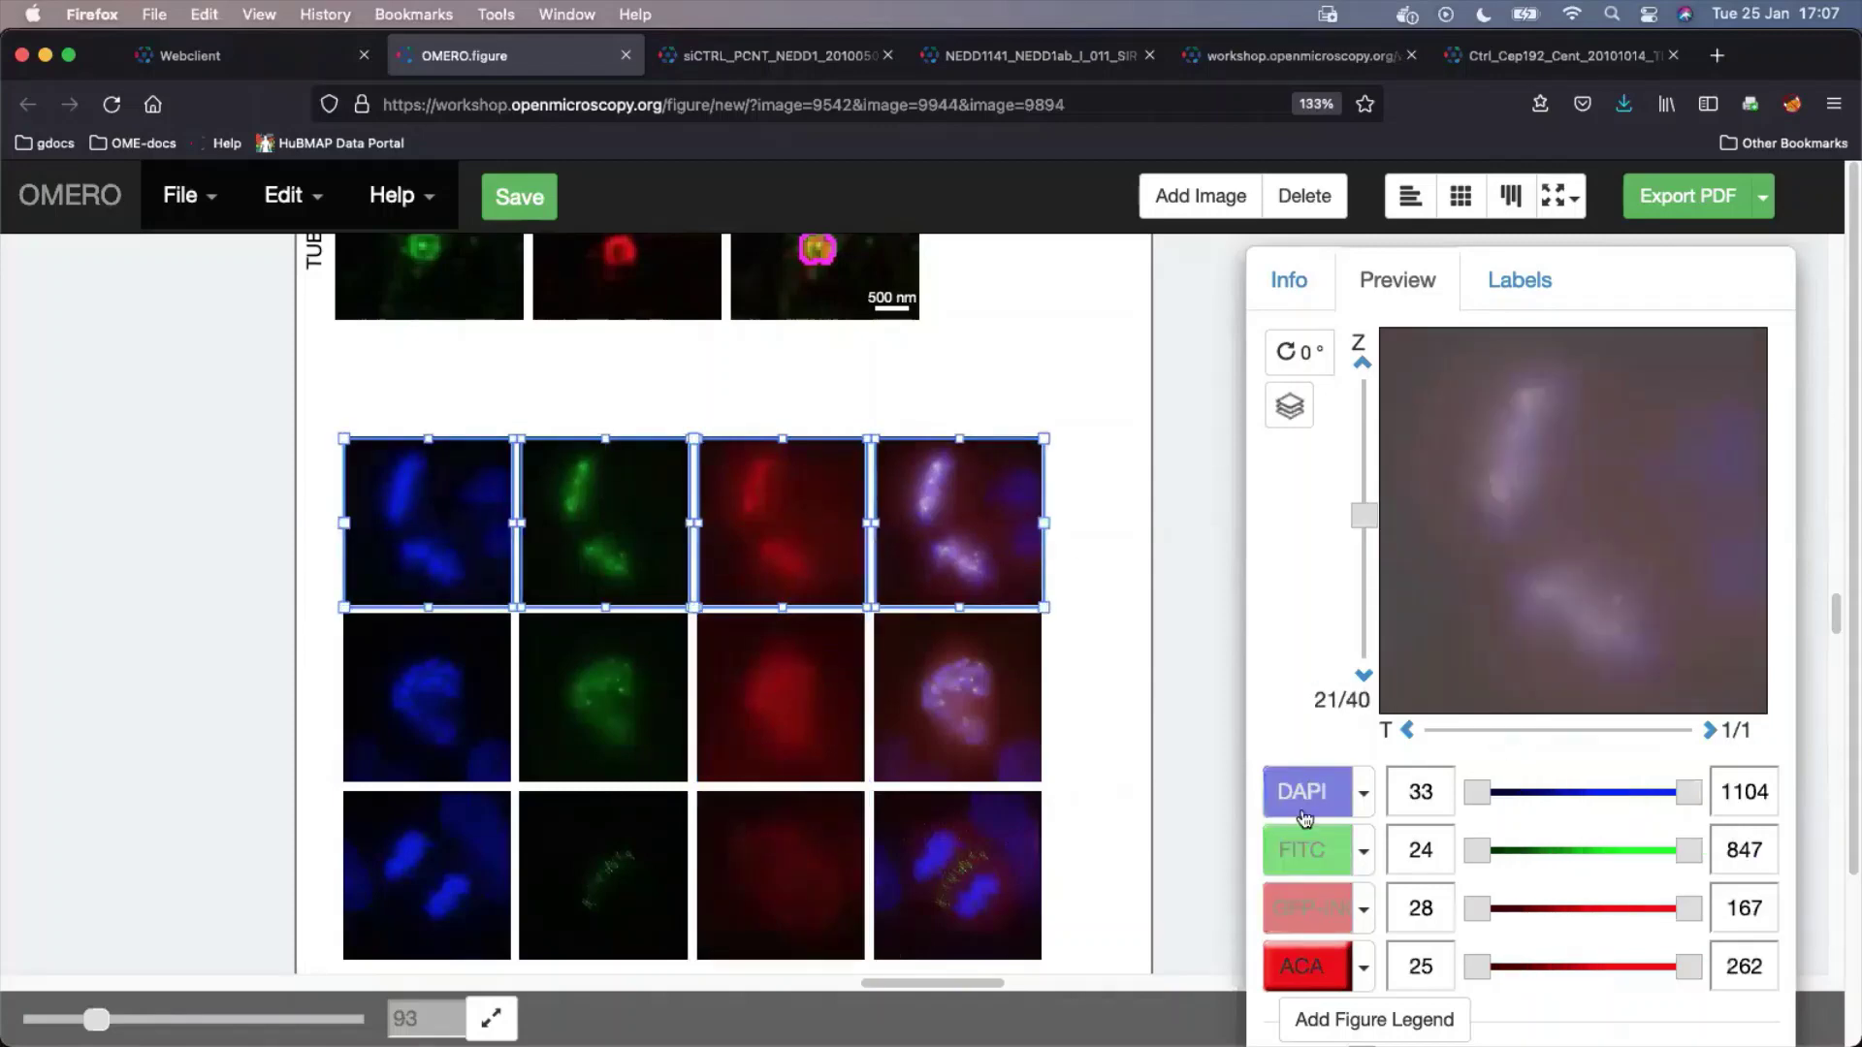
left_click(743, 428)
left_click_drag(586, 407, 618, 878)
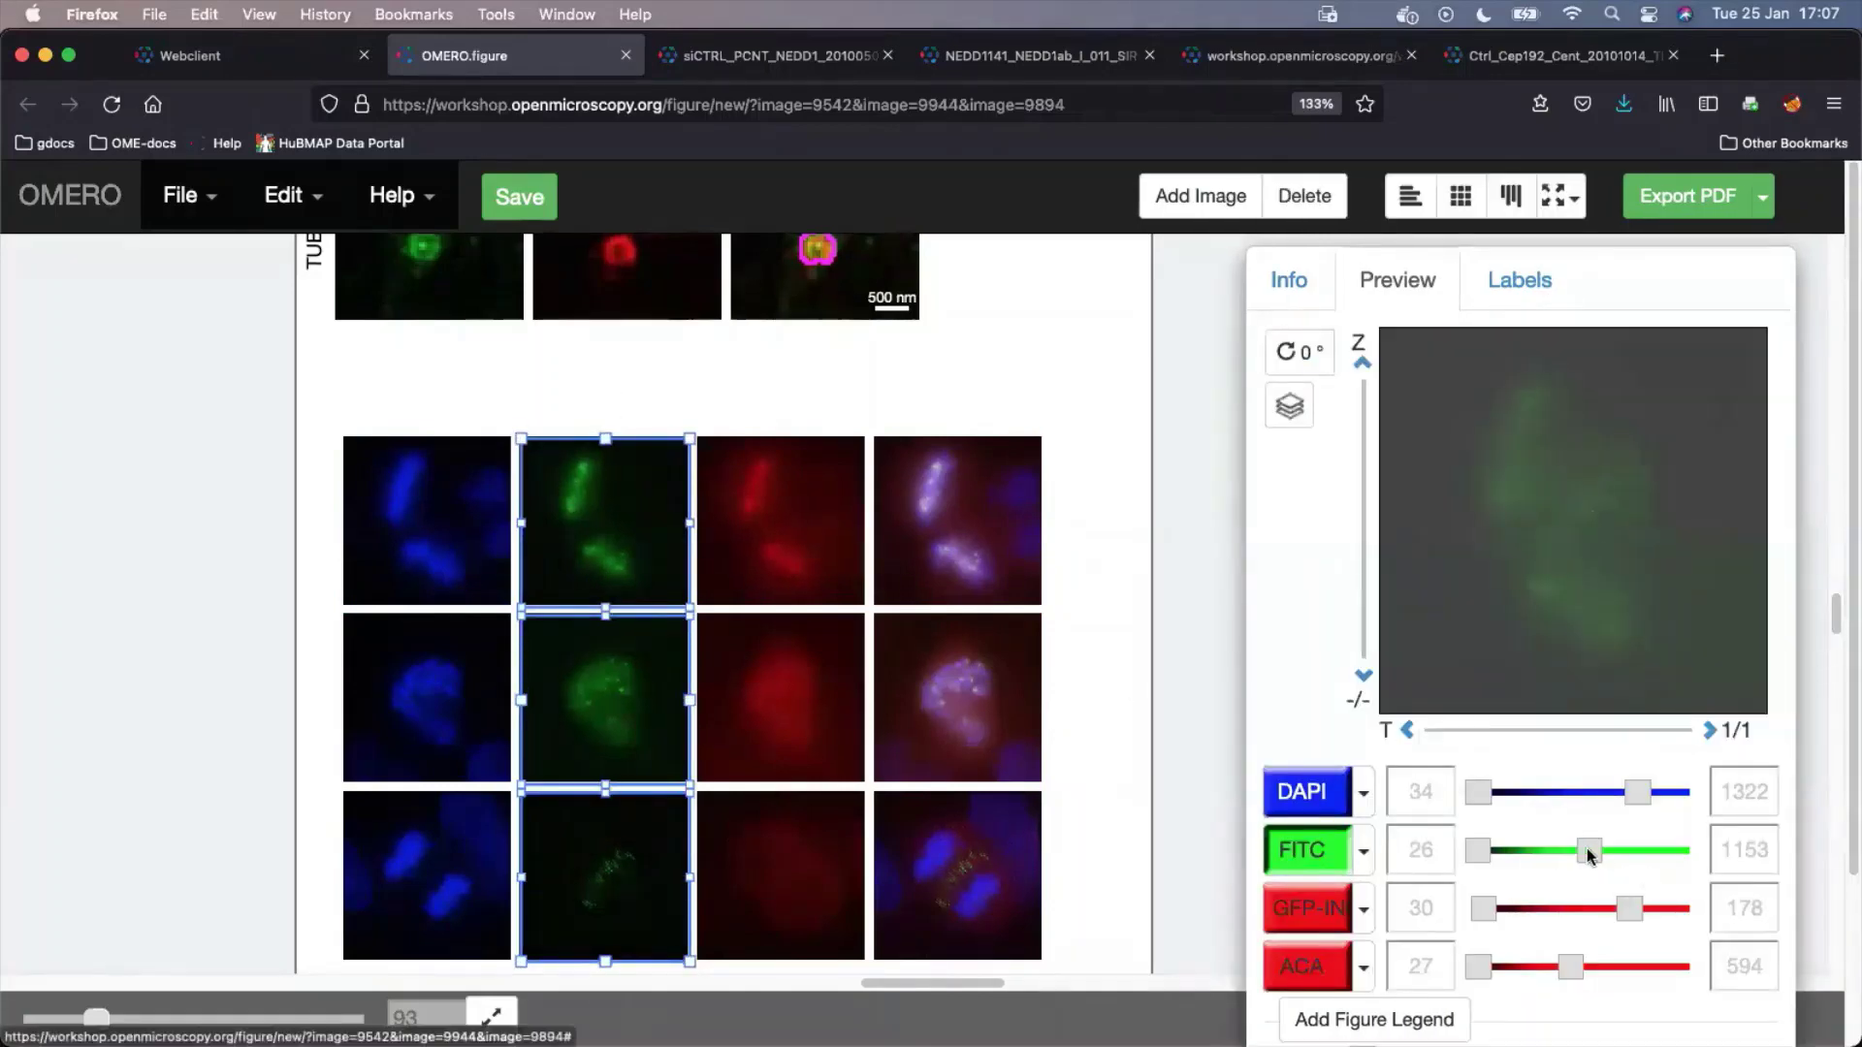
left_click_drag(1588, 849, 1570, 851)
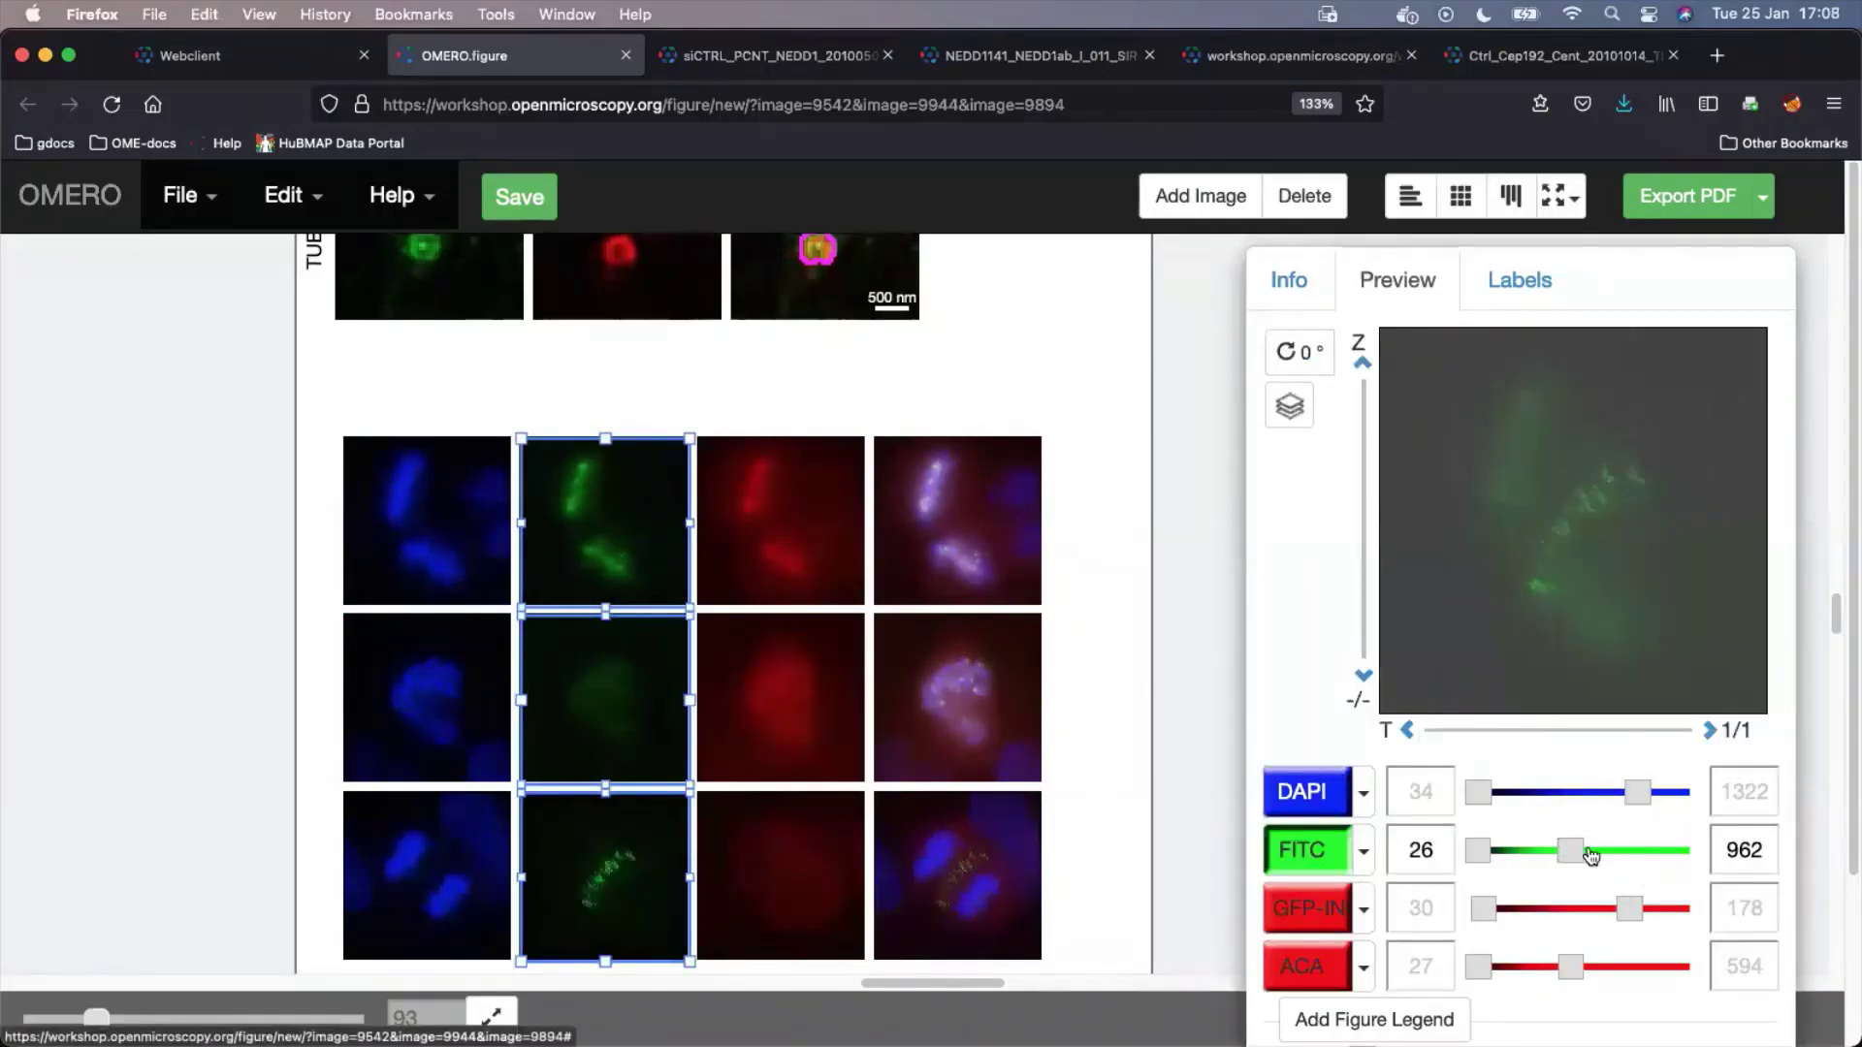
left_click(432, 399)
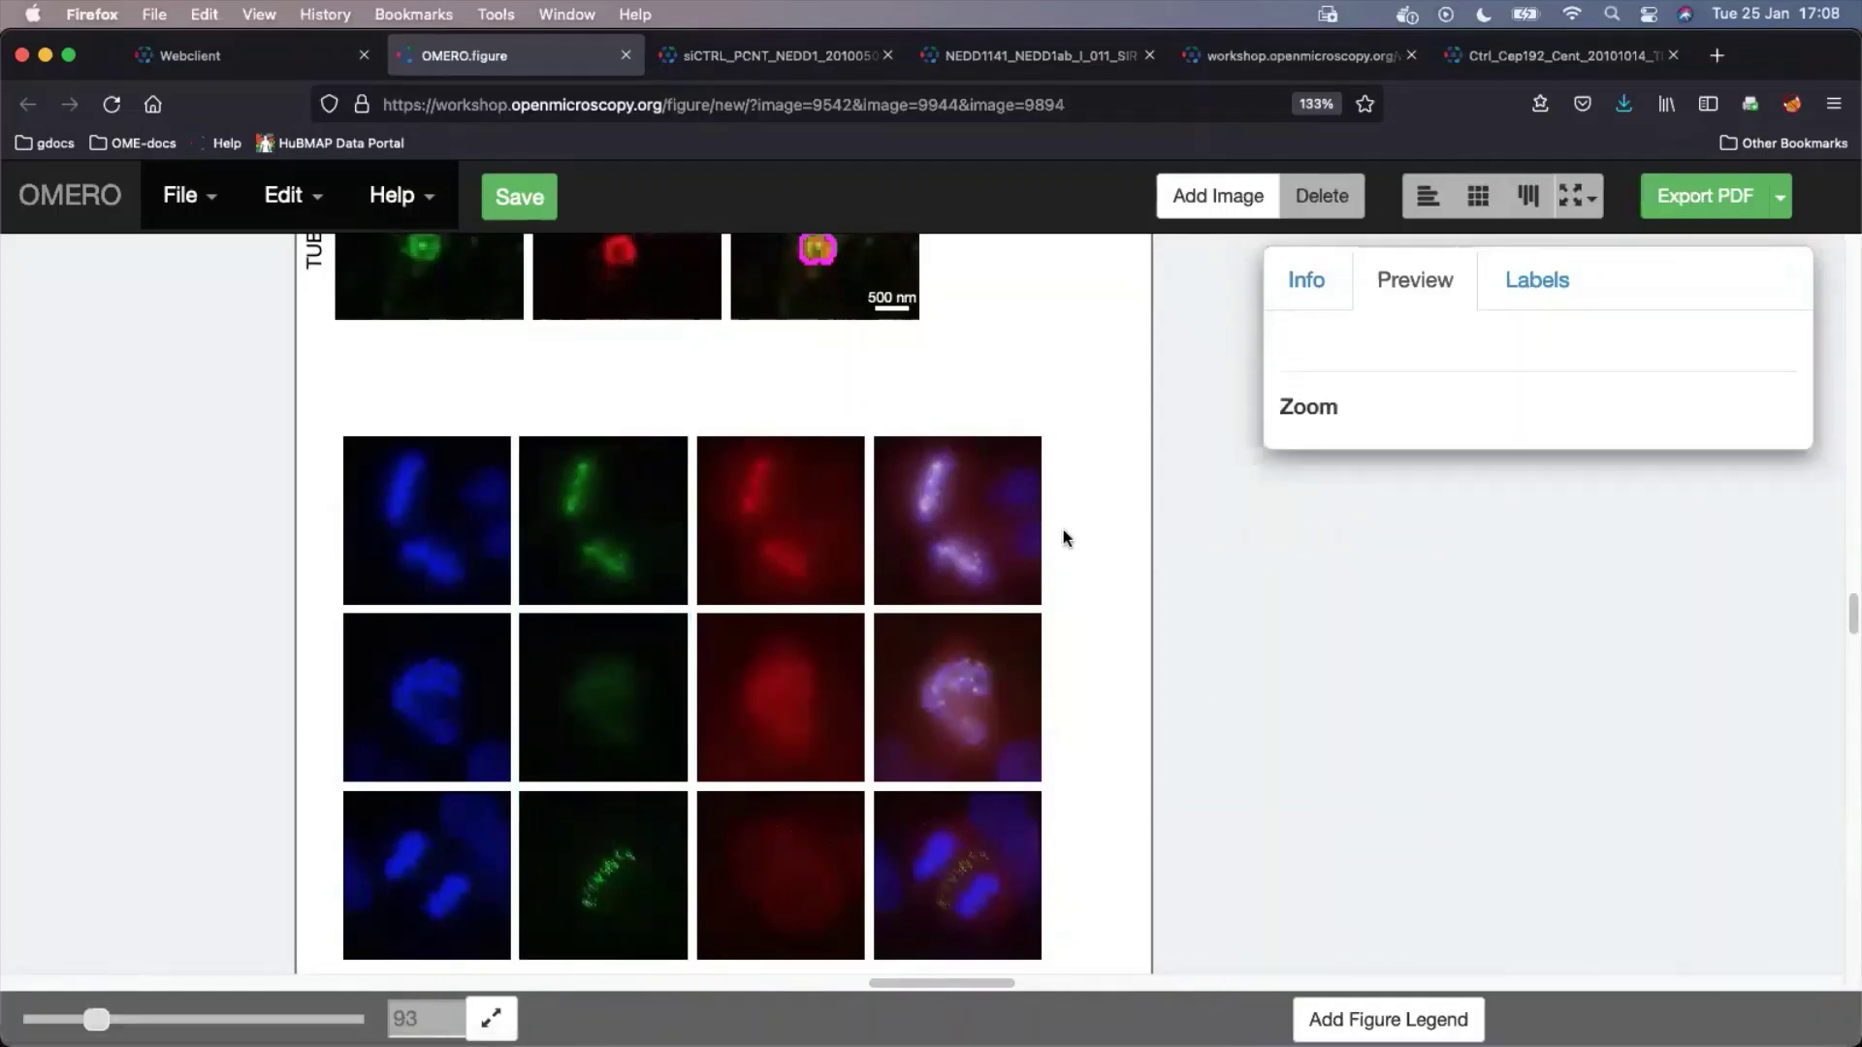
Add a labelled 10 µm scalebar to the merged panel in the third row of the new grid
scroll(1064, 539, "down", 3)
left_click(1019, 720)
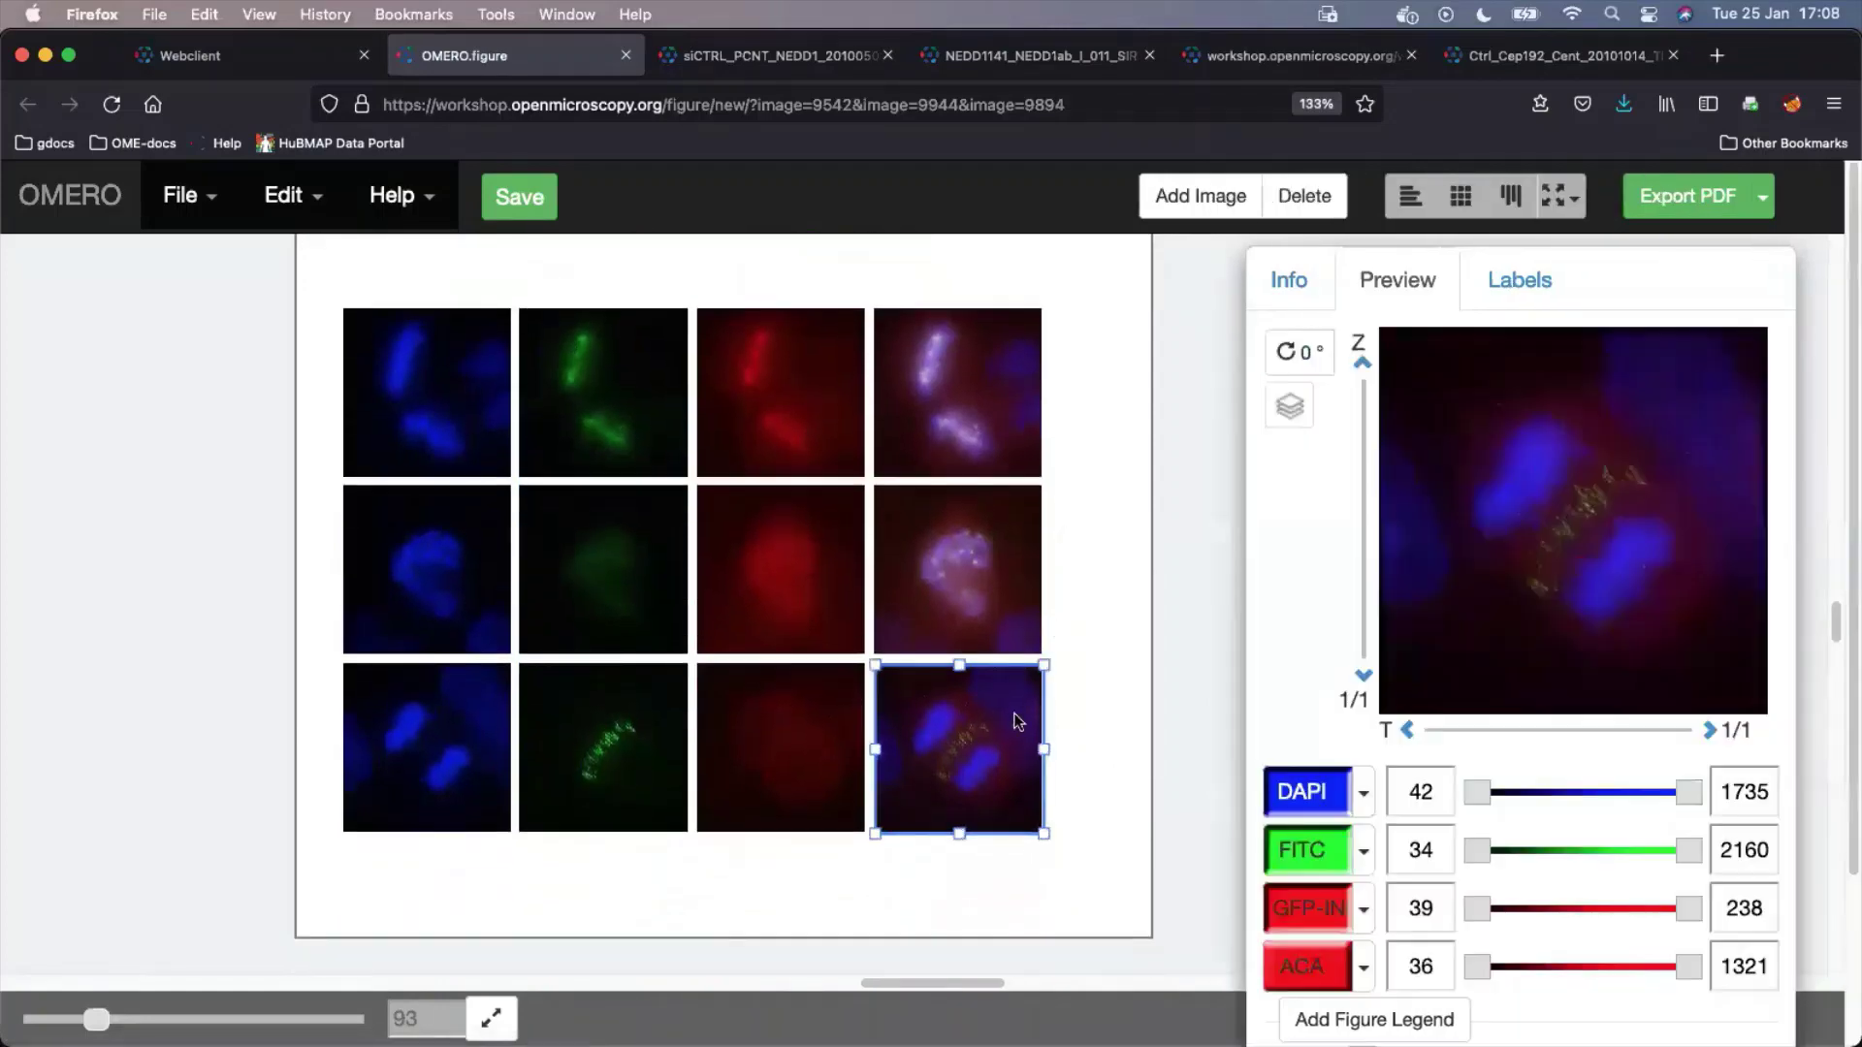
left_click(1455, 296)
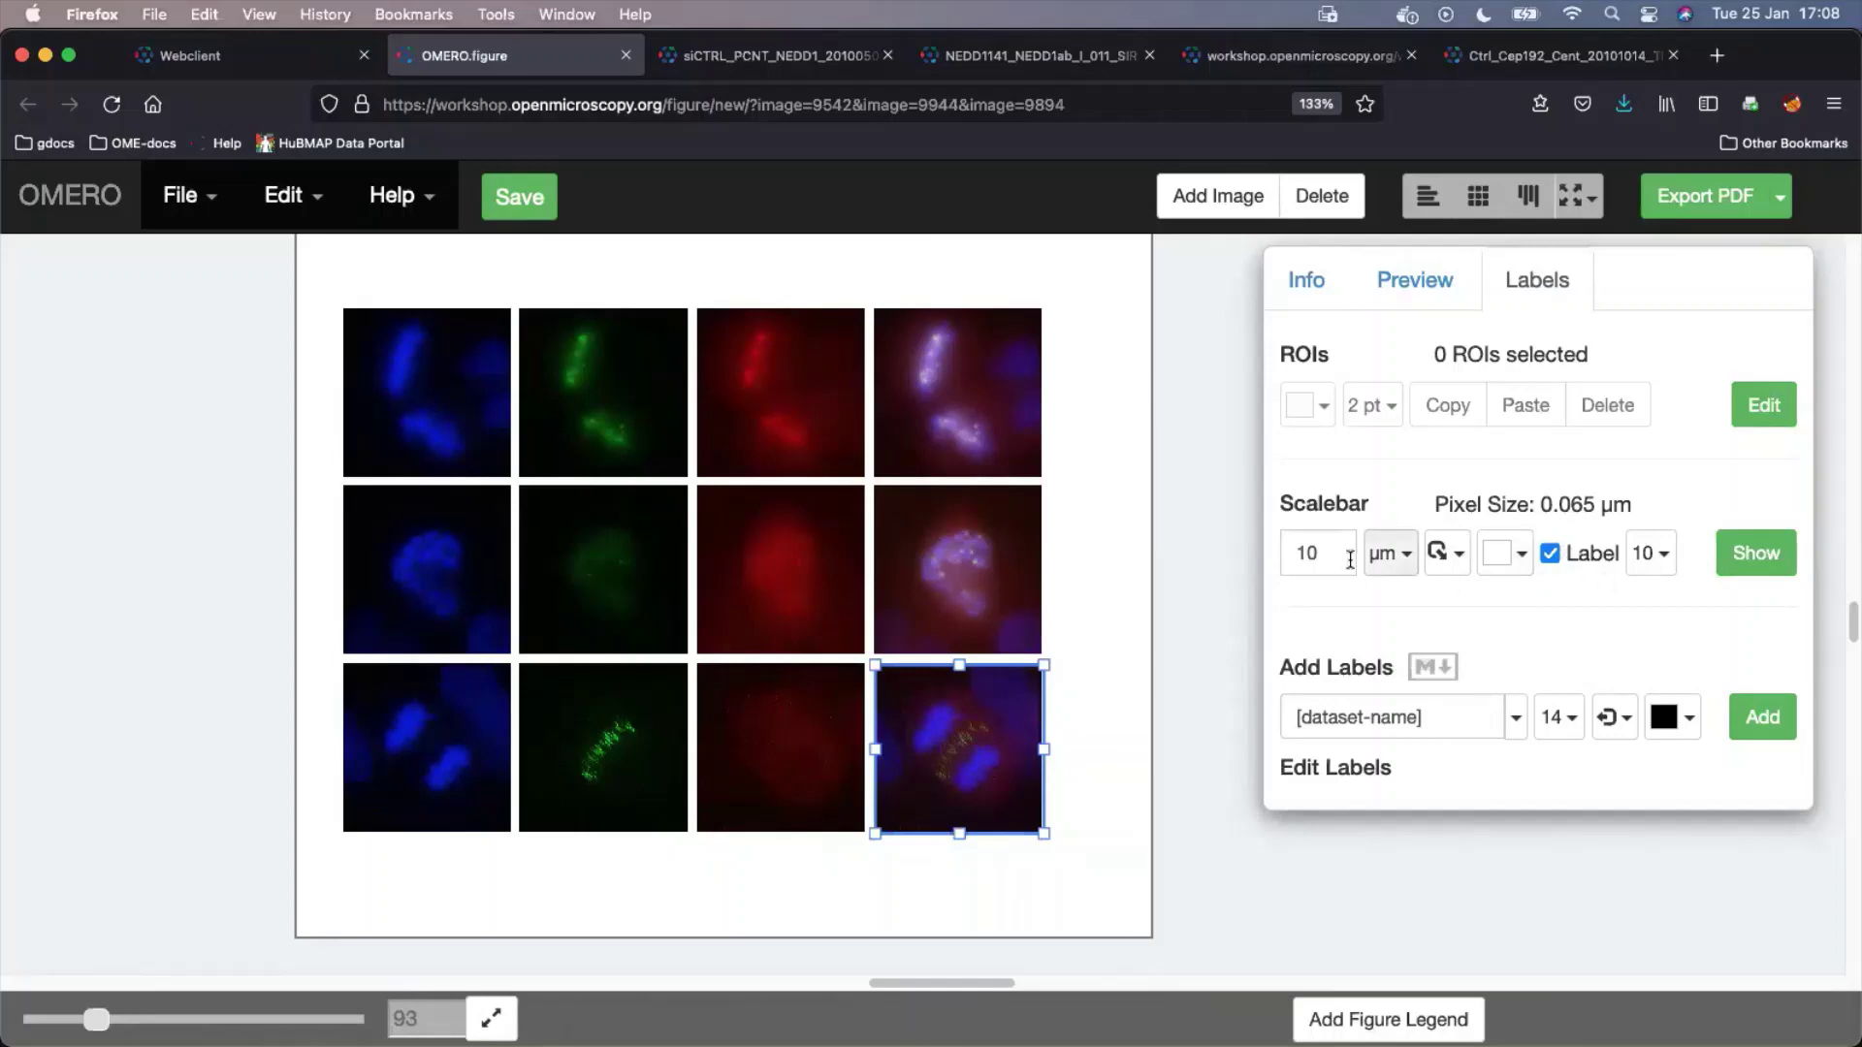
left_click(1550, 556)
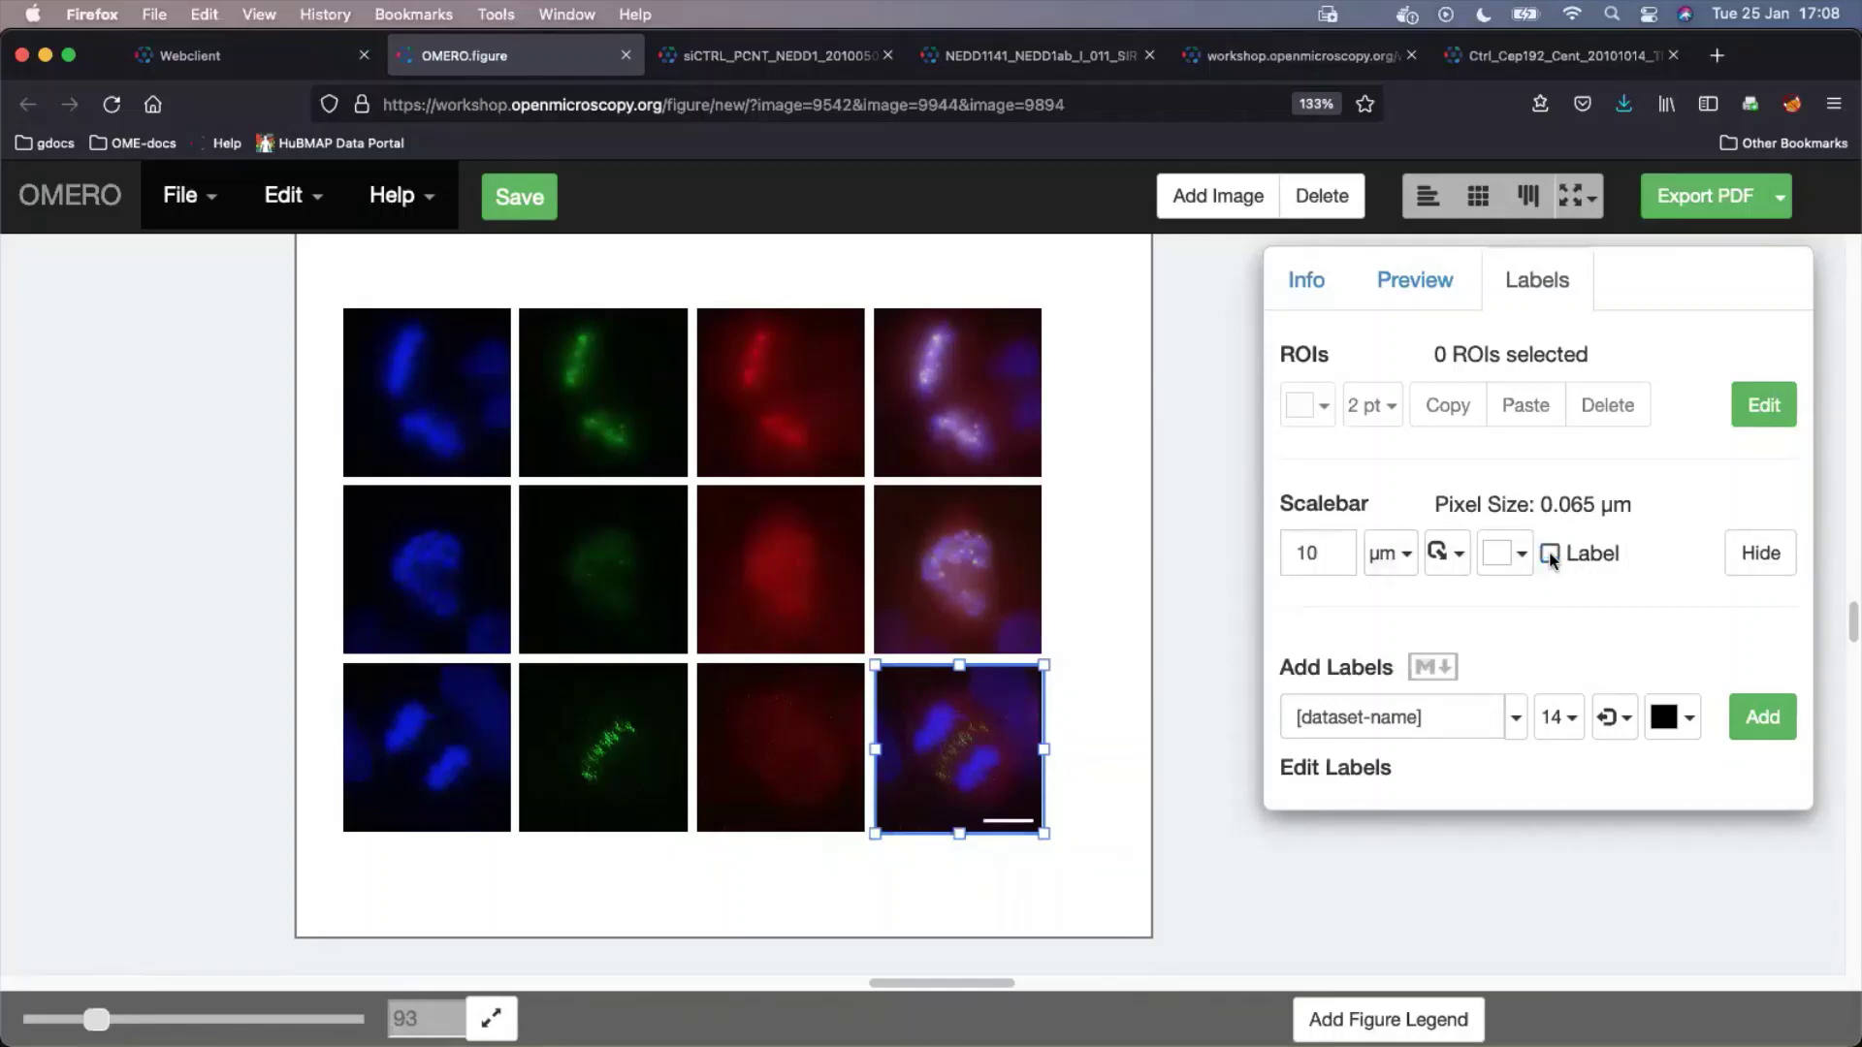
left_click(1549, 555)
Label the four first-row panels of the new grid with their channel names, placed outside the top edge
scroll(1112, 579, "up", 2)
left_click_drag(470, 472, 959, 530)
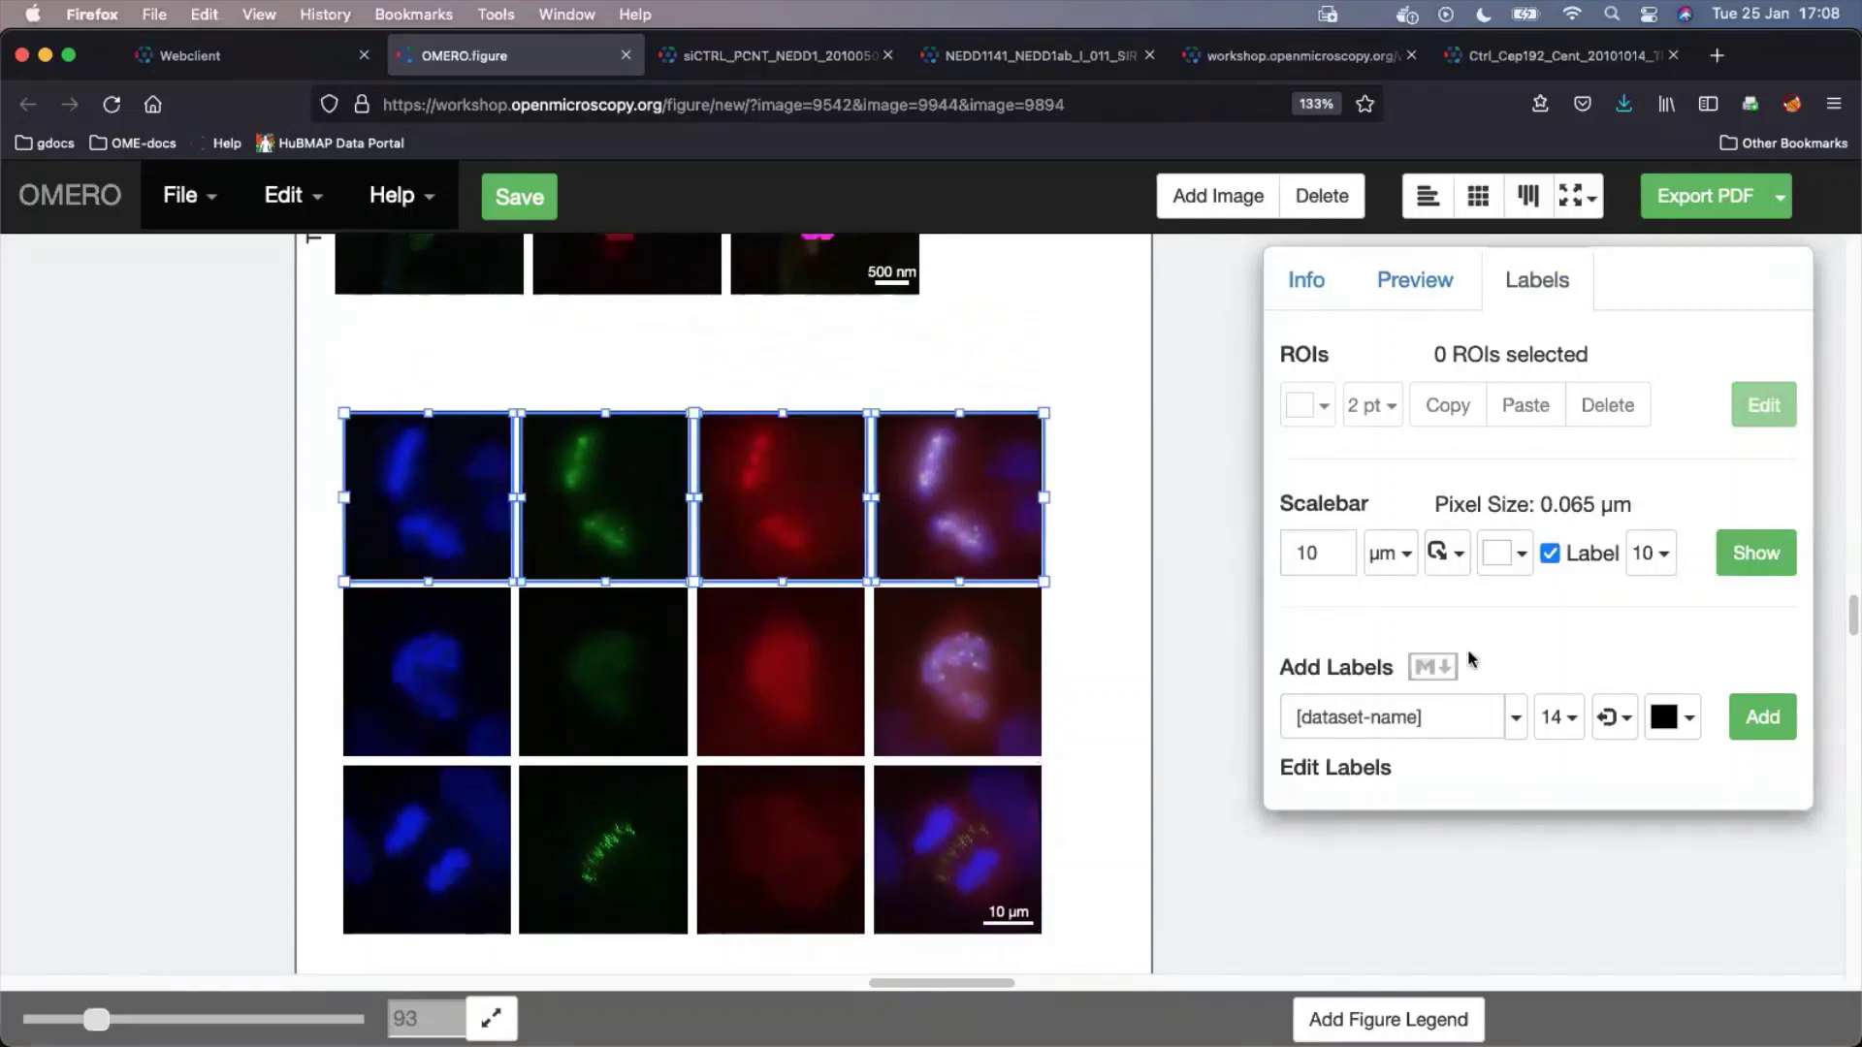
left_click(1518, 725)
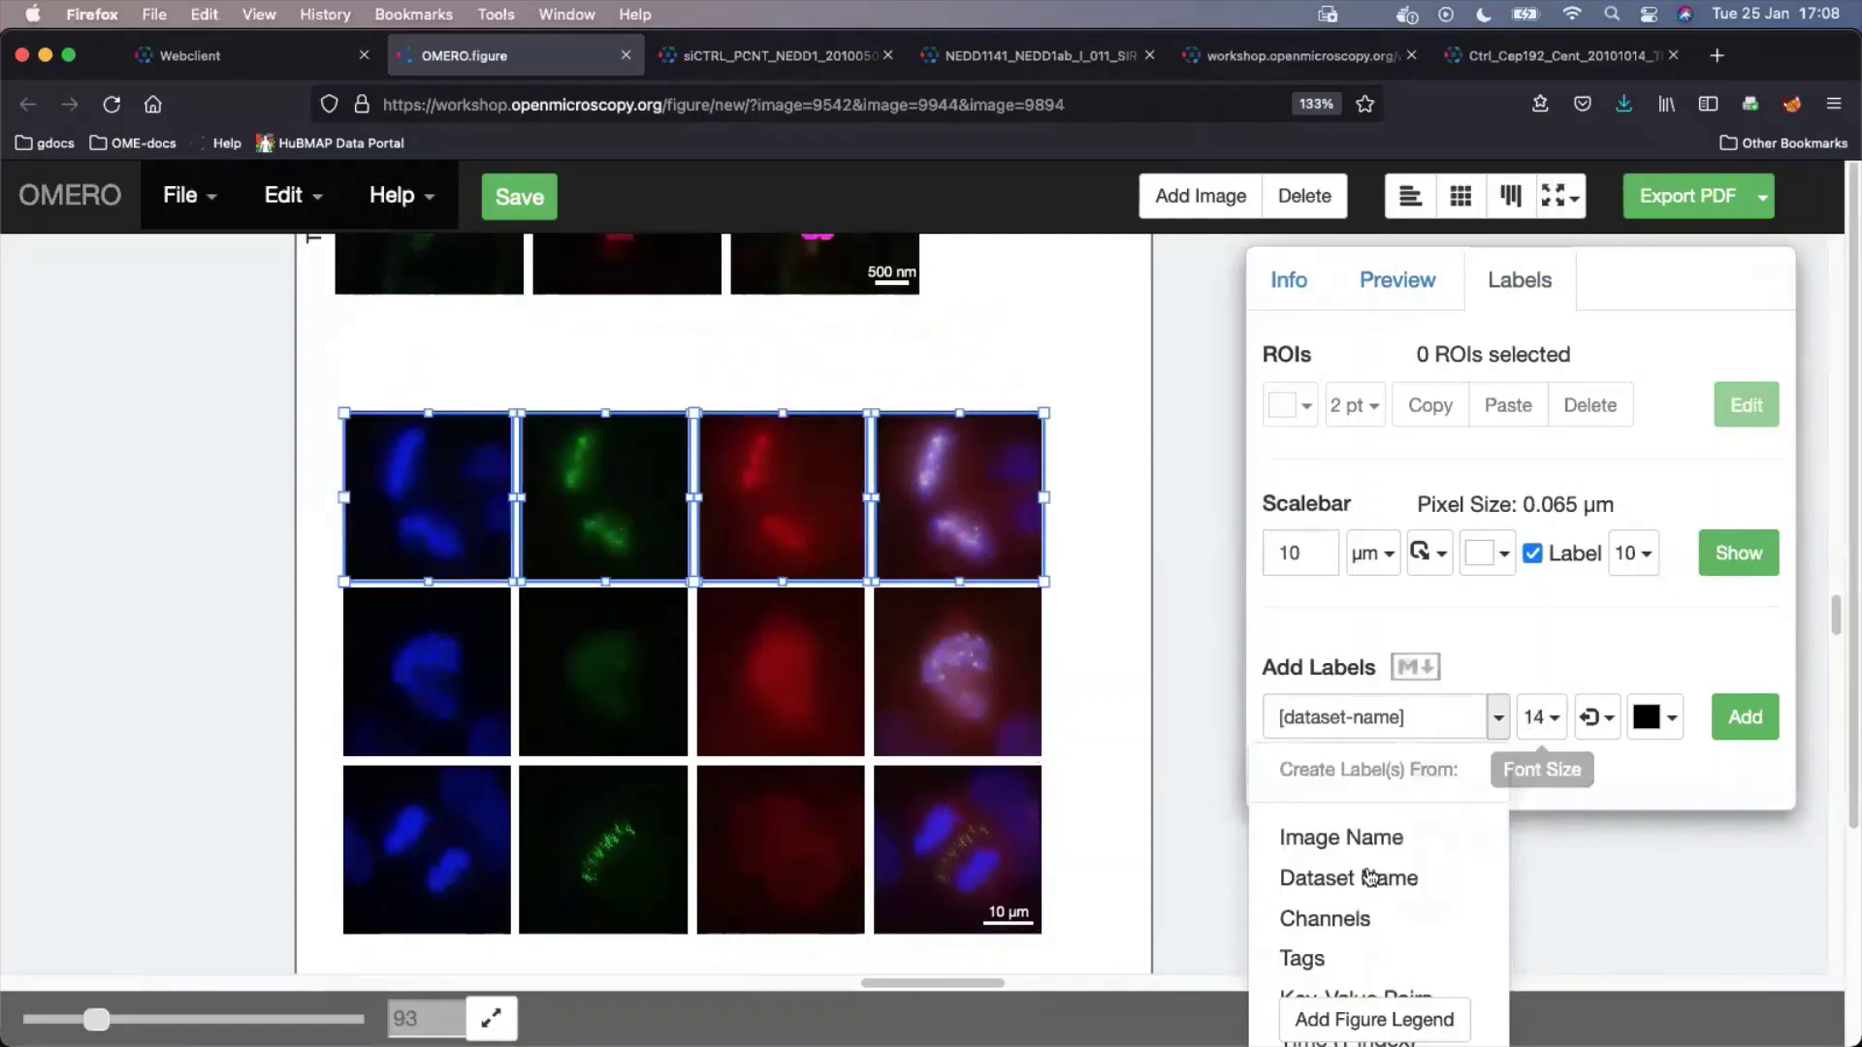
left_click(1363, 919)
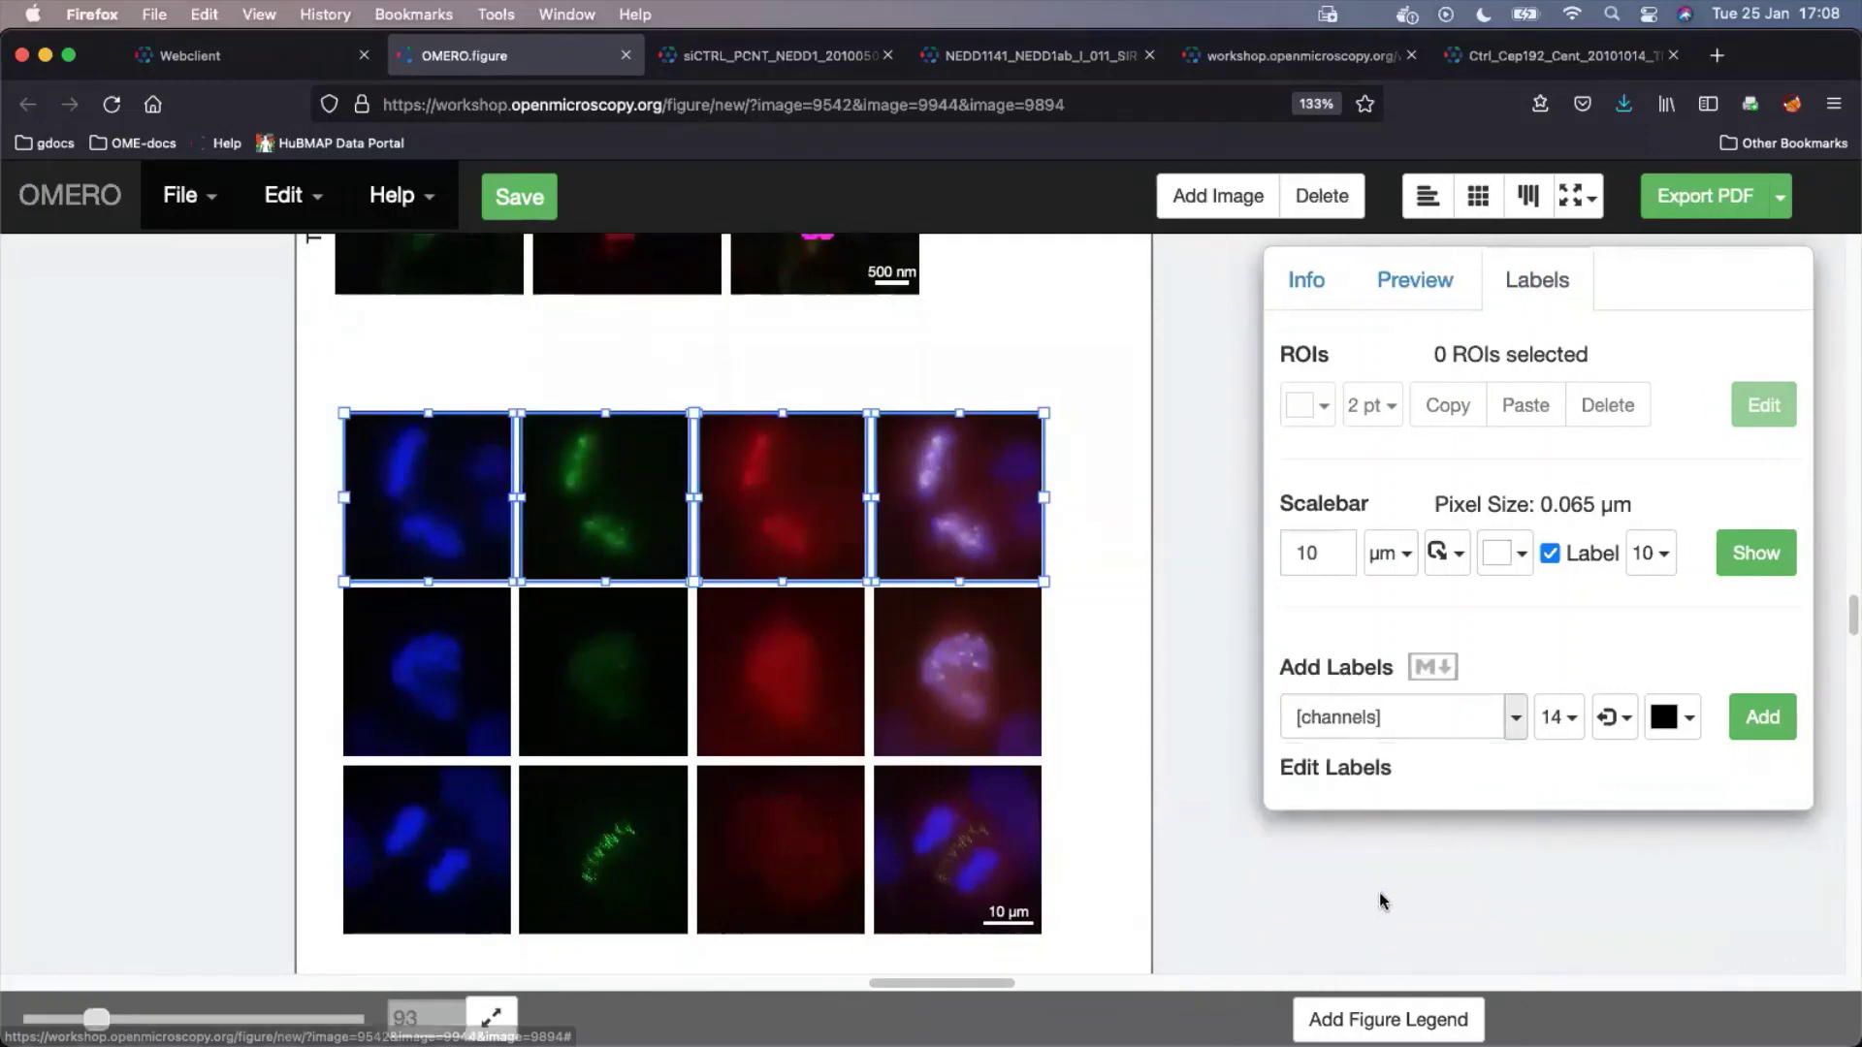
left_click(1635, 727)
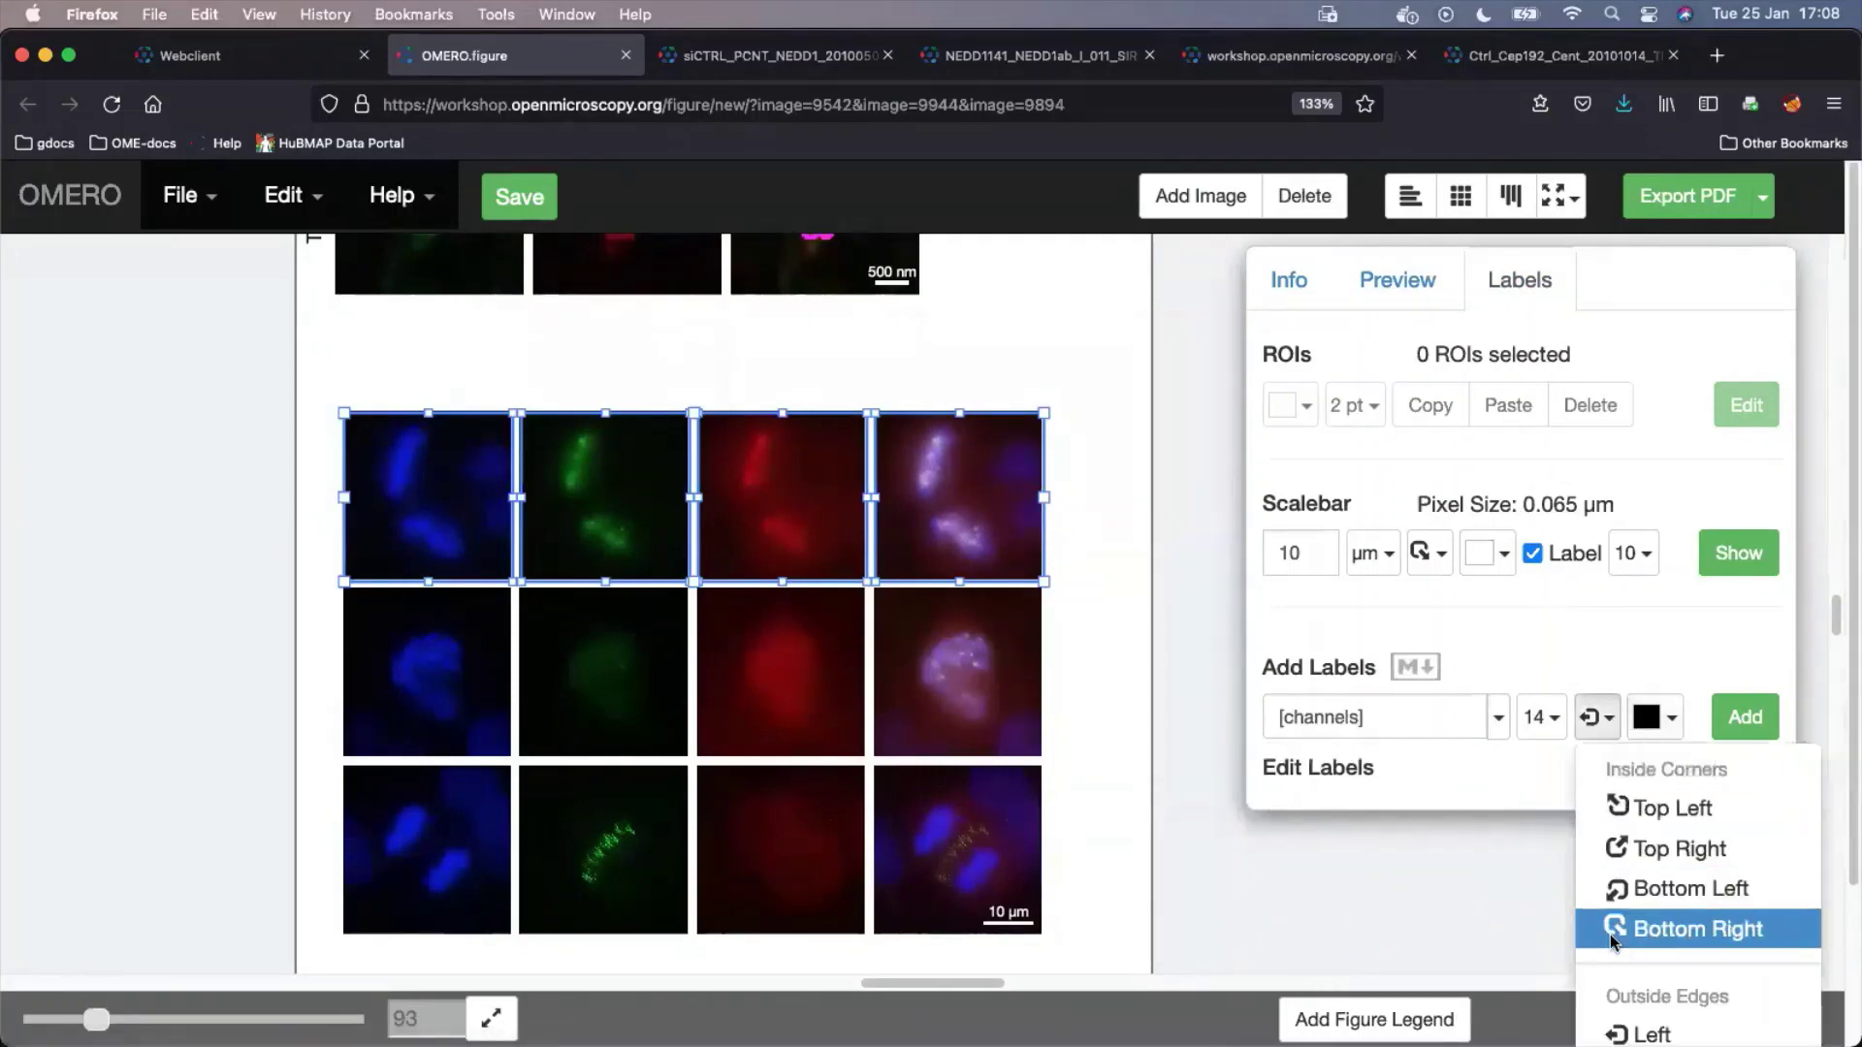
scroll(1780, 883, "down", 2)
left_click(1729, 933)
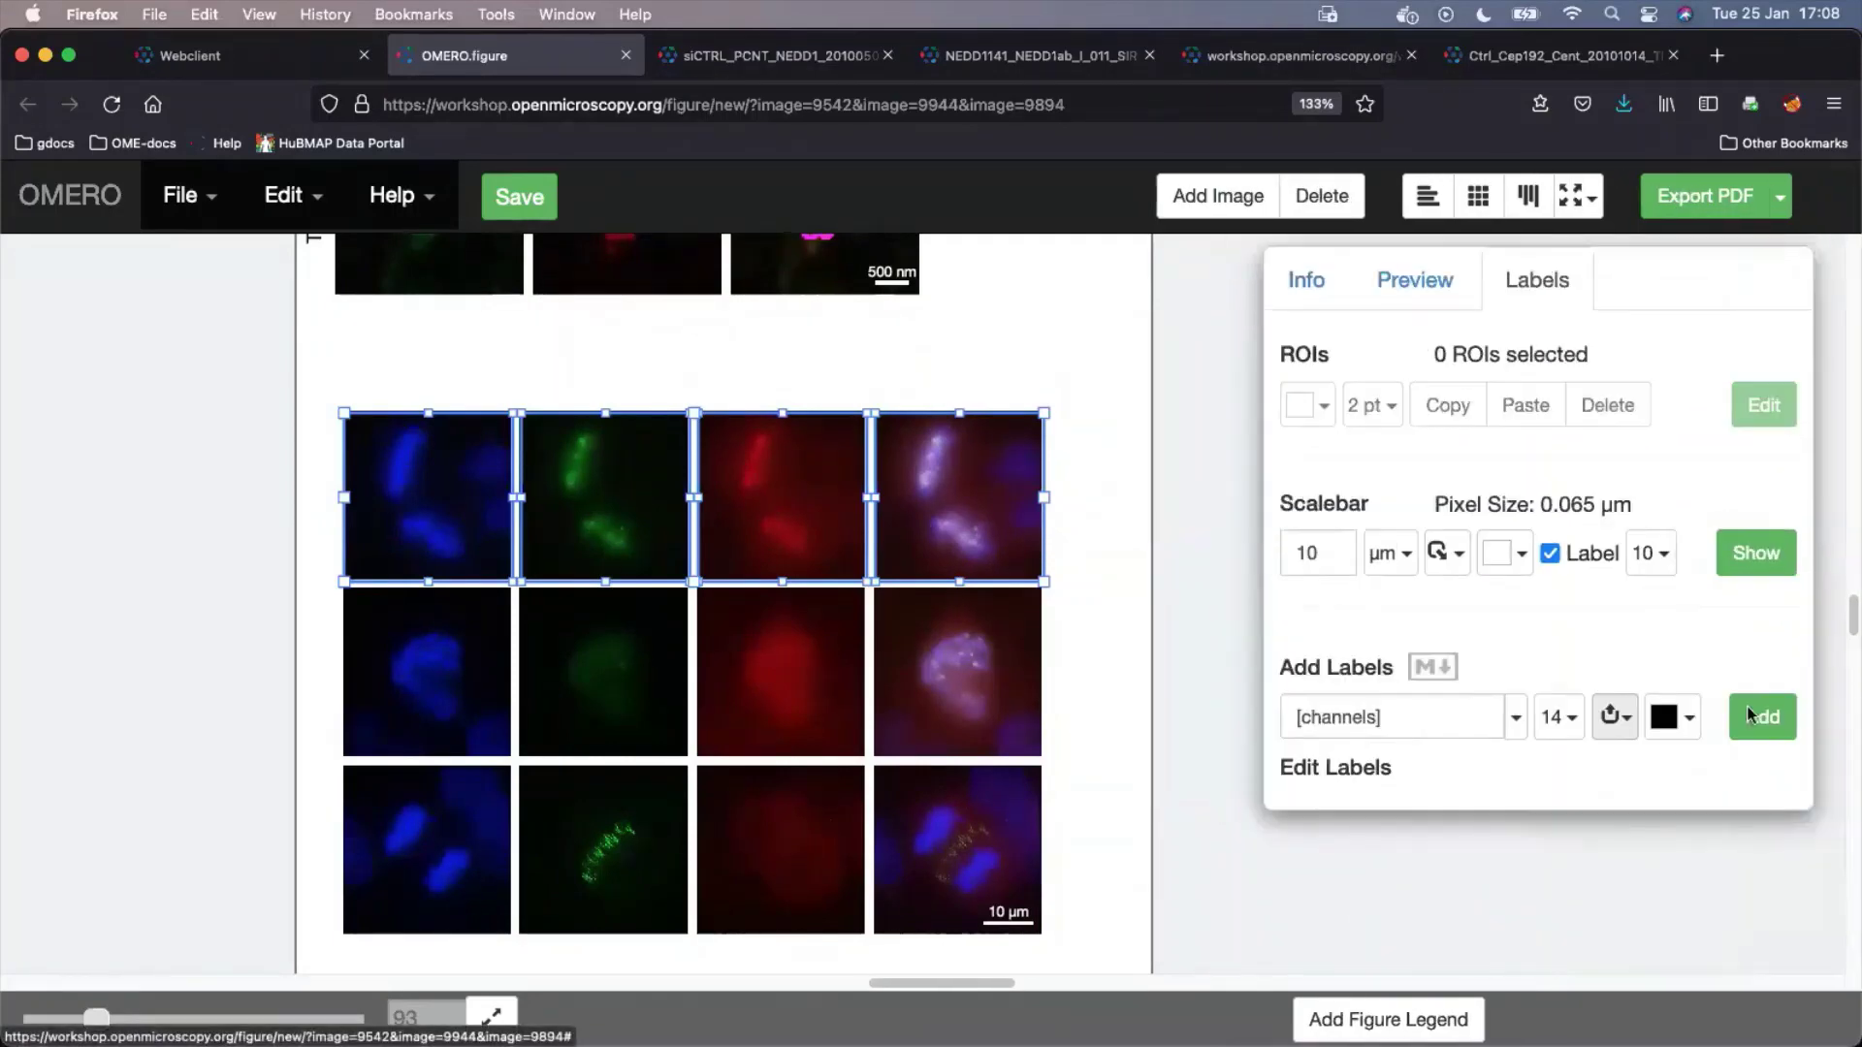
left_click(1763, 727)
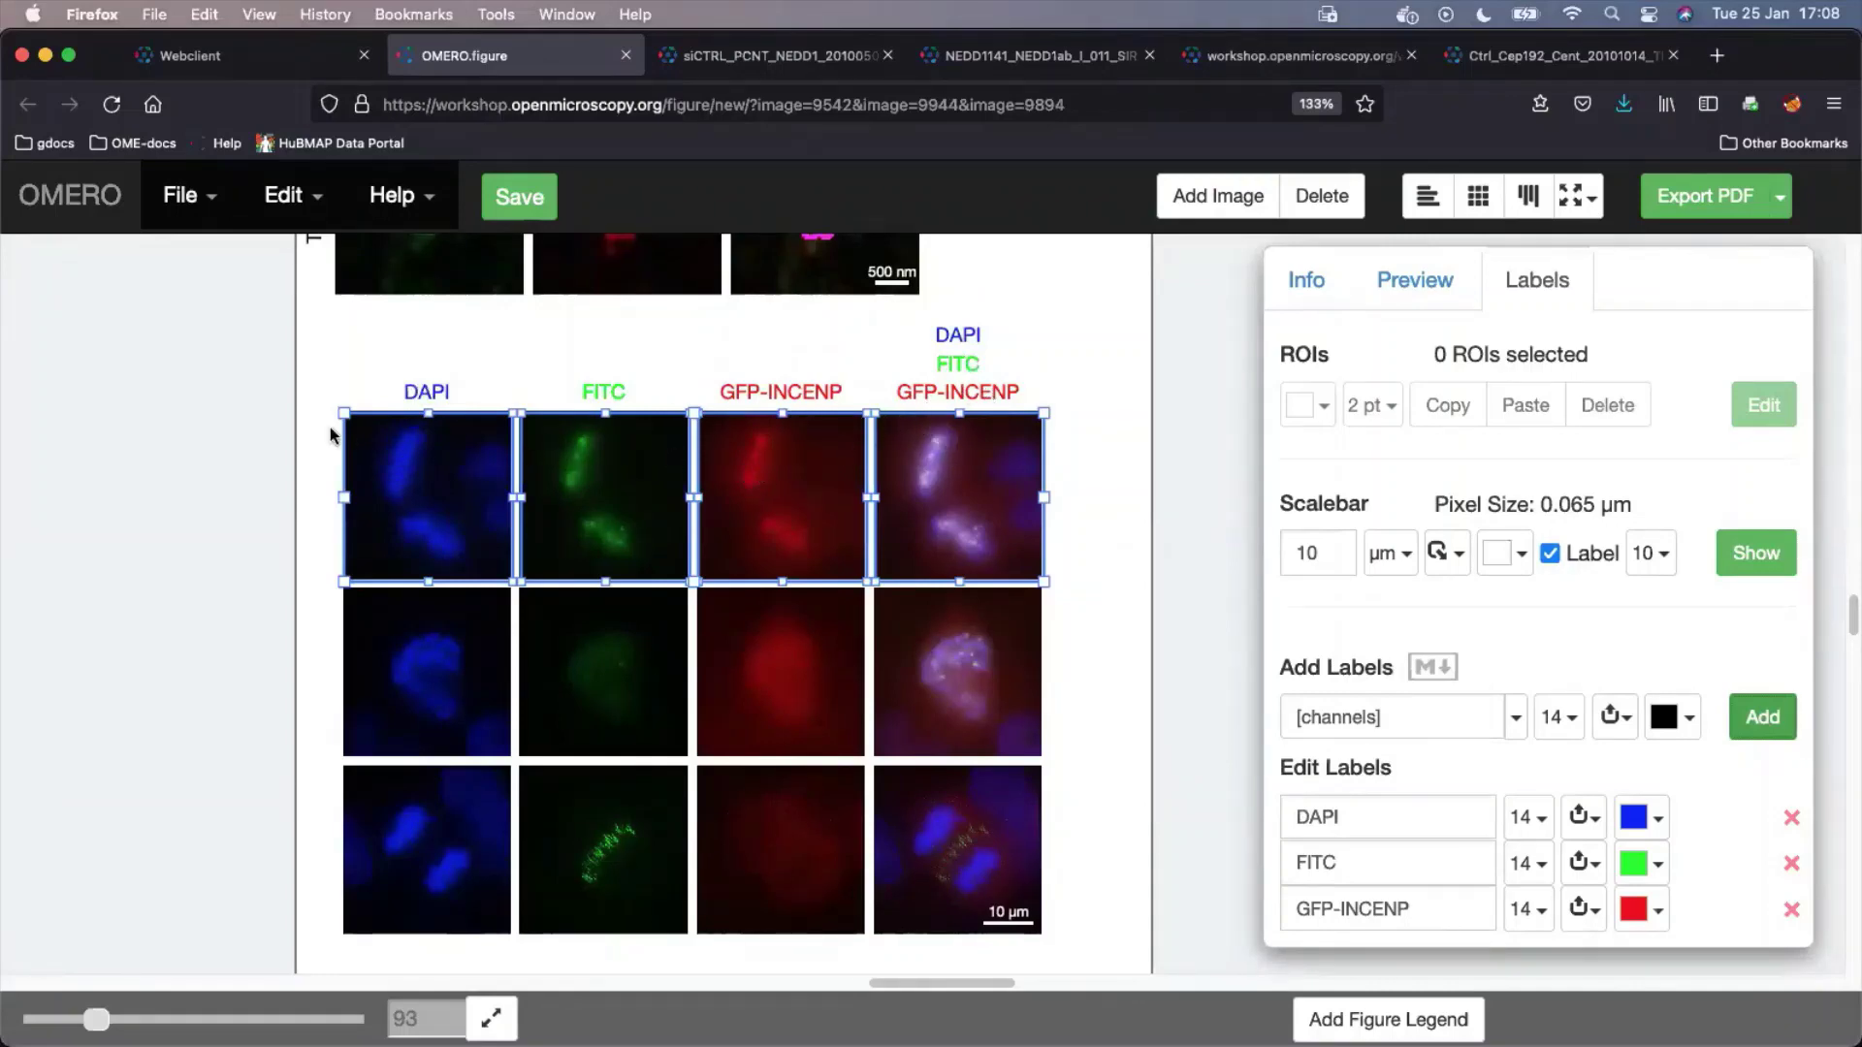
Set up key-value pair labels for the three first-column panels, placed as Left vertical outside the edge
left_click_drag(332, 378, 436, 862)
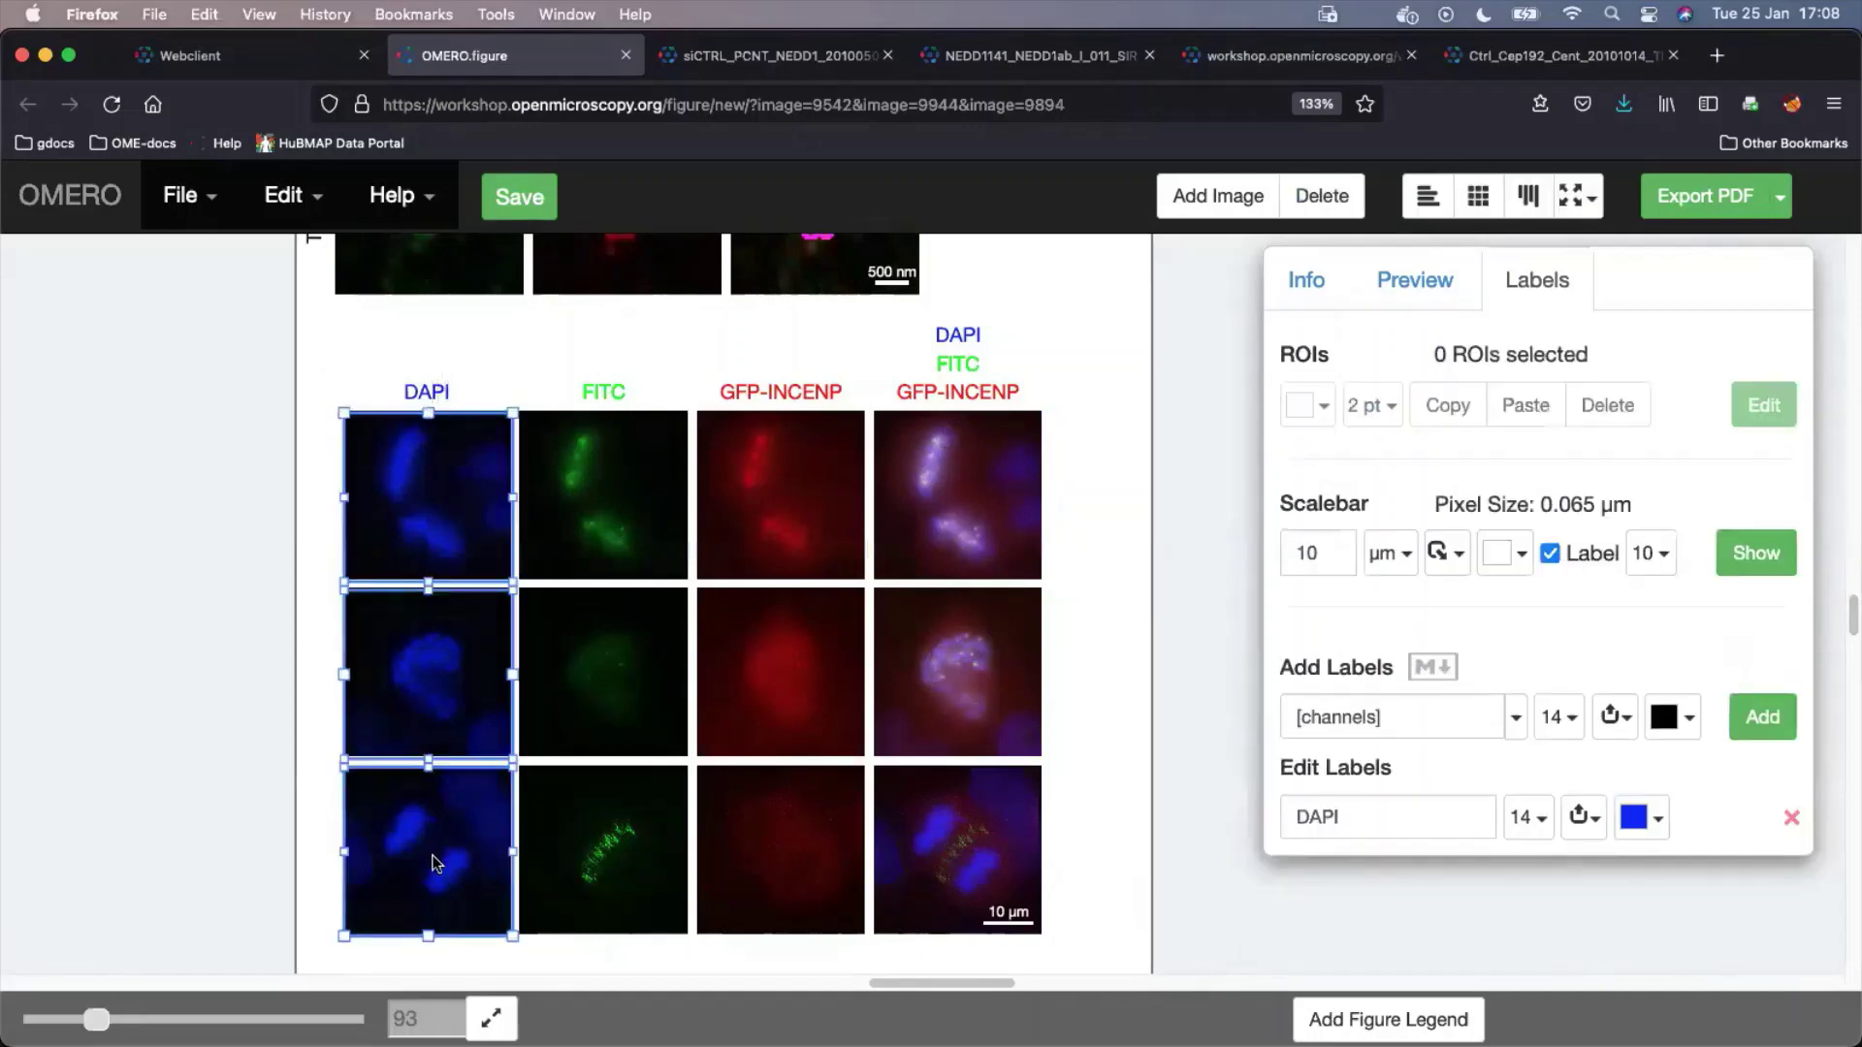
left_click(1517, 719)
scroll(1458, 807, "down", 3)
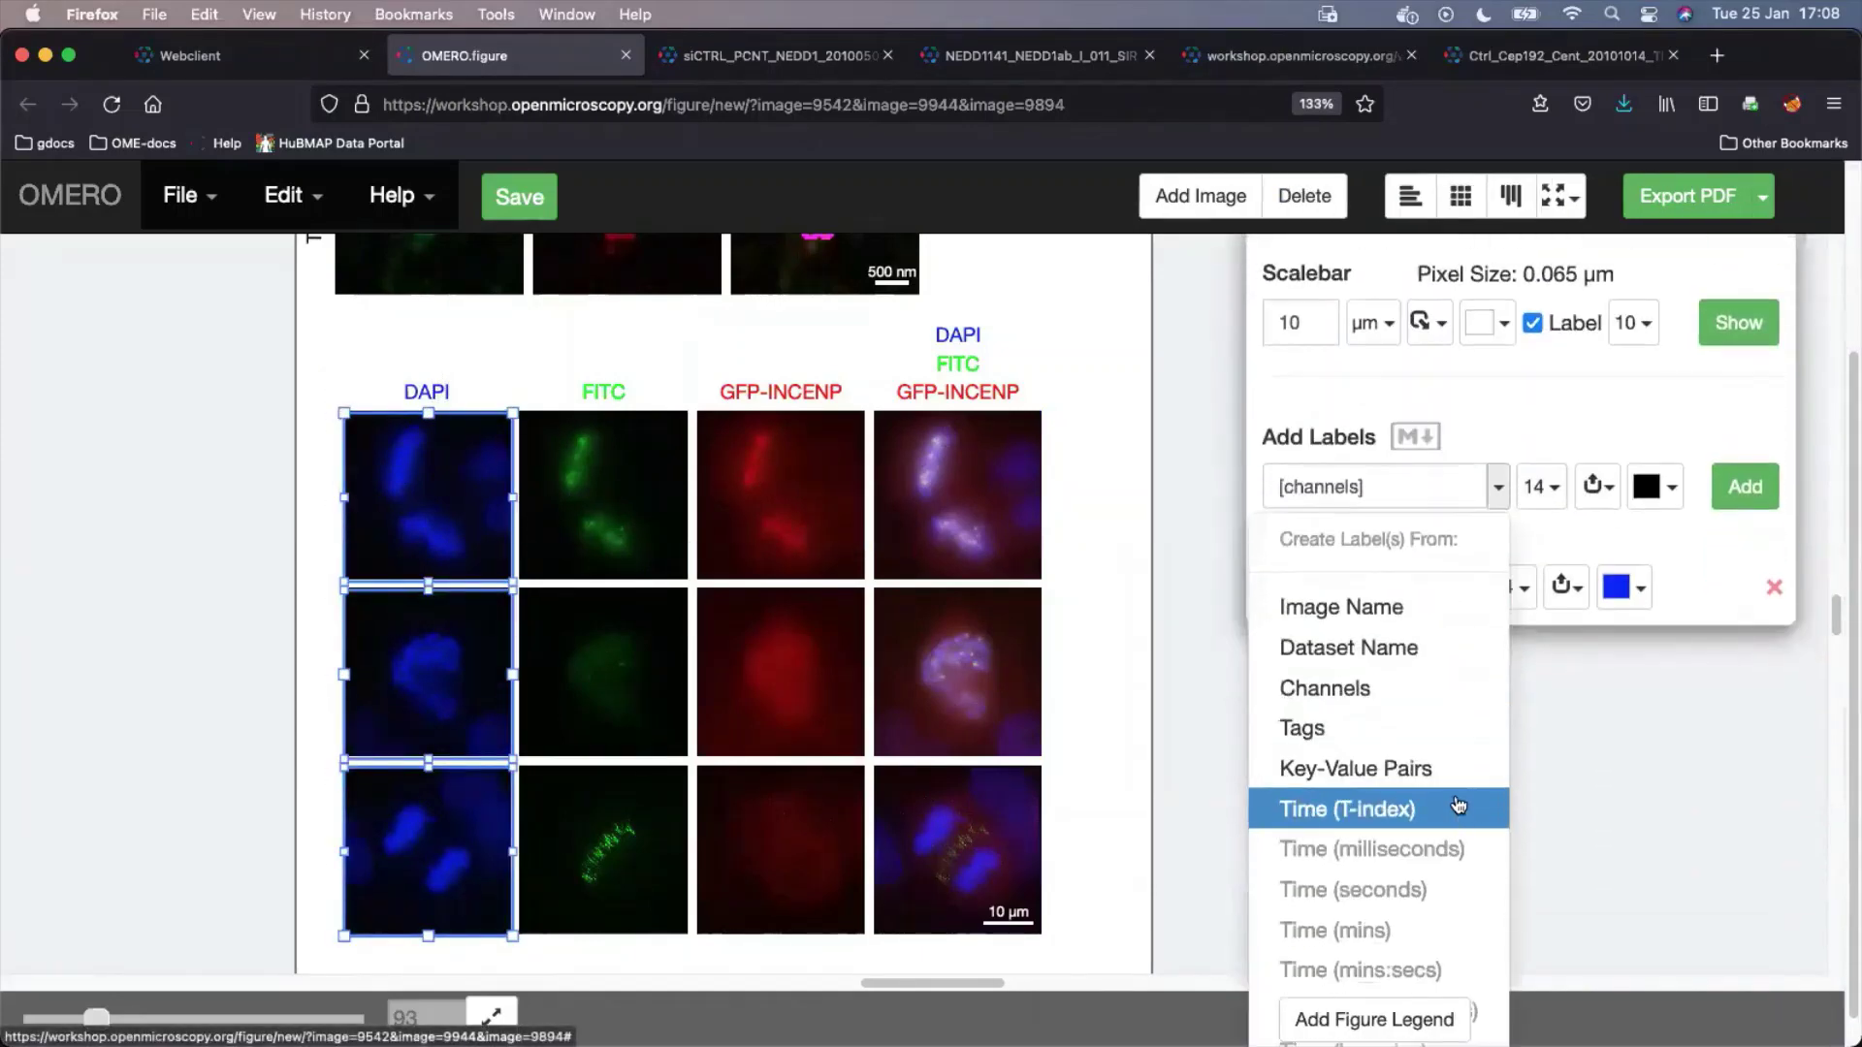
left_click(1428, 768)
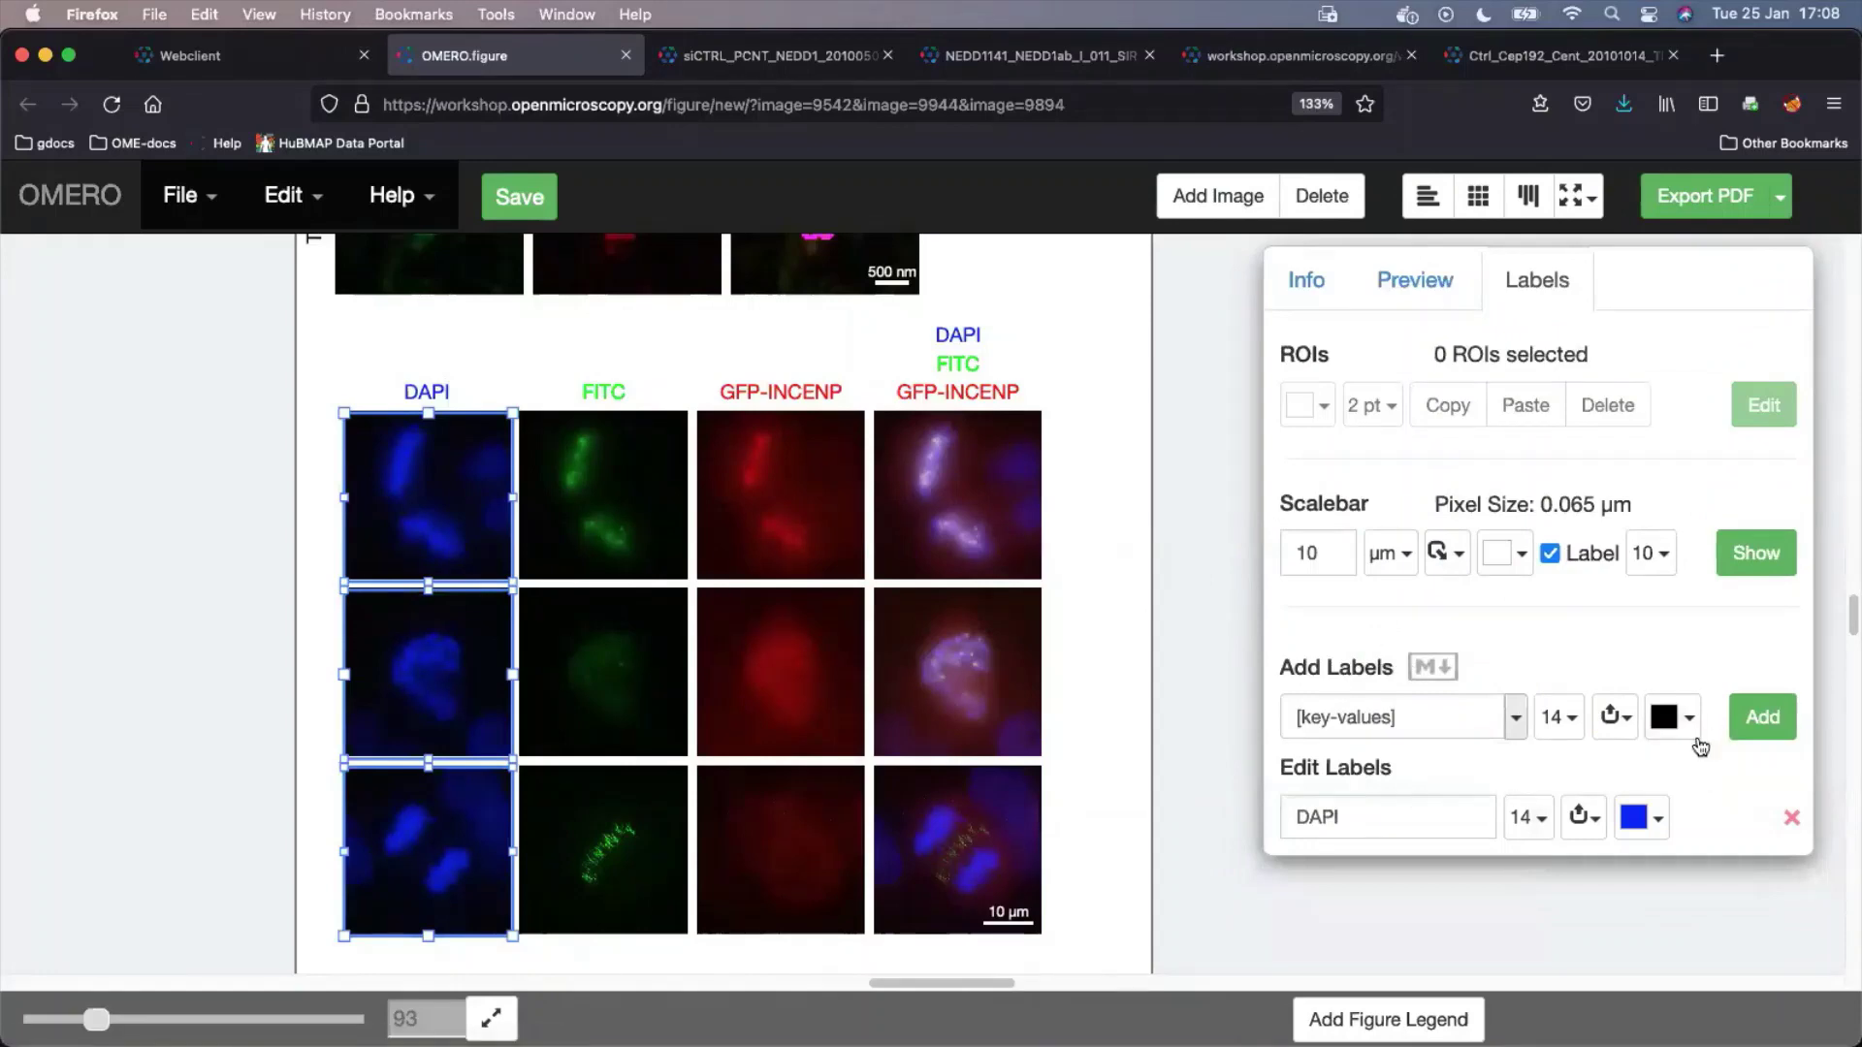
left_click(1614, 717)
scroll(1649, 873, "down", 2)
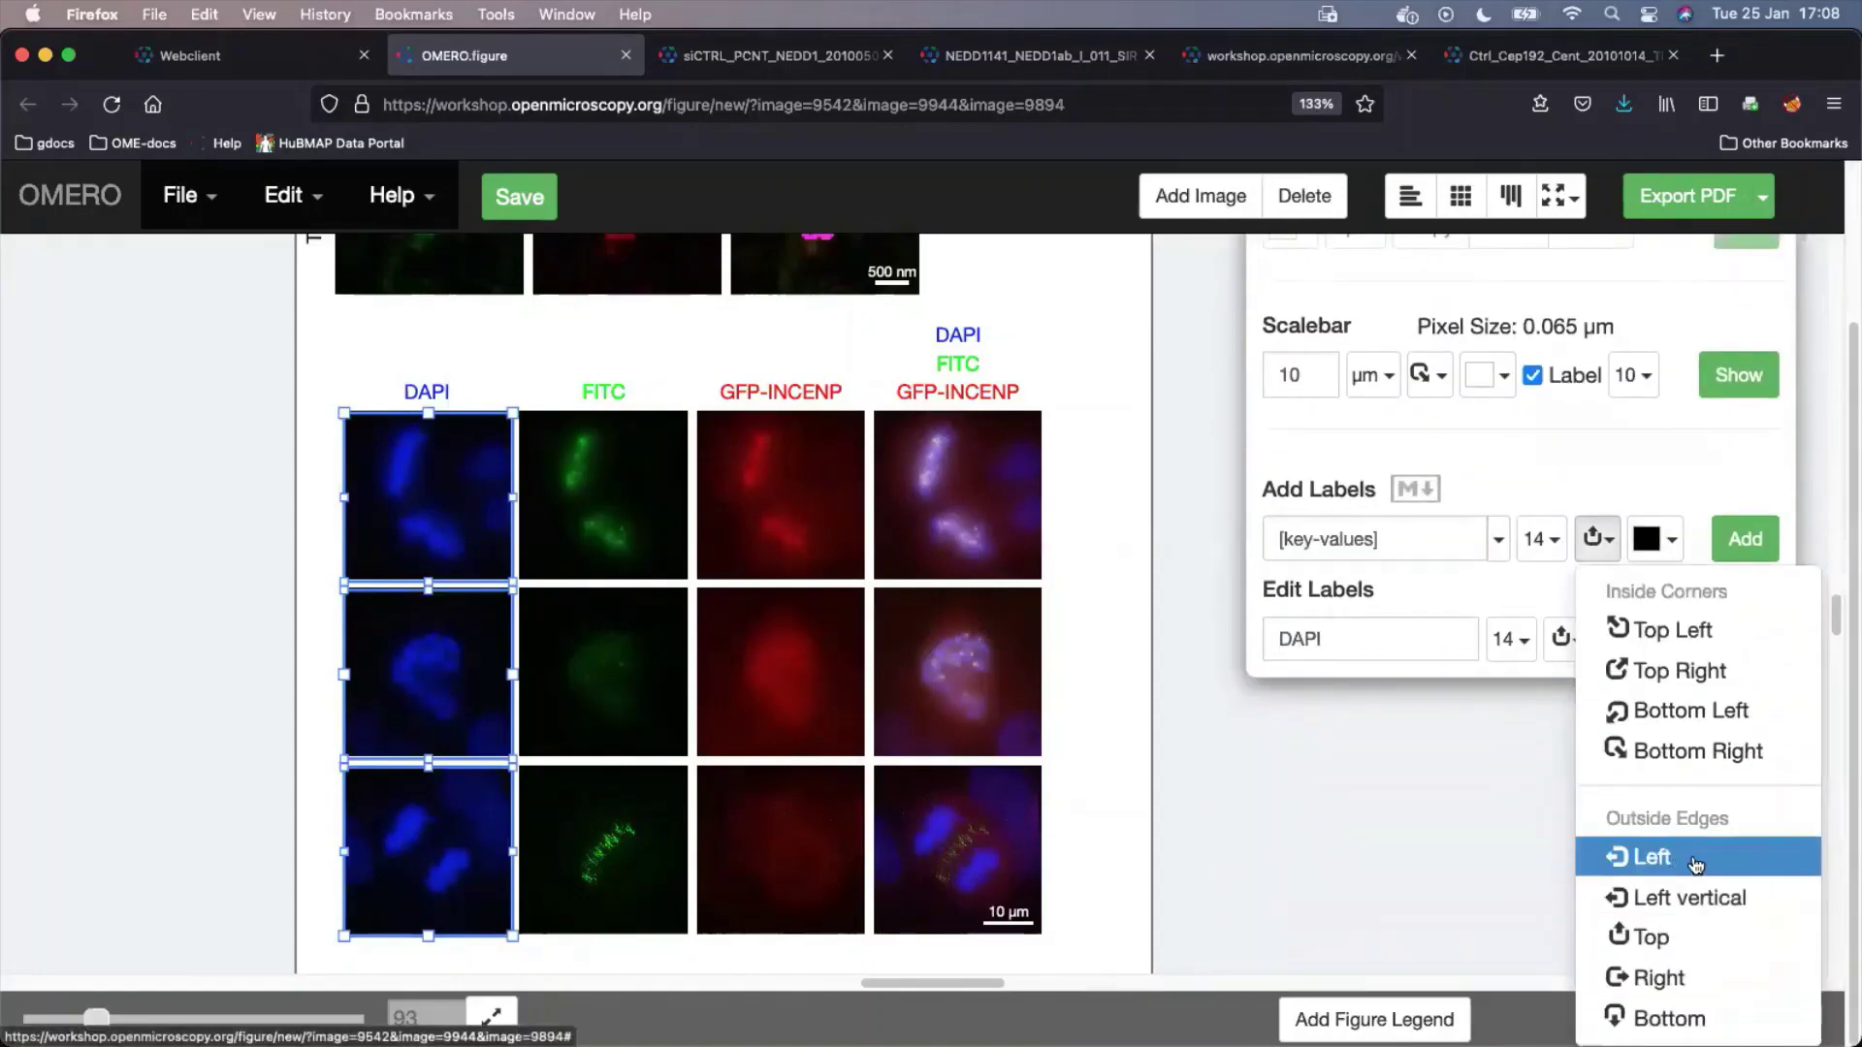
left_click(1726, 898)
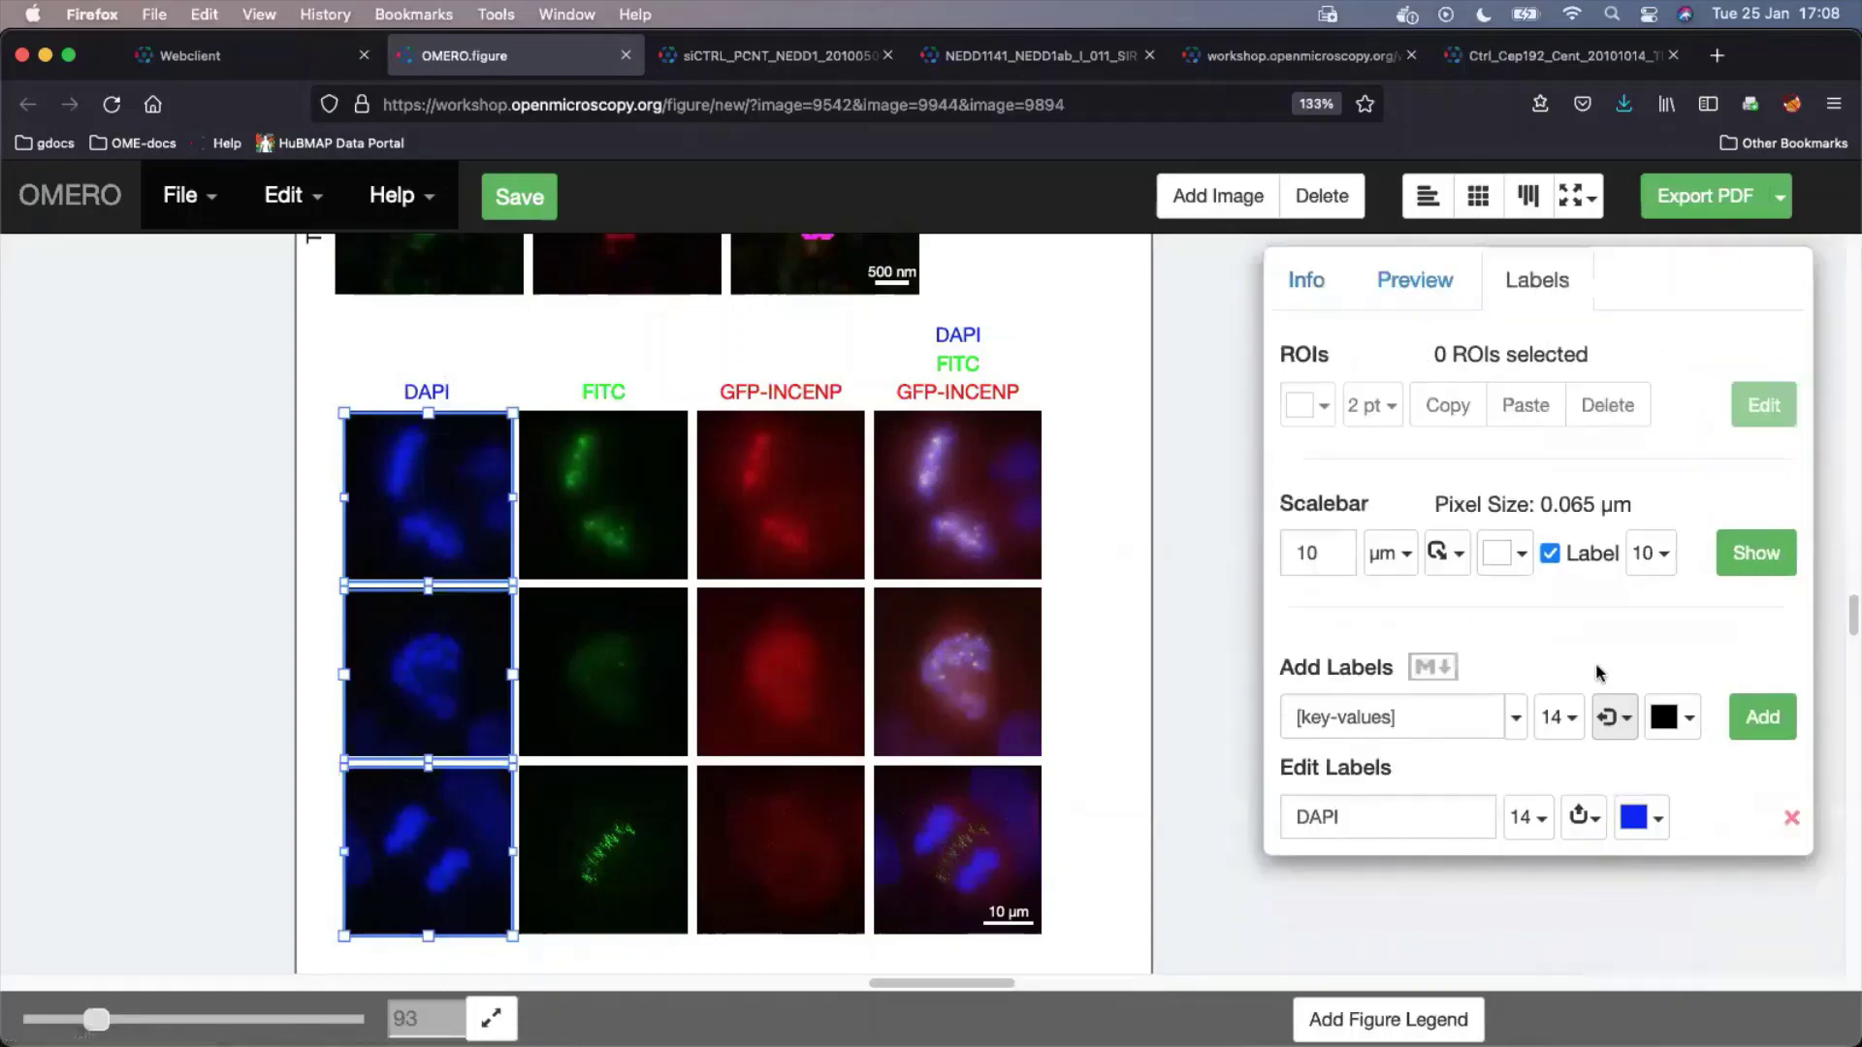
Add labels from the incubation (mins) key to the first-column panels, without including the key in the label
left_click(1775, 727)
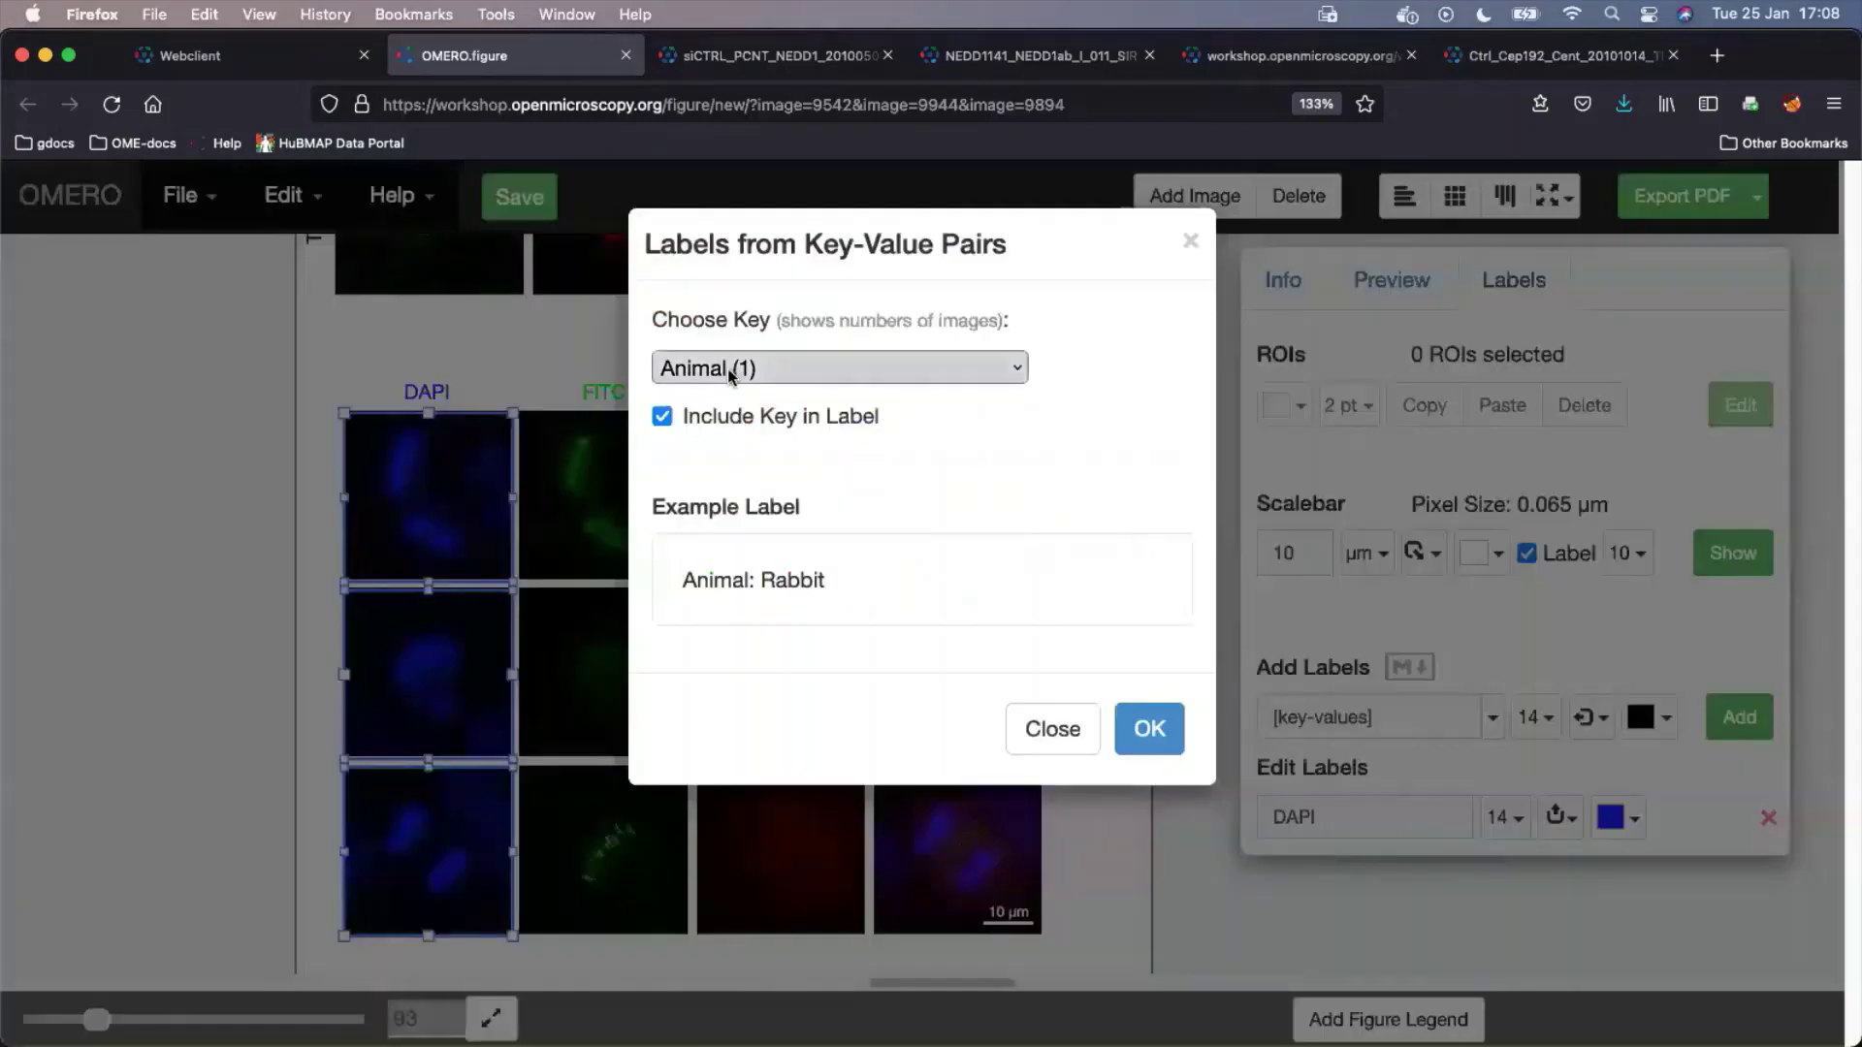
left_click(1018, 373)
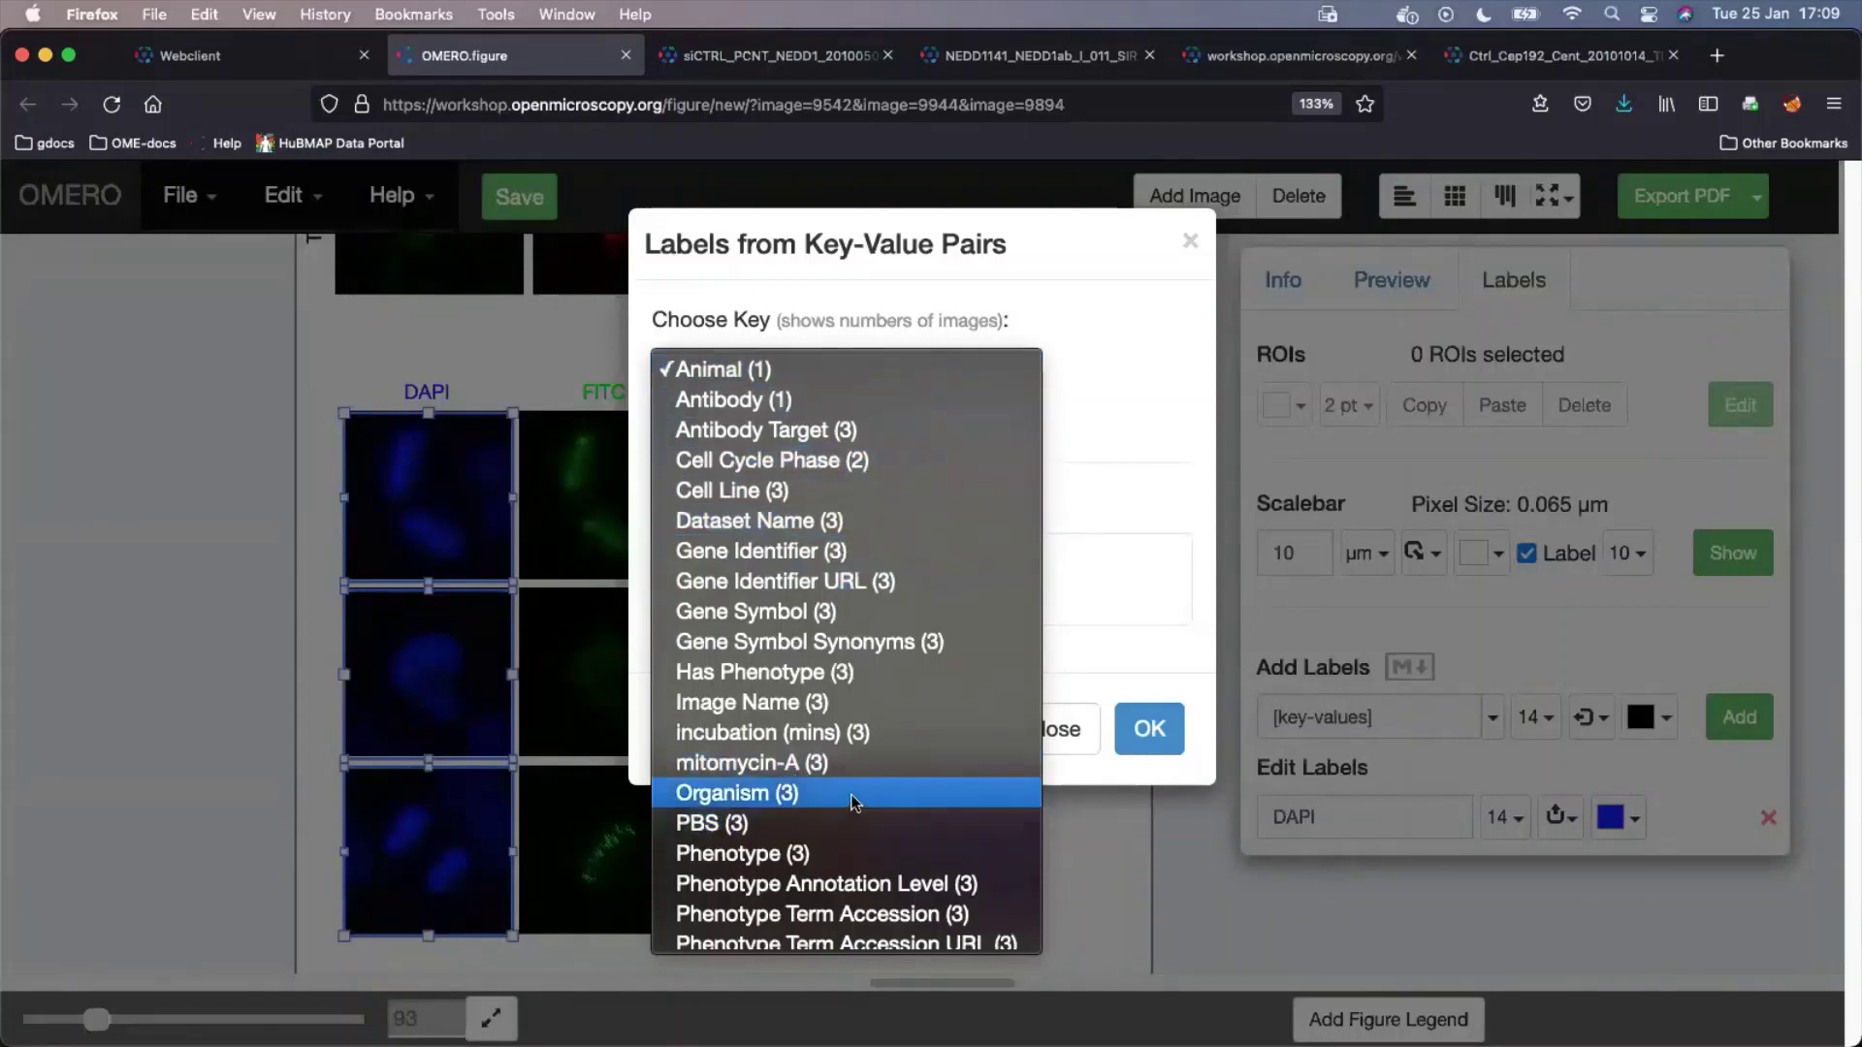
scroll(856, 787, "down", 3)
scroll(859, 790, "up", 3)
left_click(836, 736)
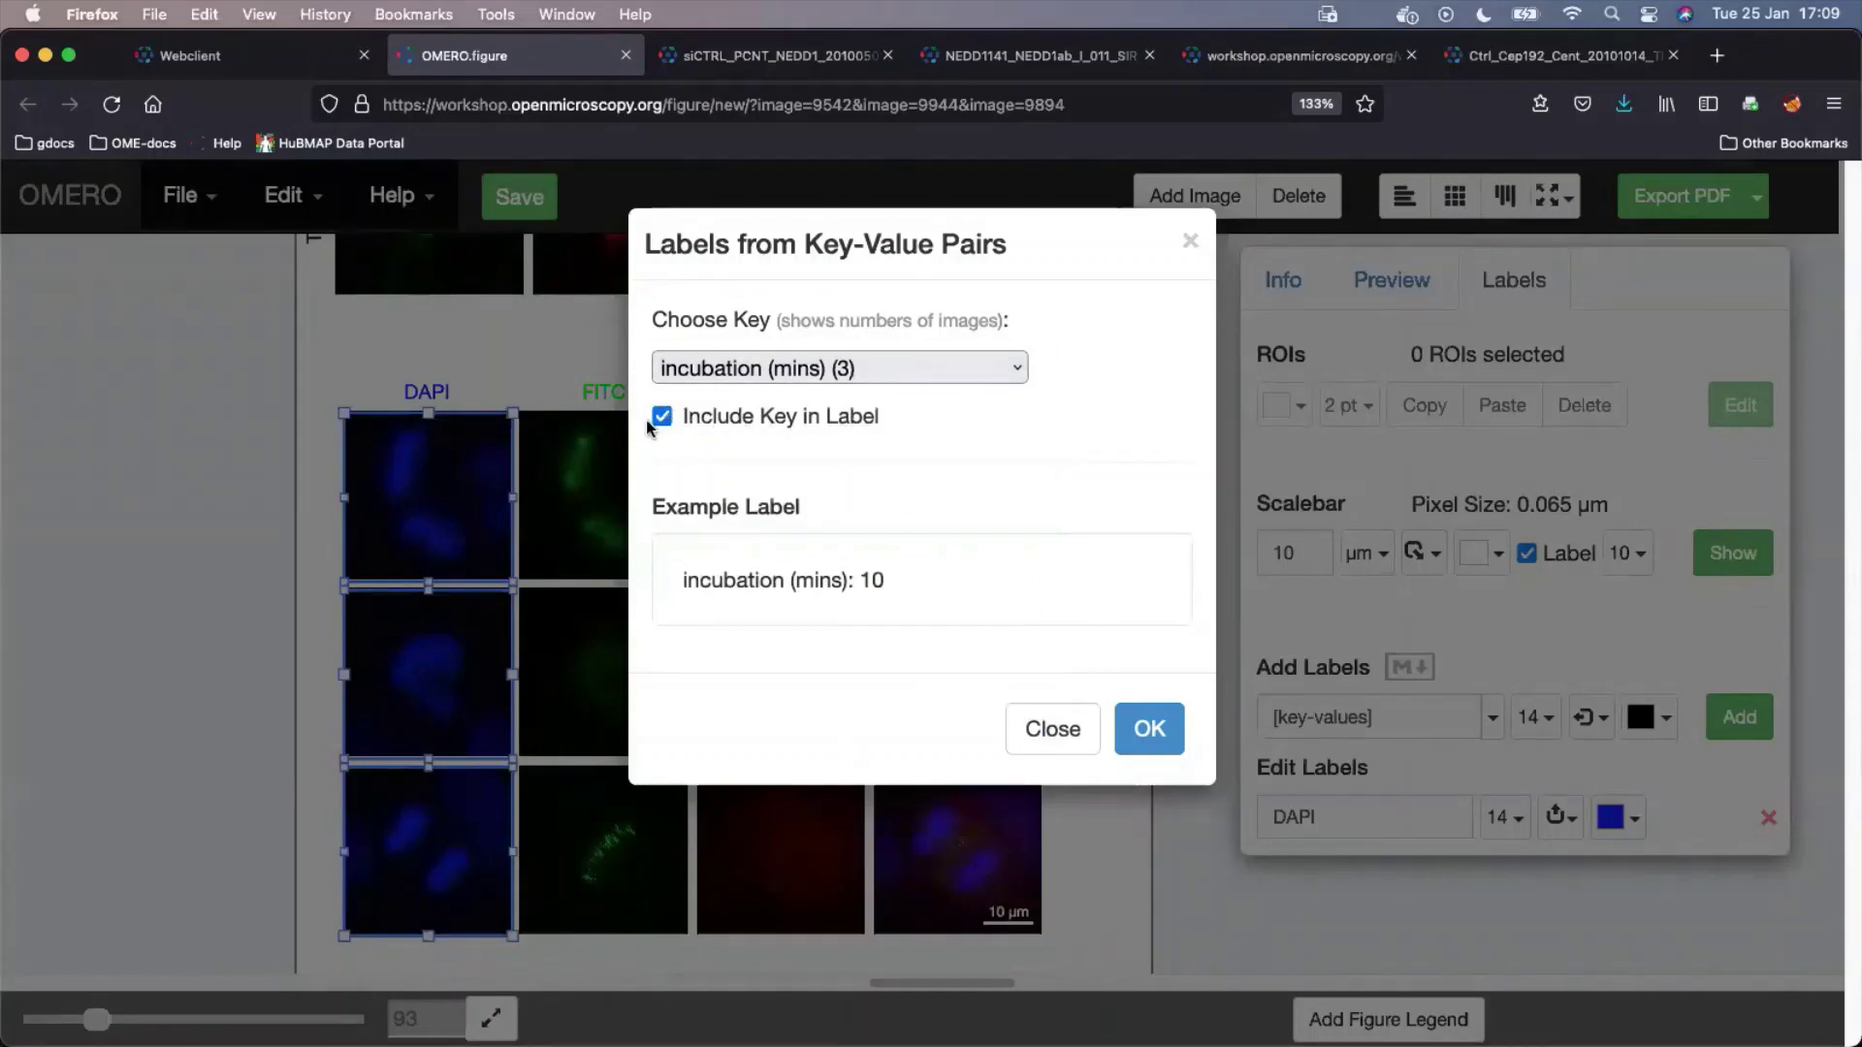
left_click(662, 416)
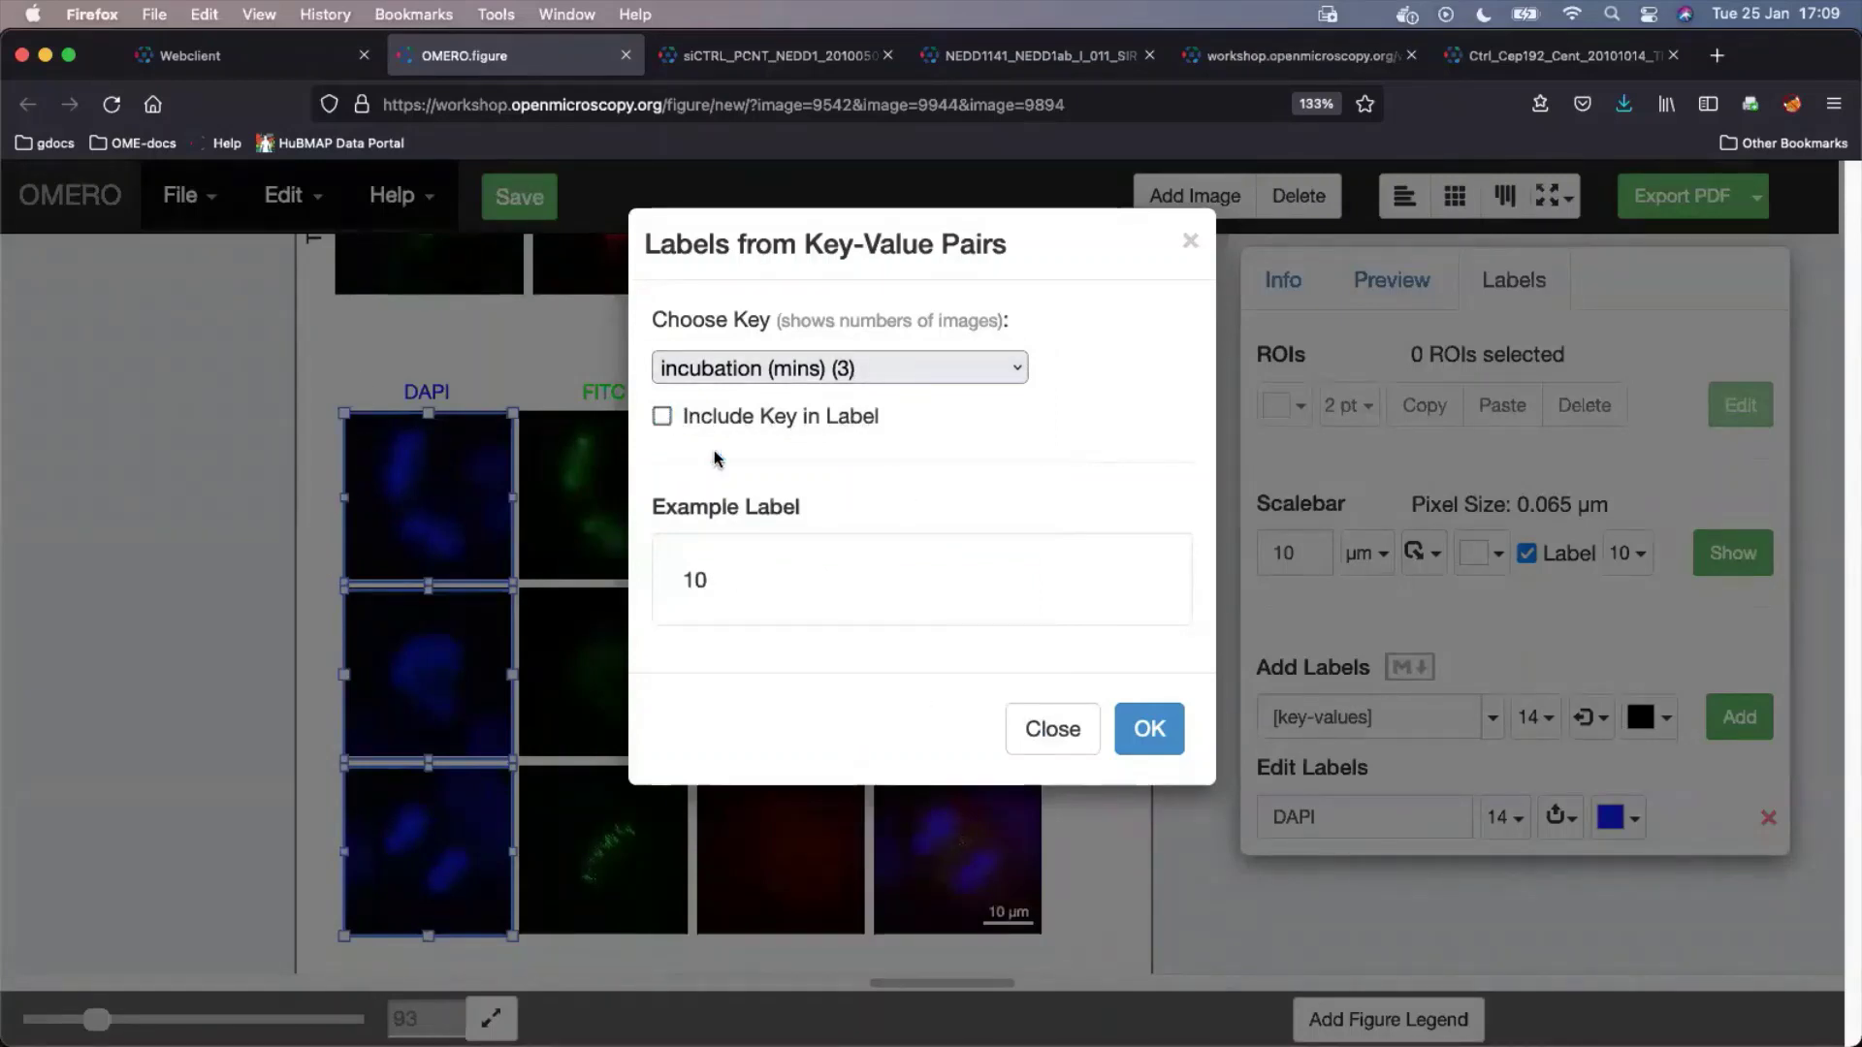
left_click(1153, 739)
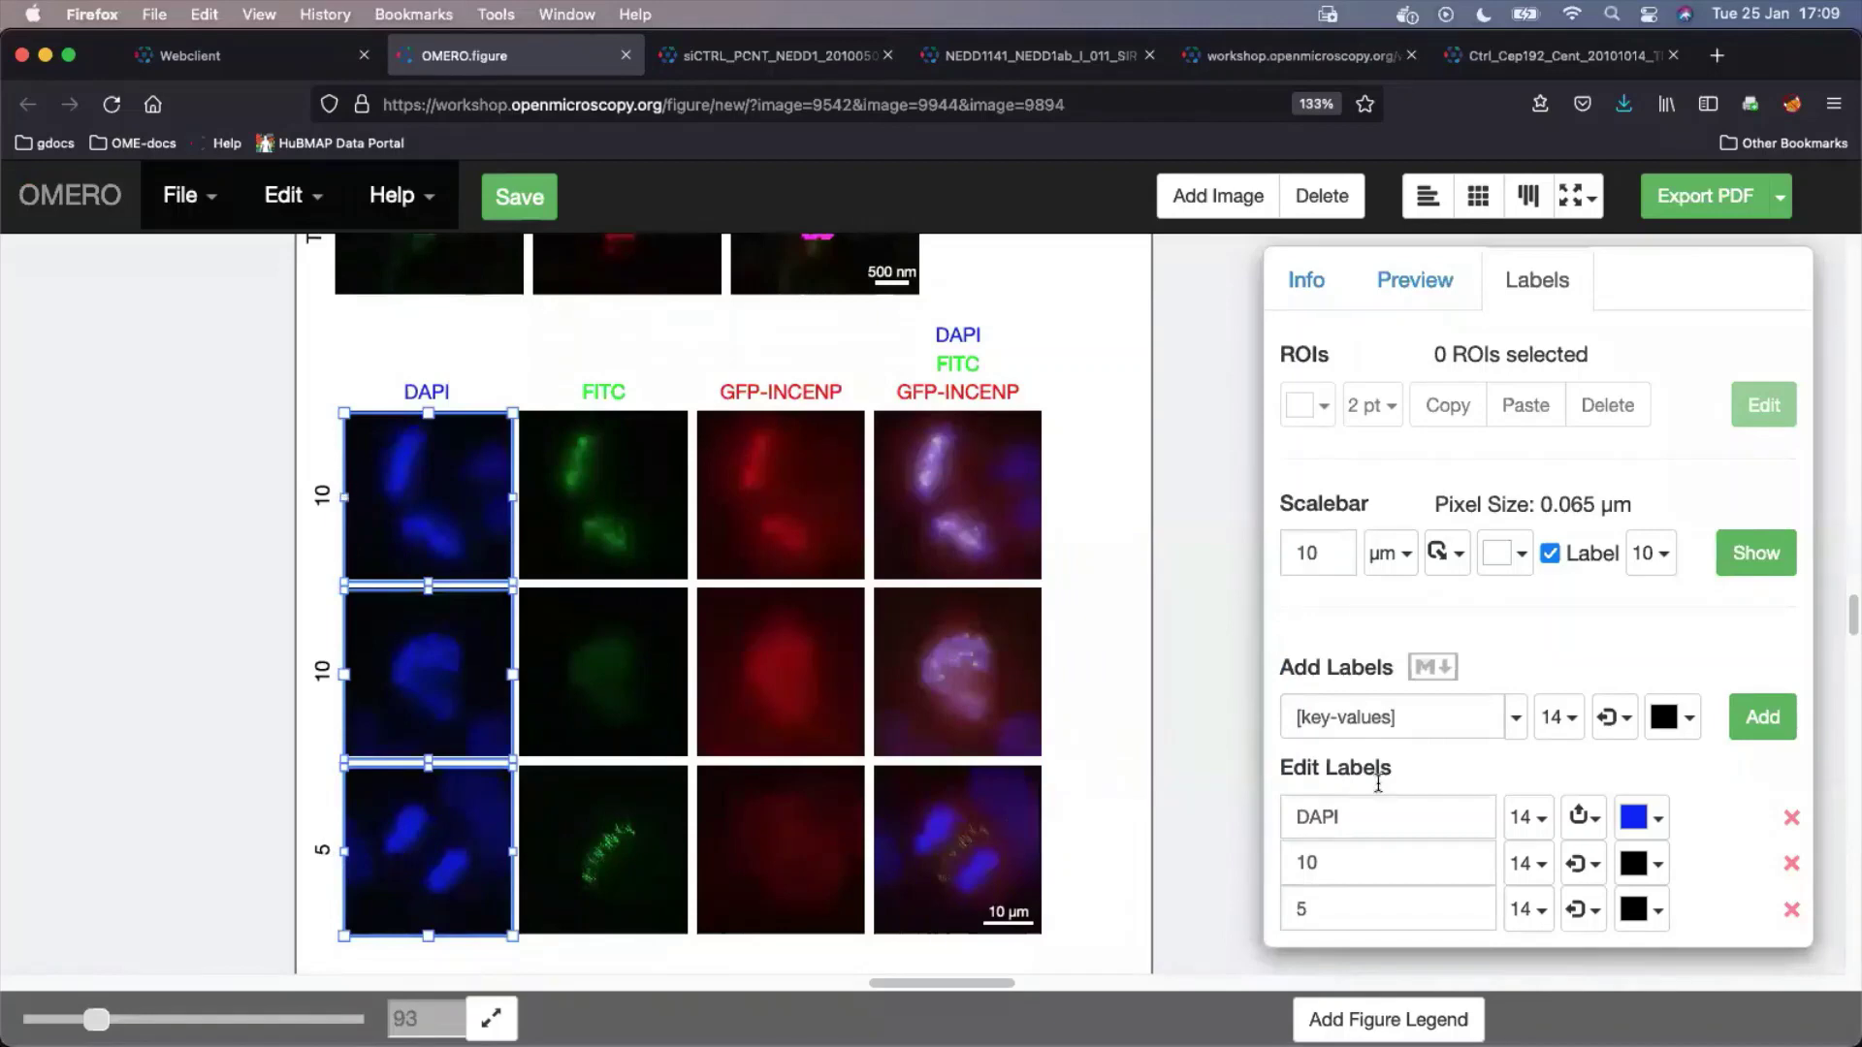
Delete the DAPI label and both incubation-time labels from the first-column panels
left_click(1793, 822)
left_click(1792, 822)
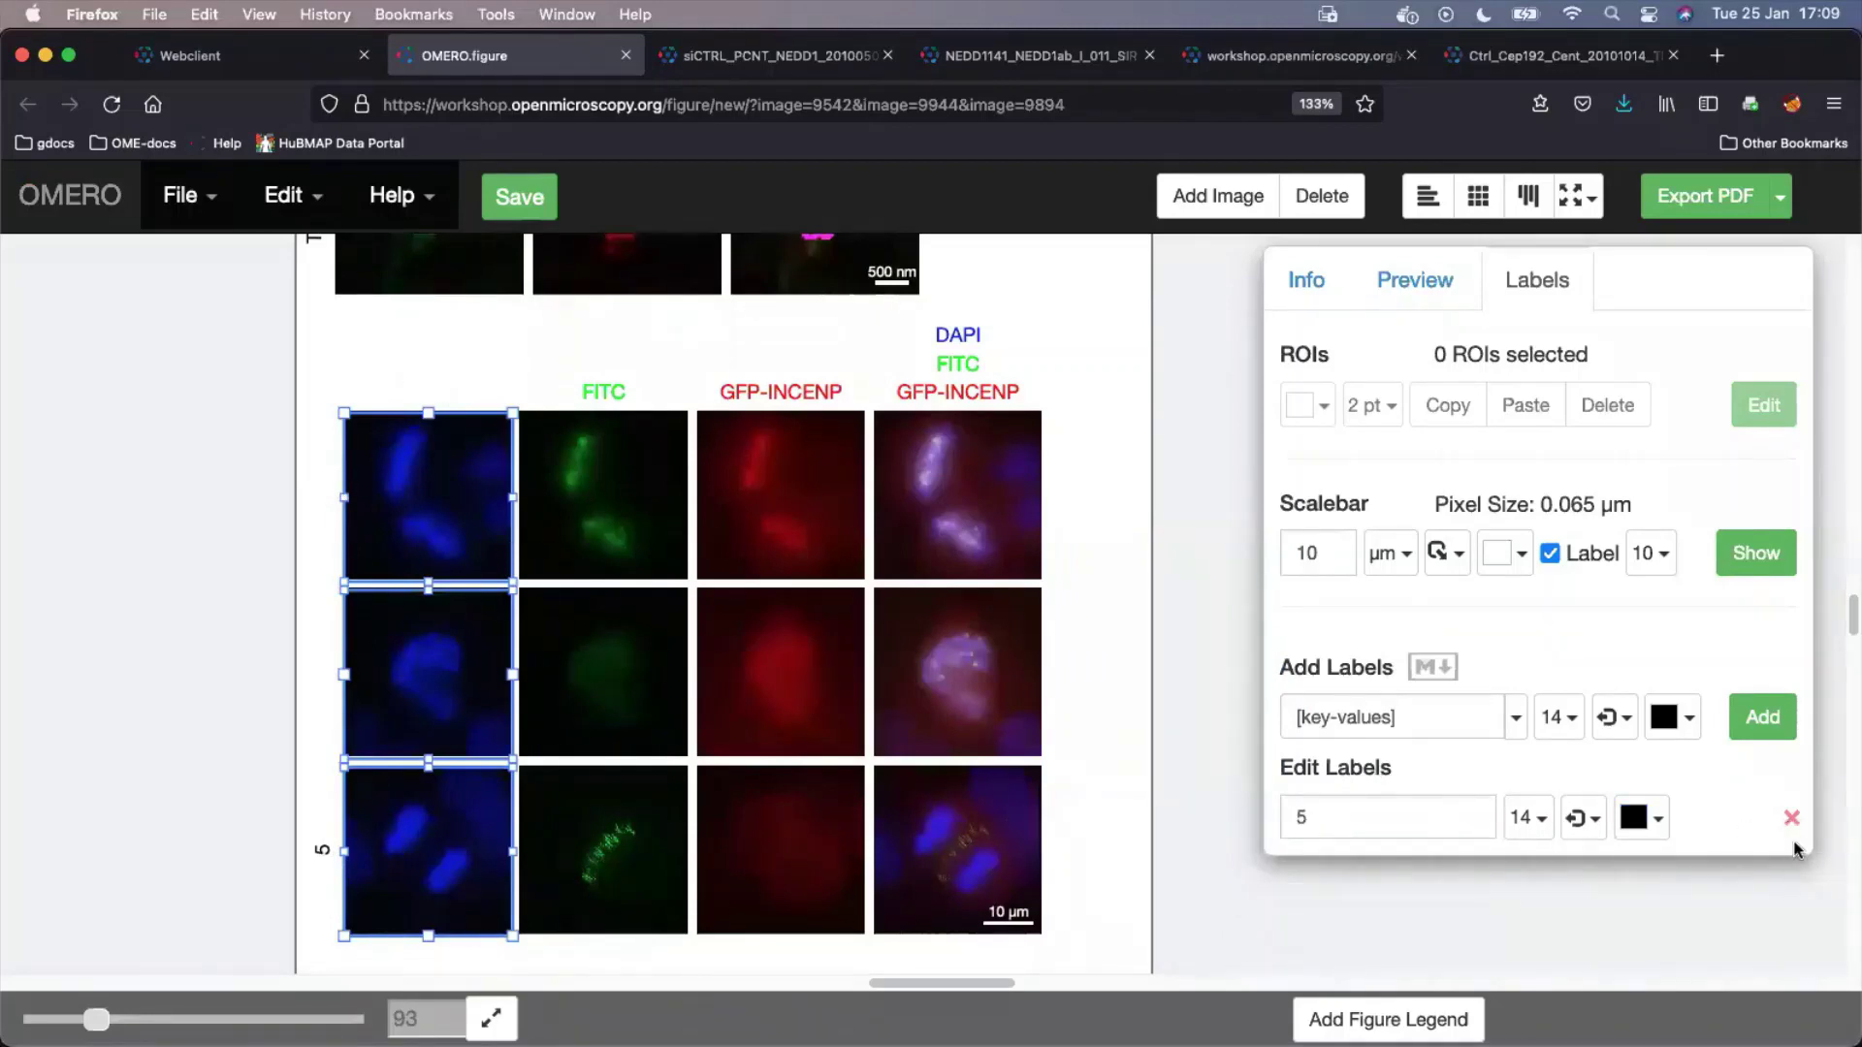
left_click(1792, 820)
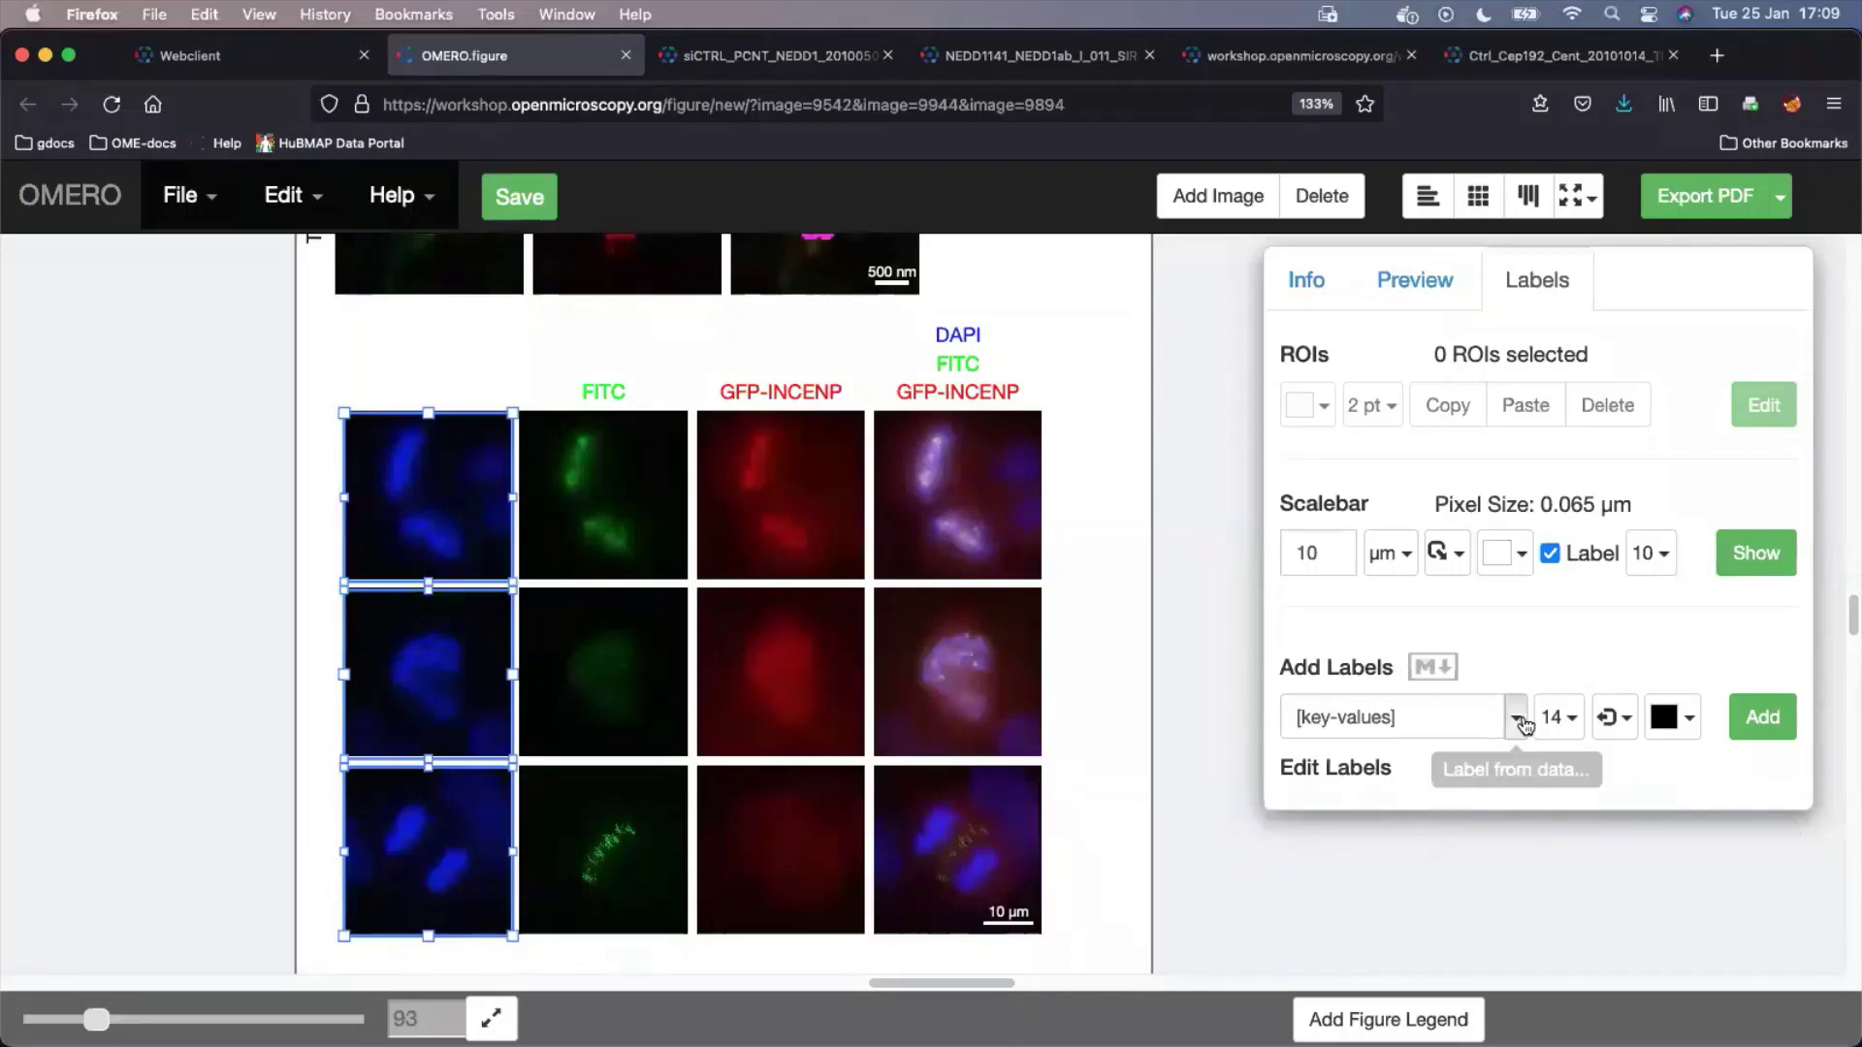
Label the three first-column panels with their tags, placed as Left vertical outside the edge
left_click(1516, 718)
left_click(1392, 957)
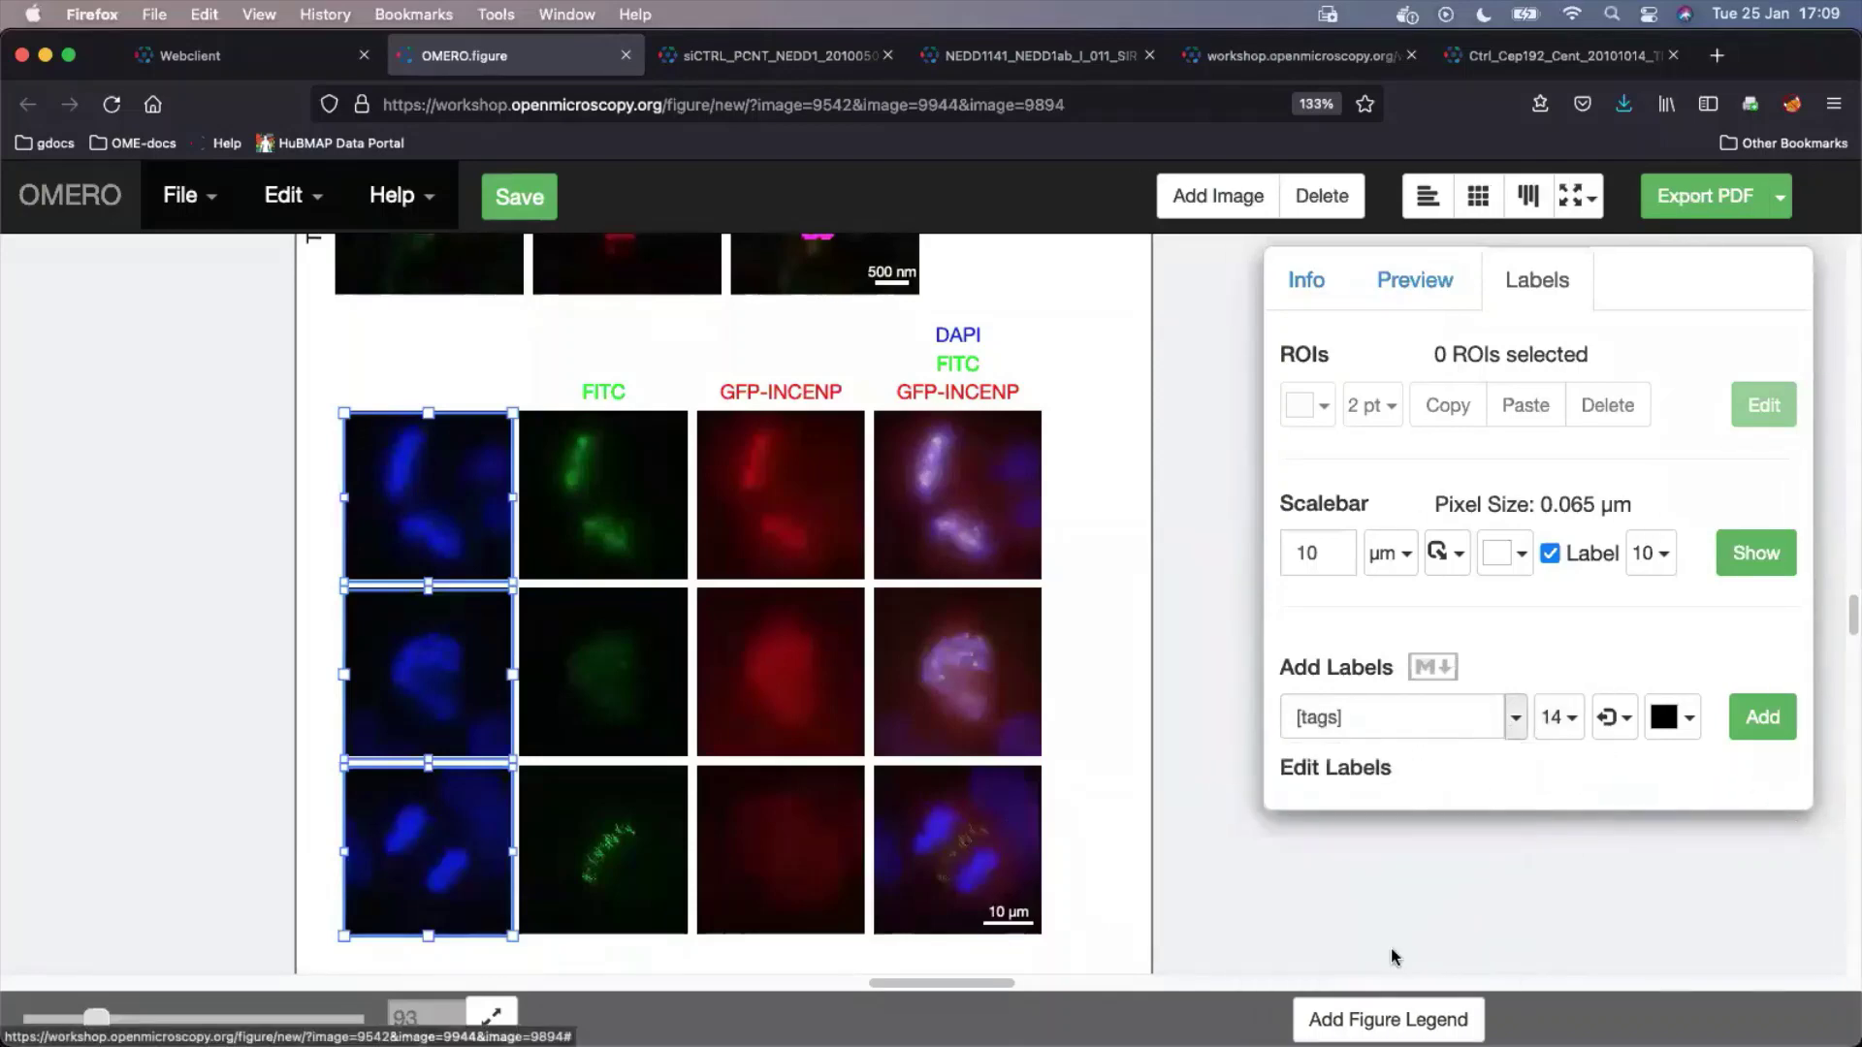
left_click(1612, 717)
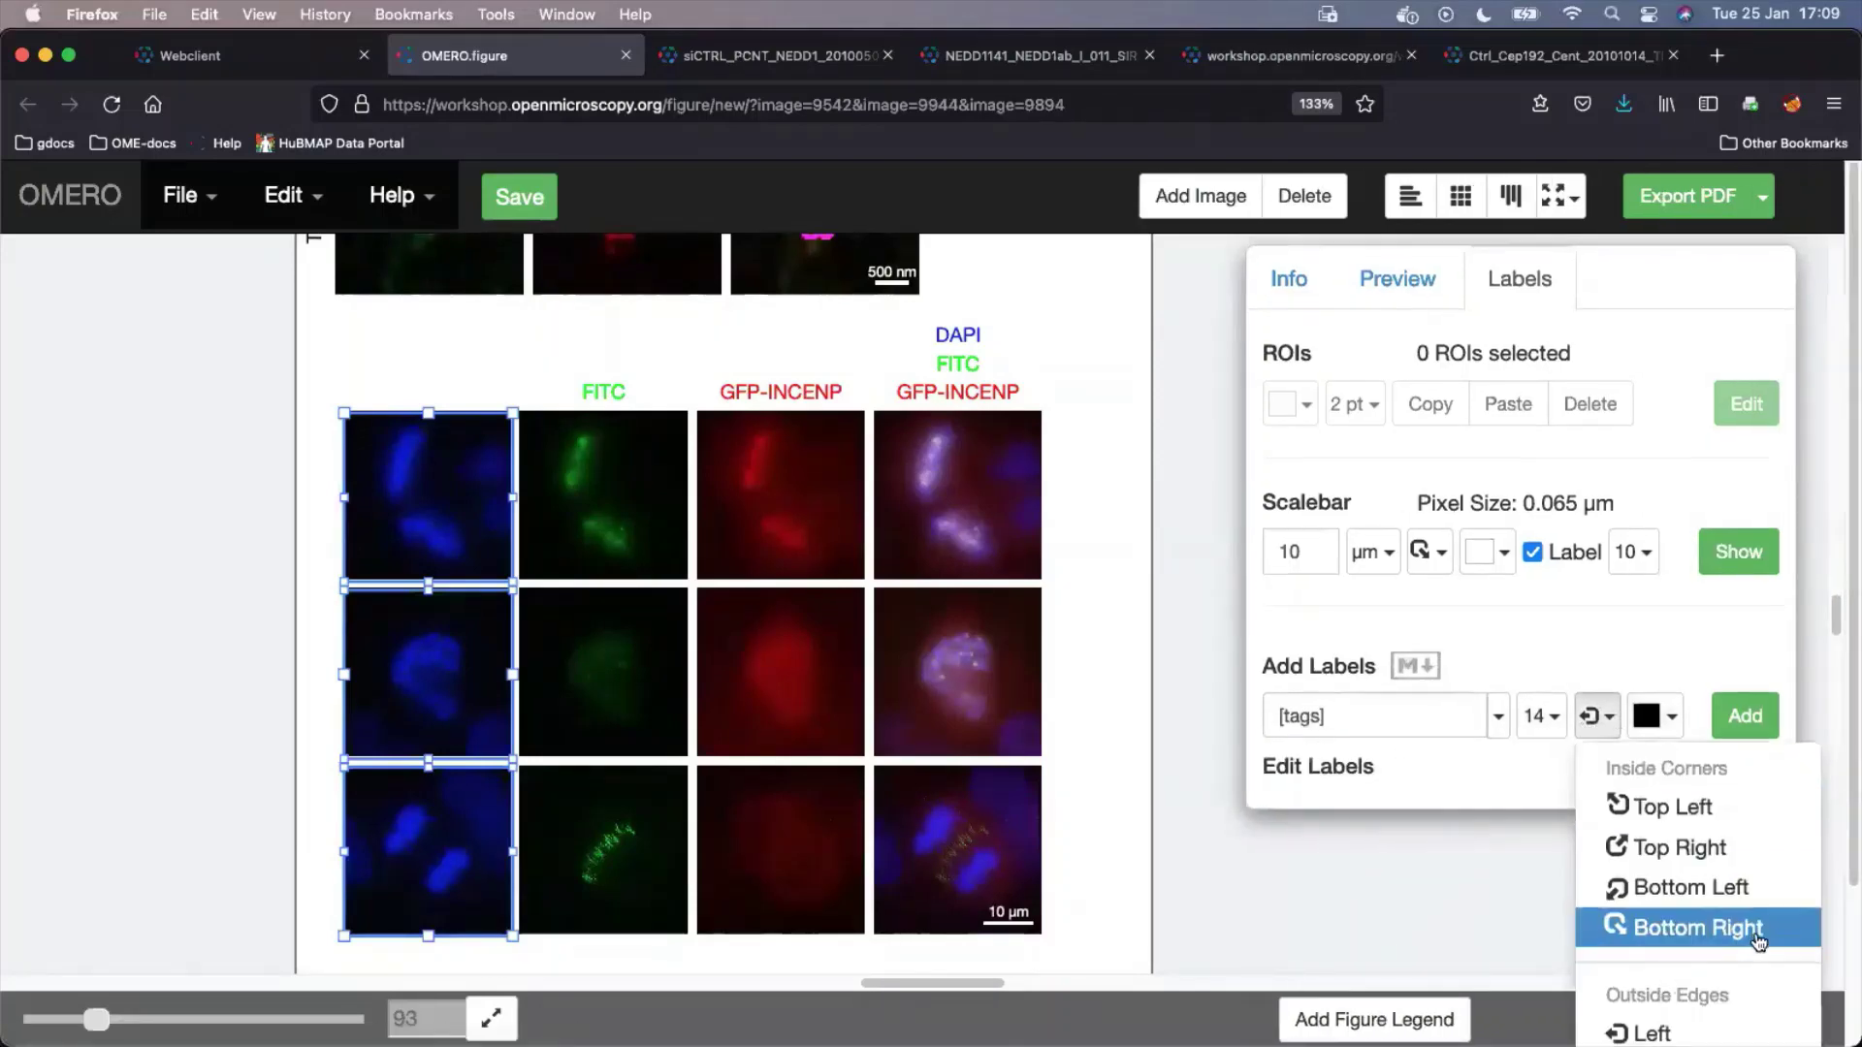
scroll(1649, 931, "down", 3)
left_click(1653, 889)
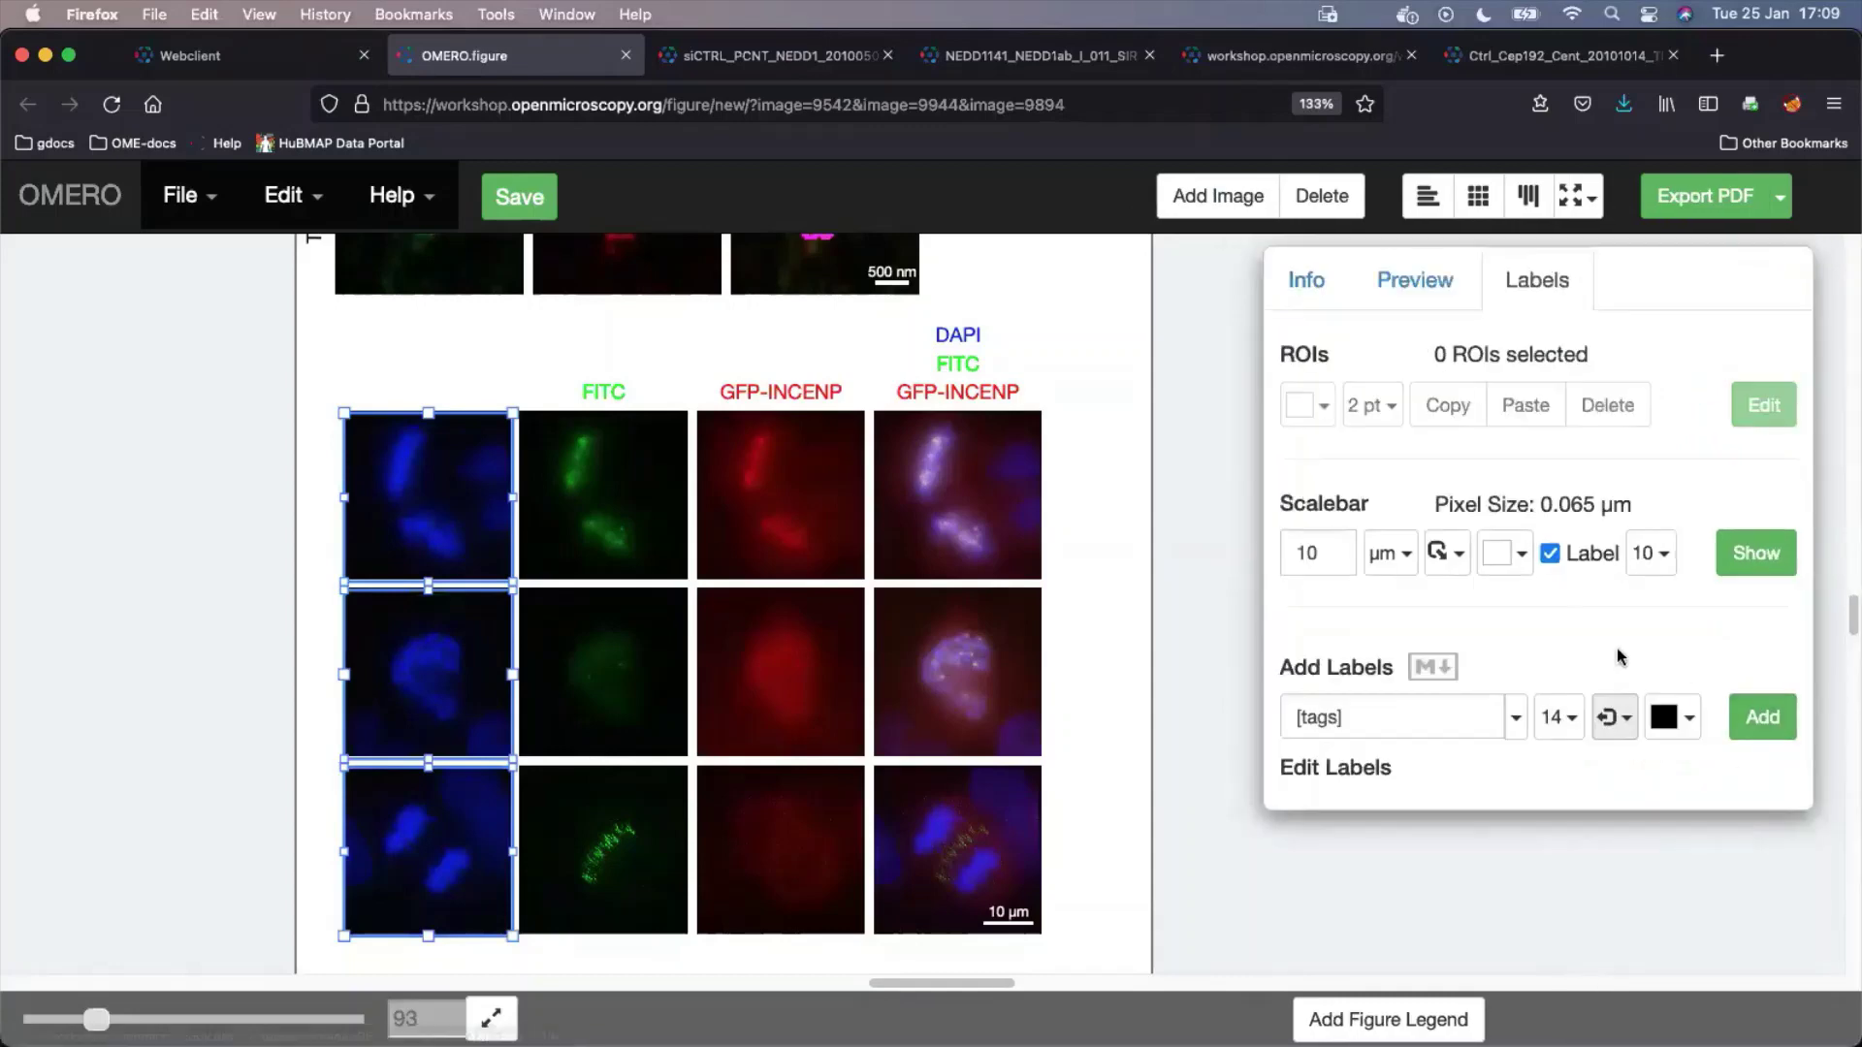
left_click(1762, 719)
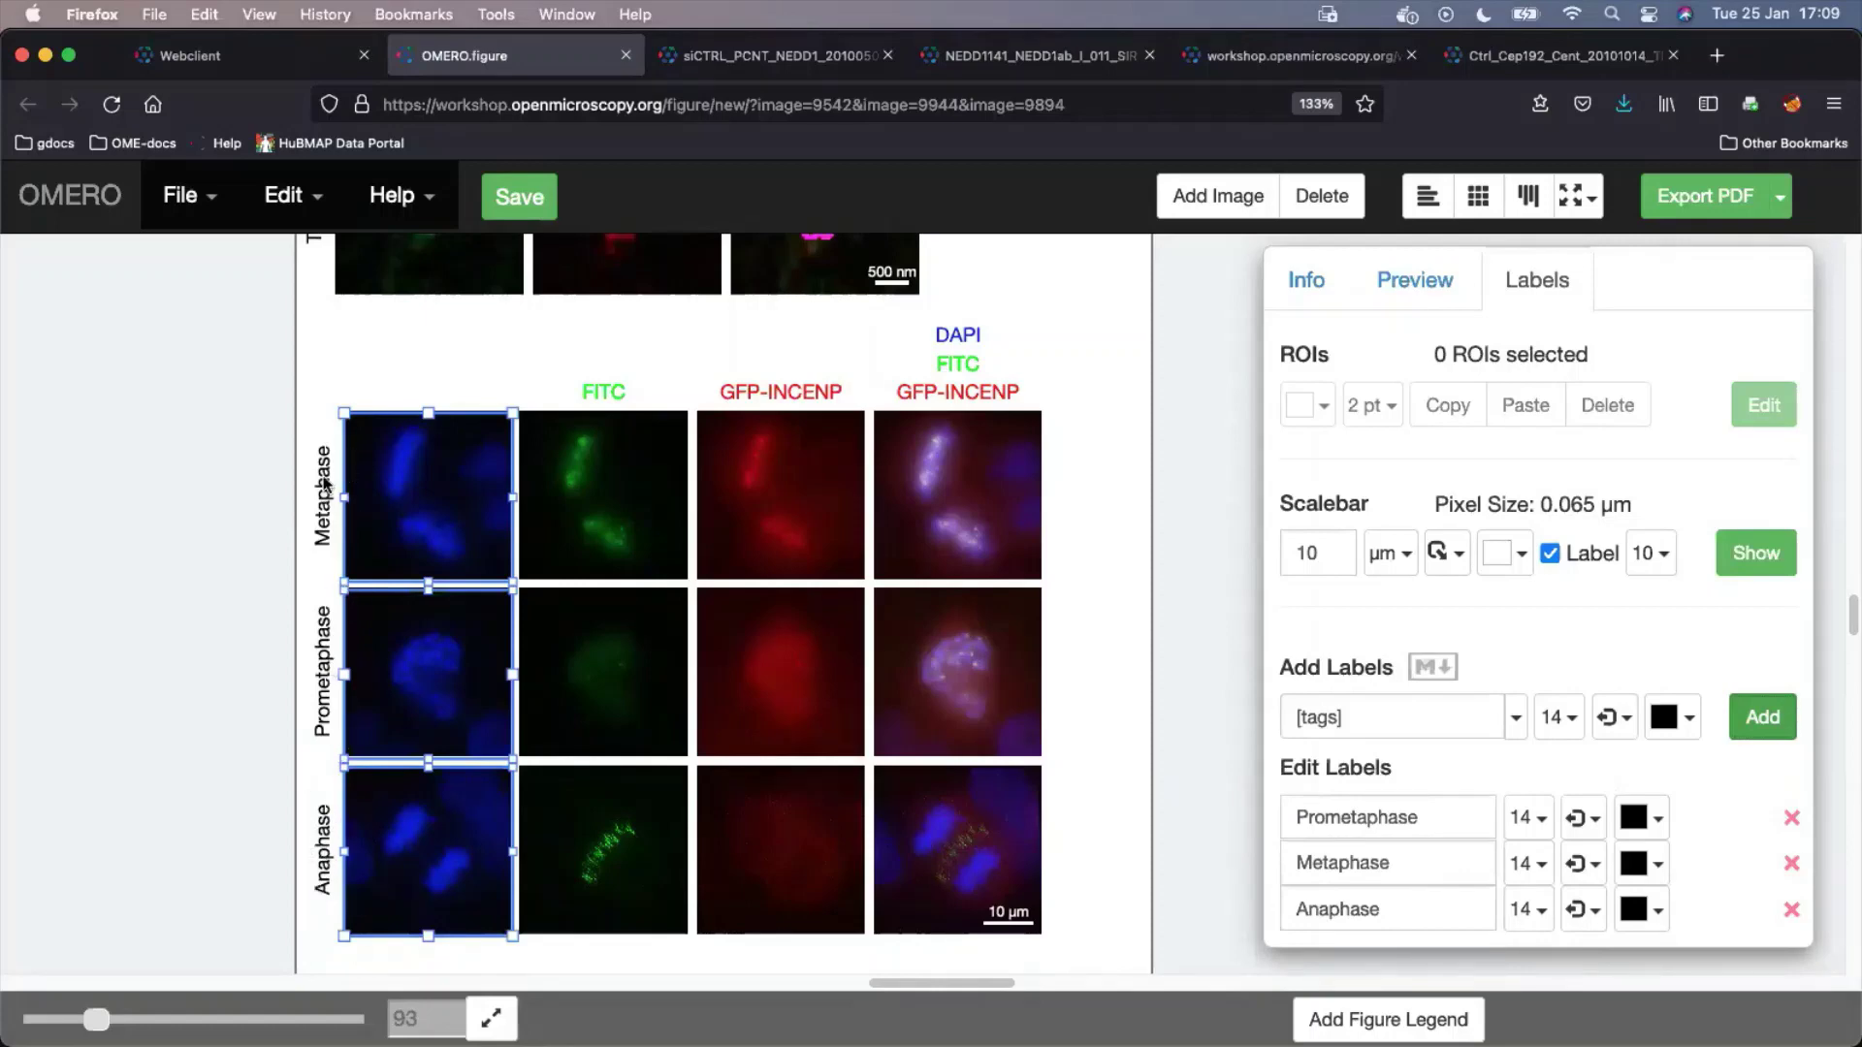
left_click(340, 402)
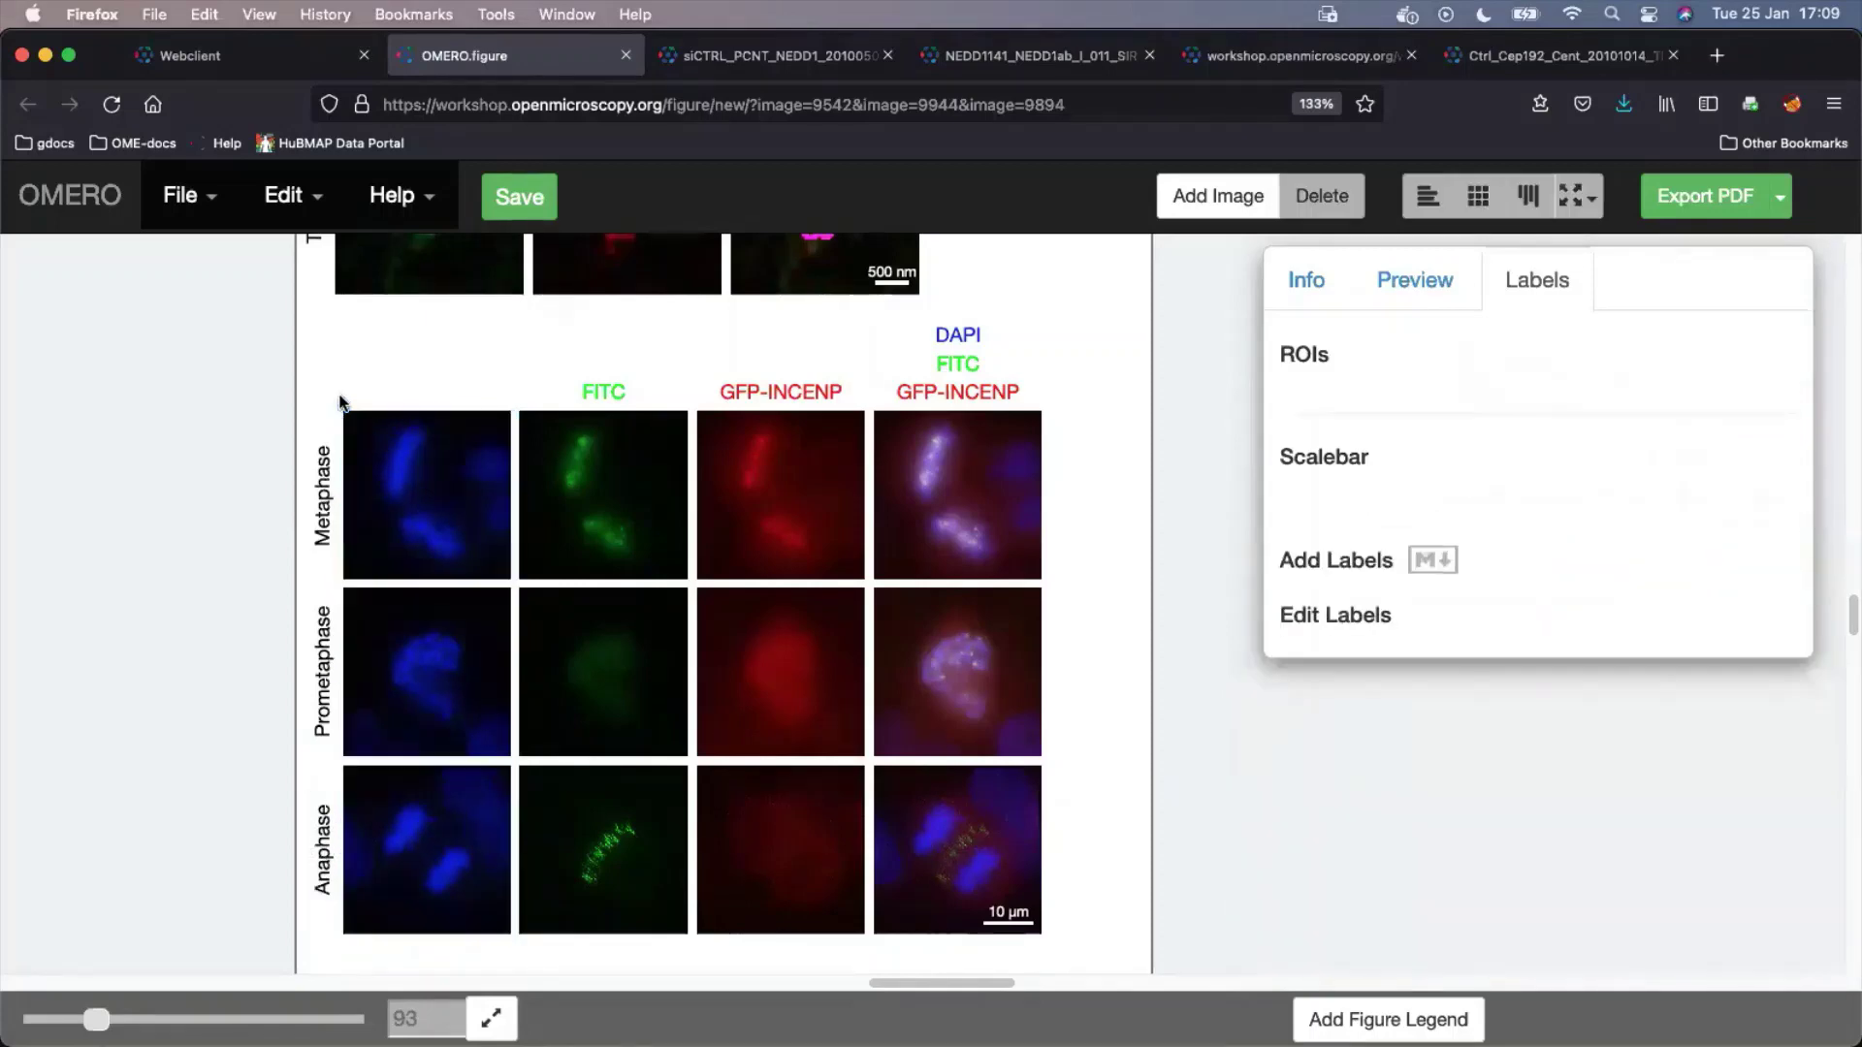
Label the first-column Metaphase panel with its channel name, placed at the Top outside edge
left_click(443, 463)
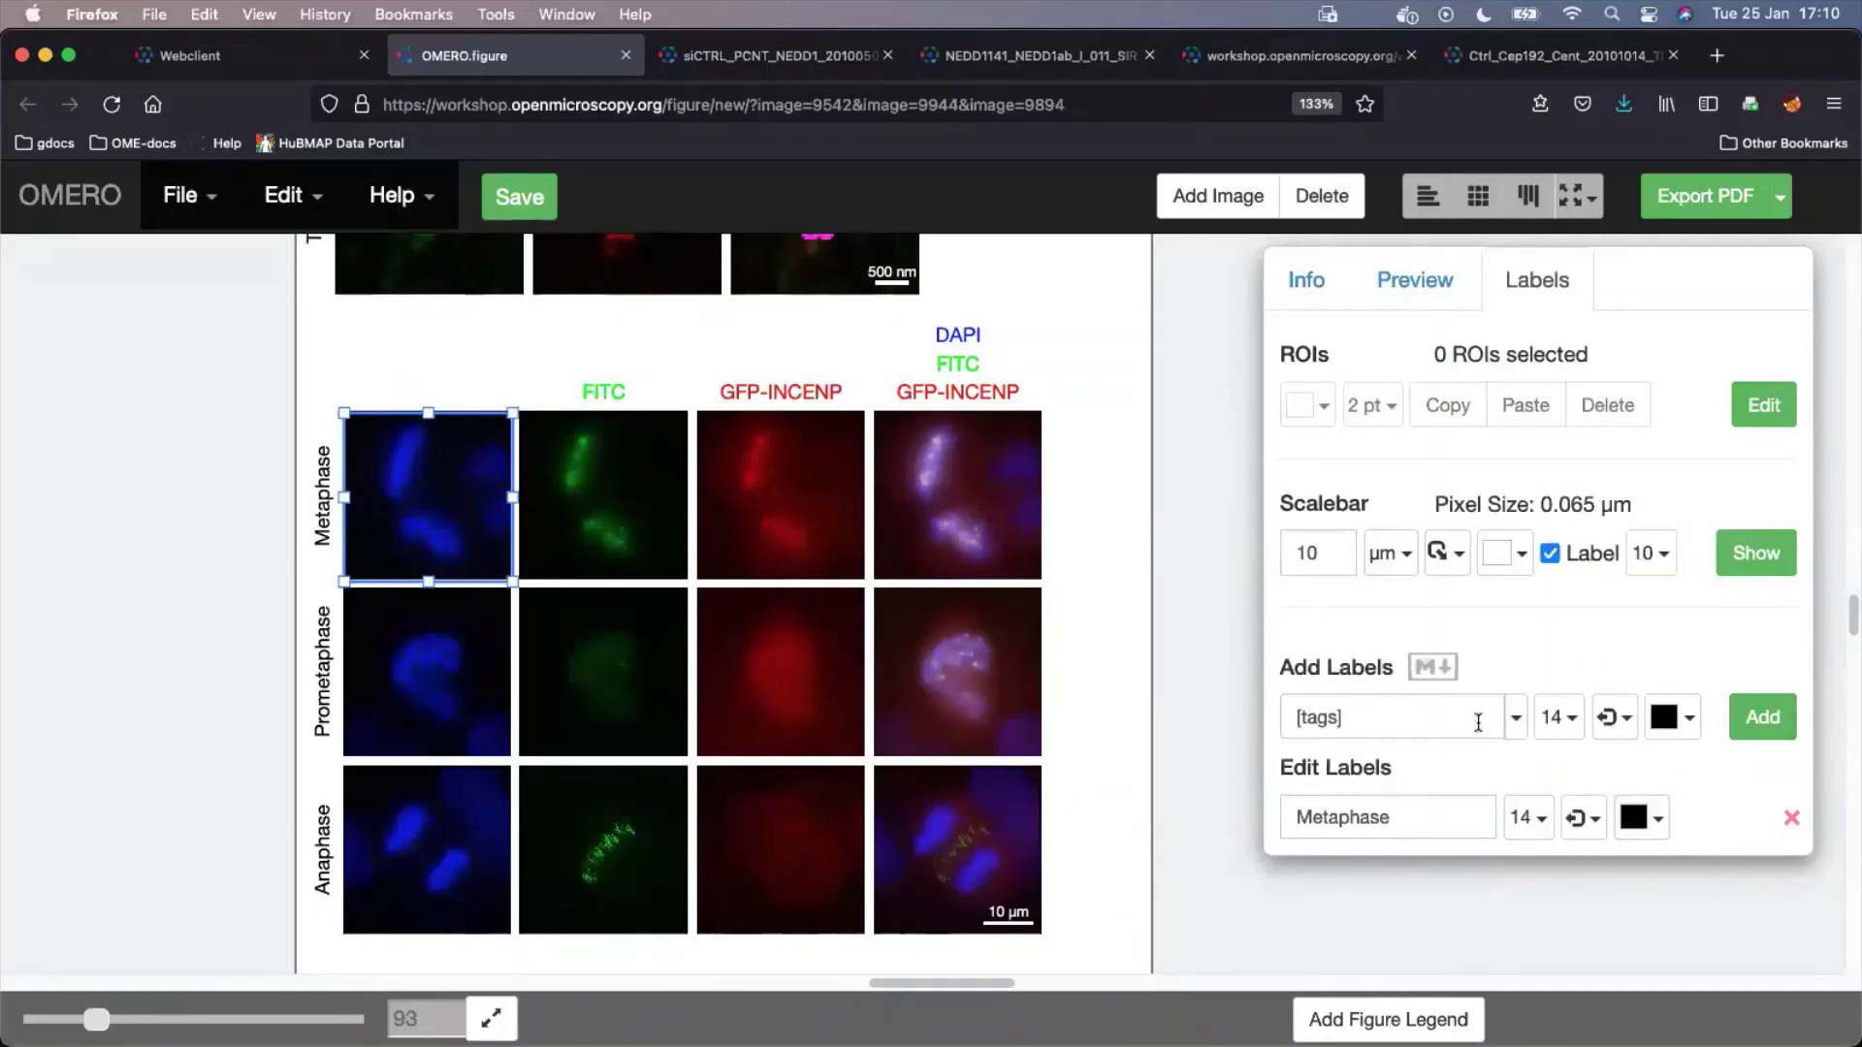
left_click(1516, 720)
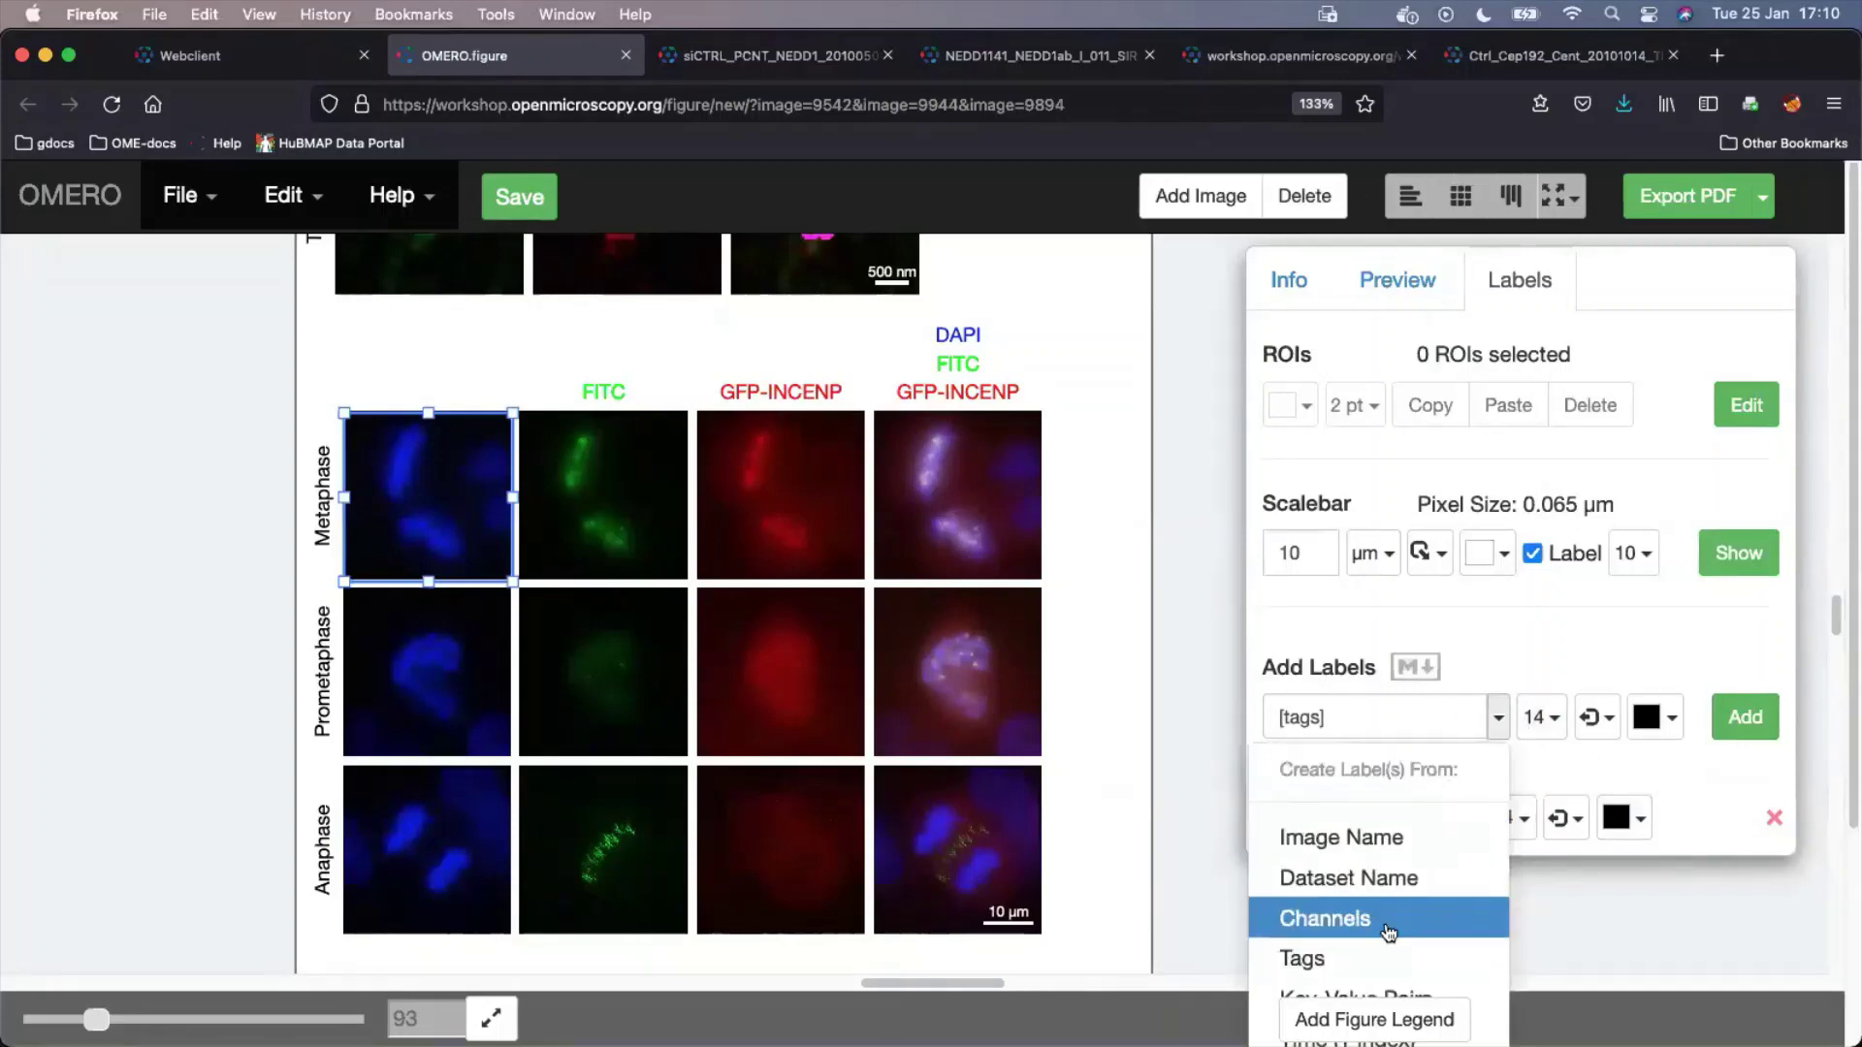
left_click(1325, 919)
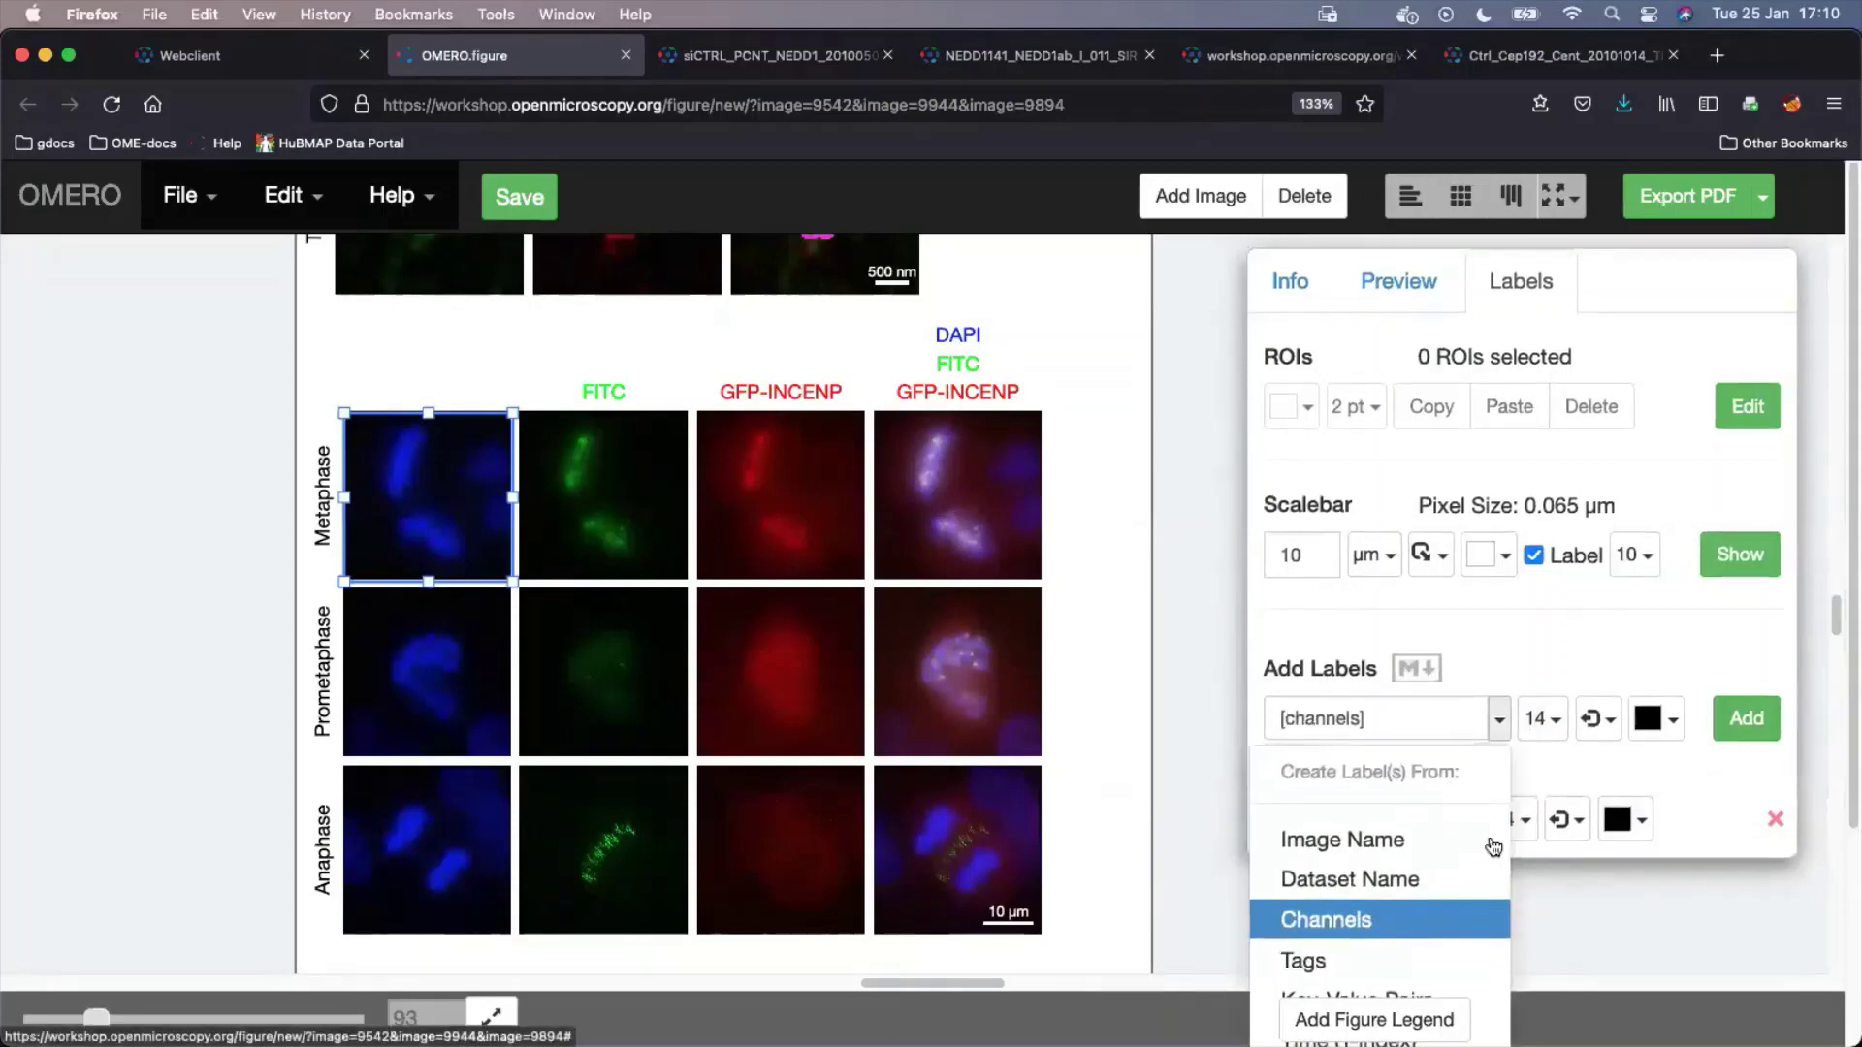
left_click(1599, 723)
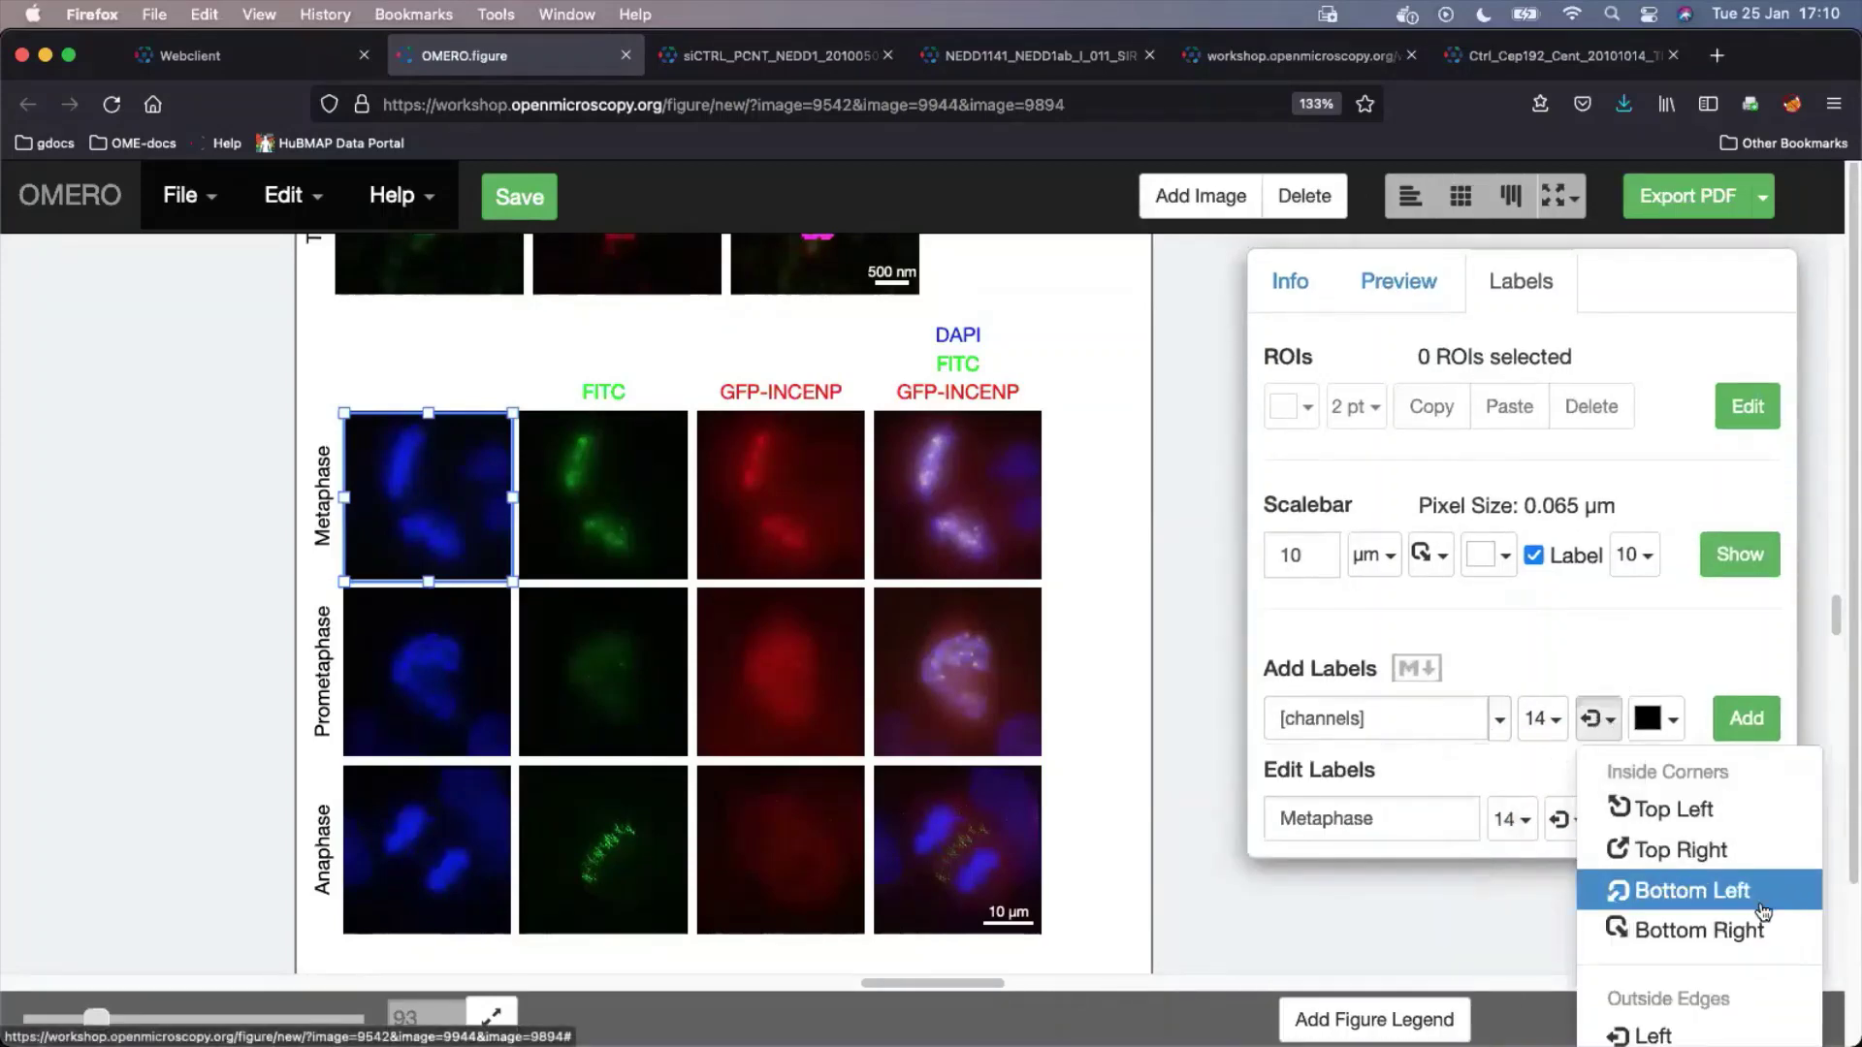
scroll(1763, 912, "down", 3)
left_click(1736, 960)
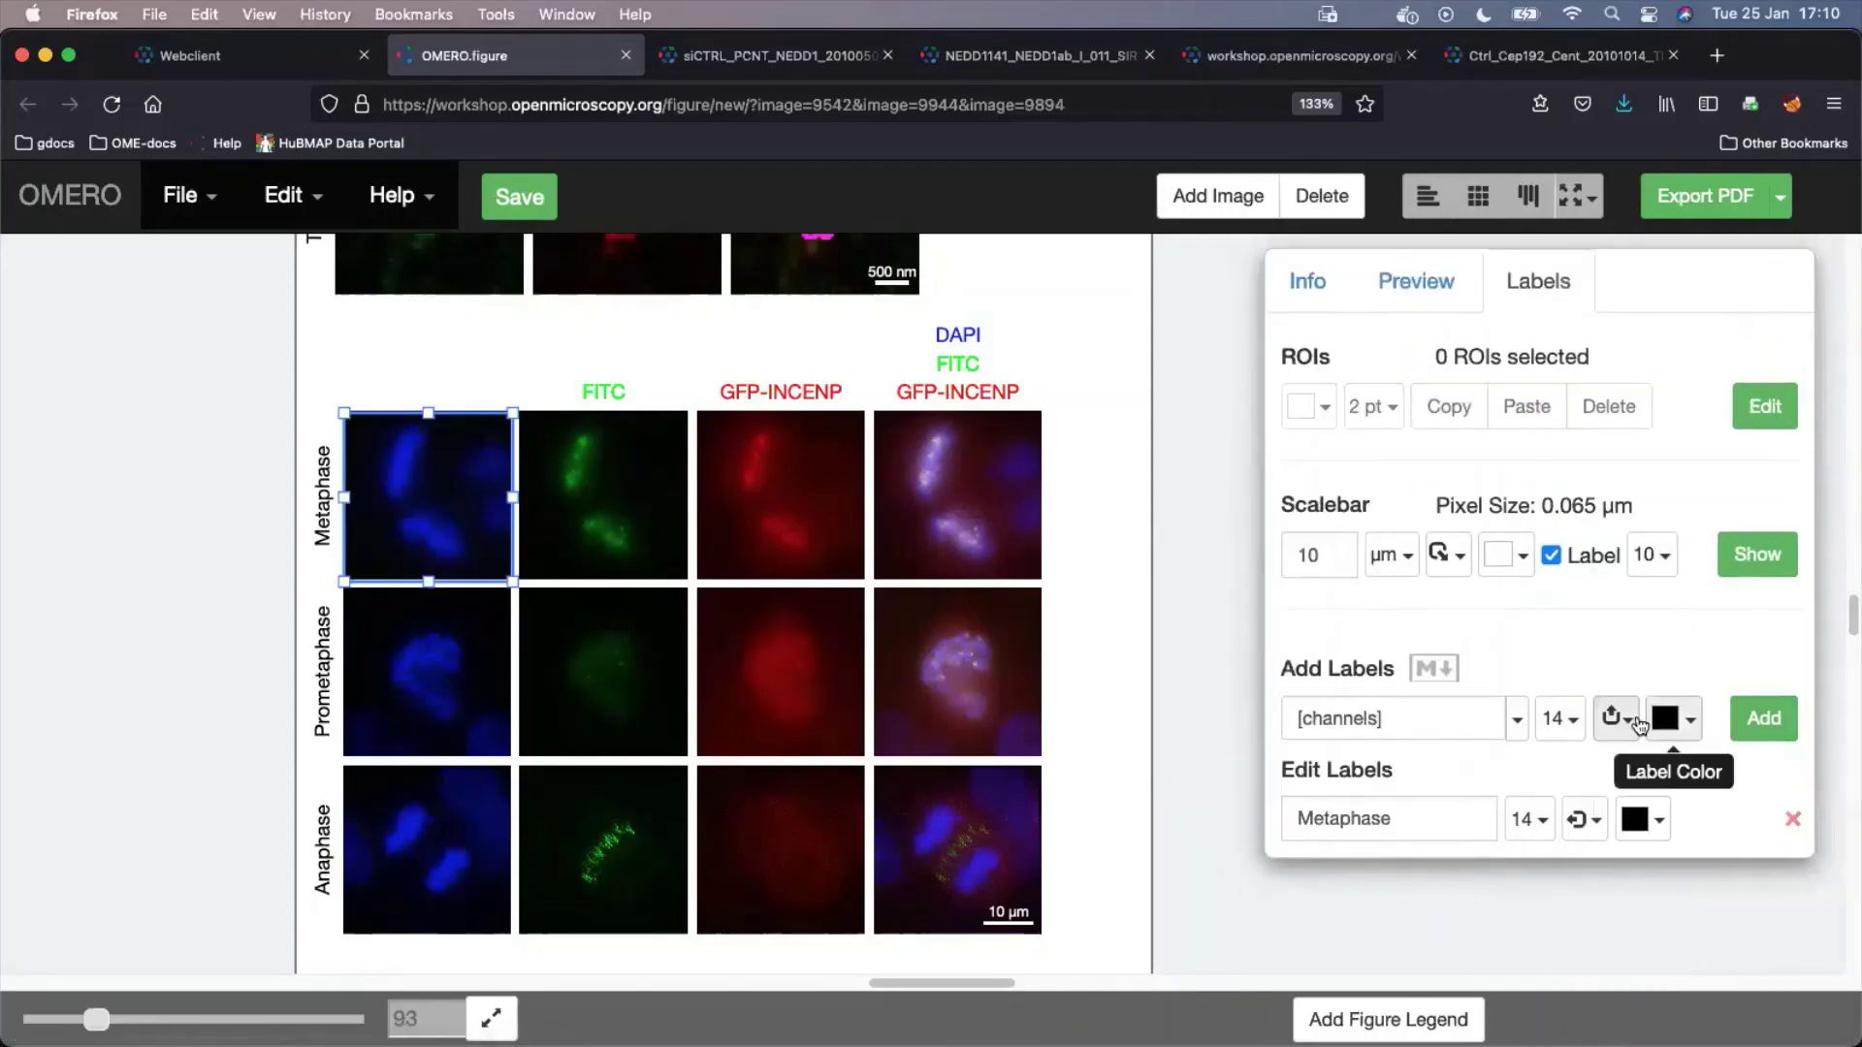
left_click(1764, 720)
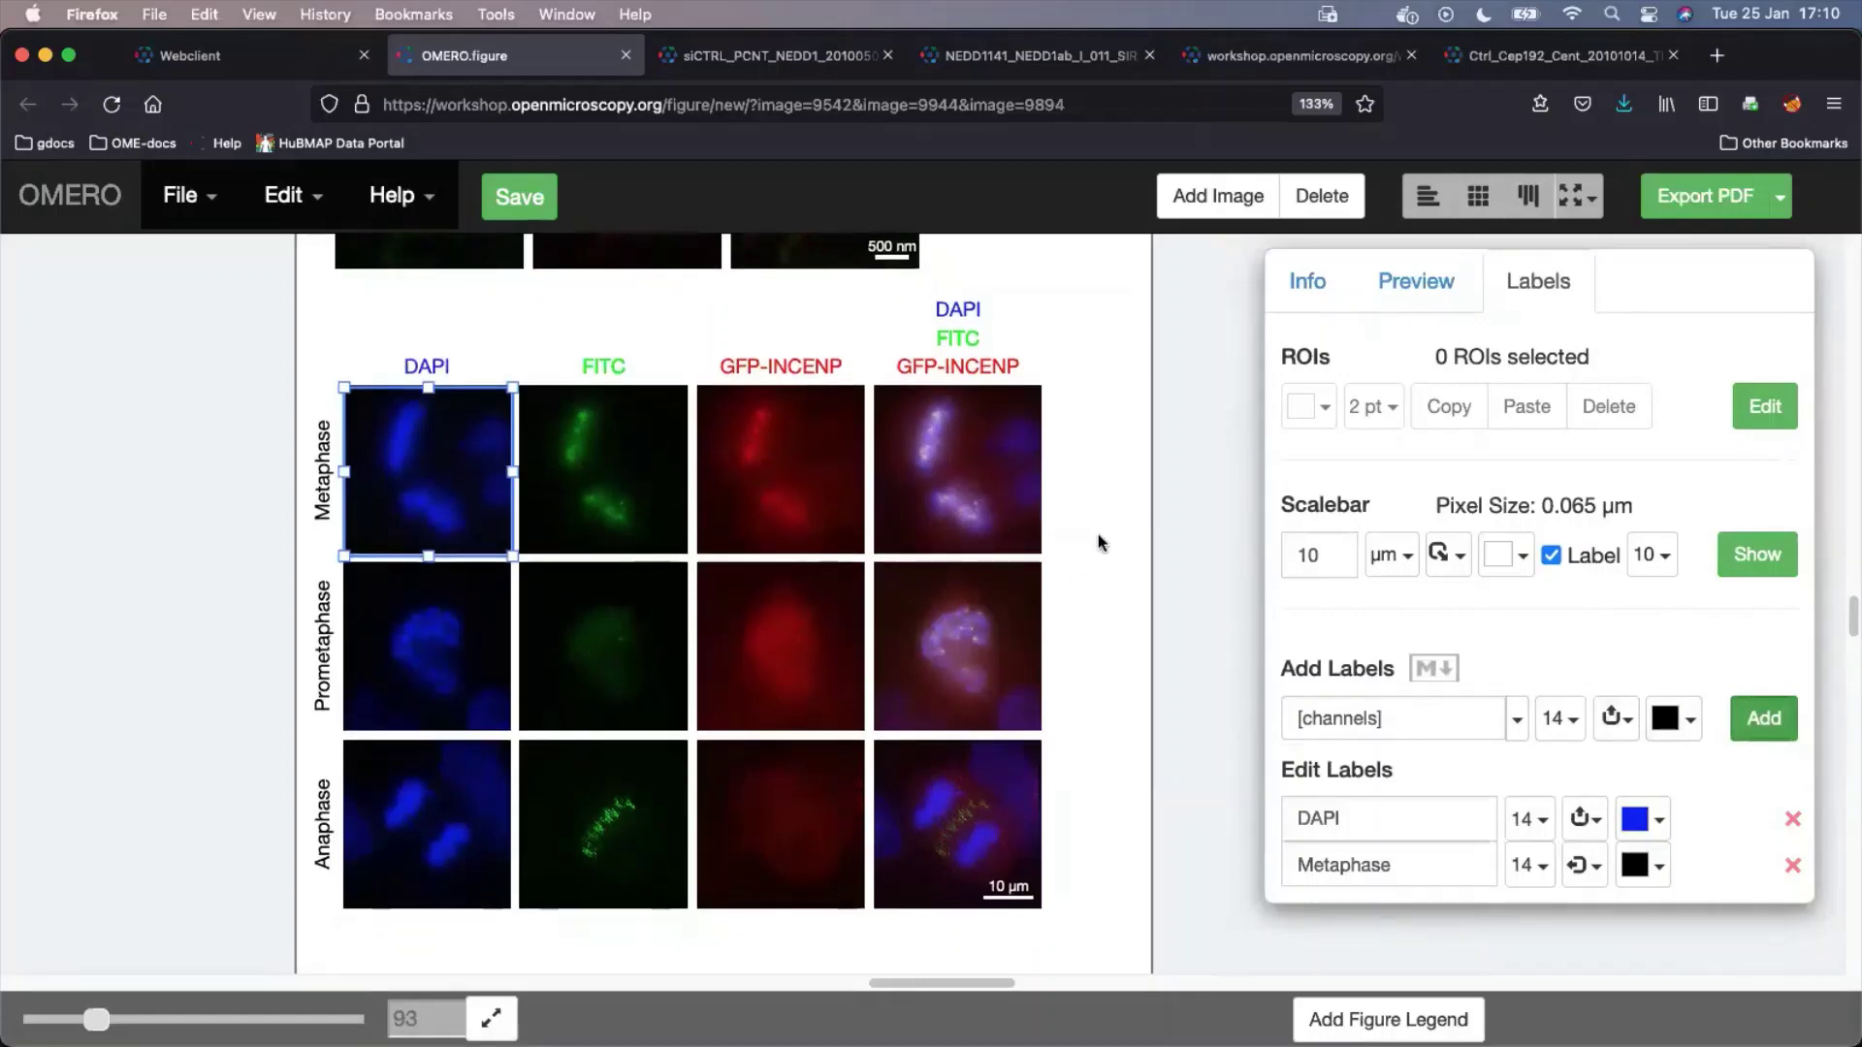
Toggle the Z-projection on and off for the first-column Prometaphase panel and set its Z section to 15
scroll(1098, 533, "down", 3)
scroll(1097, 533, "up", 10)
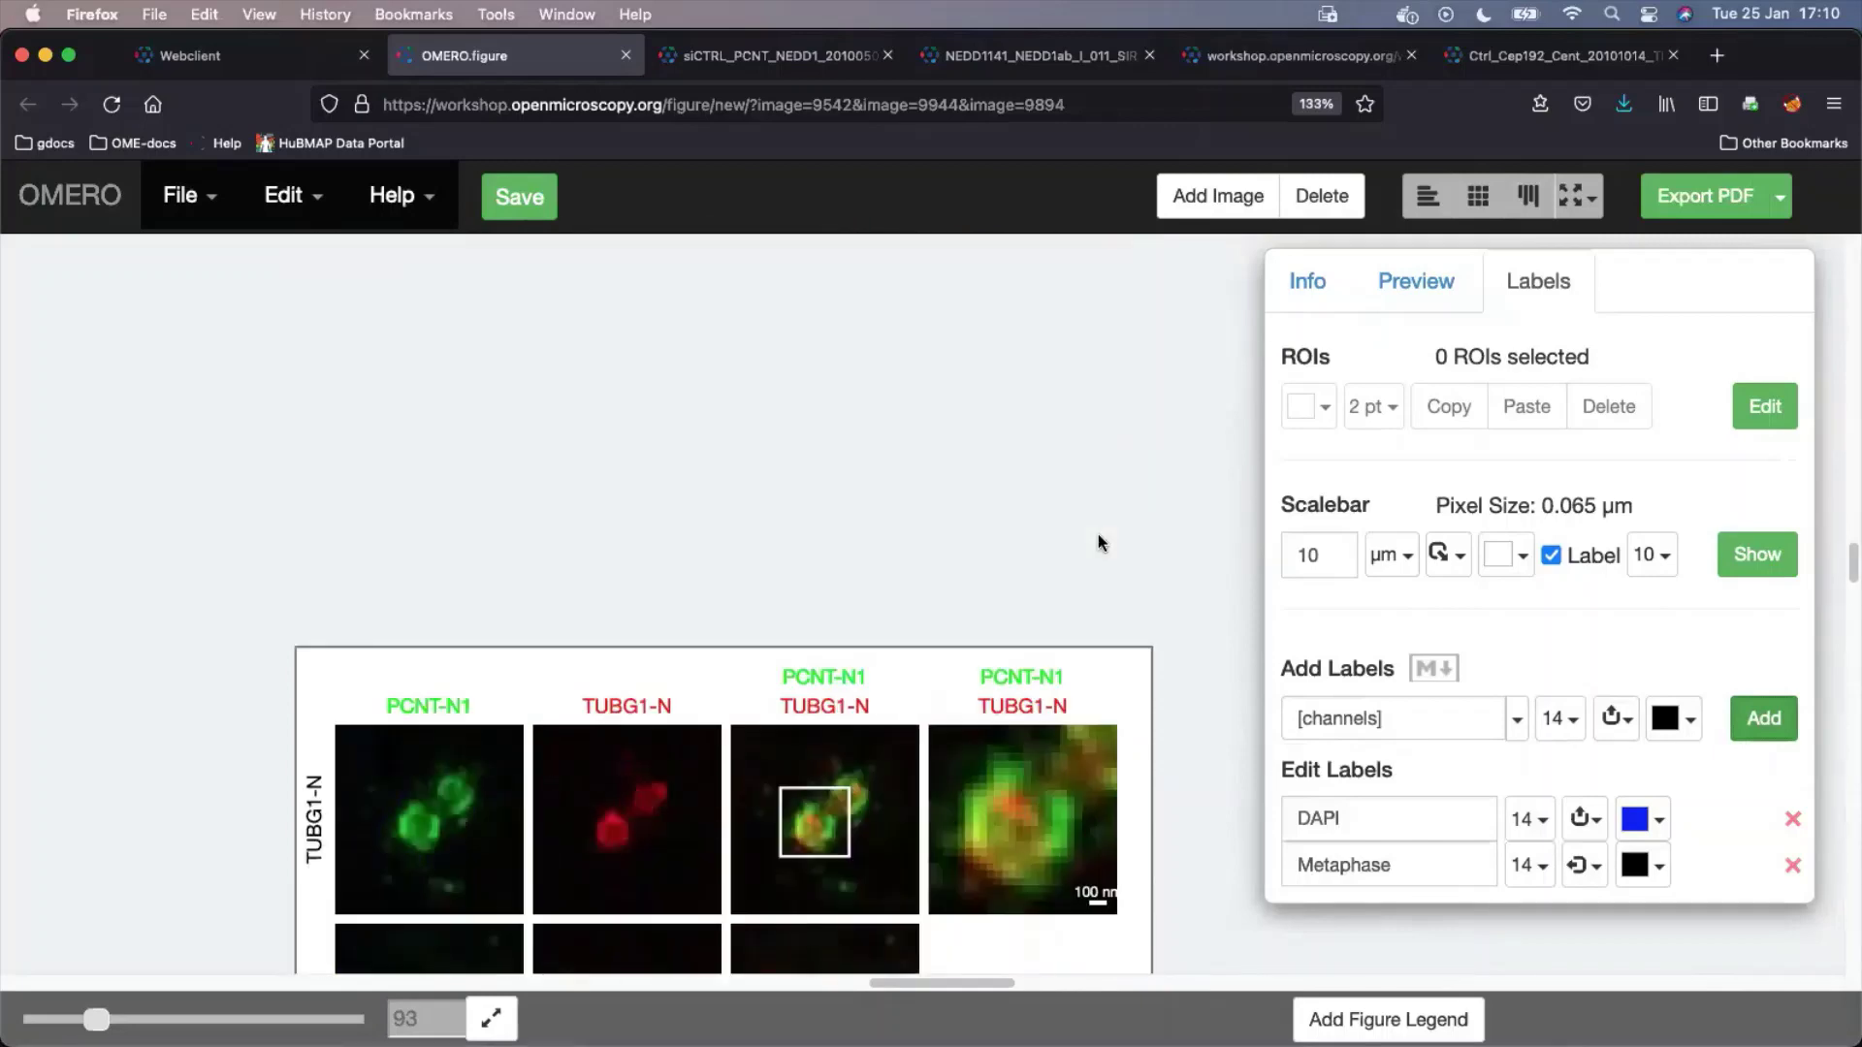
scroll(1098, 533, "down", 5)
scroll(1091, 545, "down", 7)
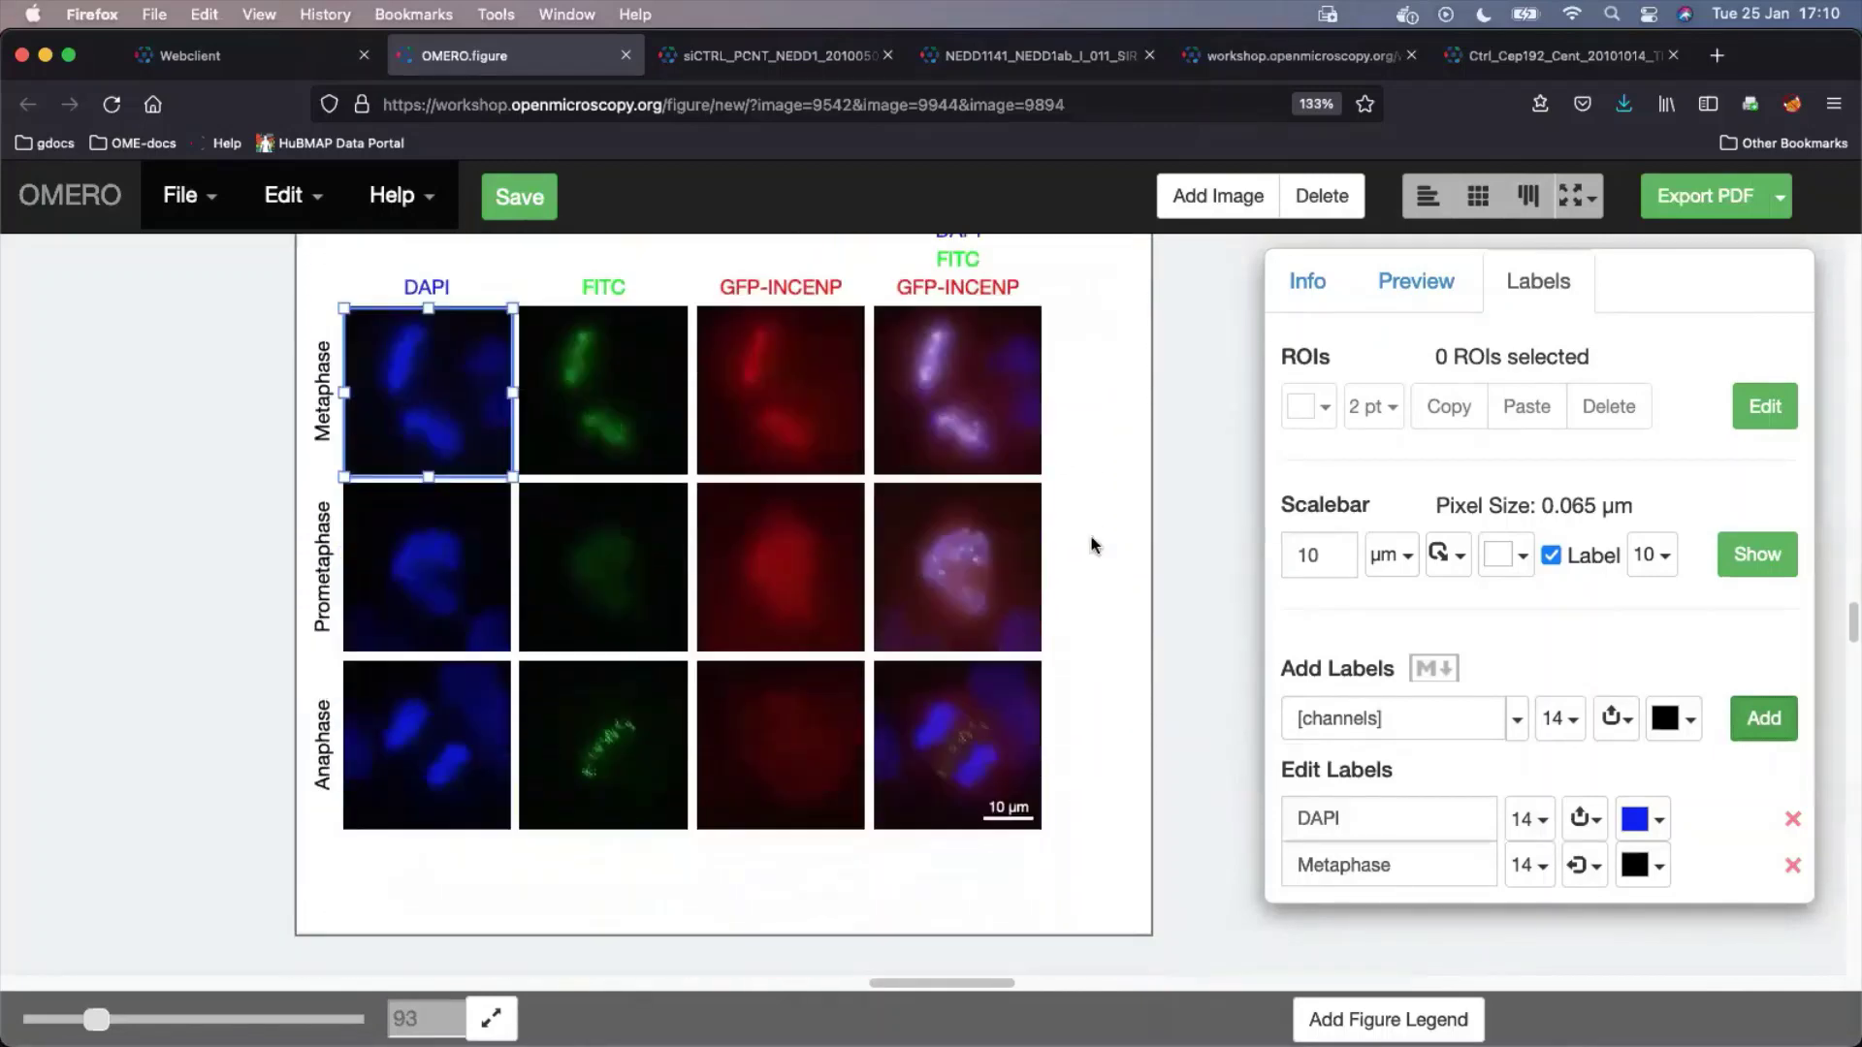
scroll(1091, 545, "up", 4)
scroll(1092, 545, "down", 3)
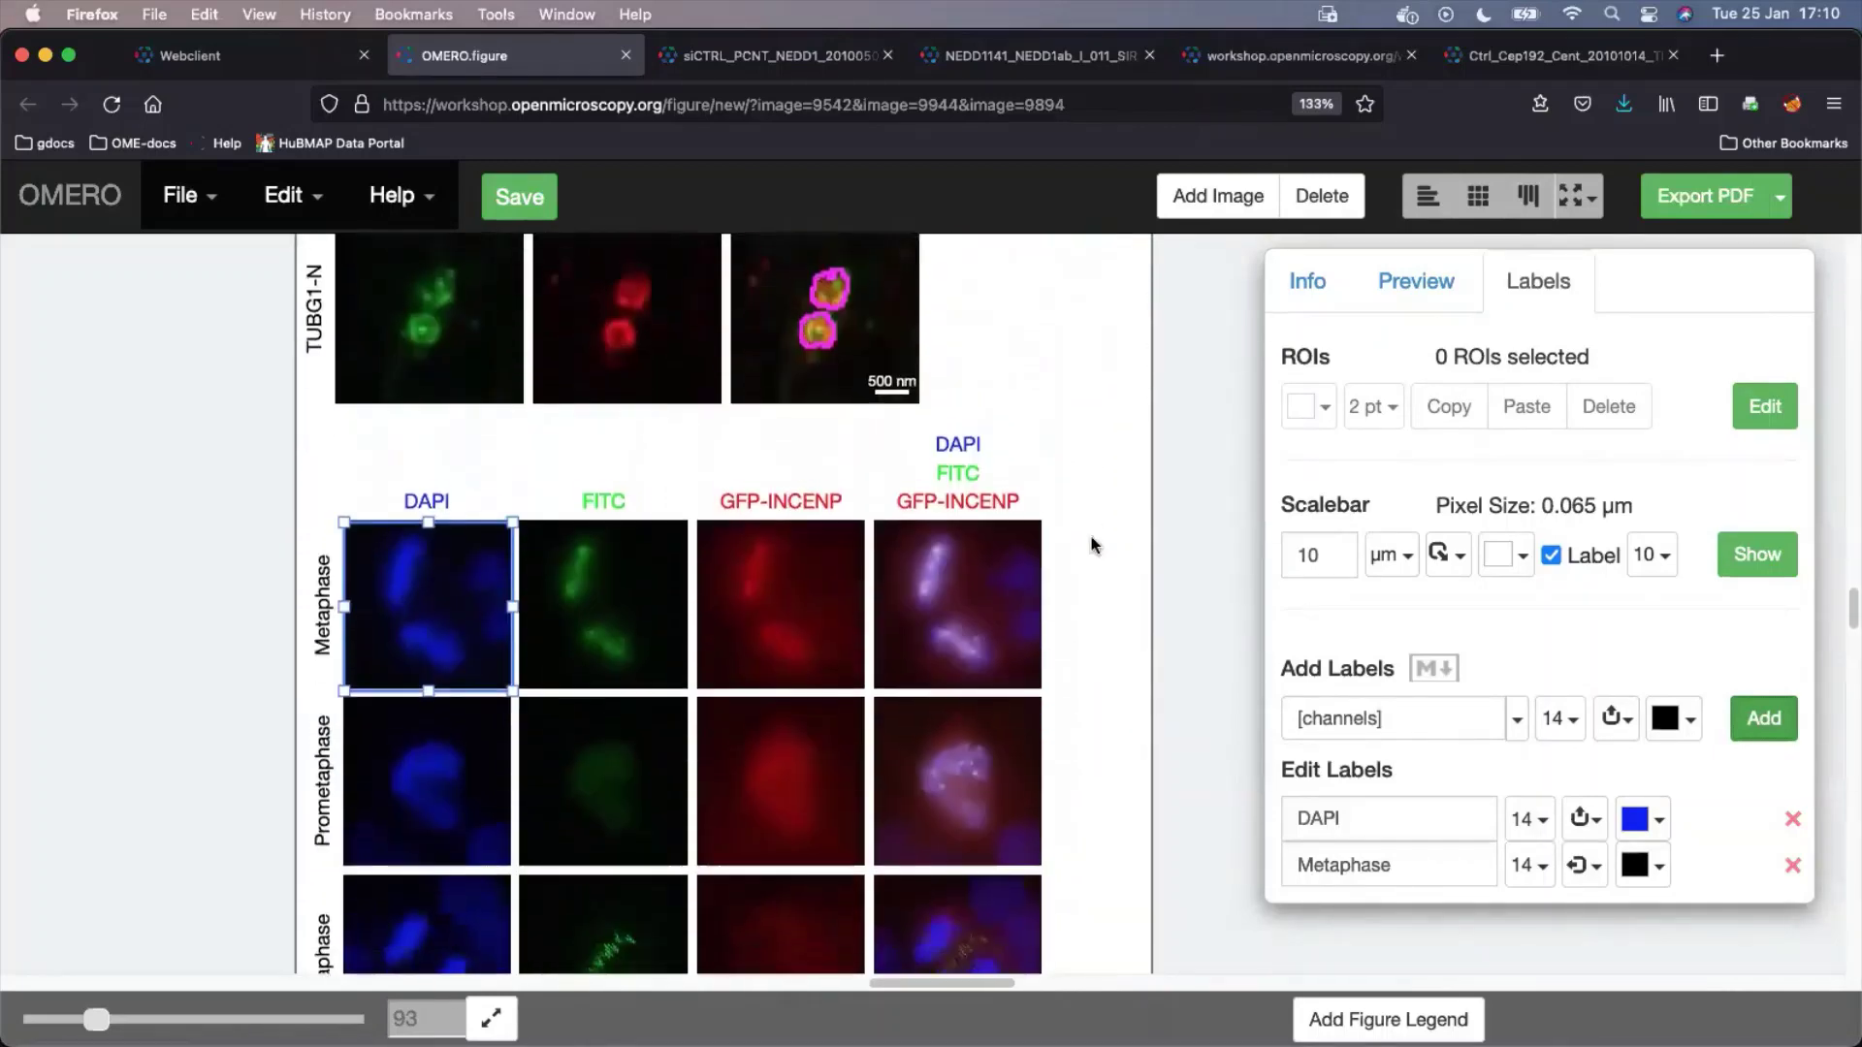
left_click(460, 752)
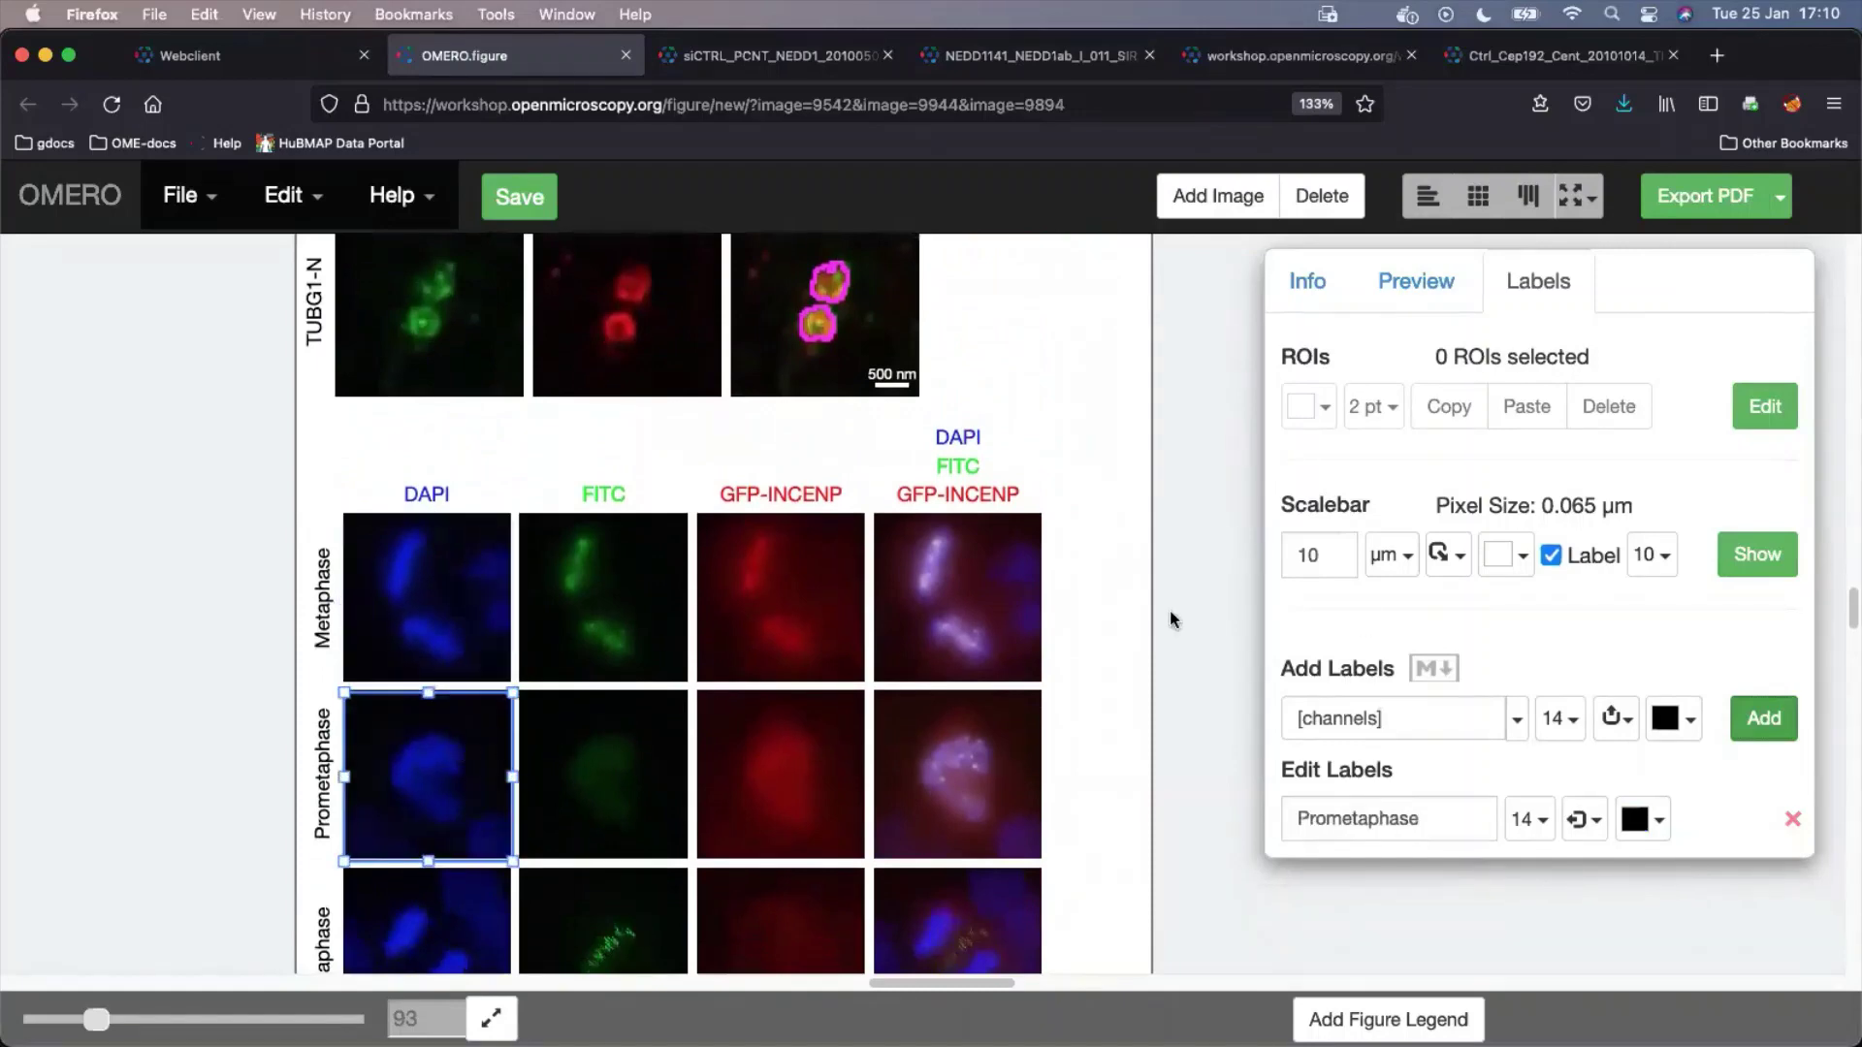
left_click(1416, 287)
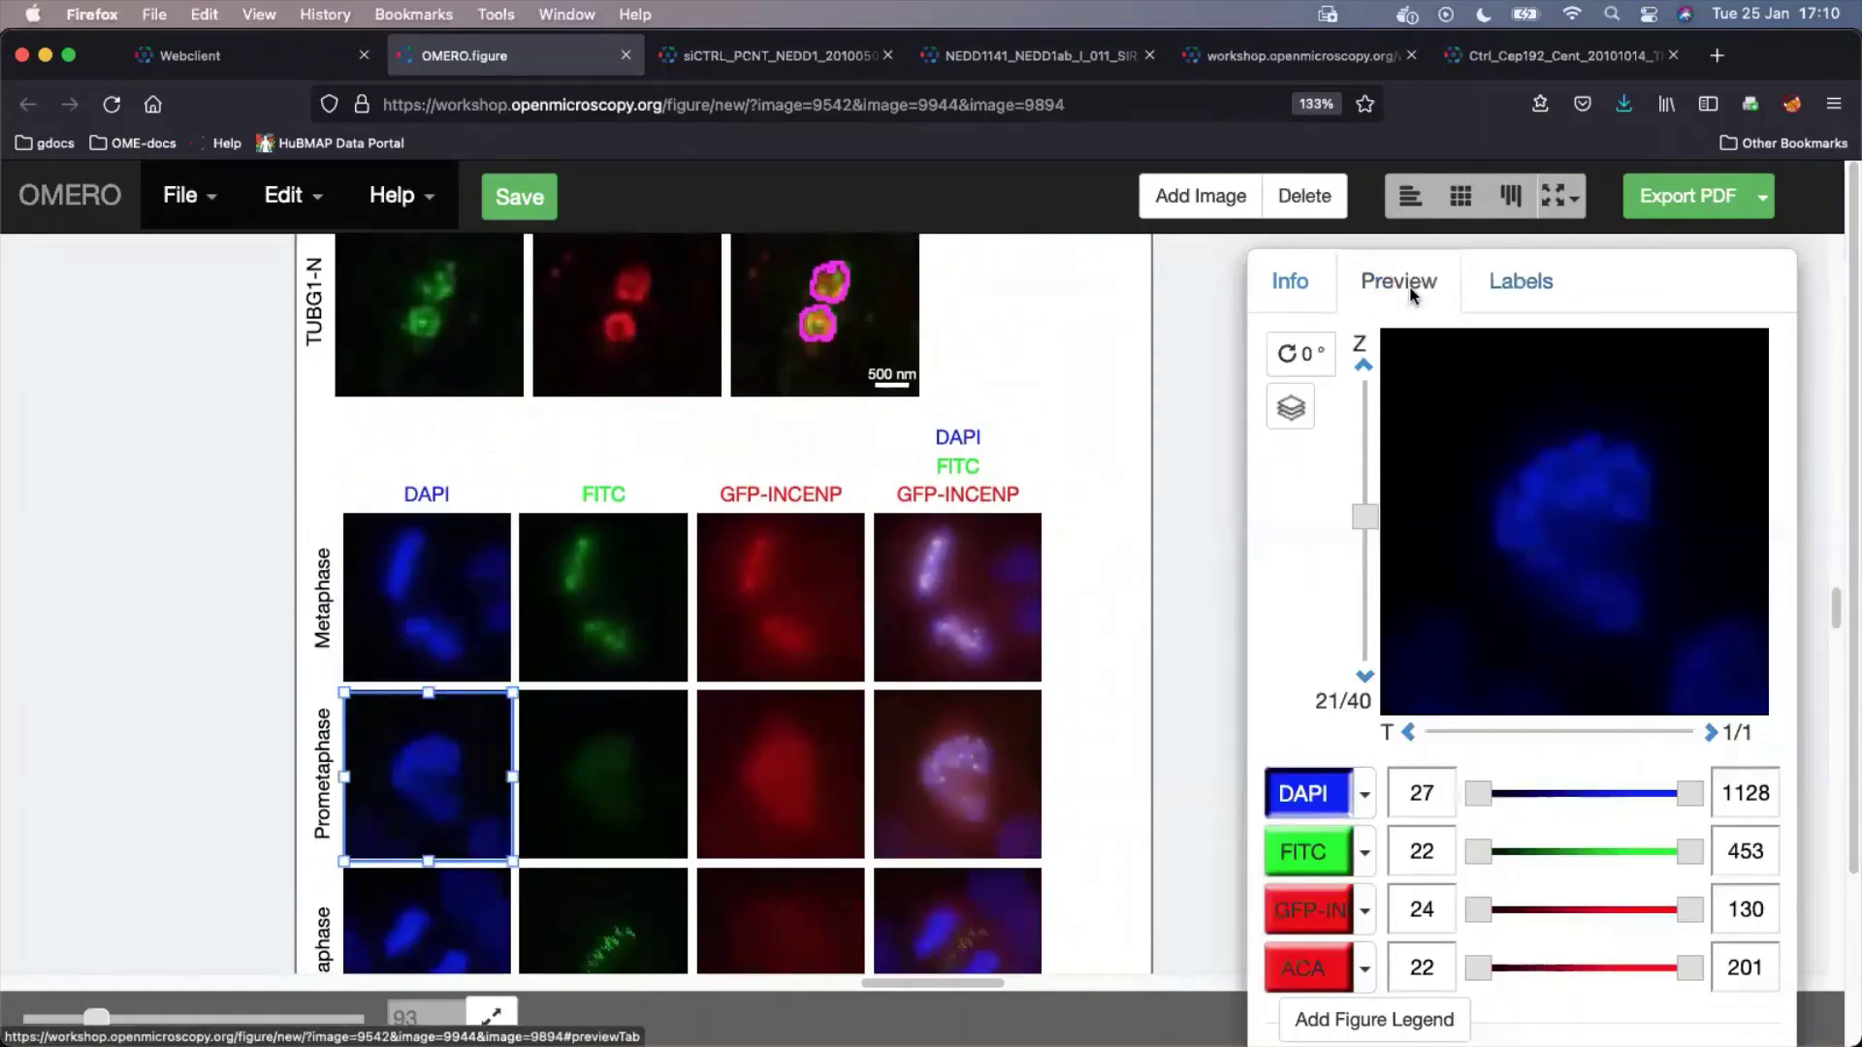
left_click(1292, 407)
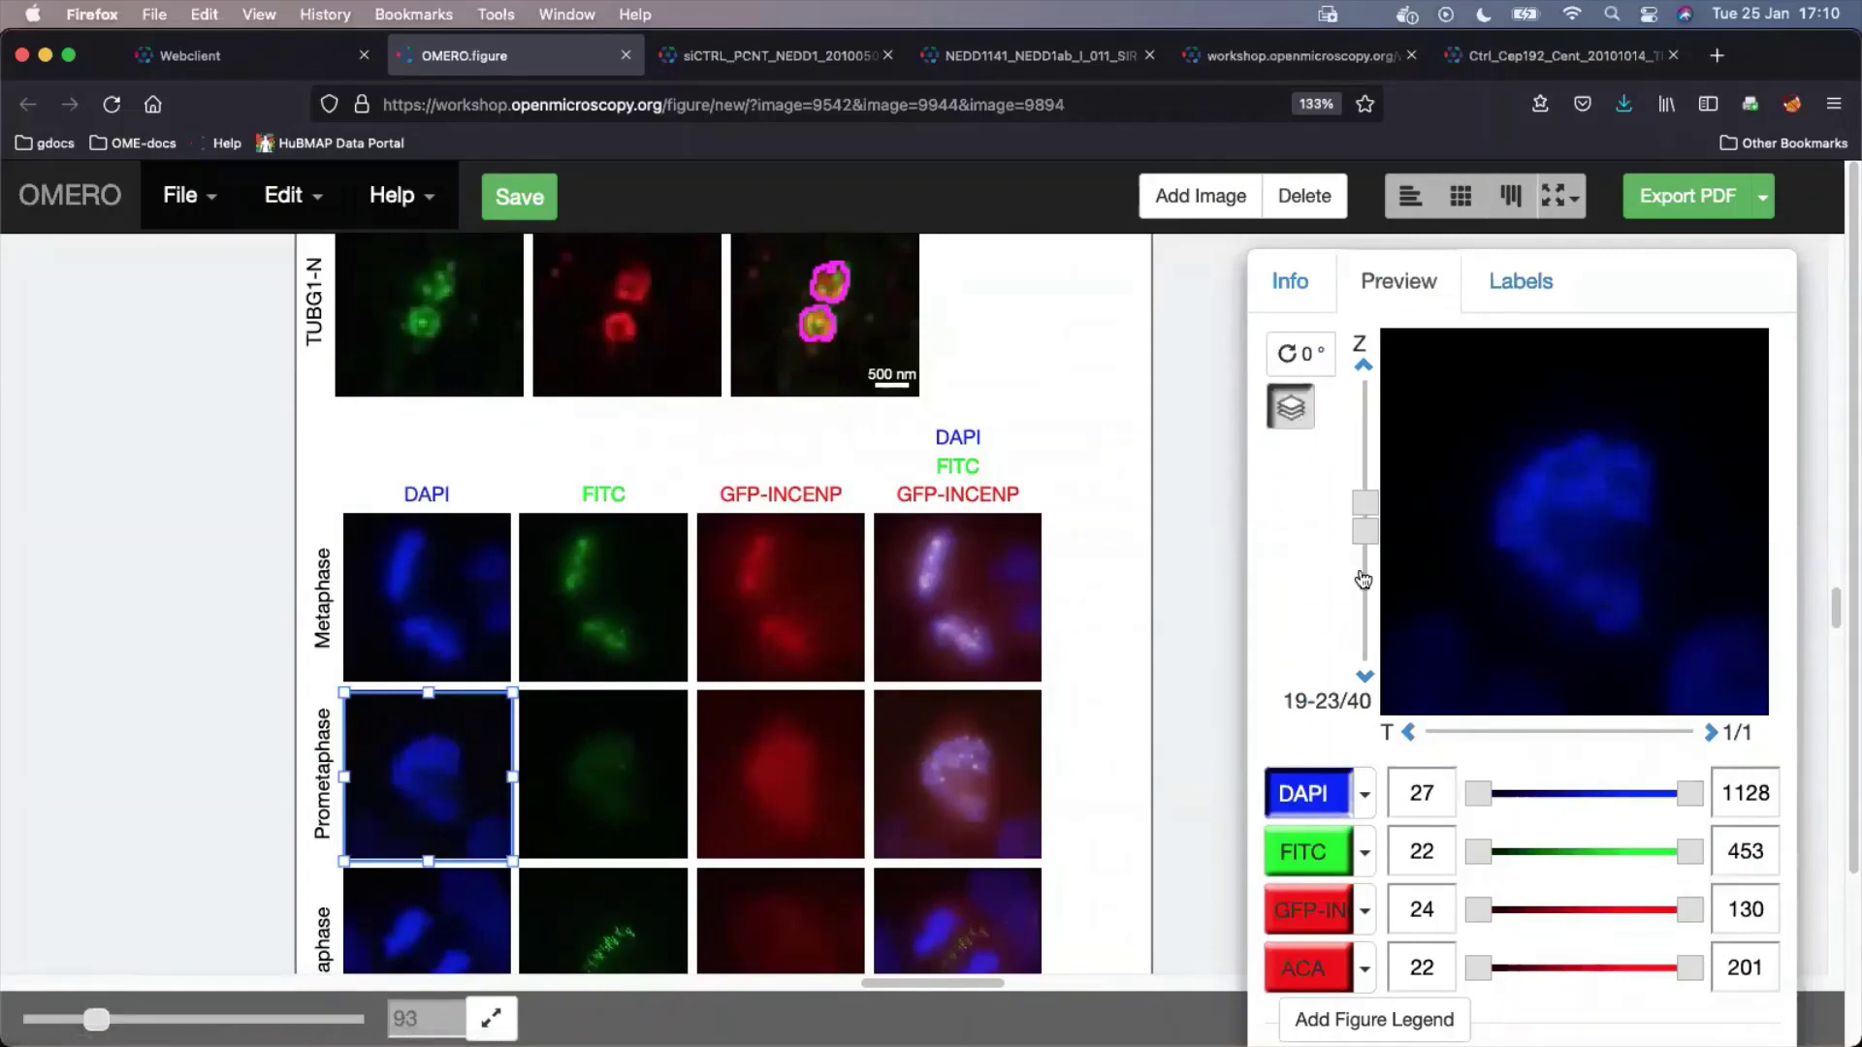
left_click(1294, 419)
left_click_drag(1365, 522, 1363, 572)
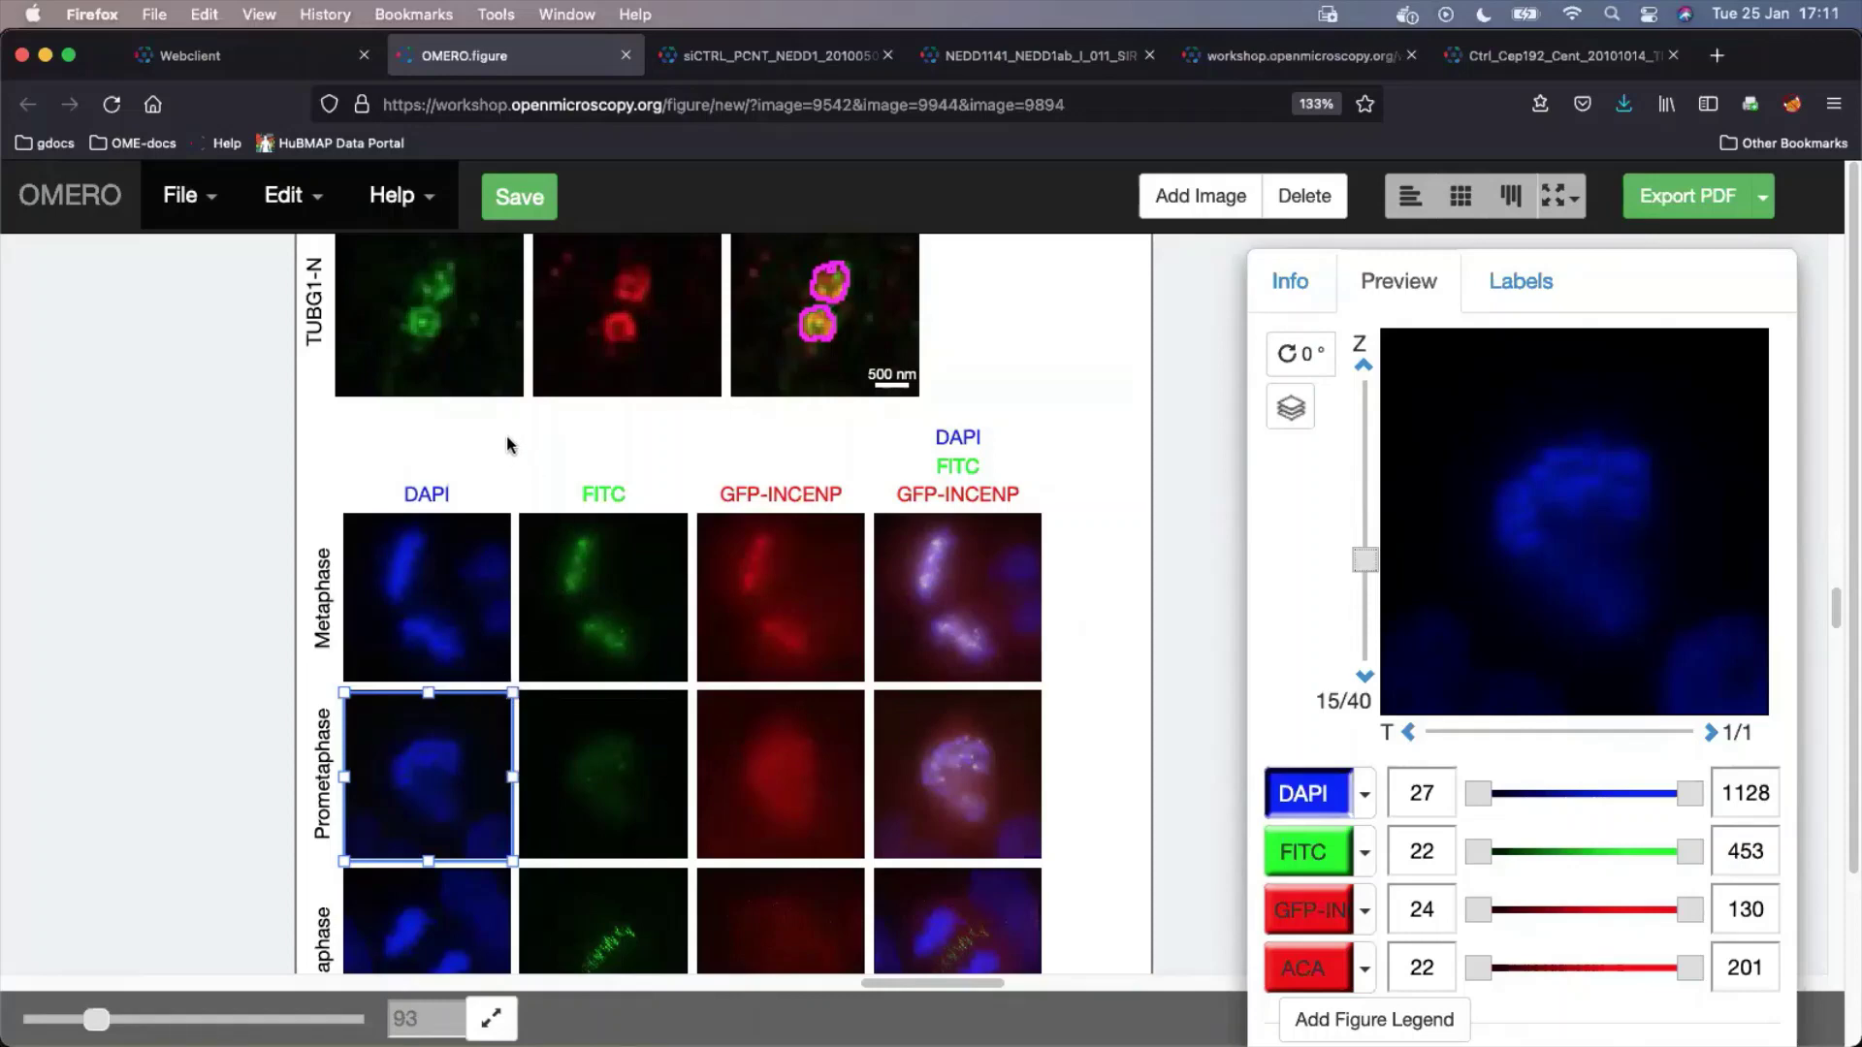
Save the figure under the name GBI-real-run2022
left_click(515, 204)
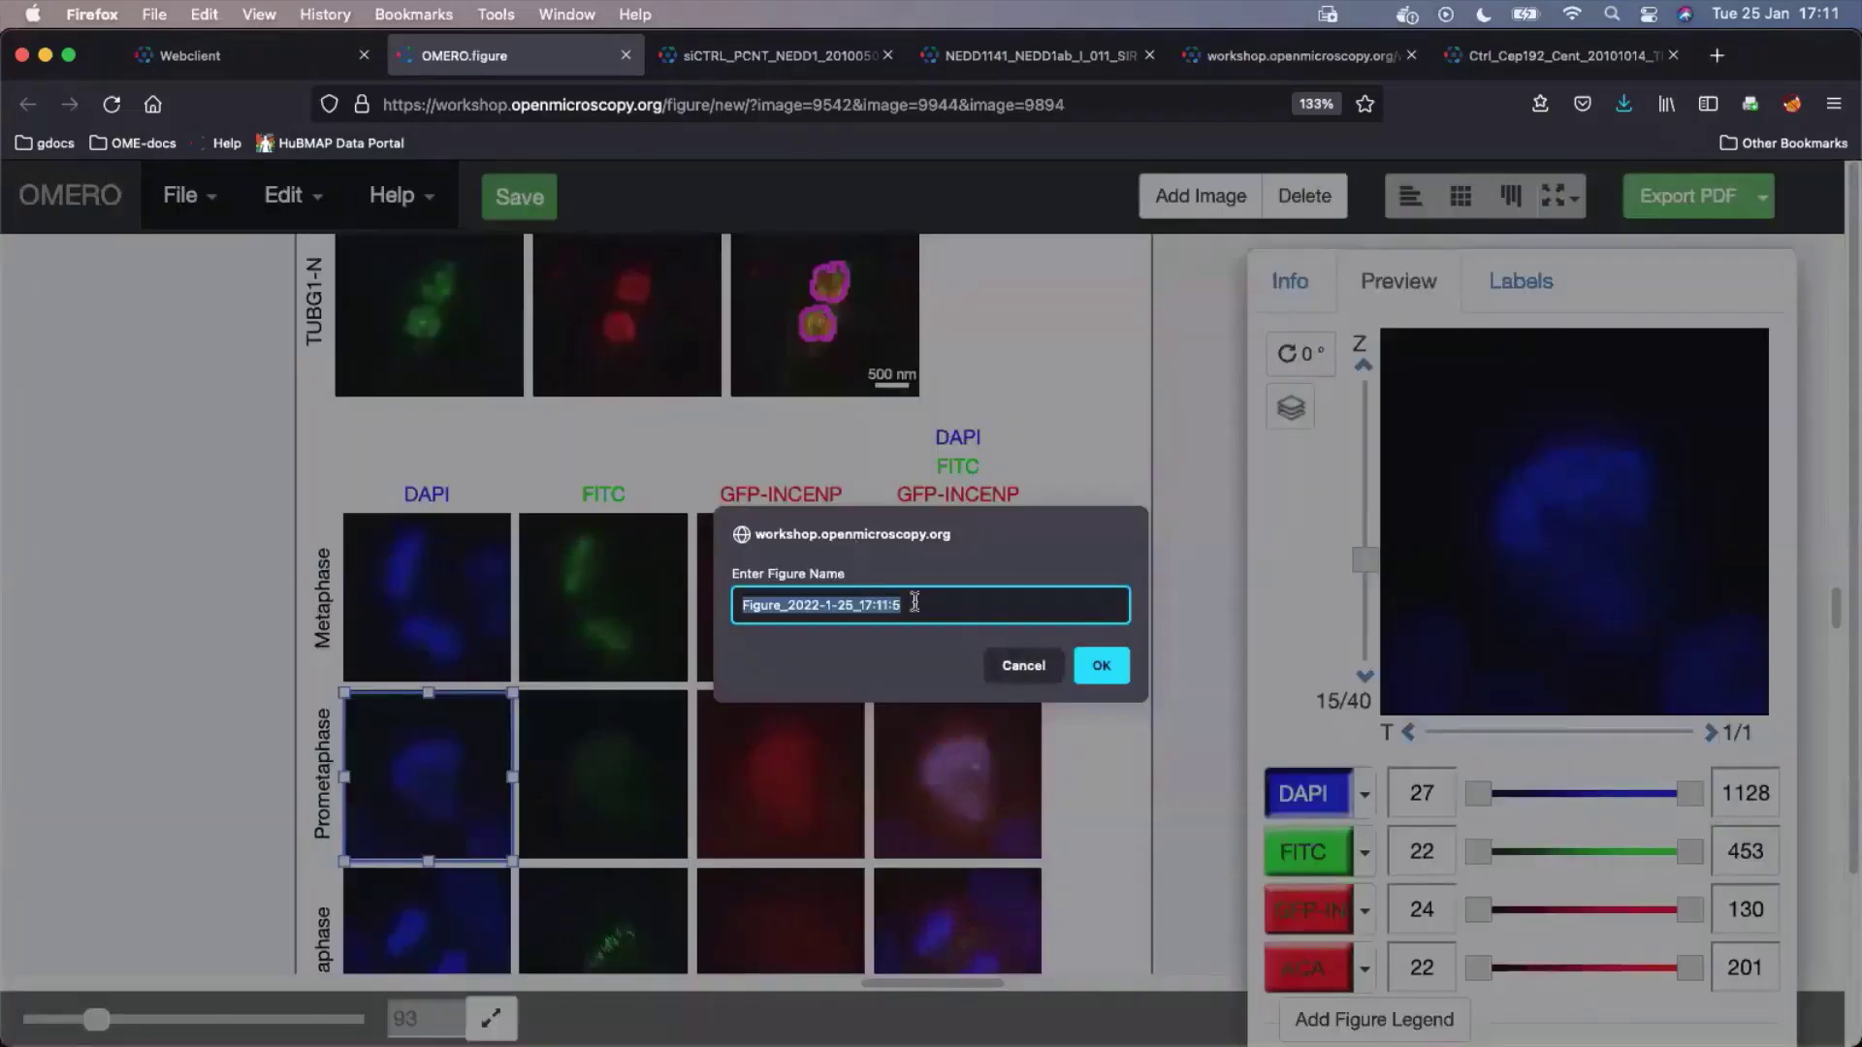
type("GBI-real-run2022")
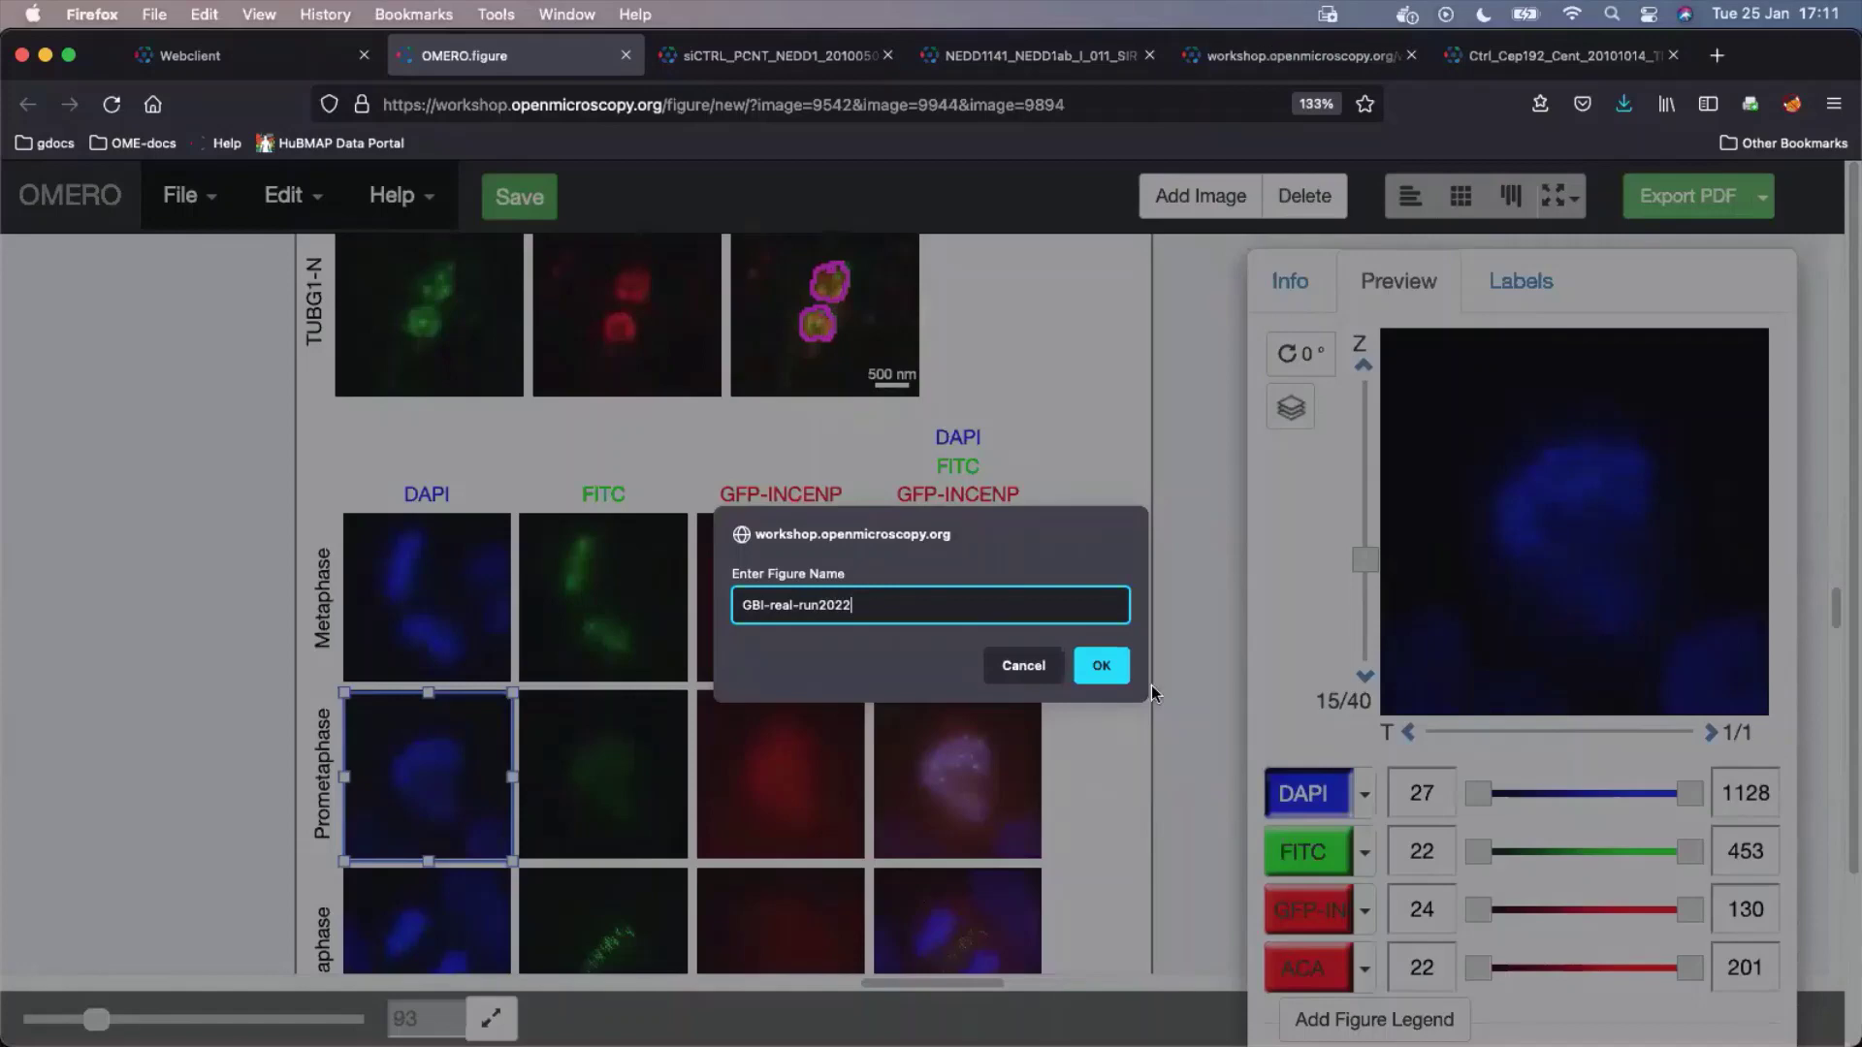
left_click(1111, 674)
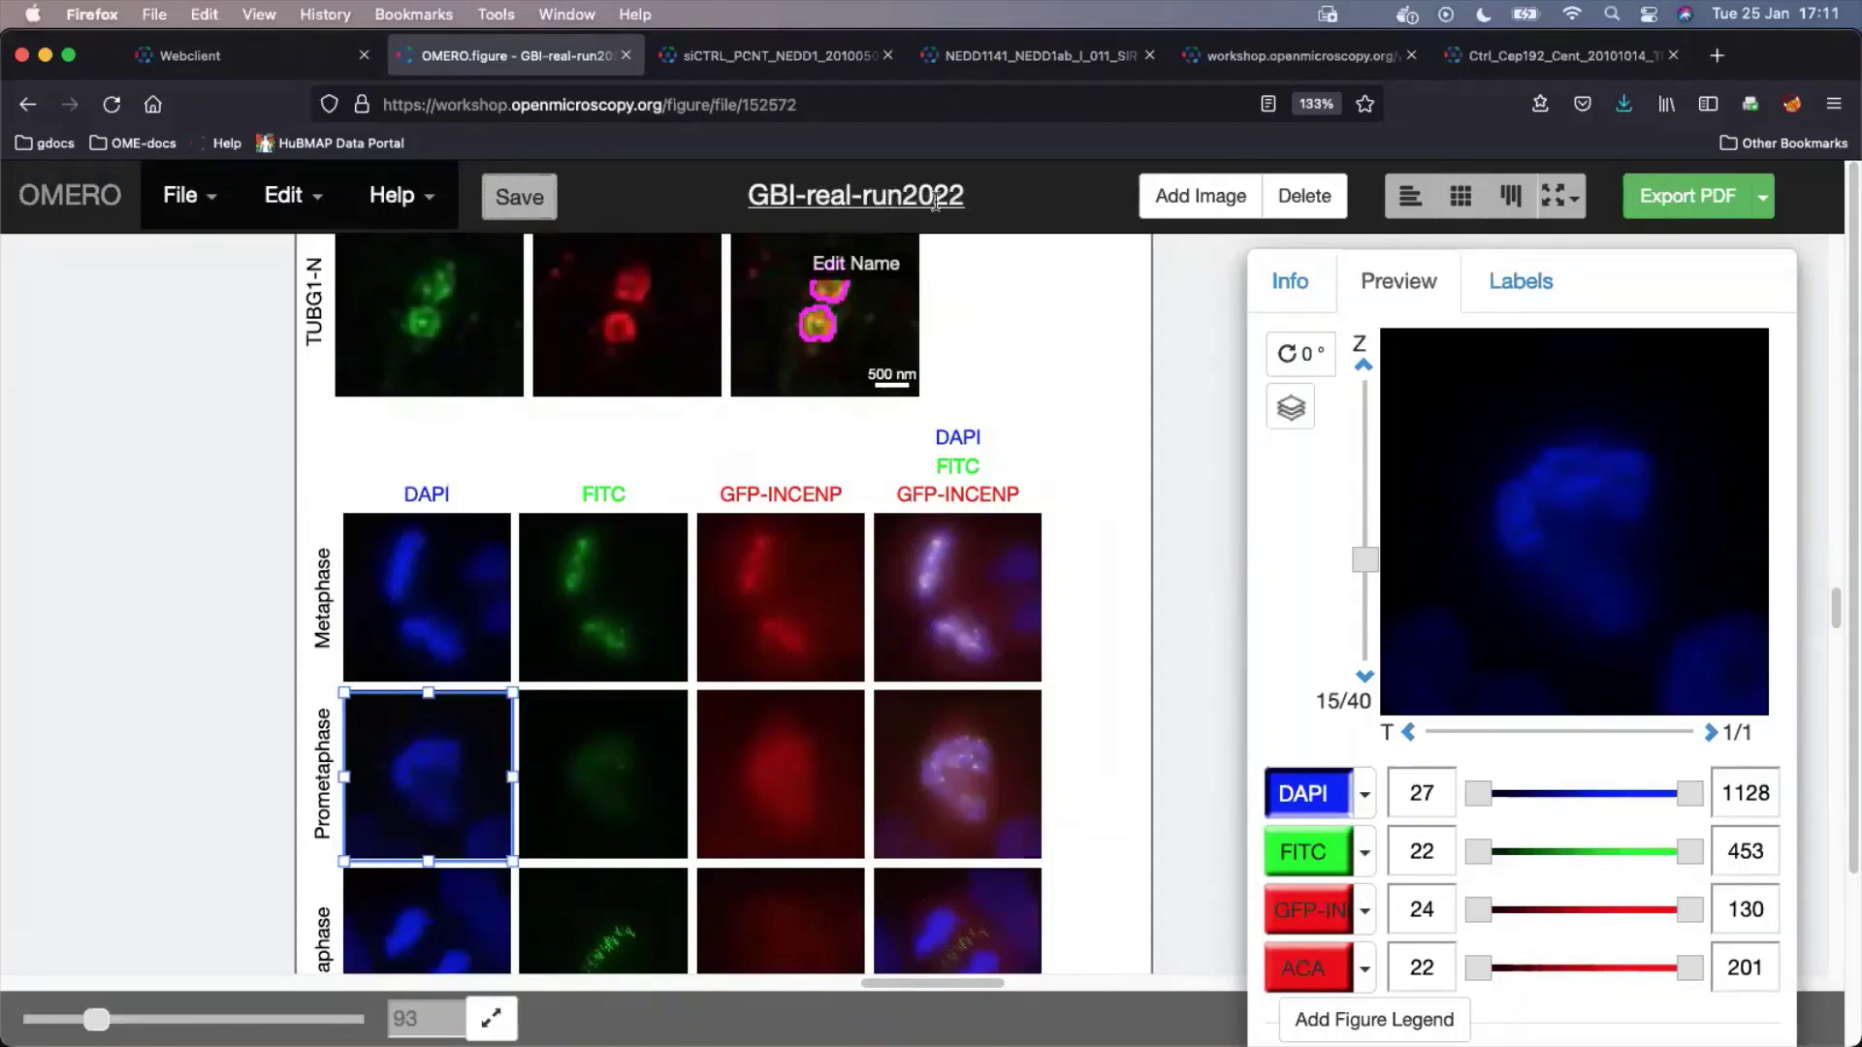
Export the figure as a PDF and save GBI-real-run2022.pdf to the computer
left_click(1728, 200)
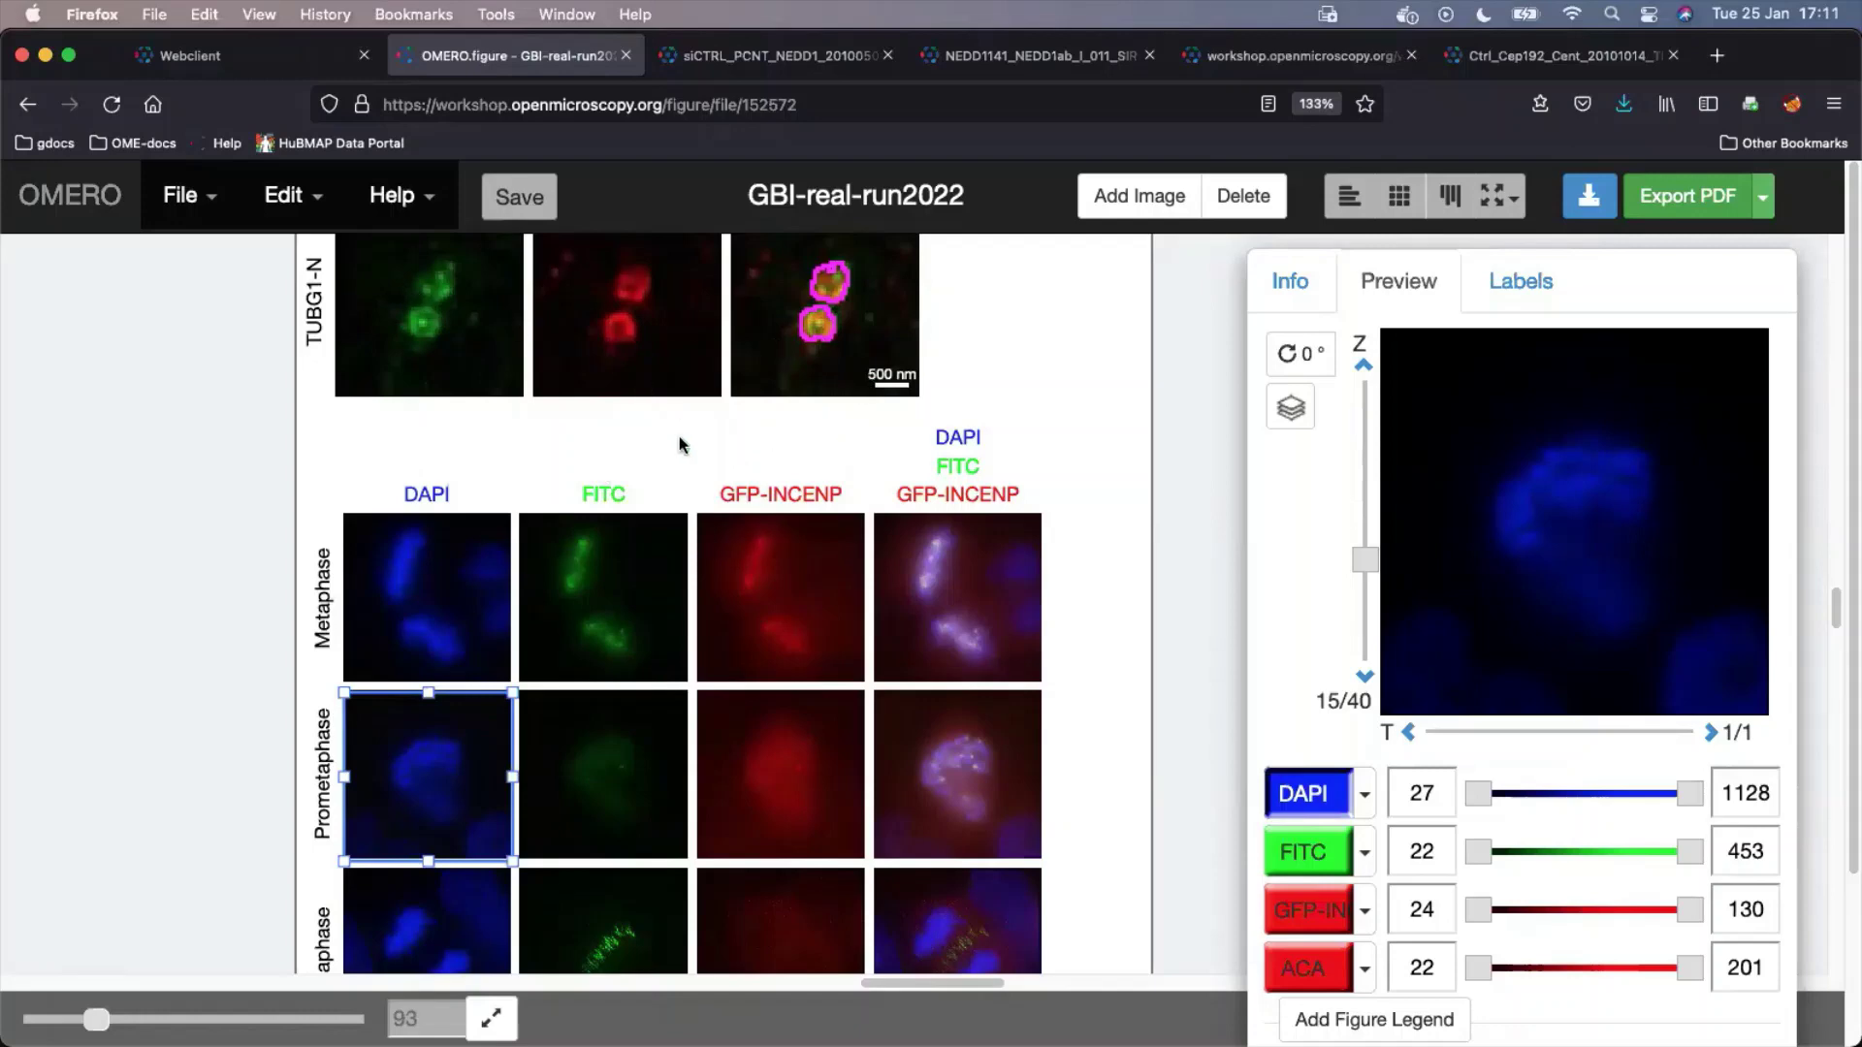
left_click(1587, 198)
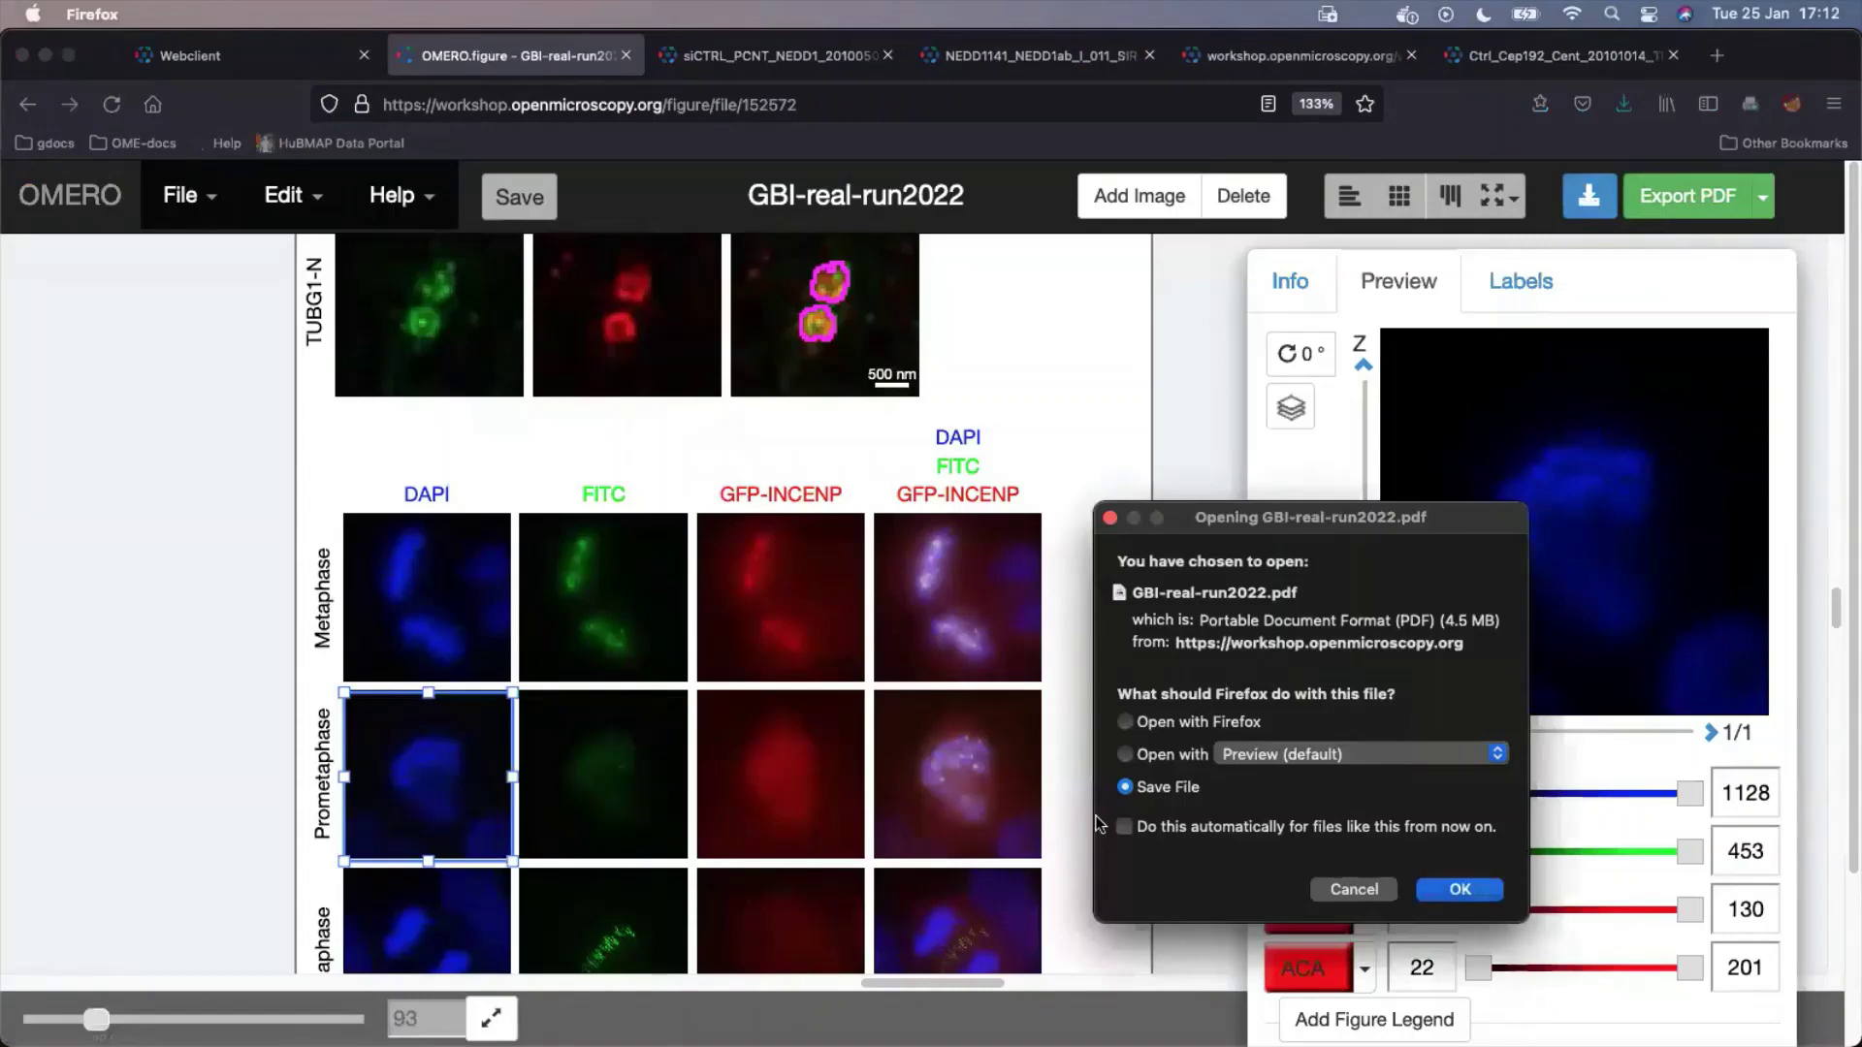
left_click(1460, 892)
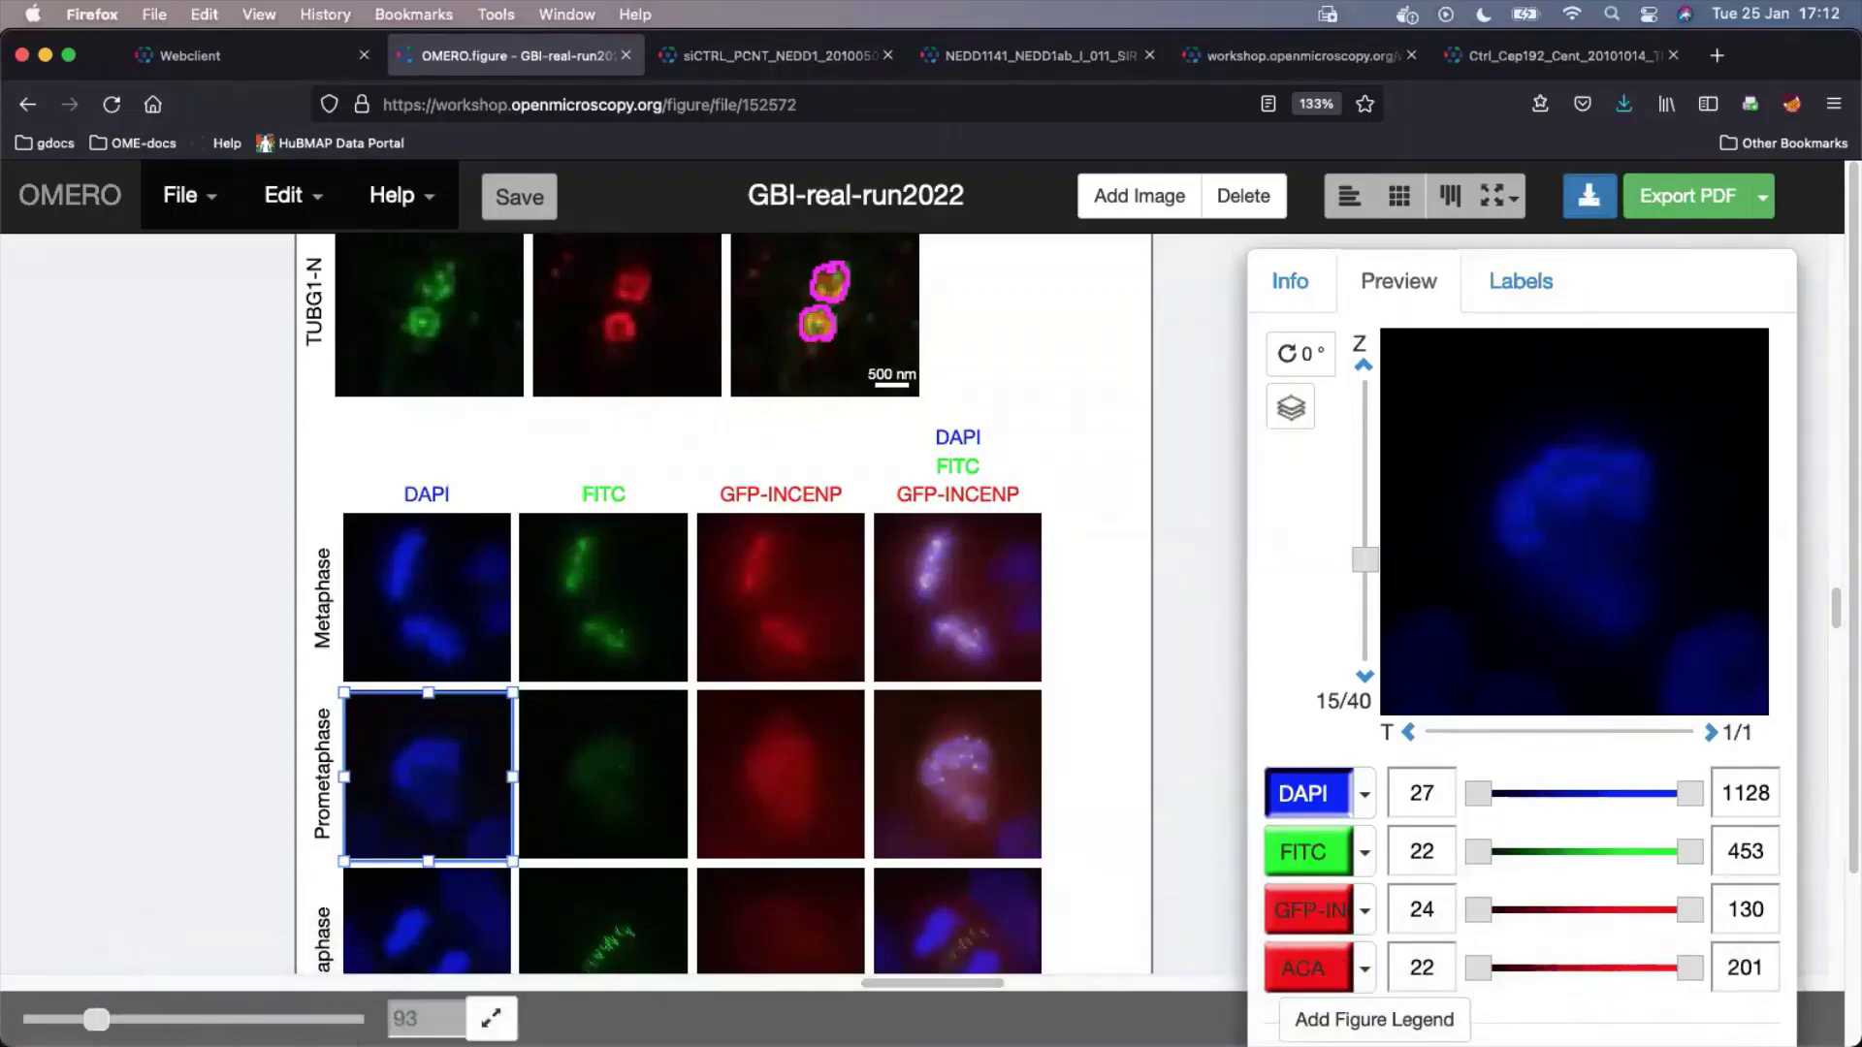
Open the downloaded PDF in Preview, look through both pages and follow the link to the online figure
left_click(1591, 987)
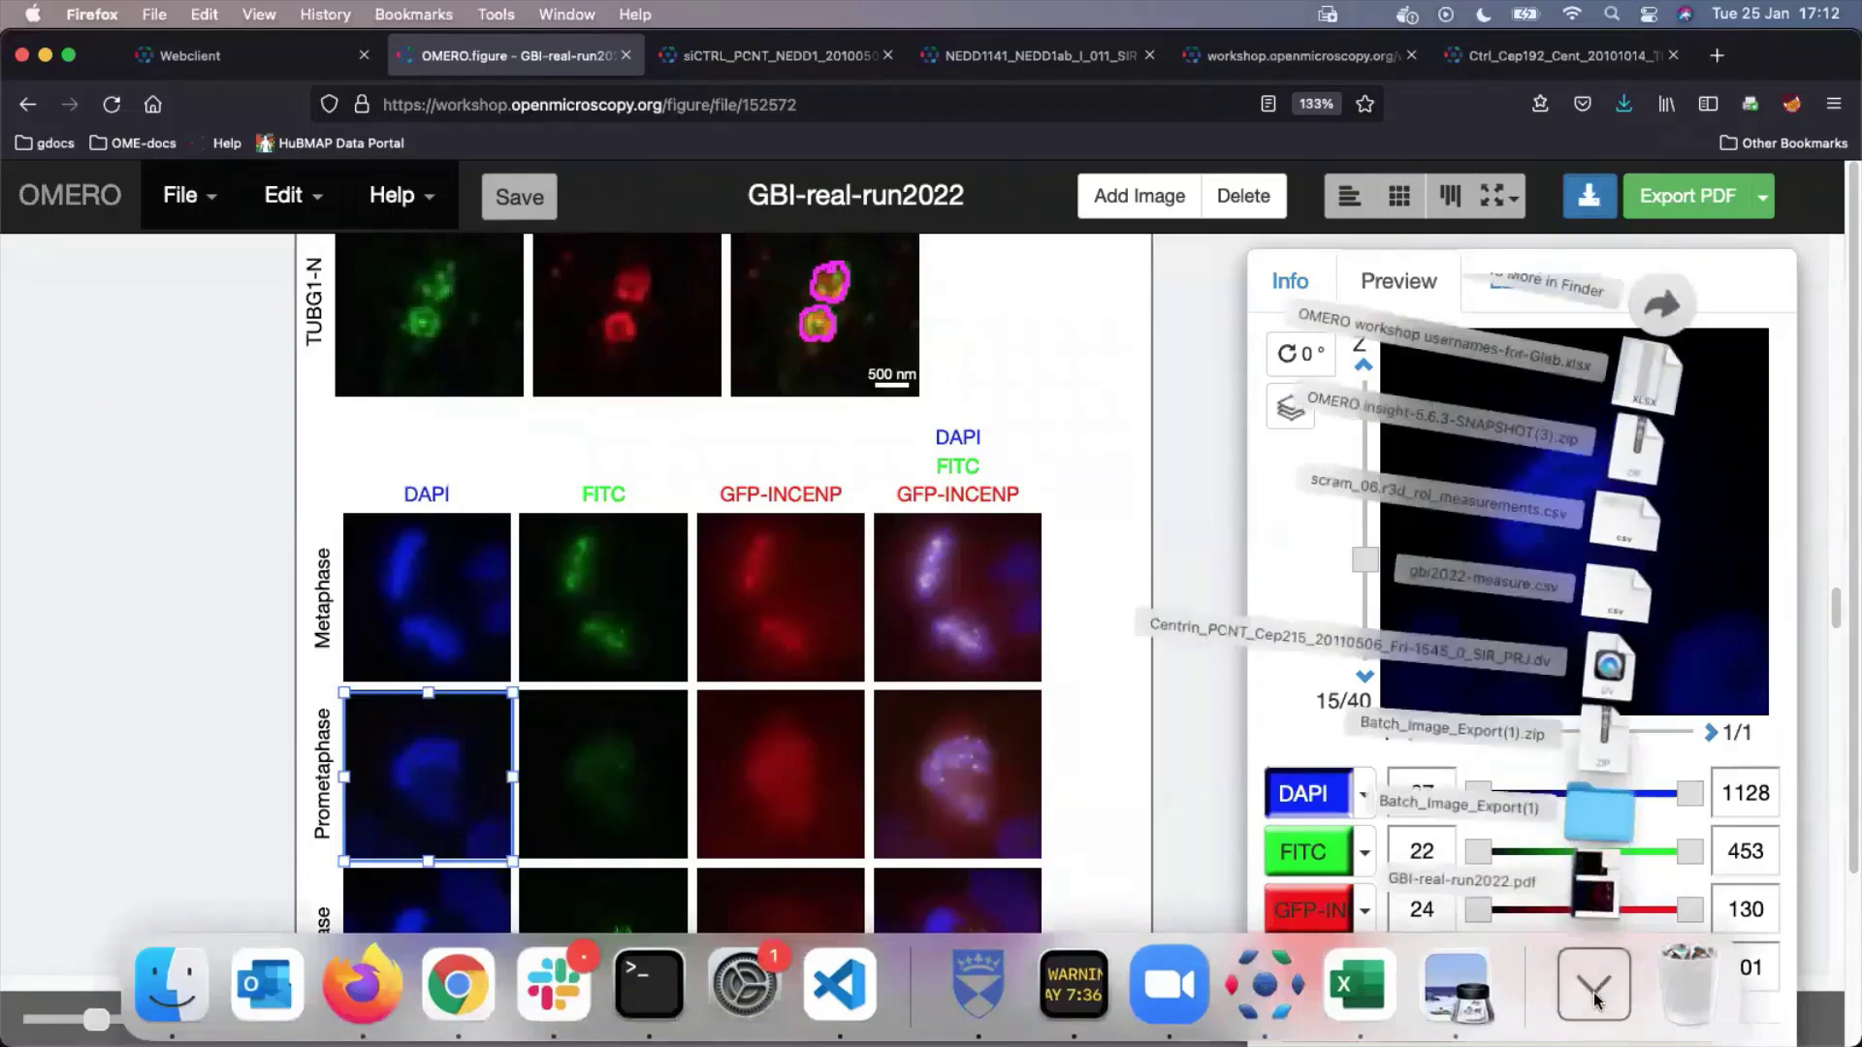
left_click(1595, 888)
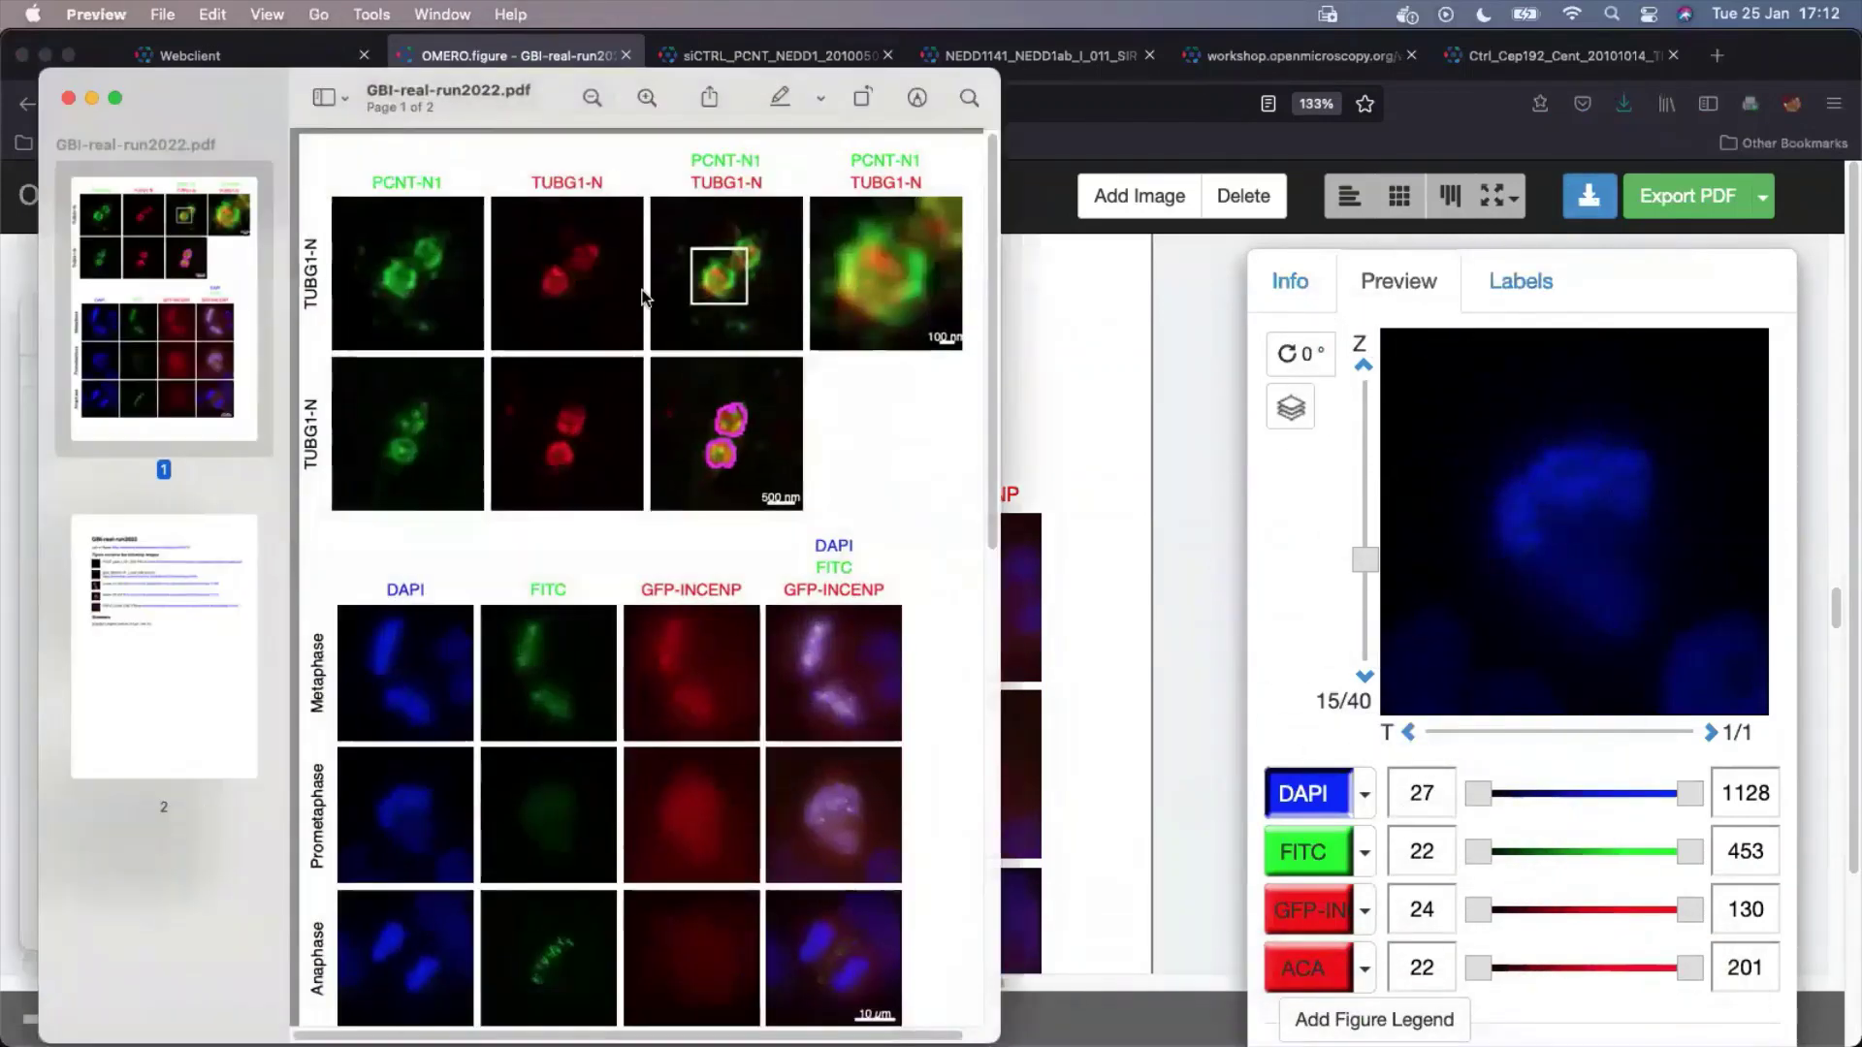
left_click_drag(551, 89, 991, 93)
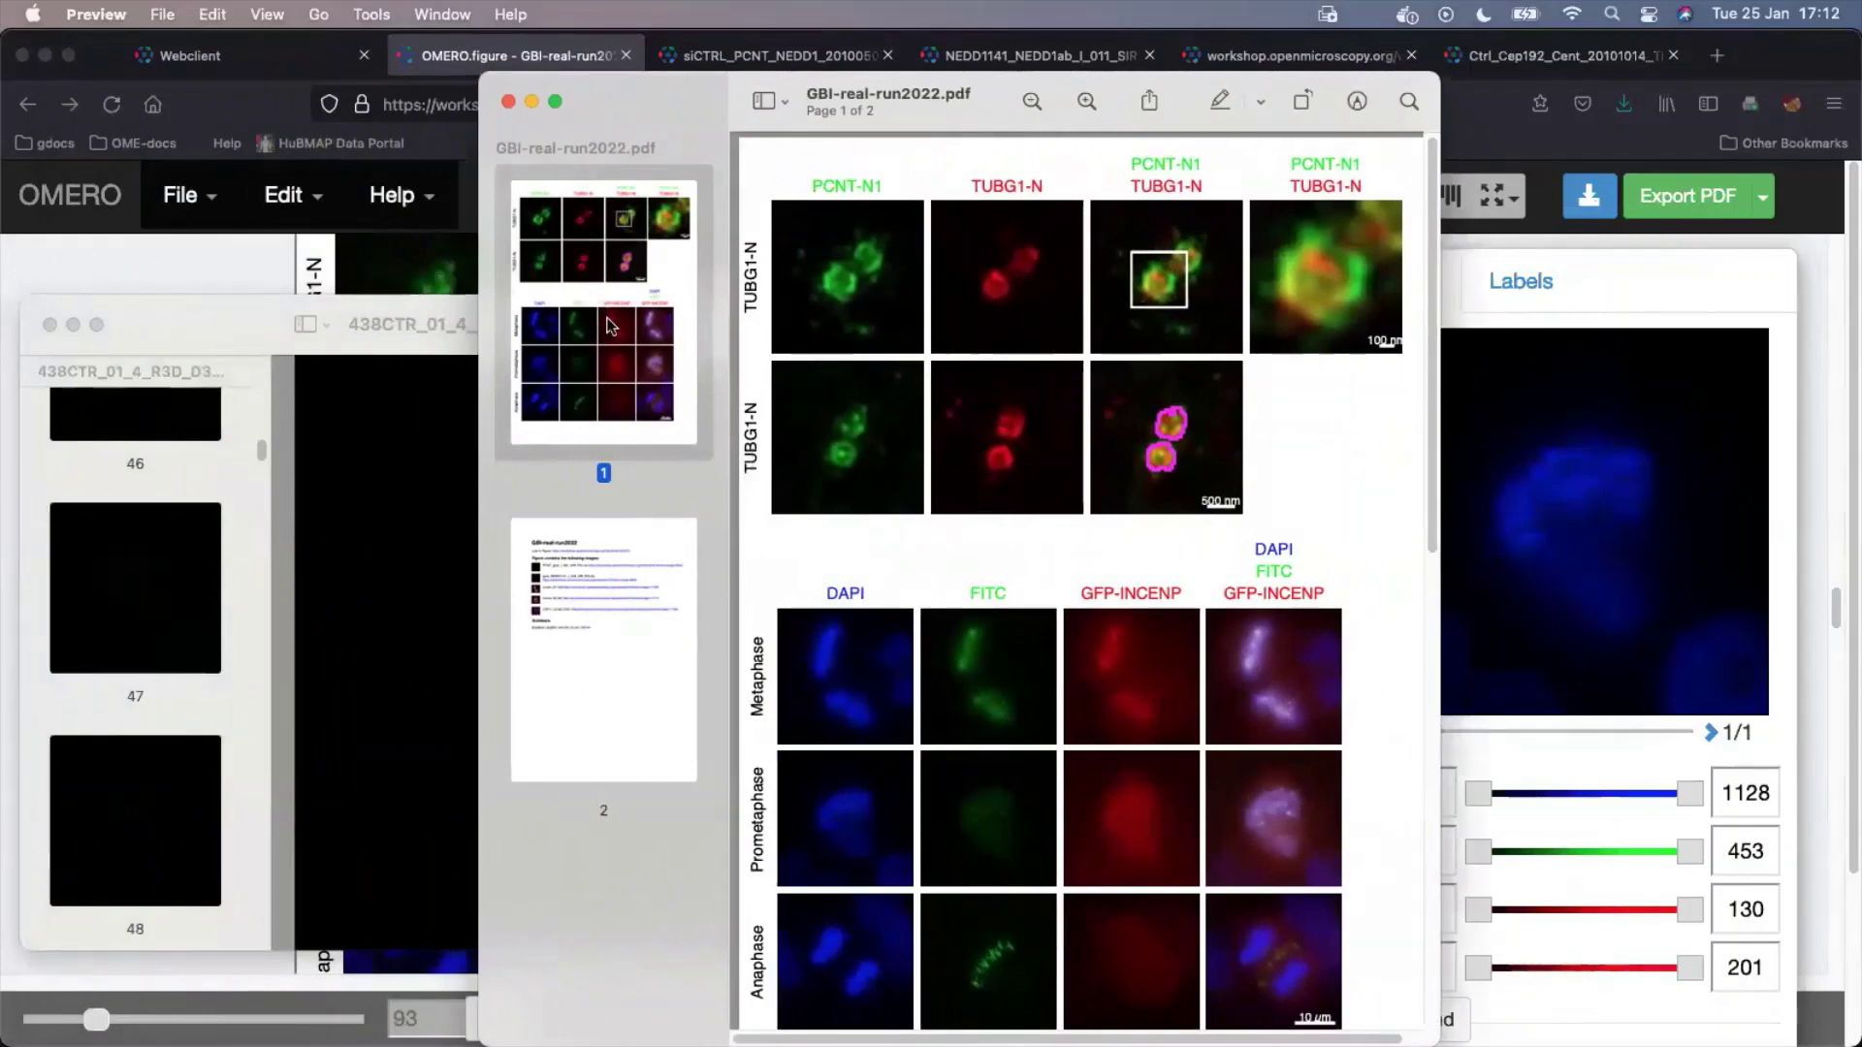
scroll(1050, 326, "down", 5)
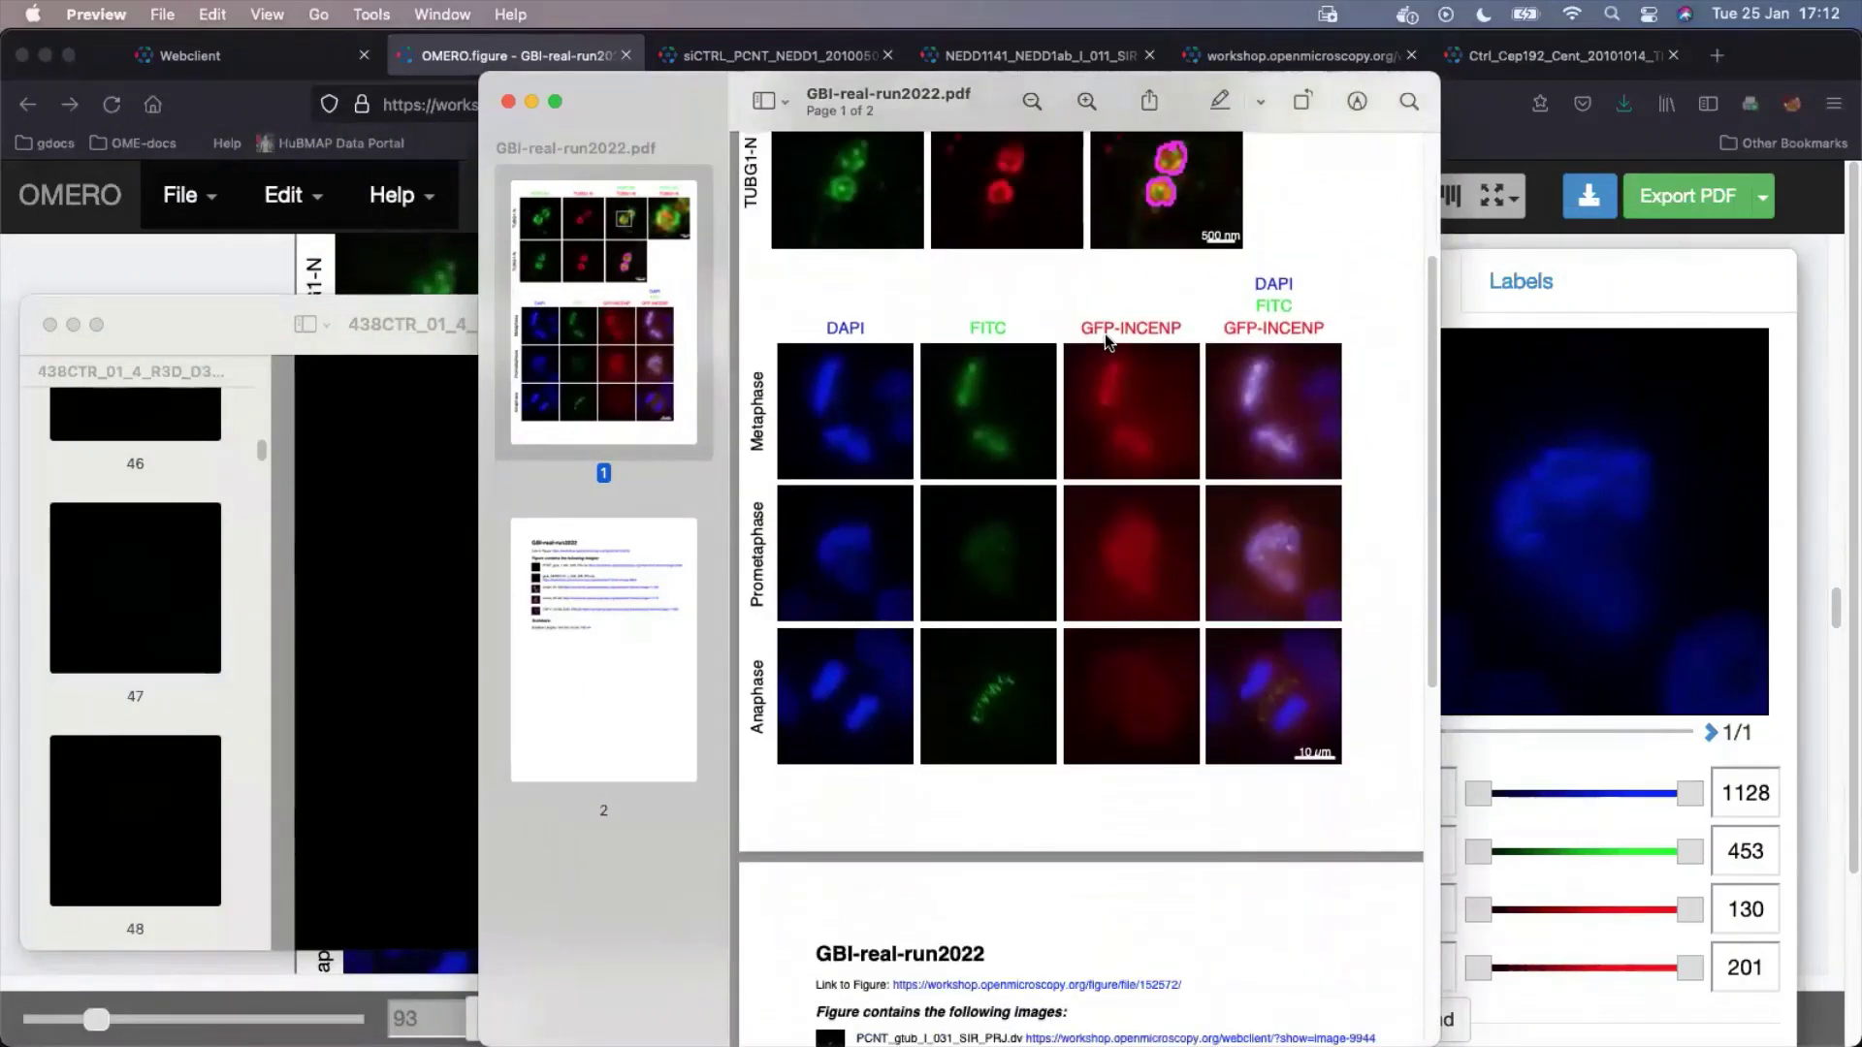
scroll(1104, 336, "down", 6)
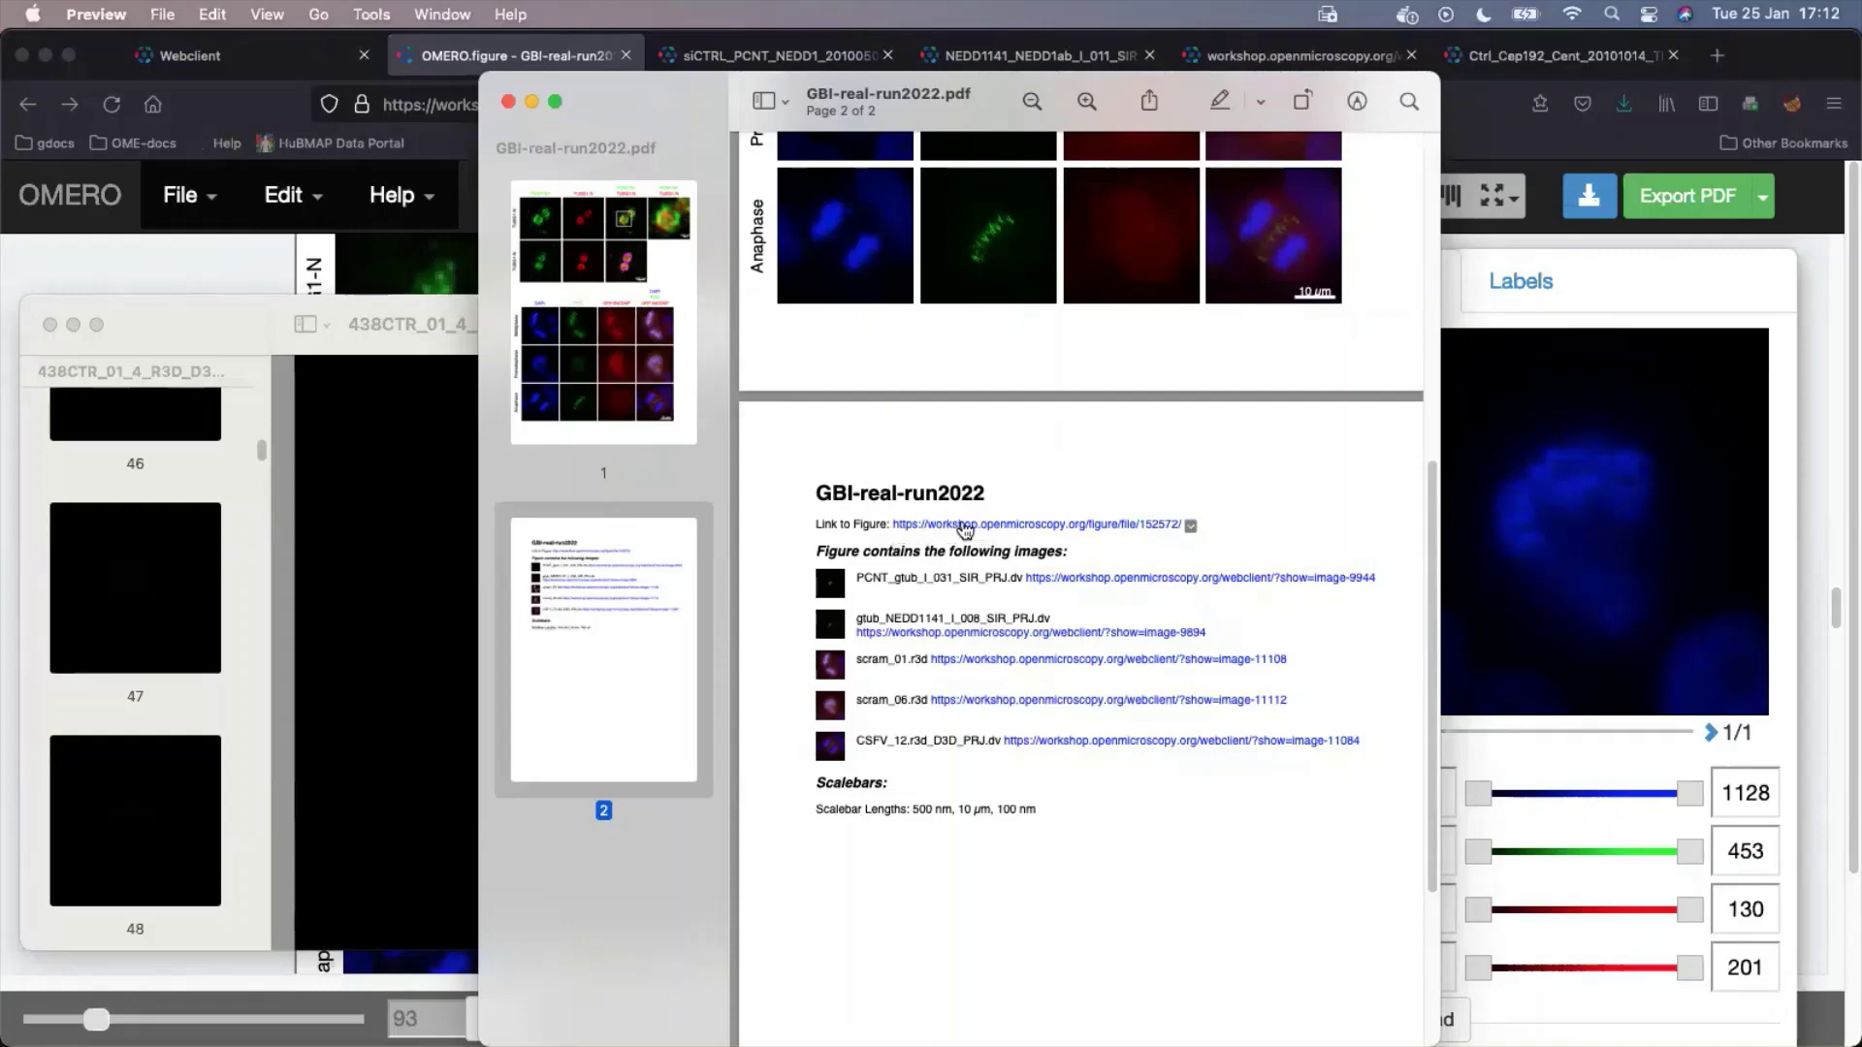
left_click(1030, 529)
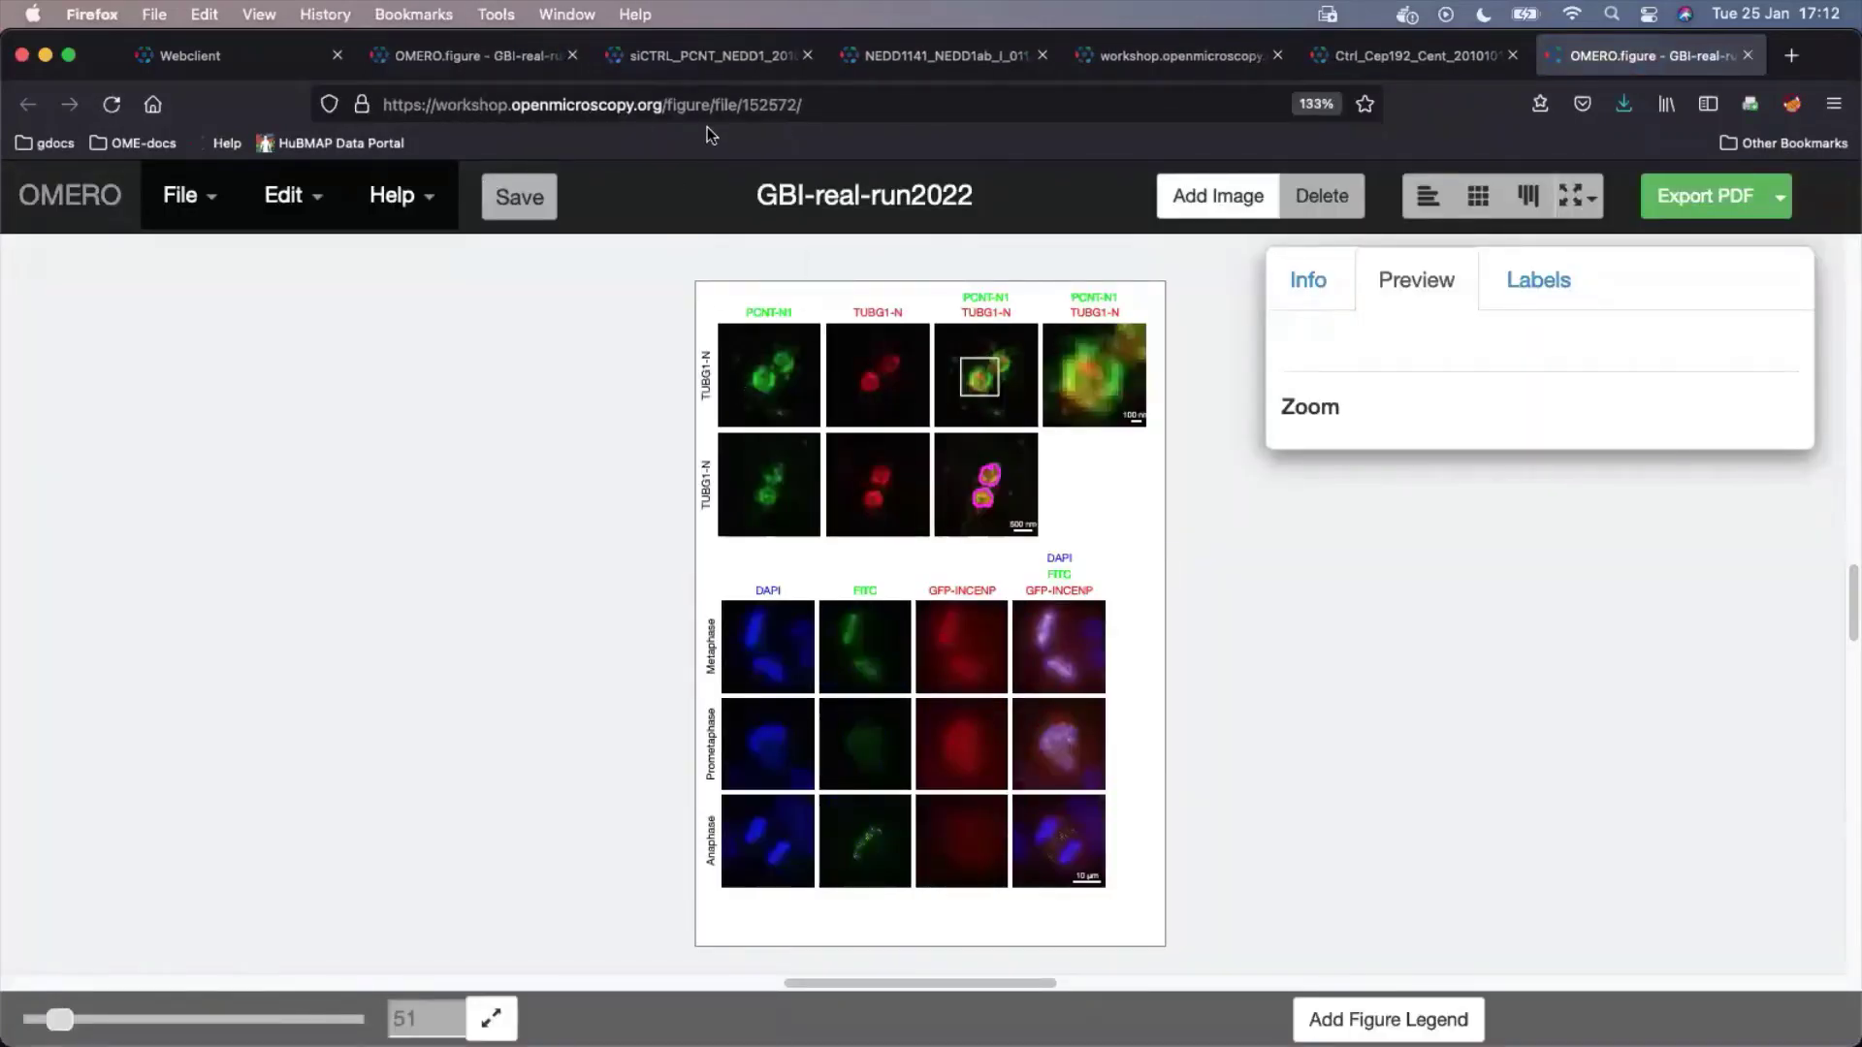
Copy the figure's web address and open it in a new browser tab
left_click(669, 109)
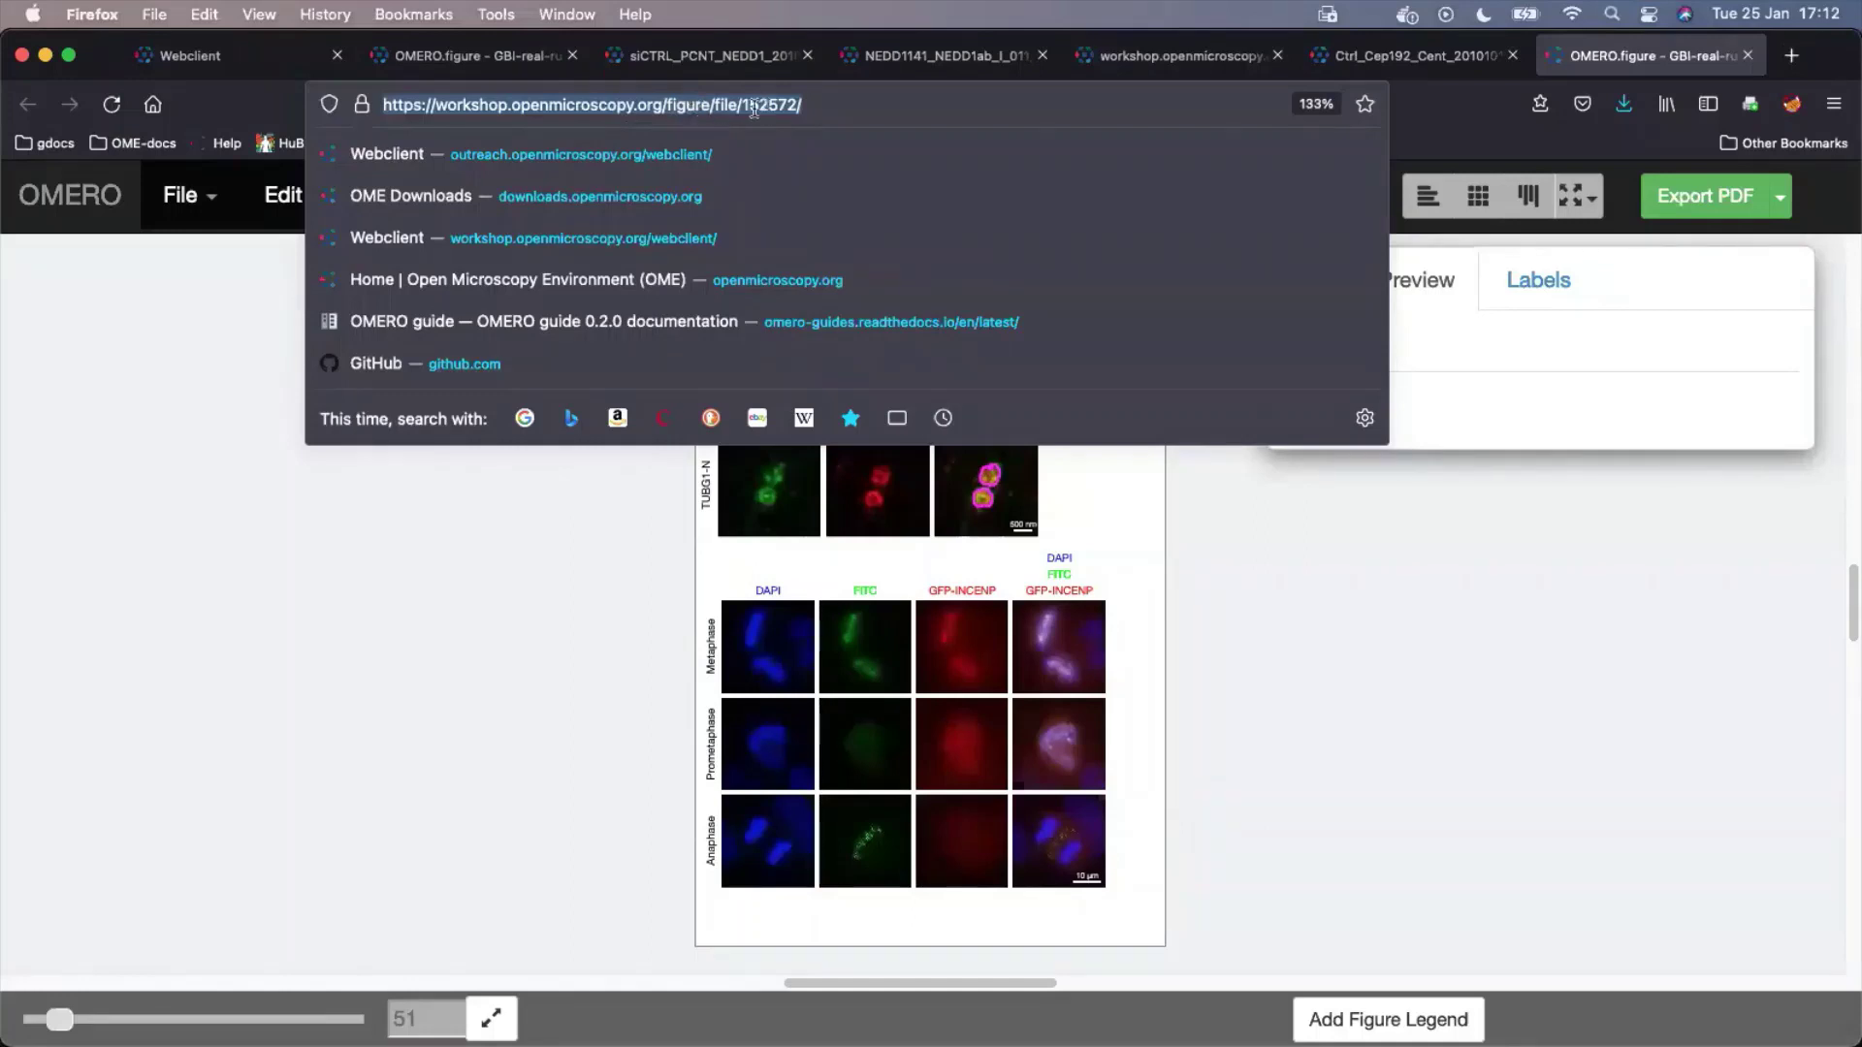
right_click(657, 103)
left_click(683, 203)
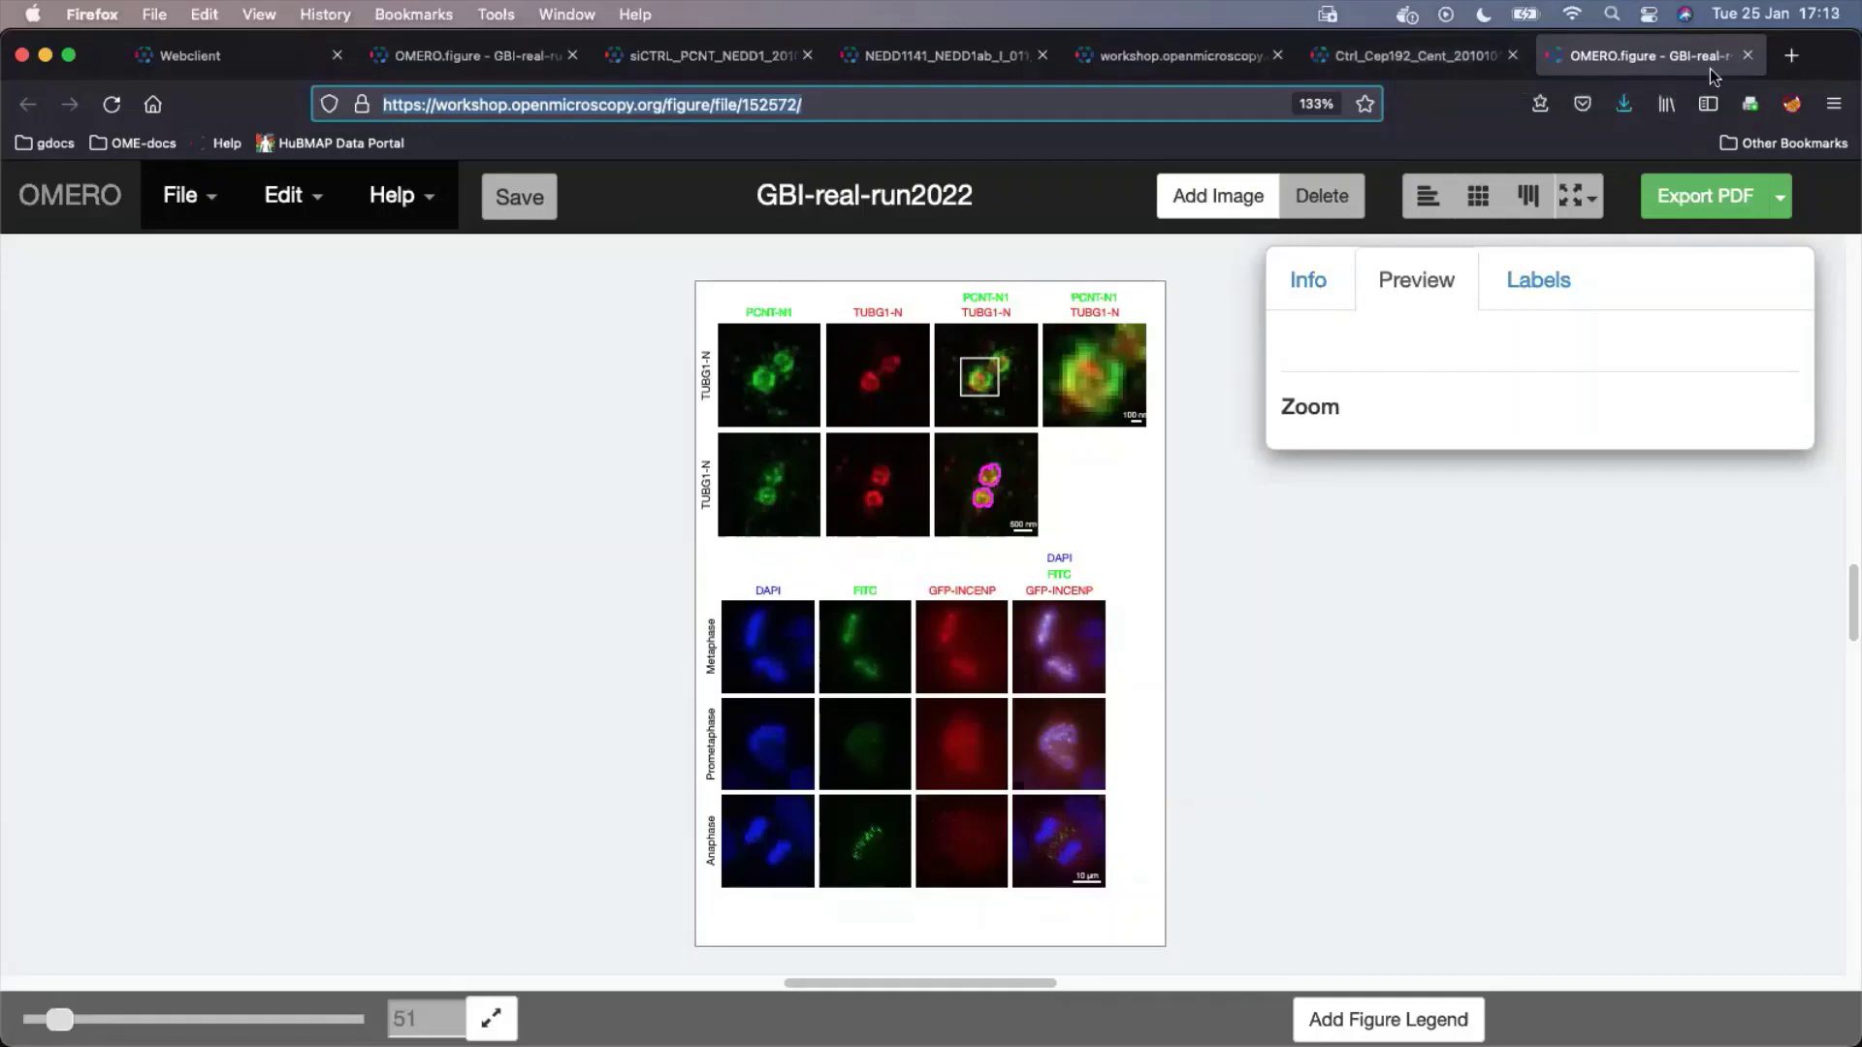
left_click(1796, 56)
left_click(1138, 101)
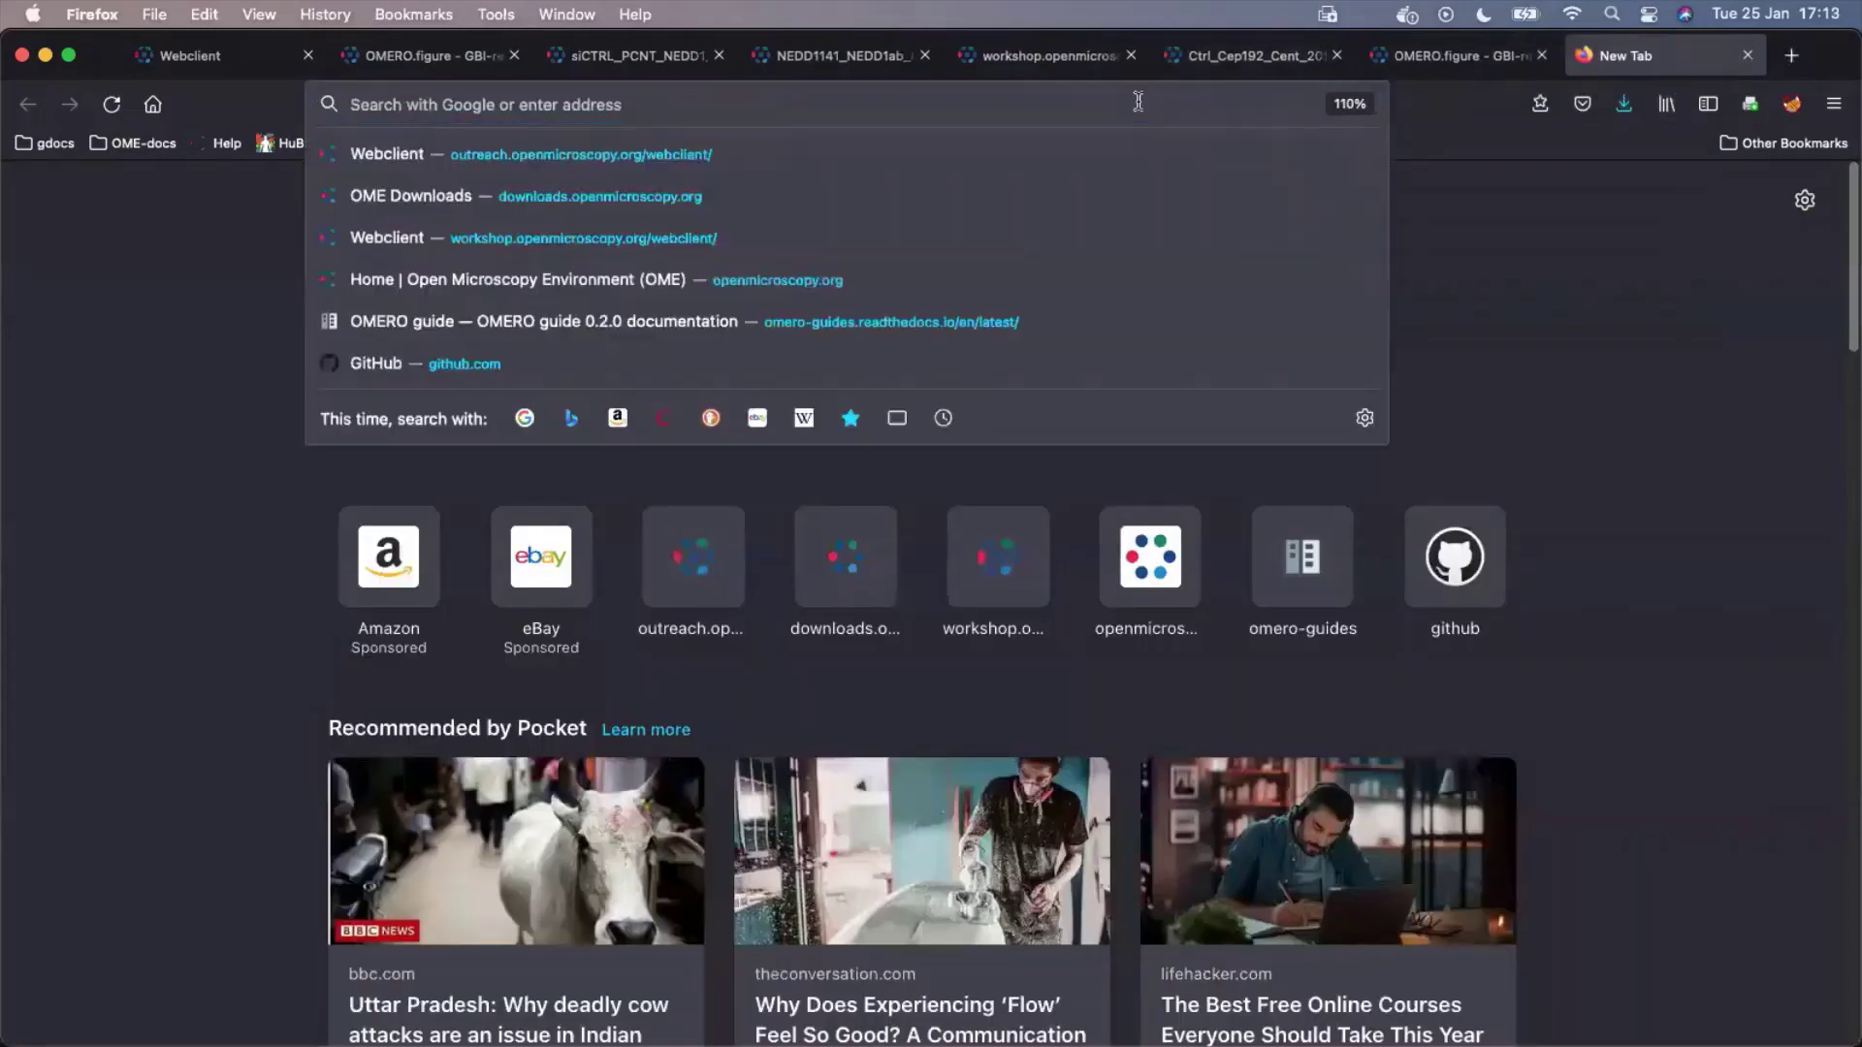
key("super+v")
key("Return")
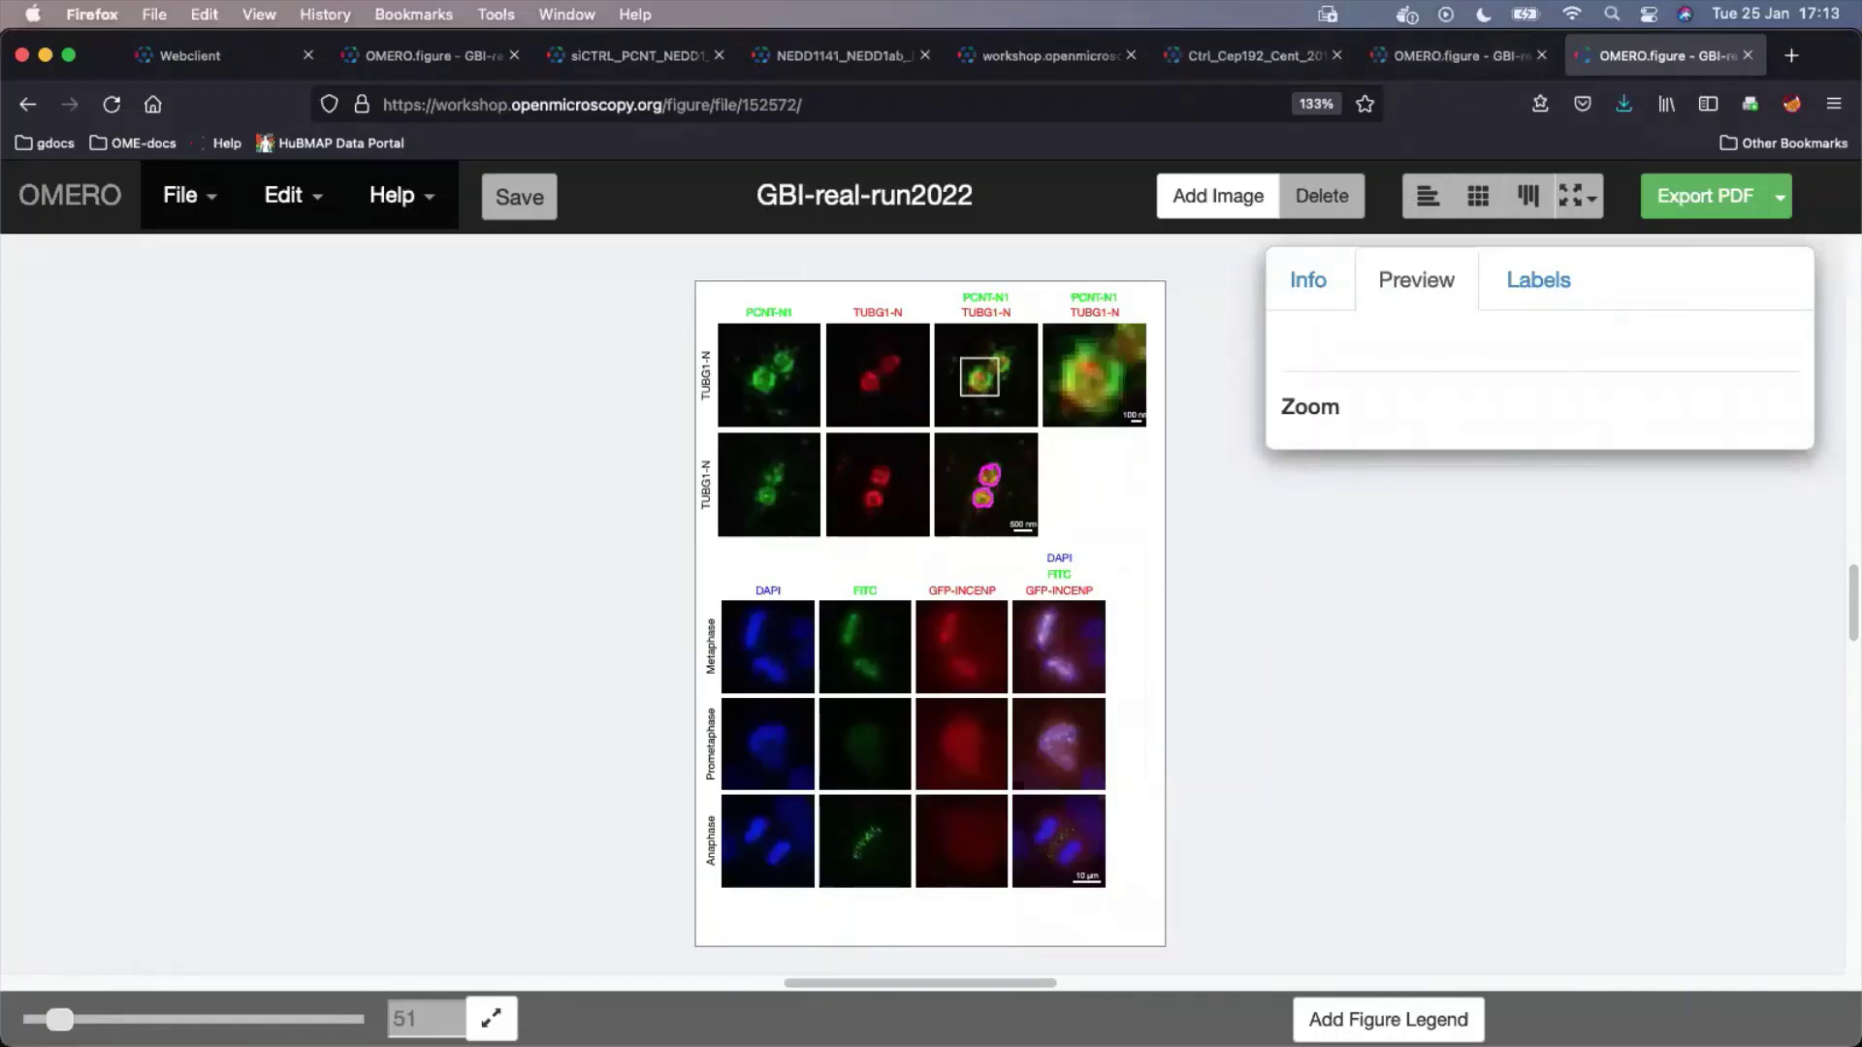
Return to the PDF in Preview and open the webclient link for image gtub_NEDD1141_I_008_SIR_PRJ.dv
mouse_move(1169, 999)
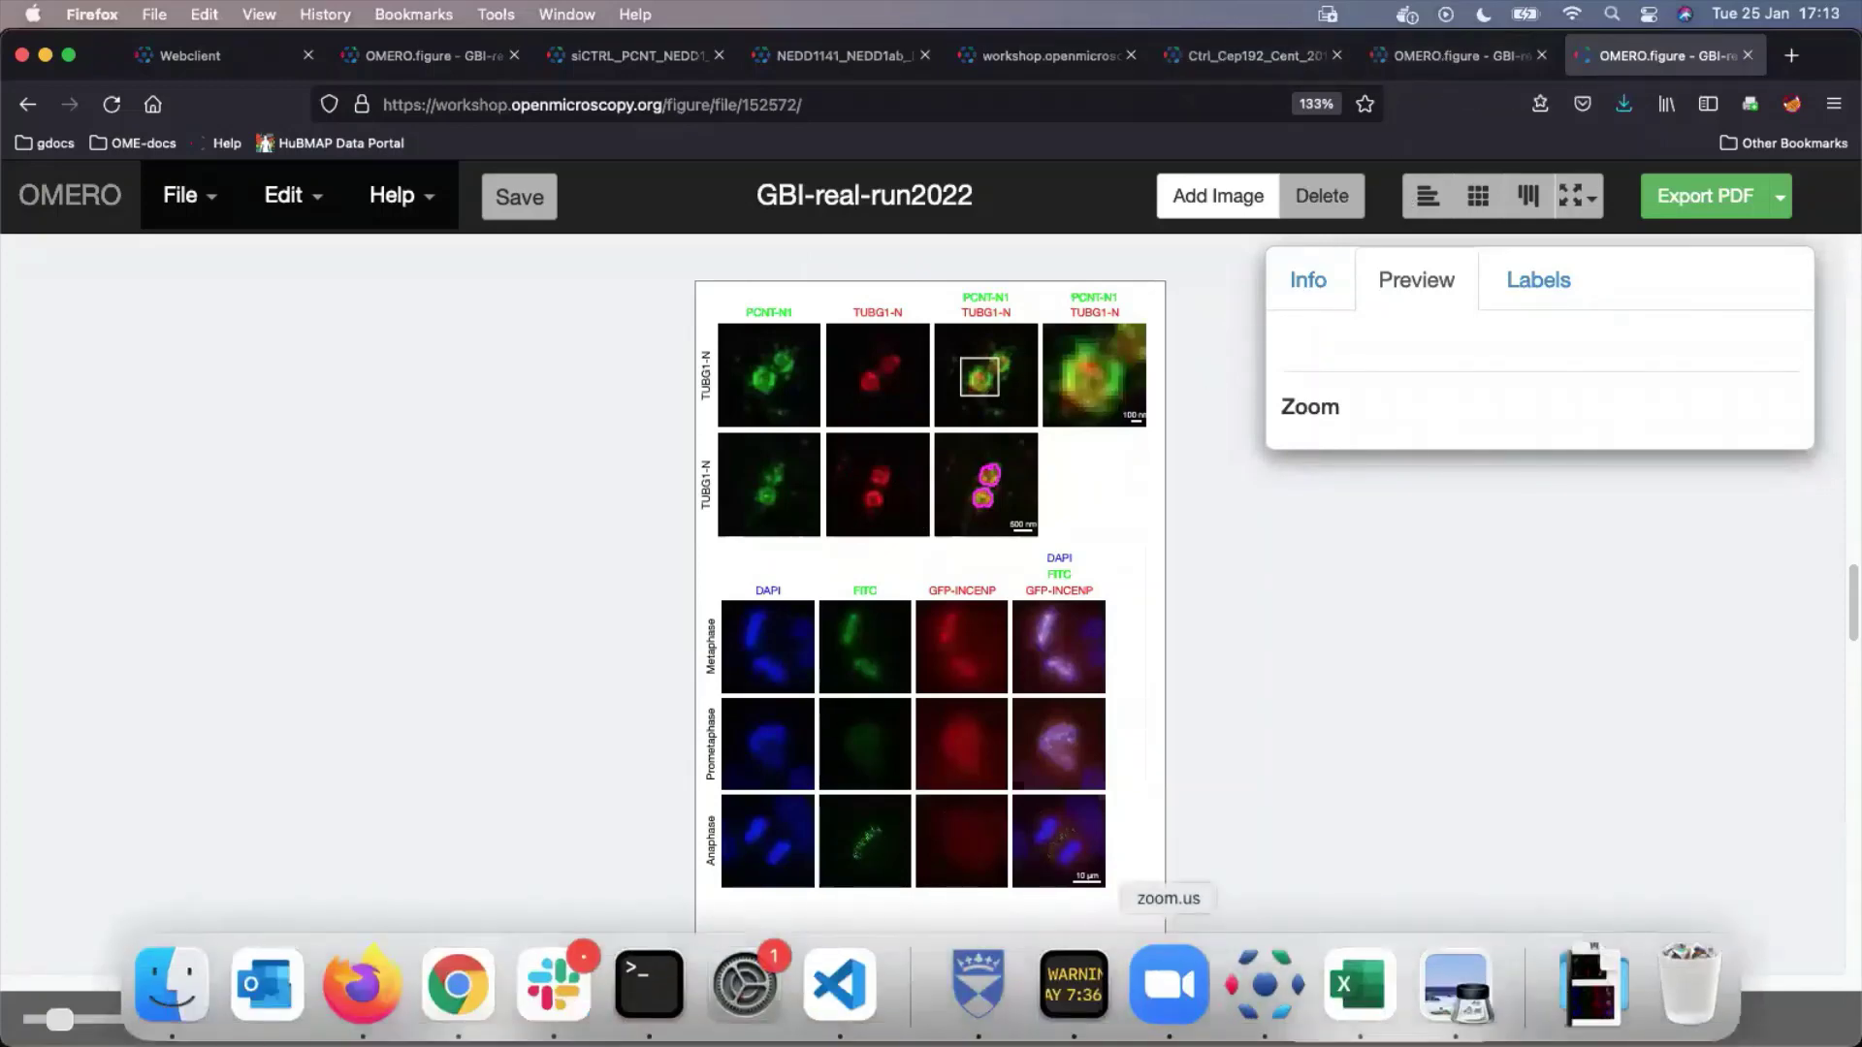
left_click(1465, 1002)
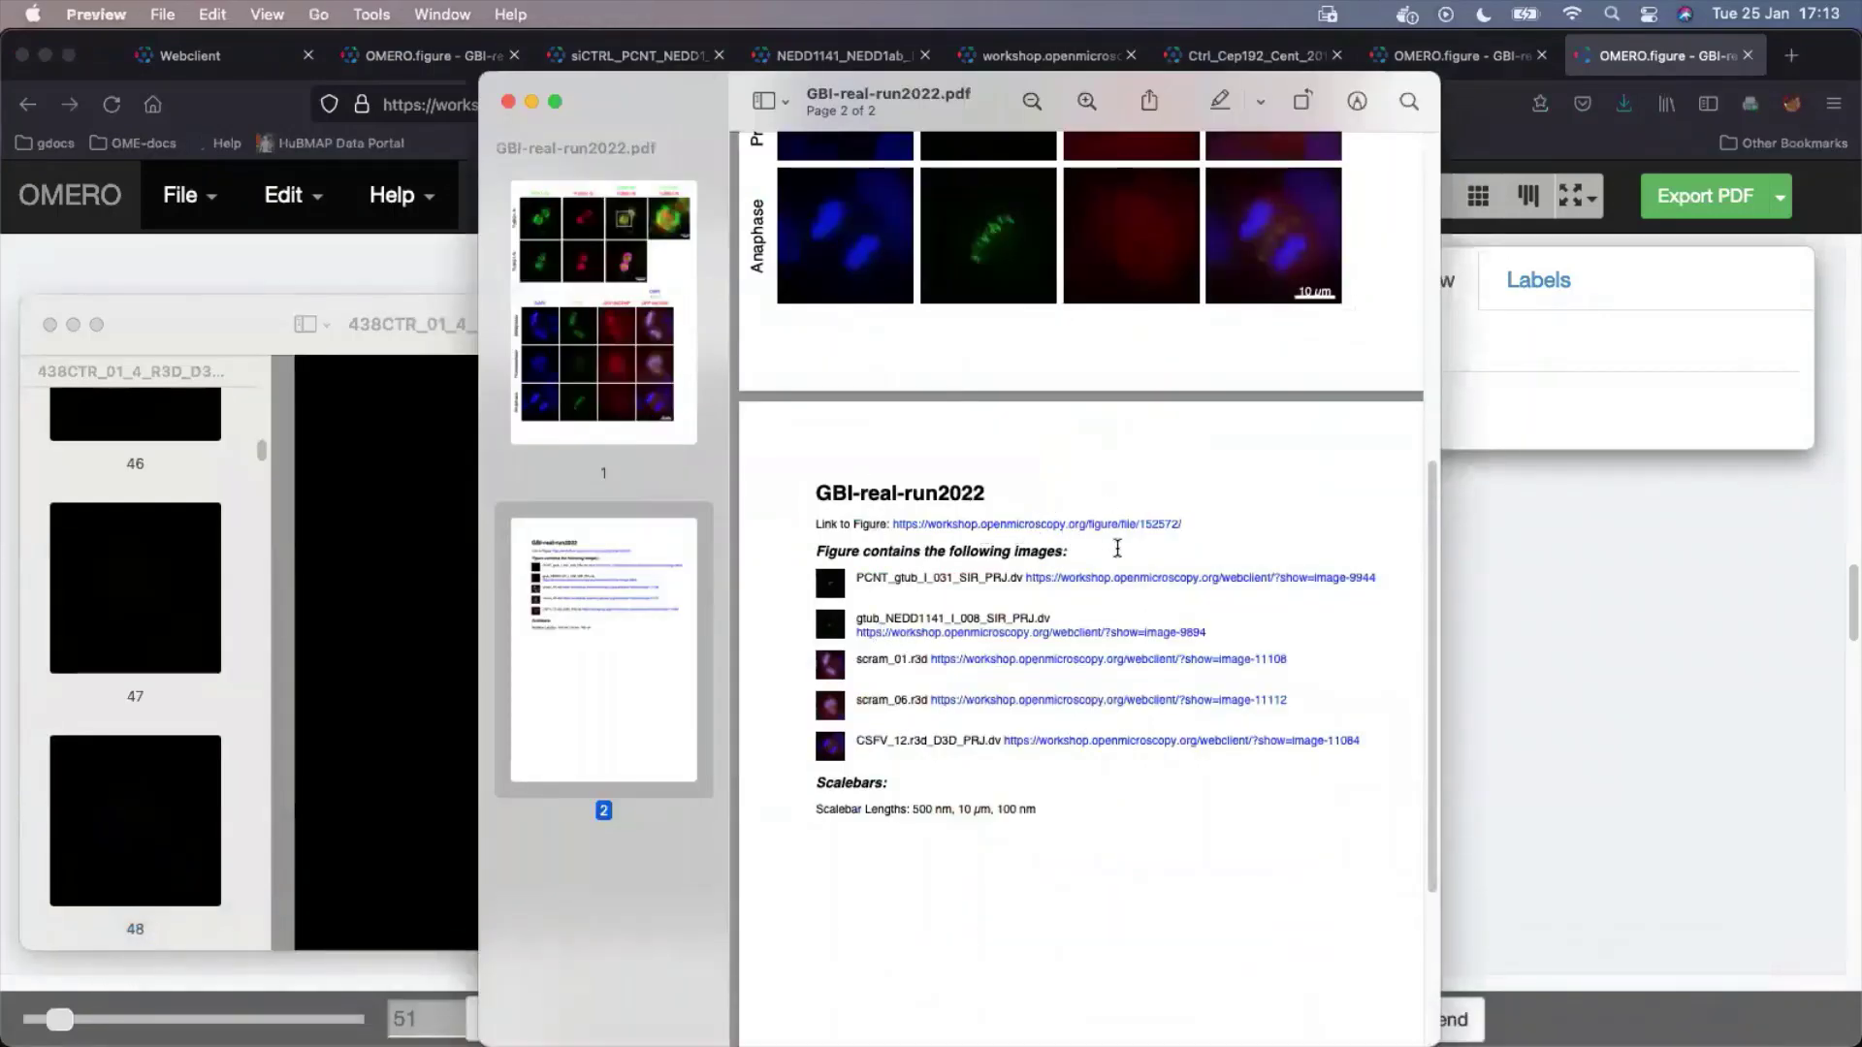
scroll(1117, 548, "down", 3)
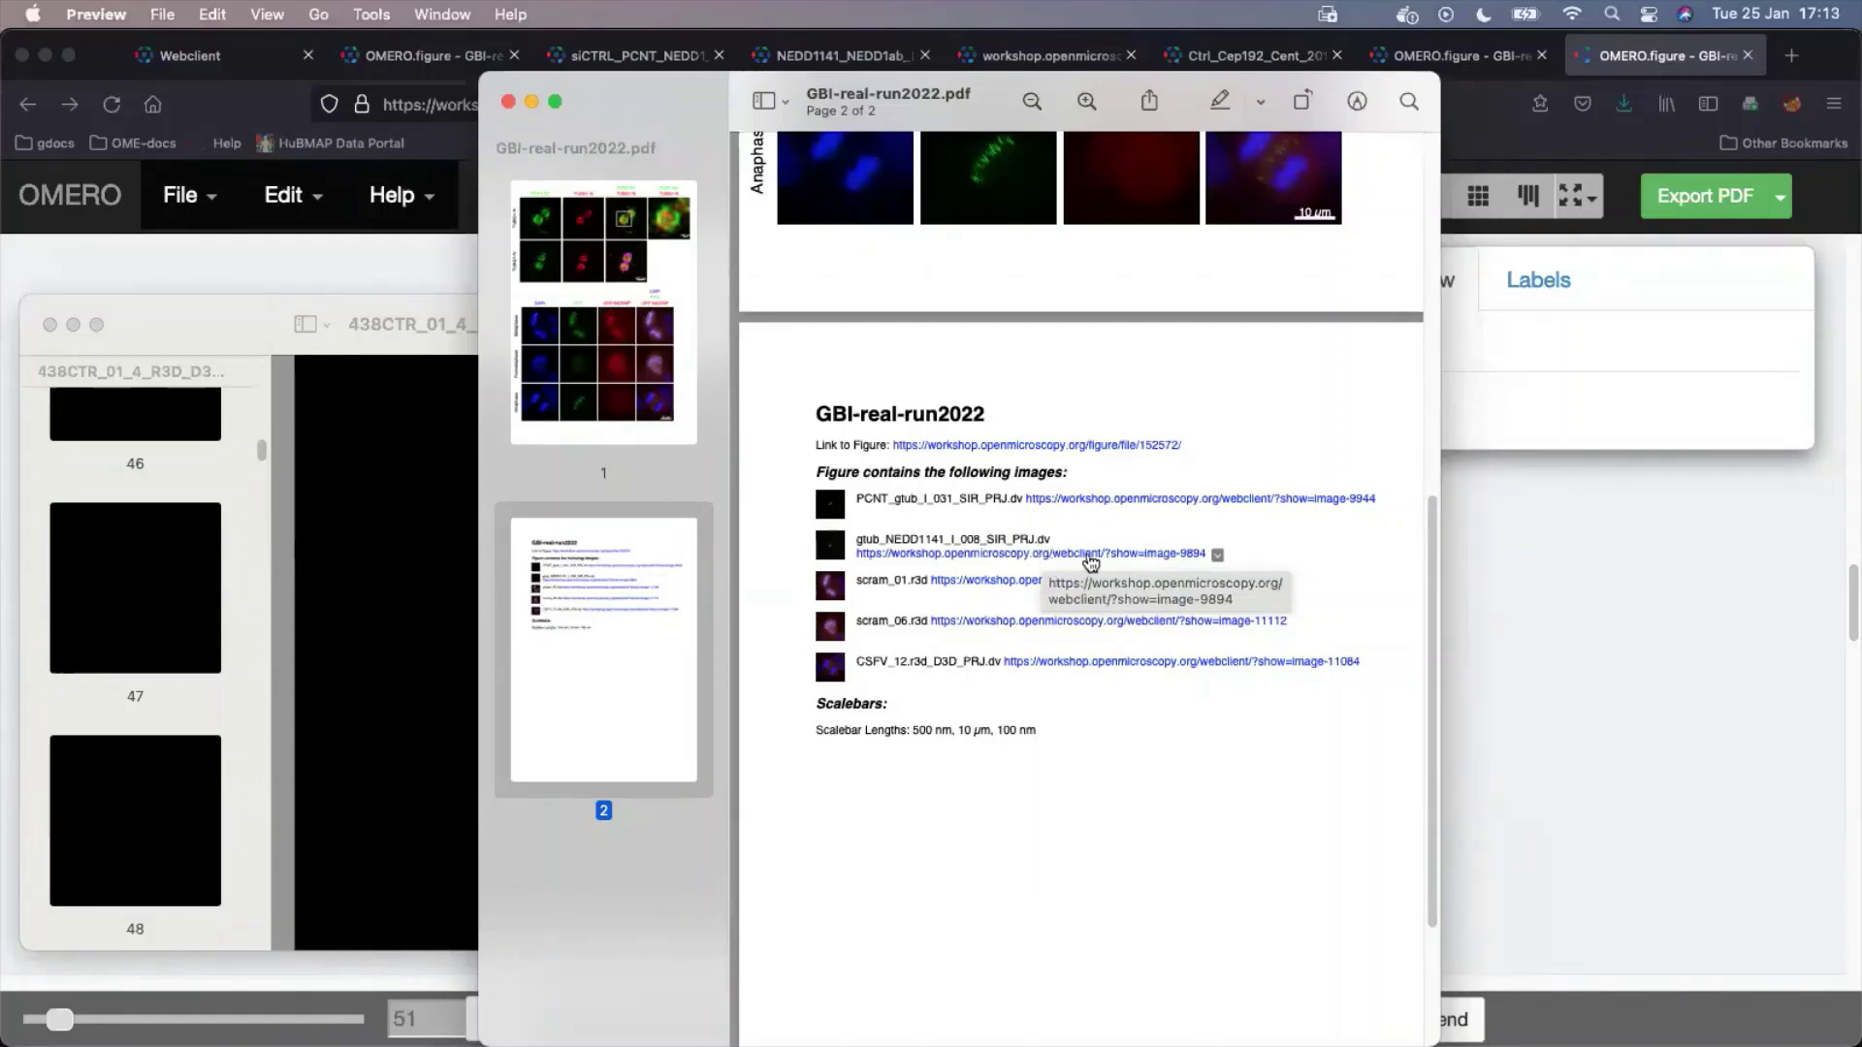
left_click(1080, 558)
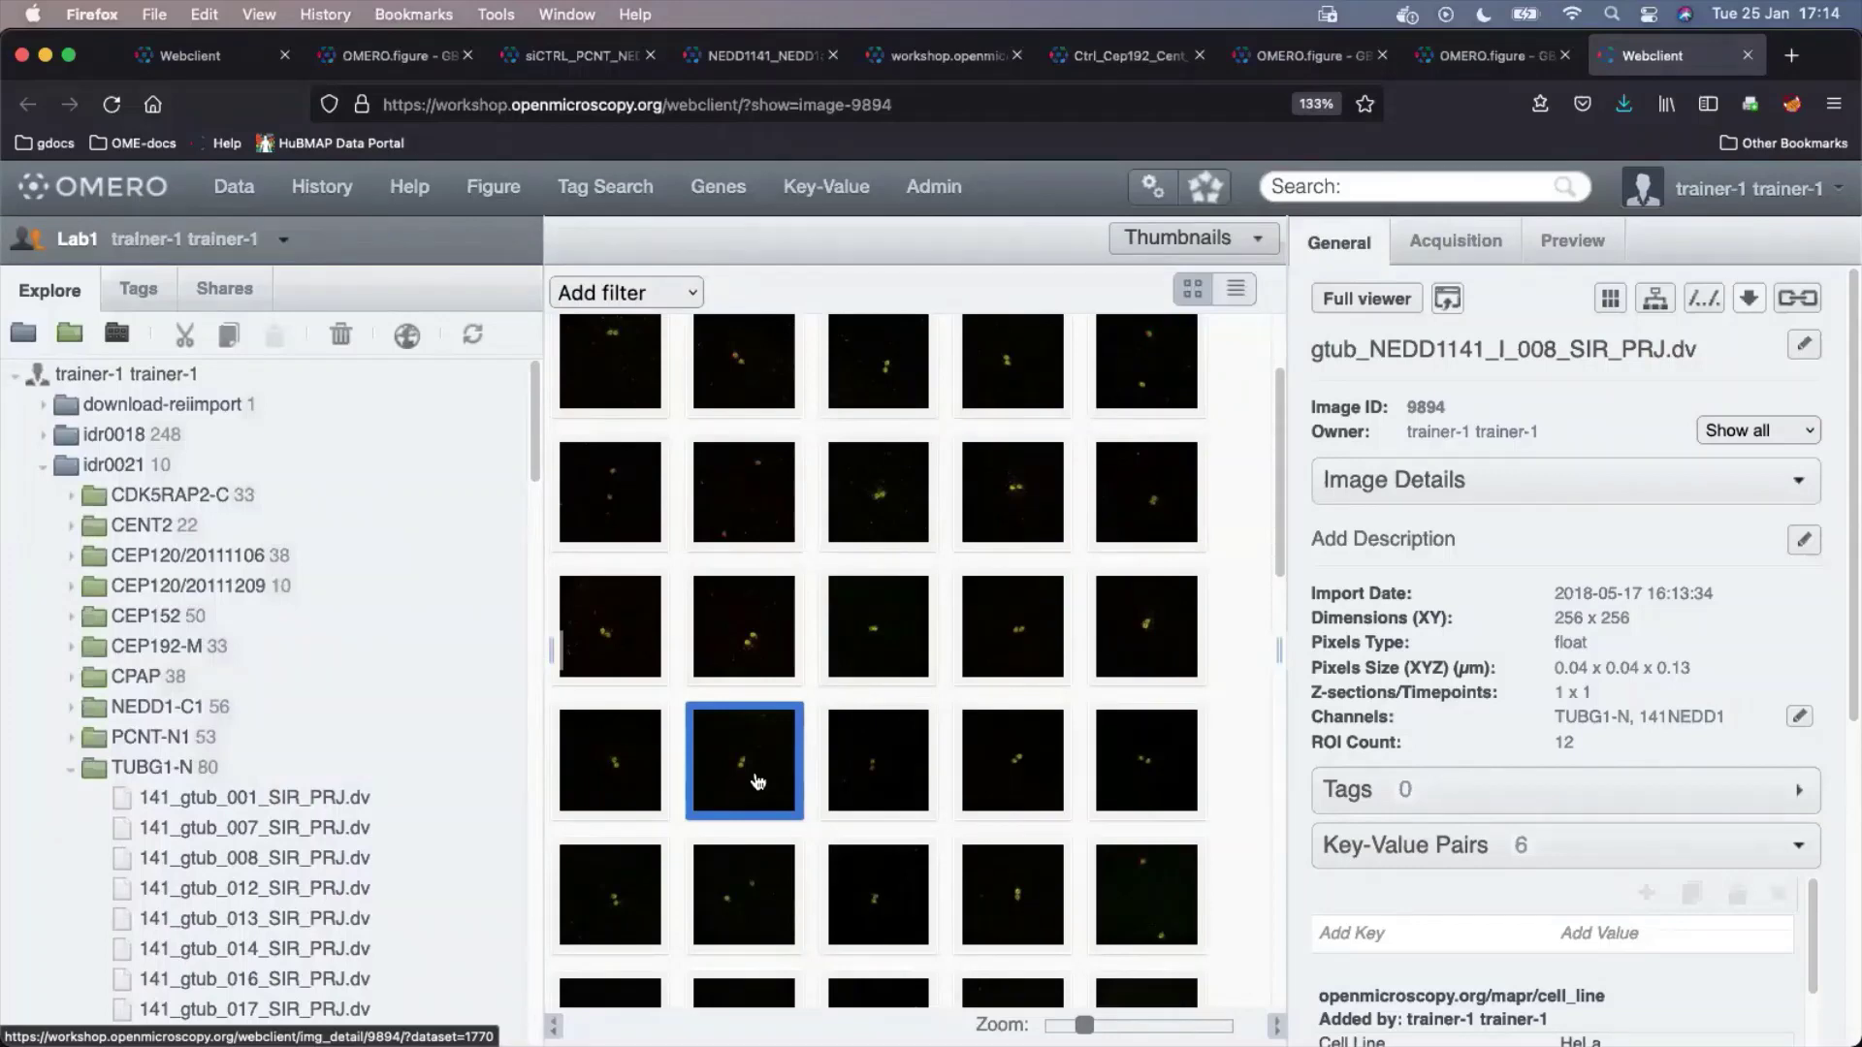
scroll(771, 742, "down", 3)
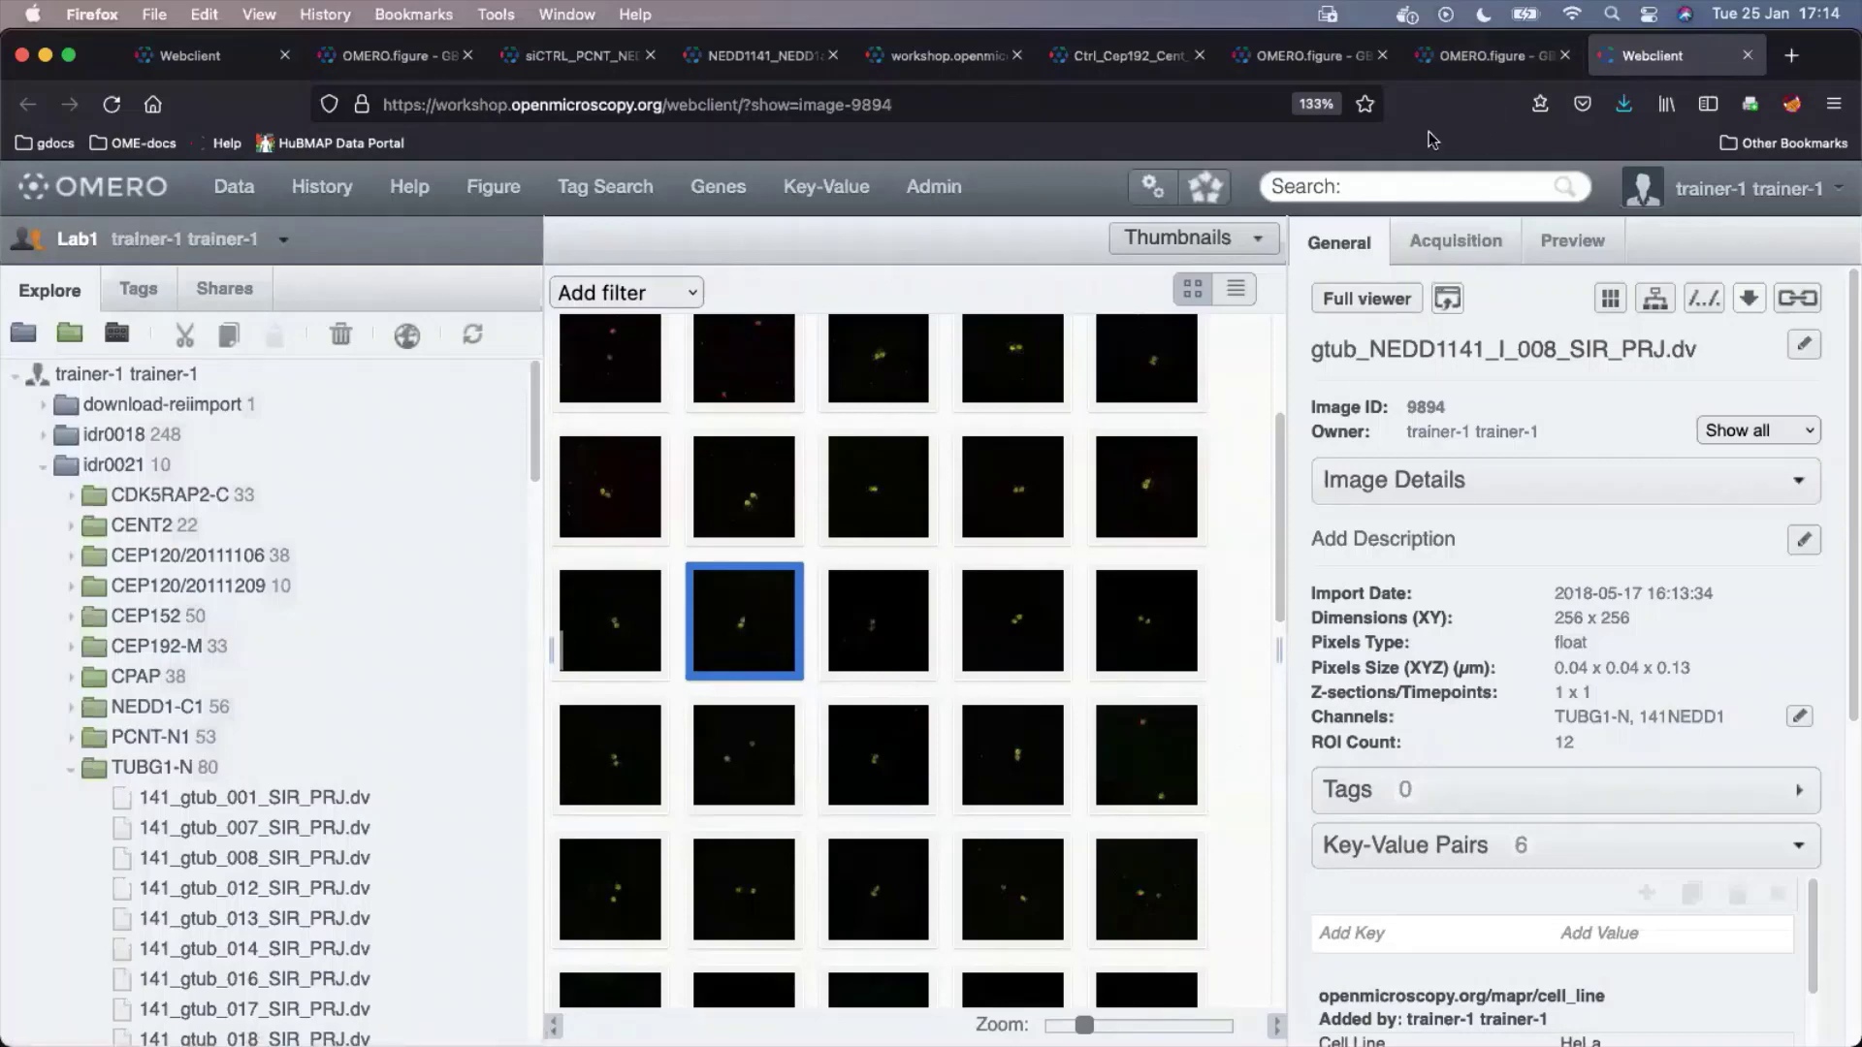
Switch back to the browser tab showing the GBI-real-run2022 figure
left_click(1489, 55)
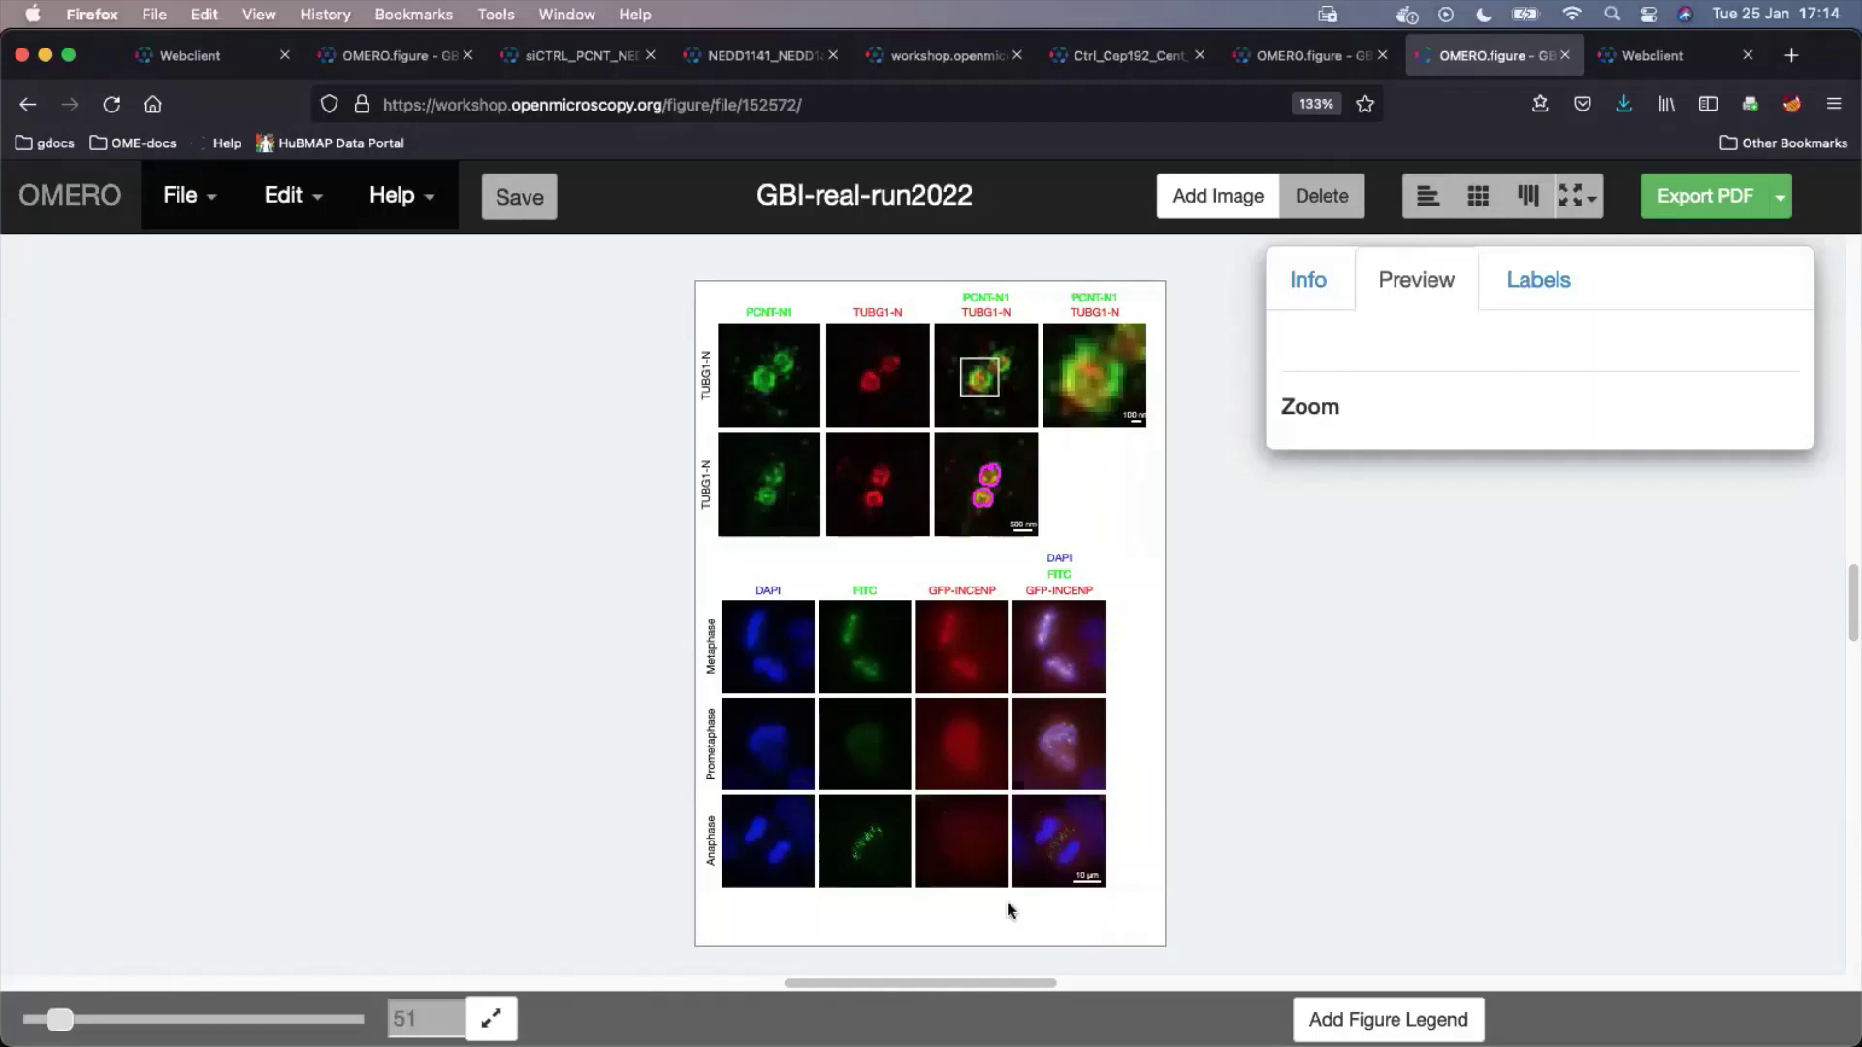
mouse_move(732, 1040)
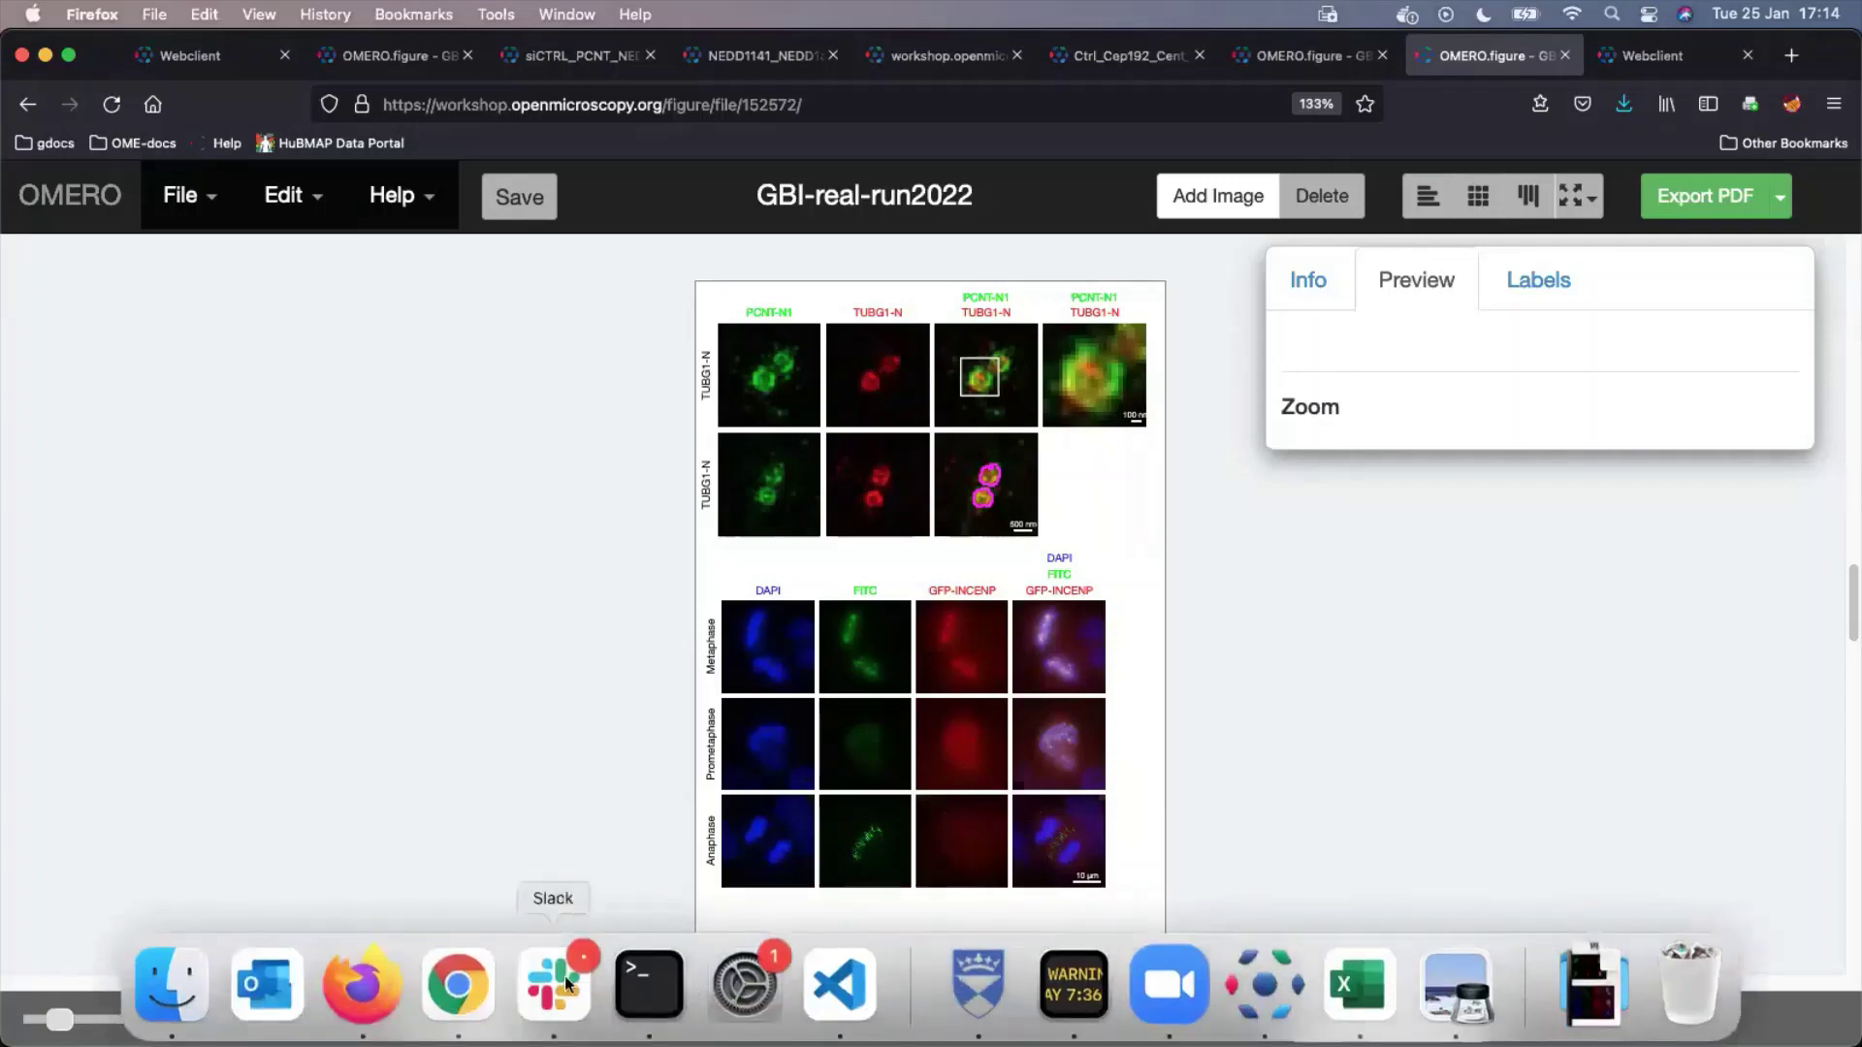